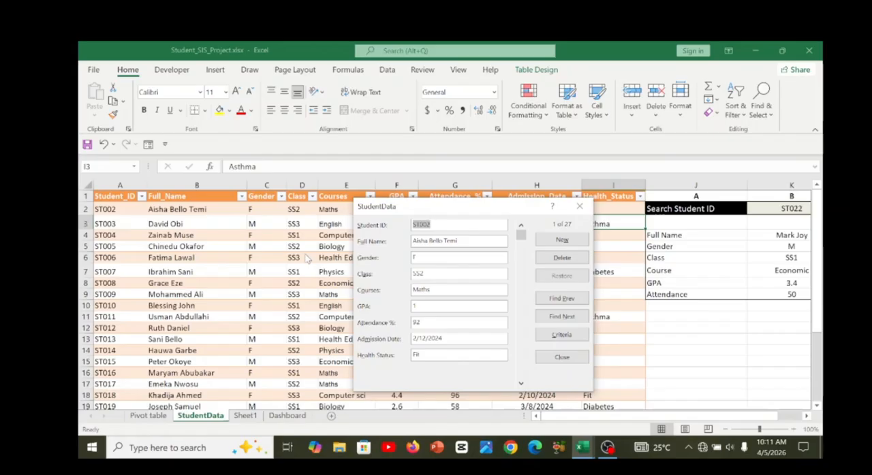
Close the student data form, view the Dashboard sheet and return to the StudentData sheet.
{"action": "left_click", "coordinate": [559, 357]}
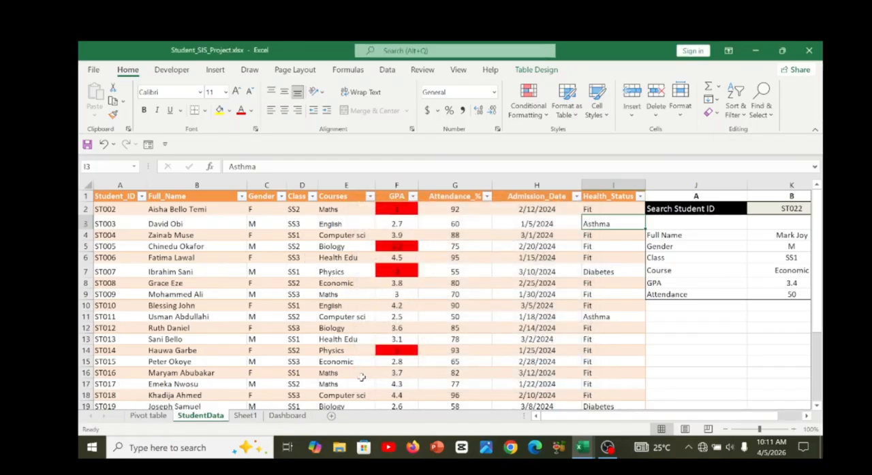
{"action": "left_click", "coordinate": [292, 416]}
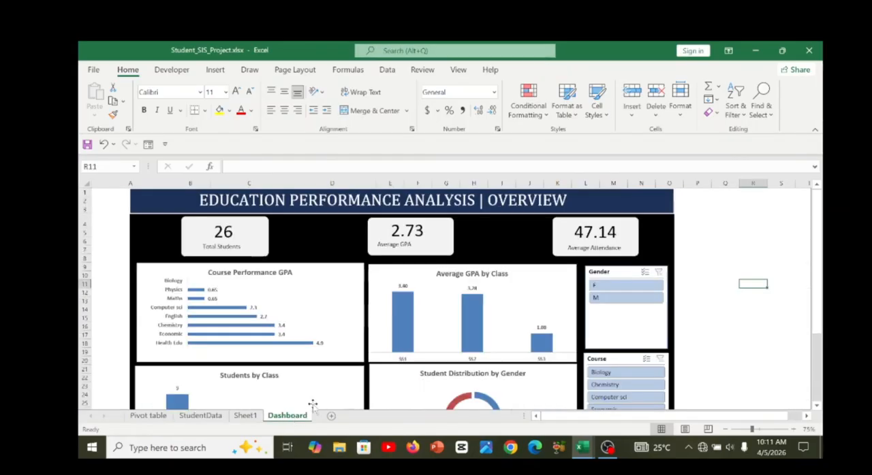
{"action": "left_click", "coordinate": [212, 416]}
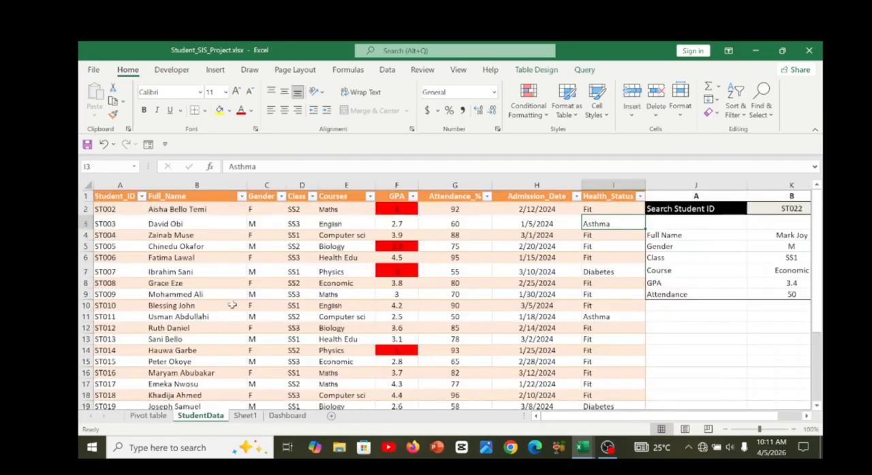
Open the data entry form for the StudentData table and start a new blank record.
{"action": "left_click", "coordinate": [232, 306]}
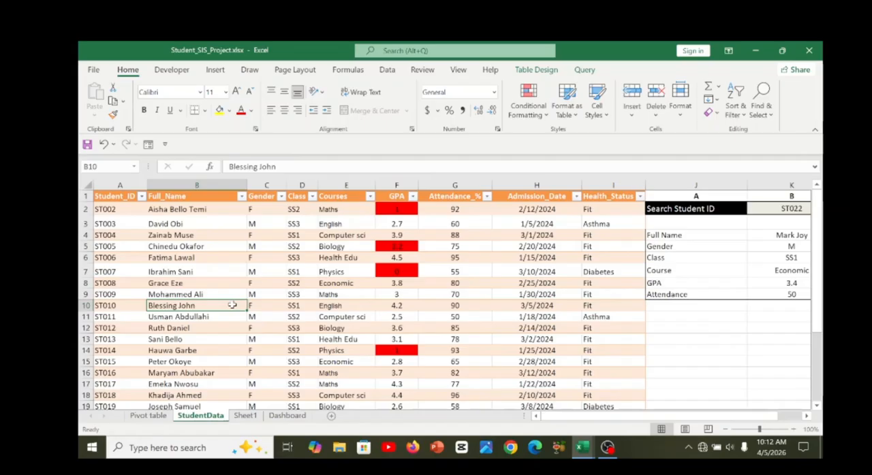
{"action": "left_click", "coordinate": [373, 302]}
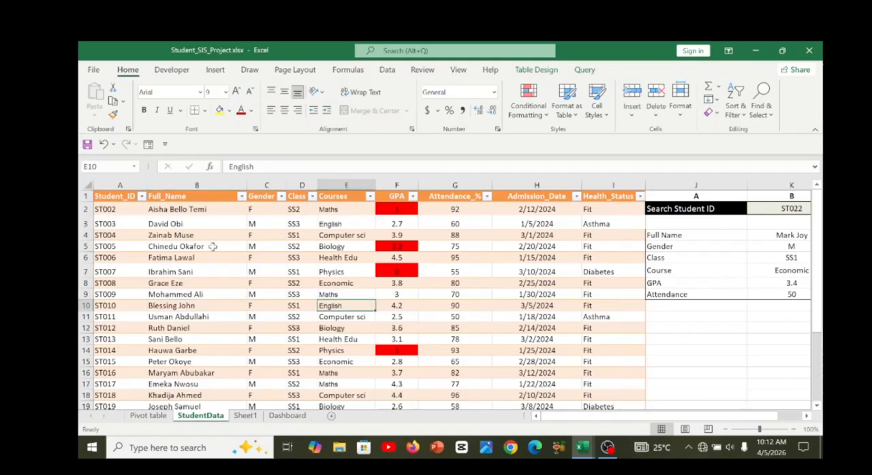
{"action": "left_click", "coordinate": [148, 145]}
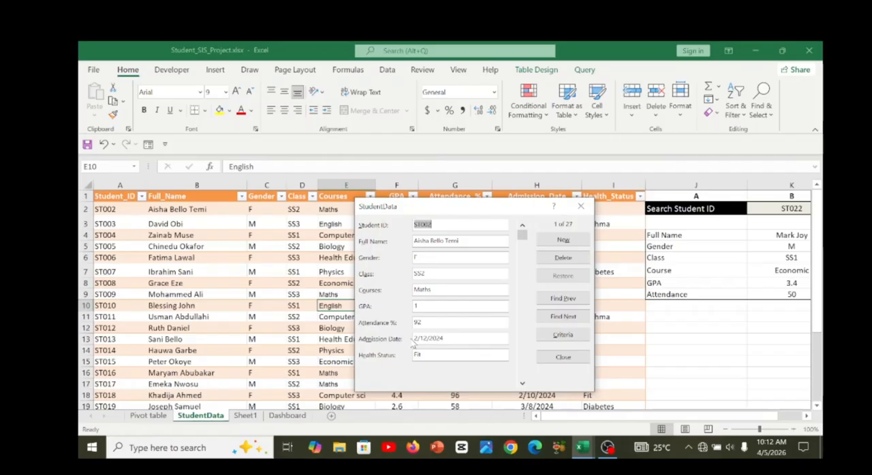
{"action": "left_click", "coordinate": [560, 242]}
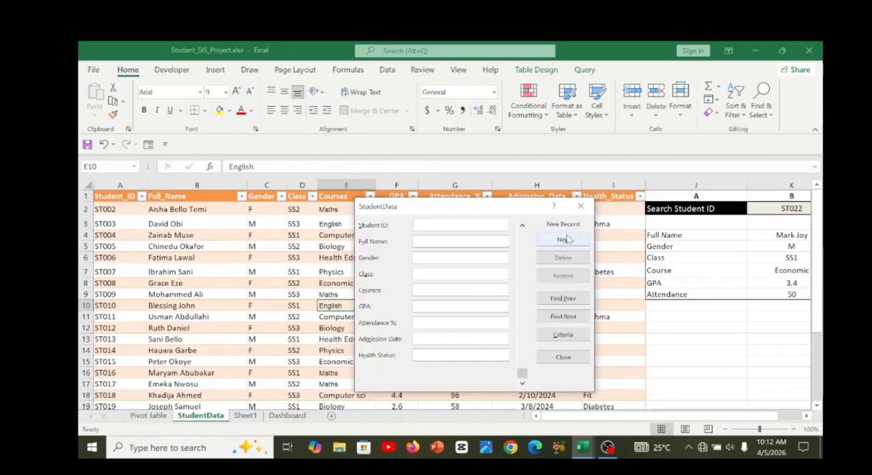
Try the student lookup with an ID numbered just below the first student in the table.
{"action": "left_click", "coordinate": [667, 213]}
{"action": "key", "text": "Right"}
{"action": "key", "text": "Right"}
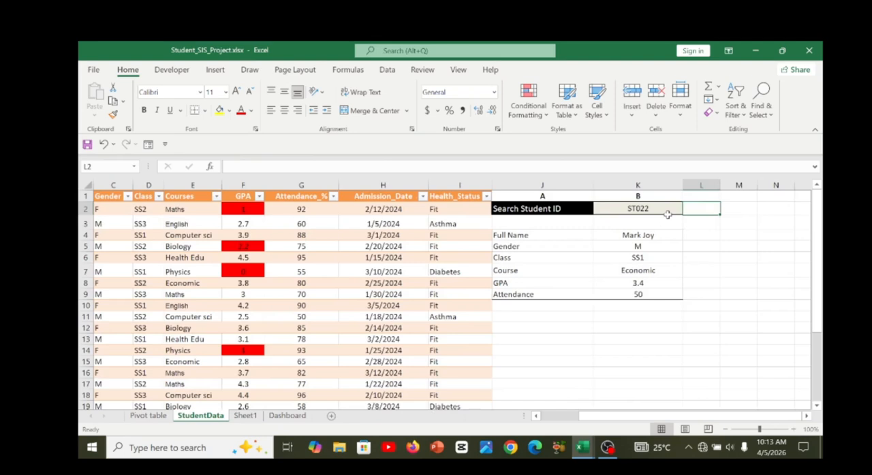
{"action": "double_click", "coordinate": [658, 210]}
{"action": "key", "text": "BackSpace"}
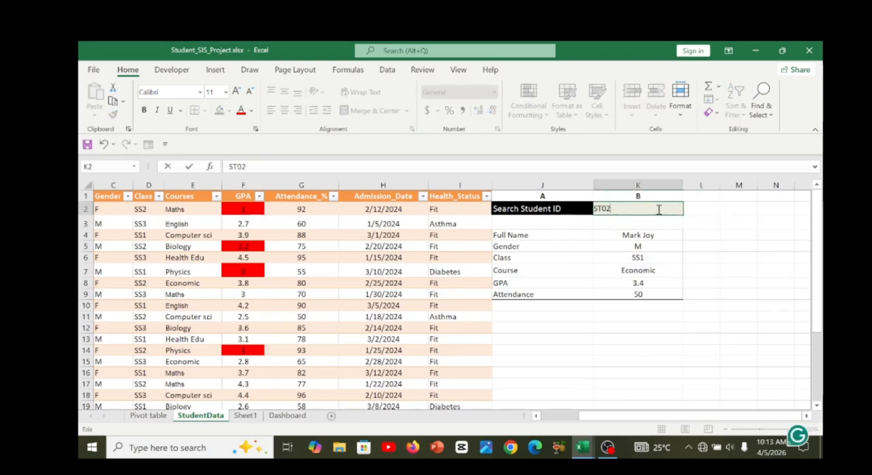
{"action": "key", "text": "BackSpace"}
{"action": "type", "text": "1"}
{"action": "key", "text": "BackSpace"}
{"action": "type", "text": "01"}
{"action": "key", "text": "Return"}
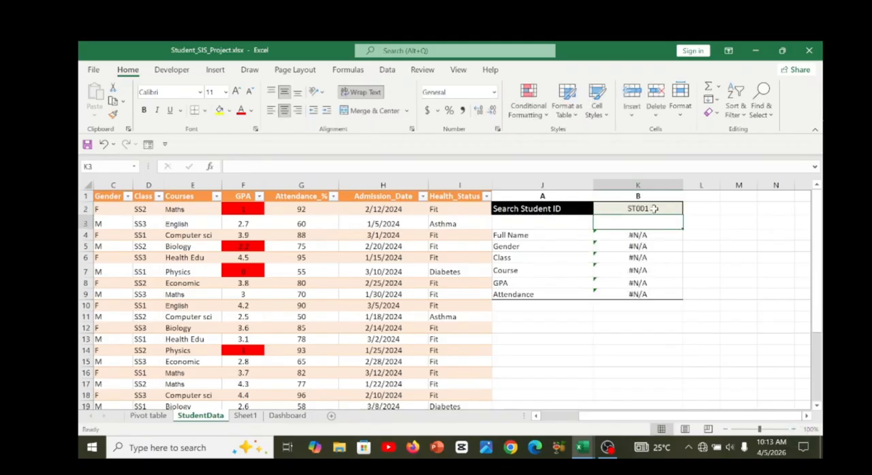
Replace the Search Student ID value with the ID of a student who is in the table.
{"action": "double_click", "coordinate": [654, 209]}
{"action": "key", "text": "BackSpace"}
{"action": "key", "text": "BackSpace"}
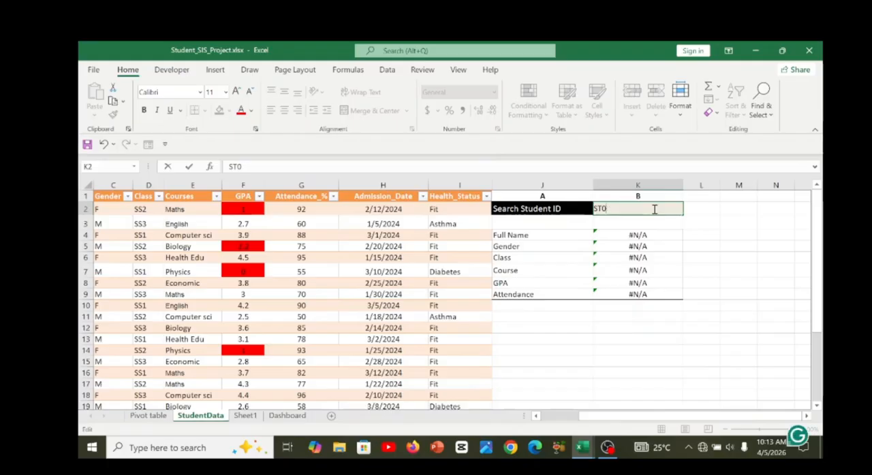
{"action": "type", "text": "20"}
{"action": "key", "text": "Return"}
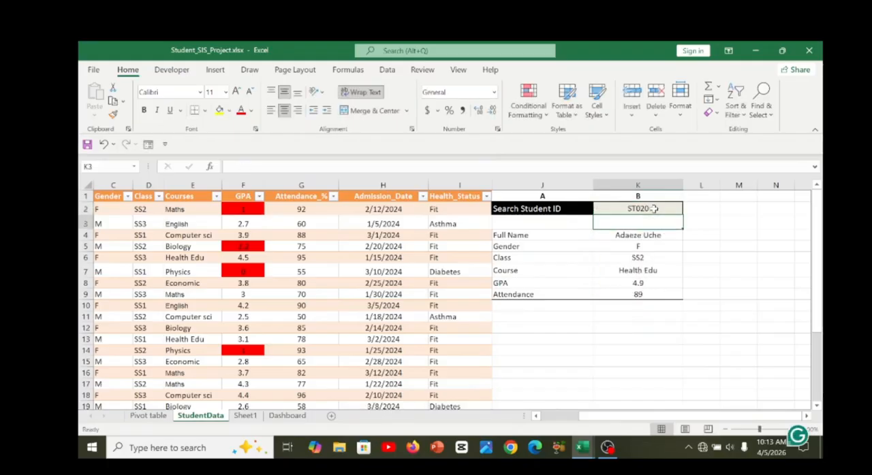
Set the Search Student ID cell to the next consecutive student ID.
{"action": "left_click", "coordinate": [654, 209]}
{"action": "double_click", "coordinate": [654, 209]}
{"action": "key", "text": "BackSpace"}
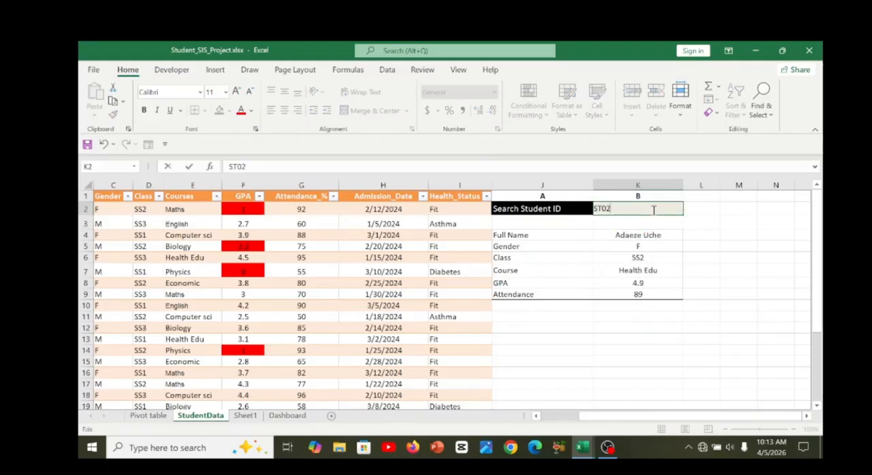
{"action": "type", "text": "1"}
{"action": "key", "text": "Return"}
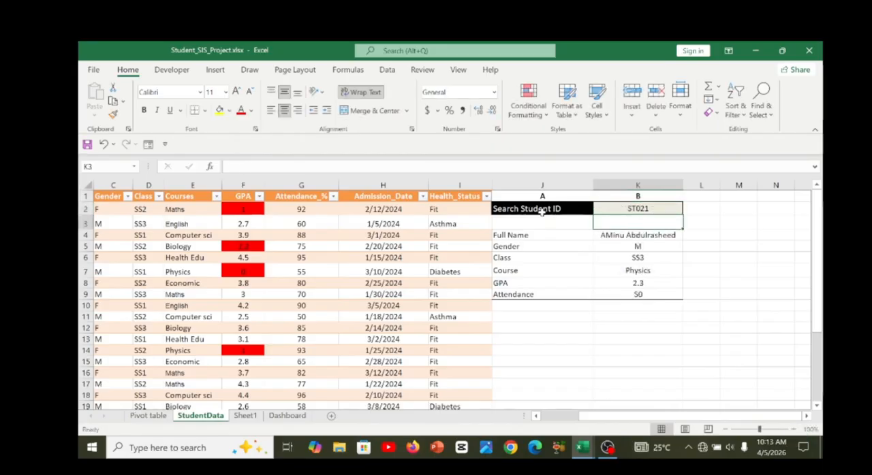
{"action": "left_click", "coordinate": [648, 209]}
{"action": "key", "text": "Return"}
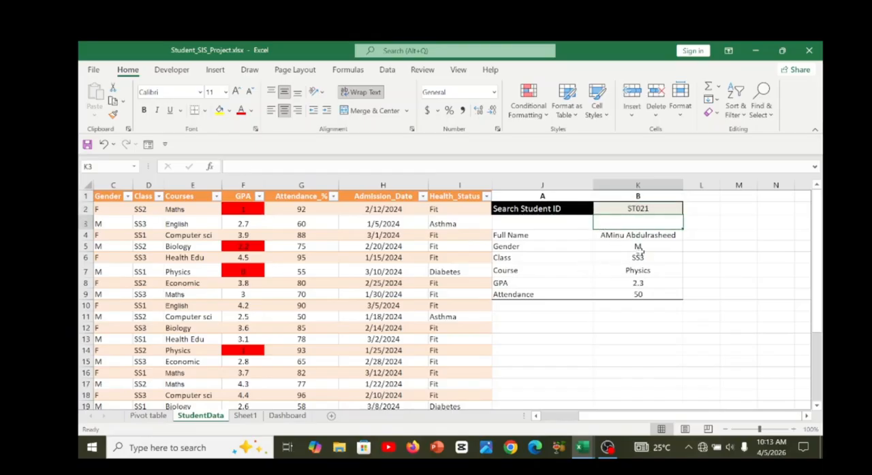
Examine the lookup fields from Full Name through Attendance, and return to the student records.
{"action": "left_click", "coordinate": [510, 237]}
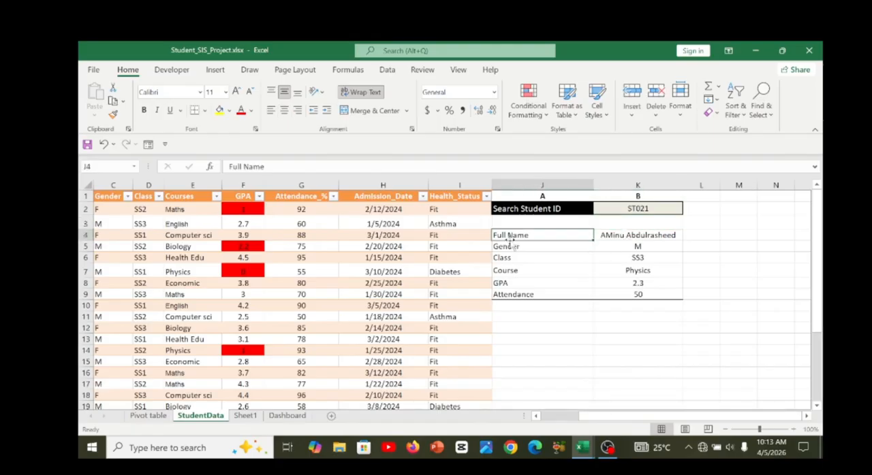
{"action": "key", "text": "Down"}
{"action": "key", "text": "Down"}
{"action": "key", "text": "Down"}
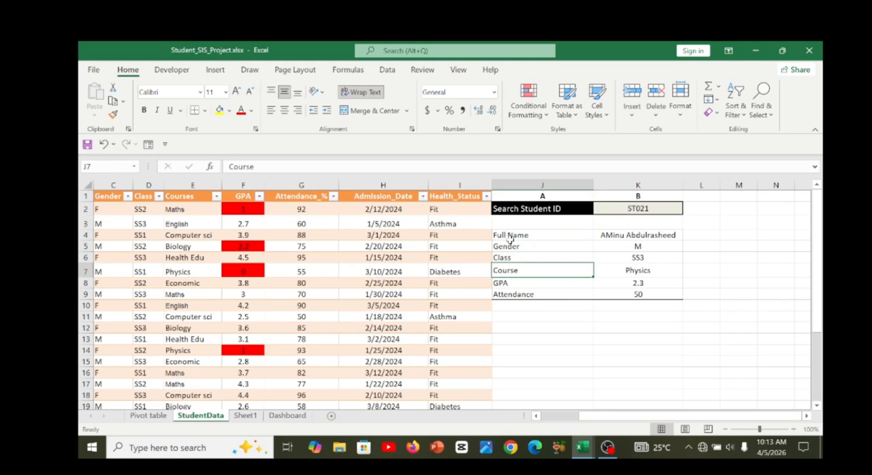
{"action": "key", "text": "Down"}
{"action": "key", "text": "Down"}
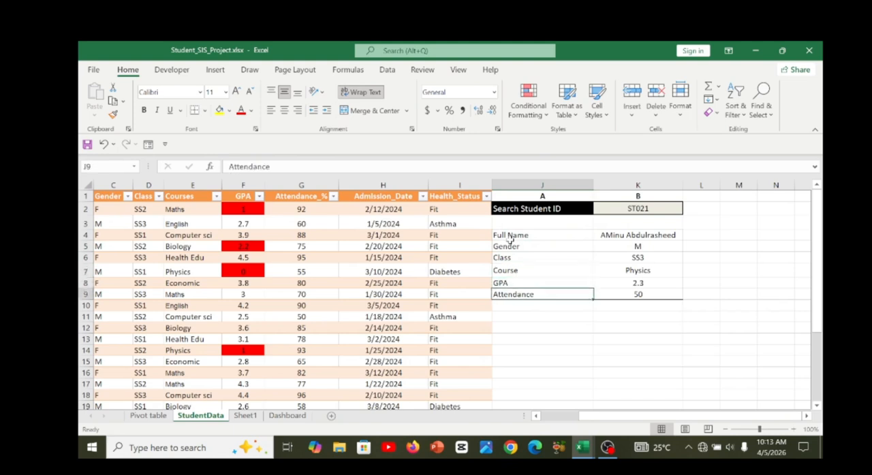
{"action": "key", "text": "Left"}
{"action": "key", "text": "Left"}
{"action": "key", "text": "Left"}
{"action": "key", "text": "Left"}
{"action": "key", "text": "Left"}
{"action": "key", "text": "Left"}
{"action": "key", "text": "Left"}
{"action": "key", "text": "Left"}
{"action": "key", "text": "Left"}
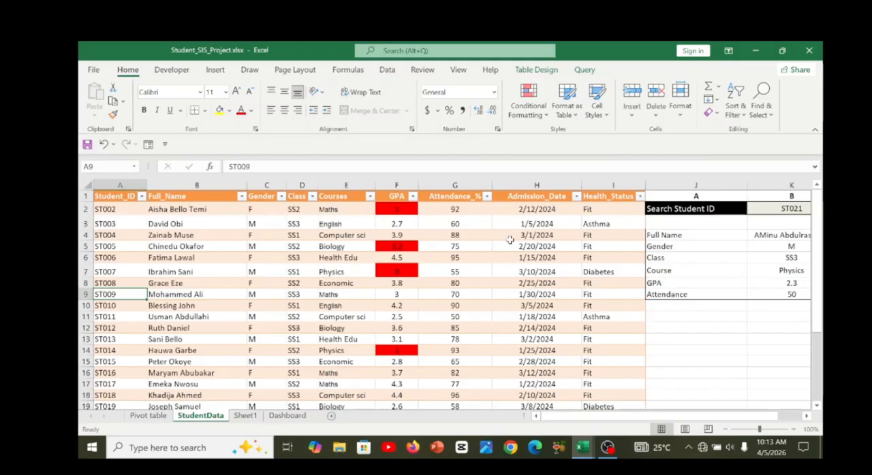
{"action": "left_click", "coordinate": [576, 235]}
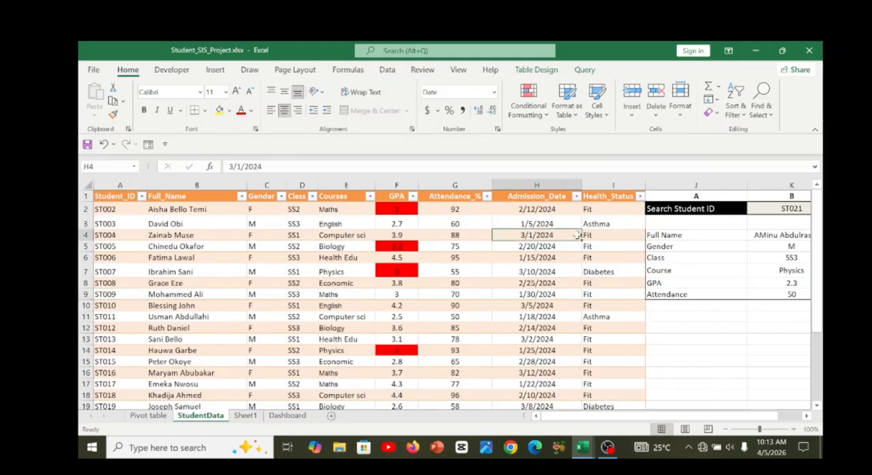
{"action": "key", "text": "Left"}
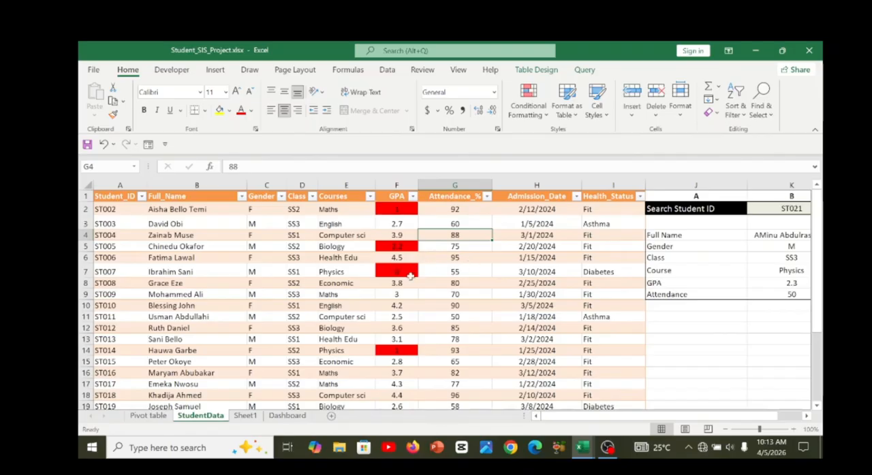
Try to enter a GPA of -1 for the first student in the table.
{"action": "double_click", "coordinate": [396, 213]}
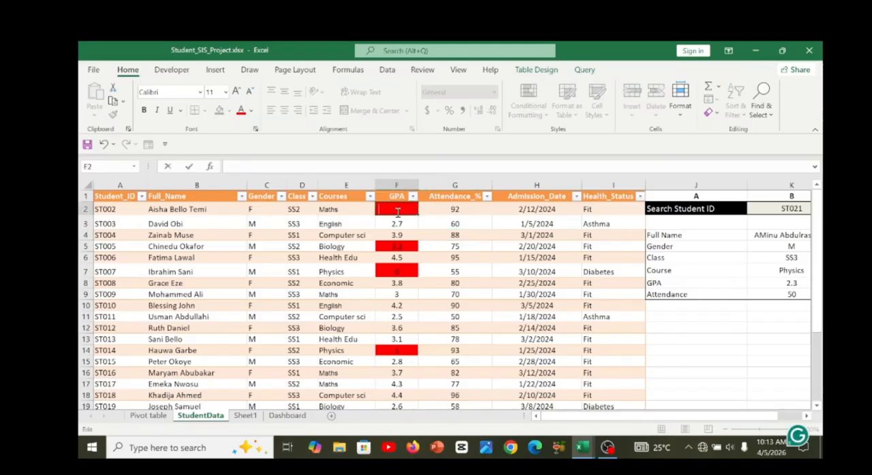
{"action": "type", "text": "-1"}
{"action": "key", "text": "Return"}
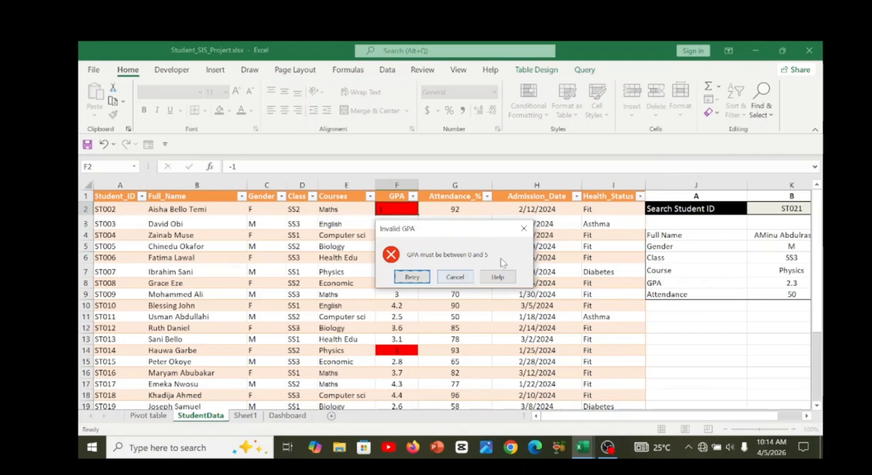
{"action": "left_click", "coordinate": [522, 230]}
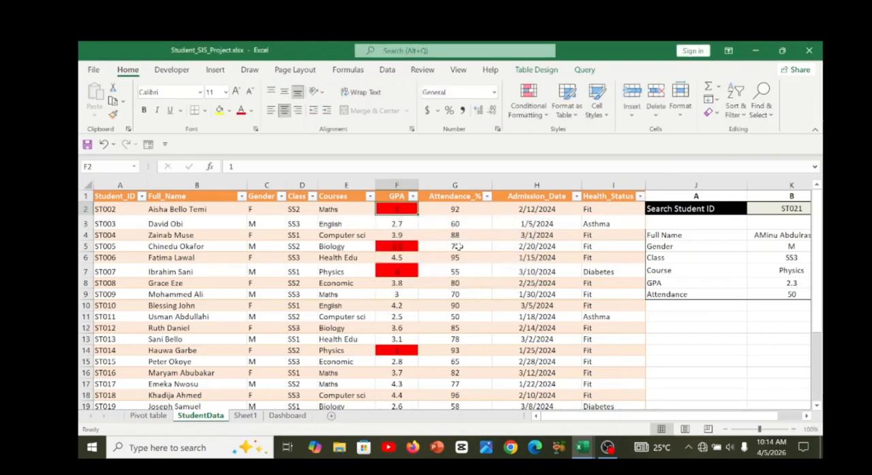
{"action": "left_click", "coordinate": [346, 258]}
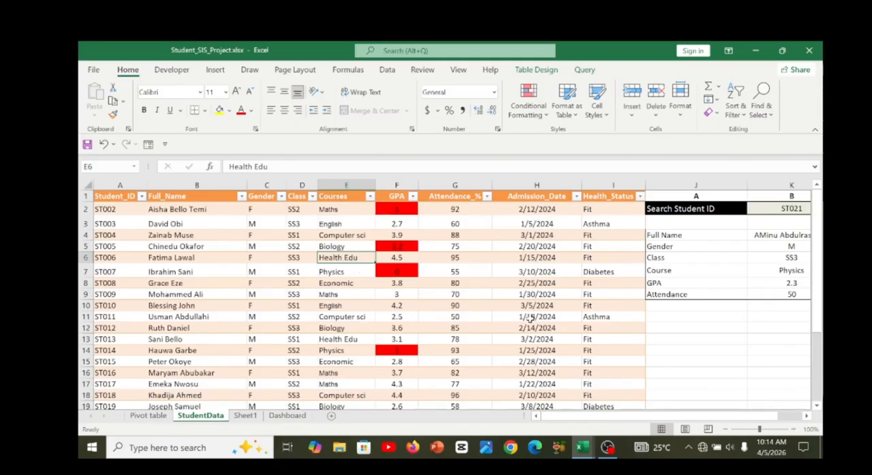
Switch to the blank Book1 workbook and enter the header Student ID in cell A1.
{"action": "mouse_move", "coordinate": [580, 453]}
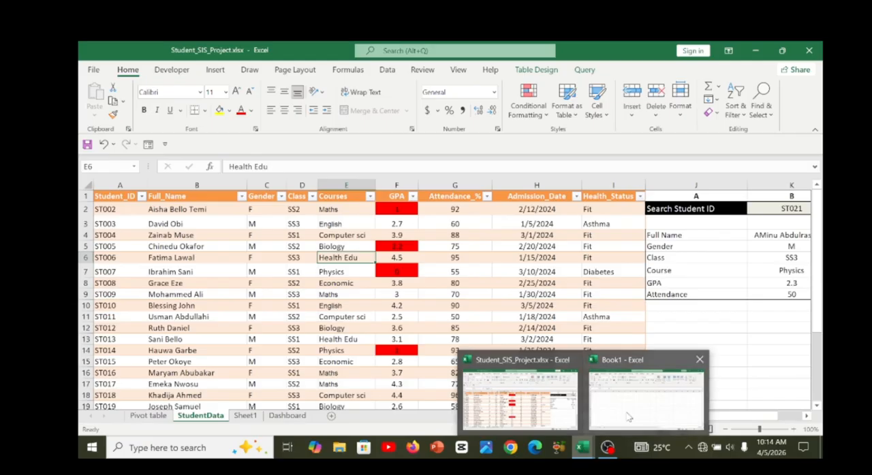
{"action": "left_click", "coordinate": [646, 401]}
{"action": "left_click", "coordinate": [199, 238]}
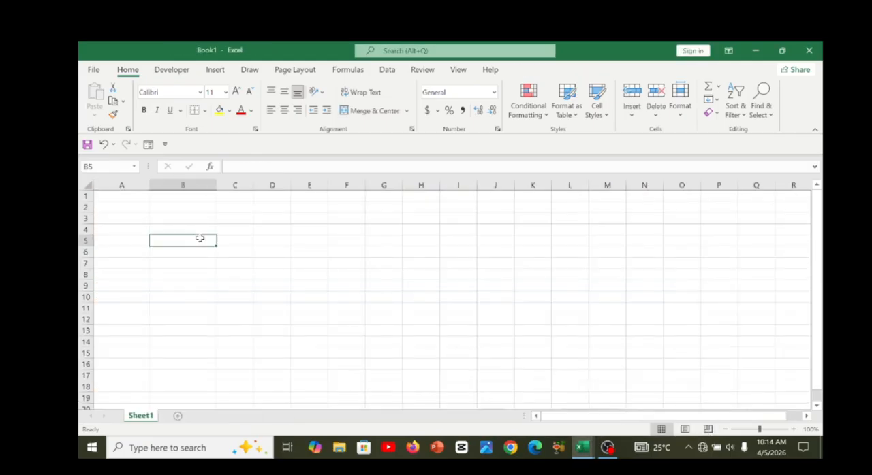
{"action": "key", "text": "Up"}
{"action": "key", "text": "Up"}
{"action": "key", "text": "Up"}
{"action": "key", "text": "Up"}
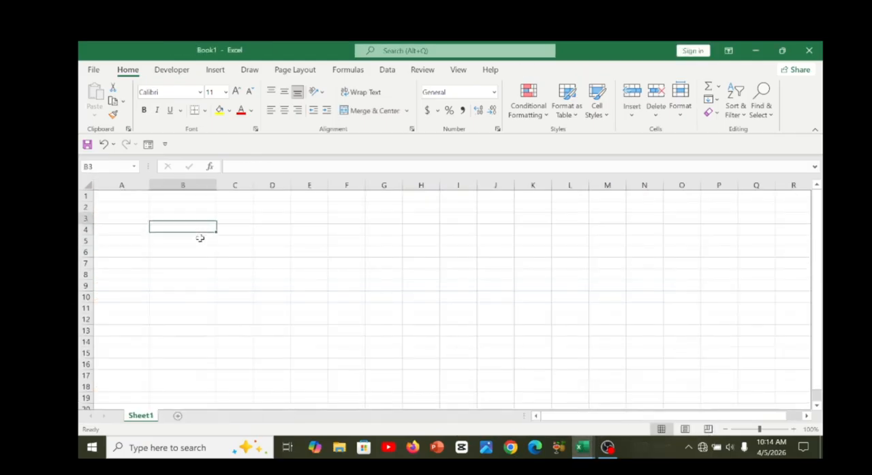
{"action": "key", "text": "Left"}
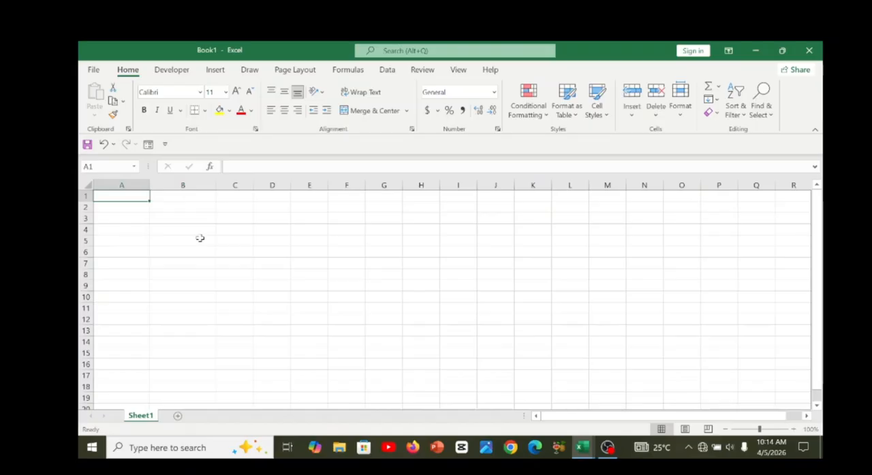
{"action": "type", "text": "S"}
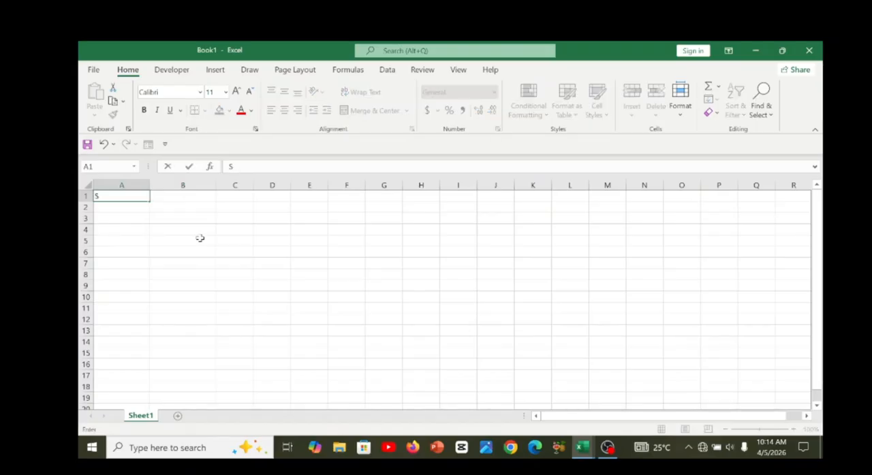
{"action": "type", "text": "tudent"}
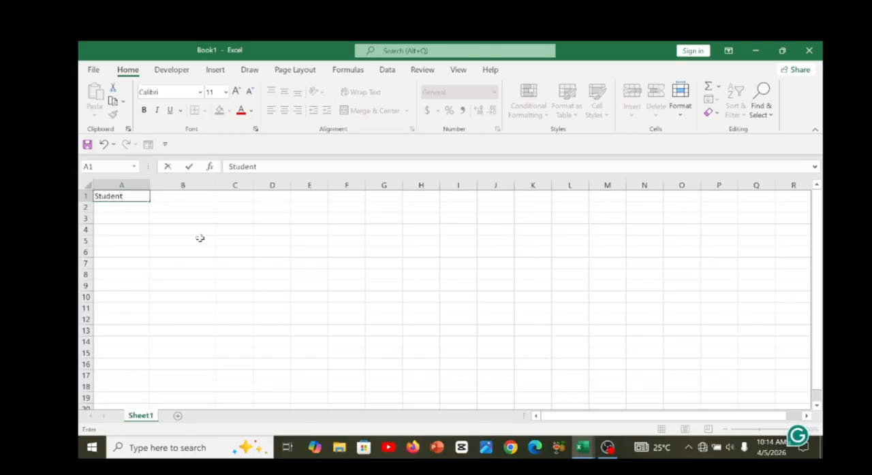
{"action": "type", "text": " ID"}
{"action": "key", "text": "Tab"}
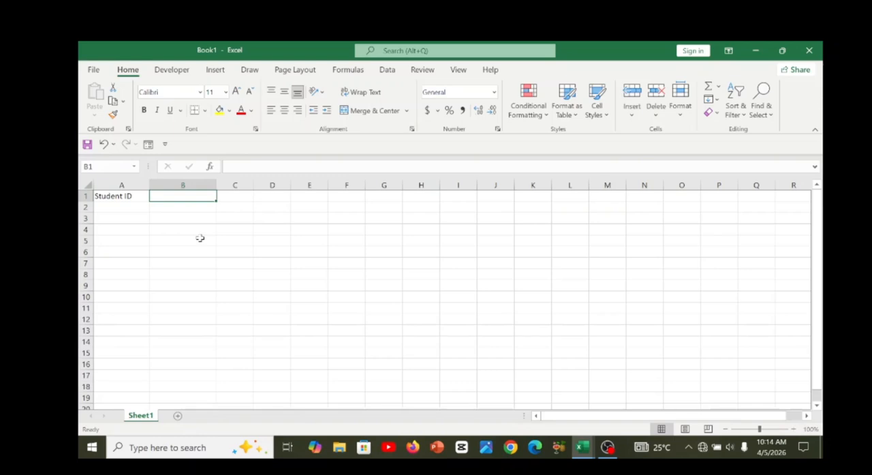
Enter the headers FullName in cell B1 and Gender in cell C1.
{"action": "type", "text": "Full"}
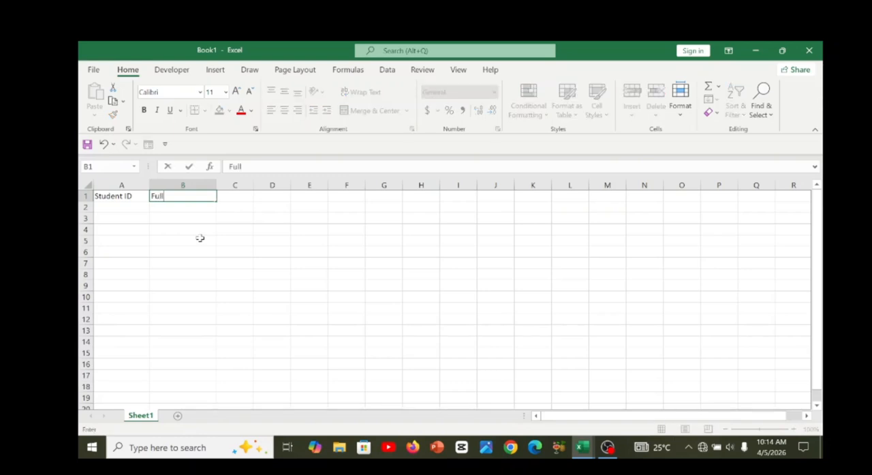
{"action": "type", "text": "Name"}
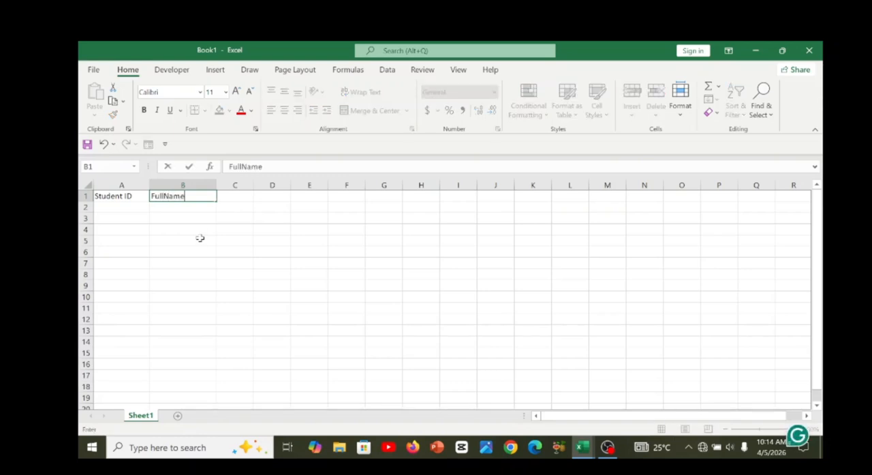
{"action": "key", "text": "Tab"}
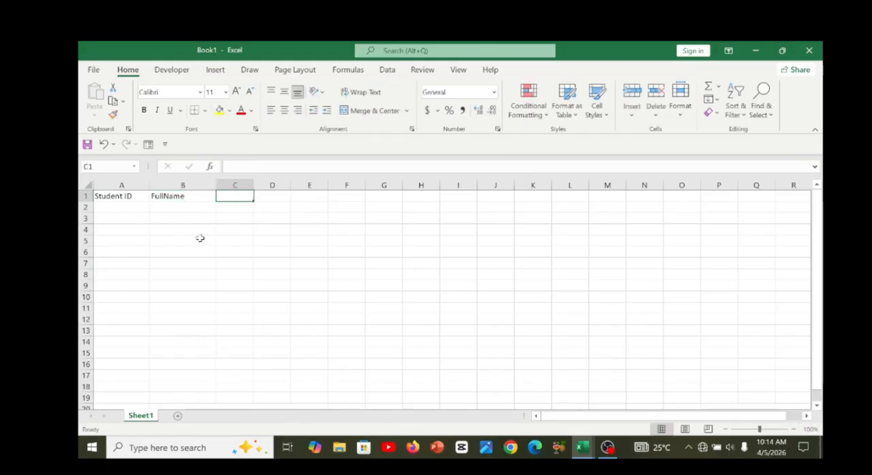
{"action": "type", "text": "Gender"}
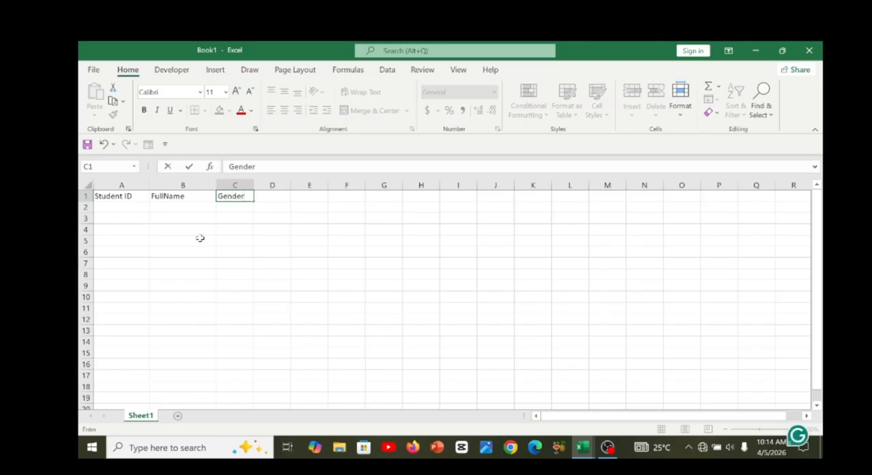
{"action": "key", "text": "Return"}
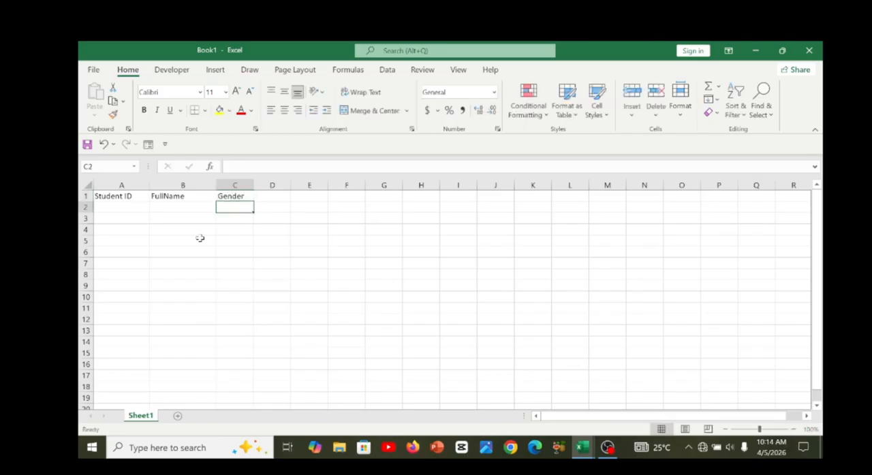
Enter the headers Class in cell D1 and Courses in cell E1.
{"action": "key", "text": "Up"}
{"action": "key", "text": "Right"}
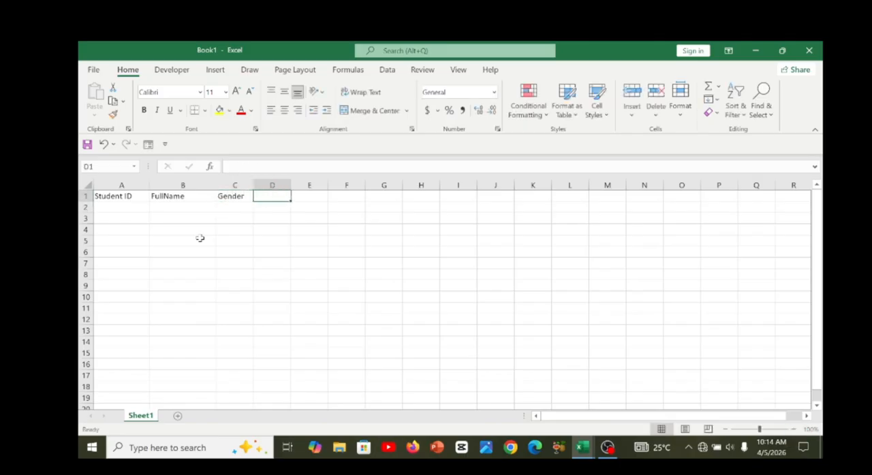
{"action": "type", "text": "Class"}
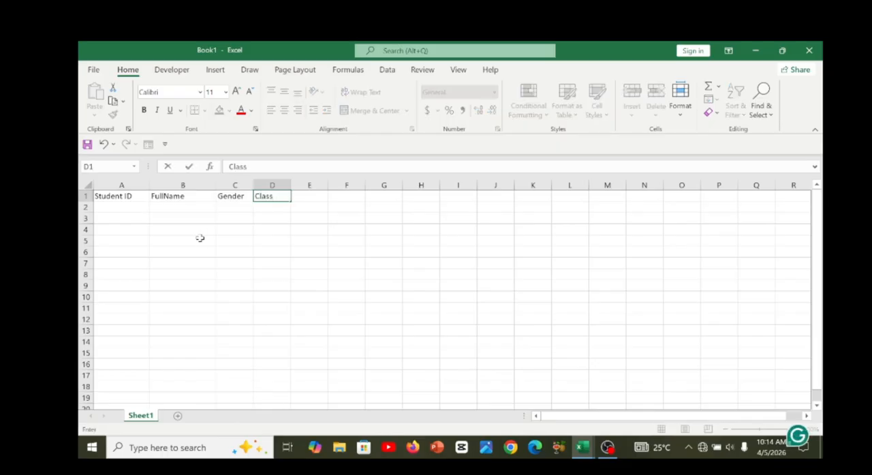
{"action": "key", "text": "Return"}
{"action": "key", "text": "Up"}
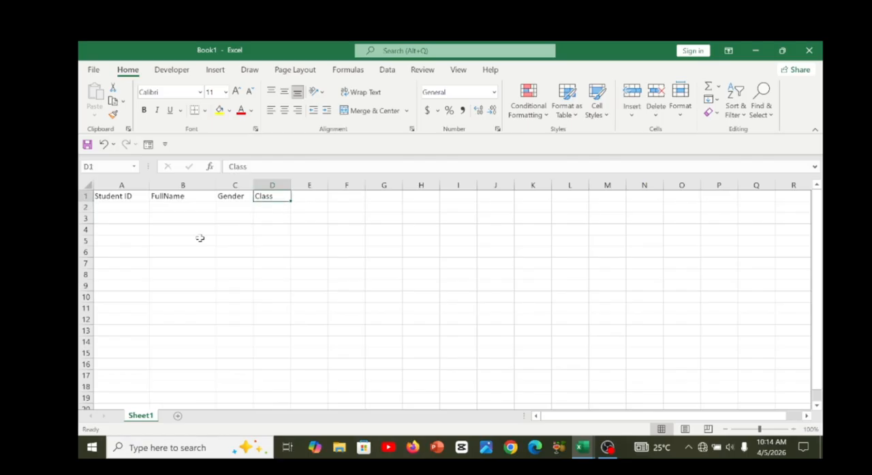
{"action": "key", "text": "Right"}
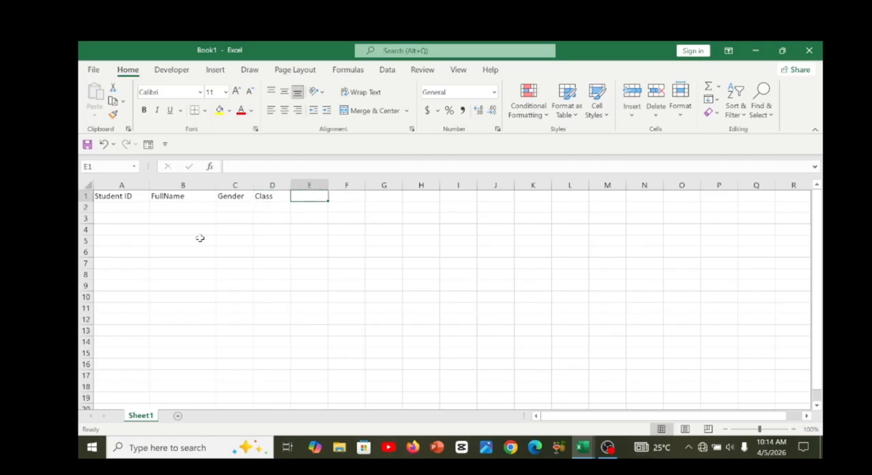
{"action": "type", "text": "Course"}
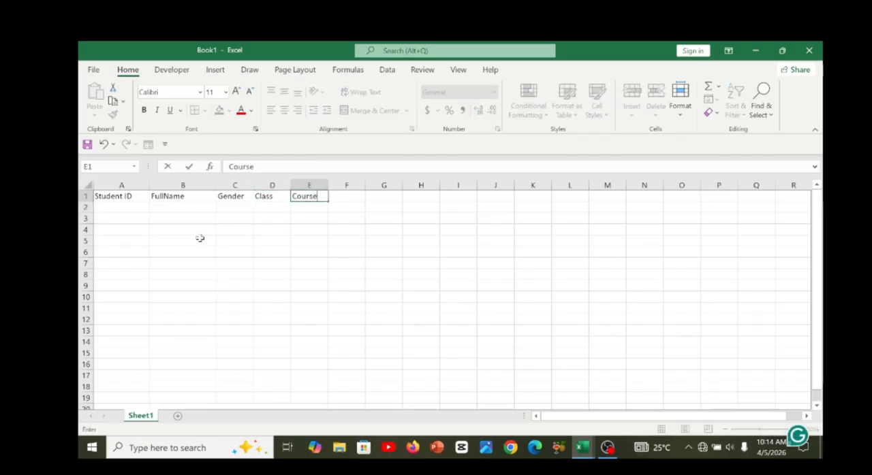
{"action": "type", "text": "s"}
{"action": "key", "text": "Tab"}
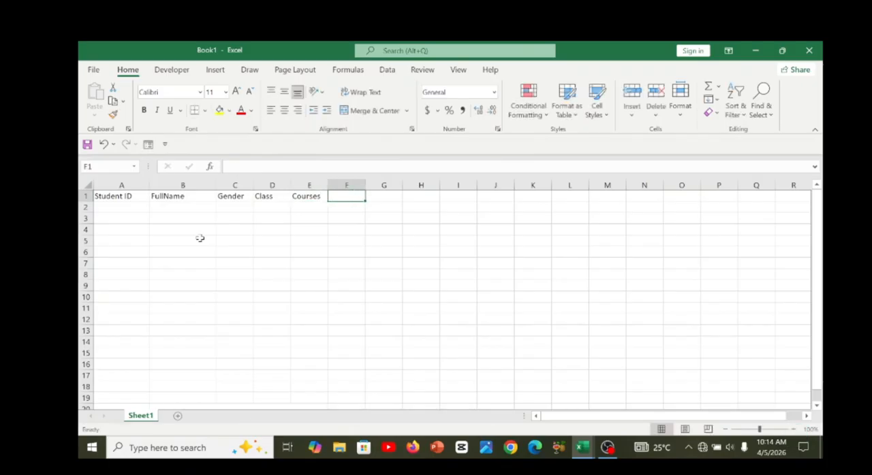
Enter the header GPA in cell F1.
{"action": "type", "text": "G"}
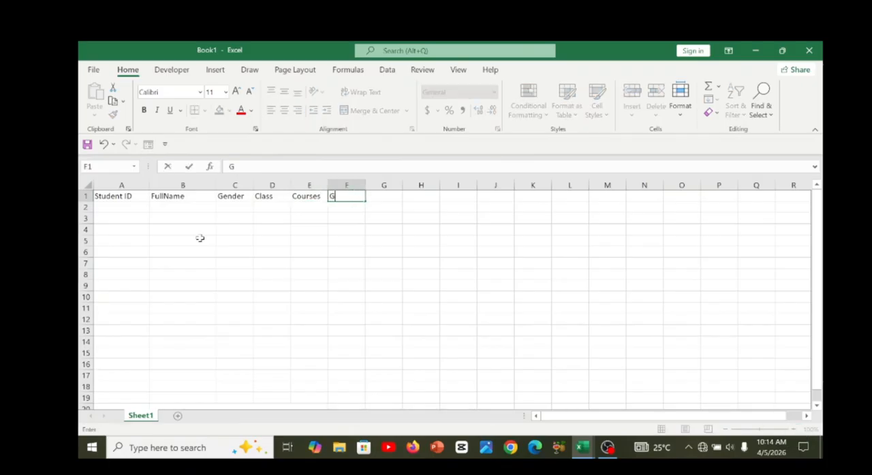
{"action": "type", "text": "A"}
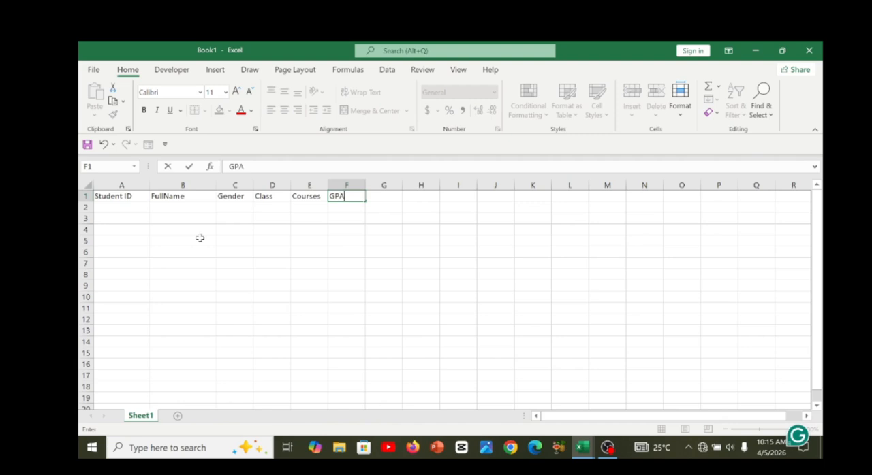
{"action": "key", "text": "Return"}
Enter the header Attendance in cell G1 and widen column G to fit it.
{"action": "key", "text": "Right"}
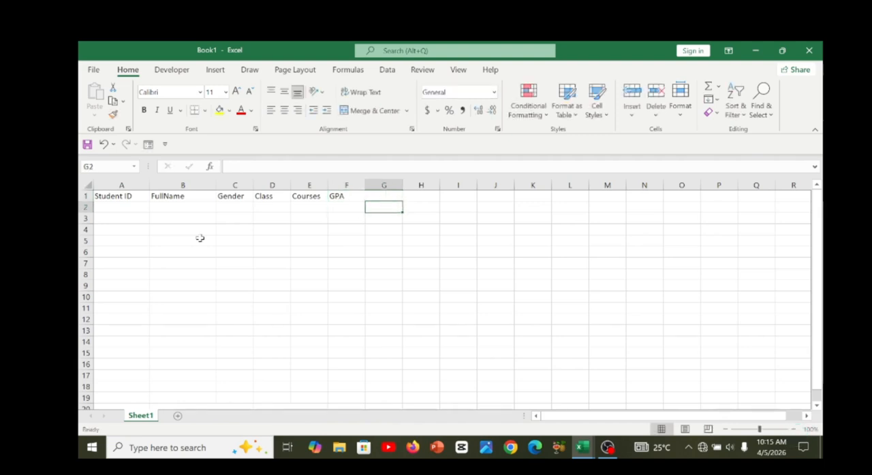
{"action": "type", "text": "A"}
{"action": "key", "text": "BackSpace"}
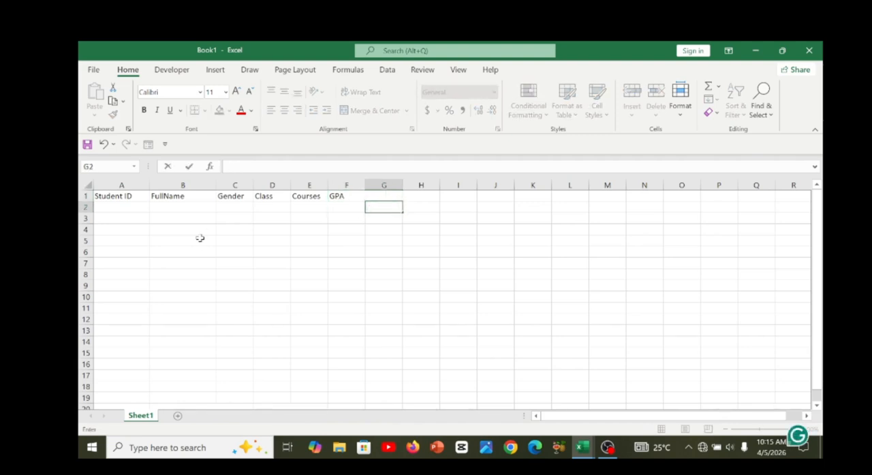
{"action": "key", "text": "Up"}
{"action": "type", "text": "Att"}
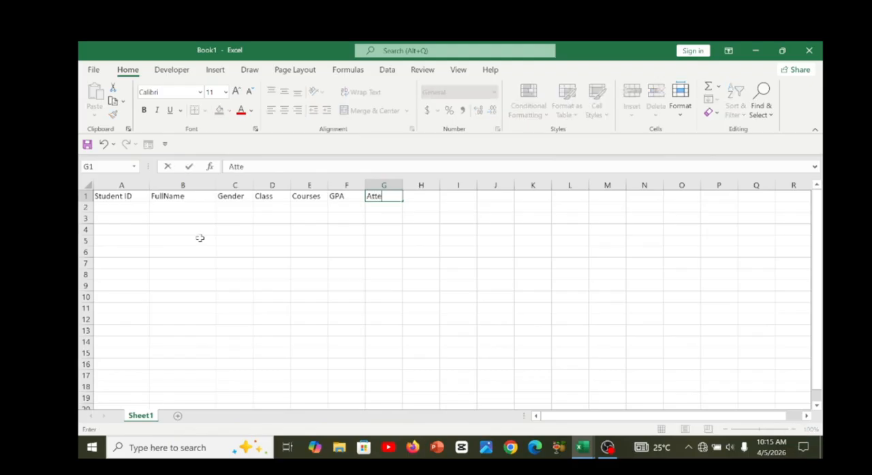
{"action": "type", "text": "end"}
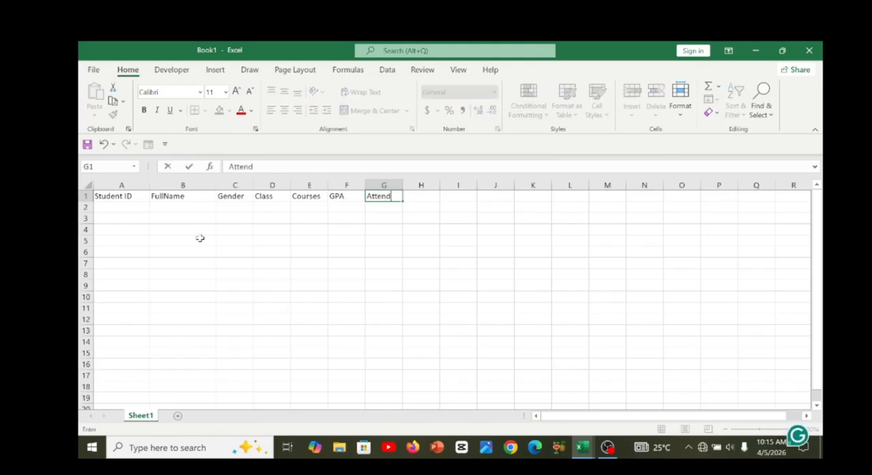
{"action": "type", "text": "ance"}
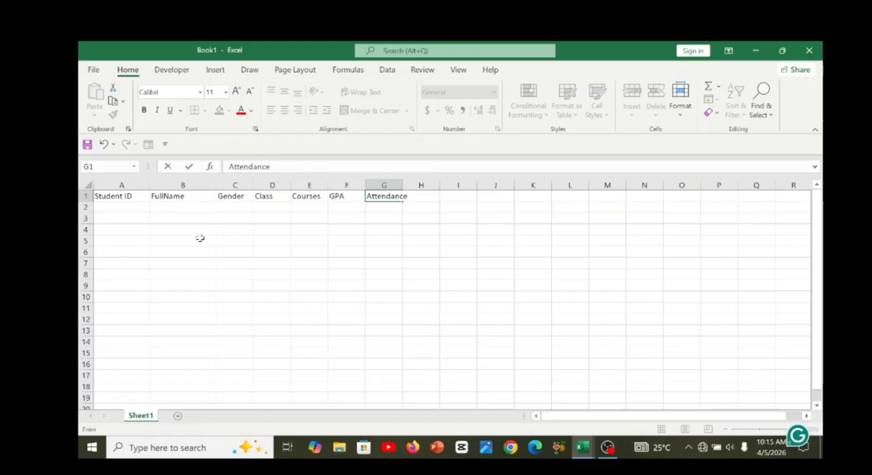
{"action": "key", "text": "ctrl+Return"}
{"action": "key", "text": "Right"}
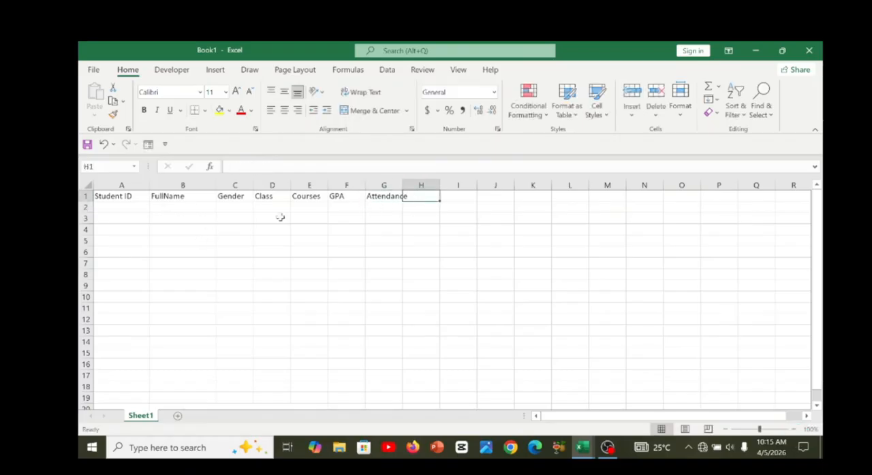
{"action": "left_click_drag", "start_coordinate": [402, 185], "coordinate": [413, 188]}
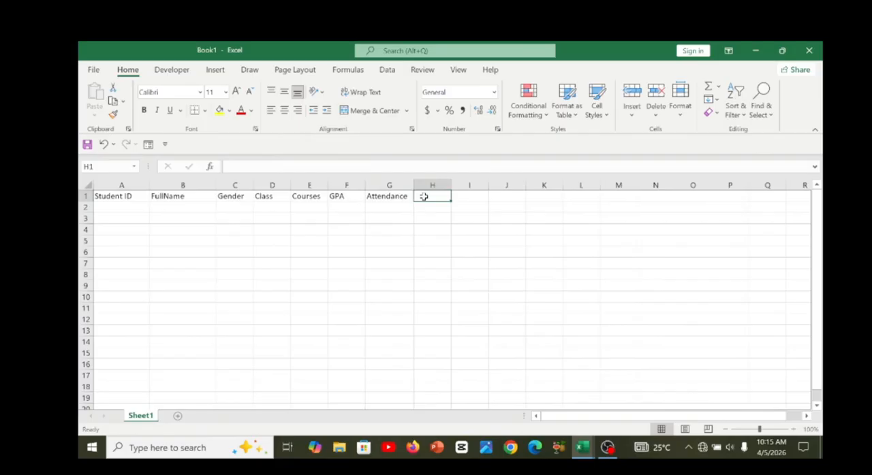
Enter the header Admission_date in cell H1 and widen column H to fit it.
{"action": "type", "text": "Adm"}
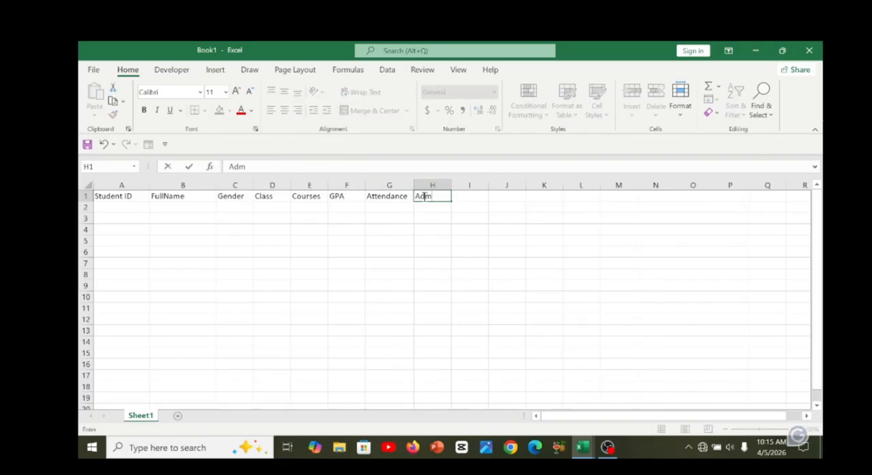
{"action": "type", "text": "issio"}
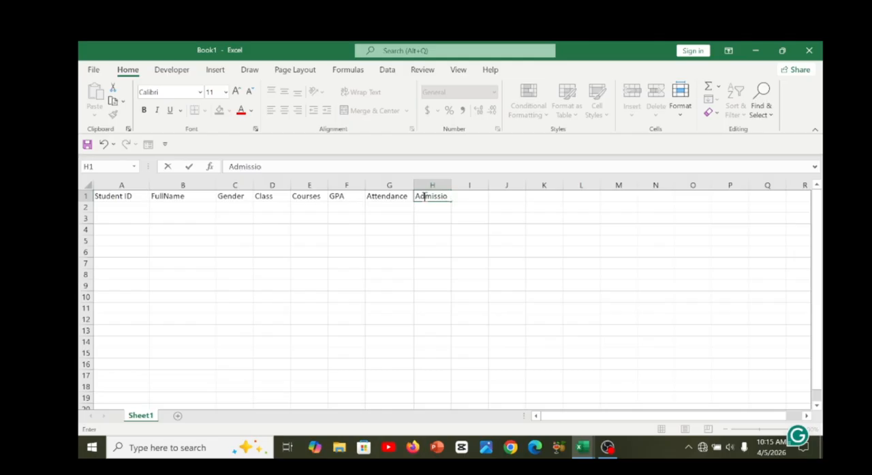
{"action": "type", "text": "n_date"}
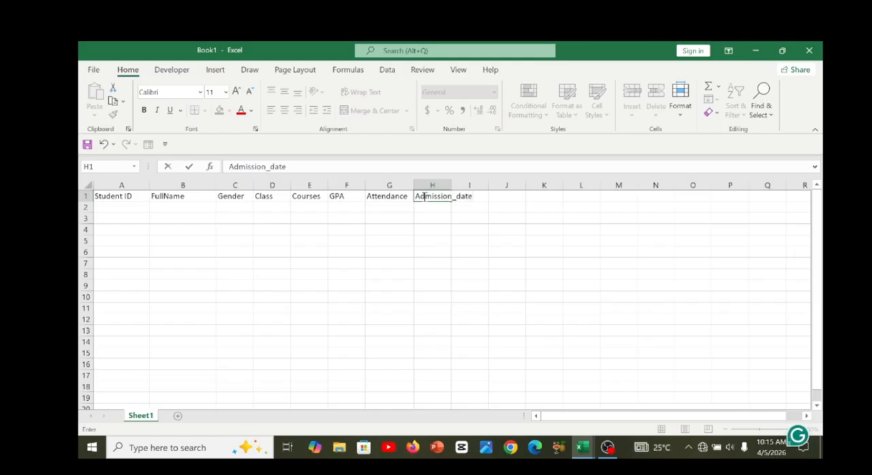
{"action": "key", "text": "Return"}
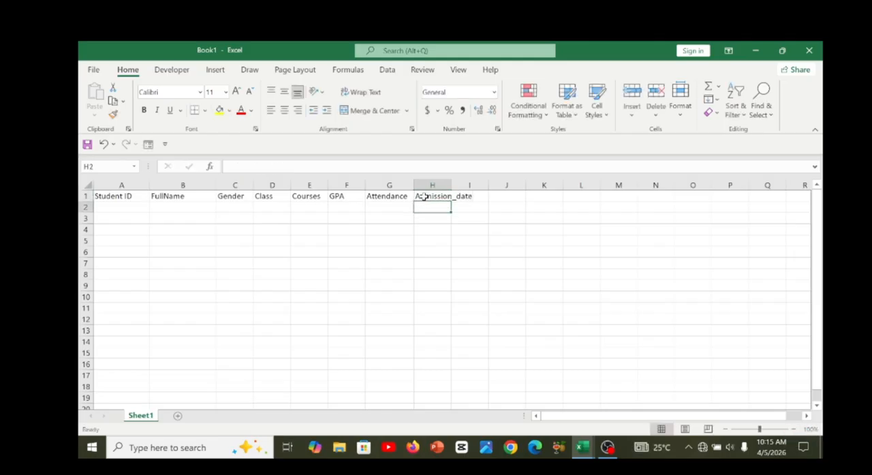
{"action": "left_click_drag", "start_coordinate": [451, 184], "coordinate": [489, 192]}
Enter the header Health_status in cell I1 and widen column I to fit it.
{"action": "left_click", "coordinate": [505, 197]}
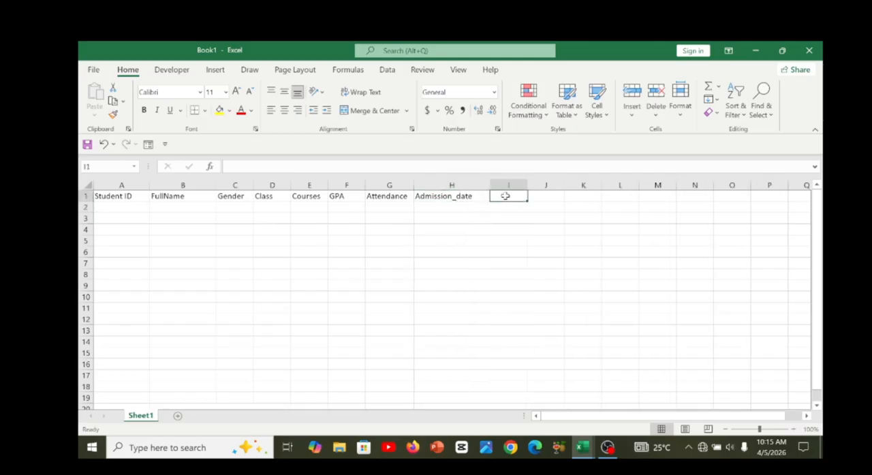
{"action": "type", "text": "Hea"}
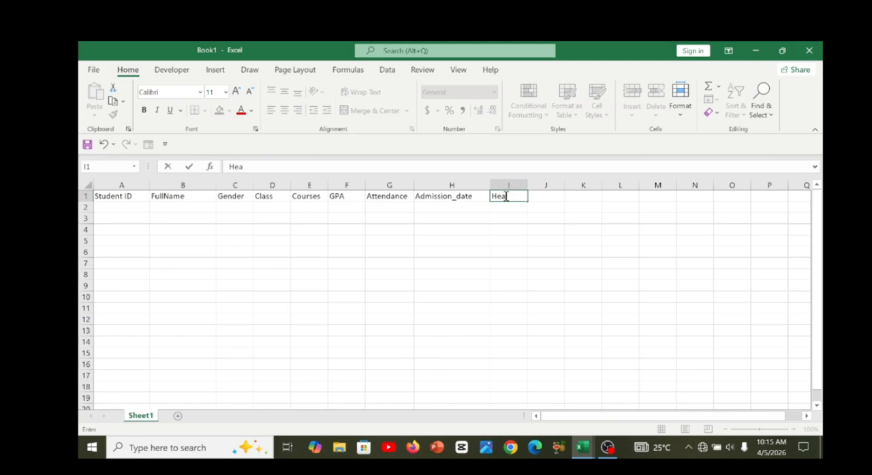
{"action": "type", "text": "l"}
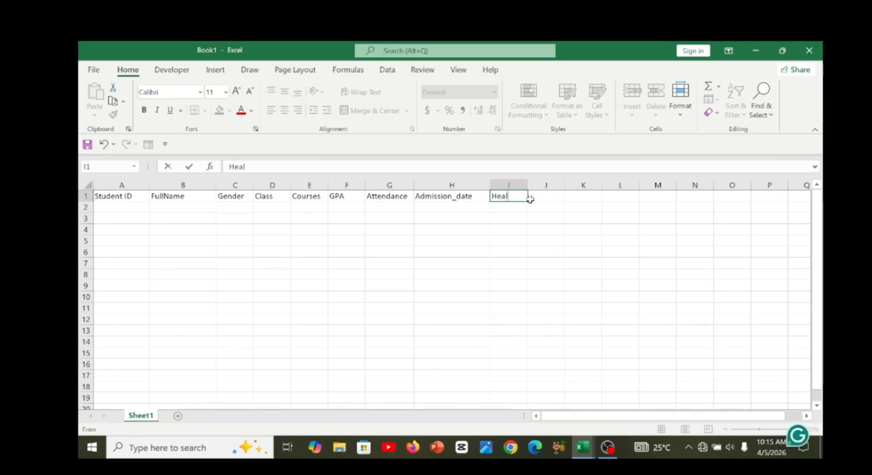
{"action": "type", "text": "th_"}
{"action": "type", "text": "sat"}
{"action": "type", "text": "tus"}
{"action": "key", "text": "Return"}
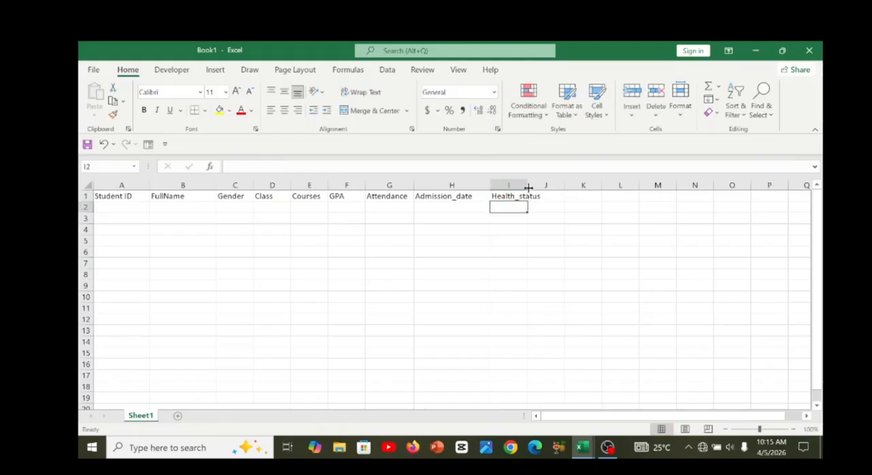
{"action": "left_click_drag", "start_coordinate": [527, 186], "coordinate": [557, 188]}
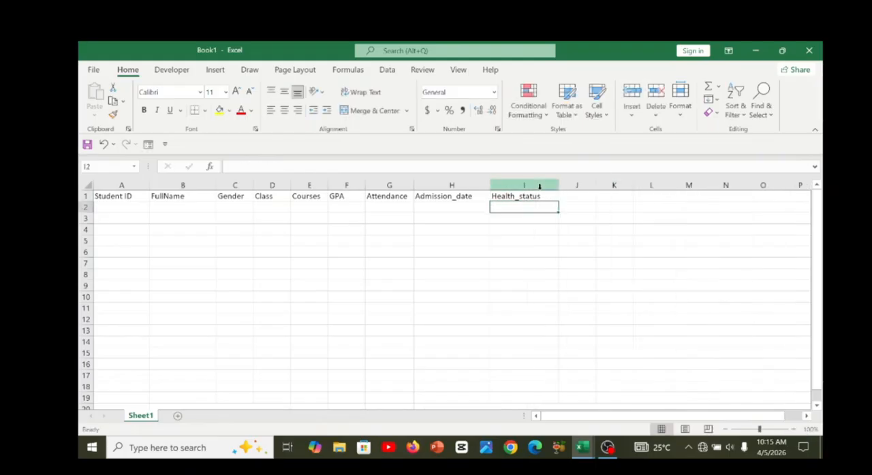
Enter the first student's ID in cell A2 under the Student ID header.
{"action": "left_click", "coordinate": [538, 195]}
{"action": "key", "text": "Down"}
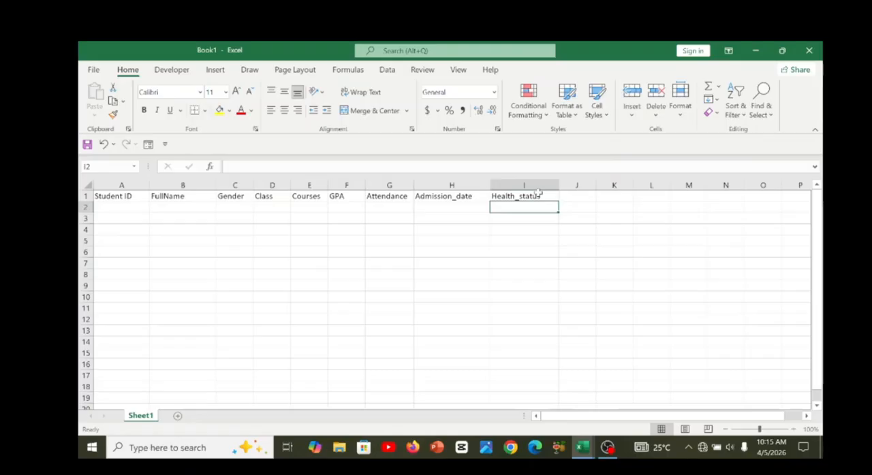
{"action": "key", "text": "Home"}
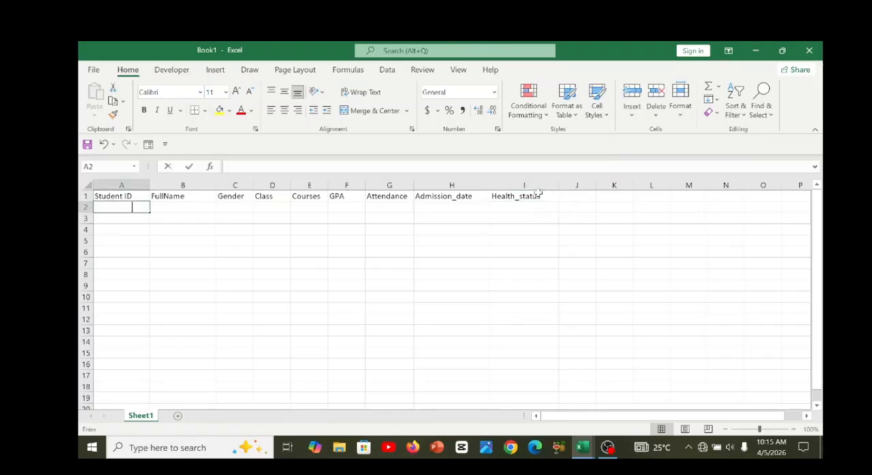
{"action": "type", "text": "S"}
{"action": "key", "text": "BackSpace"}
{"action": "type", "text": "T"}
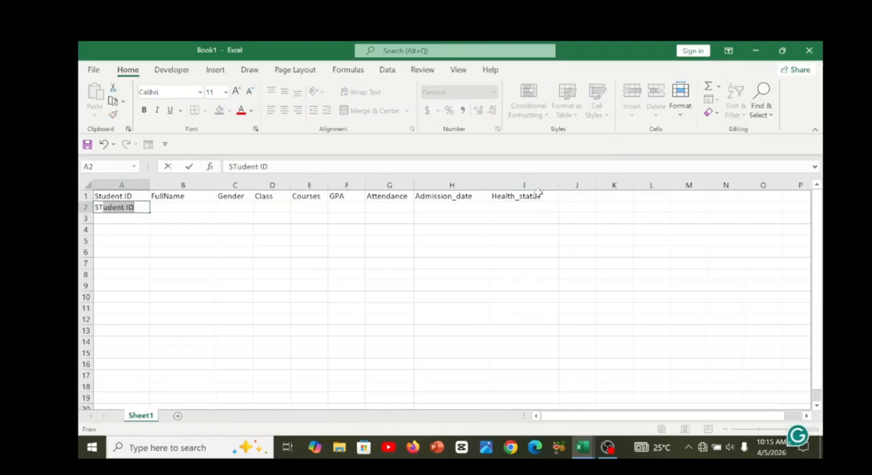
{"action": "type", "text": "001"}
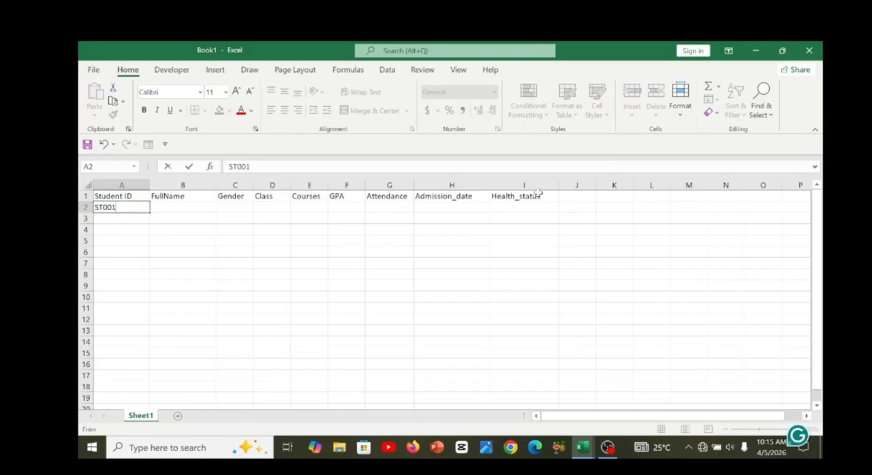
{"action": "key", "text": "Tab"}
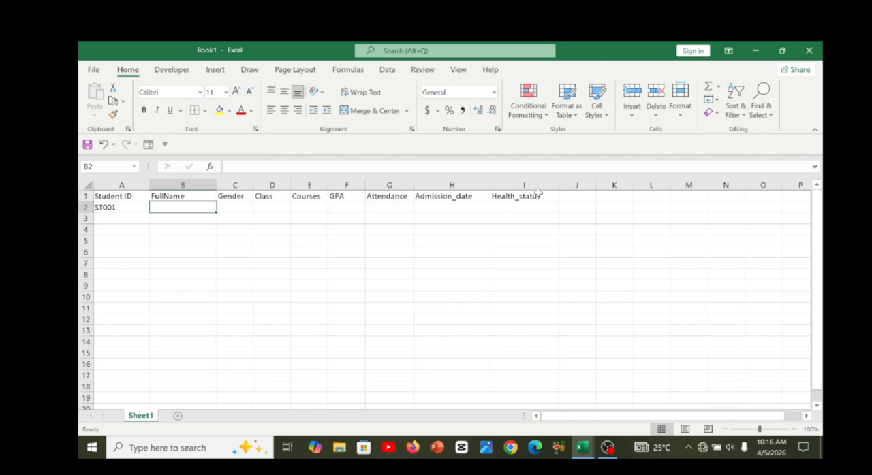
Enter the first student's full name in cell B2 under the FullName header.
{"action": "type", "text": "A"}
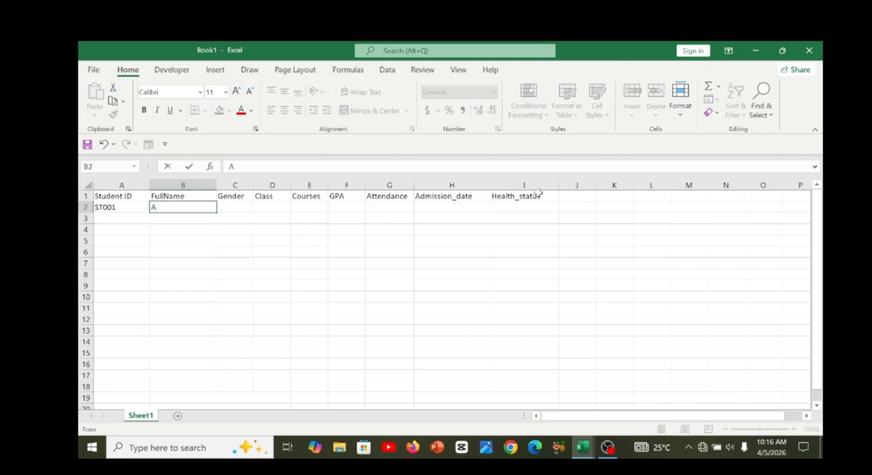
{"action": "type", "text": "minu"}
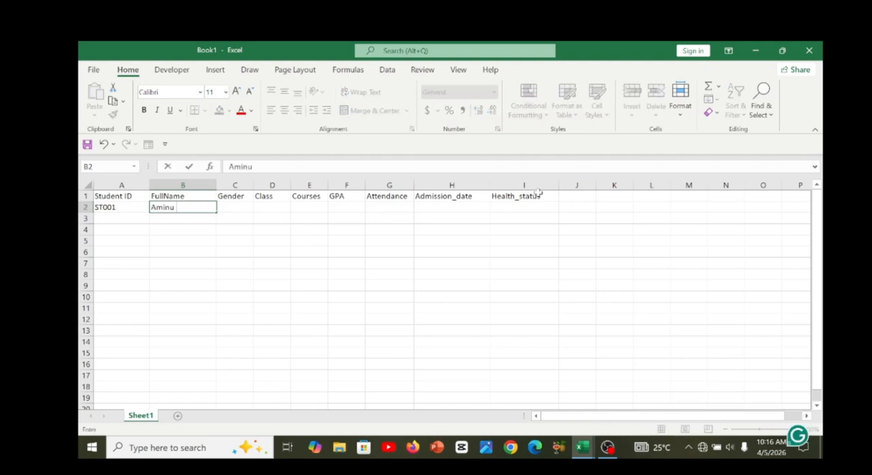
{"action": "type", "text": " ABdu"}
{"action": "key", "text": "BackSpace"}
{"action": "key", "text": "BackSpace"}
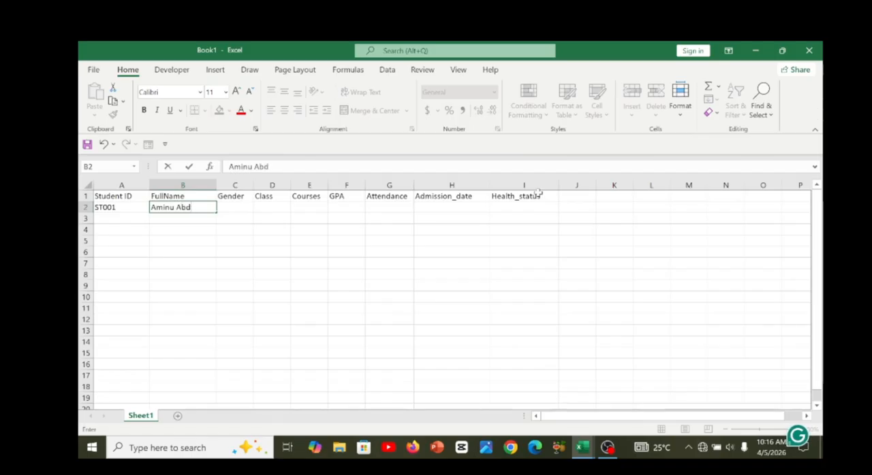
{"action": "type", "text": "dul"}
{"action": "key", "text": "Tab"}
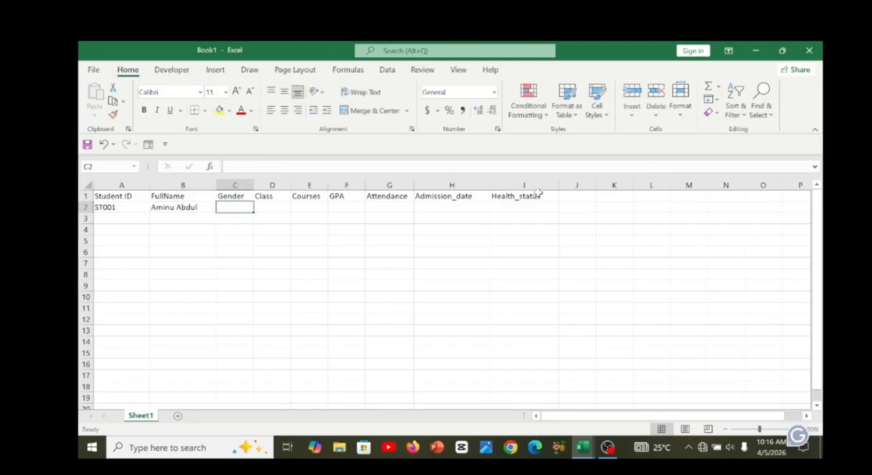
Enter M as the first student's gender in C2 and SS1 as the class in D2.
{"action": "type", "text": "M"}
{"action": "key", "text": "Tab"}
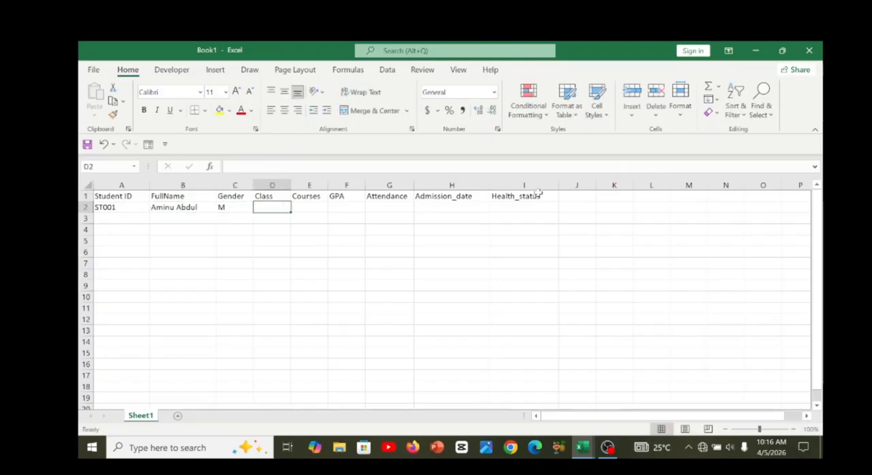
{"action": "type", "text": "SS1"}
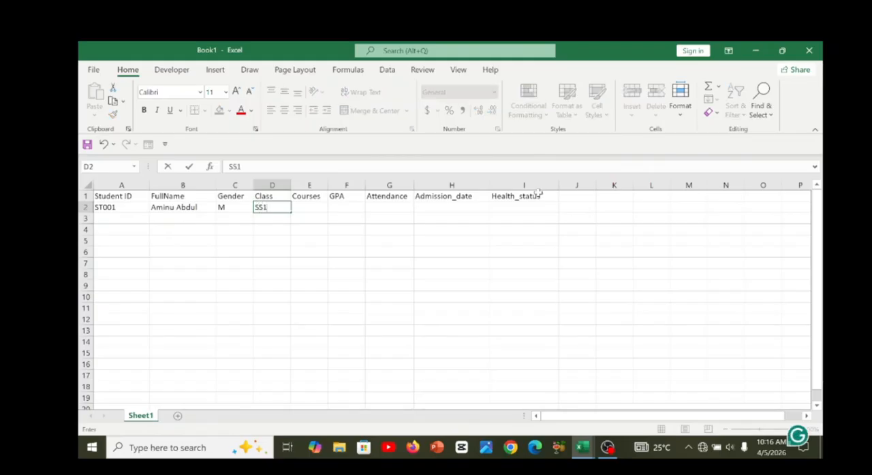
{"action": "key", "text": "Tab"}
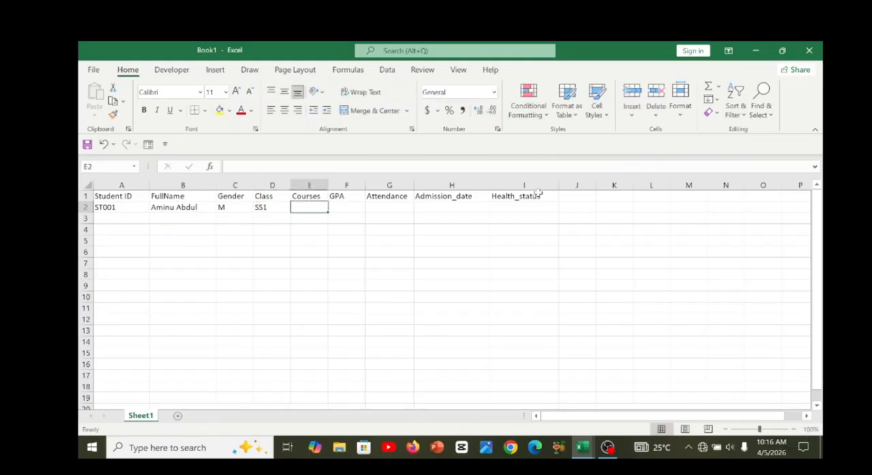
Enter computer sci as the first student's course in E2 and widen columns E and F.
{"action": "type", "text": "com"}
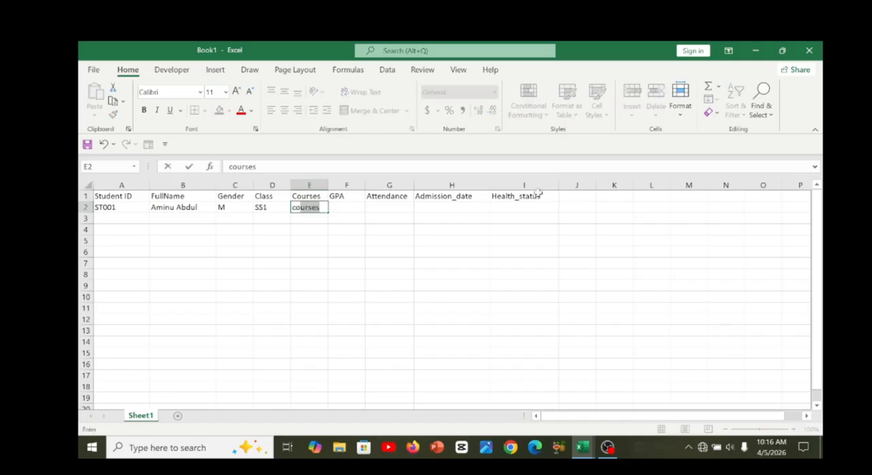
{"action": "type", "text": "put"}
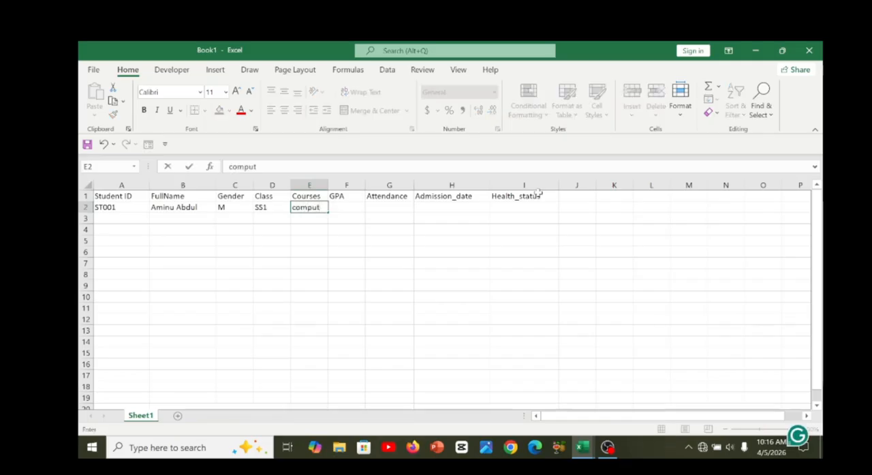
{"action": "type", "text": "er sci"}
{"action": "left_click", "coordinate": [344, 207]}
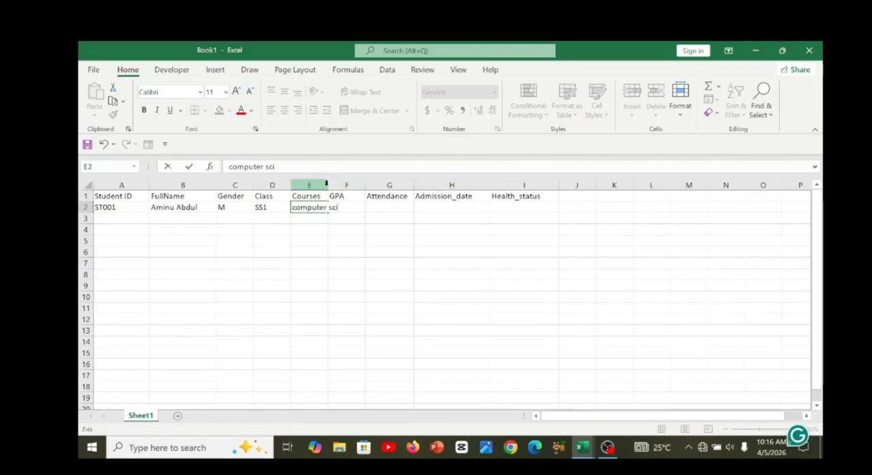
{"action": "left_click", "coordinate": [322, 231]}
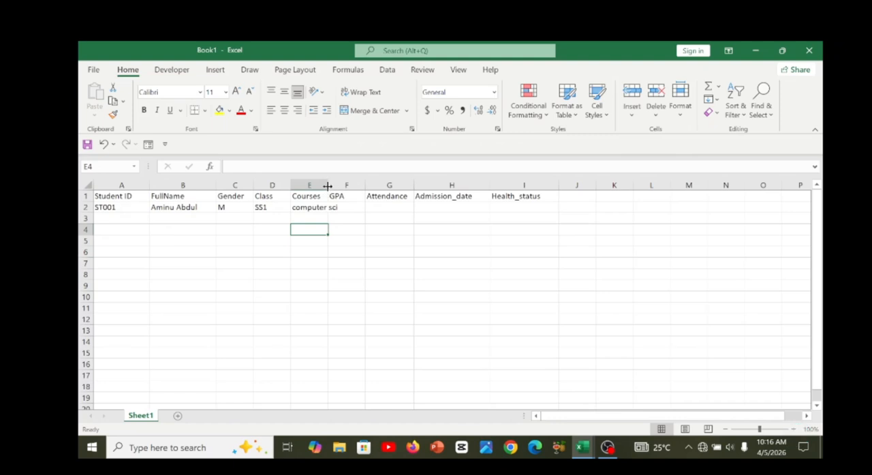
{"action": "left_click_drag", "start_coordinate": [327, 186], "coordinate": [422, 187]}
Enter a GPA of 3.0 in F2 and an attendance of 20 in G2 for the first student.
{"action": "left_click", "coordinate": [383, 207]}
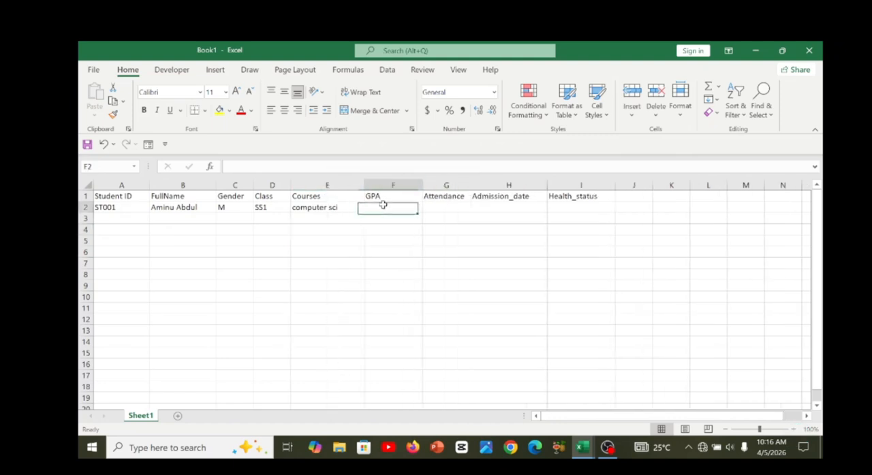
{"action": "double_click", "coordinate": [383, 207]}
{"action": "type", "text": "3"}
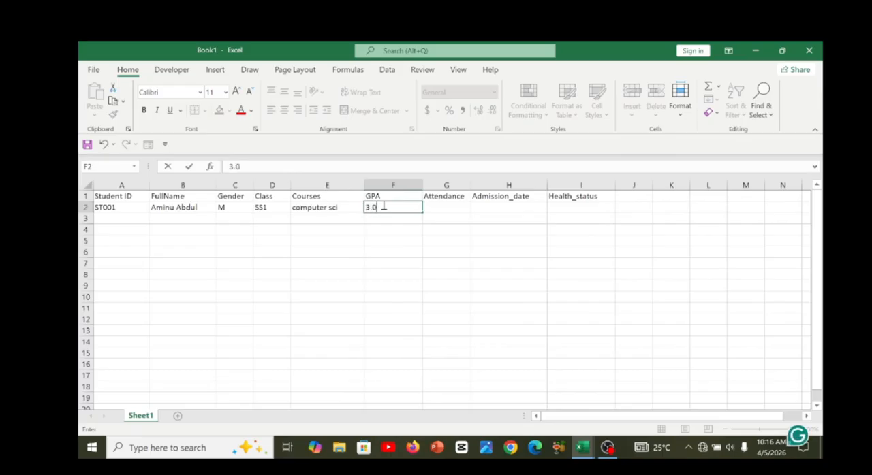
{"action": "key", "text": "Tab"}
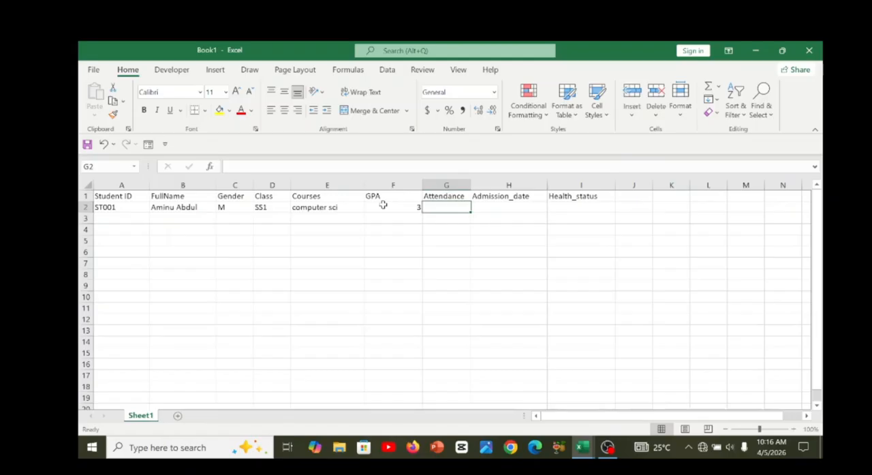
{"action": "type", "text": "20"}
{"action": "key", "text": "Tab"}
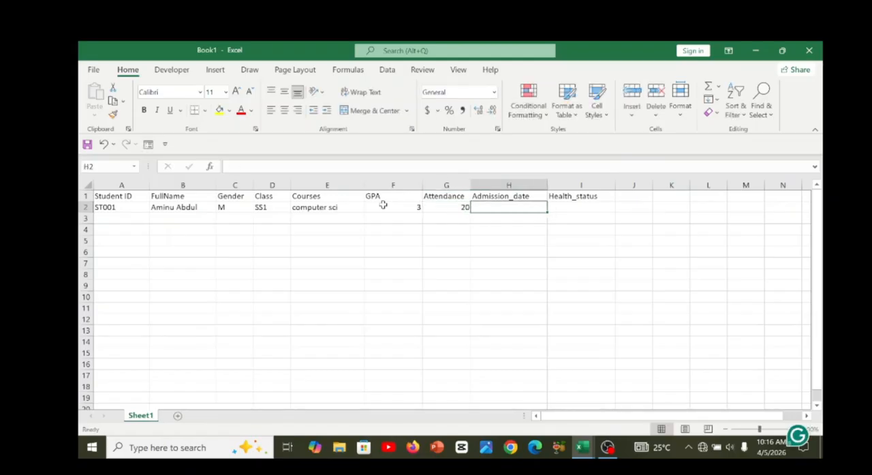
{"action": "key", "text": "Left"}
{"action": "key", "text": "Right"}
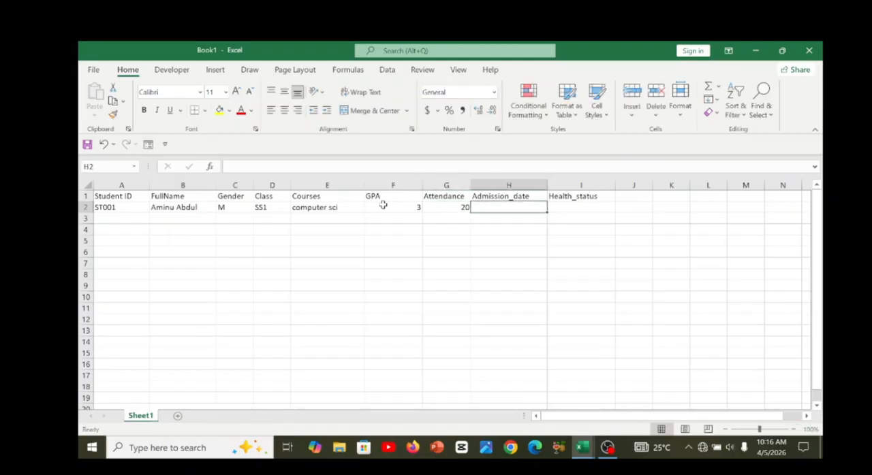
Enter the admission date 2/3/2000 in H2 and the health status Fit in I2.
{"action": "type", "text": "2/"}
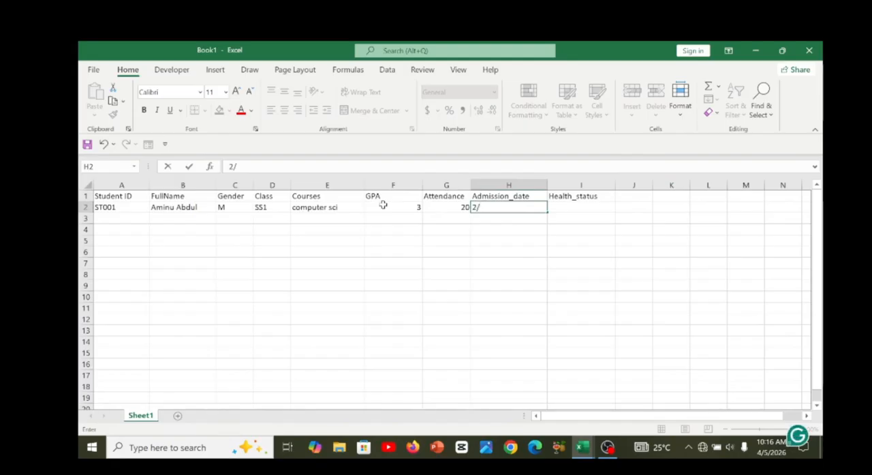
{"action": "type", "text": "3/2000"}
{"action": "key", "text": "Tab"}
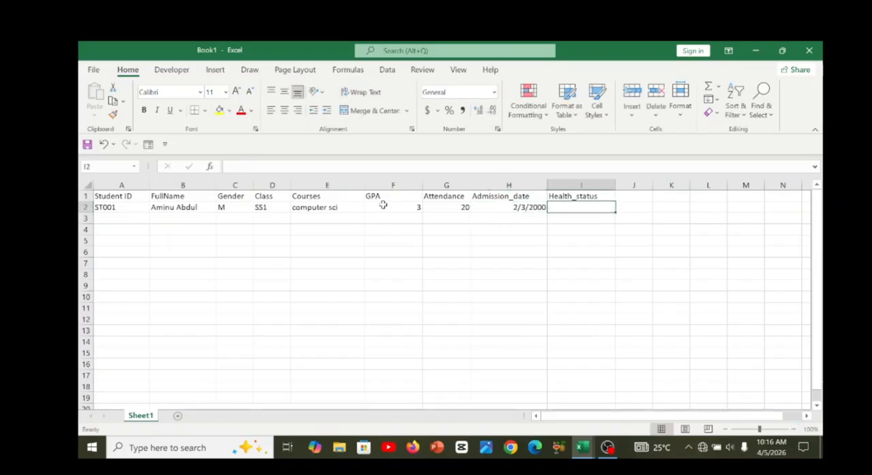
{"action": "type", "text": "Fit"}
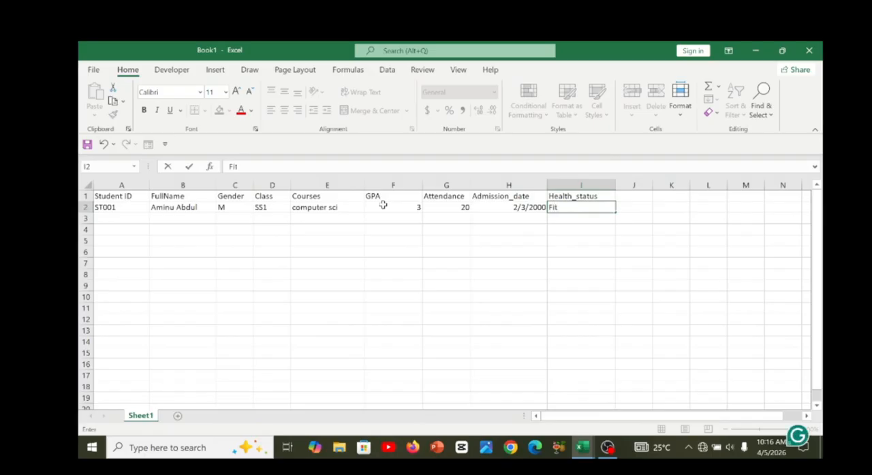
{"action": "key", "text": "Return"}
{"action": "left_click", "coordinate": [346, 207]}
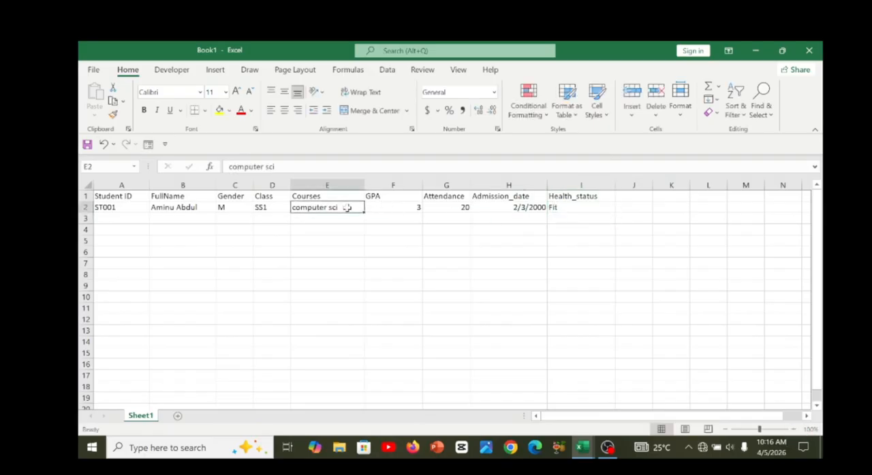
{"action": "key", "text": "Left"}
{"action": "key", "text": "Left"}
{"action": "key", "text": "Left"}
{"action": "key", "text": "Left"}
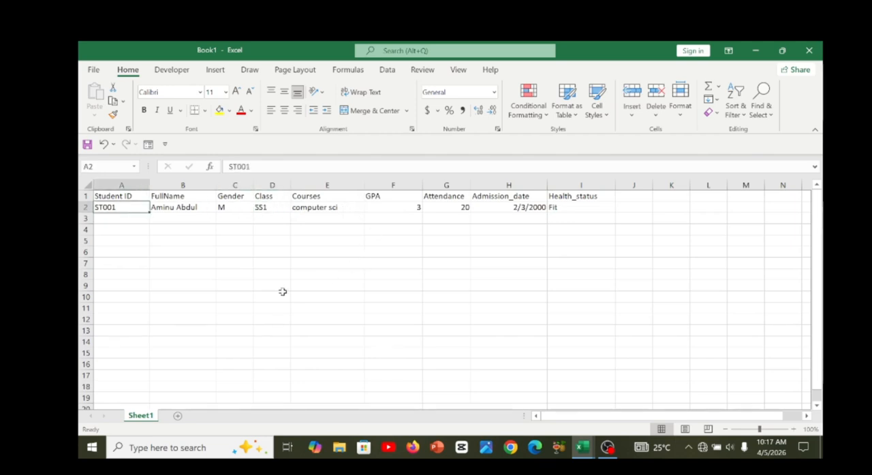
Check the student data sheet's name in the Student_SIS_Project.xlsx workbook and return to Book1.
{"action": "double_click", "coordinate": [149, 417]}
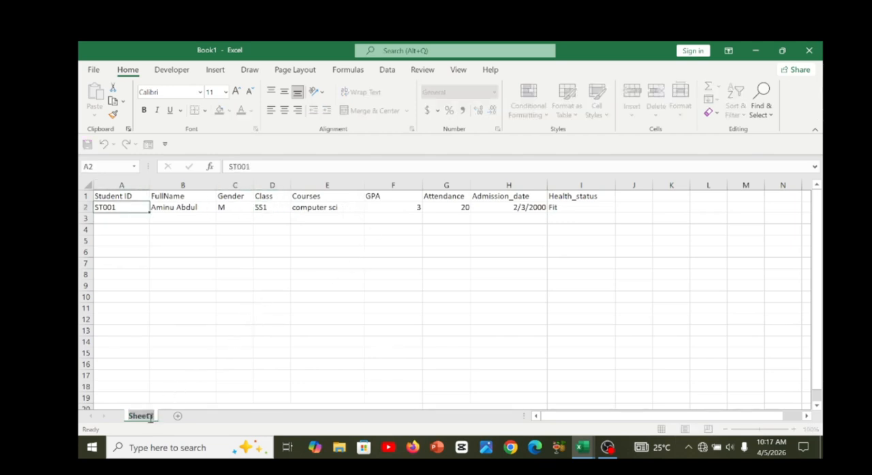
{"action": "type", "text": "st"}
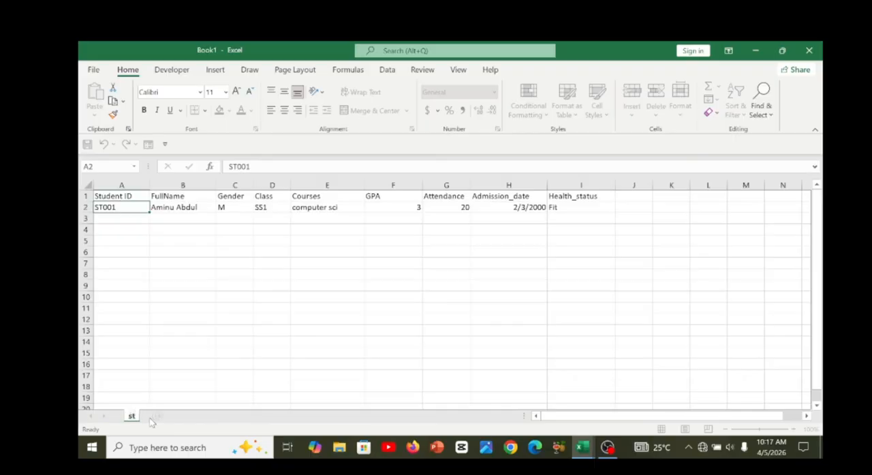
{"action": "mouse_move", "coordinate": [581, 452]}
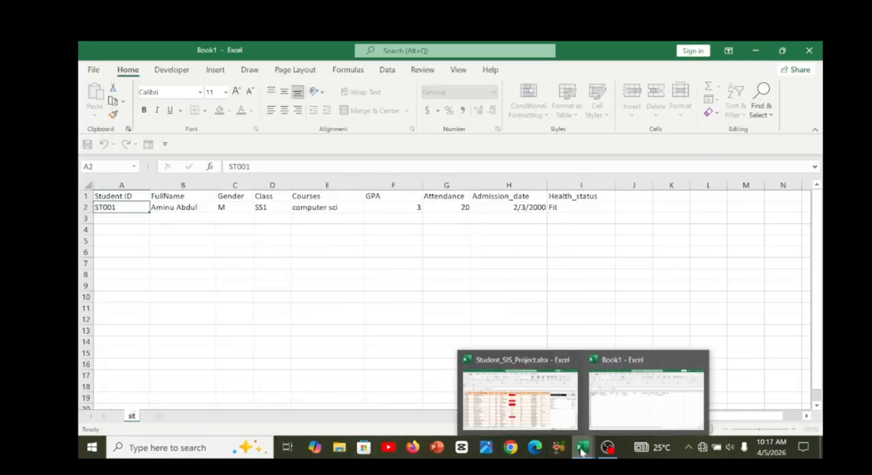
{"action": "left_click", "coordinate": [520, 400]}
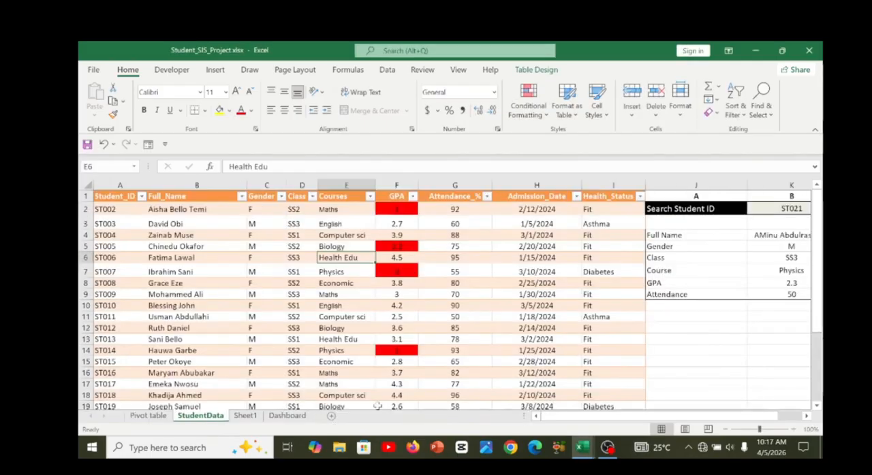
{"action": "mouse_move", "coordinate": [581, 449]}
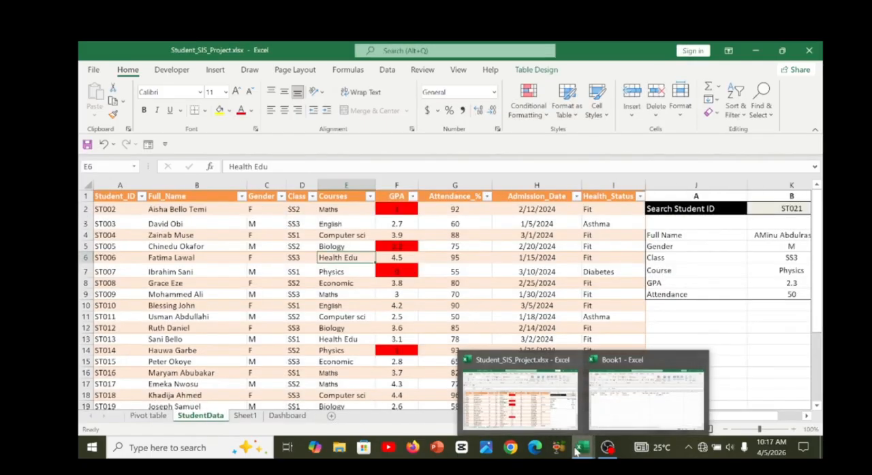
{"action": "left_click", "coordinate": [613, 424]}
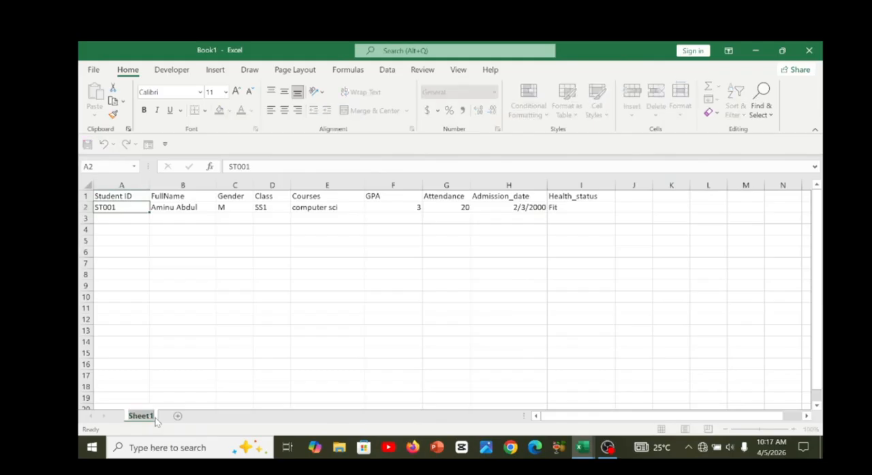
Rename Sheet1 in Book1 as Student_data.
{"action": "type", "text": "Student da"}
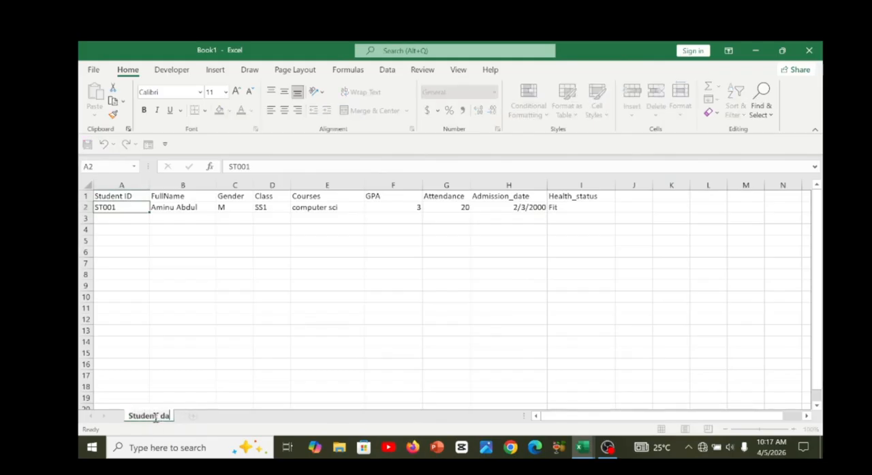
{"action": "type", "text": "ta"}
{"action": "key", "text": "Return"}
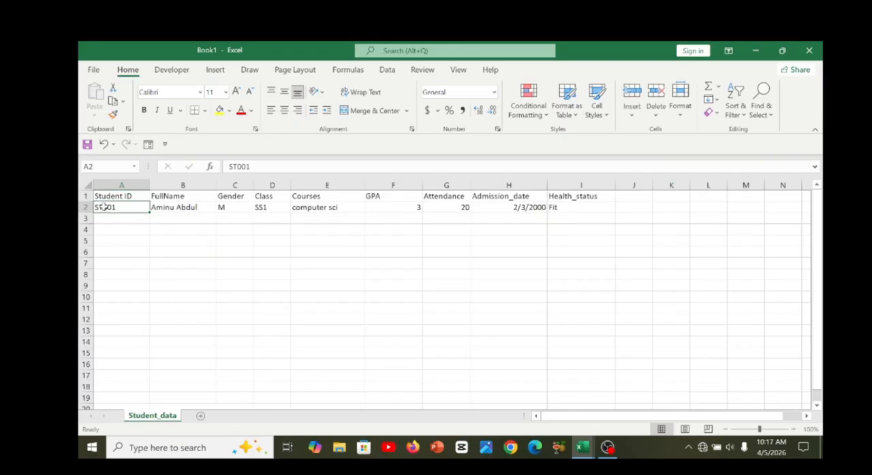
{"action": "left_click", "coordinate": [135, 217]}
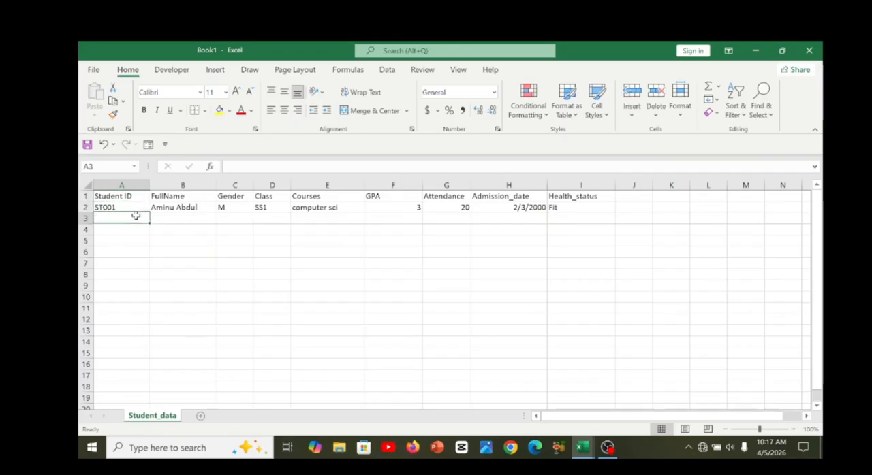
{"action": "left_click", "coordinate": [121, 205]}
{"action": "left_click", "coordinate": [157, 208]}
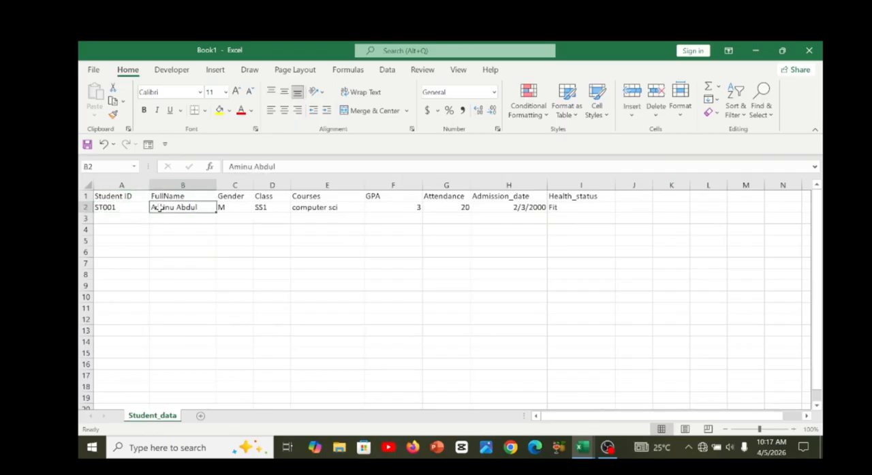
{"action": "key", "text": "shift+Up"}
{"action": "key", "text": "shift+Left"}
{"action": "key", "text": "shift+Right"}
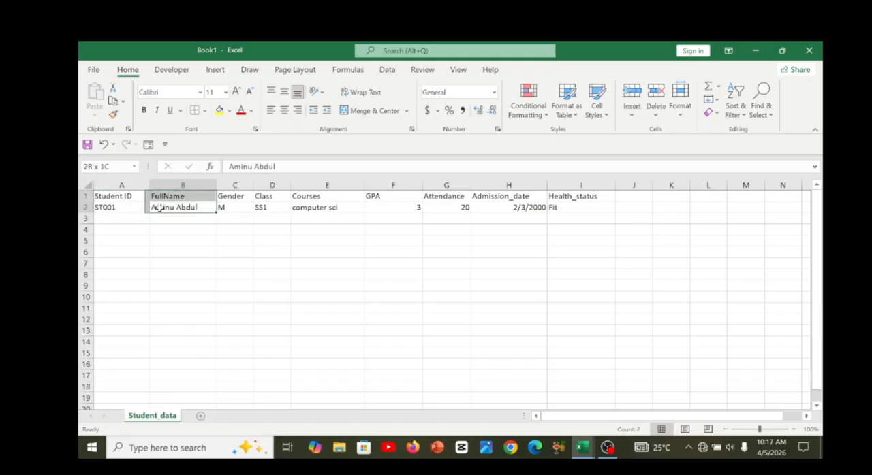
{"action": "key", "text": "shift+Right"}
{"action": "key", "text": "Left"}
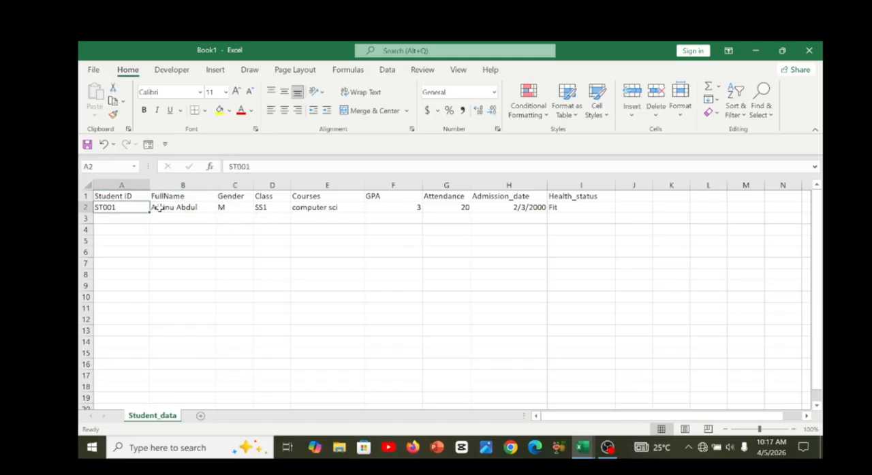
Format A1:I2 as a table with headers in the first light style and widen the Class column.
{"action": "key", "text": "shift+Up"}
{"action": "key", "text": "shift+Right"}
{"action": "key", "text": "shift+Right"}
{"action": "key", "text": "shift+Right"}
{"action": "key", "text": "shift+Right"}
{"action": "key", "text": "shift+Right"}
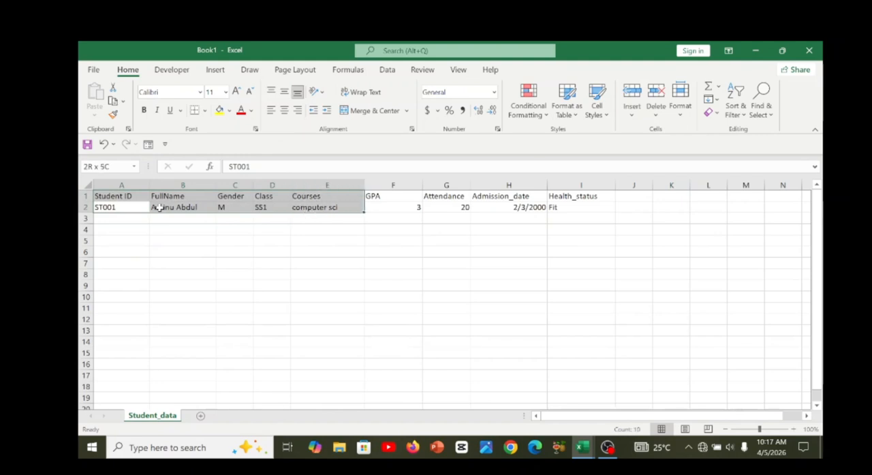
{"action": "key", "text": "shift+Right"}
{"action": "key", "text": "shift+Right"}
{"action": "key", "text": "shift+Right"}
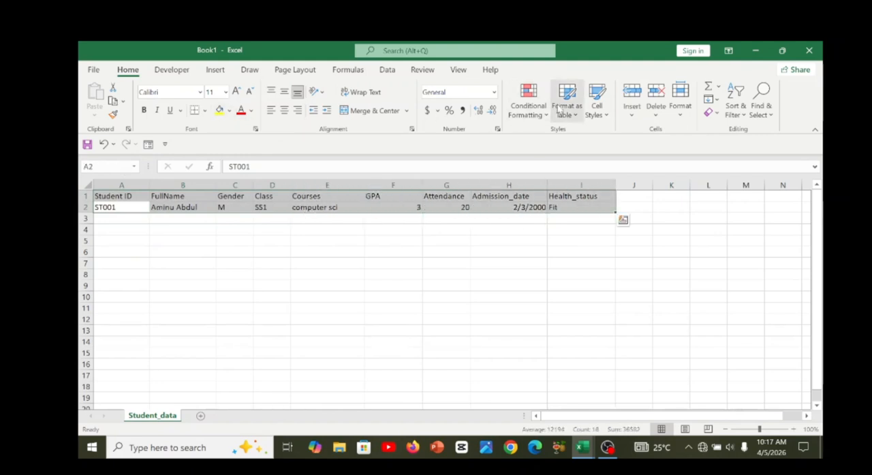
{"action": "left_click", "coordinate": [564, 111]}
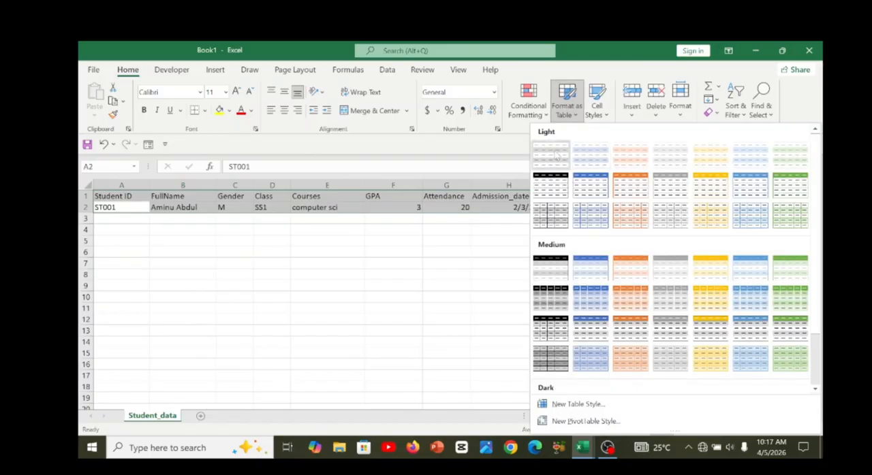
{"action": "left_click", "coordinate": [557, 156]}
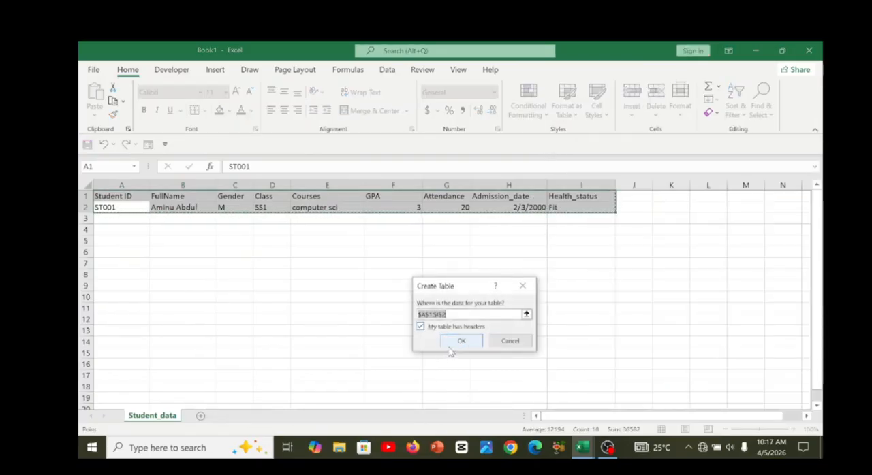
{"action": "left_click", "coordinate": [459, 342]}
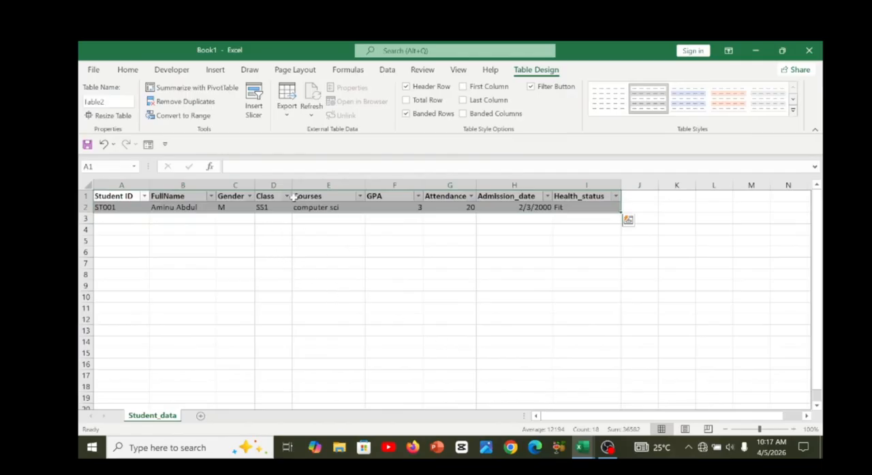
{"action": "left_click_drag", "start_coordinate": [292, 184], "coordinate": [315, 184]}
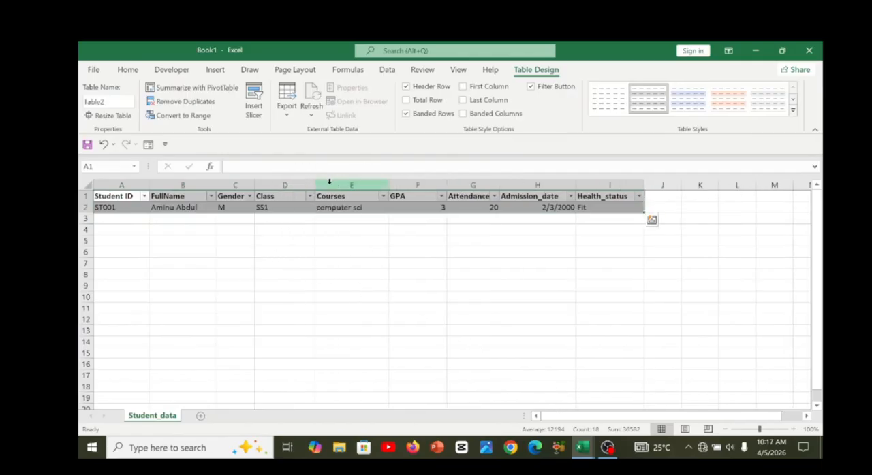
{"action": "left_click", "coordinate": [290, 230]}
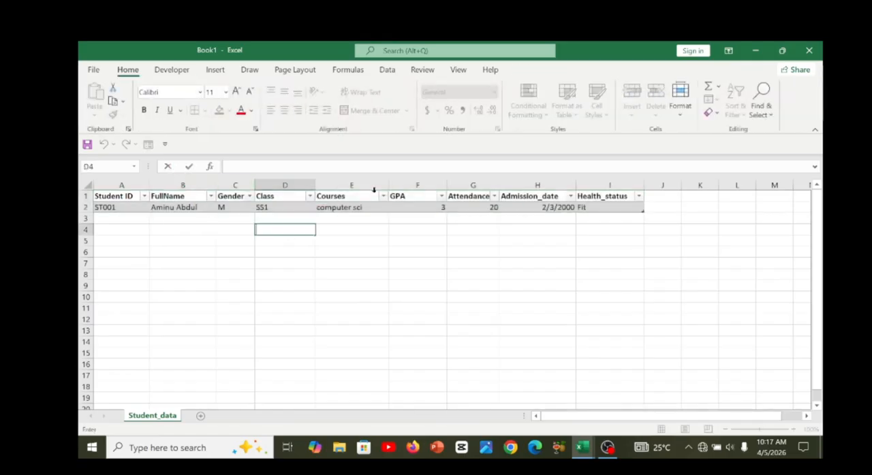
Rename the student records table as Students.
{"action": "left_click", "coordinate": [473, 207]}
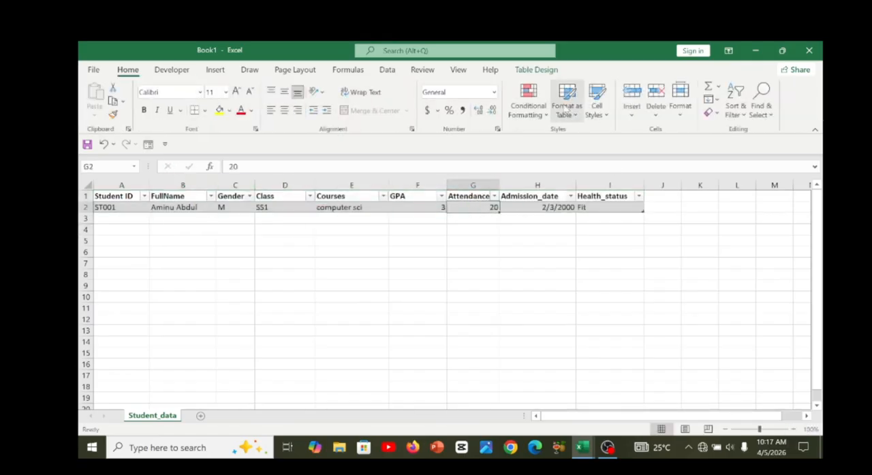
{"action": "left_click", "coordinate": [555, 71]}
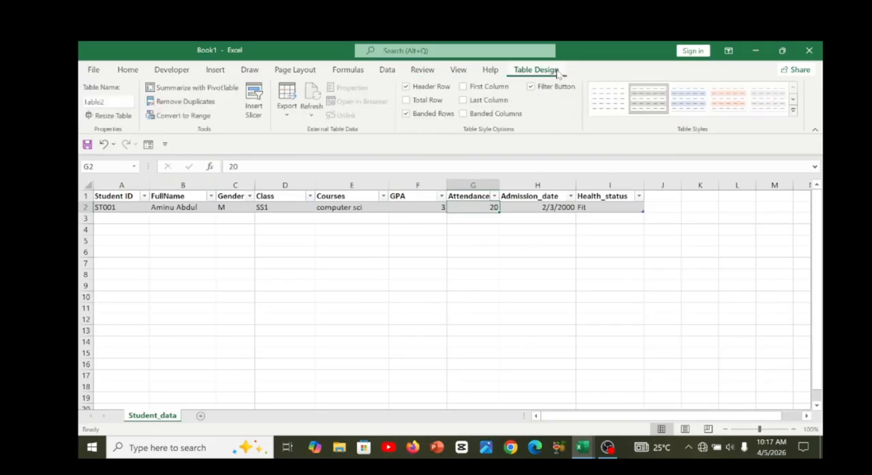
{"action": "left_click", "coordinate": [115, 102]}
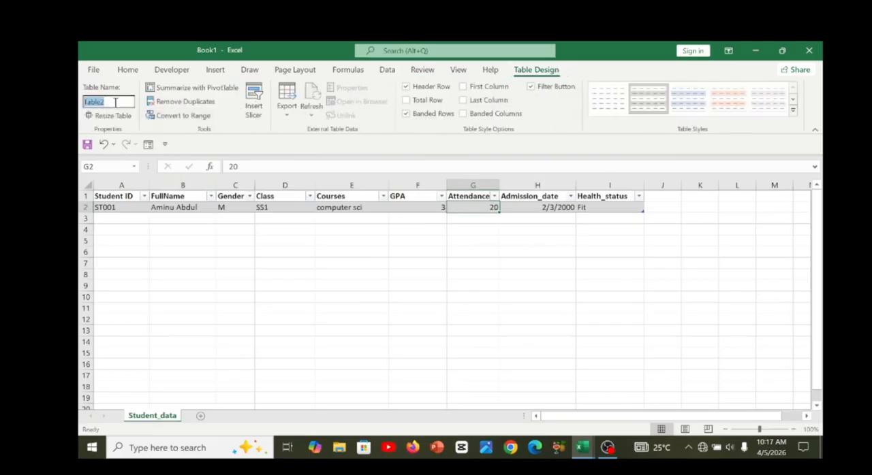
{"action": "key", "text": "BackSpace"}
{"action": "type", "text": "Students"}
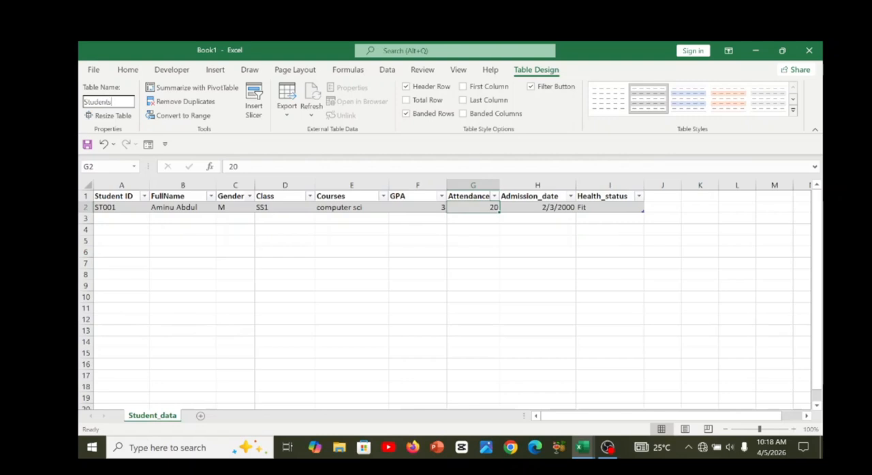
{"action": "key", "text": "Return"}
Enter the second student's ID in A3 and full name in B3.
{"action": "left_click", "coordinate": [165, 218]}
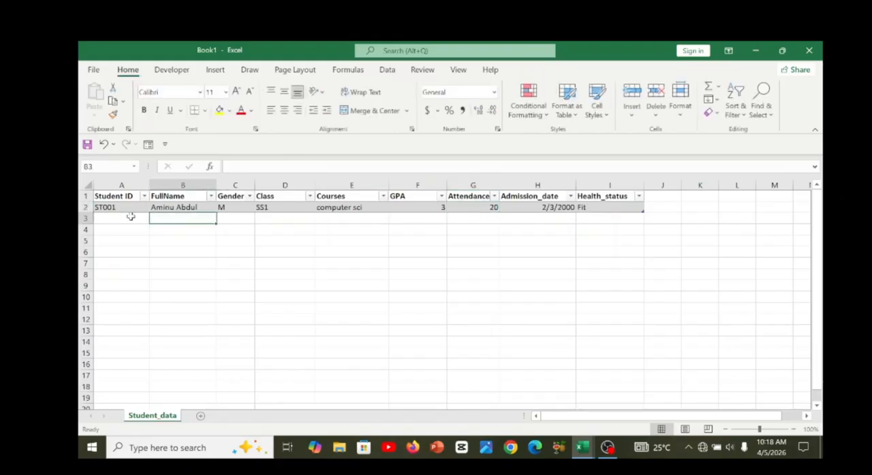
{"action": "left_click", "coordinate": [133, 217]}
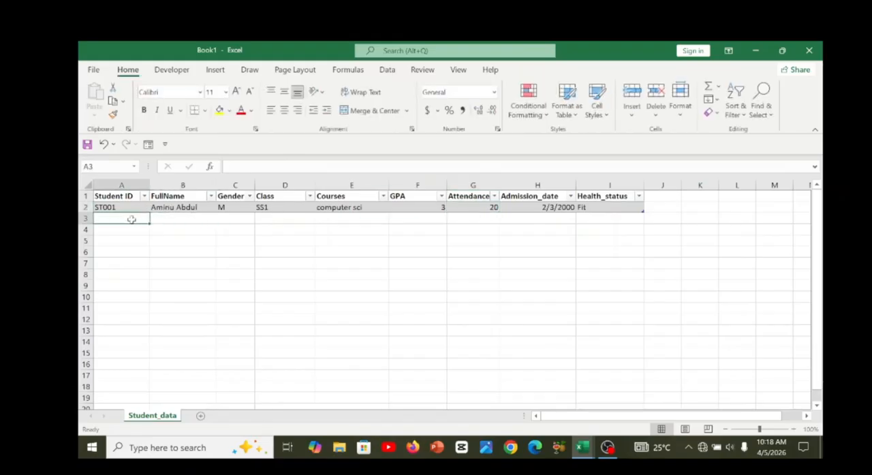
{"action": "type", "text": "ST001"}
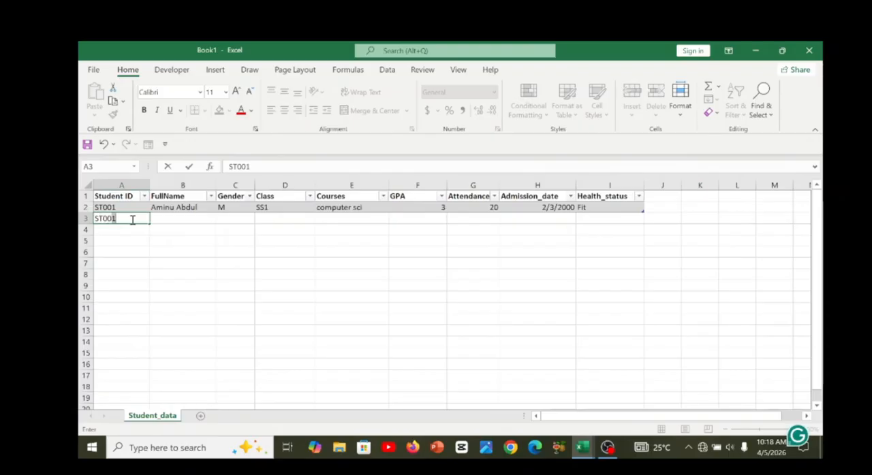
{"action": "key", "text": "BackSpace"}
{"action": "type", "text": "2"}
{"action": "key", "text": "Tab"}
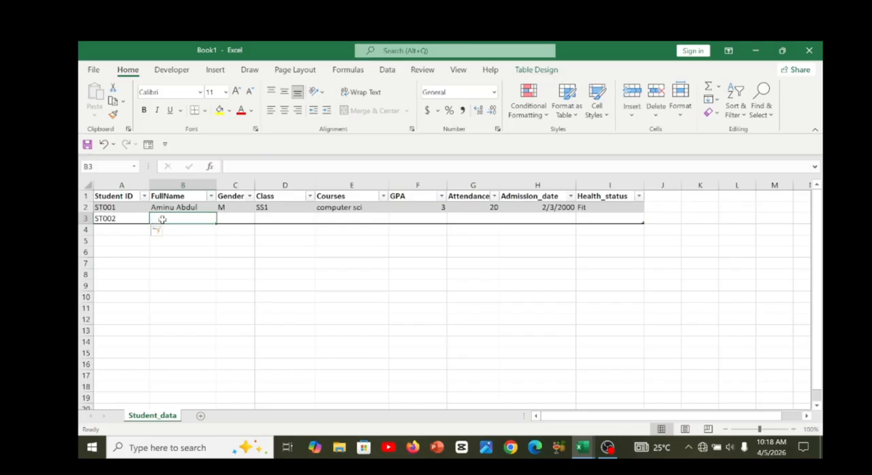
{"action": "type", "text": "John"}
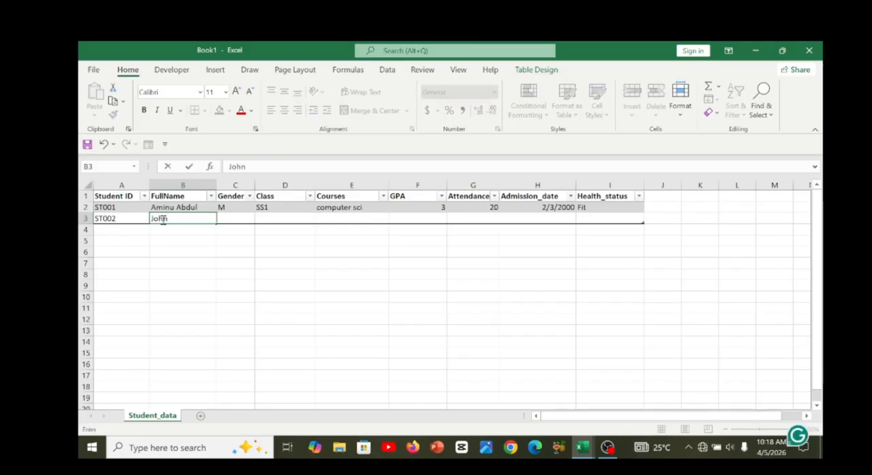
{"action": "type", "text": " Mark"}
Enter the gender M, class SS2 and course Maths in C3:E3 for the second student.
{"action": "left_click", "coordinate": [224, 219]}
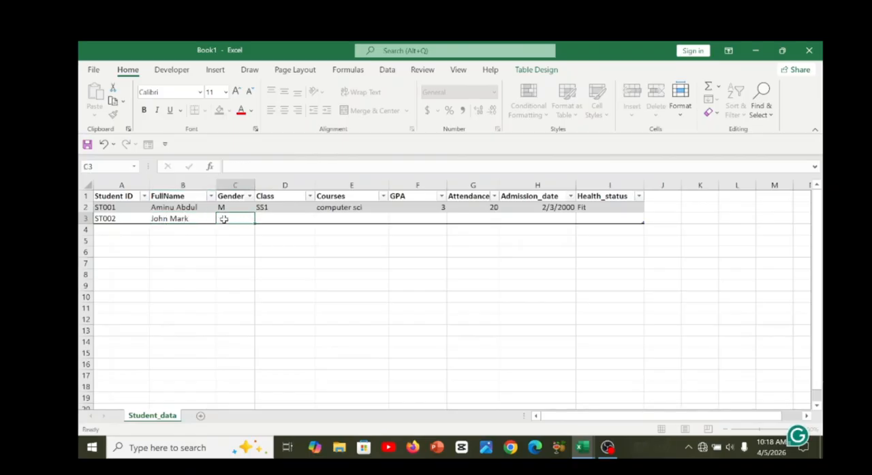
{"action": "type", "text": "M"}
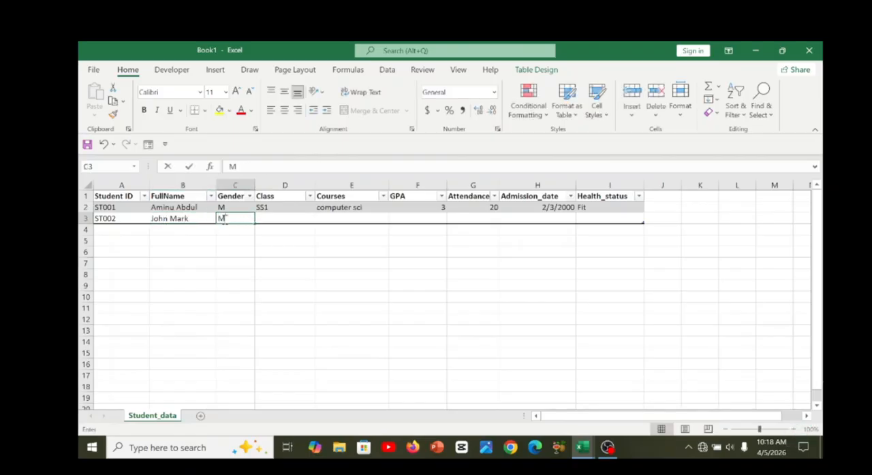
{"action": "left_click", "coordinate": [273, 218]}
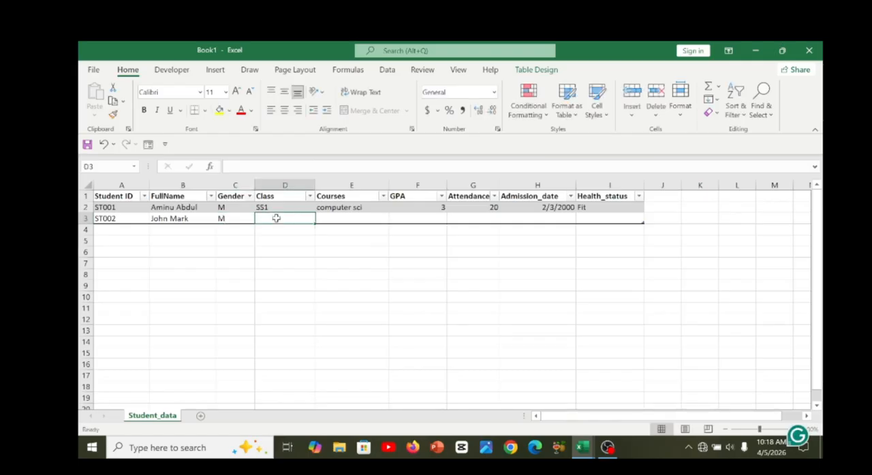
{"action": "type", "text": "SS1"}
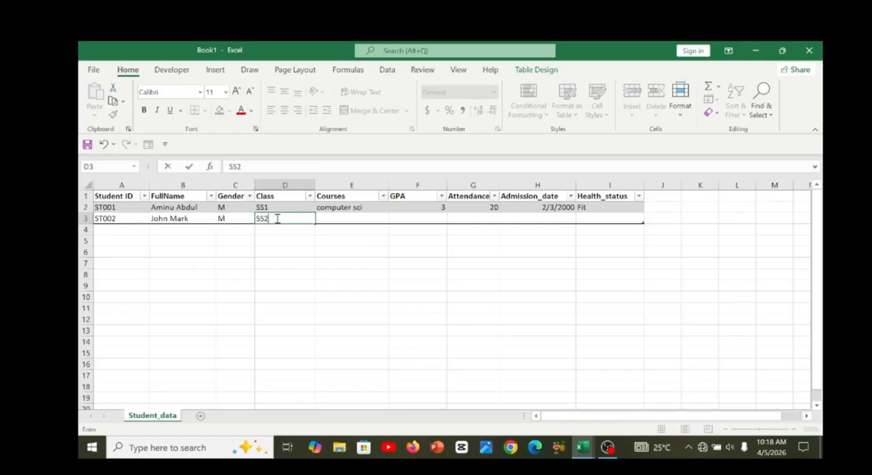
{"action": "left_click", "coordinate": [353, 218]}
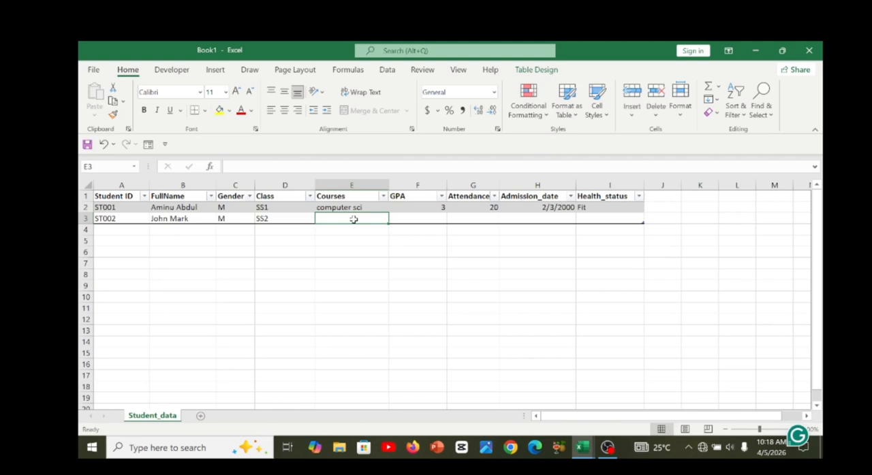
{"action": "type", "text": "Ma"}
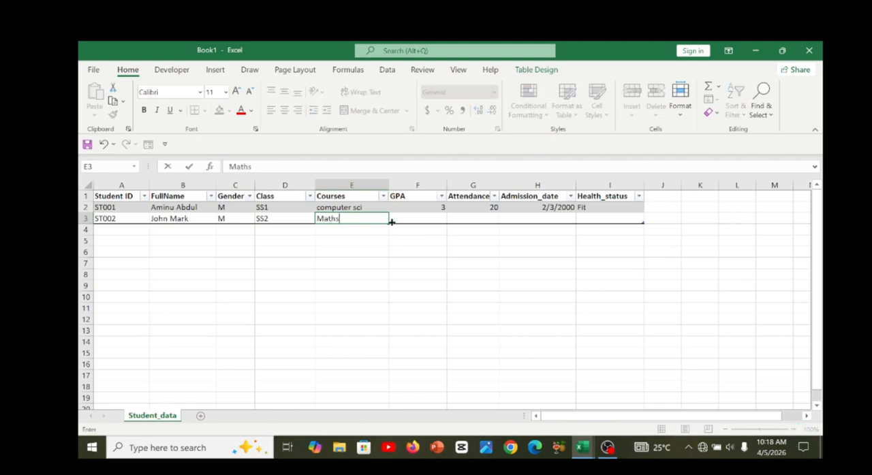
{"action": "type", "text": "ths"}
Enter a GPA of 2.5 in F3 and an attendance of 30 in G3.
{"action": "left_click", "coordinate": [402, 220]}
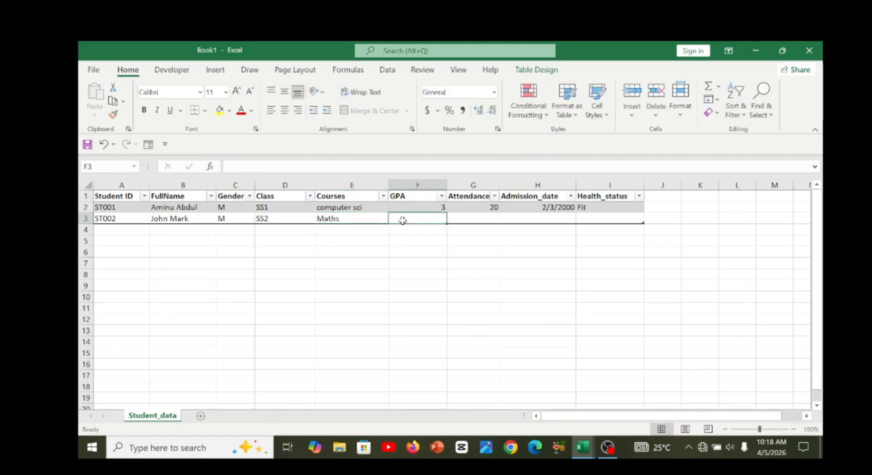
{"action": "type", "text": "2.5"}
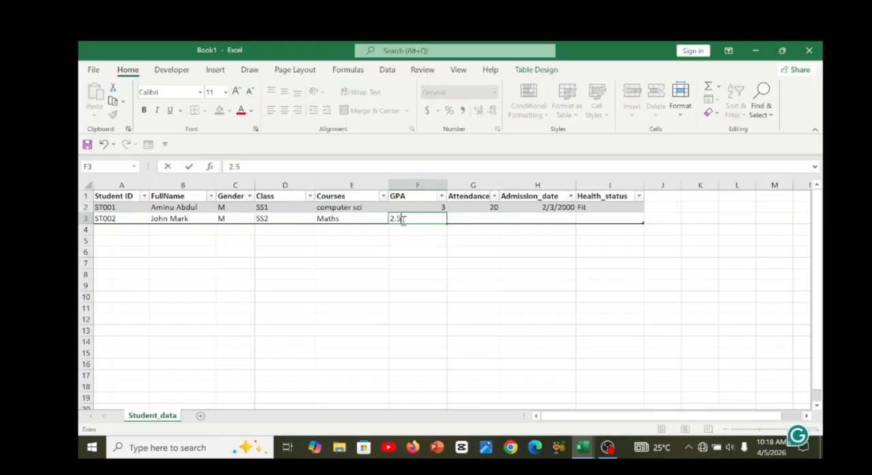
{"action": "left_click", "coordinate": [465, 216]}
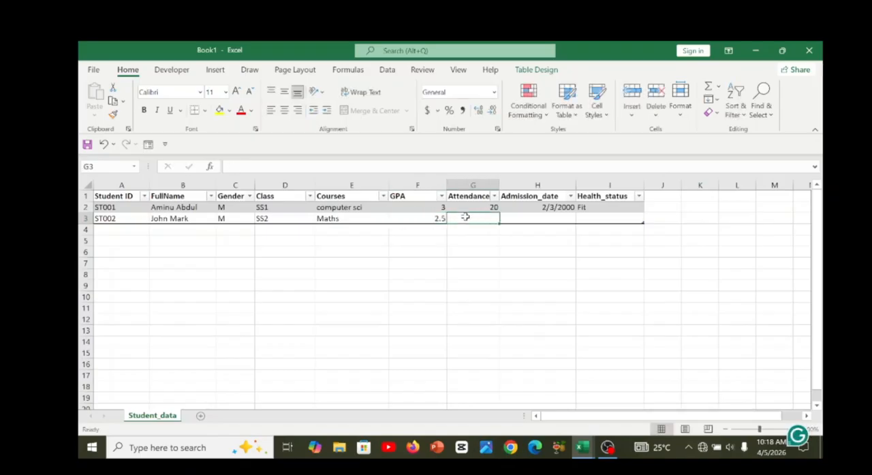
{"action": "type", "text": "30"}
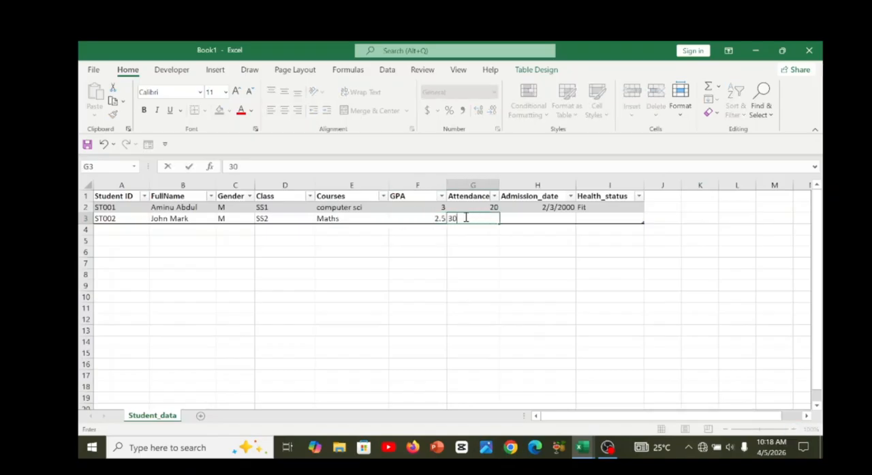
Enter the admission date 1/3/1999 in H3 and the health status Fit in I3.
{"action": "left_click", "coordinate": [517, 220]}
{"action": "type", "text": "1"}
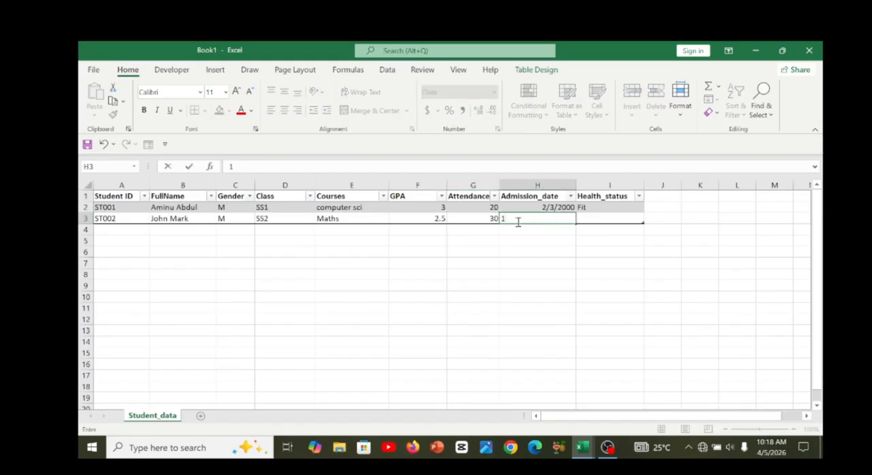
{"action": "type", "text": "/3/"}
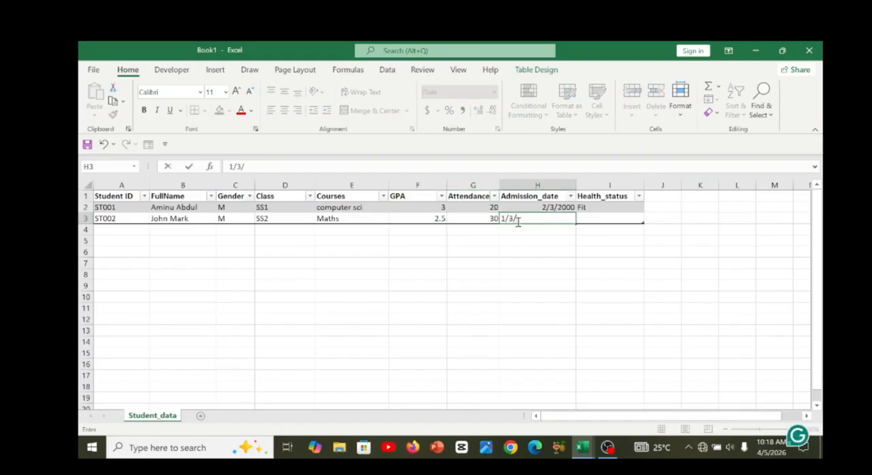
{"action": "type", "text": "1999"}
{"action": "key", "text": "Return"}
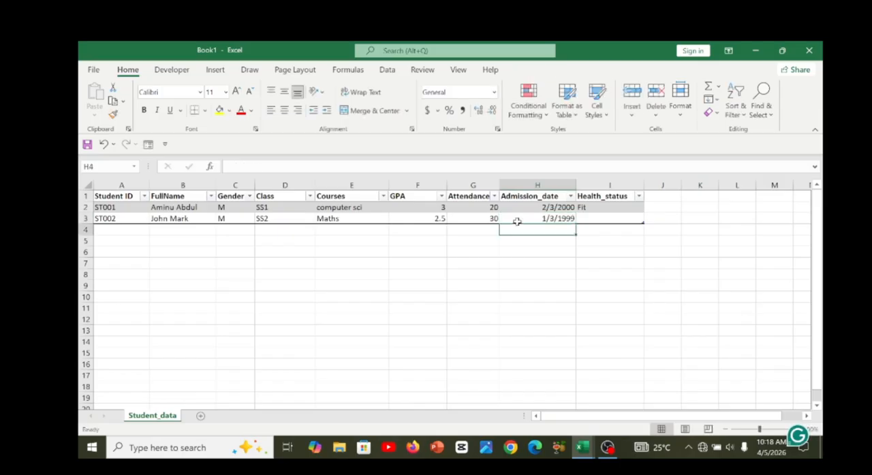
{"action": "left_click", "coordinate": [517, 221]}
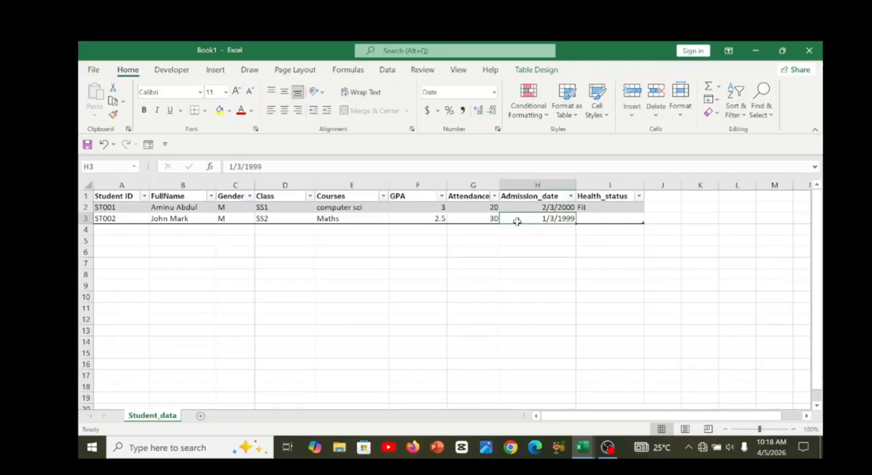
{"action": "key", "text": "Tab"}
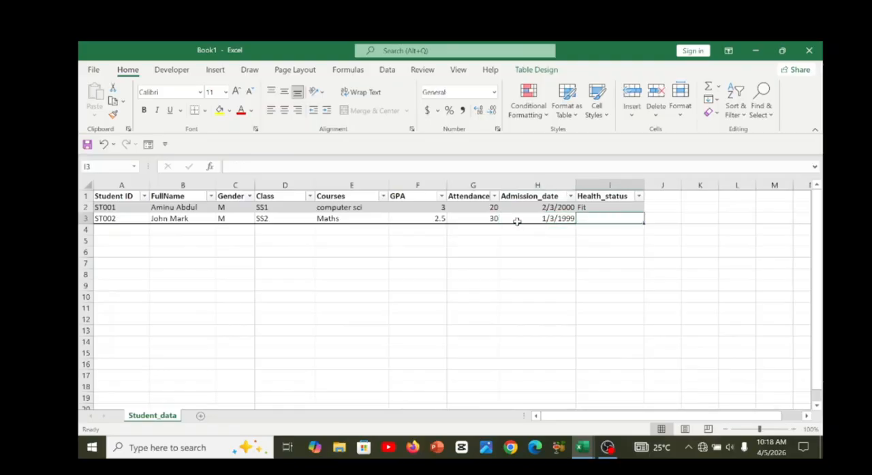
{"action": "double_click", "coordinate": [594, 219]}
{"action": "type", "text": "Fit"}
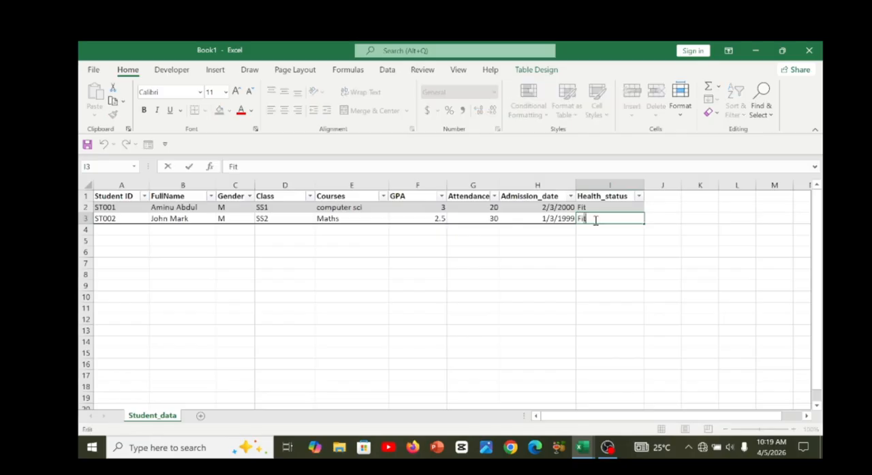
{"action": "key", "text": "Return"}
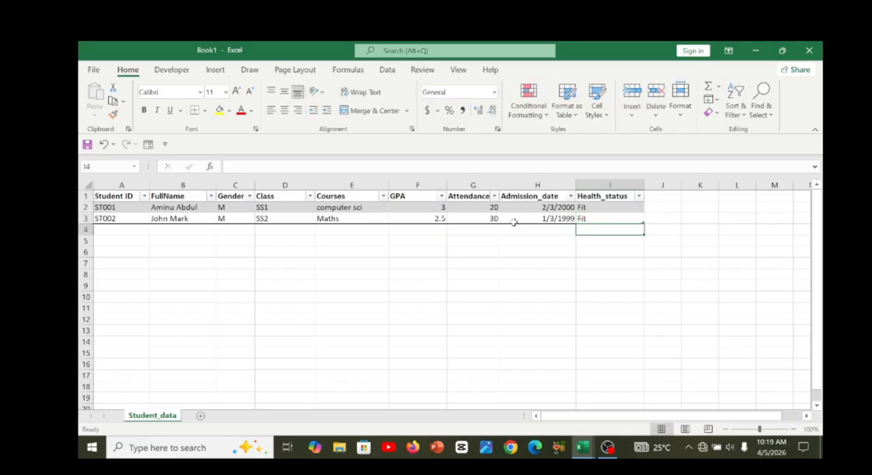
{"action": "left_click", "coordinate": [475, 213]}
{"action": "key", "text": "Left"}
{"action": "key", "text": "Left"}
{"action": "key", "text": "Left"}
{"action": "key", "text": "Left"}
{"action": "key", "text": "Left"}
{"action": "key", "text": "Left"}
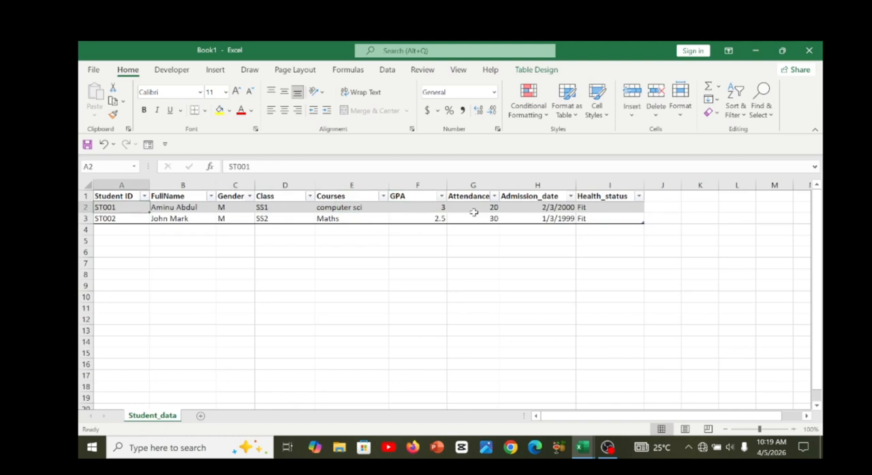
{"action": "key", "text": "Down"}
{"action": "key", "text": "Up"}
{"action": "key", "text": "Up"}
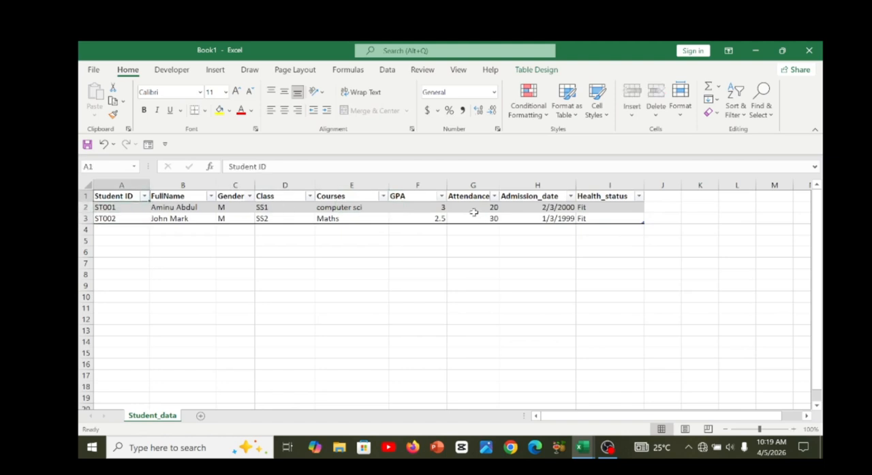
Review the second student's entries across row 3 of the Students table.
{"action": "key", "text": "Down"}
{"action": "key", "text": "Down"}
{"action": "key", "text": "Right"}
{"action": "key", "text": "Right"}
{"action": "key", "text": "Right"}
{"action": "key", "text": "Right"}
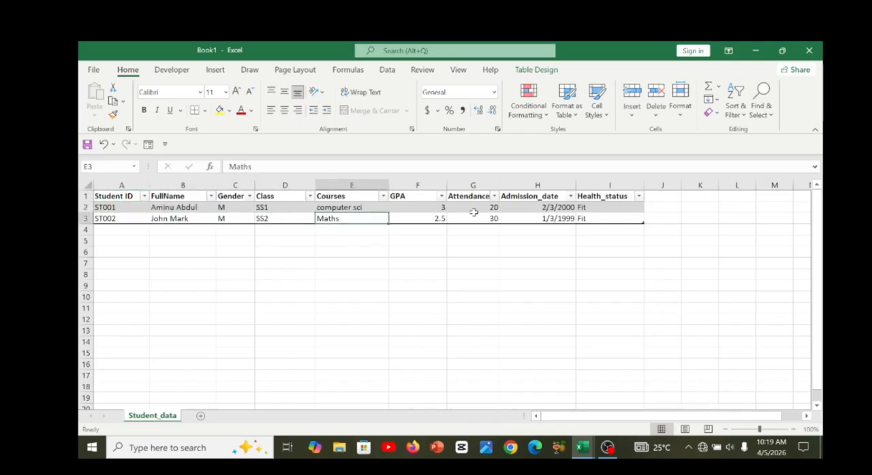
{"action": "key", "text": "Right"}
{"action": "key", "text": "Right"}
{"action": "key", "text": "Right"}
{"action": "key", "text": "Left"}
{"action": "key", "text": "Left"}
{"action": "key", "text": "Left"}
{"action": "key", "text": "Left"}
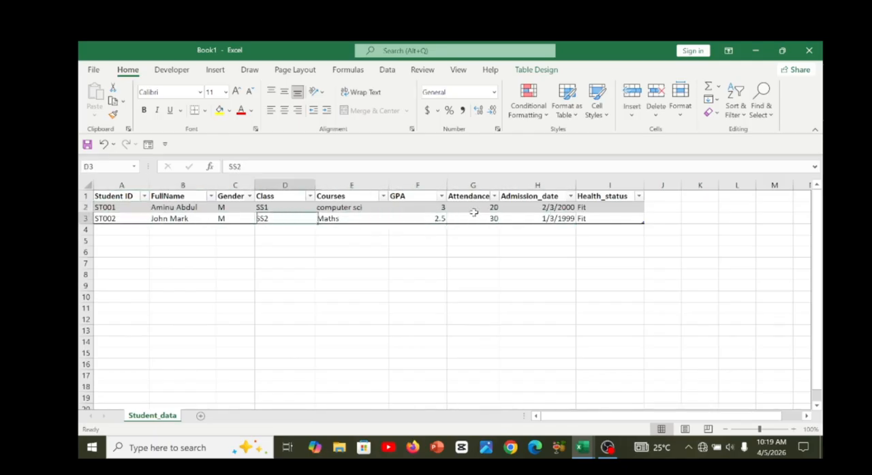
{"action": "key", "text": "Left"}
{"action": "key", "text": "Left"}
{"action": "key", "text": "Left"}
{"action": "key", "text": "Right"}
{"action": "key", "text": "Right"}
{"action": "key", "text": "Right"}
{"action": "key", "text": "Right"}
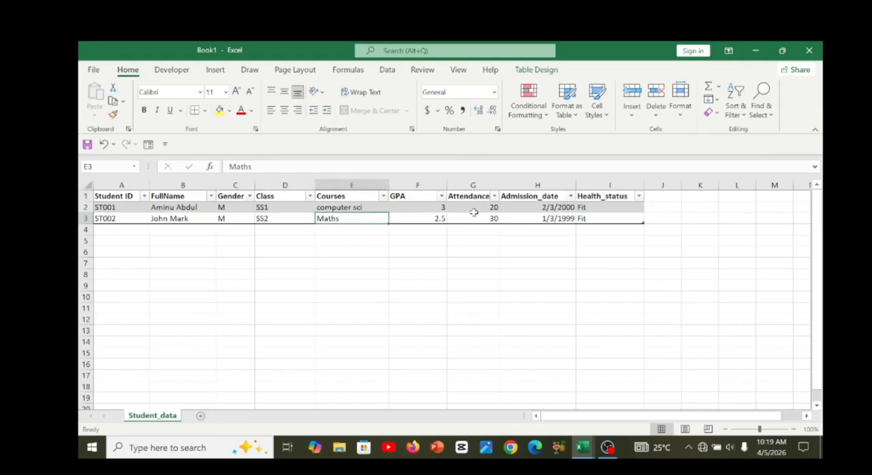
{"action": "key", "text": "Right"}
{"action": "key", "text": "Right"}
{"action": "key", "text": "Right"}
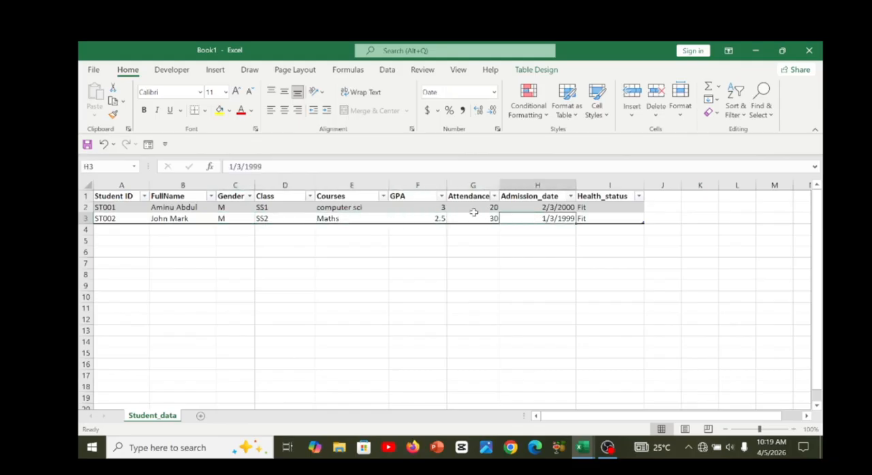
{"action": "key", "text": "Right"}
{"action": "key", "text": "Left"}
{"action": "key", "text": "Left"}
{"action": "key", "text": "Left"}
{"action": "key", "text": "Left"}
{"action": "key", "text": "Left"}
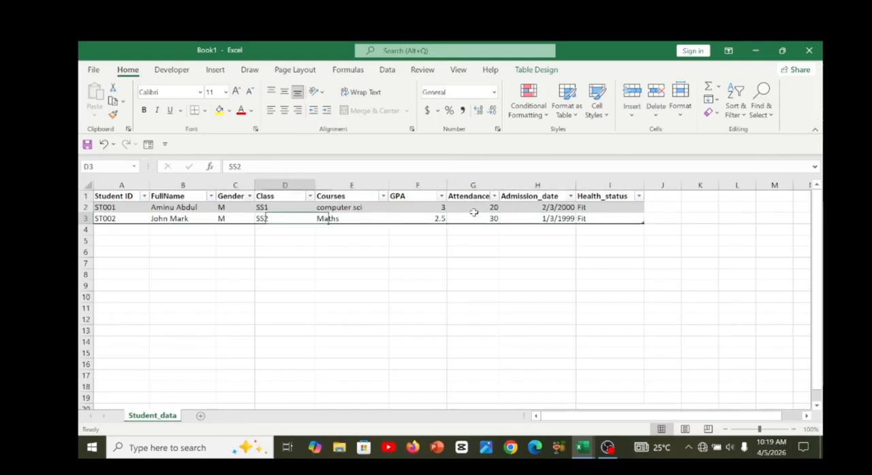
{"action": "key", "text": "Left"}
{"action": "key", "text": "Left"}
{"action": "key", "text": "Left"}
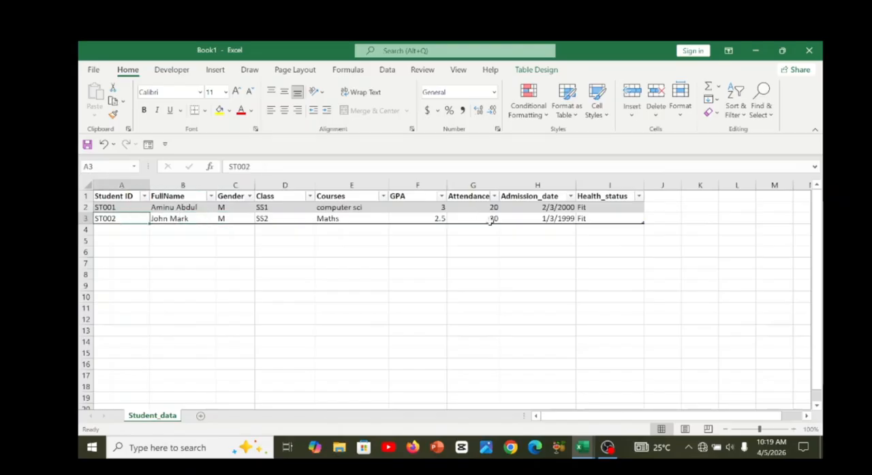
{"action": "left_click", "coordinate": [473, 229]}
{"action": "key", "text": "Right"}
{"action": "key", "text": "Right"}
{"action": "key", "text": "Right"}
{"action": "key", "text": "Right"}
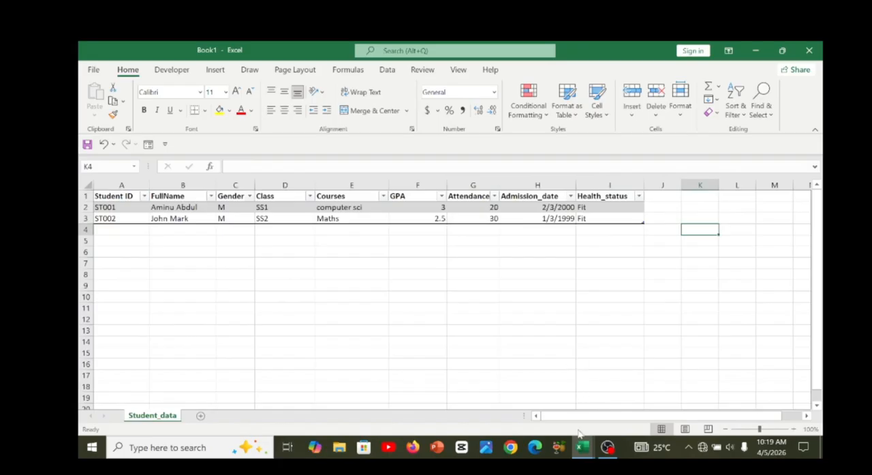
Examine the Search Student ID lookup block beside the StudentData table in Student_SIS_Project.xlsx and return to Book1.
{"action": "mouse_move", "coordinate": [582, 450]}
{"action": "left_click", "coordinate": [479, 417]}
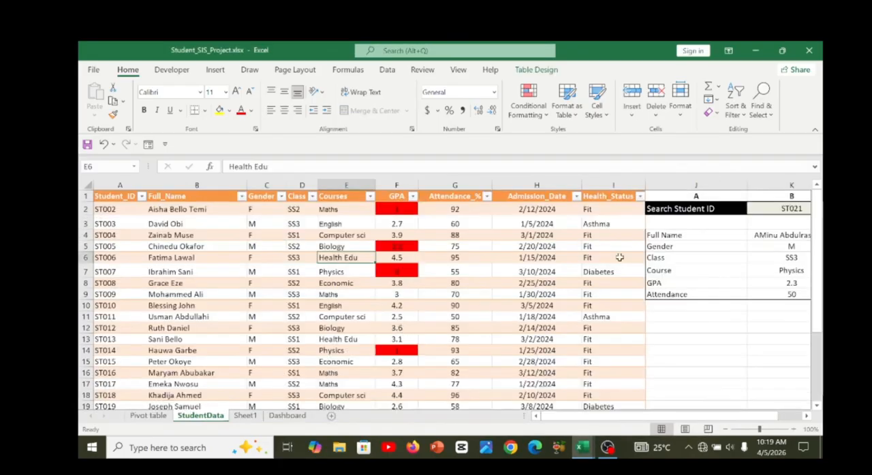
{"action": "key", "text": "Right"}
{"action": "key", "text": "Right"}
{"action": "key", "text": "Right"}
{"action": "key", "text": "Right"}
{"action": "key", "text": "Right"}
{"action": "key", "text": "Right"}
{"action": "key", "text": "Right"}
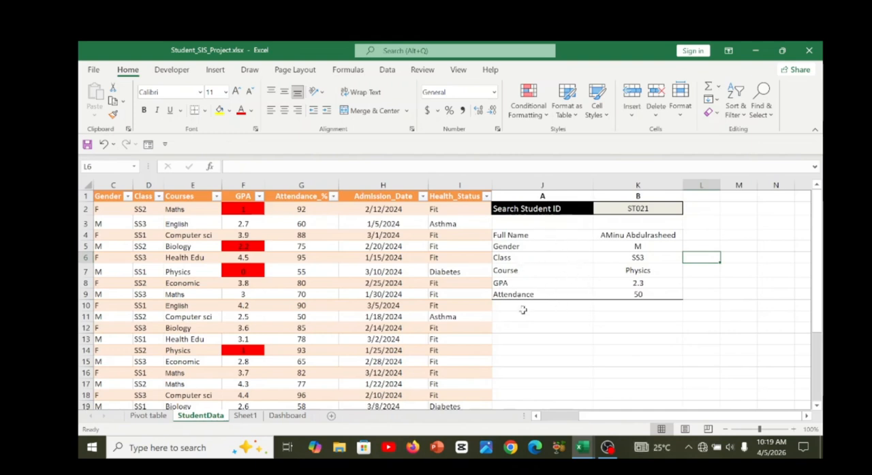
{"action": "mouse_move", "coordinate": [582, 447]}
{"action": "left_click", "coordinate": [639, 416]}
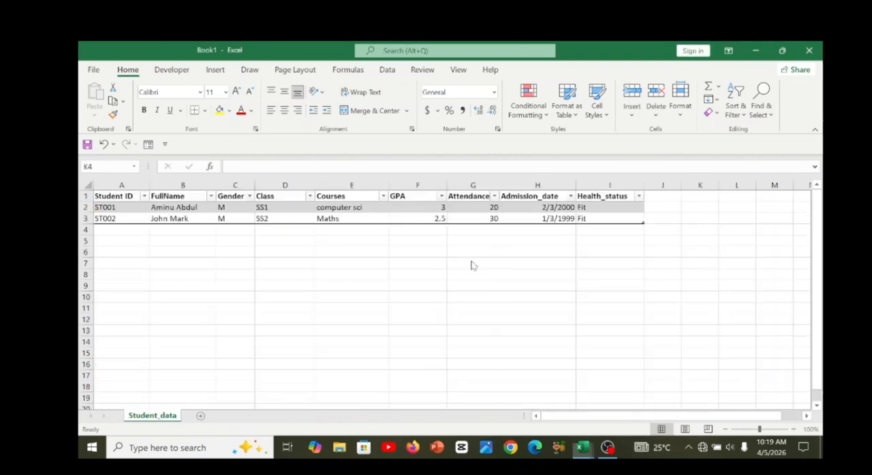
Enter the label Search Students ID in K2 and widen column K to fit it.
{"action": "left_click", "coordinate": [586, 232]}
{"action": "key", "text": "Right"}
{"action": "key", "text": "Right"}
{"action": "key", "text": "Right"}
{"action": "key", "text": "Right"}
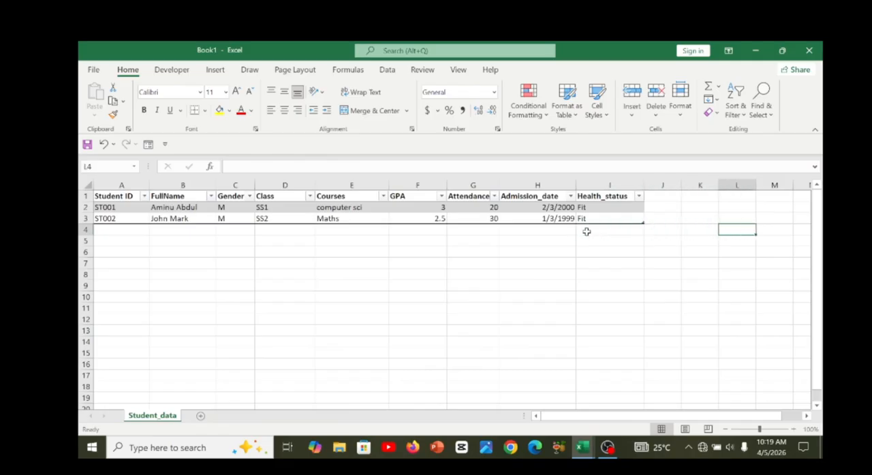
{"action": "key", "text": "Right"}
{"action": "key", "text": "Left"}
{"action": "key", "text": "Left"}
{"action": "key", "text": "Left"}
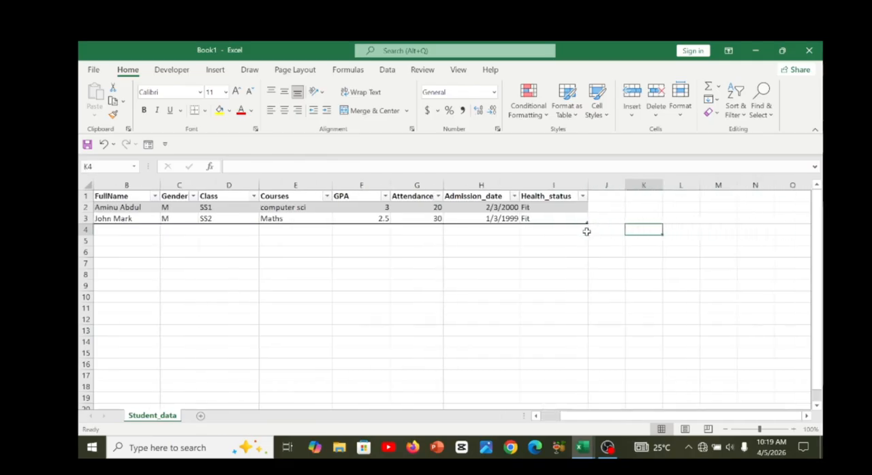
{"action": "key", "text": "Up"}
{"action": "key", "text": "Up"}
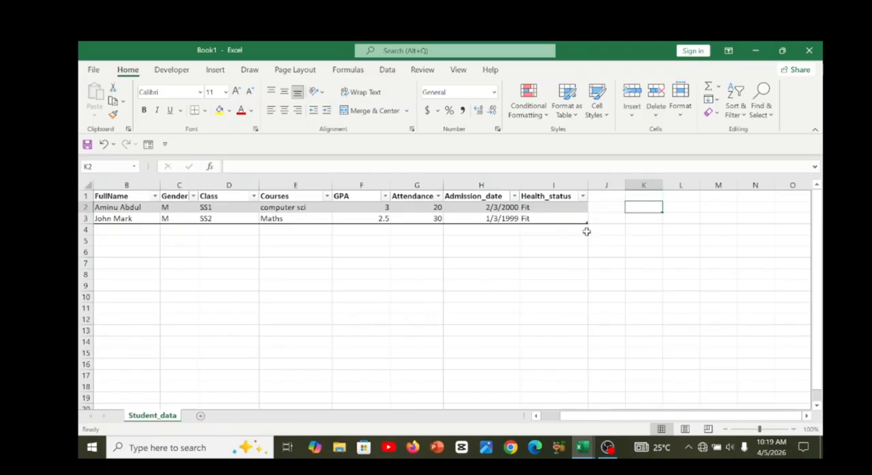
{"action": "type", "text": "S"}
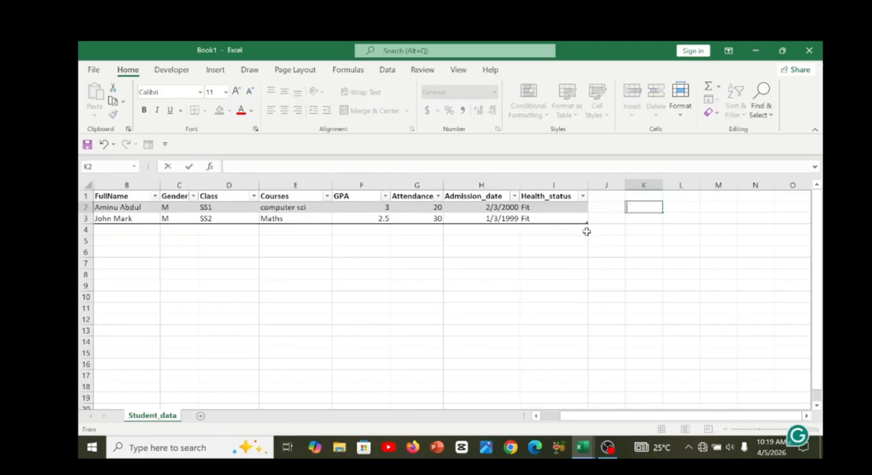
{"action": "type", "text": "earch St"}
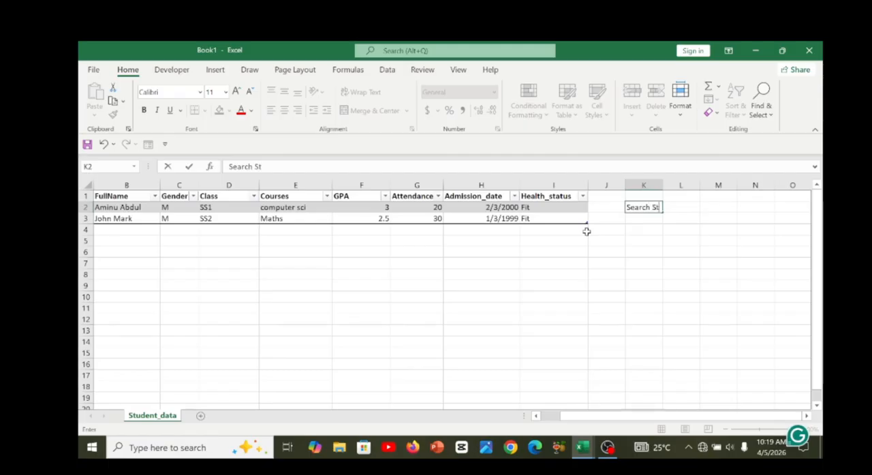
{"action": "type", "text": "udents ID"}
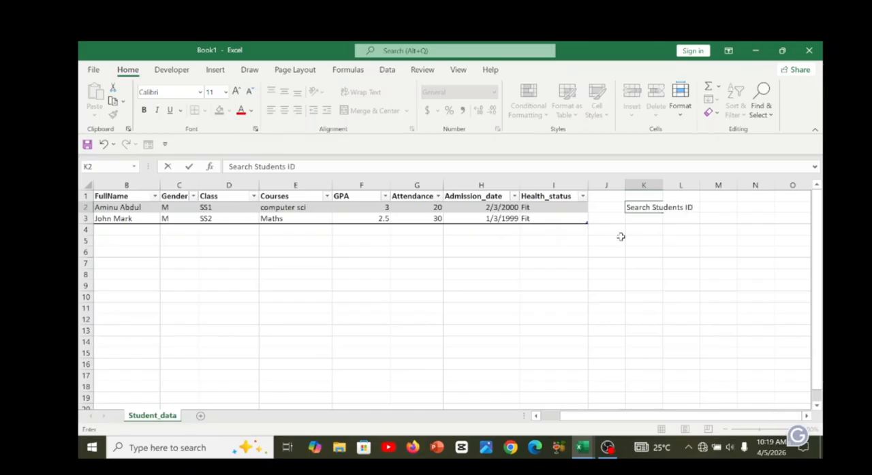
{"action": "left_click", "coordinate": [616, 238]}
{"action": "left_click_drag", "start_coordinate": [662, 185], "coordinate": [706, 186]}
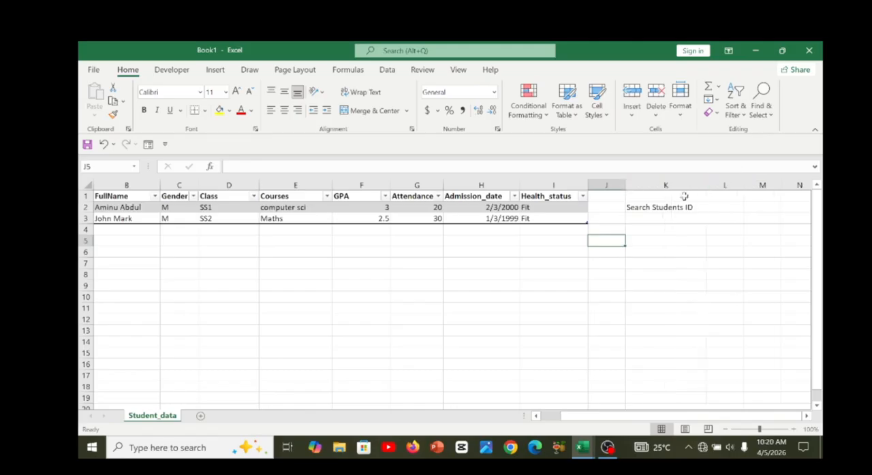
Enter the lookup labels Fullname in K4 and Gender in K5.
{"action": "left_click", "coordinate": [666, 221]}
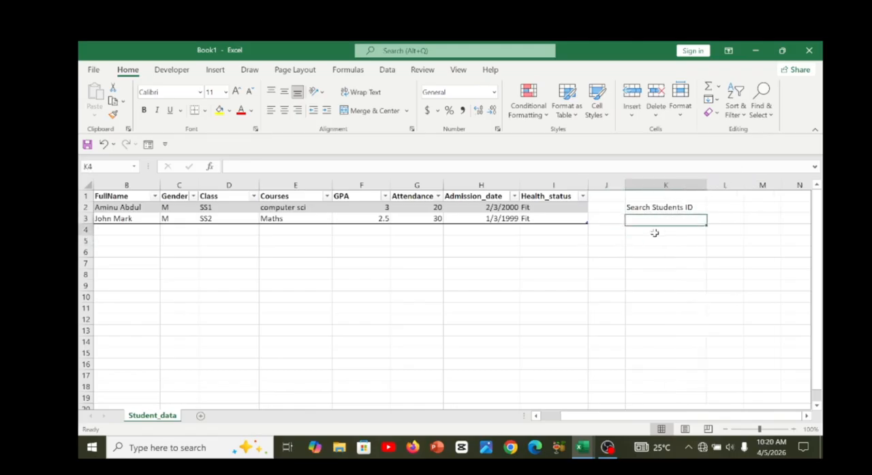
{"action": "left_click", "coordinate": [654, 233]}
{"action": "type", "text": "F"}
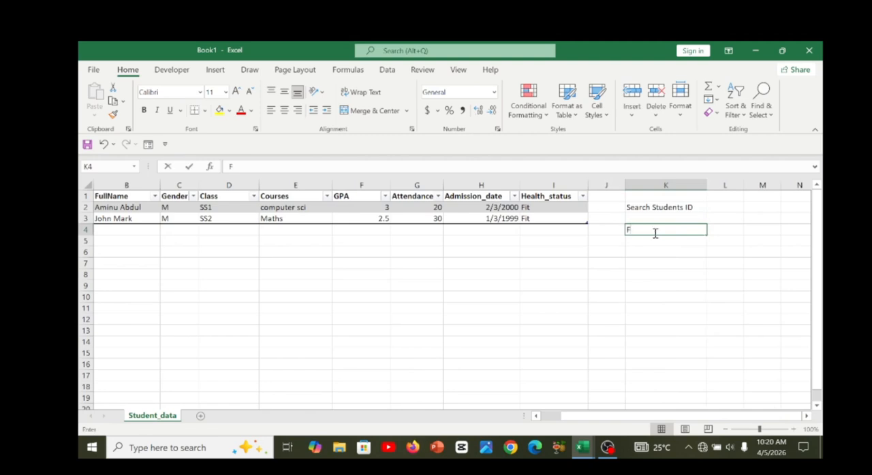
{"action": "type", "text": "ullname"}
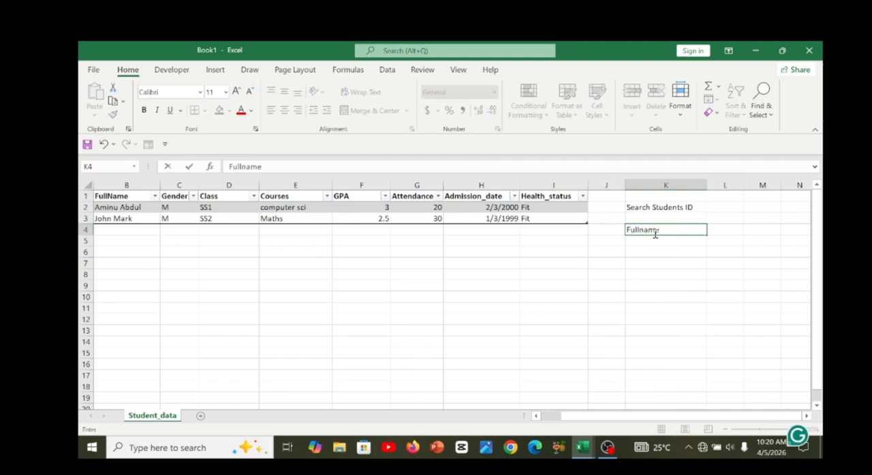
{"action": "key", "text": "Return"}
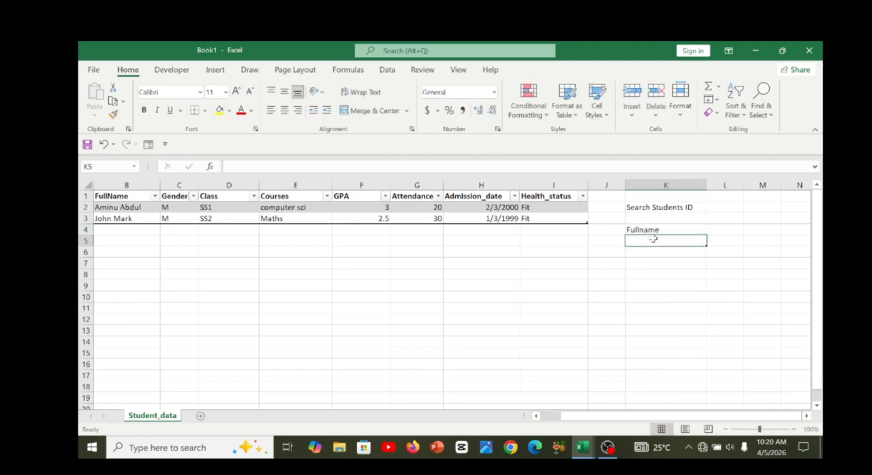
{"action": "type", "text": "Ge"}
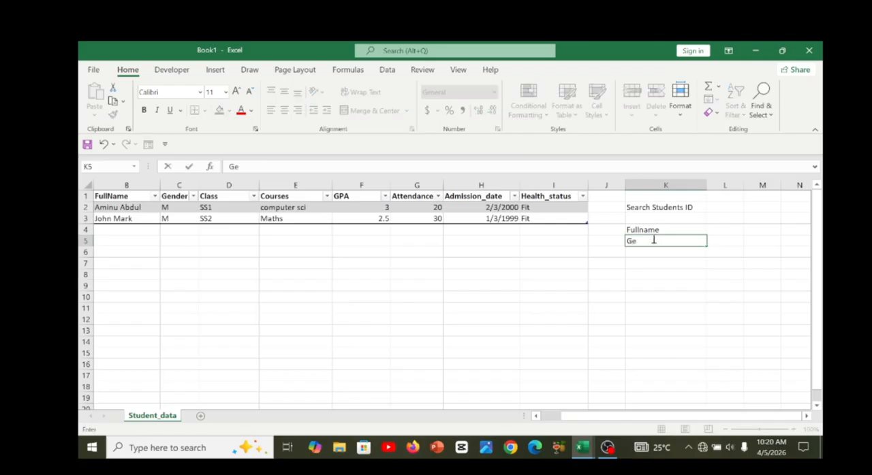
{"action": "type", "text": "nder"}
{"action": "key", "text": "Return"}
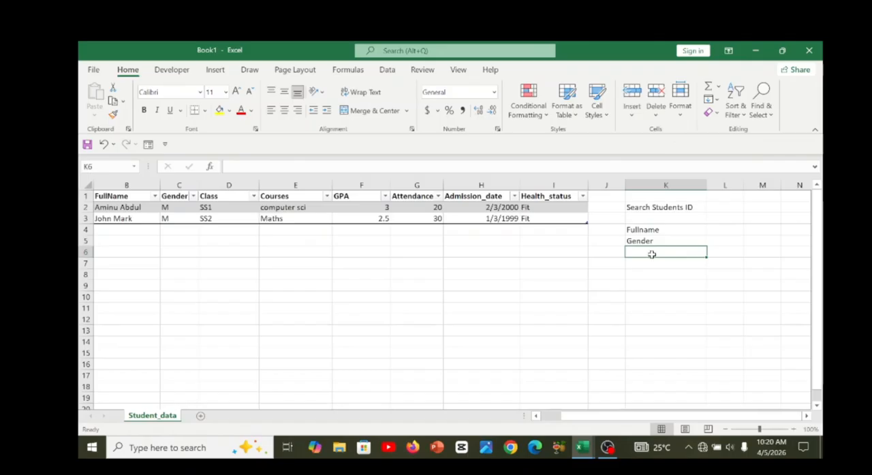
Enter the lookup labels Class, GPA and Attendance in K6:K8.
{"action": "type", "text": "Class"}
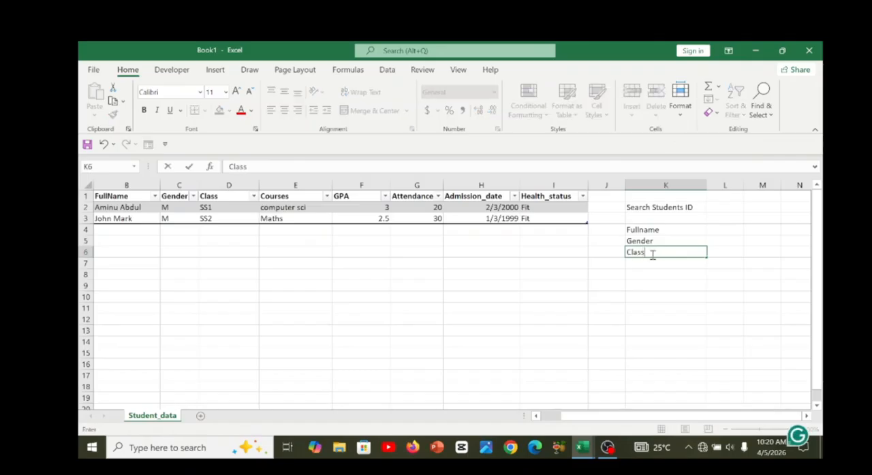
{"action": "key", "text": "Return"}
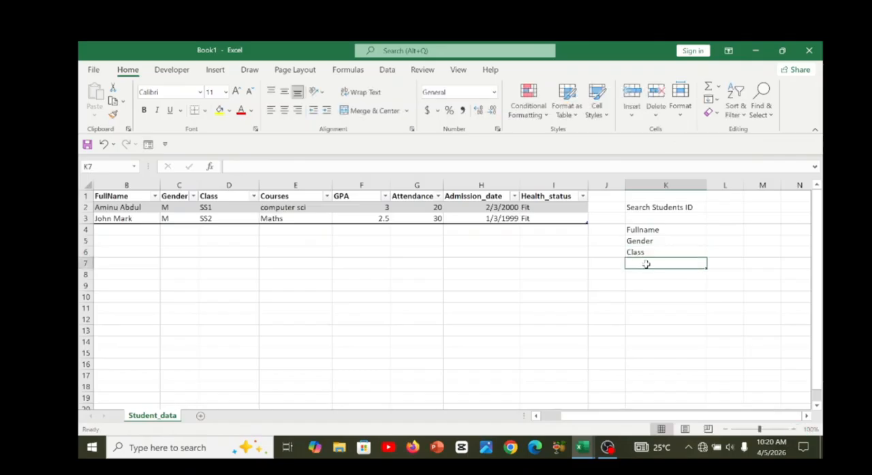
{"action": "type", "text": "GPA"}
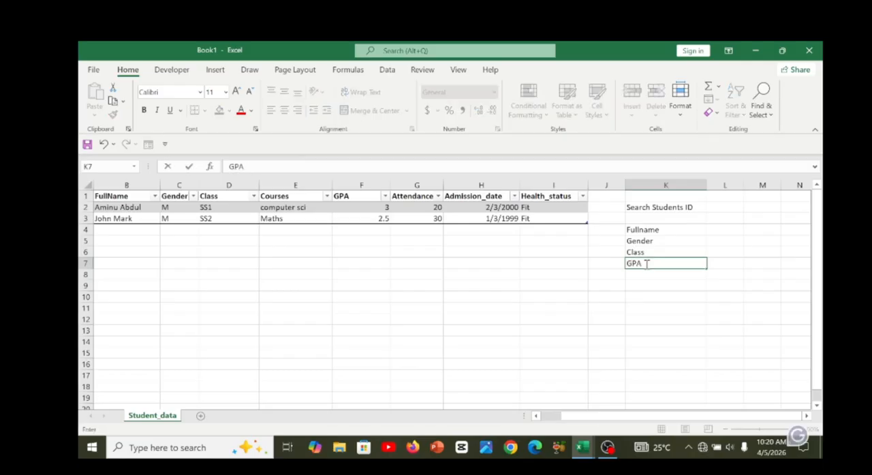
{"action": "key", "text": "Return"}
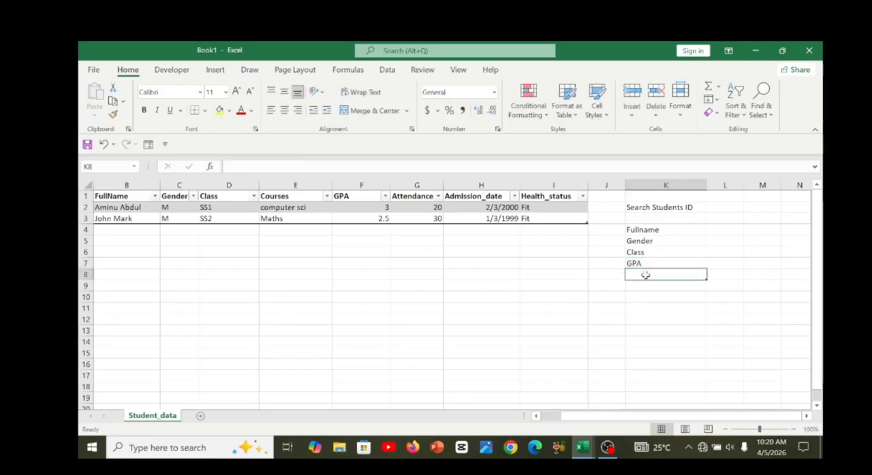
{"action": "type", "text": "Atten"}
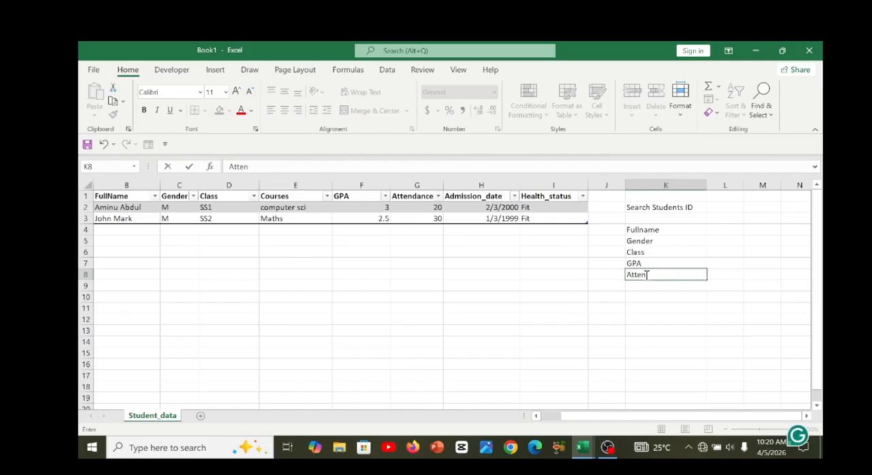
{"action": "type", "text": "dance"}
{"action": "key", "text": "Return"}
Check the lookup field labels in column J of Student_SIS_Project.xlsx and return to Book1.
{"action": "mouse_move", "coordinate": [582, 448]}
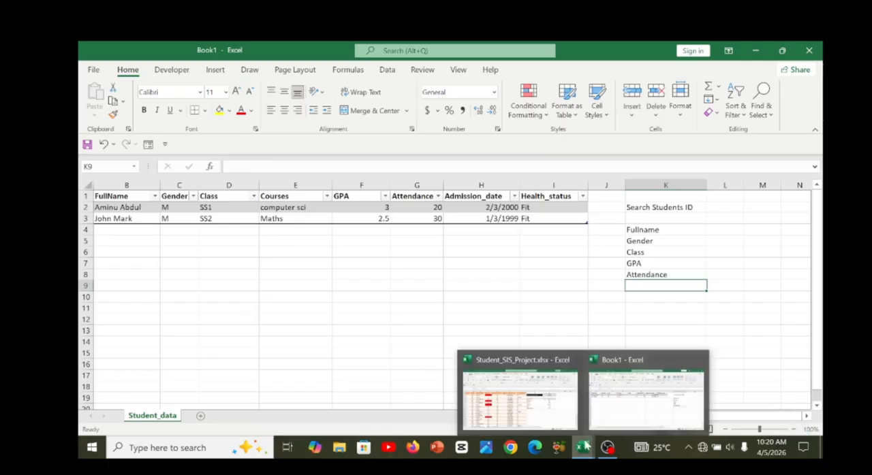
{"action": "left_click", "coordinate": [521, 395]}
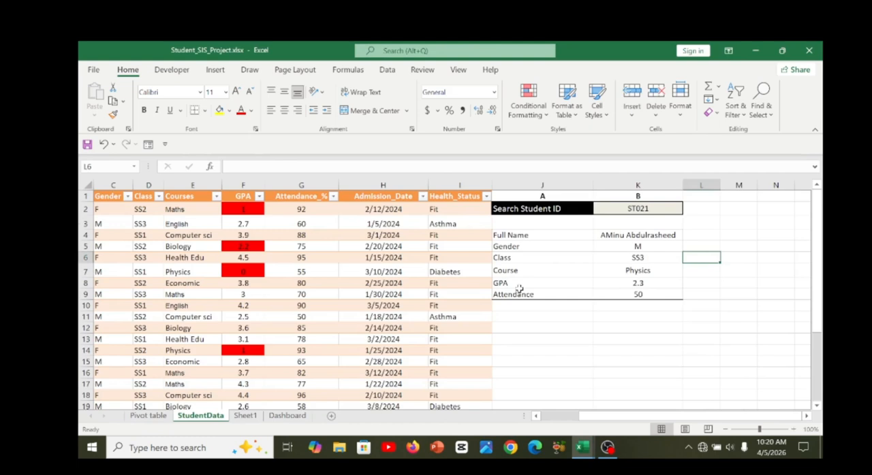
{"action": "left_click", "coordinate": [534, 286]}
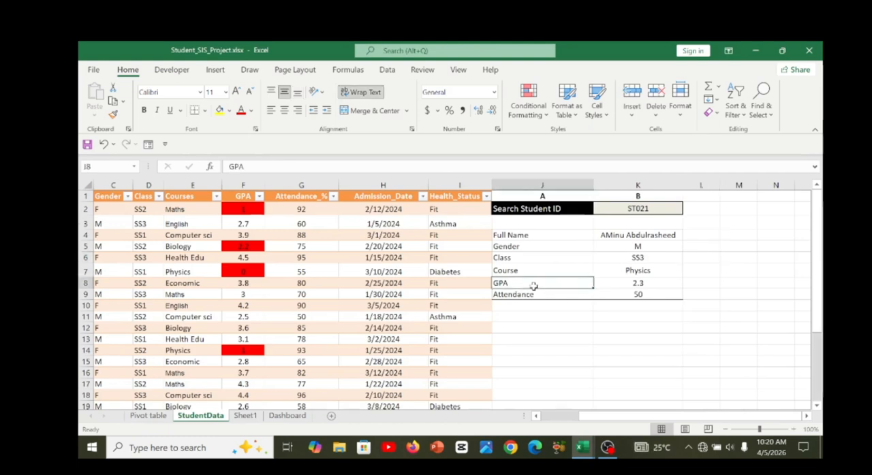
{"action": "key", "text": "Up"}
{"action": "key", "text": "Up"}
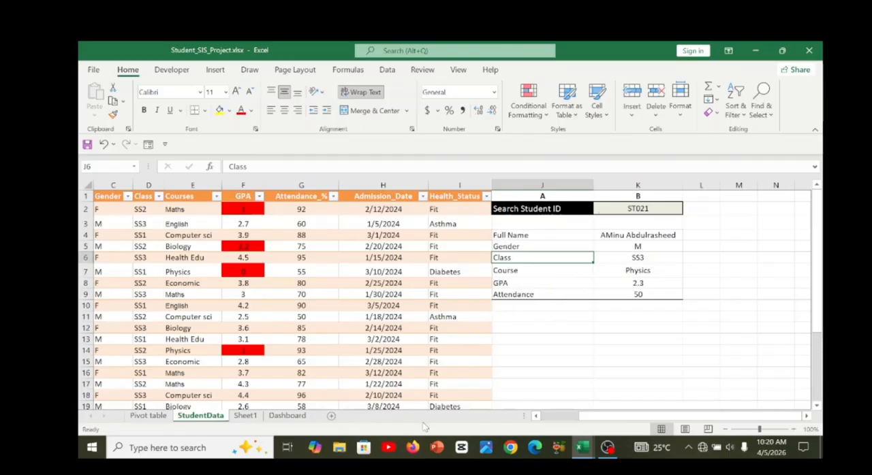
{"action": "mouse_move", "coordinate": [583, 444]}
{"action": "left_click", "coordinate": [646, 402]}
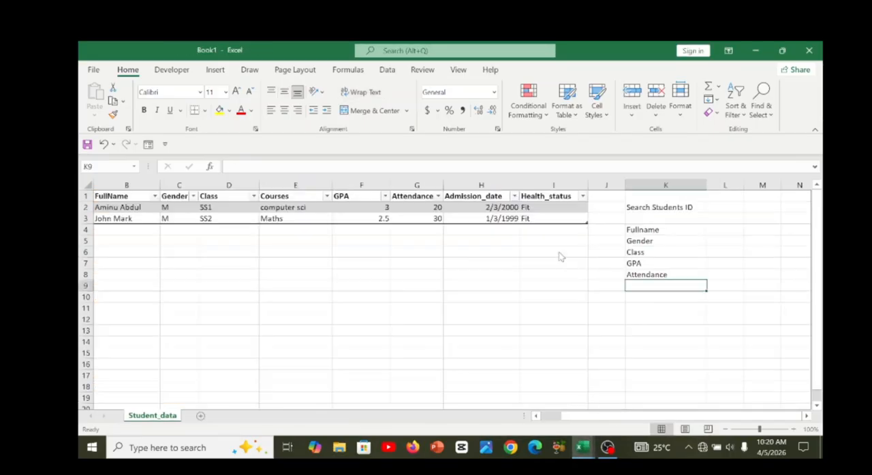
{"action": "key", "text": "Up"}
{"action": "key", "text": "Up"}
{"action": "key", "text": "Up"}
{"action": "key", "text": "Up"}
{"action": "key", "text": "Up"}
{"action": "key", "text": "Up"}
{"action": "key", "text": "Up"}
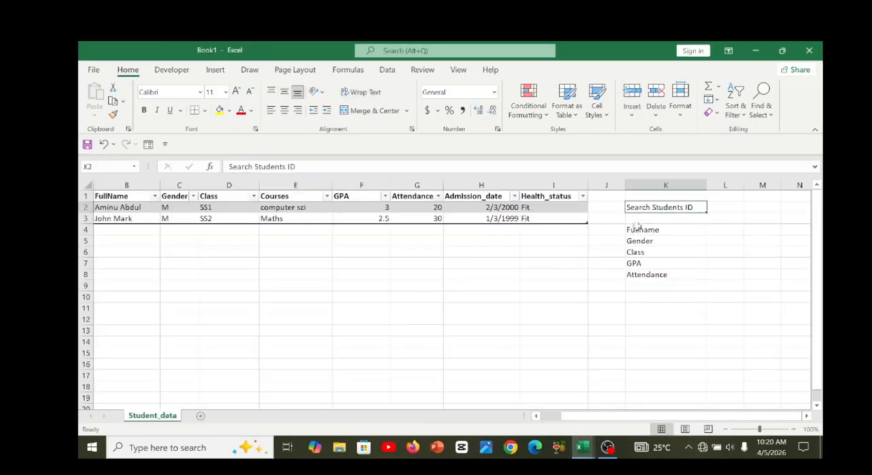
{"action": "key", "text": "Right"}
{"action": "key", "text": "Right"}
Review the two student records in the table, from the Student ID column across to Health_status.
{"action": "key", "text": "Right"}
{"action": "key", "text": "Left"}
{"action": "key", "text": "Left"}
{"action": "key", "text": "Left"}
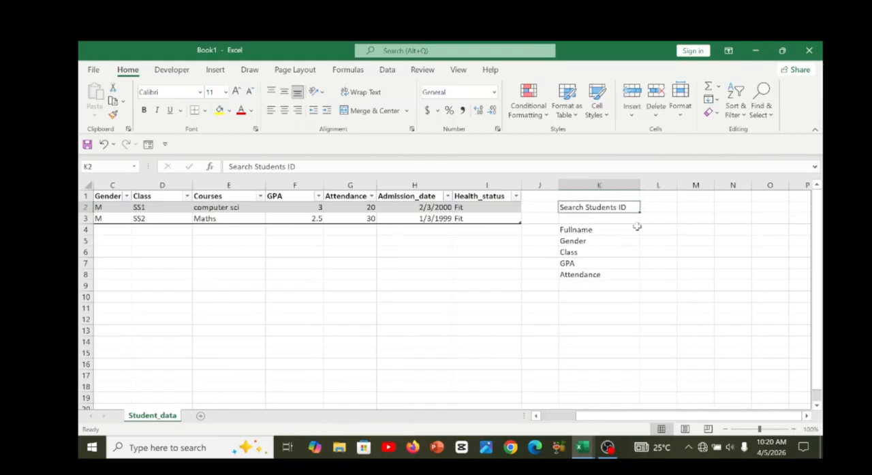
{"action": "key", "text": "Right"}
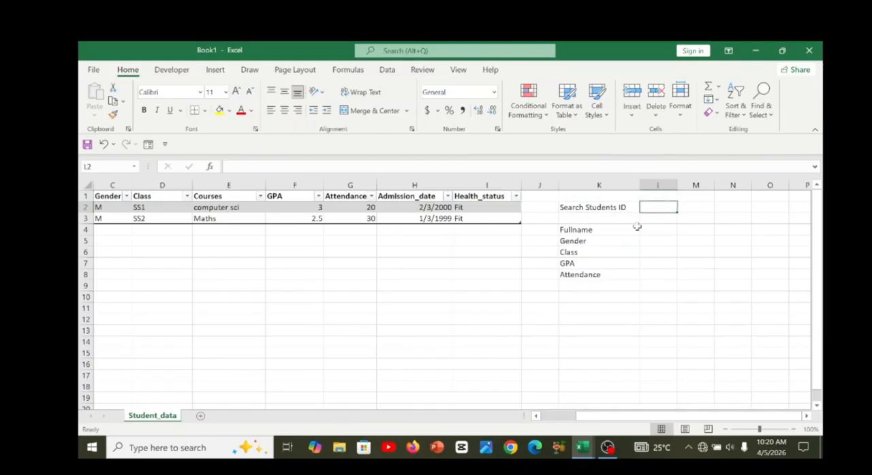
{"action": "left_click", "coordinate": [483, 225]}
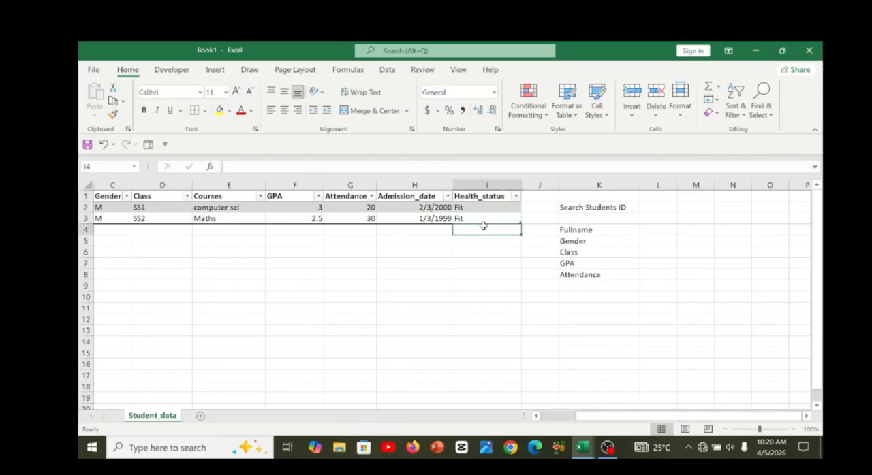
{"action": "key", "text": "Left"}
{"action": "key", "text": "Left"}
{"action": "key", "text": "Up"}
{"action": "key", "text": "Left"}
{"action": "key", "text": "Left"}
{"action": "key", "text": "Left"}
{"action": "key", "text": "Left"}
{"action": "key", "text": "Left"}
{"action": "key", "text": "Left"}
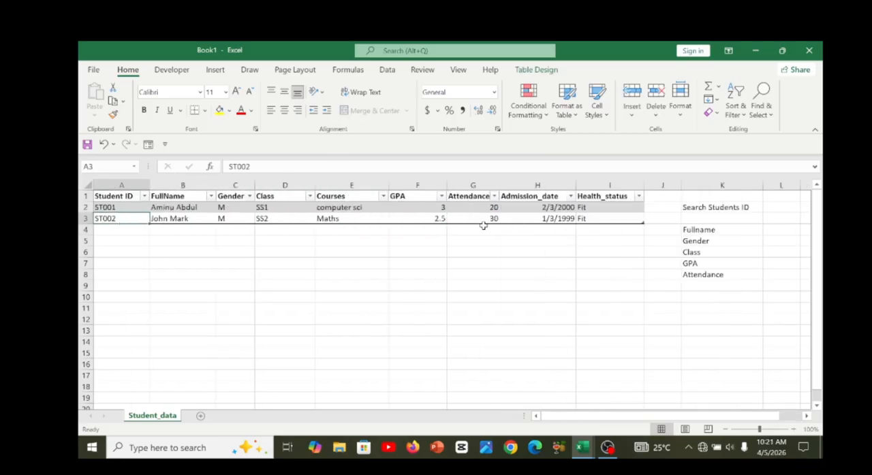
{"action": "key", "text": "Up"}
{"action": "key", "text": "Right"}
{"action": "key", "text": "Right"}
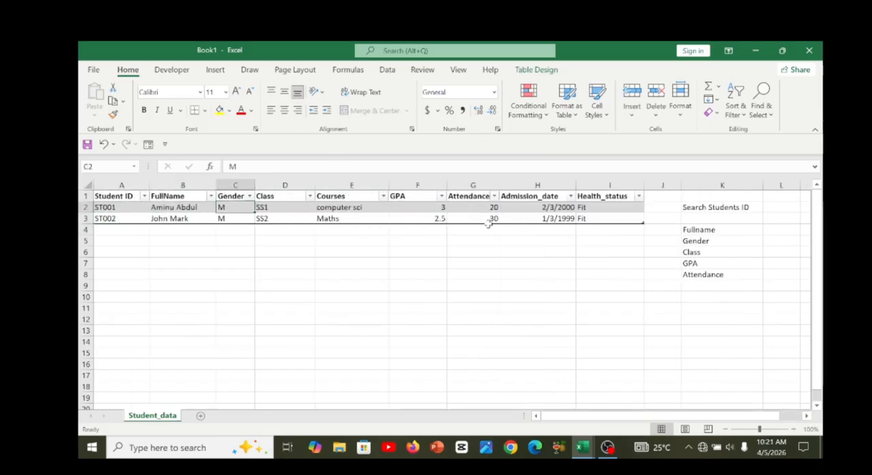
{"action": "key", "text": "ctrl+a"}
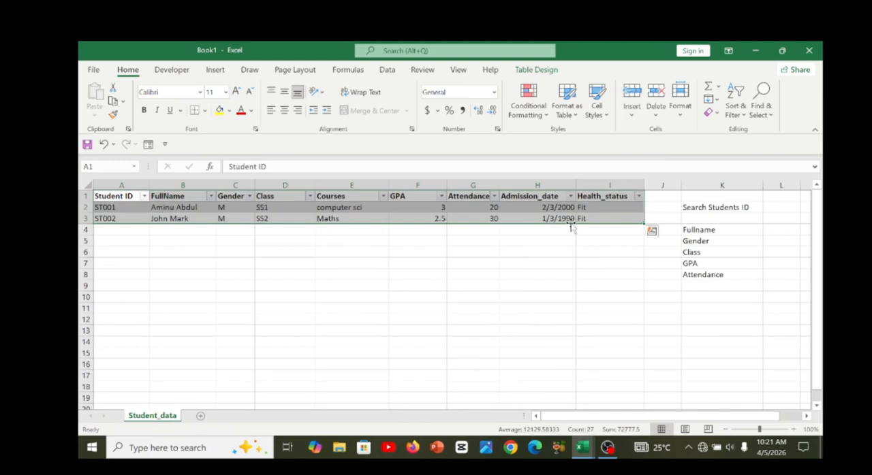
{"action": "left_click", "coordinate": [459, 216]}
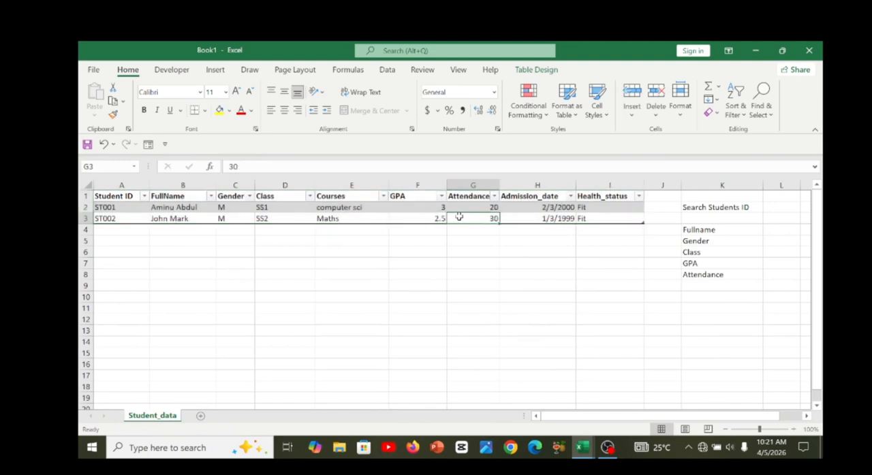
{"action": "key", "text": "Left"}
{"action": "key", "text": "Left"}
{"action": "key", "text": "Left"}
{"action": "key", "text": "Left"}
{"action": "key", "text": "Left"}
{"action": "key", "text": "Left"}
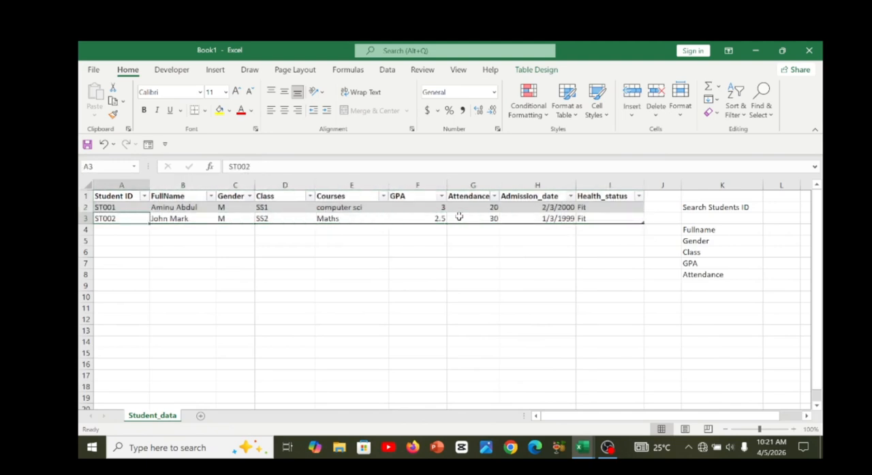
{"action": "key", "text": "Down"}
{"action": "key", "text": "Down"}
{"action": "key", "text": "Down"}
{"action": "key", "text": "Down"}
{"action": "key", "text": "Down"}
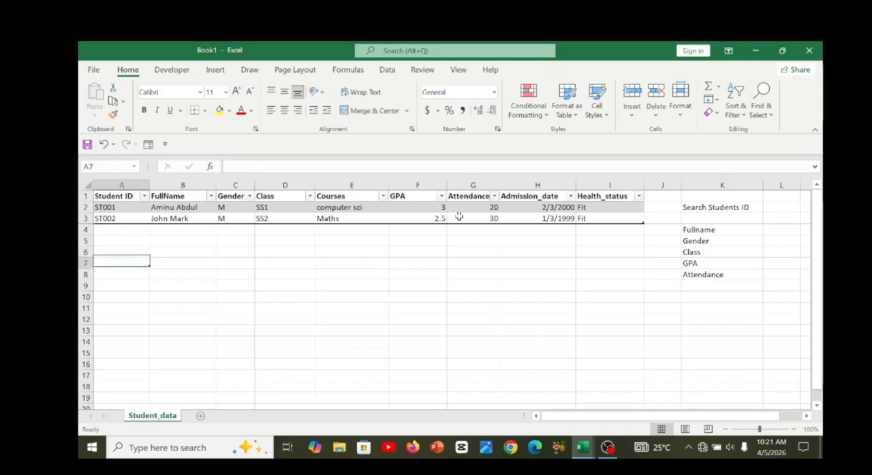
{"action": "key", "text": "Up"}
{"action": "key", "text": "Up"}
{"action": "key", "text": "Up"}
{"action": "key", "text": "Up"}
{"action": "key", "text": "Up"}
{"action": "key", "text": "Down"}
{"action": "key", "text": "Down"}
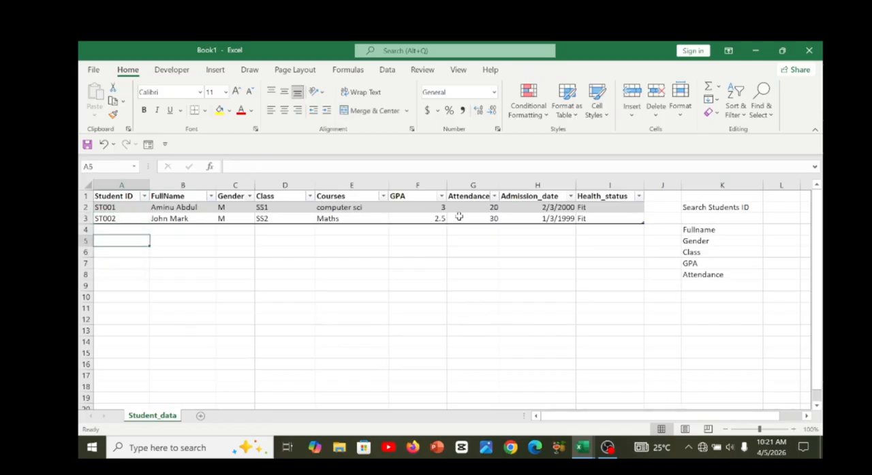
{"action": "key", "text": "Up"}
{"action": "key", "text": "Right"}
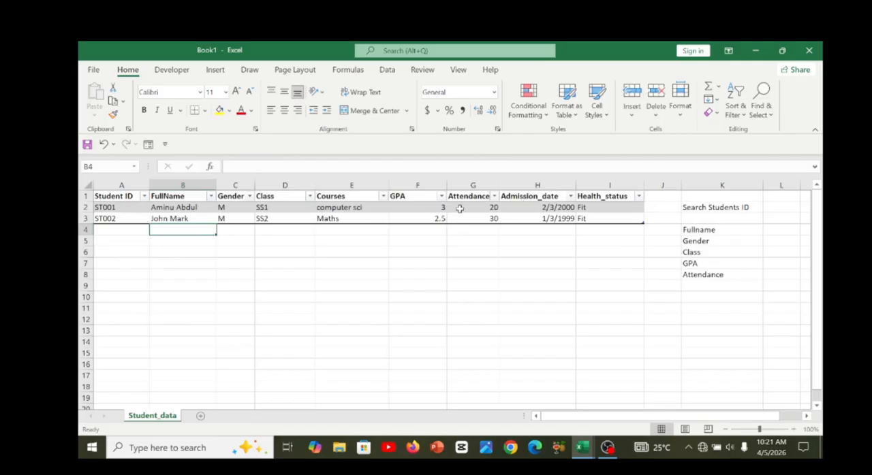
{"action": "left_click", "coordinate": [413, 219]}
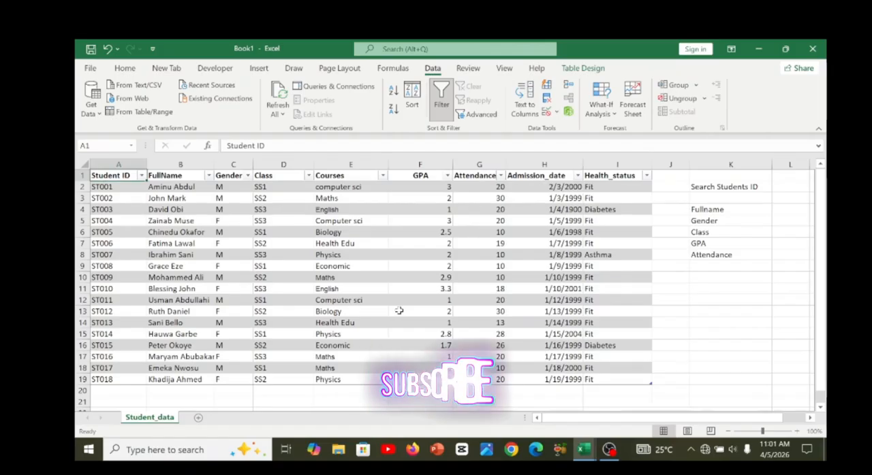
Review the student ID, full name, gender, class and course entries in the filled student table.
{"action": "key", "text": "Down"}
{"action": "key", "text": "Down"}
{"action": "key", "text": "Down"}
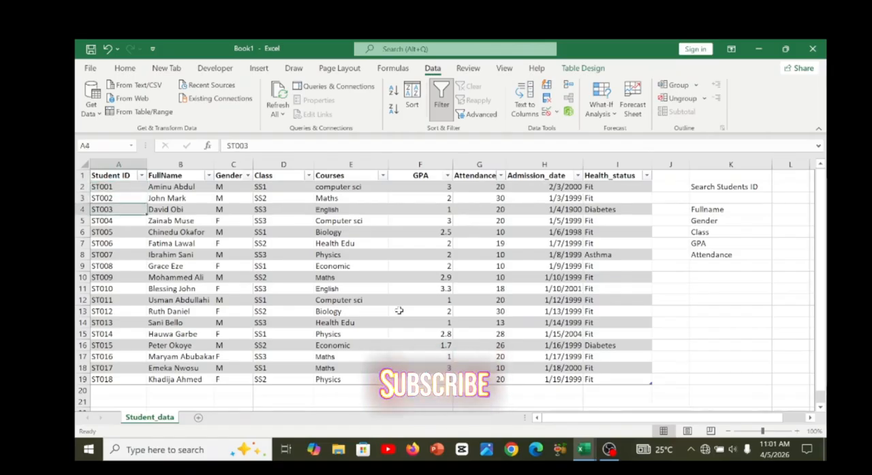
{"action": "key", "text": "Down"}
{"action": "key", "text": "Down"}
{"action": "key", "text": "Down"}
{"action": "key", "text": "Down"}
{"action": "key", "text": "Down"}
{"action": "key", "text": "Right"}
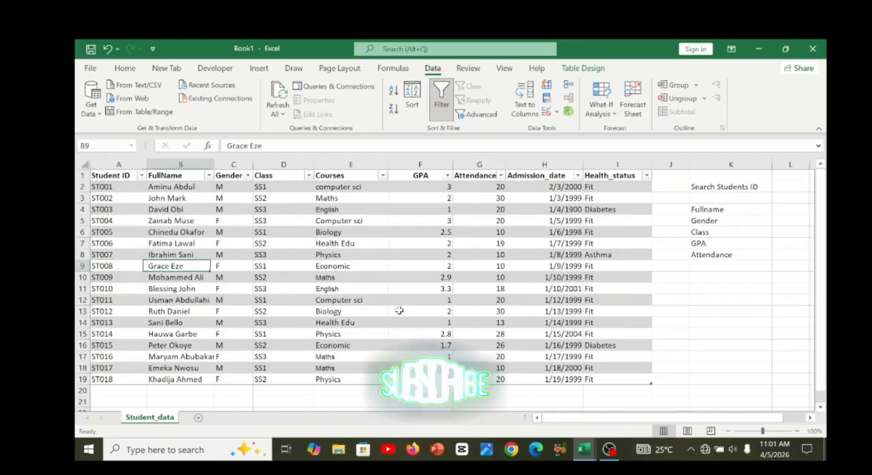
{"action": "key", "text": "Up"}
{"action": "key", "text": "Up"}
{"action": "key", "text": "Up"}
{"action": "key", "text": "Up"}
{"action": "key", "text": "Up"}
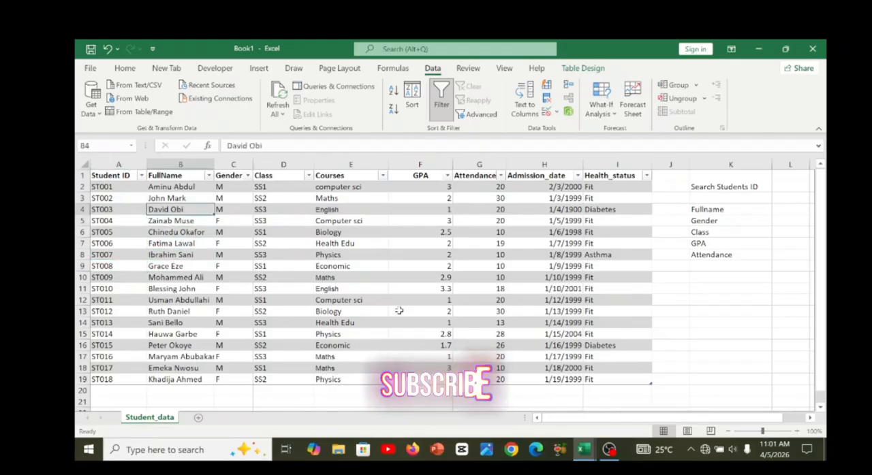
{"action": "key", "text": "Right"}
{"action": "key", "text": "Down"}
{"action": "key", "text": "Right"}
{"action": "key", "text": "Right"}
{"action": "key", "text": "Right"}
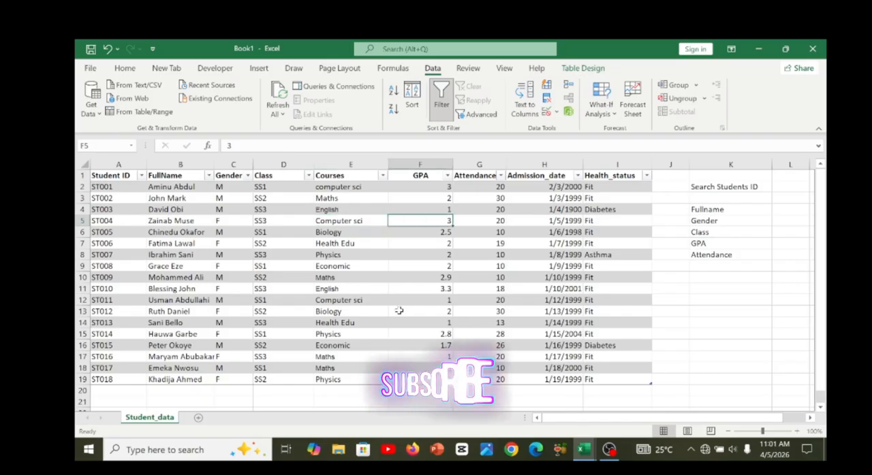
Check the GPA, Attendance and Health_status entries of the student records.
{"action": "left_click", "coordinate": [406, 331]}
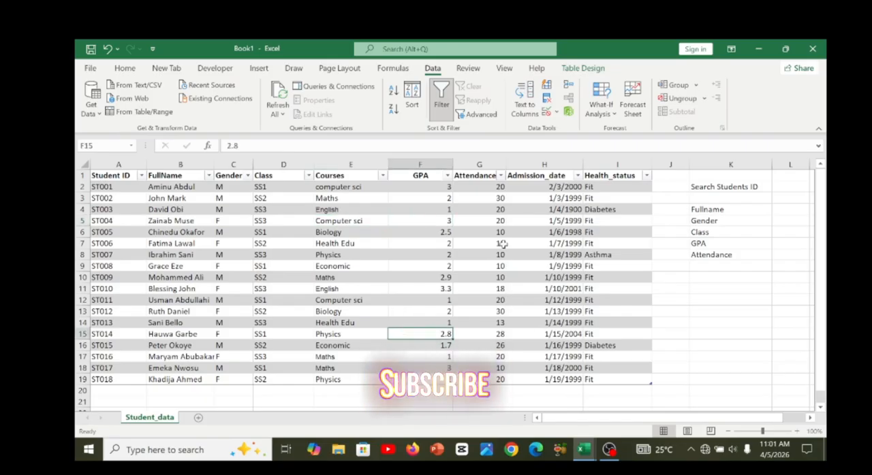
{"action": "left_click", "coordinate": [474, 200]}
{"action": "key", "text": "Down"}
{"action": "key", "text": "Down"}
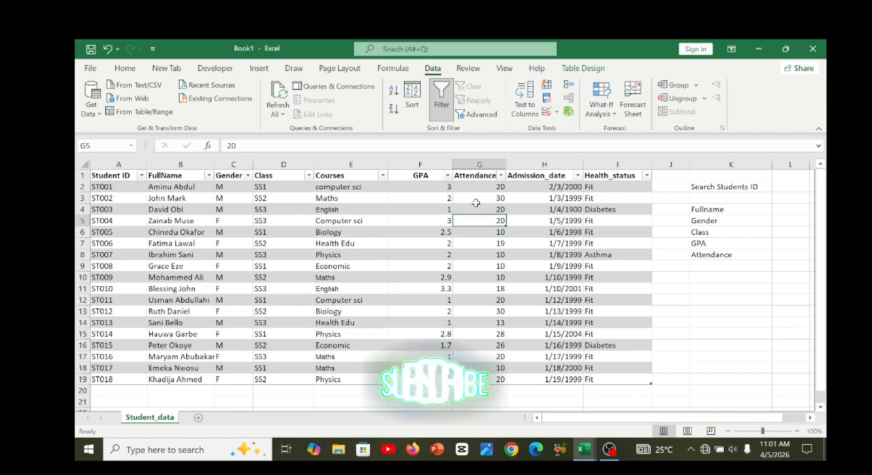
{"action": "left_click", "coordinate": [594, 190]}
{"action": "key", "text": "Down"}
{"action": "key", "text": "Down"}
{"action": "key", "text": "Down"}
{"action": "key", "text": "Down"}
{"action": "key", "text": "Down"}
{"action": "key", "text": "Down"}
{"action": "key", "text": "Down"}
{"action": "key", "text": "Down"}
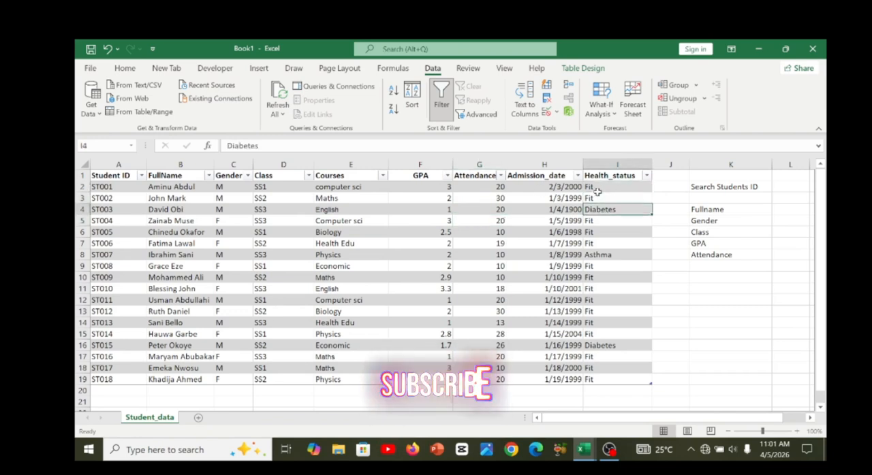
{"action": "key", "text": "Down"}
{"action": "key", "text": "Down"}
{"action": "key", "text": "Down"}
{"action": "key", "text": "Down"}
{"action": "key", "text": "Down"}
{"action": "key", "text": "Down"}
{"action": "key", "text": "Down"}
{"action": "key", "text": "Down"}
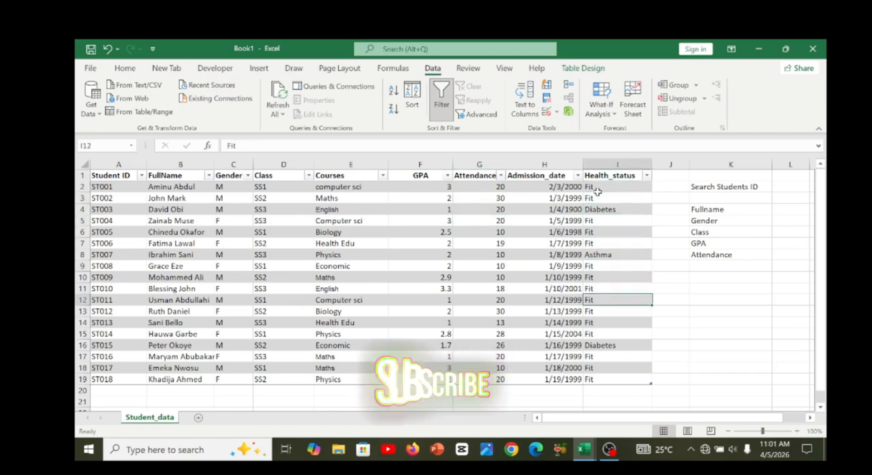
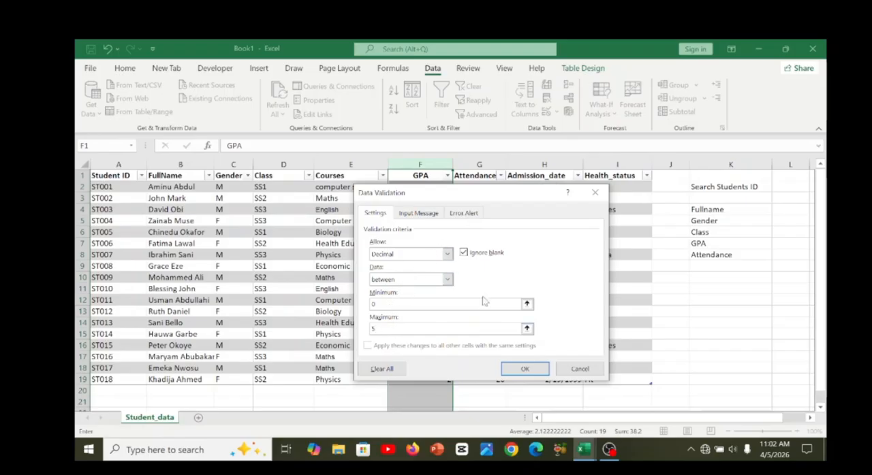
Give the GPA validation an error alert titled "invalid GPA" with the message "GPA must be between 0 and 5" and apply it.
{"action": "left_click", "coordinate": [466, 214]}
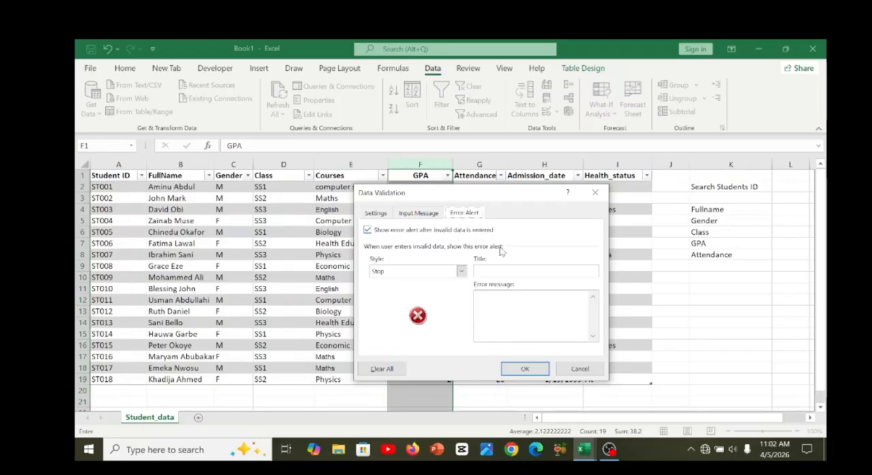
{"action": "left_click", "coordinate": [499, 270]}
{"action": "left_click", "coordinate": [497, 294]}
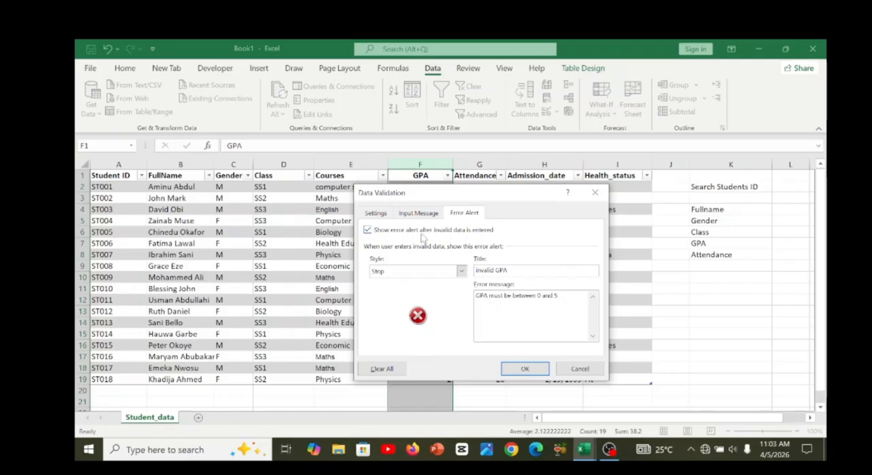
{"action": "left_click", "coordinate": [525, 369]}
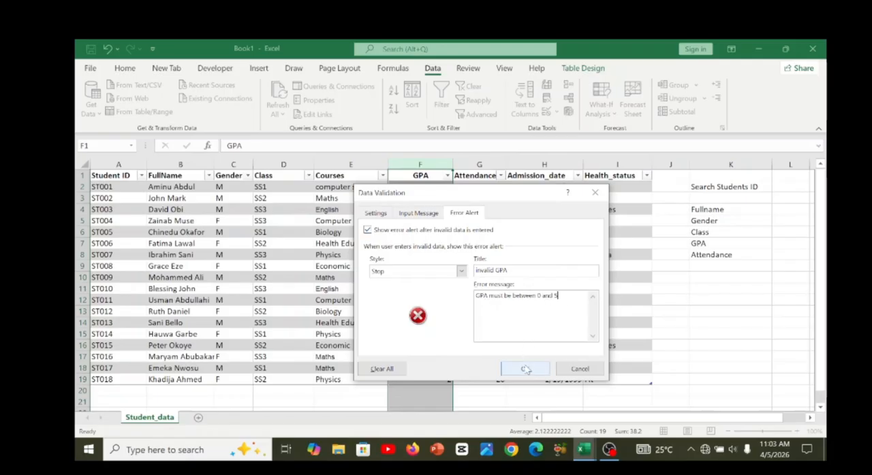
{"action": "left_click", "coordinate": [428, 355]}
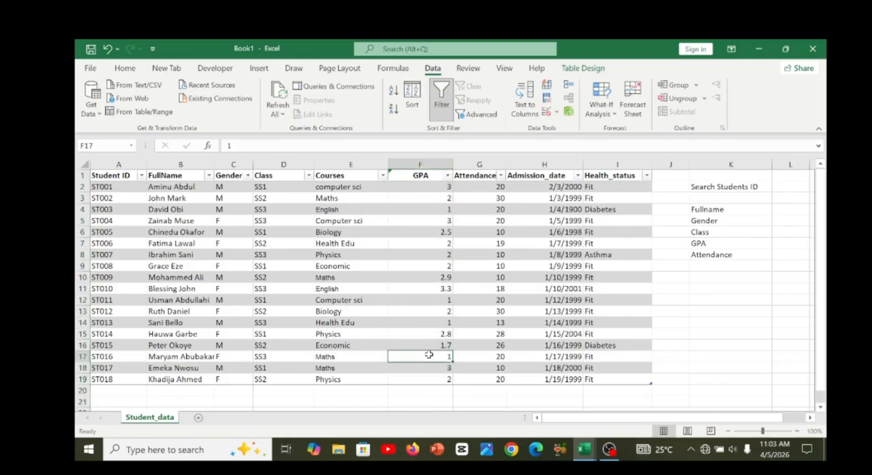
{"action": "left_click", "coordinate": [418, 187]}
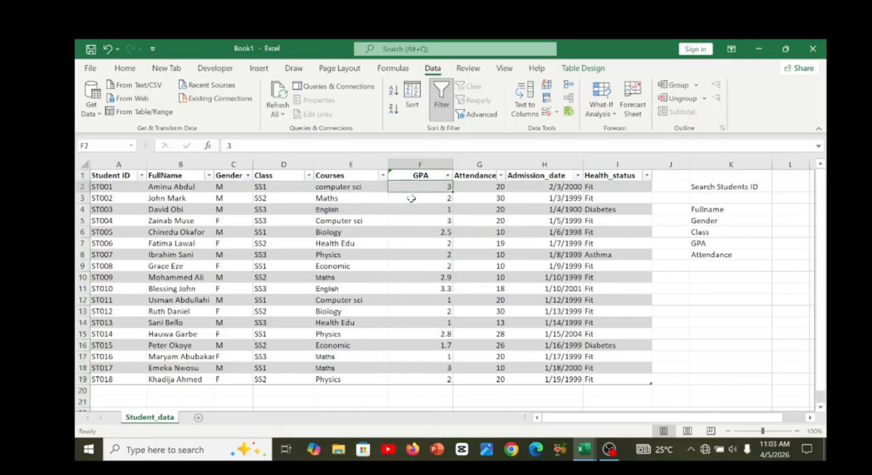
{"action": "left_click", "coordinate": [407, 163]}
{"action": "left_click", "coordinate": [411, 210]}
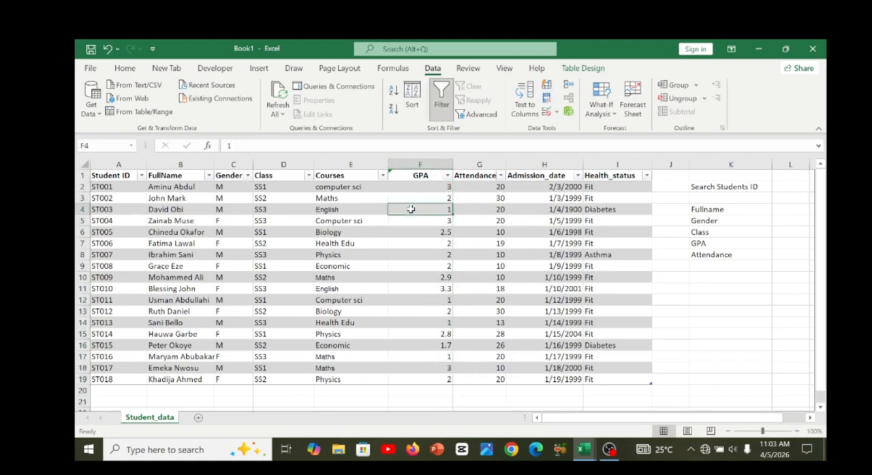
{"action": "left_click", "coordinate": [383, 175]}
{"action": "left_click", "coordinate": [416, 192]}
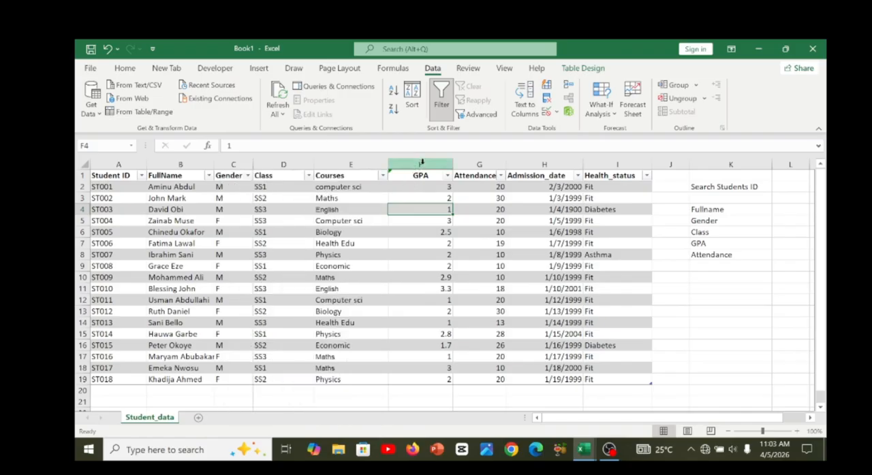
{"action": "left_click", "coordinate": [421, 163]}
{"action": "left_click", "coordinate": [418, 210]}
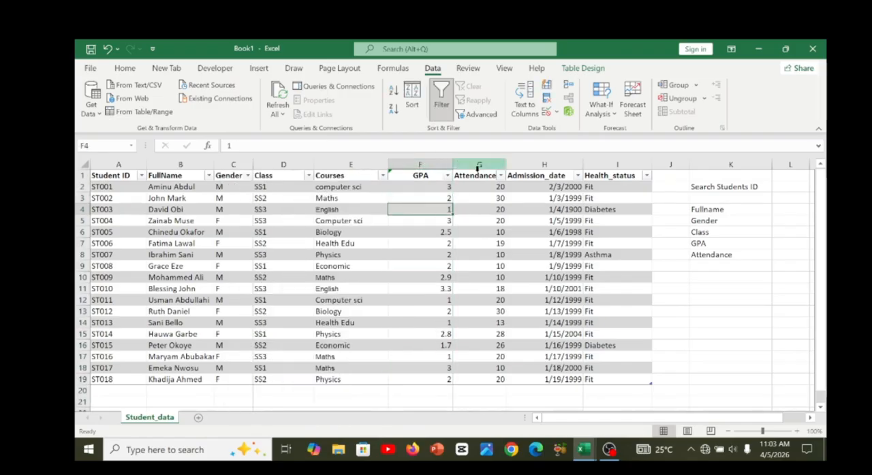
{"action": "left_click", "coordinate": [415, 164]}
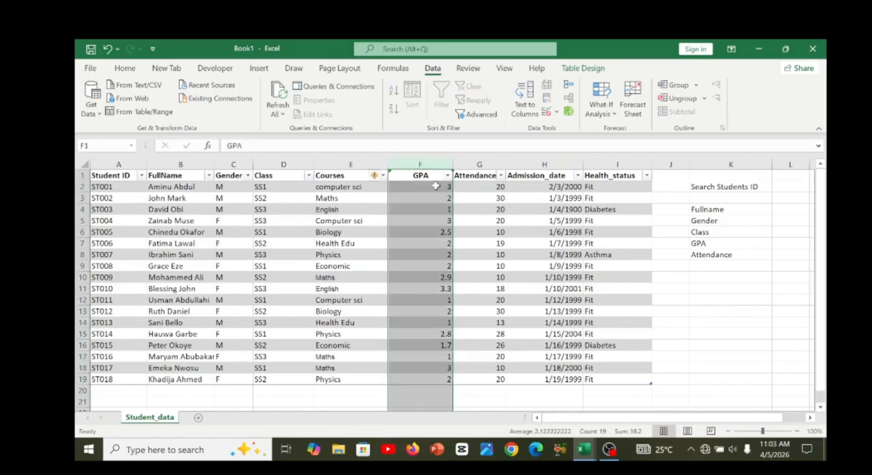
{"action": "left_click_drag", "start_coordinate": [417, 176], "coordinate": [417, 323]}
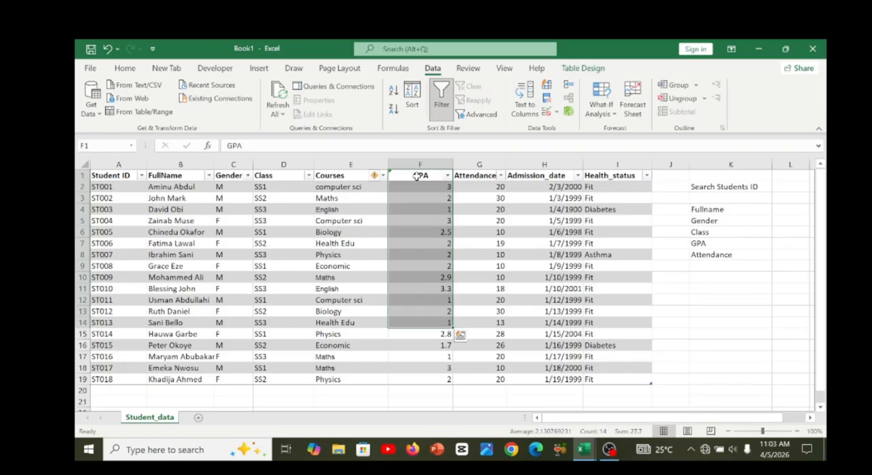
{"action": "left_click", "coordinate": [416, 163]}
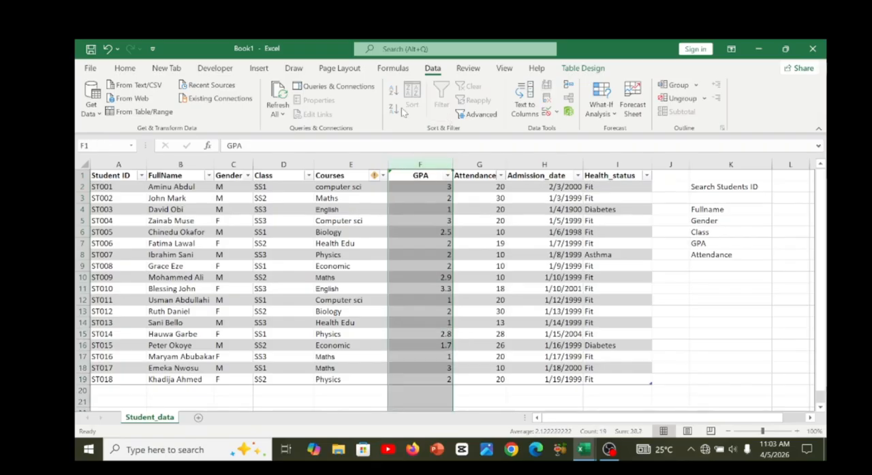
{"action": "left_click", "coordinate": [132, 68]}
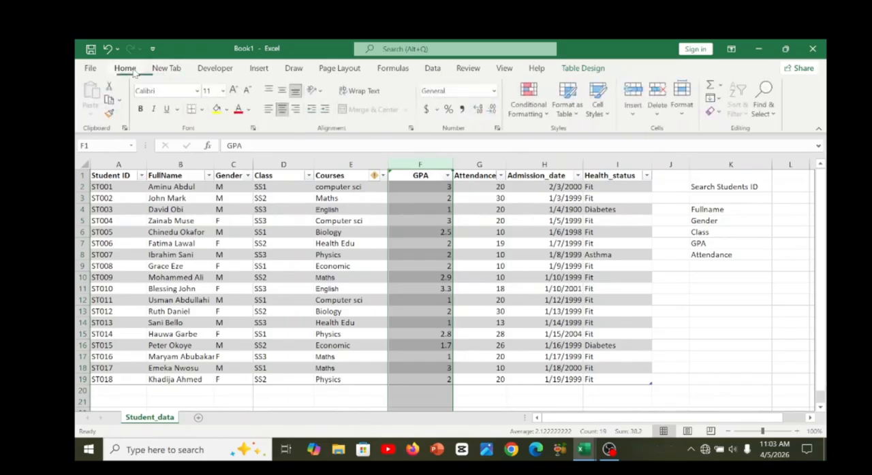
{"action": "left_click", "coordinate": [529, 99]}
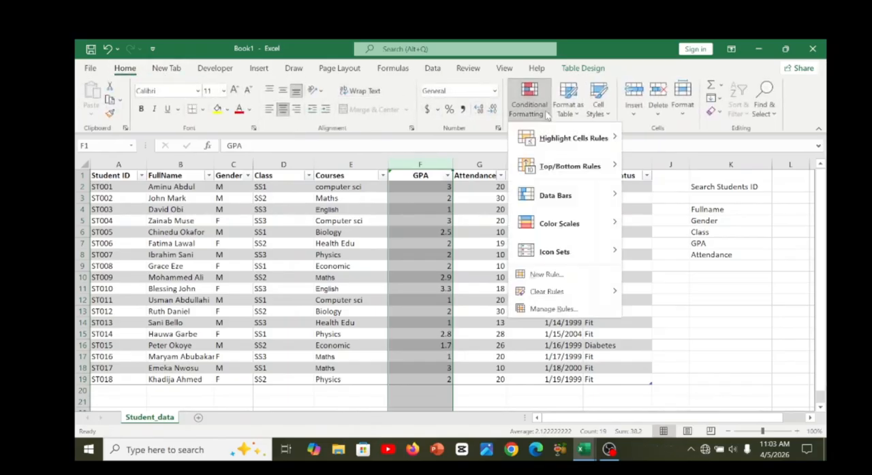
{"action": "left_click", "coordinate": [422, 201]}
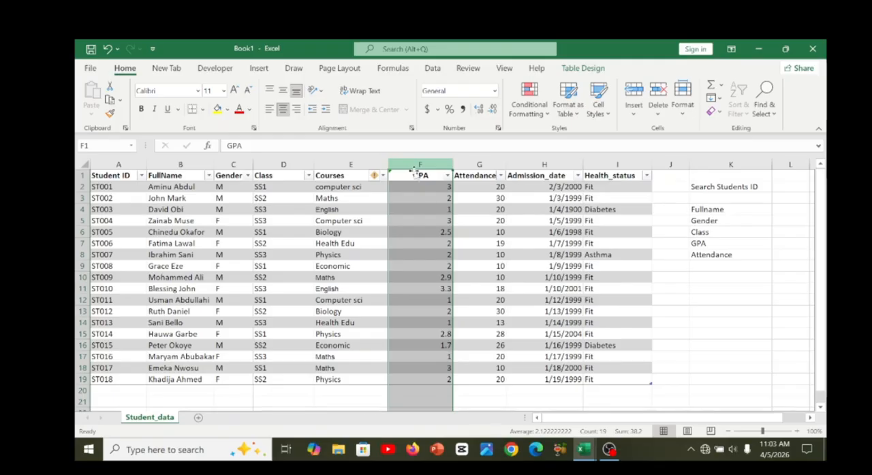
Create a conditional formatting rule on the GPA values F2:F19 that formats only cells with a value less than 2.0.
{"action": "left_click", "coordinate": [420, 176]}
{"action": "key", "text": "shift+Down"}
{"action": "key", "text": "shift+Down"}
{"action": "key", "text": "shift+Down"}
{"action": "key", "text": "shift+Down"}
{"action": "key", "text": "shift+Down"}
{"action": "key", "text": "shift+Down"}
{"action": "key", "text": "shift+Down"}
{"action": "key", "text": "shift+Down"}
{"action": "key", "text": "shift+Down"}
{"action": "key", "text": "shift+Down"}
{"action": "key", "text": "shift+Down"}
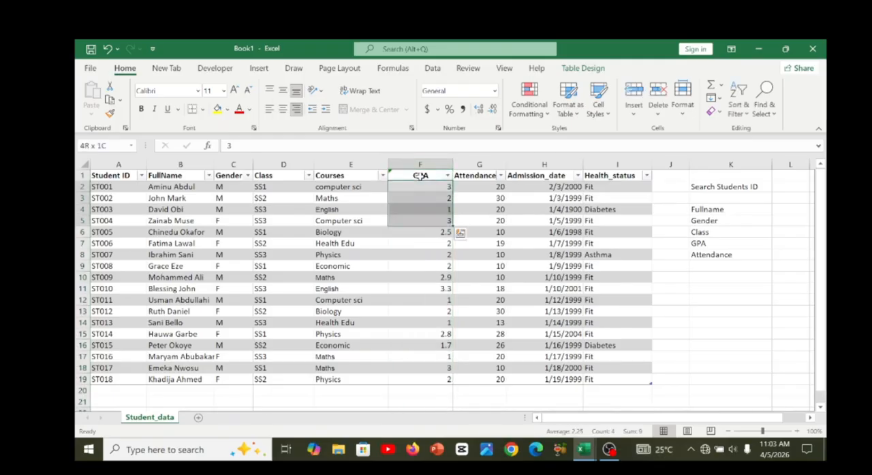
{"action": "key", "text": "shift+Down"}
{"action": "key", "text": "shift+Down"}
{"action": "key", "text": "shift+Down"}
{"action": "key", "text": "shift+Down"}
{"action": "key", "text": "shift+Down"}
{"action": "key", "text": "shift+Down"}
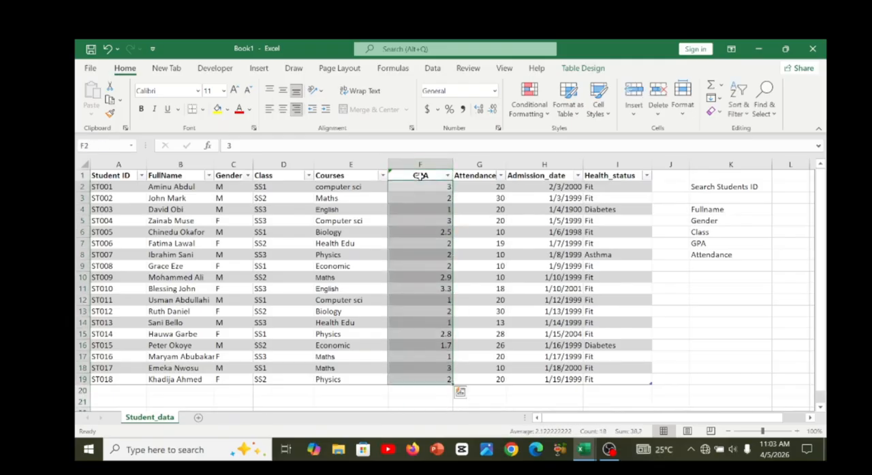
{"action": "left_click", "coordinate": [540, 115]}
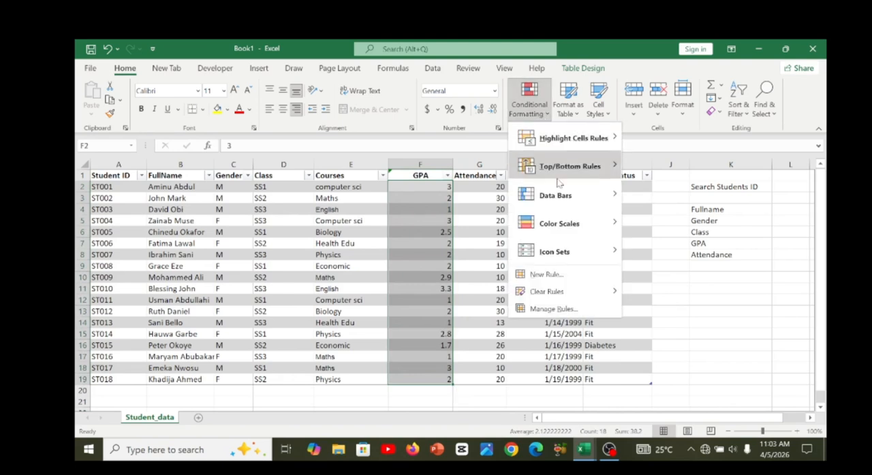
{"action": "left_click", "coordinate": [551, 275]}
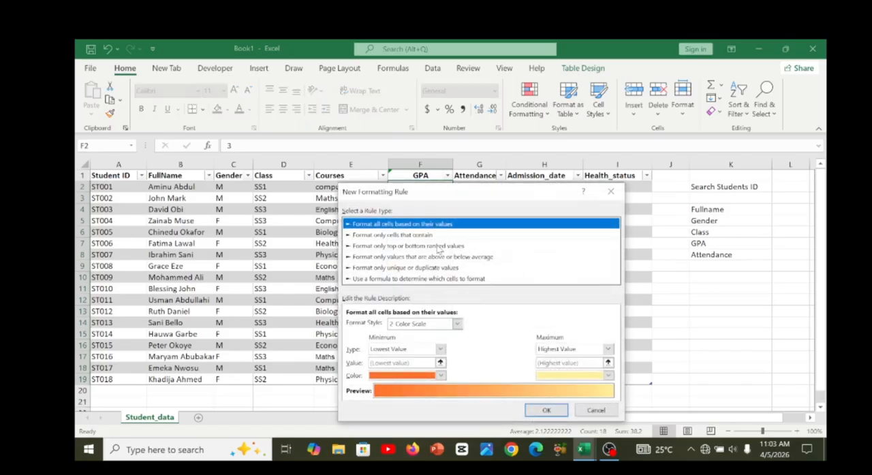
{"action": "left_click", "coordinate": [384, 236]}
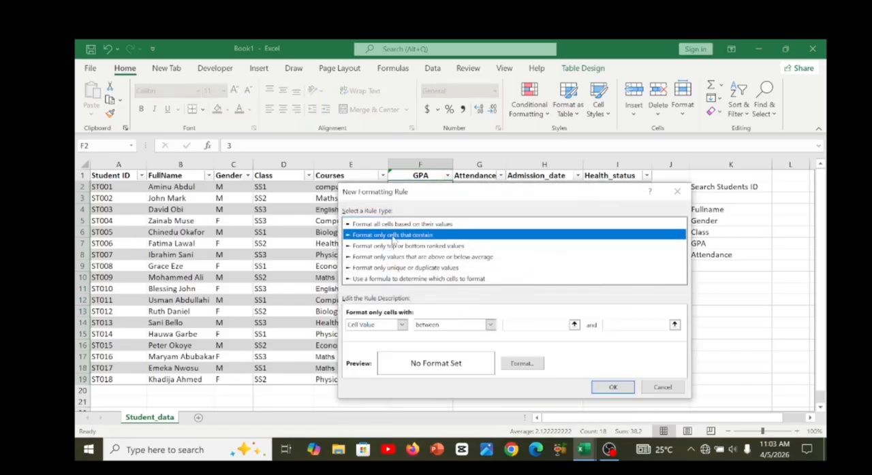
{"action": "left_click", "coordinate": [489, 325]}
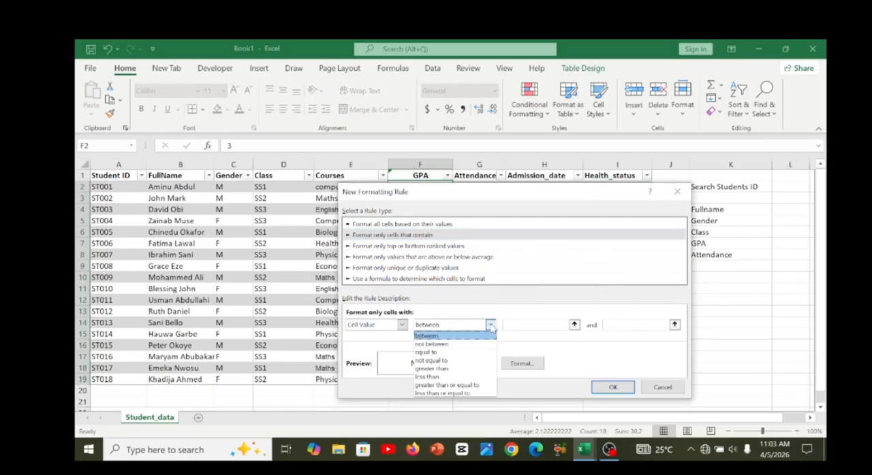
{"action": "left_click", "coordinate": [434, 378]}
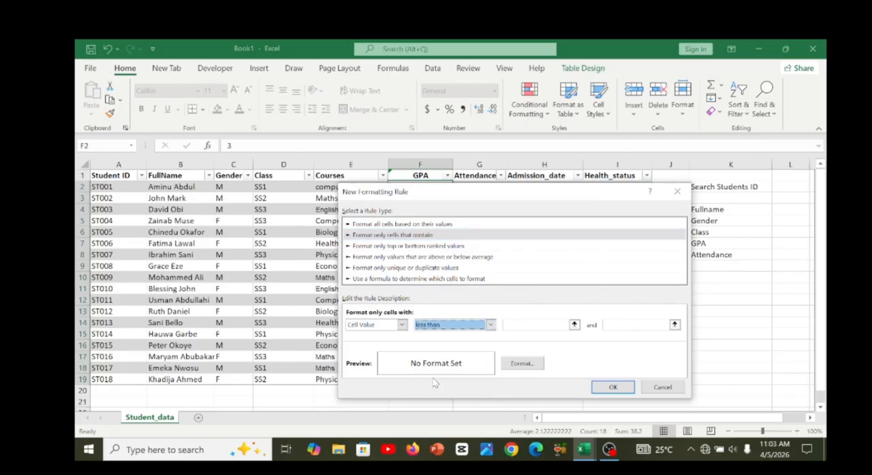
{"action": "left_click", "coordinate": [510, 324]}
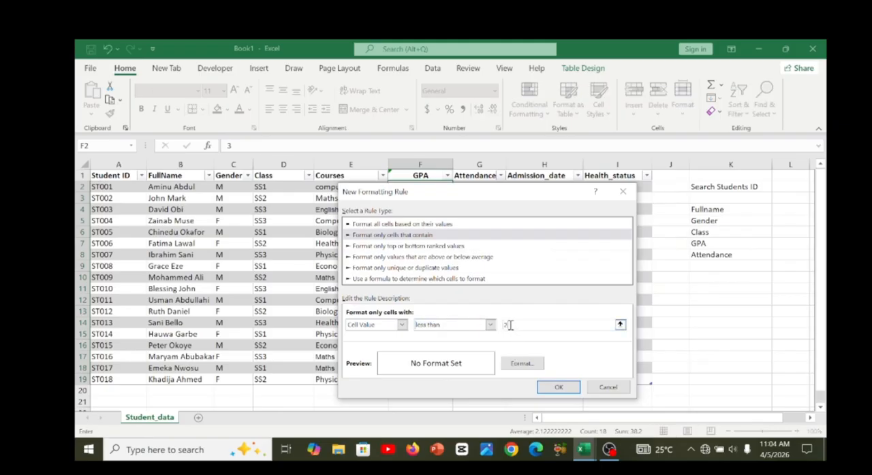
Give the rule a red background fill and apply it to the GPA values.
{"action": "left_click", "coordinate": [523, 364]}
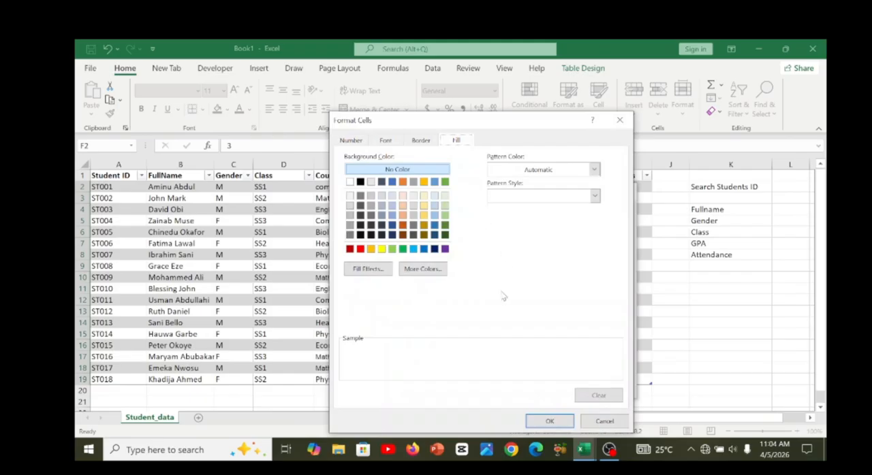
{"action": "left_click", "coordinate": [361, 250]}
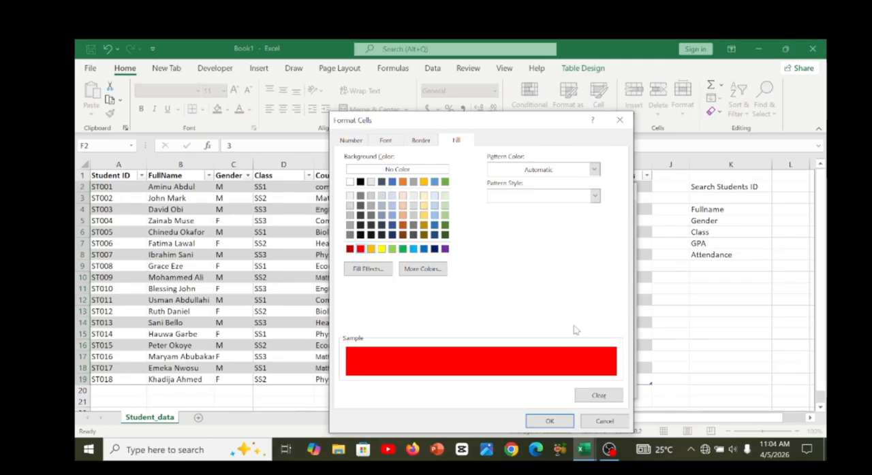
{"action": "left_click", "coordinate": [549, 422]}
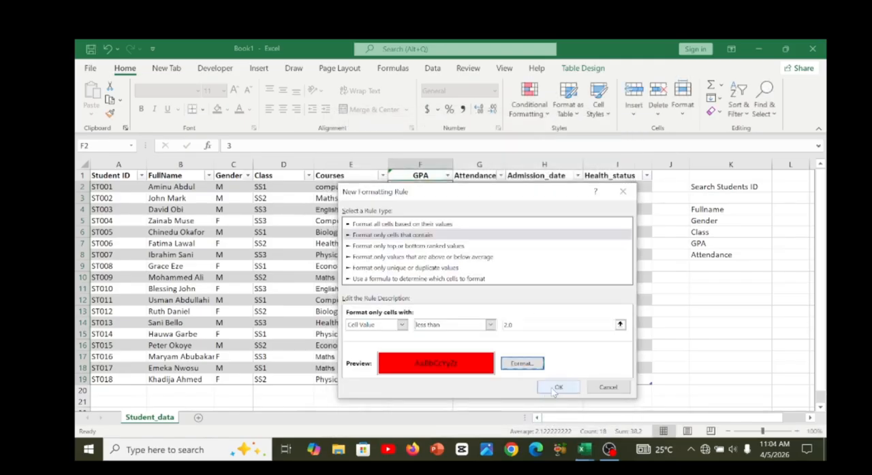
{"action": "left_click", "coordinate": [551, 387]}
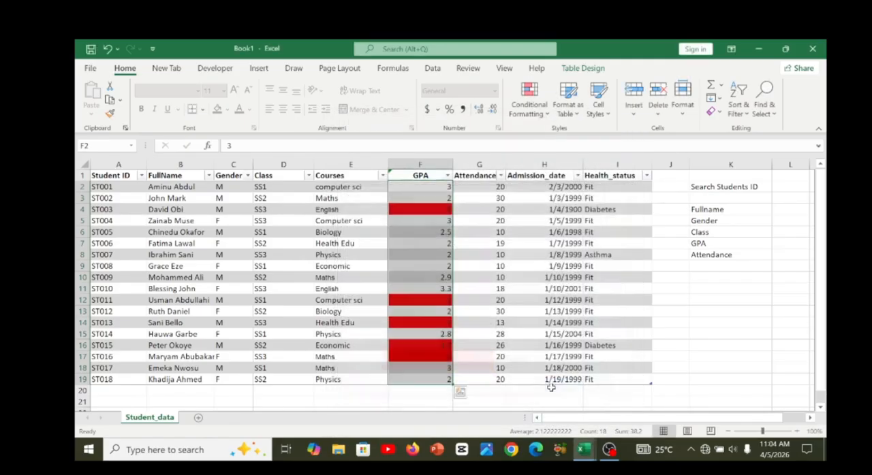
Review the GPA highlighting and the table's columns from Student ID across to Health_status, down to the last record.
{"action": "left_click", "coordinate": [435, 367]}
{"action": "key", "text": "ctrl+Up"}
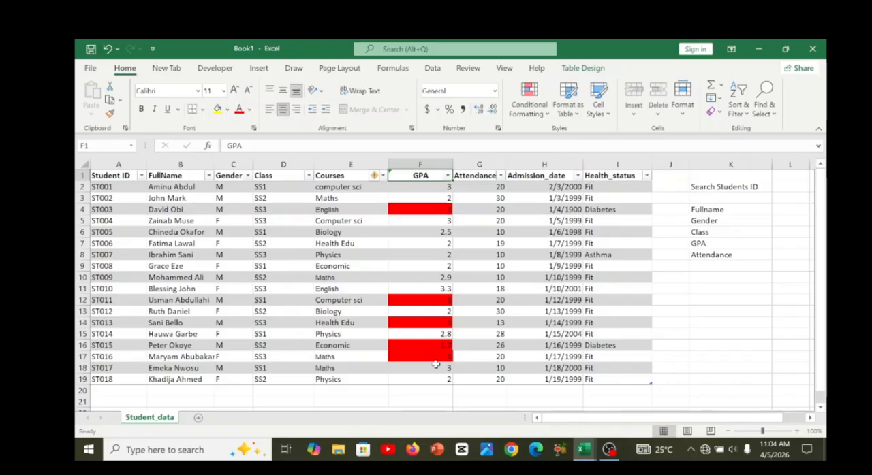
{"action": "key", "text": "ctrl+Left"}
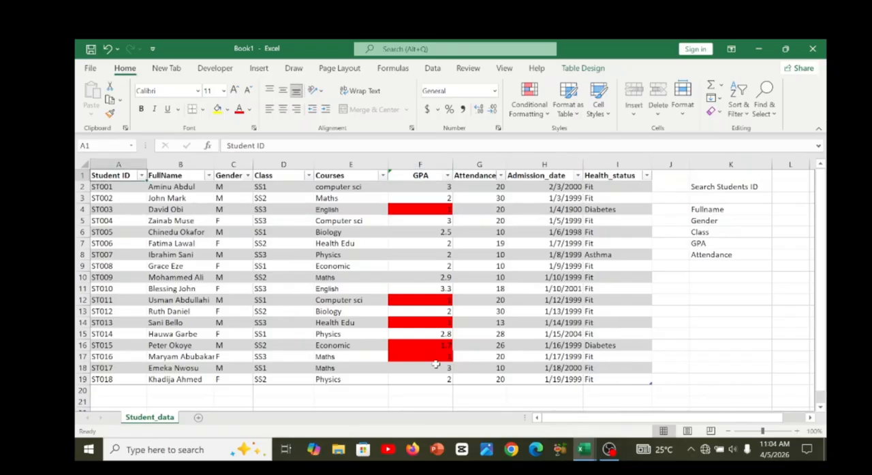
{"action": "key", "text": "Right"}
{"action": "key", "text": "Right"}
{"action": "key", "text": "Right"}
{"action": "key", "text": "Right"}
{"action": "key", "text": "Right"}
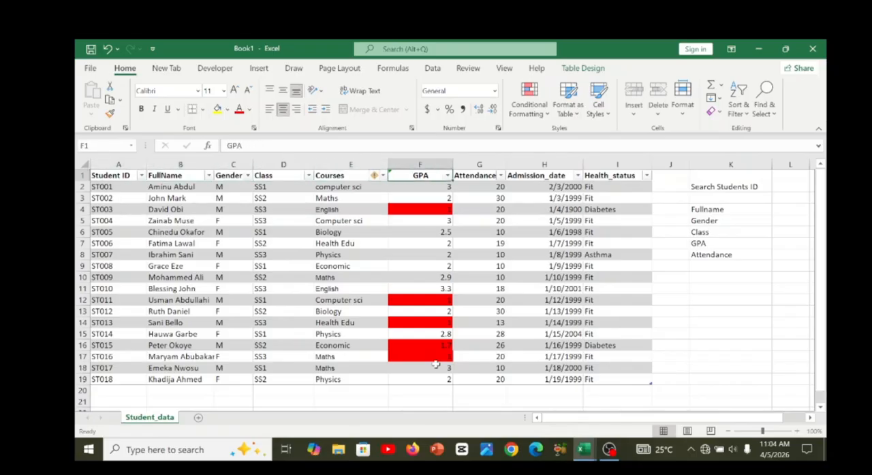
{"action": "key", "text": "Right"}
{"action": "key", "text": "Right"}
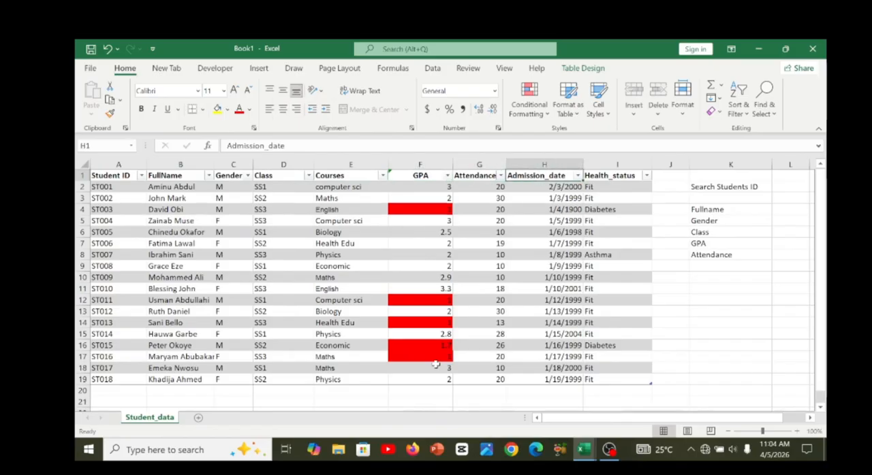
{"action": "key", "text": "Right"}
{"action": "key", "text": "ctrl+Down"}
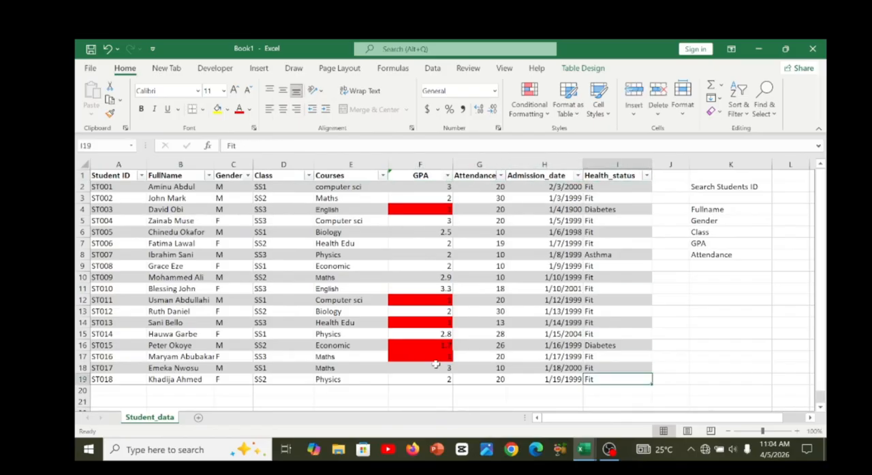
Set the last student's GPA in F19 to 1.5 to test the highlighting rule.
{"action": "key", "text": "Left"}
{"action": "key", "text": "Left"}
{"action": "key", "text": "Left"}
{"action": "key", "text": "Left"}
{"action": "key", "text": "Left"}
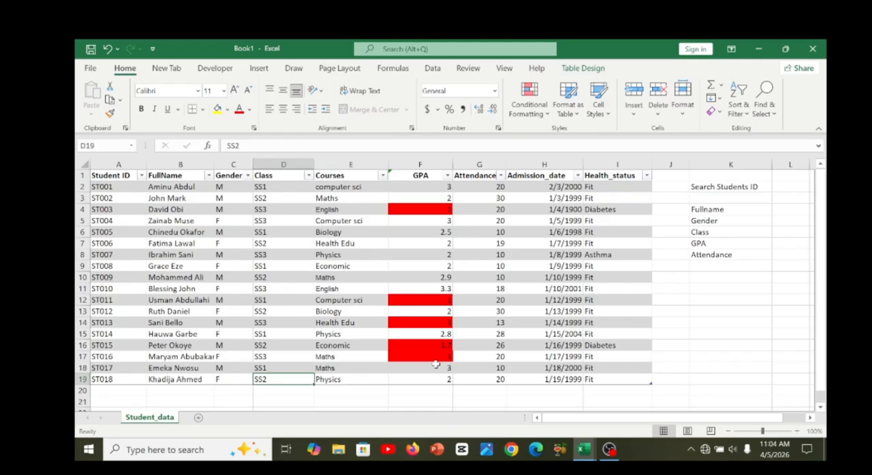
{"action": "double_click", "coordinate": [449, 379]}
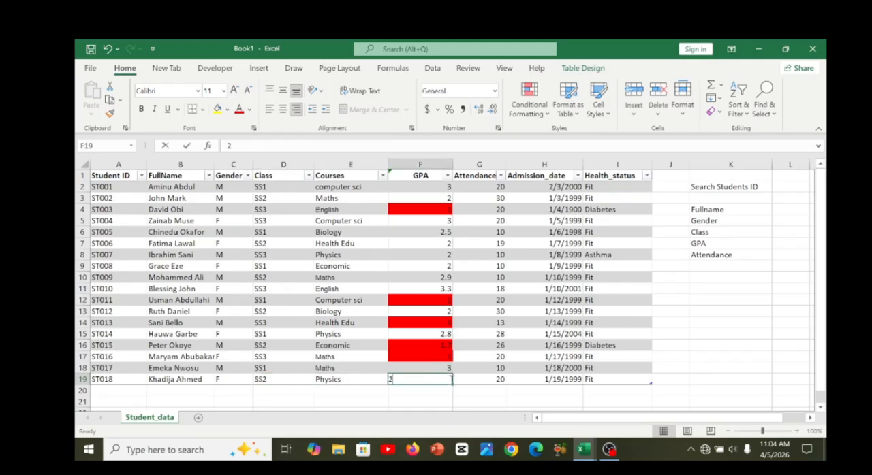
{"action": "key", "text": "BackSpace"}
{"action": "type", "text": "1.5"}
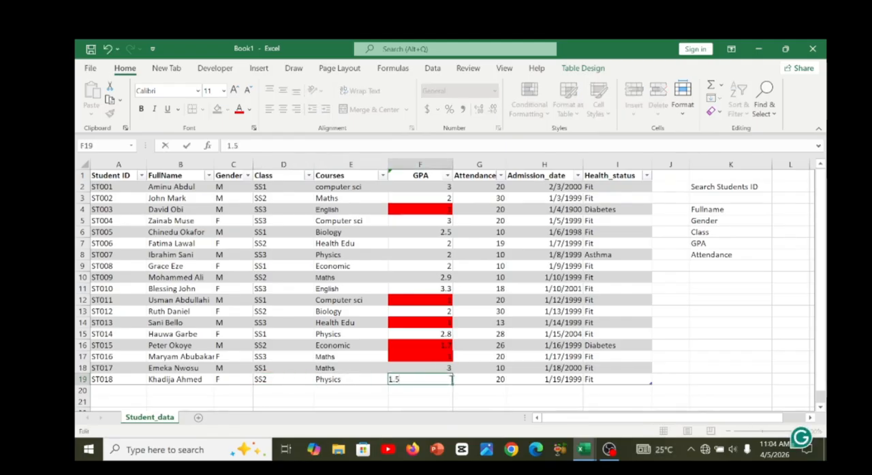
{"action": "key", "text": "ctrl+Return"}
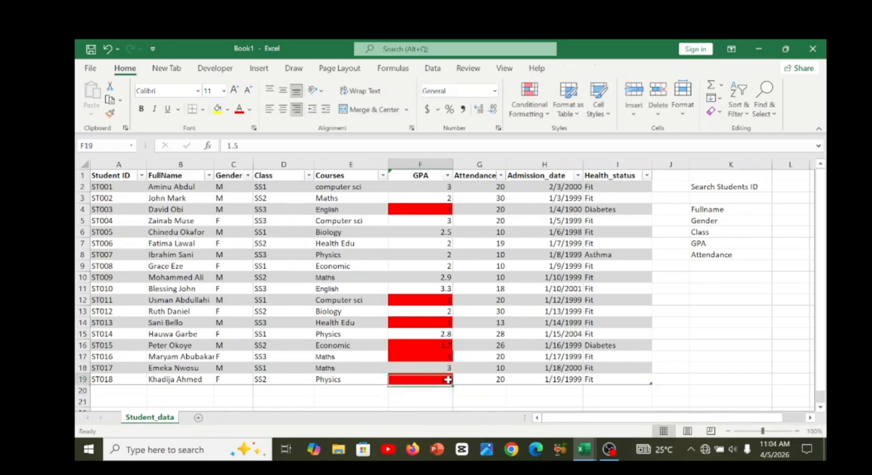
Test the GPA validation by trying to enter -2 in F9, and abandon the entry.
{"action": "left_click", "coordinate": [429, 265]}
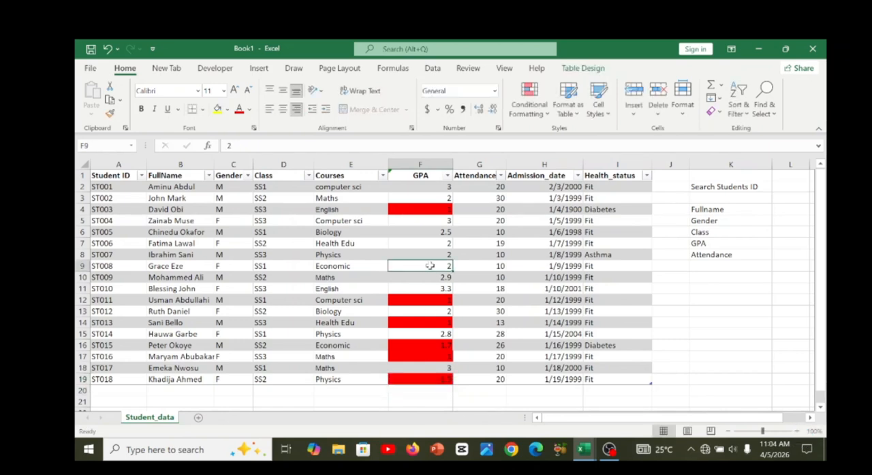
{"action": "key", "text": "BackSpace"}
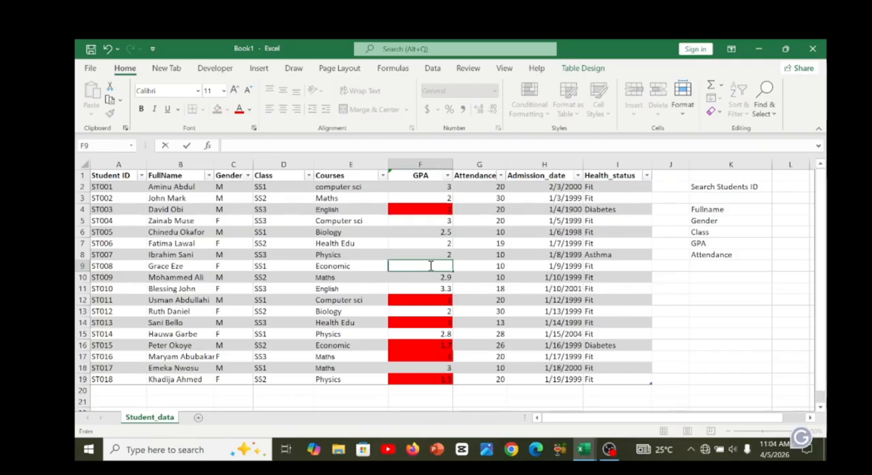
{"action": "type", "text": "-2"}
{"action": "key", "text": "Return"}
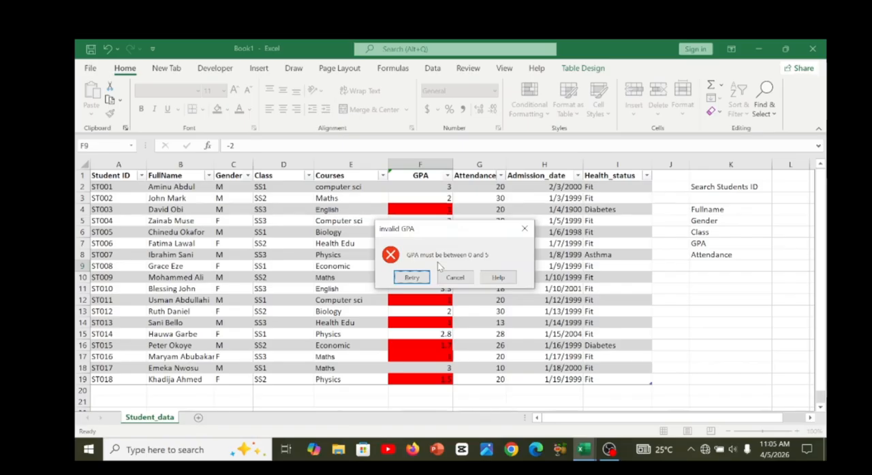
{"action": "left_click", "coordinate": [525, 230]}
{"action": "left_click", "coordinate": [381, 253]}
{"action": "key", "text": "Home"}
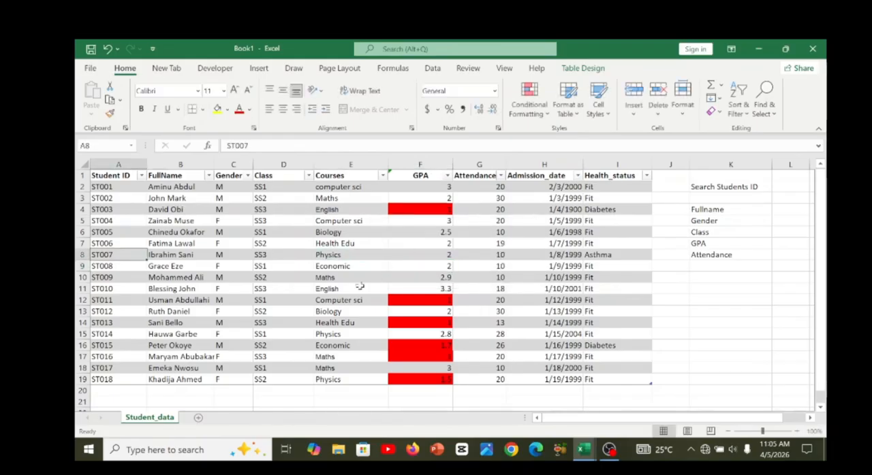
Open the Quick Access Toolbar customization options and list the commands not in the ribbon.
{"action": "left_click", "coordinate": [89, 69]}
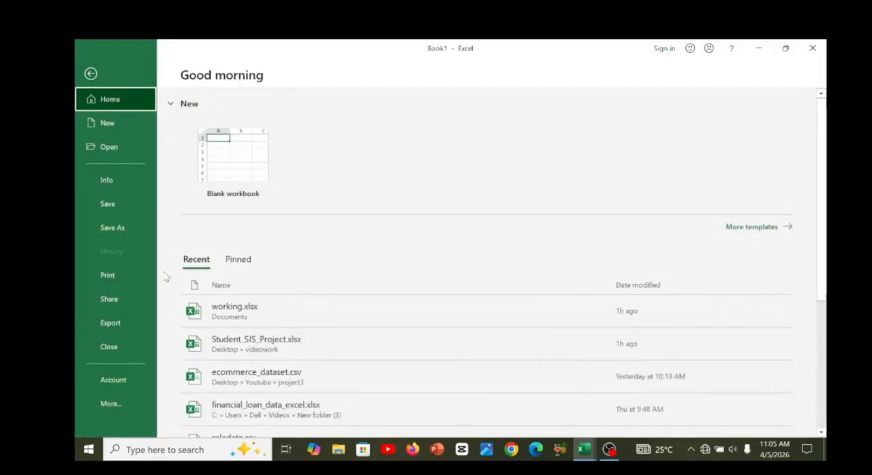
{"action": "left_click", "coordinate": [120, 405]}
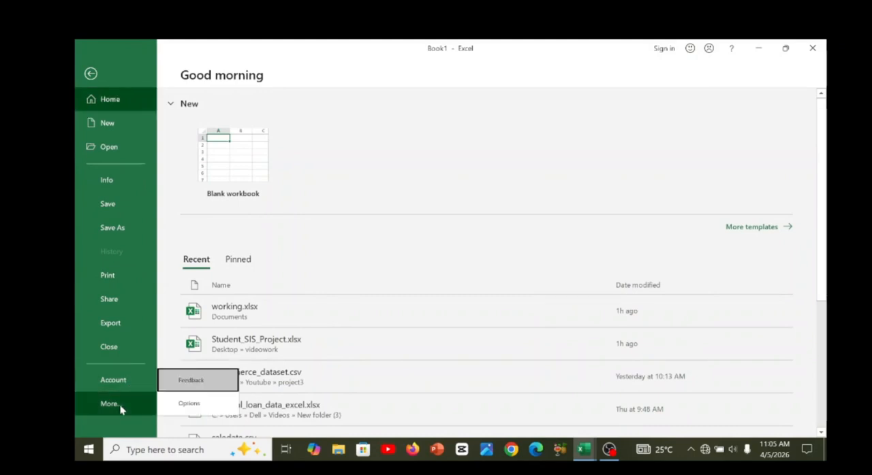
{"action": "left_click", "coordinate": [202, 406]}
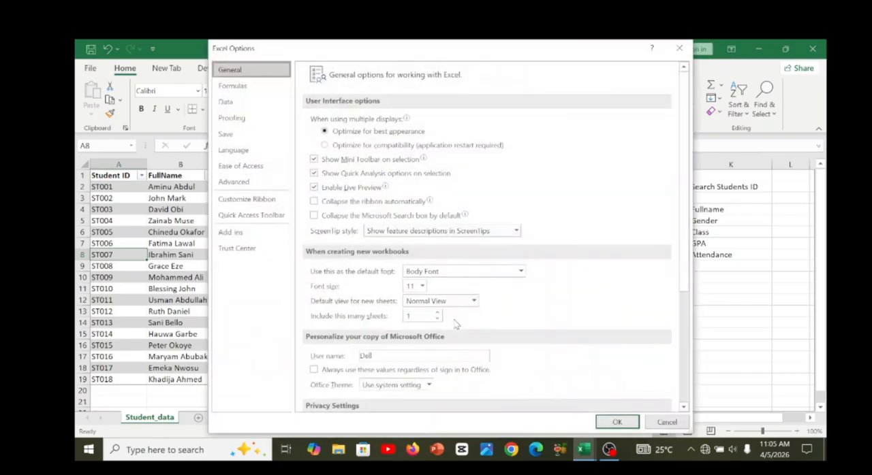
{"action": "left_click", "coordinate": [241, 221]}
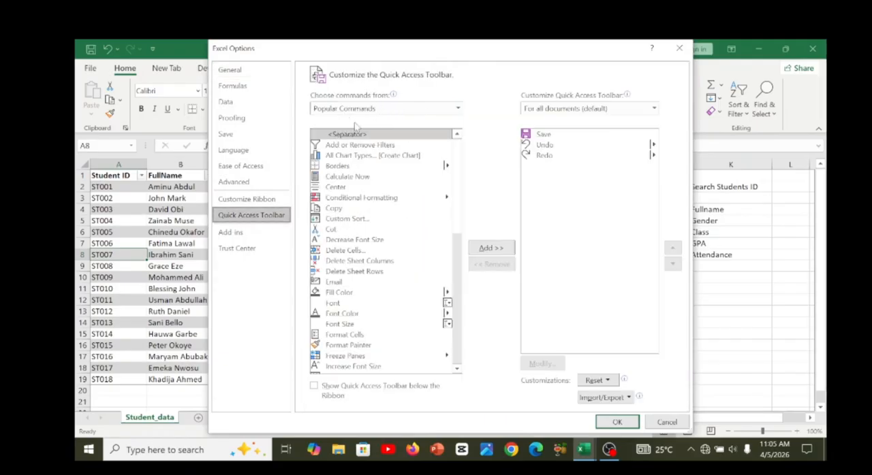
{"action": "left_click", "coordinate": [458, 109]}
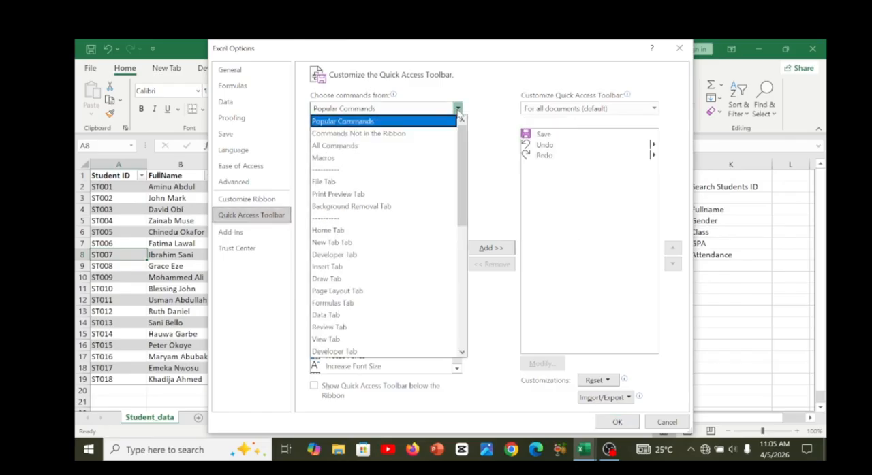
{"action": "left_click", "coordinate": [417, 136]}
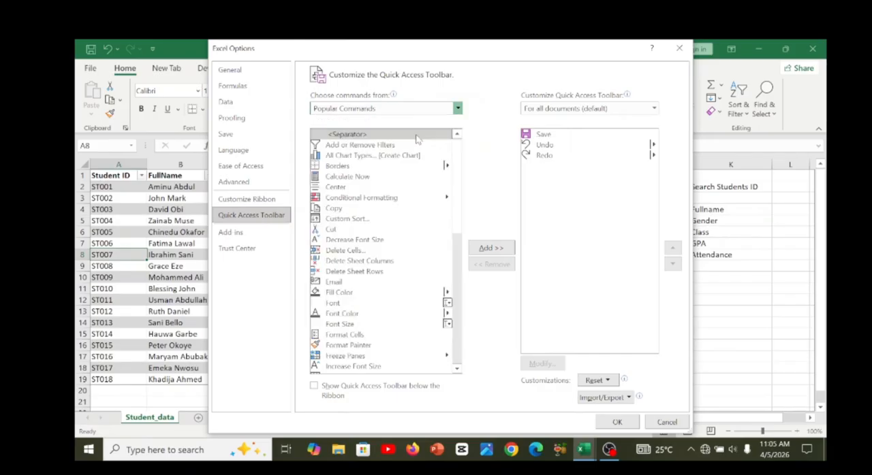
Add the Form command to the Quick Access Toolbar for all documents and apply the change.
{"action": "scroll", "coordinate": [456, 155], "scroll_direction": "down", "scroll_amount": 12}
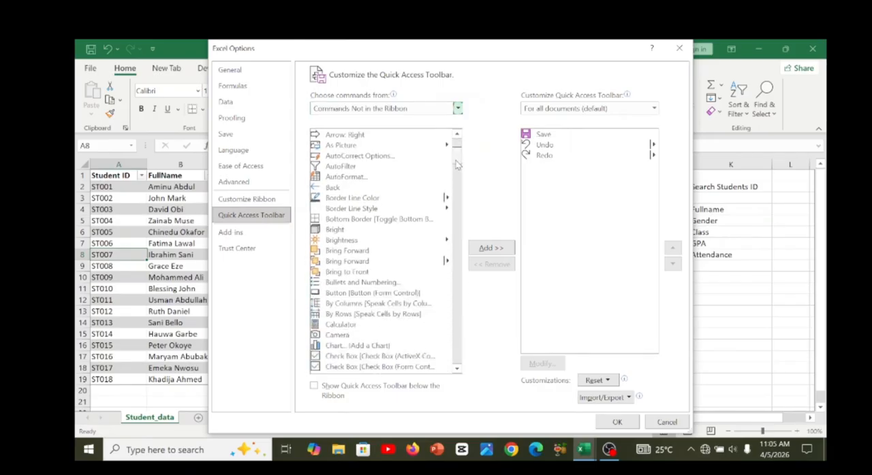
{"action": "scroll", "coordinate": [456, 179], "scroll_direction": "down", "scroll_amount": 4}
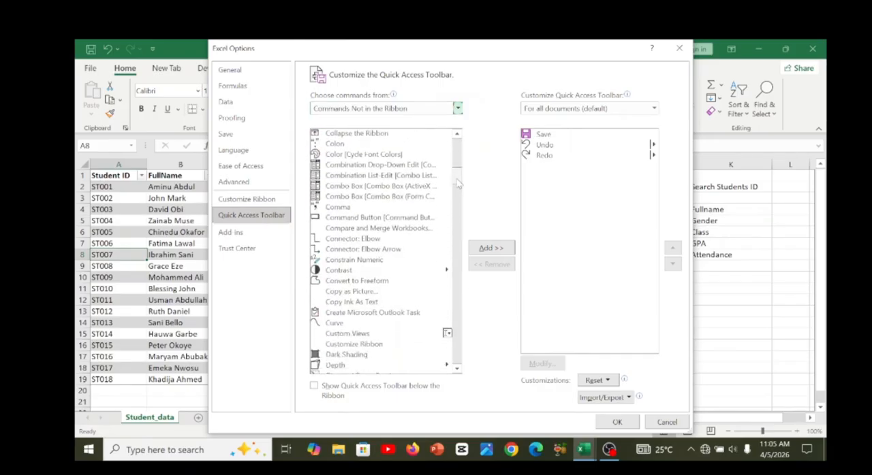
{"action": "left_click_drag", "start_coordinate": [459, 190], "coordinate": [459, 214]}
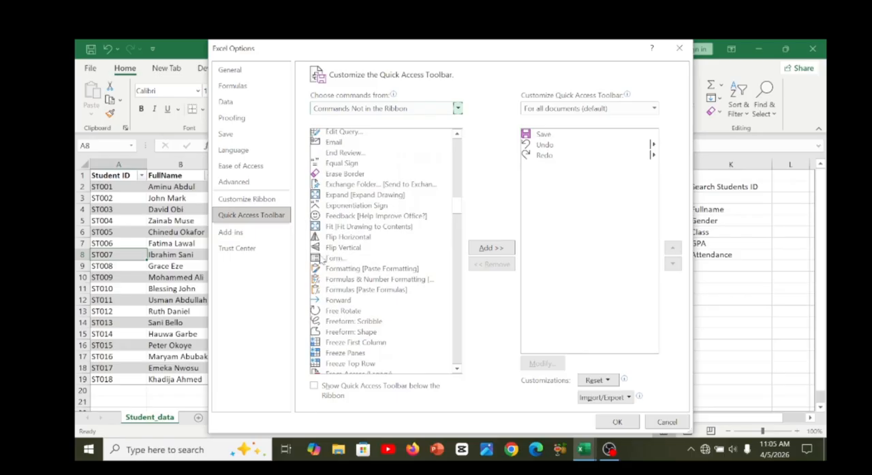
{"action": "left_click", "coordinate": [320, 260]}
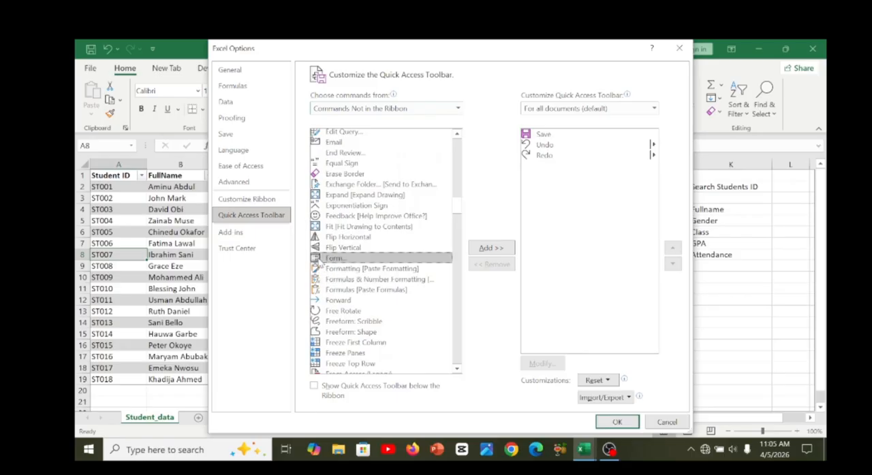
{"action": "left_click", "coordinate": [489, 251]}
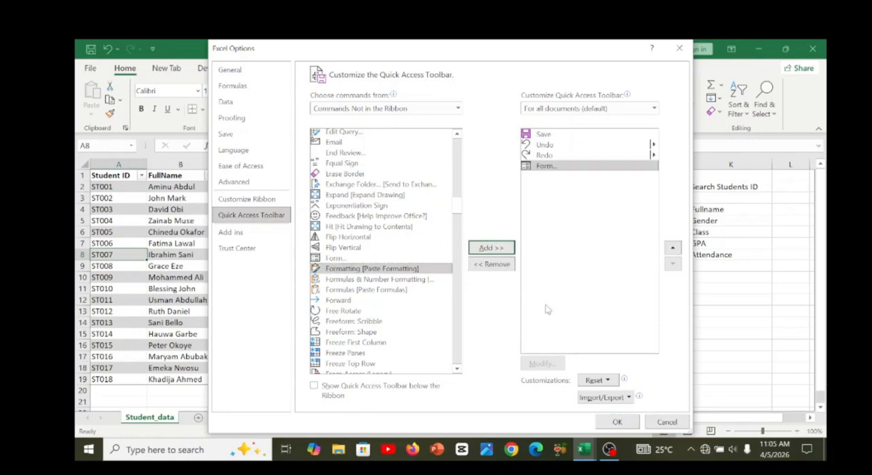
{"action": "left_click", "coordinate": [617, 423]}
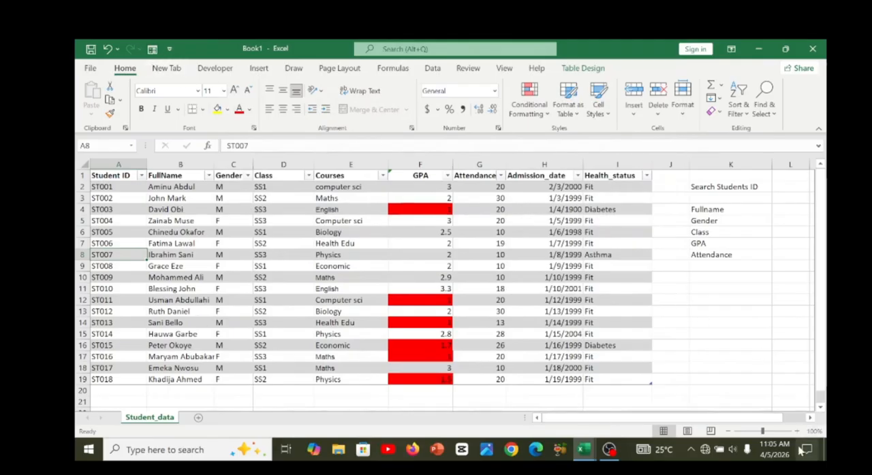
Zoom the sheet to 110%, open the data entry form for the student table and start a new record.
{"action": "left_click", "coordinate": [797, 431]}
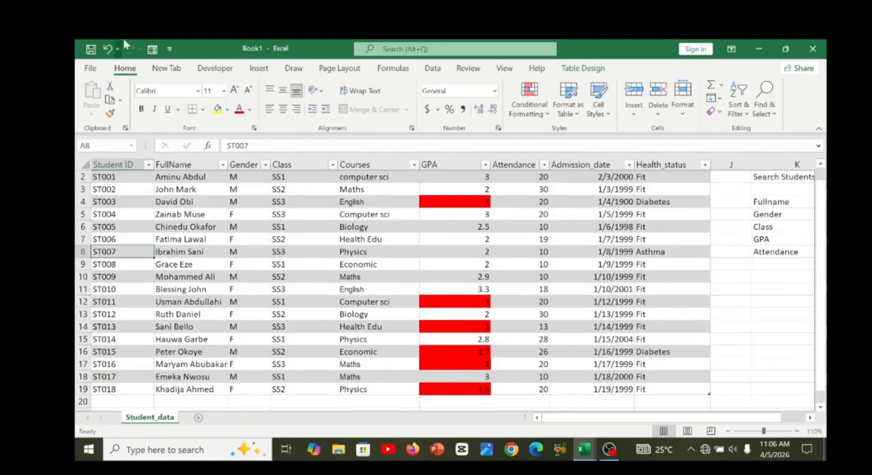
{"action": "left_click", "coordinate": [169, 50]}
{"action": "left_click", "coordinate": [169, 51]}
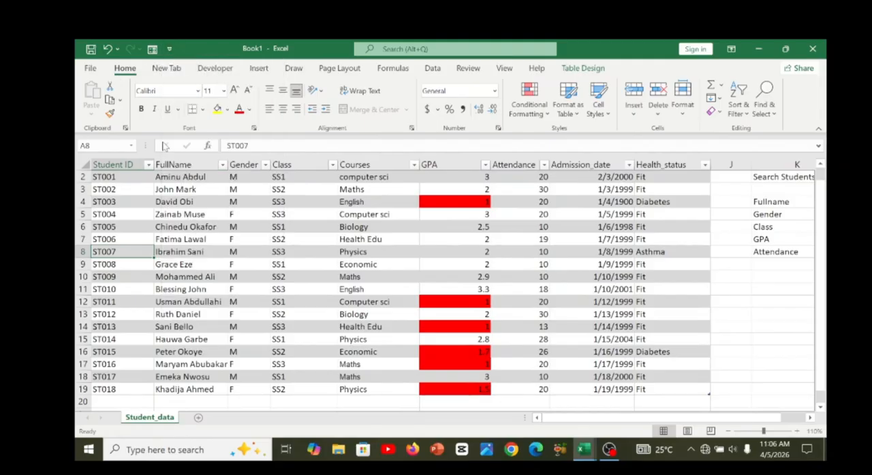
{"action": "left_click", "coordinate": [173, 203]}
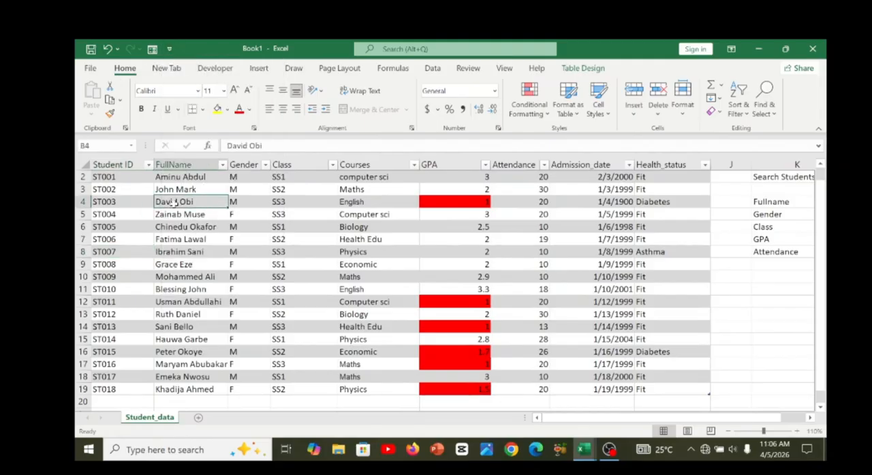
{"action": "left_click", "coordinate": [124, 203]}
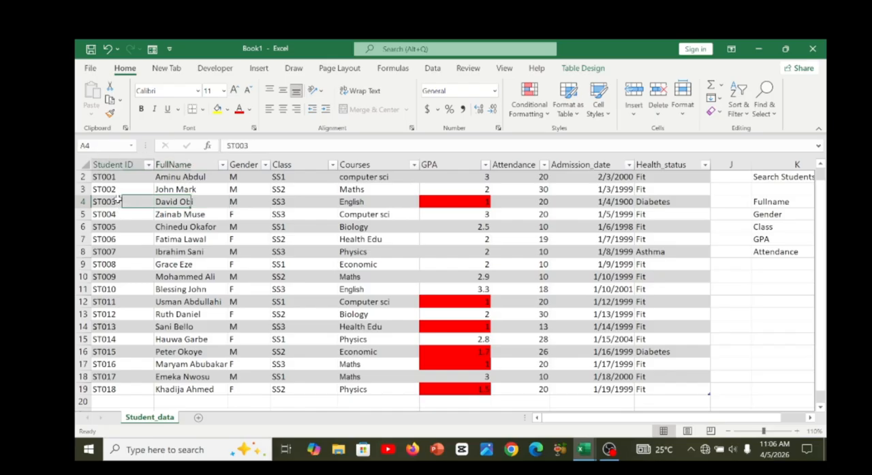
{"action": "left_click", "coordinate": [153, 50]}
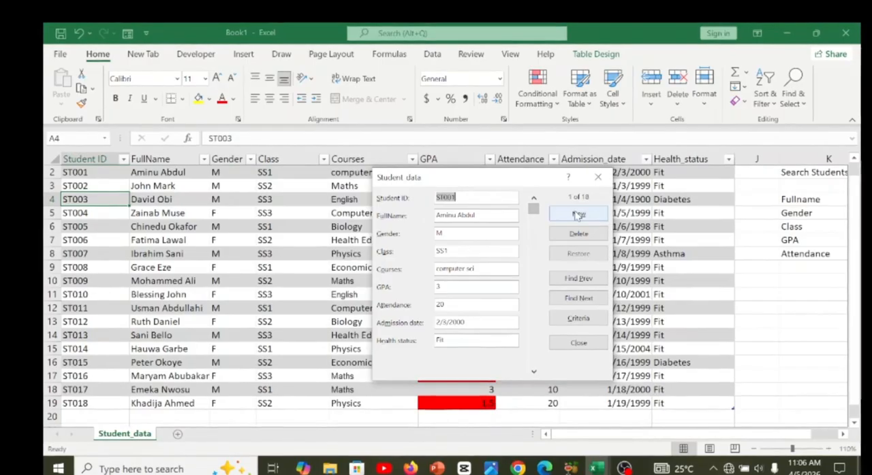
{"action": "left_click", "coordinate": [577, 215]}
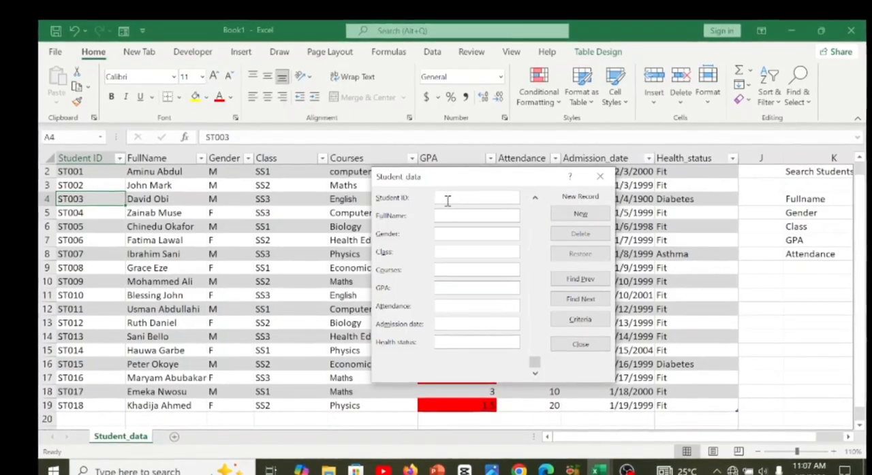
Fill in the new record's student ID and full name, with gender F and class SS3.
{"action": "type", "text": "ST019"}
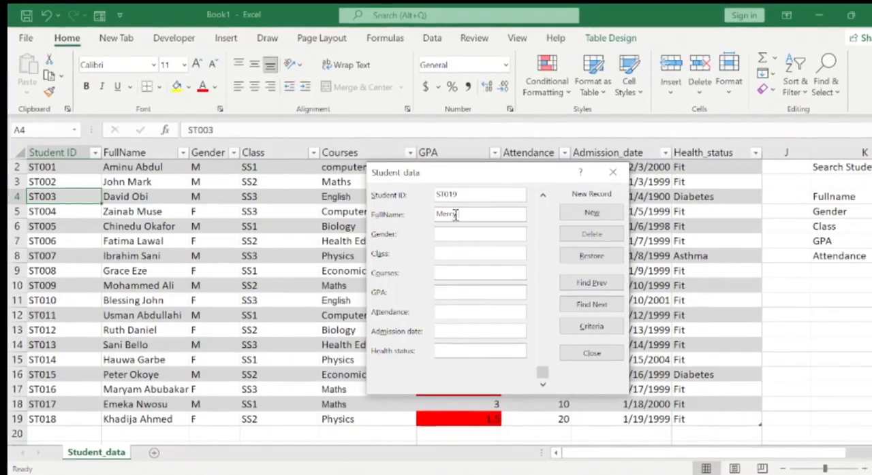
{"action": "left_click", "coordinate": [459, 230]}
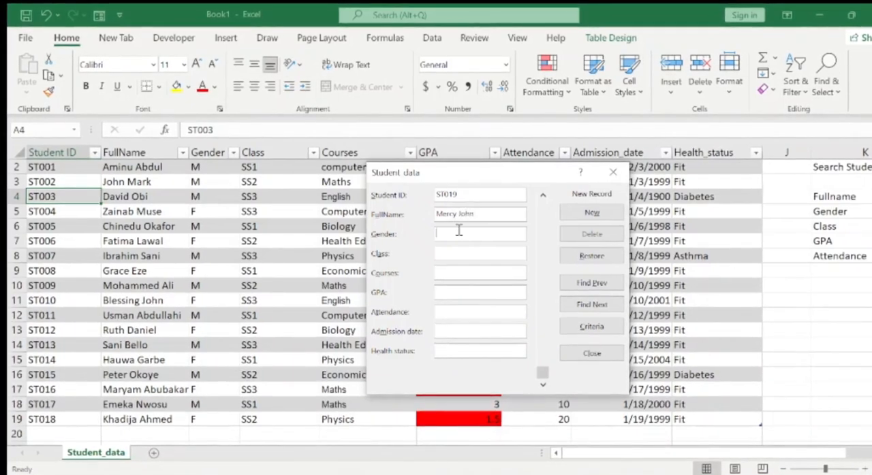
{"action": "type", "text": "F"}
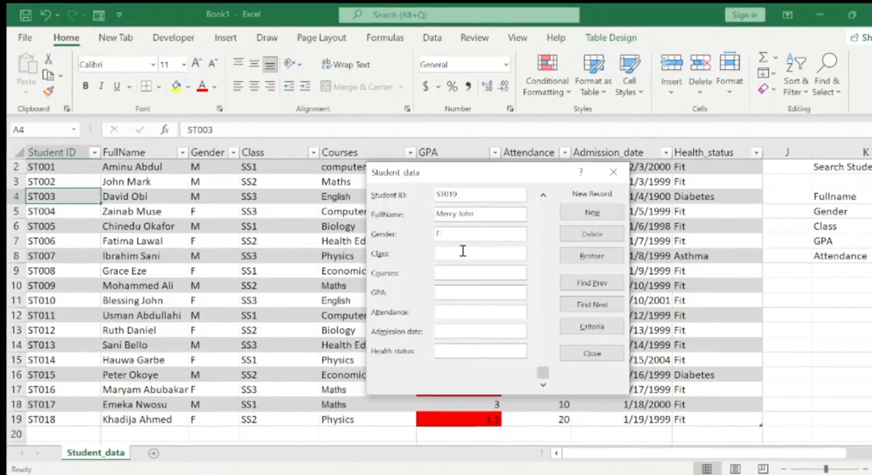
{"action": "left_click", "coordinate": [462, 252]}
{"action": "type", "text": "SS"}
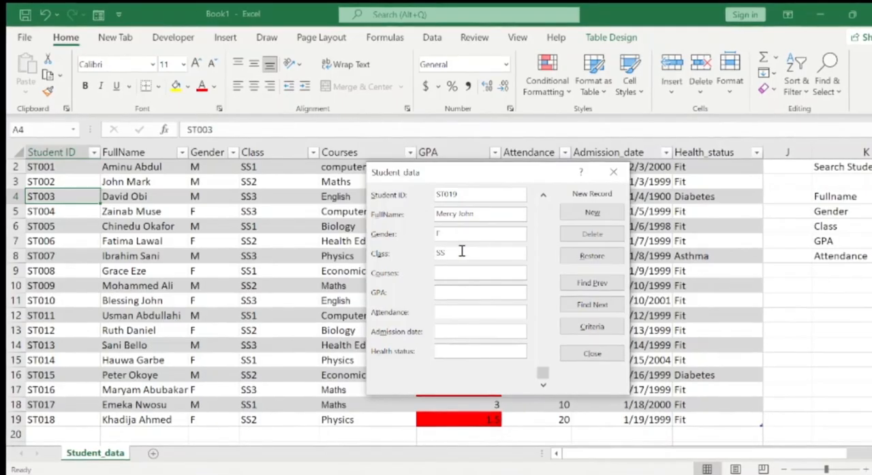
{"action": "type", "text": "3"}
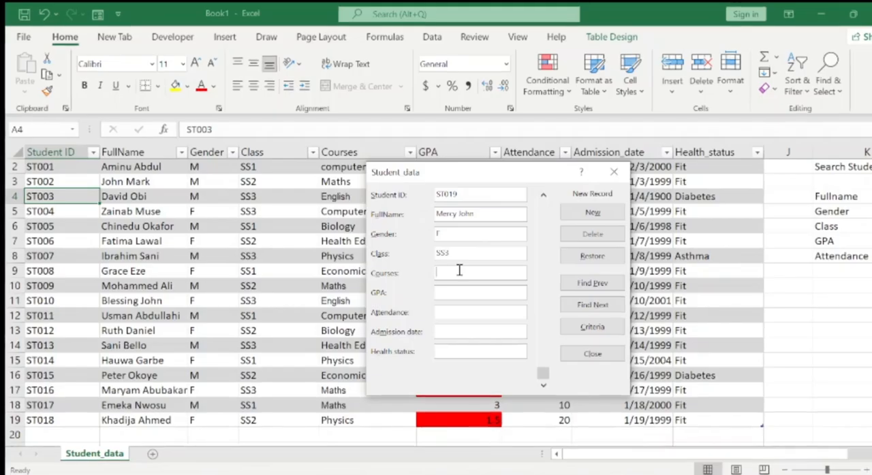
{"action": "type", "text": "computer"}
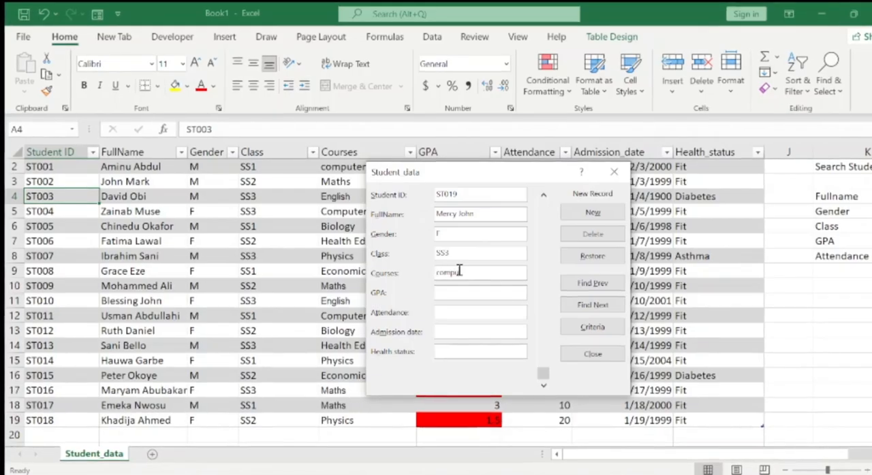
{"action": "type", "text": " sci"}
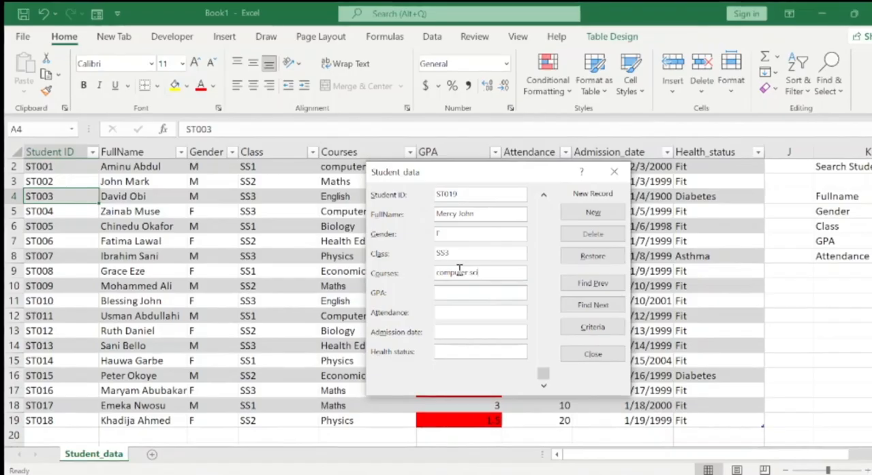
Set the new record's course to computer sci and its GPA to 2.5.
{"action": "left_click", "coordinate": [453, 291]}
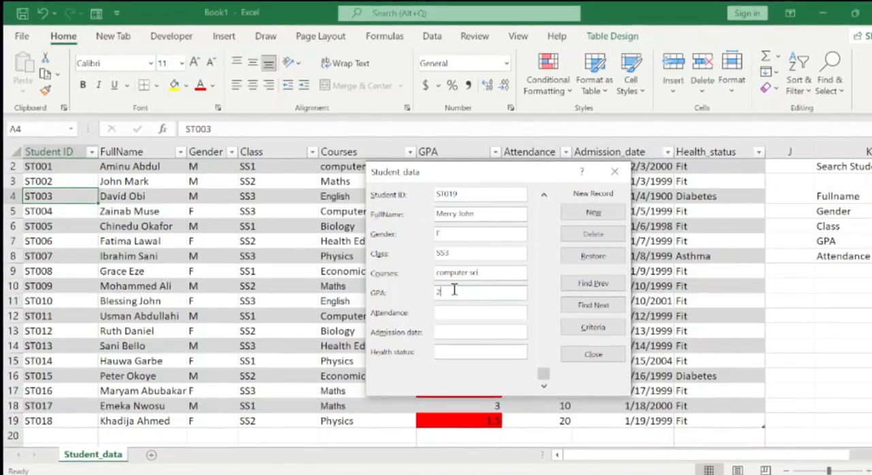
{"action": "type", "text": "2."}
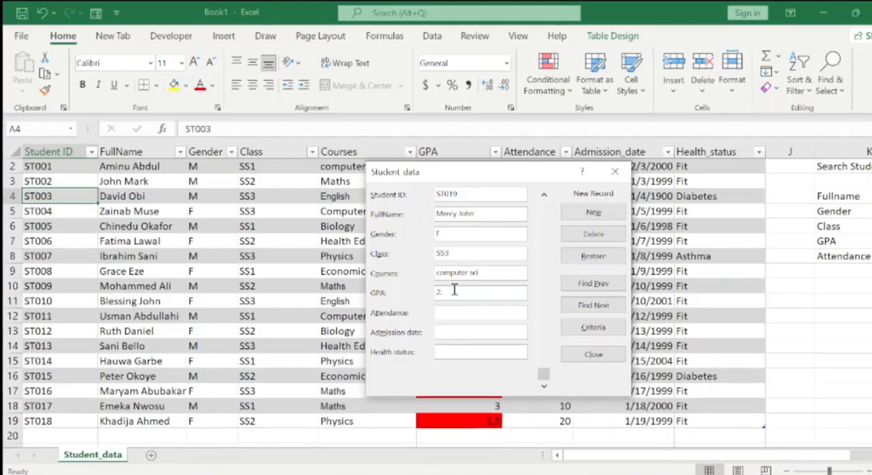
{"action": "type", "text": "5"}
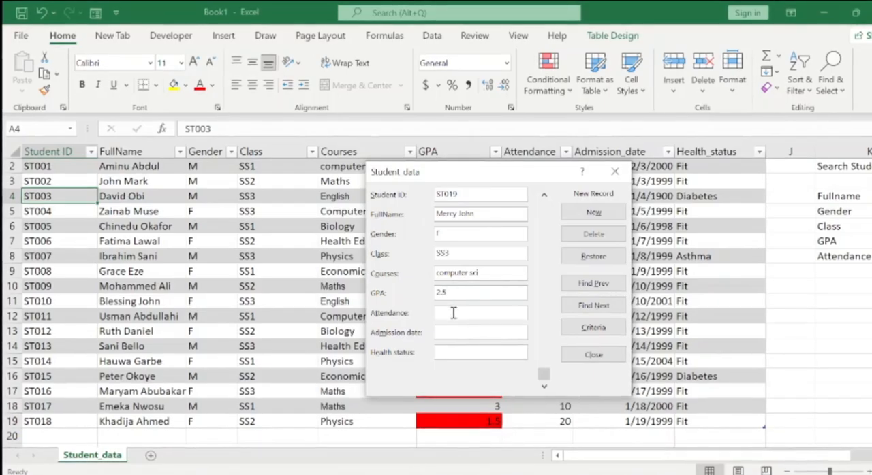
Set the new record's attendance to 20 and its admission date to 2/4/2000.
{"action": "left_click", "coordinate": [453, 312]}
{"action": "type", "text": "20"}
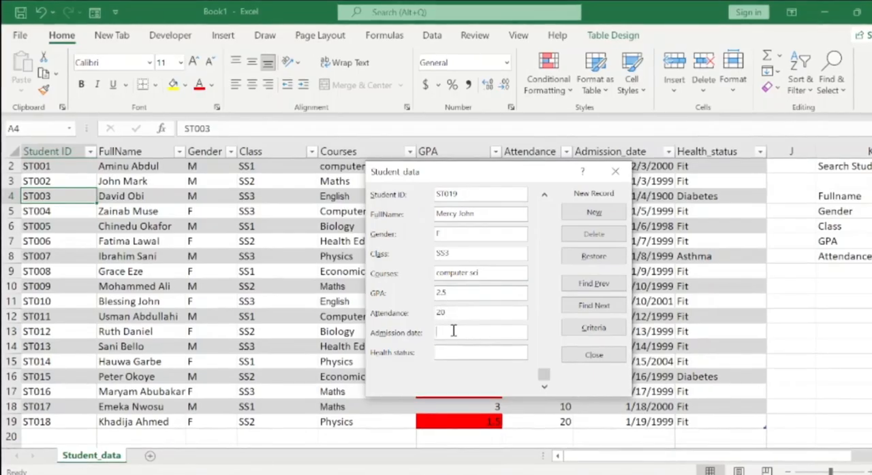
{"action": "left_click", "coordinate": [453, 331]}
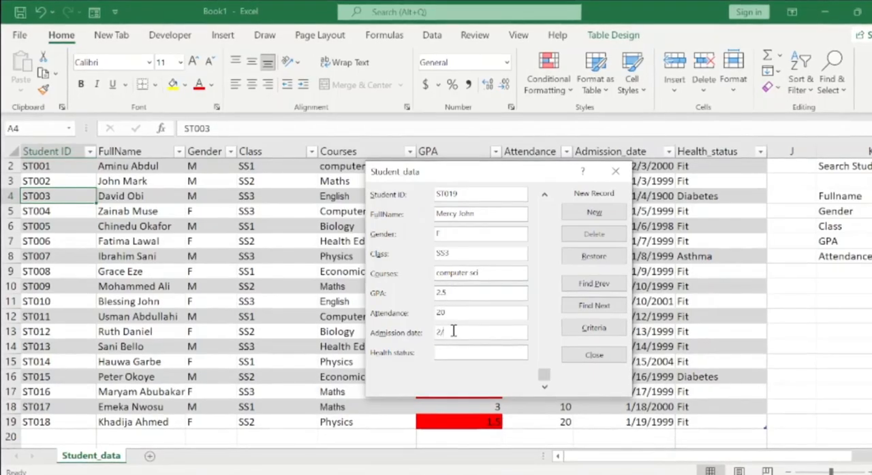
{"action": "type", "text": "2/4/2000"}
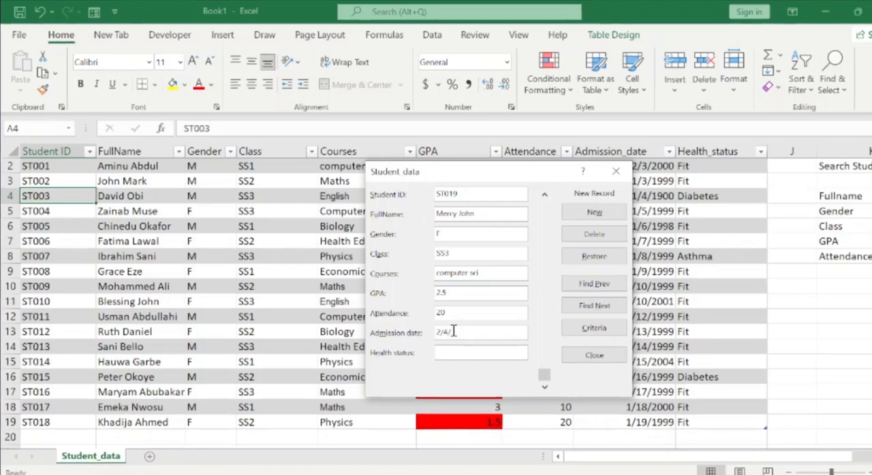
Set the new record's health status to Fit, add the record to the table and close the form.
{"action": "left_click", "coordinate": [452, 350]}
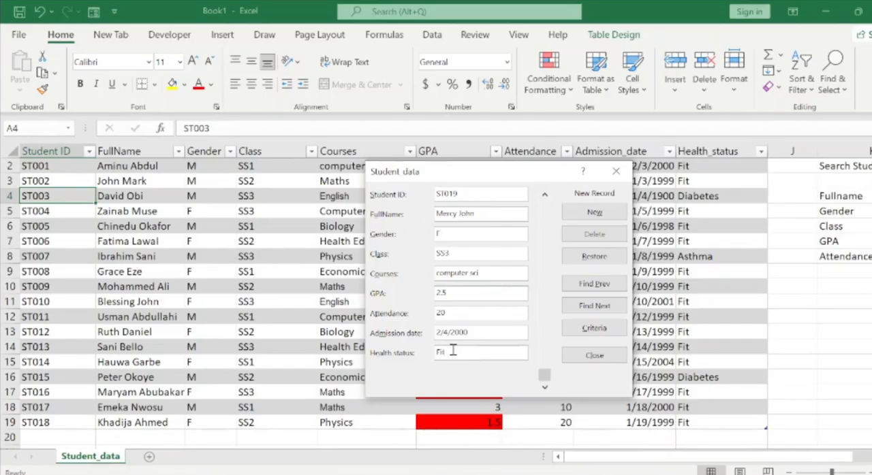
{"action": "type", "text": "Fit"}
{"action": "key", "text": "Return"}
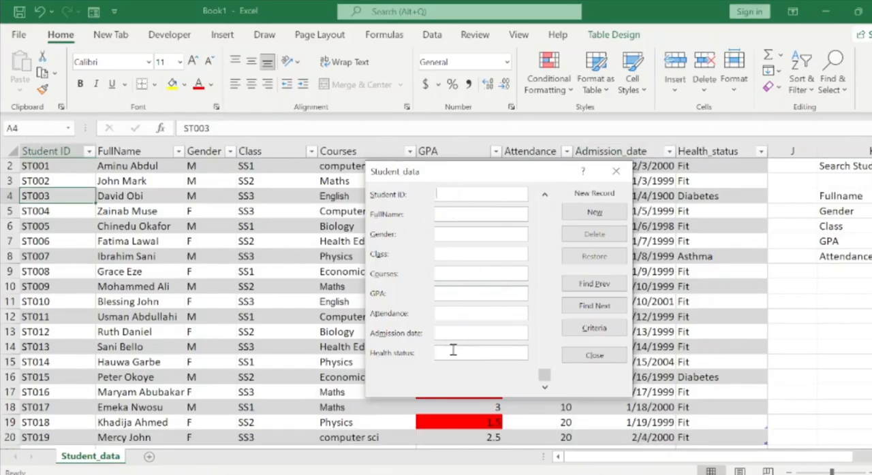
{"action": "left_click", "coordinate": [616, 171]}
Review the newly added record in the table's last row, field by field from student ID to health status.
{"action": "left_click", "coordinate": [423, 328]}
{"action": "key", "text": "ctrl+Down"}
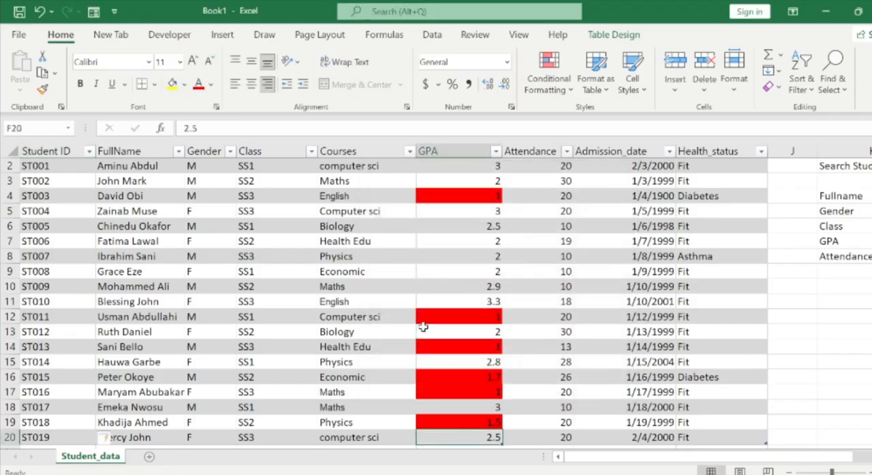
{"action": "key", "text": "Down"}
{"action": "key", "text": "Up"}
{"action": "key", "text": "Home"}
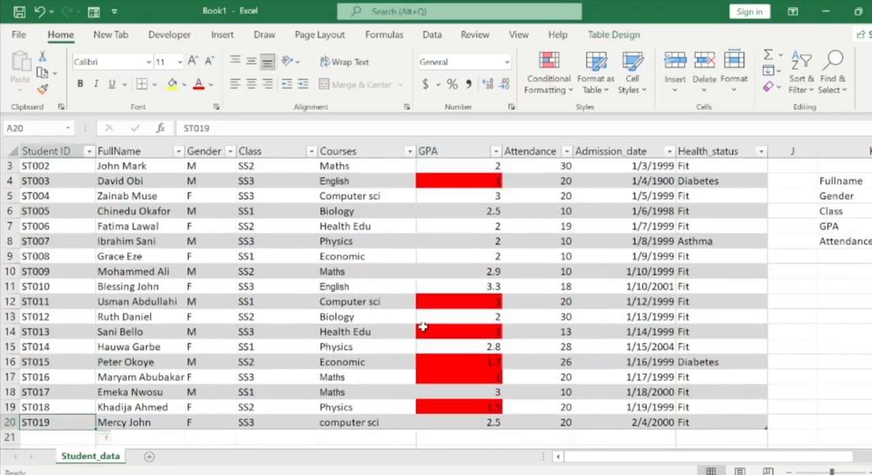
{"action": "key", "text": "Right"}
{"action": "key", "text": "Right"}
{"action": "key", "text": "Right"}
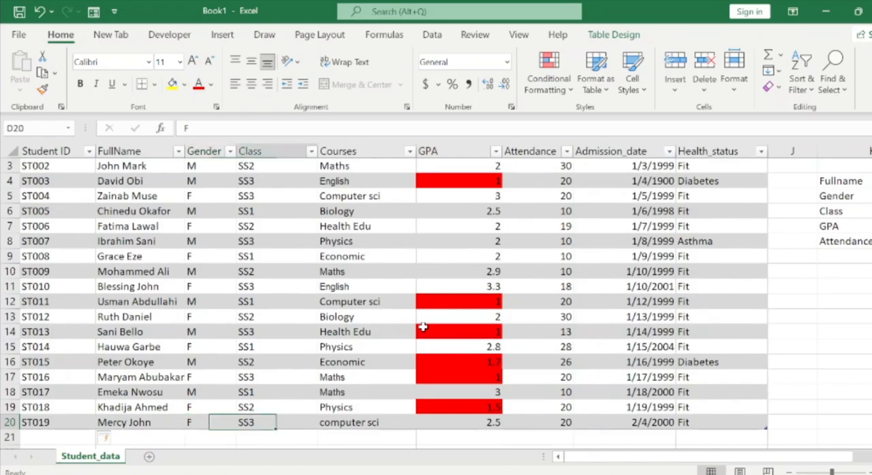
{"action": "key", "text": "Right"}
{"action": "key", "text": "Right"}
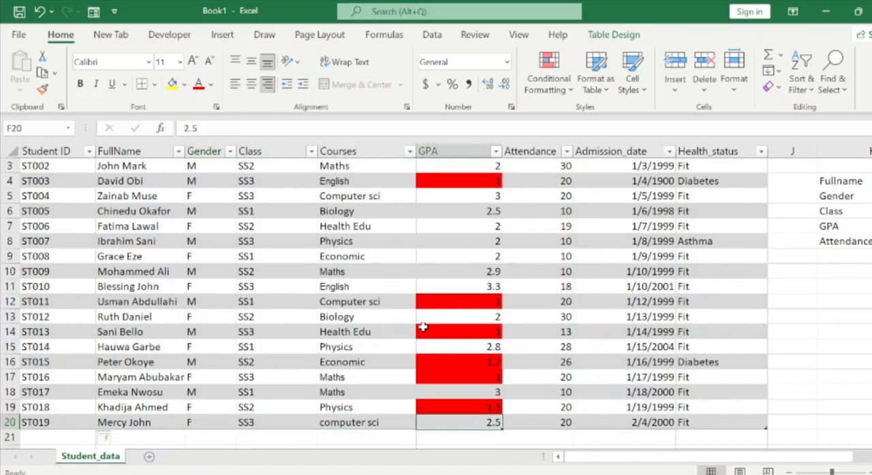
{"action": "key", "text": "Right"}
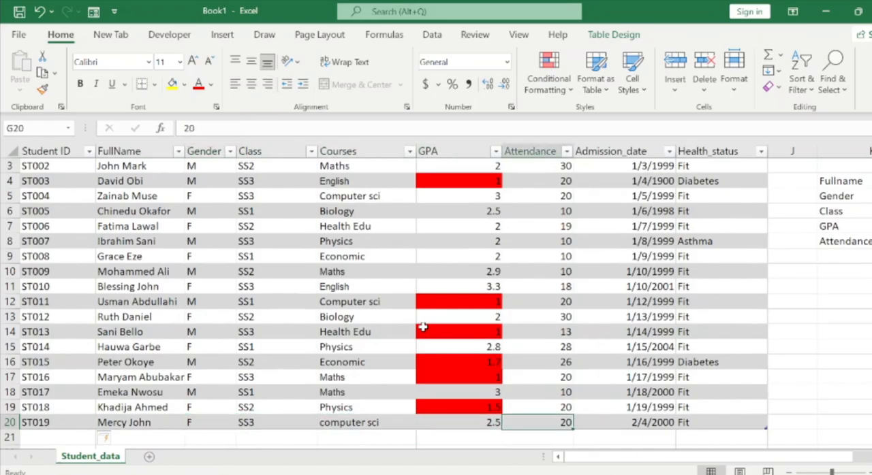
{"action": "key", "text": "Right"}
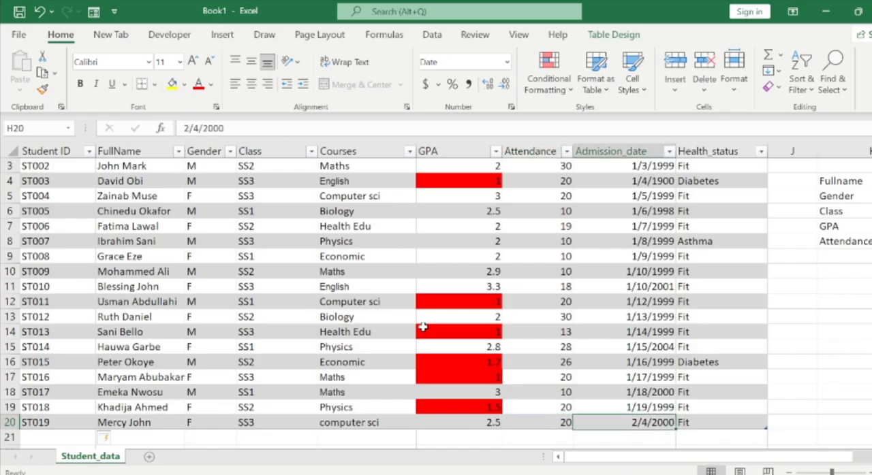
{"action": "key", "text": "Right"}
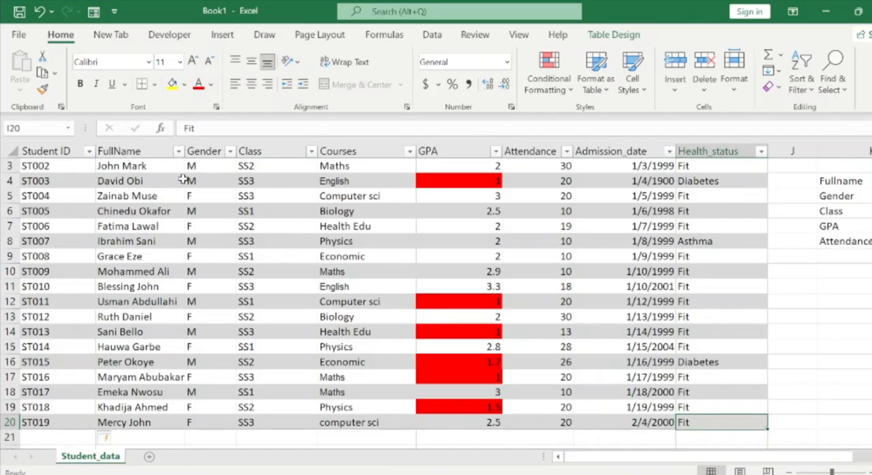
{"action": "left_click", "coordinate": [113, 13]}
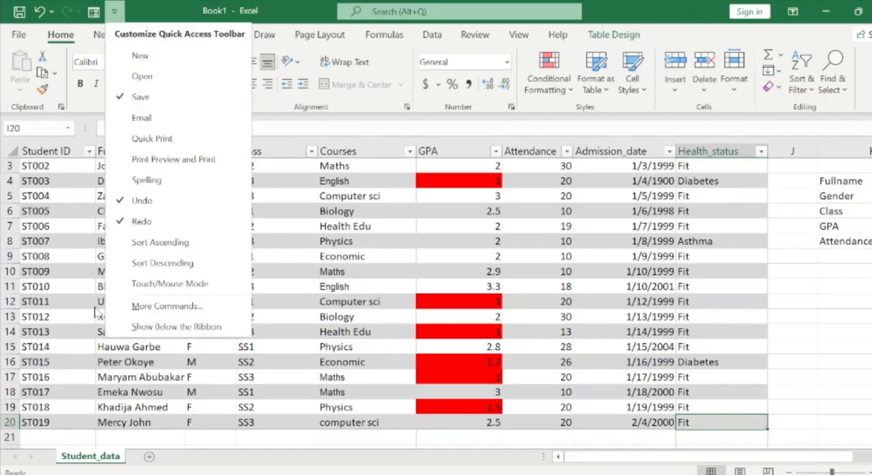
{"action": "left_click", "coordinate": [64, 256]}
{"action": "left_click", "coordinate": [65, 256]}
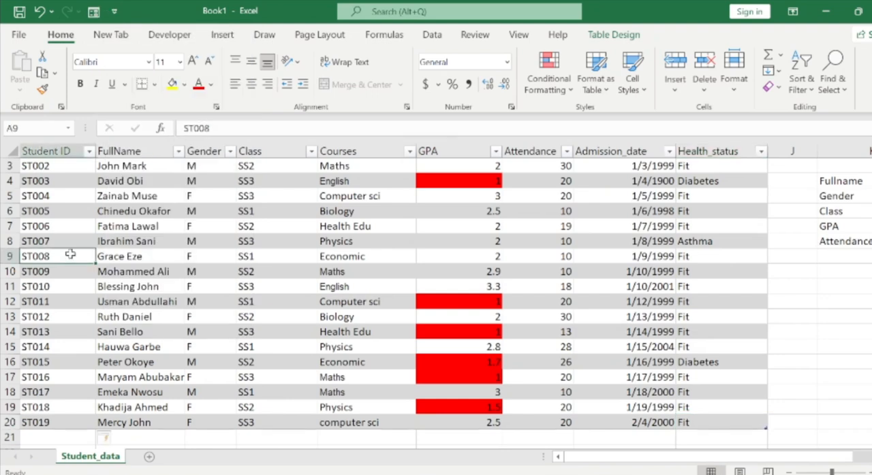
Reopen the student data entry form and browse its records forward to the sixth and back to the third.
{"action": "left_click", "coordinate": [66, 229]}
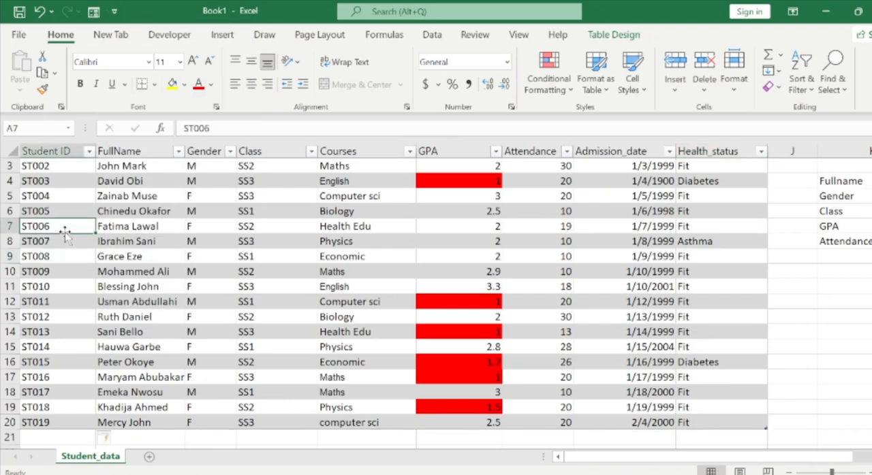
{"action": "left_click", "coordinate": [94, 12]}
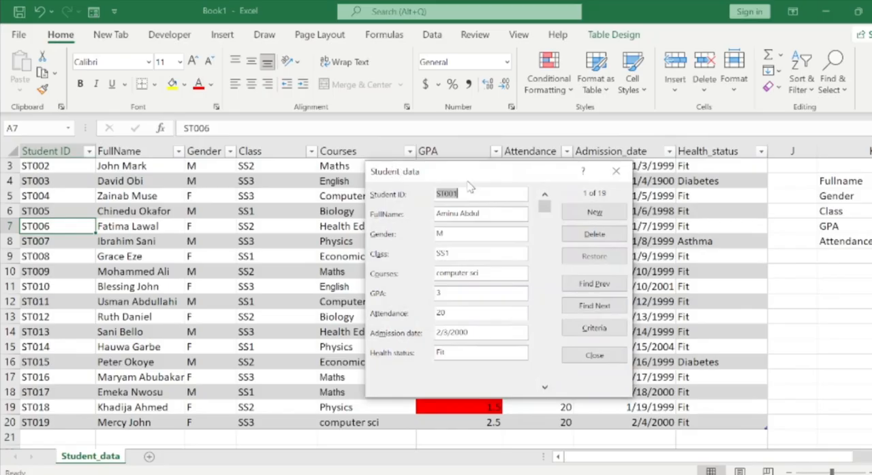
{"action": "left_click", "coordinate": [600, 306]}
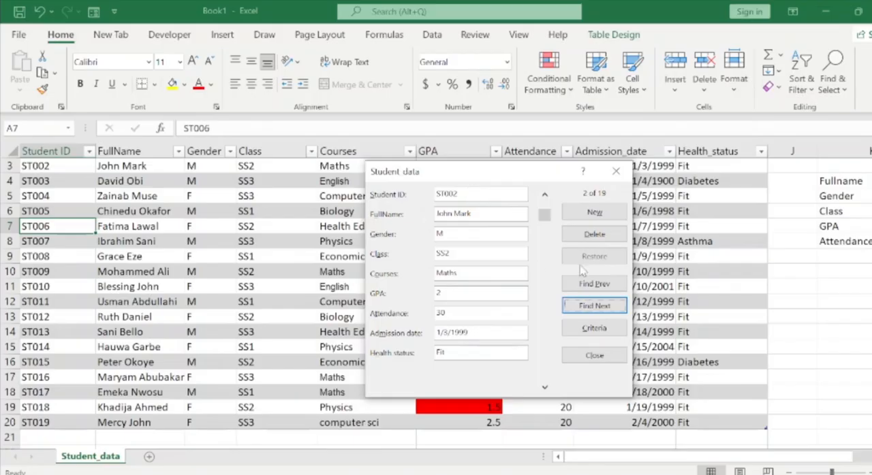
{"action": "left_click", "coordinate": [609, 310]}
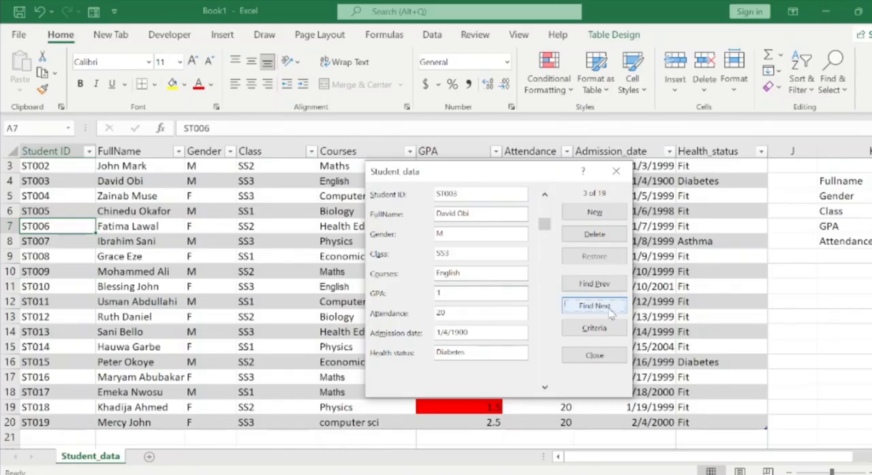
{"action": "left_click", "coordinate": [609, 310]}
{"action": "left_click", "coordinate": [610, 311]}
{"action": "left_click", "coordinate": [610, 310]}
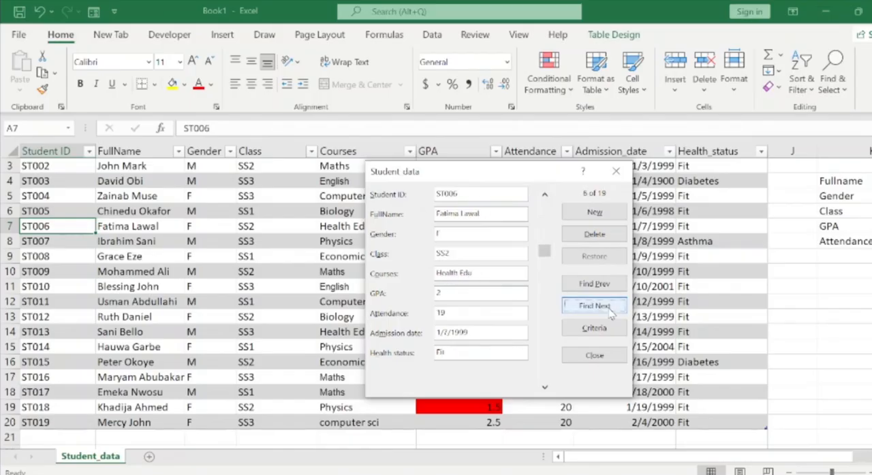
{"action": "left_click", "coordinate": [596, 286]}
{"action": "left_click", "coordinate": [597, 286]}
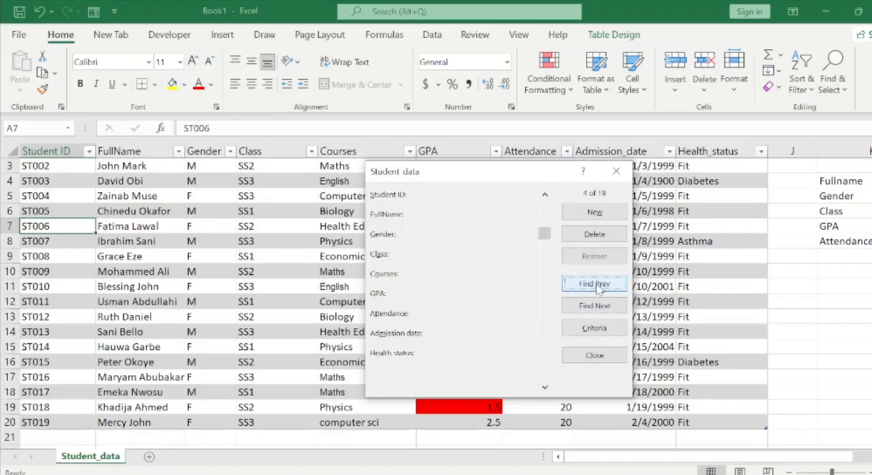
{"action": "left_click", "coordinate": [597, 286]}
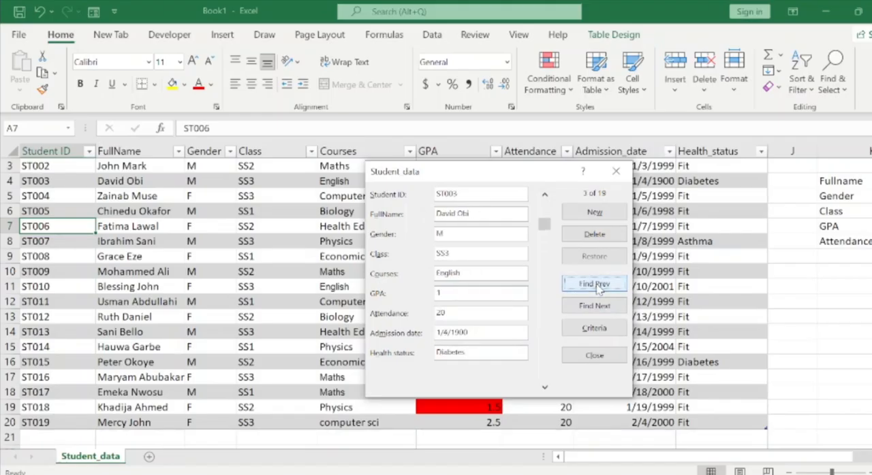
Start another new record in the form and fill in the student ID and full name.
{"action": "left_click", "coordinate": [594, 213]}
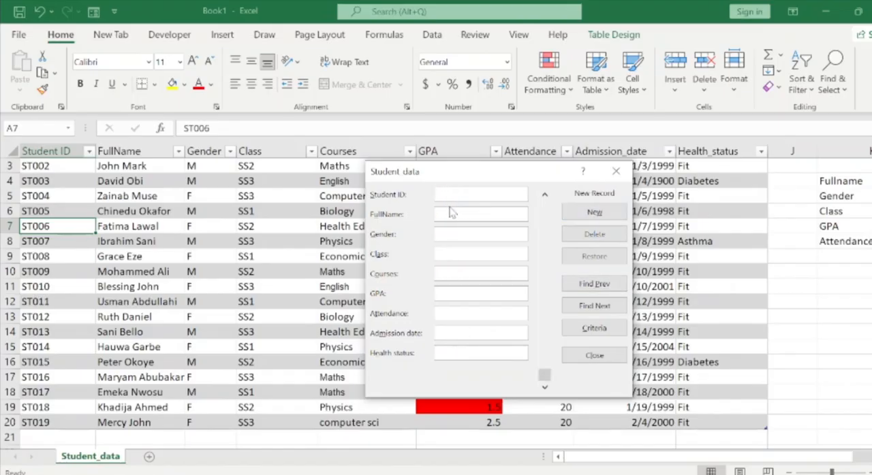
{"action": "type", "text": "ST"}
{"action": "type", "text": "m"}
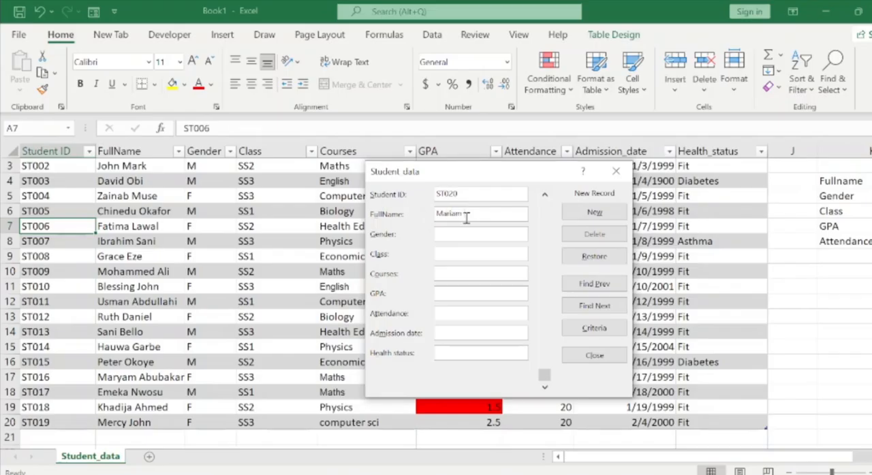
{"action": "type", "text": " tom"}
{"action": "type", "text": "u"}
{"action": "type", "text": "M"}
Set the new record's gender to F and its class to SS1.
{"action": "key", "text": "BackSpace"}
{"action": "type", "text": "F"}
{"action": "left_click", "coordinate": [469, 255]}
{"action": "type", "text": "SS1"}
Set the new record's course to Biology and its GPA to 3.5.
{"action": "left_click", "coordinate": [466, 272]}
{"action": "type", "text": "Bi"}
{"action": "type", "text": "ology"}
{"action": "type", "text": "3.5"}
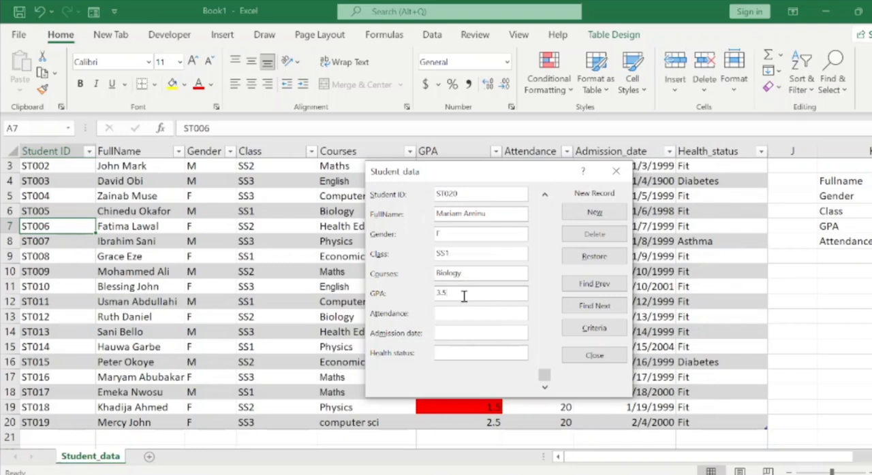
{"action": "type", "text": "30"}
Set the new record's attendance to 30 and its admission date to 2/5/1999.
{"action": "left_click", "coordinate": [458, 331]}
{"action": "type", "text": "2/"}
{"action": "type", "text": "5/"}
{"action": "type", "text": "1999"}
{"action": "type", "text": "Dia"}
{"action": "type", "text": "bet"}
Set the new record's health status to Diabetes, add the record to the table and close the form.
{"action": "type", "text": "es"}
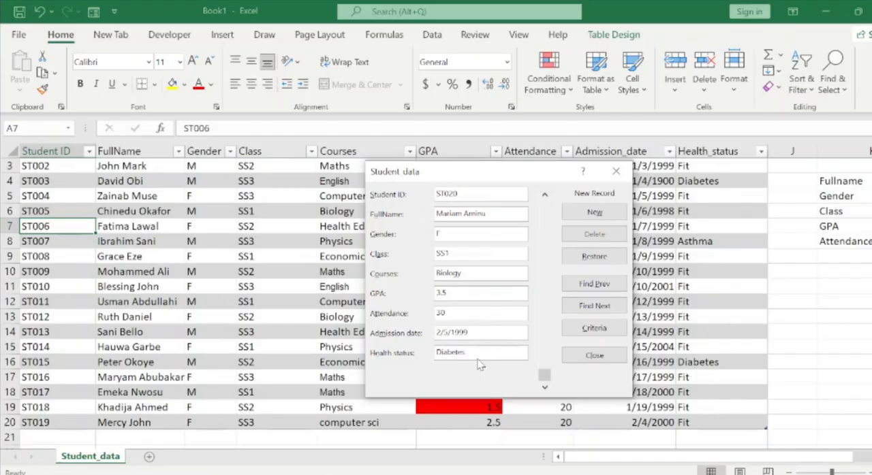
{"action": "key", "text": "Return"}
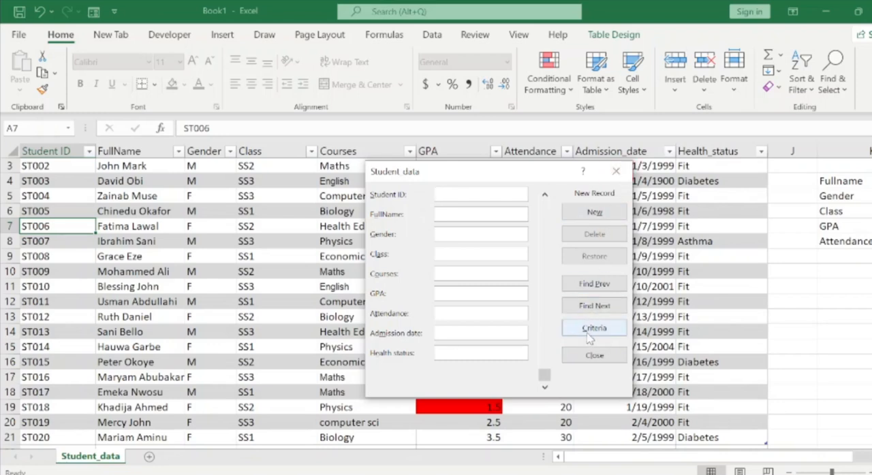
{"action": "left_click", "coordinate": [591, 356]}
Check the record just added in row 21 of the student table, moving across to its GPA.
{"action": "left_click", "coordinate": [488, 348]}
{"action": "key", "text": "Down"}
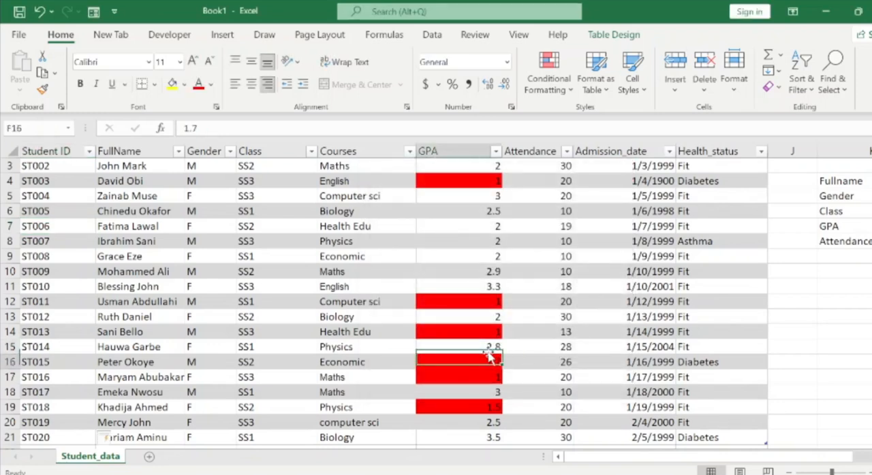
{"action": "key", "text": "Down"}
{"action": "key", "text": "Down"}
{"action": "key", "text": "Down"}
{"action": "key", "text": "Down"}
{"action": "key", "text": "Down"}
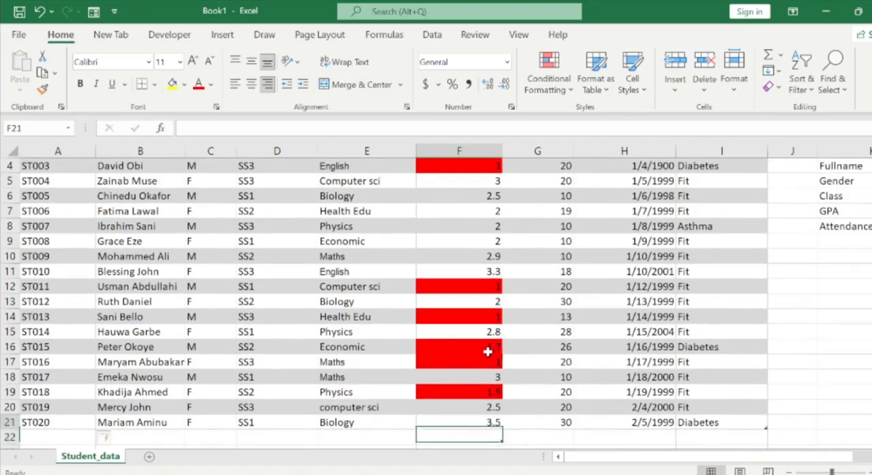
{"action": "key", "text": "Home"}
{"action": "key", "text": "ctrl+Up"}
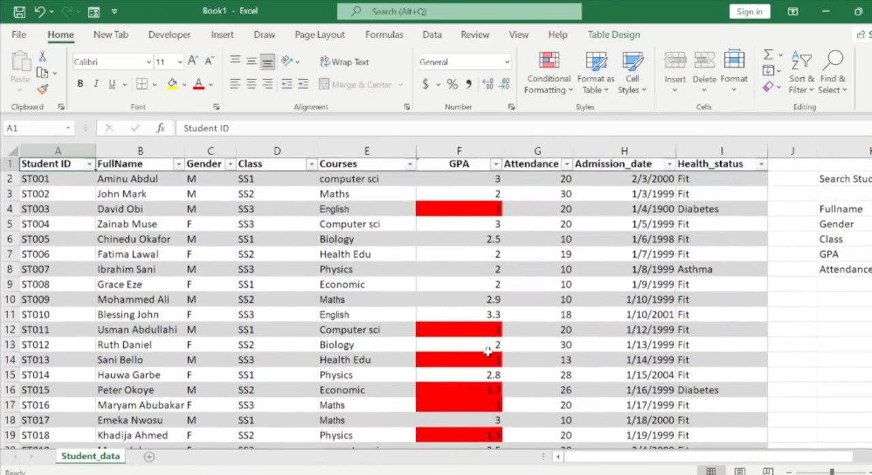
{"action": "key", "text": "ctrl+Down"}
{"action": "key", "text": "Right"}
{"action": "key", "text": "Right"}
{"action": "key", "text": "Right"}
{"action": "key", "text": "Right"}
{"action": "key", "text": "Right"}
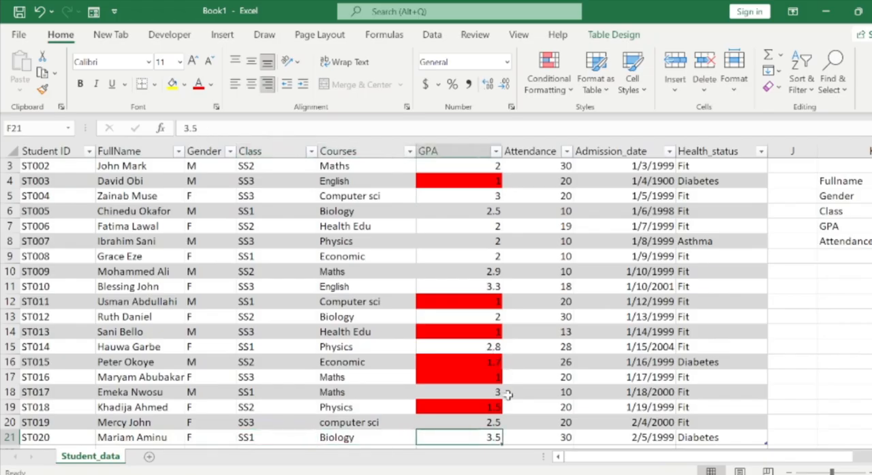
Test the GPA validation by trying to enter -2.0 in cell F21, and discard the entry.
{"action": "double_click", "coordinate": [495, 438]}
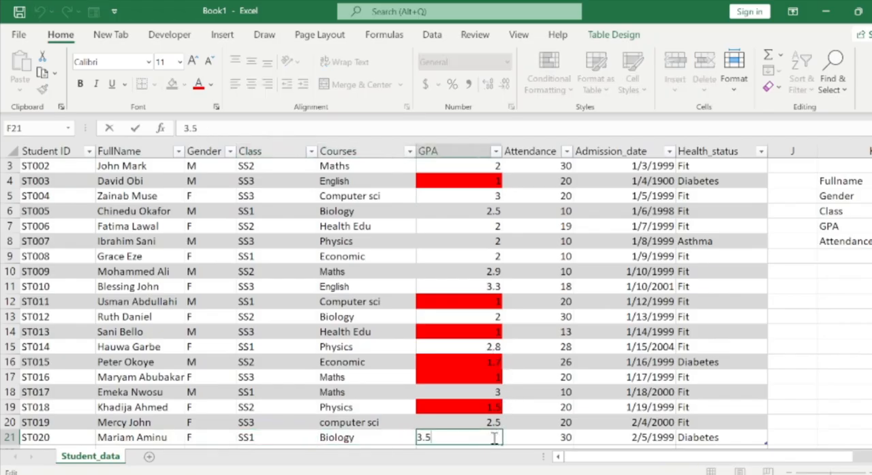
{"action": "key", "text": "BackSpace"}
{"action": "key", "text": "BackSpace"}
{"action": "key", "text": "BackSpace"}
{"action": "type", "text": "-"}
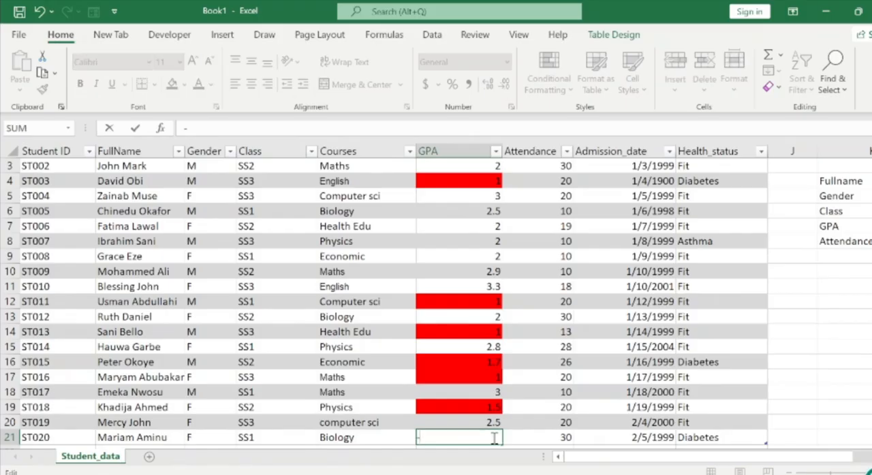
{"action": "type", "text": "2.0"}
{"action": "key", "text": "Return"}
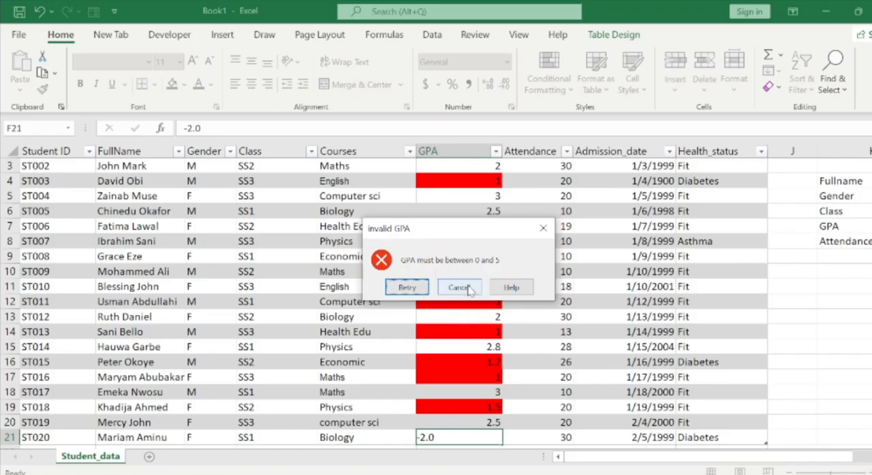
{"action": "left_click", "coordinate": [412, 289]}
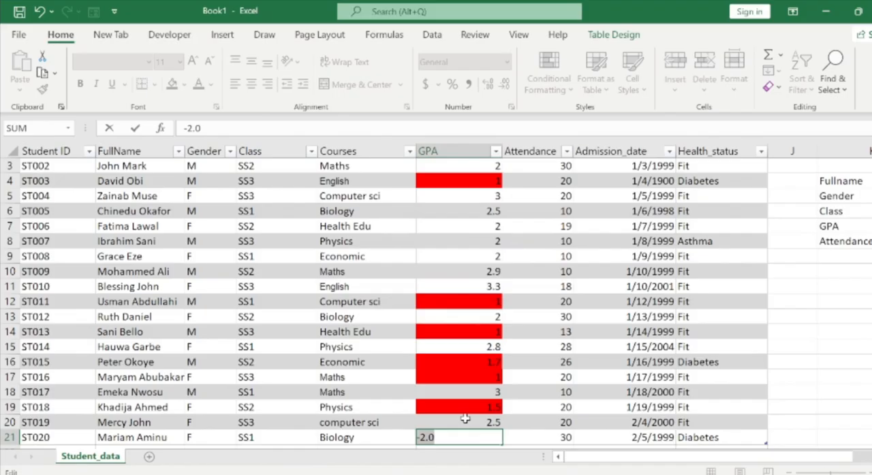
{"action": "key", "text": "Escape"}
Set the GPA in cell F21 to 4 and return to the first GPA value in F2.
{"action": "type", "text": "4"}
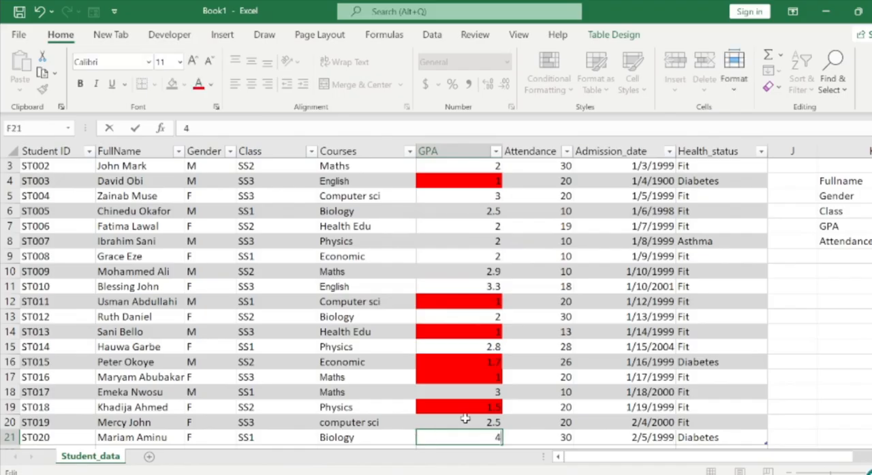
{"action": "key", "text": "Return"}
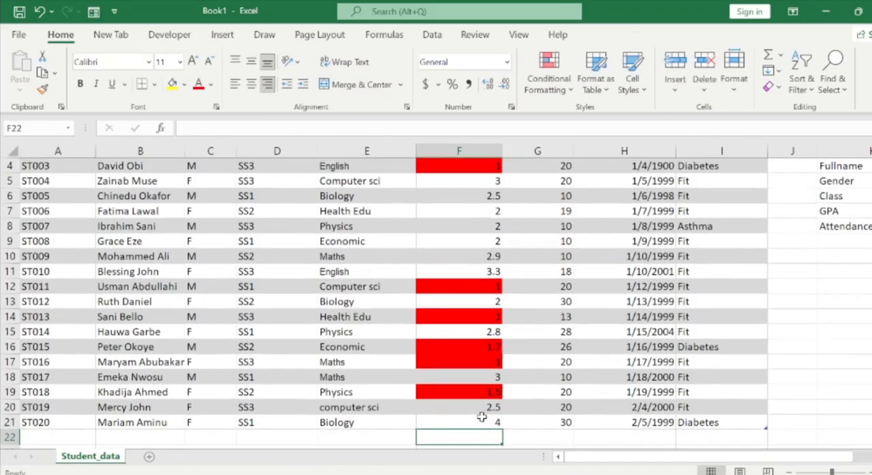
{"action": "key", "text": "Up"}
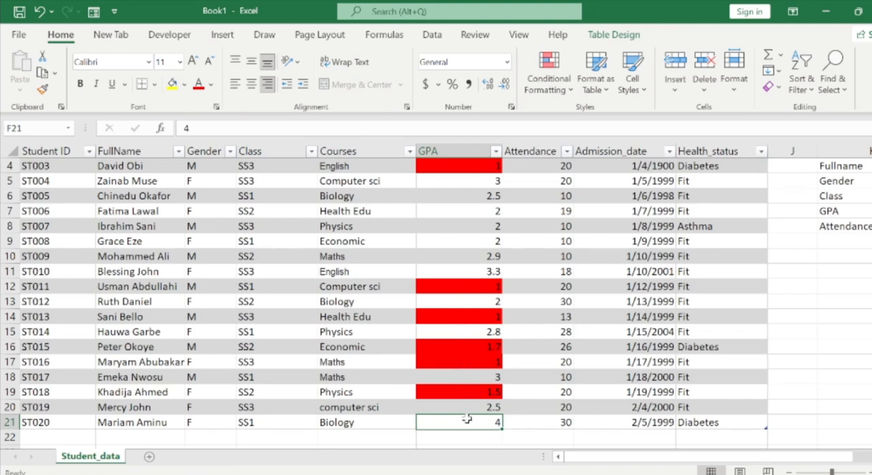
{"action": "key", "text": "ctrl+Up"}
{"action": "key", "text": "Down"}
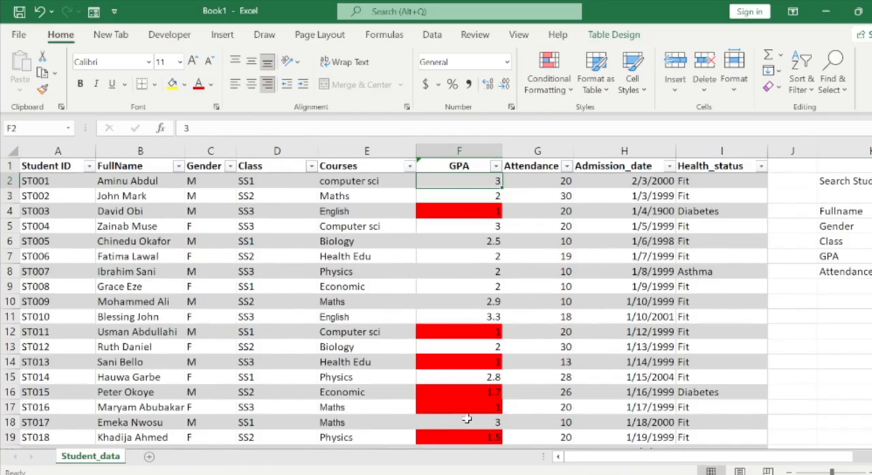
Move across from the student table to the Search Students ID label in K2.
{"action": "key", "text": "Right"}
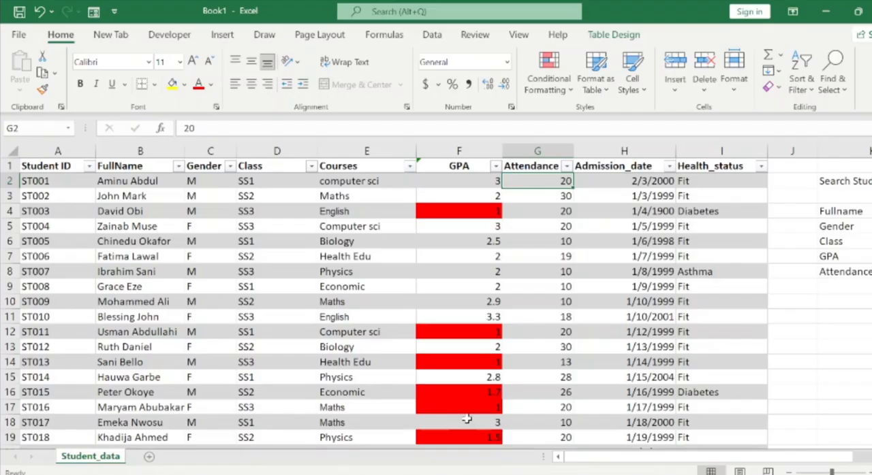
{"action": "key", "text": "Right"}
{"action": "key", "text": "Right"}
{"action": "key", "text": "Right"}
{"action": "key", "text": "Right"}
{"action": "key", "text": "Right"}
{"action": "key", "text": "Right"}
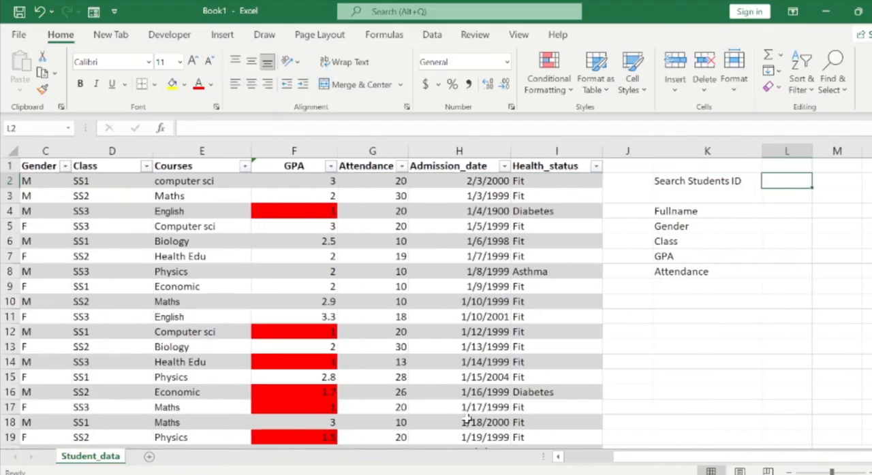
{"action": "key", "text": "Right"}
{"action": "key", "text": "Right"}
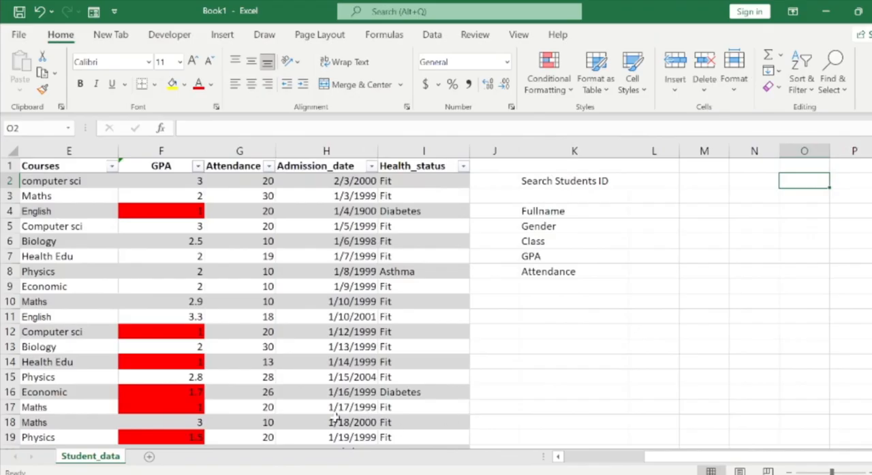
{"action": "left_click", "coordinate": [564, 217]}
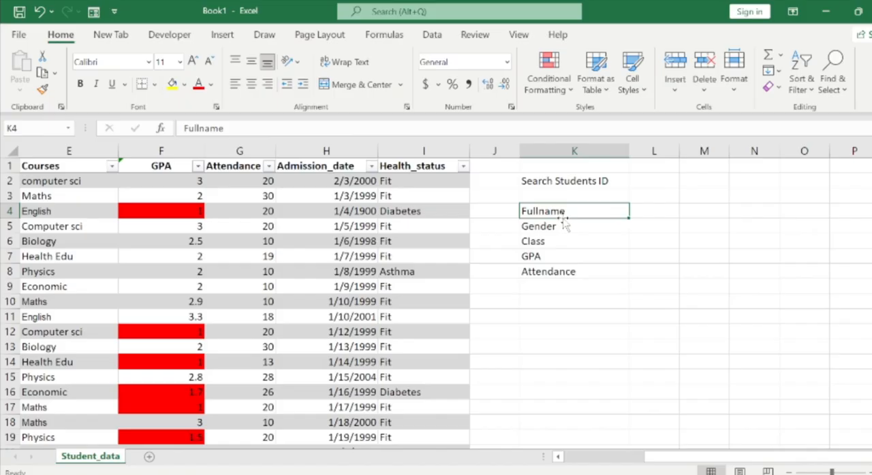
{"action": "left_click", "coordinate": [590, 181]}
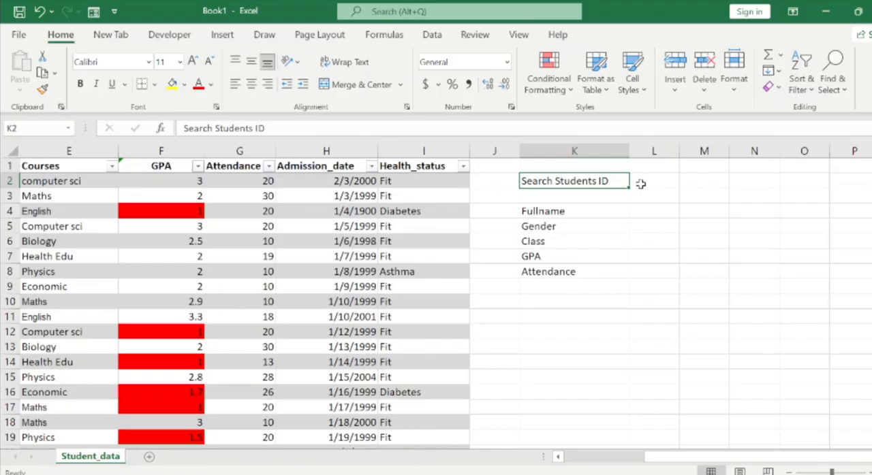
Review the lookup labels Fullname, Gender, Class, GPA and Attendance in column K and the search ID cell L2.
{"action": "left_click", "coordinate": [576, 225]}
{"action": "key", "text": "Up"}
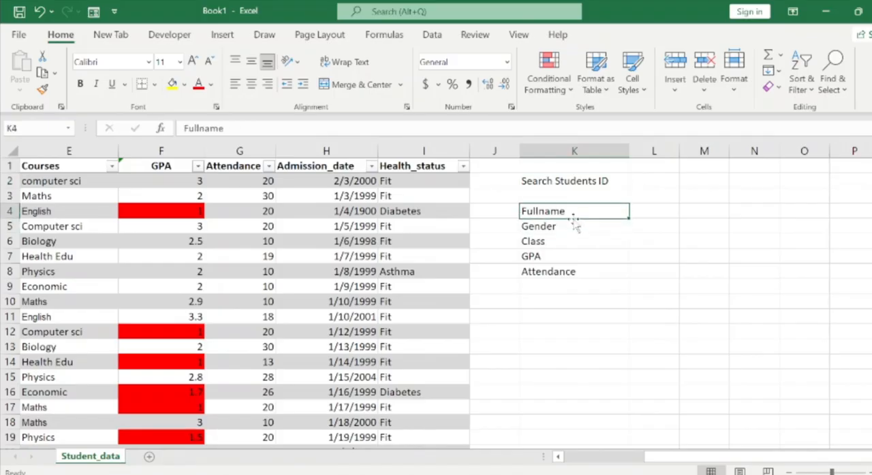
{"action": "key", "text": "Left"}
{"action": "left_click", "coordinate": [573, 217]}
{"action": "left_click", "coordinate": [565, 227]}
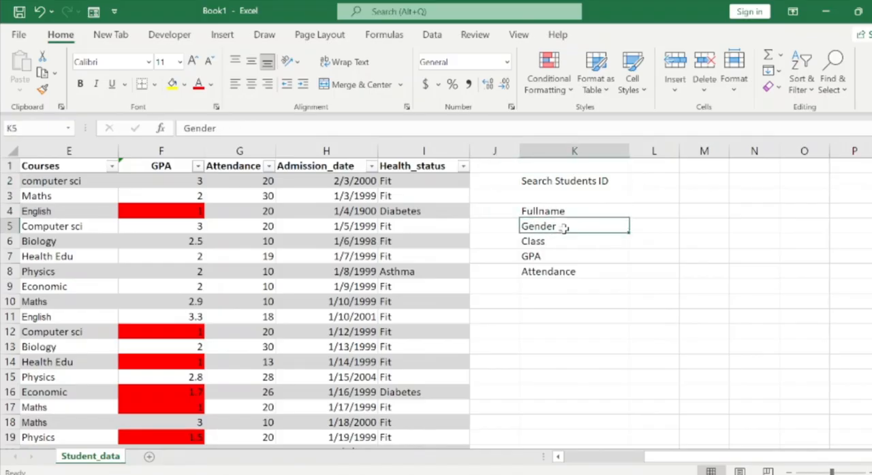
{"action": "left_click", "coordinate": [562, 239]}
{"action": "left_click", "coordinate": [552, 258]}
{"action": "left_click", "coordinate": [561, 272]}
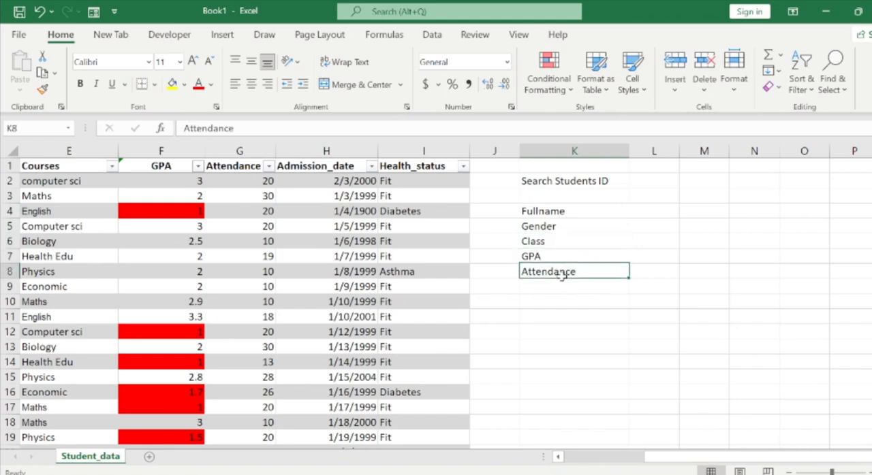
{"action": "left_click", "coordinate": [662, 200]}
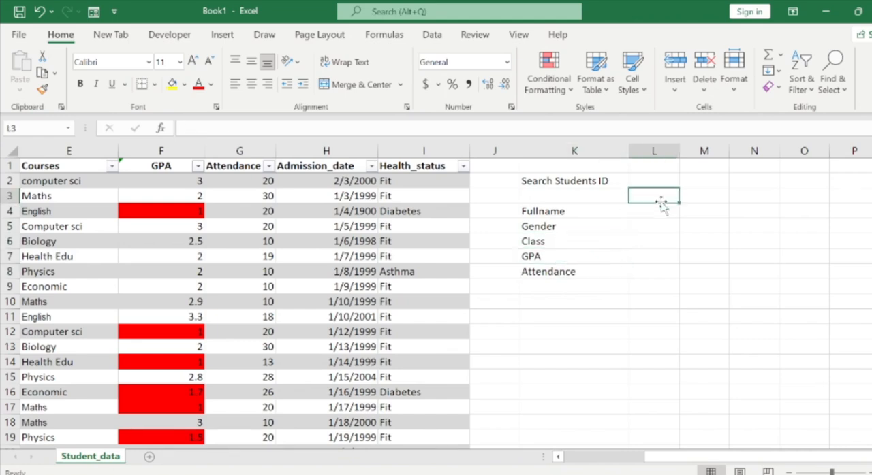
{"action": "left_click", "coordinate": [636, 181]}
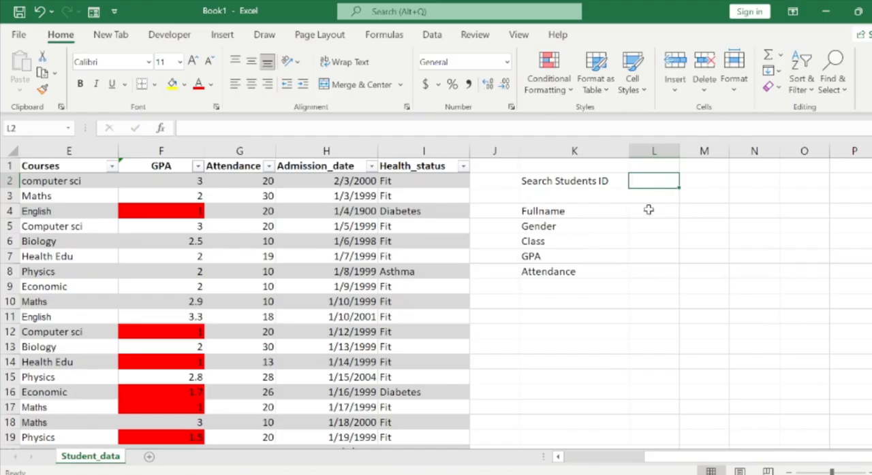
Examine row 4 from the Fullname result cell L4 back through the student table and across again.
{"action": "left_click", "coordinate": [588, 215]}
{"action": "key", "text": "Right"}
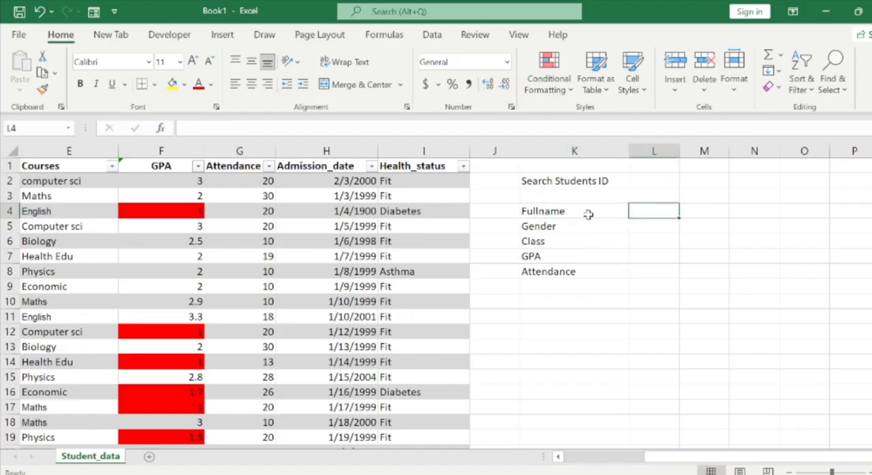
{"action": "key", "text": "Left"}
{"action": "key", "text": "Left"}
{"action": "key", "text": "Left"}
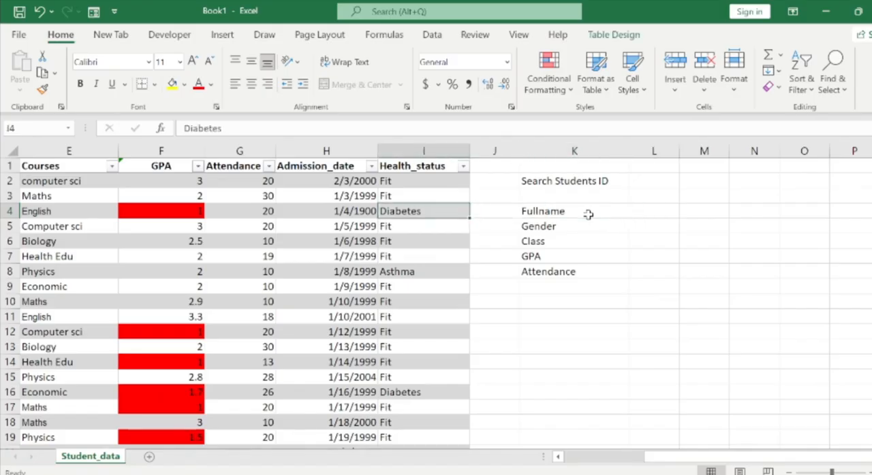
{"action": "key", "text": "Home"}
{"action": "key", "text": "Right"}
{"action": "key", "text": "Right"}
{"action": "key", "text": "Right"}
{"action": "key", "text": "Right"}
{"action": "key", "text": "Right"}
{"action": "key", "text": "Right"}
{"action": "key", "text": "Right"}
{"action": "key", "text": "Right"}
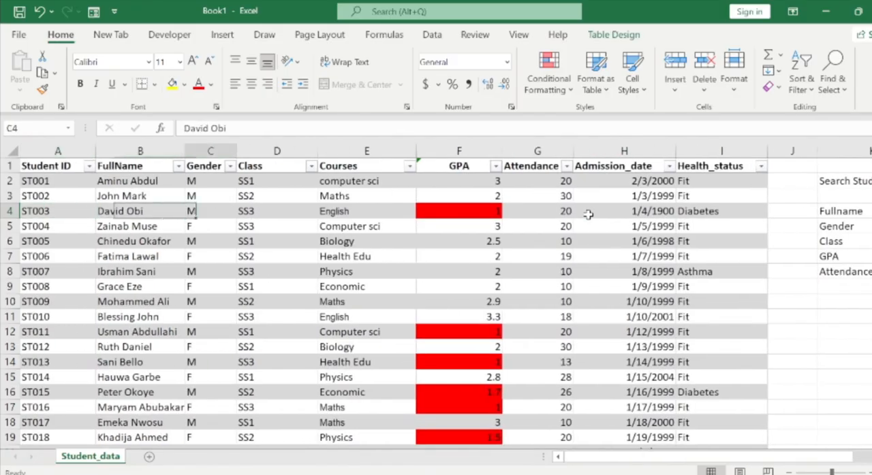
{"action": "key", "text": "Right"}
{"action": "key", "text": "Right"}
{"action": "key", "text": "Right"}
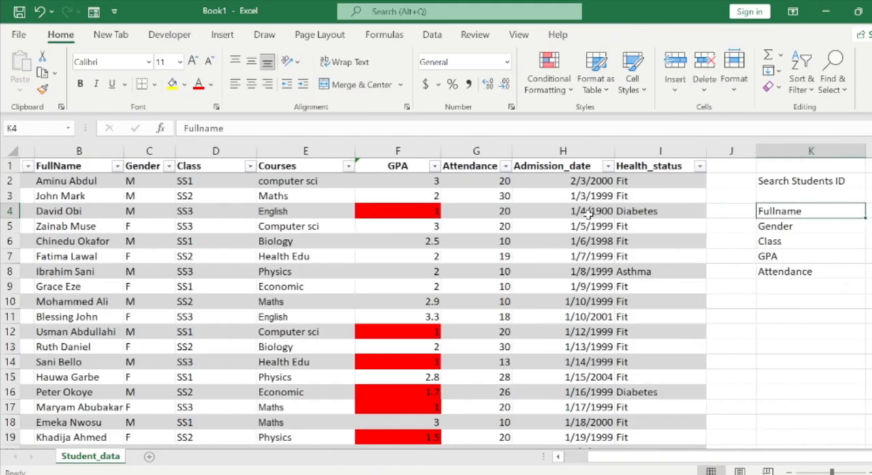
{"action": "key", "text": "Right"}
{"action": "key", "text": "Right"}
{"action": "key", "text": "Right"}
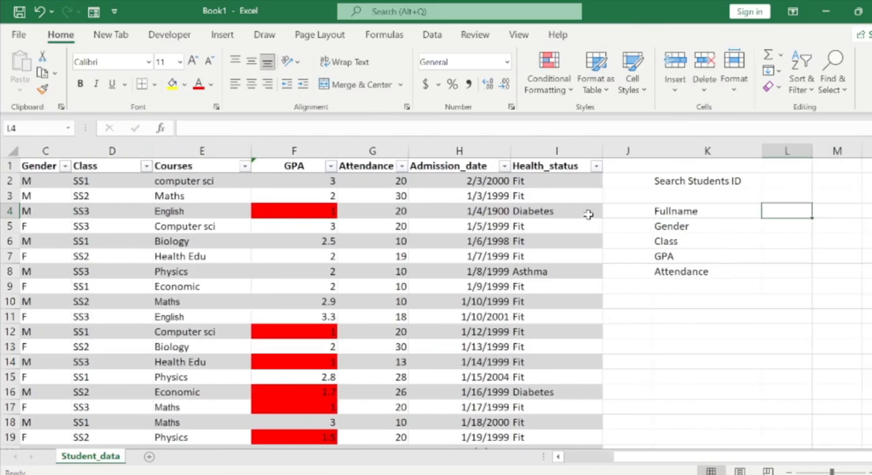
Examine the Student ID column's extent and the table's header row, then return to cell L4.
{"action": "key", "text": "Home"}
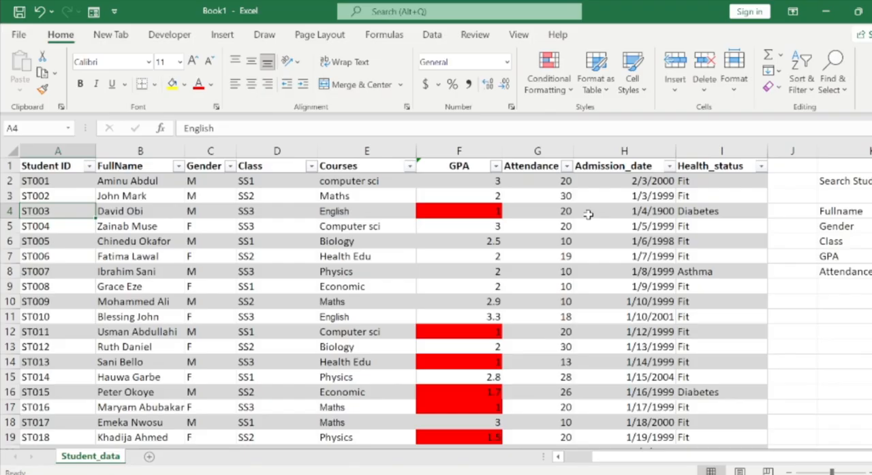
{"action": "key", "text": "ctrl+Down"}
{"action": "key", "text": "ctrl+Up"}
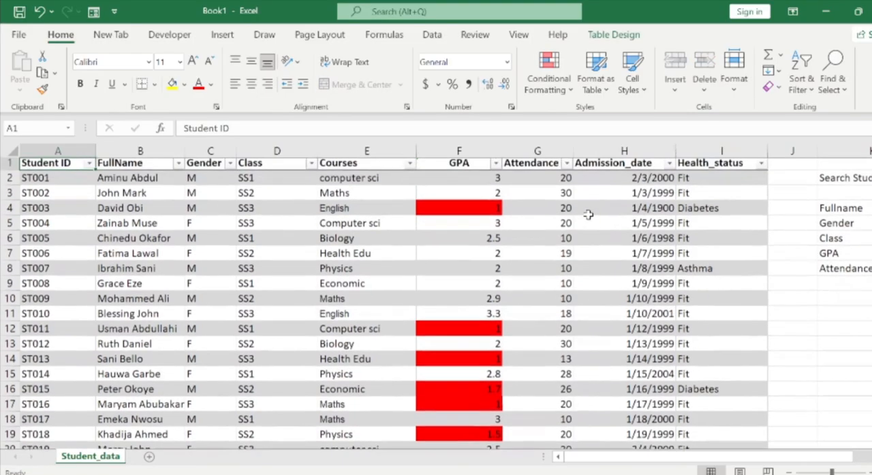
{"action": "key", "text": "Right"}
{"action": "key", "text": "Right"}
{"action": "key", "text": "Right"}
{"action": "key", "text": "Right"}
{"action": "key", "text": "Right"}
{"action": "key", "text": "Right"}
{"action": "key", "text": "Right"}
{"action": "key", "text": "Right"}
{"action": "key", "text": "Right"}
{"action": "key", "text": "Right"}
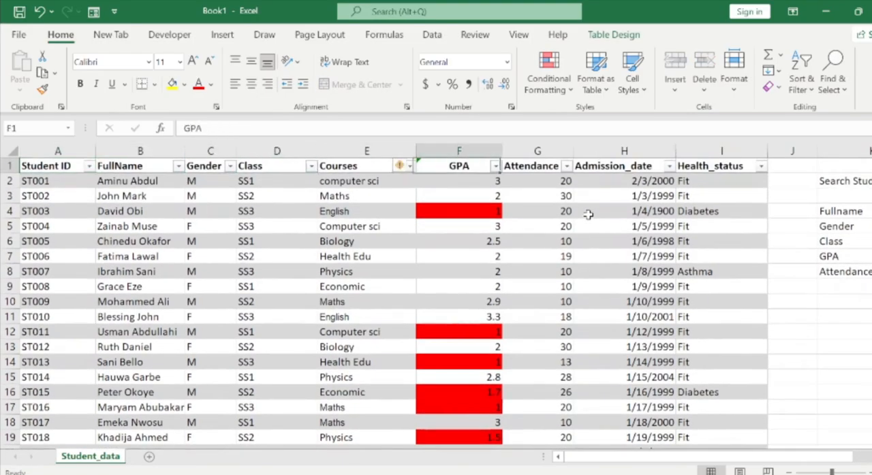
{"action": "key", "text": "Right"}
{"action": "key", "text": "Right"}
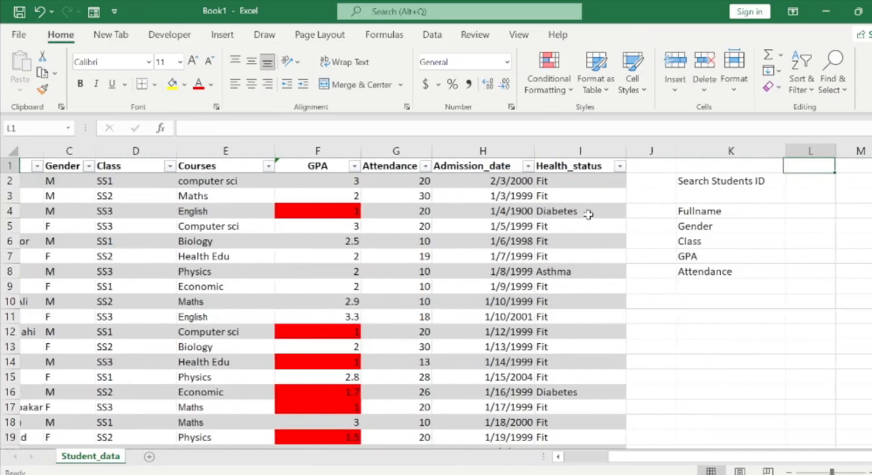
{"action": "key", "text": "Down"}
{"action": "key", "text": "Down"}
{"action": "key", "text": "Down"}
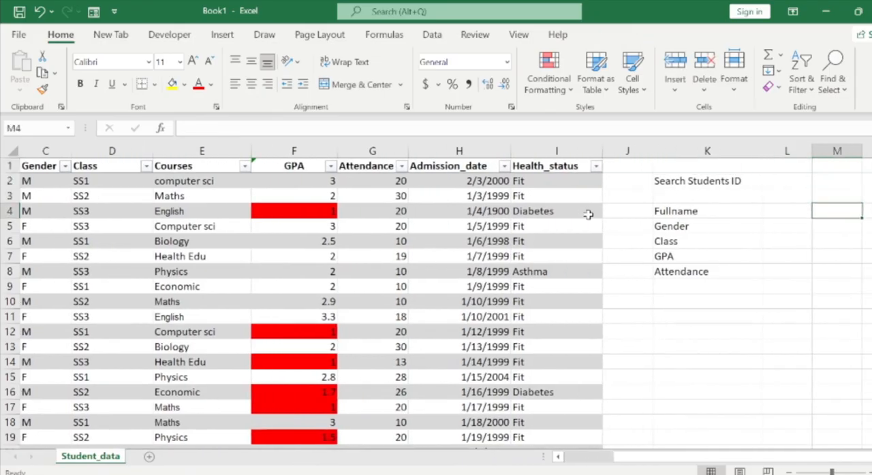
{"action": "key", "text": "Left"}
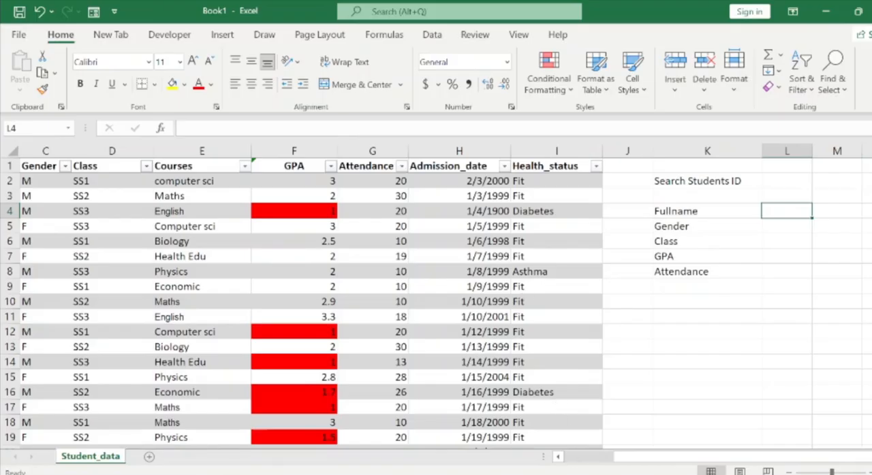
Switch to the Student_SIS_Project.xlsx workbook and examine the Class and Gender VLOOKUP formulas in K6 and K5.
{"action": "left_click", "coordinate": [532, 436]}
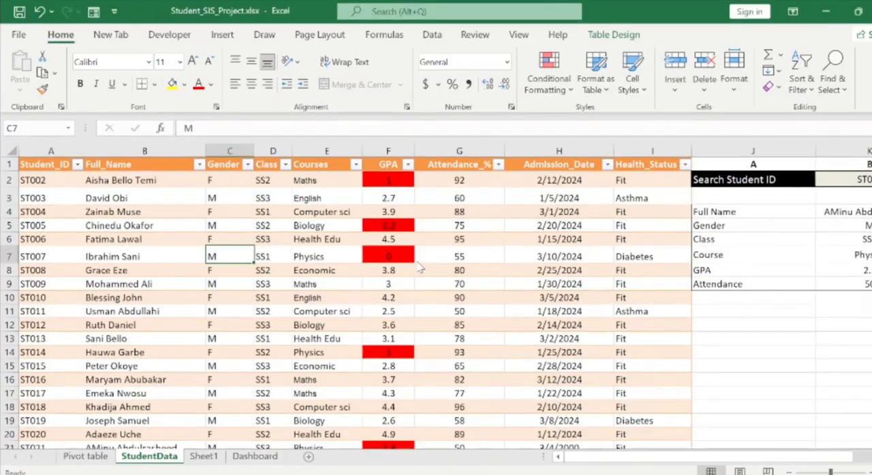
{"action": "key", "text": "Right"}
{"action": "key", "text": "Right"}
{"action": "key", "text": "Right"}
{"action": "key", "text": "Right"}
{"action": "key", "text": "Up"}
{"action": "key", "text": "Right"}
{"action": "key", "text": "Right"}
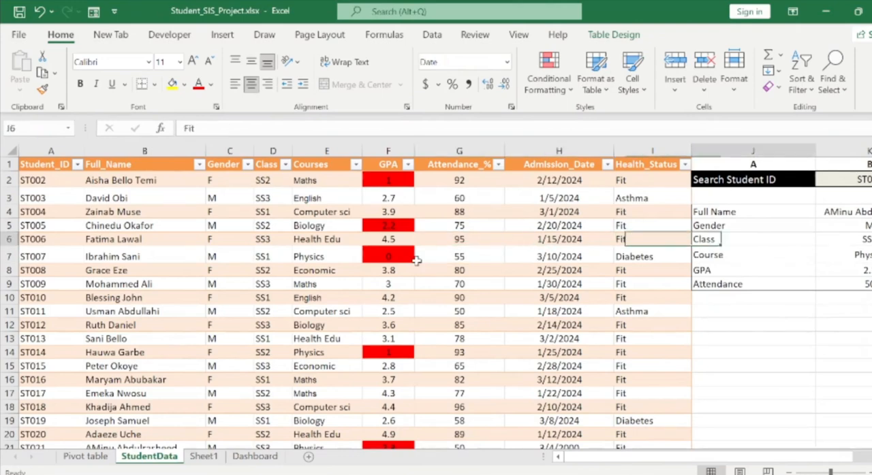
{"action": "key", "text": "Right"}
{"action": "key", "text": "Right"}
{"action": "key", "text": "Left"}
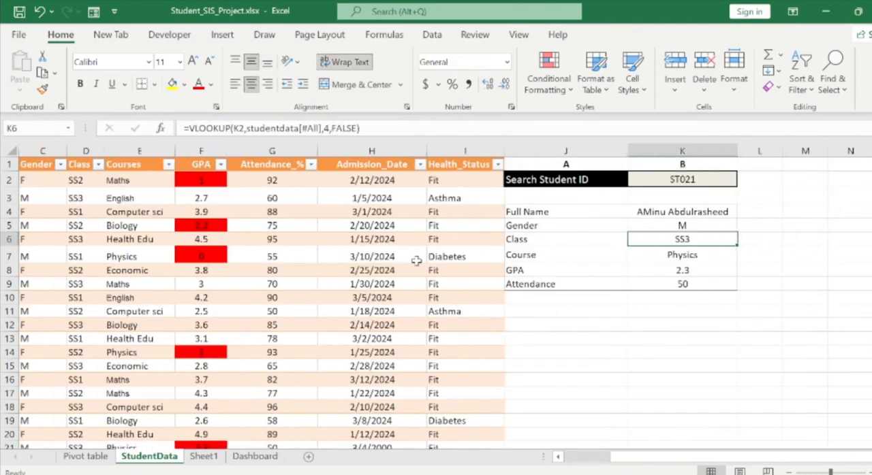
{"action": "key", "text": "Up"}
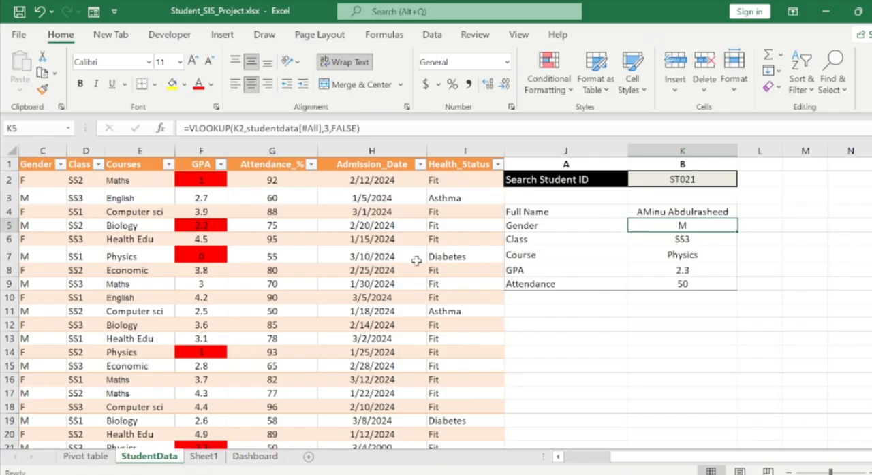
Examine the reference student table from its Student_ID header down to the last record and back.
{"action": "key", "text": "Left"}
{"action": "key", "text": "Left"}
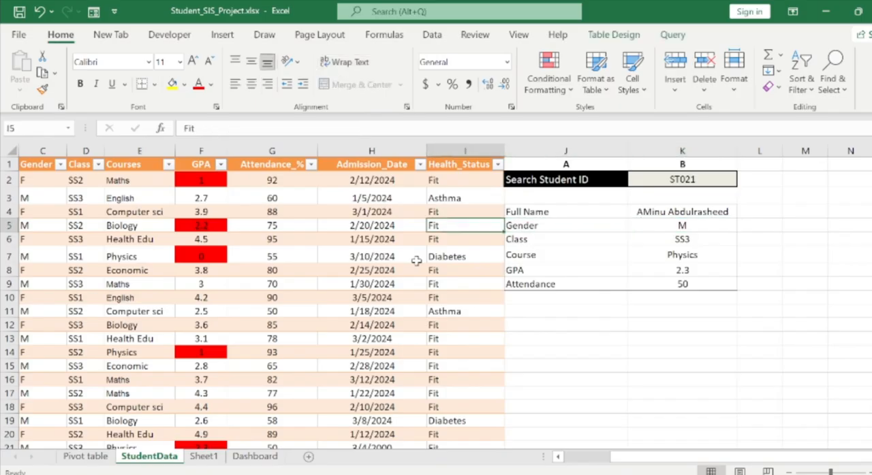
{"action": "key", "text": "Left"}
{"action": "key", "text": "ctrl+Left"}
{"action": "key", "text": "ctrl+Down"}
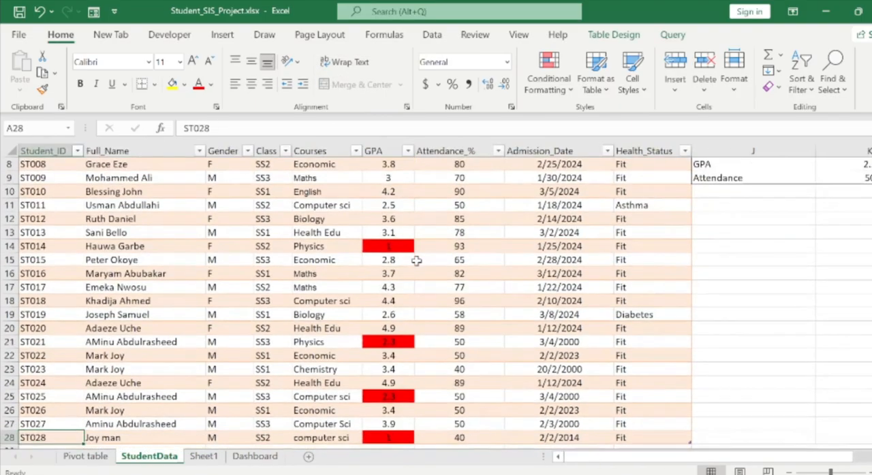
{"action": "key", "text": "ctrl+Up"}
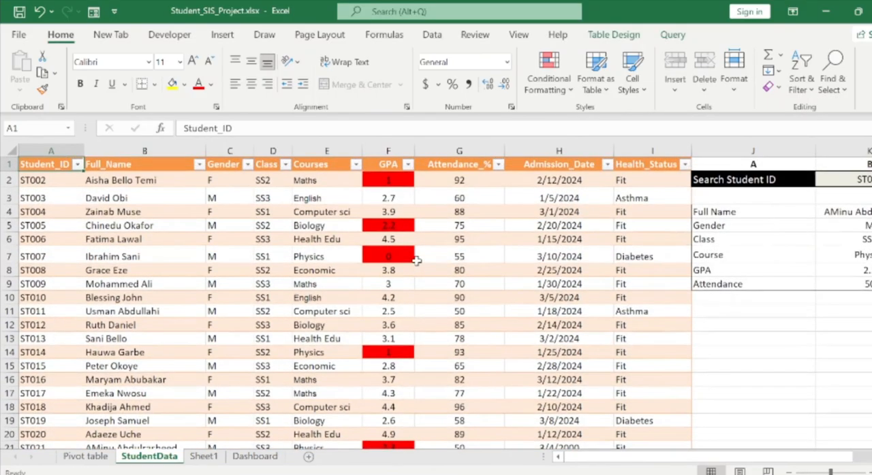
{"action": "key", "text": "ctrl+Down"}
{"action": "key", "text": "ctrl+Up"}
{"action": "left_click", "coordinate": [523, 256]}
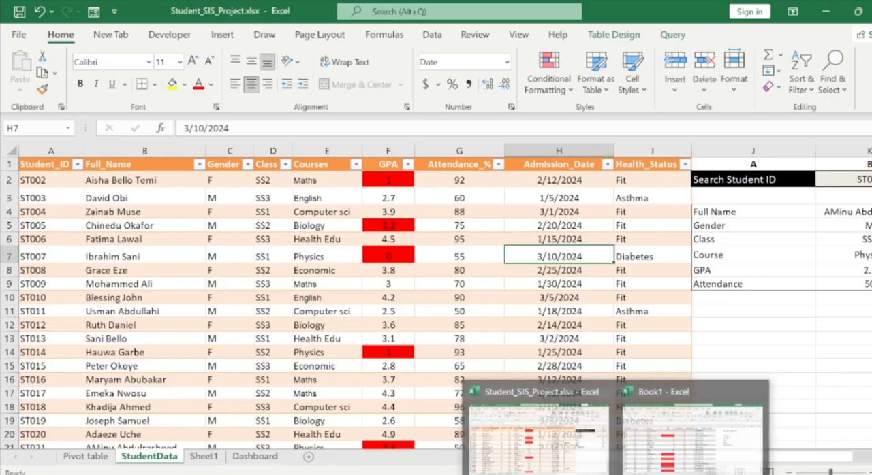
Switch back to the Book1 workbook and move along the header row past the student table.
{"action": "left_click", "coordinate": [664, 466]}
{"action": "left_click", "coordinate": [428, 357]}
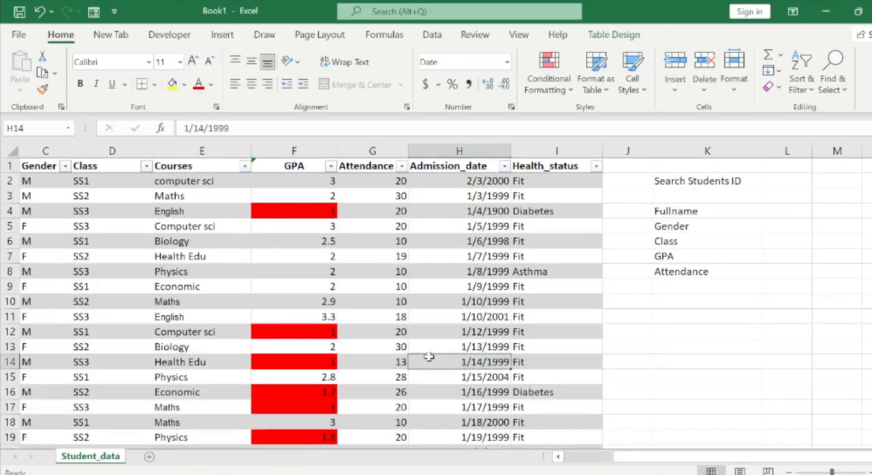
{"action": "key", "text": "ctrl+Down"}
{"action": "key", "text": "ctrl+Up"}
{"action": "key", "text": "Right"}
{"action": "key", "text": "Right"}
{"action": "key", "text": "Right"}
{"action": "key", "text": "Right"}
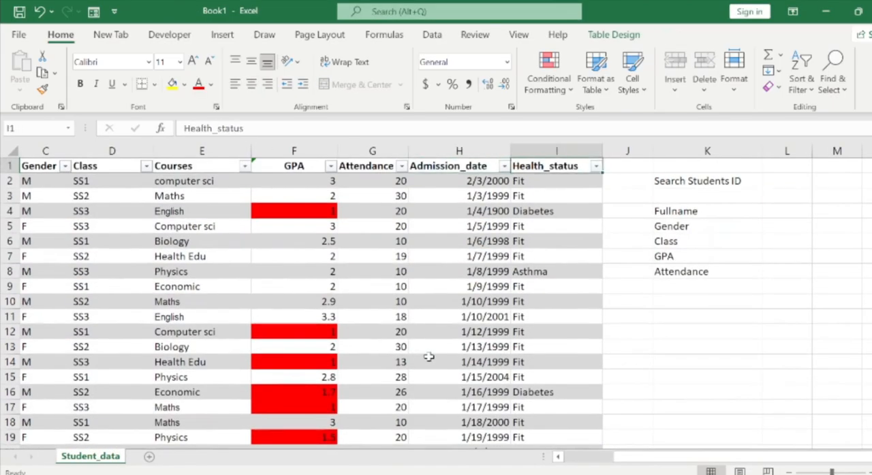
{"action": "key", "text": "Right"}
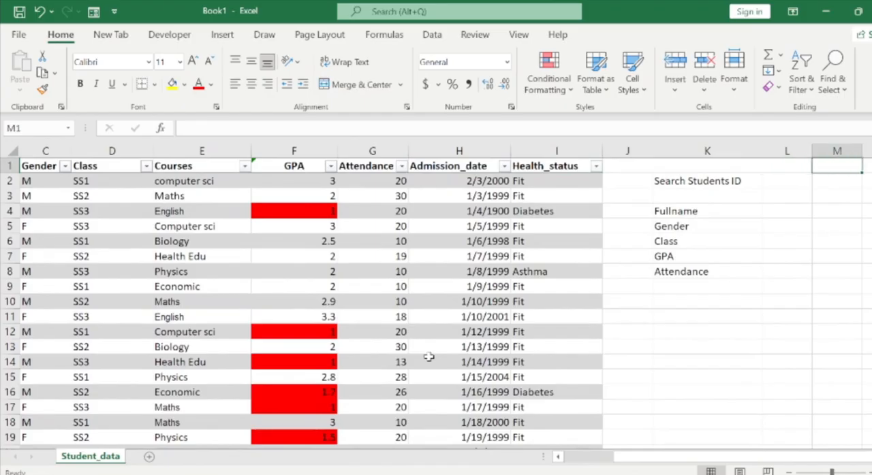
Start a VLOOKUP formula in the Fullname cell L4 with the search cell L2 as its lookup value.
{"action": "key", "text": "Left"}
{"action": "key", "text": "Down"}
{"action": "key", "text": "Down"}
{"action": "key", "text": "Down"}
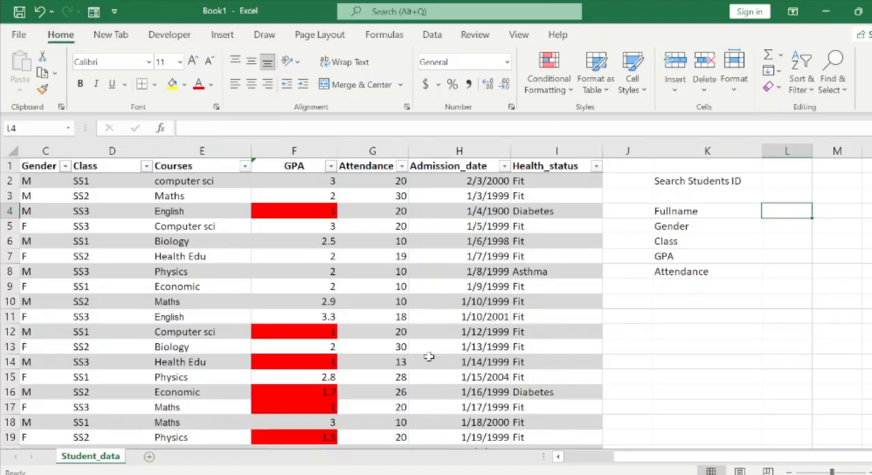
{"action": "type", "text": "=v"}
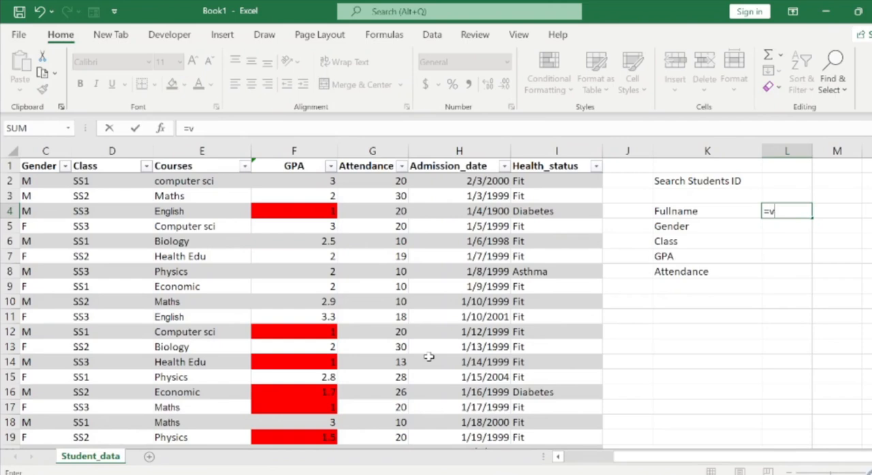
{"action": "type", "text": "l"}
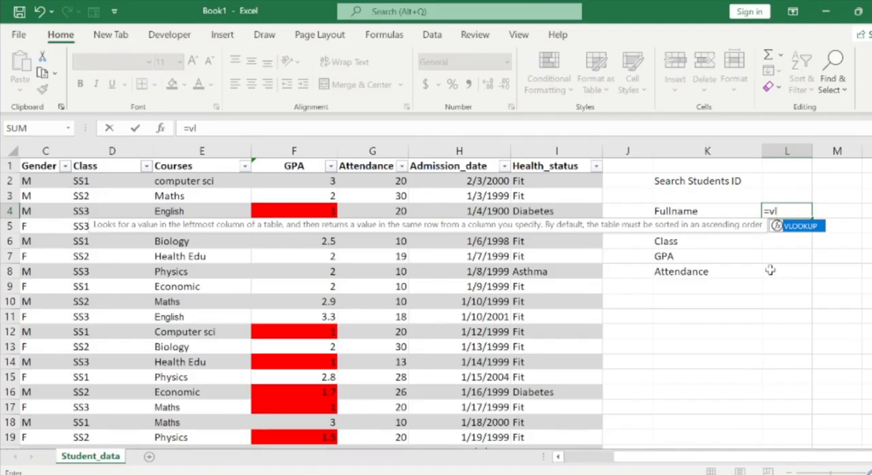
{"action": "key", "text": "Tab"}
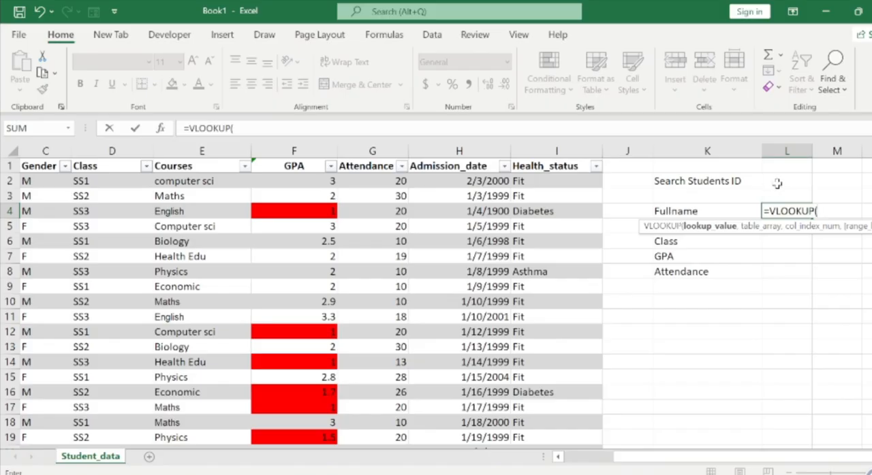
{"action": "left_click", "coordinate": [777, 183]}
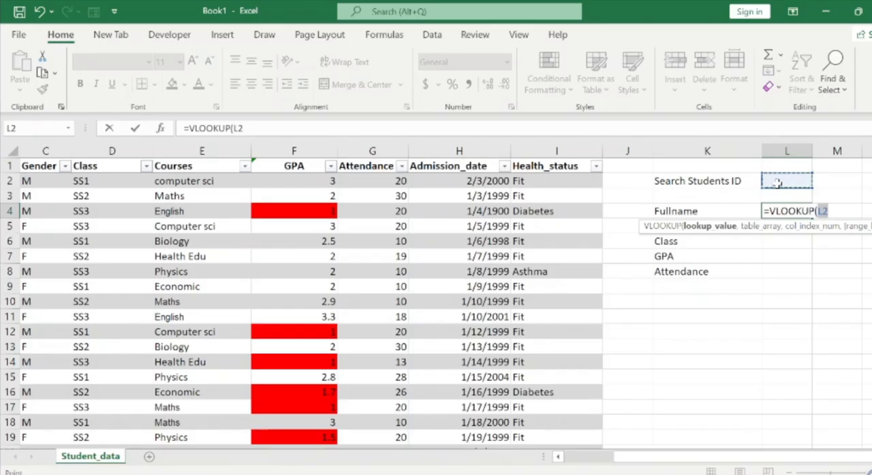
{"action": "type", "text": ","}
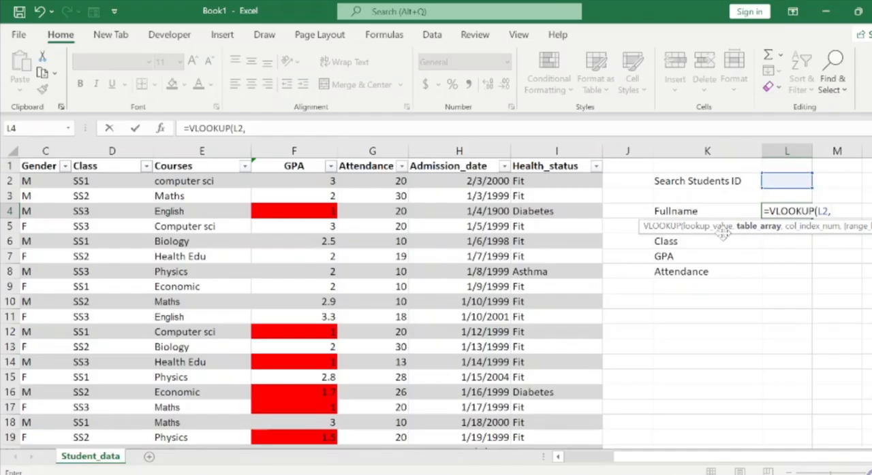
Set the Fullname lookup's table array to the whole student table with headers, Students[#All].
{"action": "left_click", "coordinate": [235, 181]}
{"action": "key", "text": "ctrl+Left"}
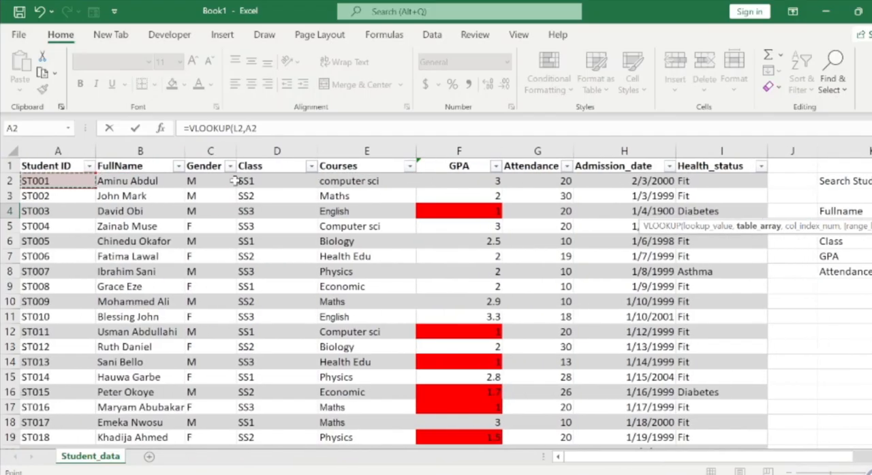
{"action": "key", "text": "ctrl+Up"}
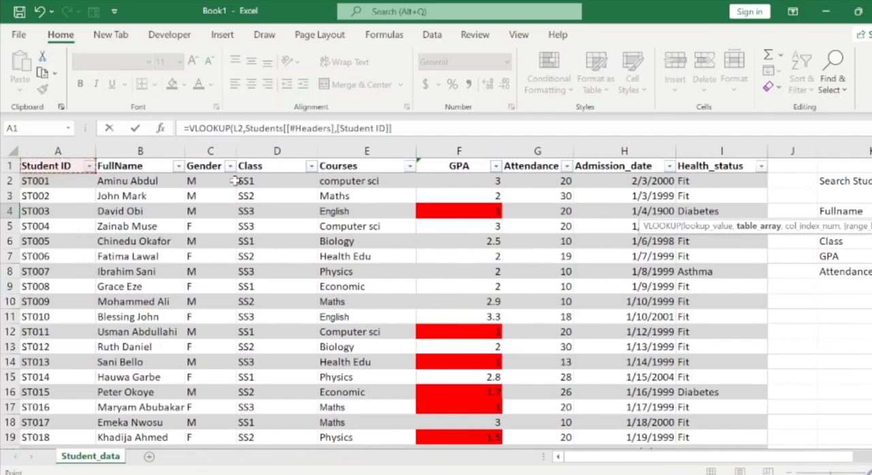
{"action": "key", "text": "shift+Right"}
{"action": "key", "text": "shift+Right"}
{"action": "key", "text": "shift+Right"}
{"action": "key", "text": "shift+Right"}
{"action": "key", "text": "shift+Right"}
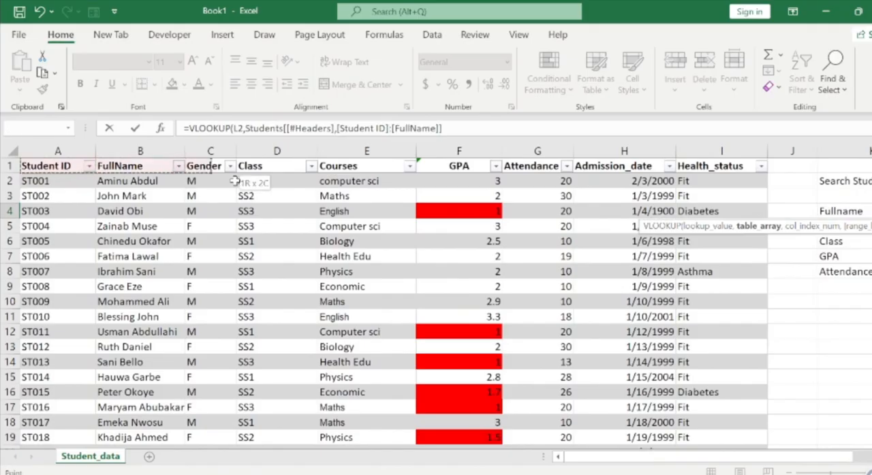
{"action": "key", "text": "shift+Right"}
{"action": "key", "text": "shift+Right"}
{"action": "key", "text": "shift+Right"}
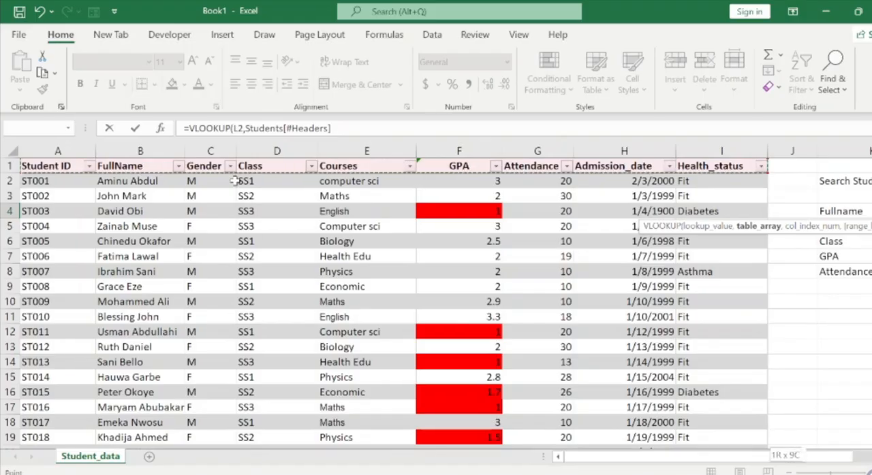
{"action": "key", "text": "ctrl+shift+Down"}
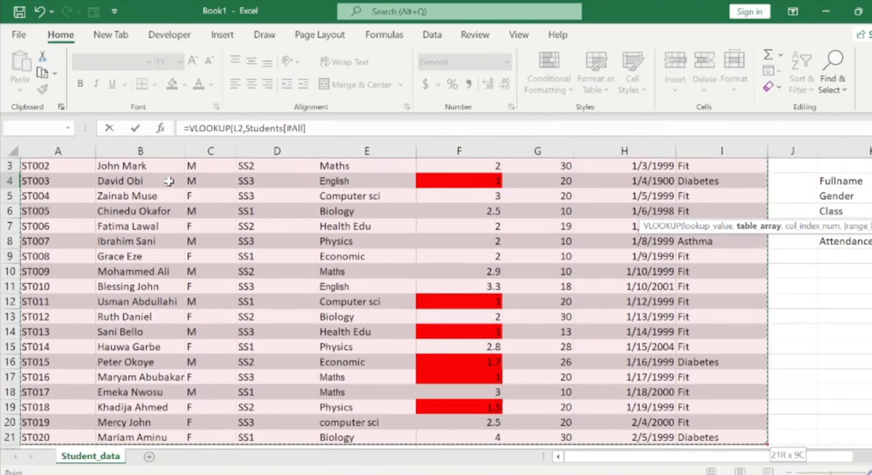
Complete the Fullname VLOOKUP with column index 2 and FALSE for an exact match.
{"action": "left_click", "coordinate": [312, 132]}
{"action": "type", "text": ",2"}
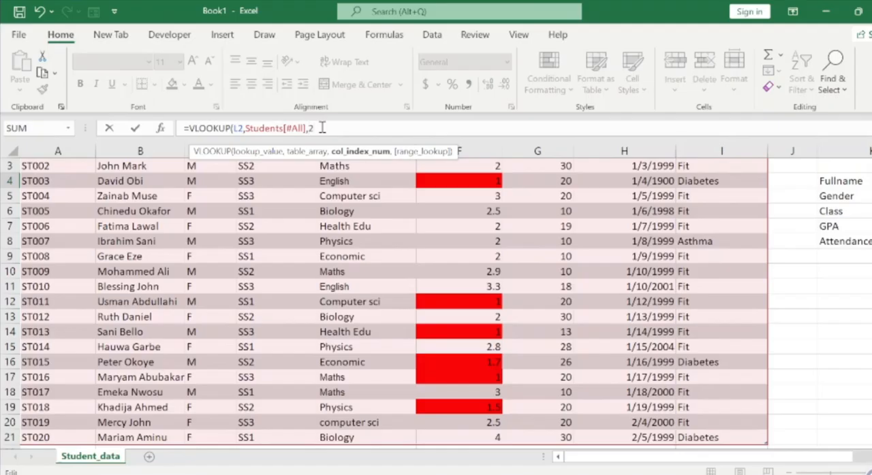
{"action": "type", "text": ","}
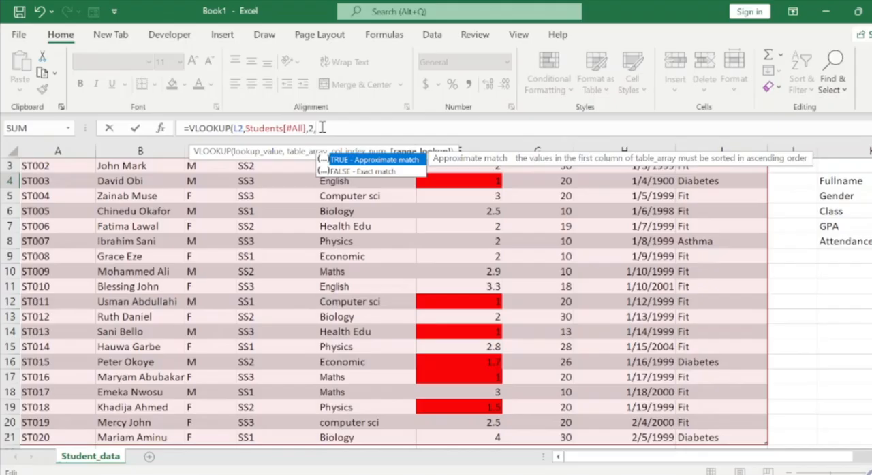
{"action": "key", "text": "Down"}
{"action": "key", "text": "Tab"}
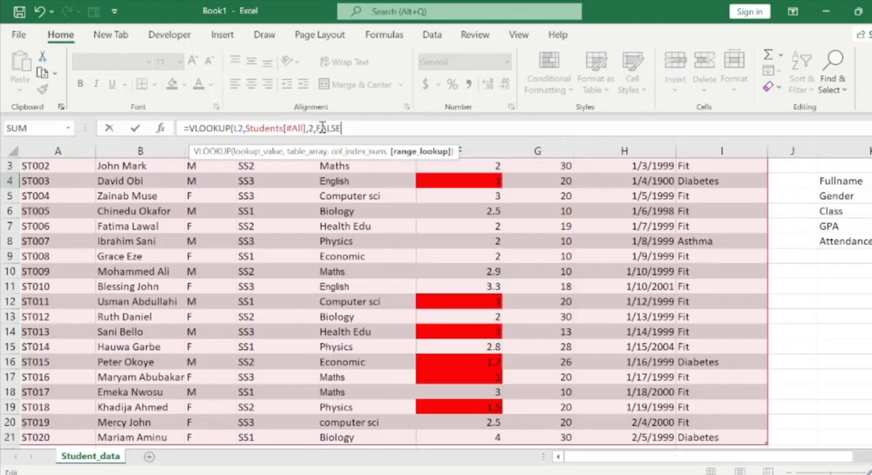
{"action": "type", "text": ")"}
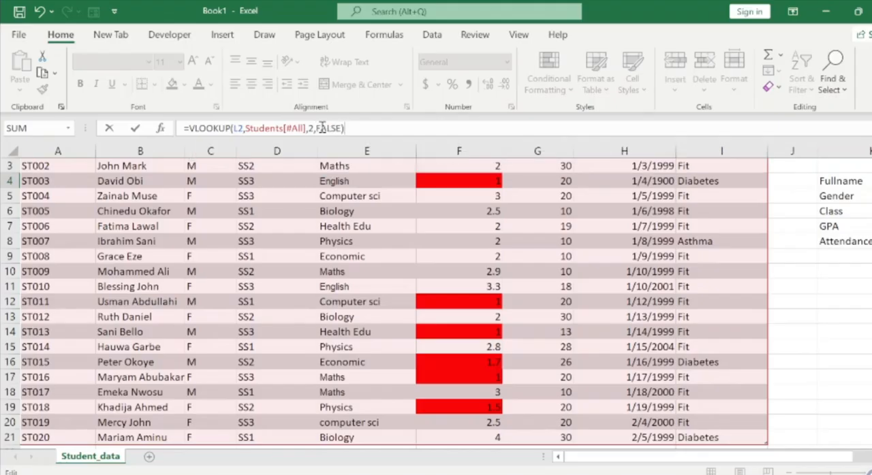
{"action": "key", "text": "Return"}
{"action": "key", "text": "Right"}
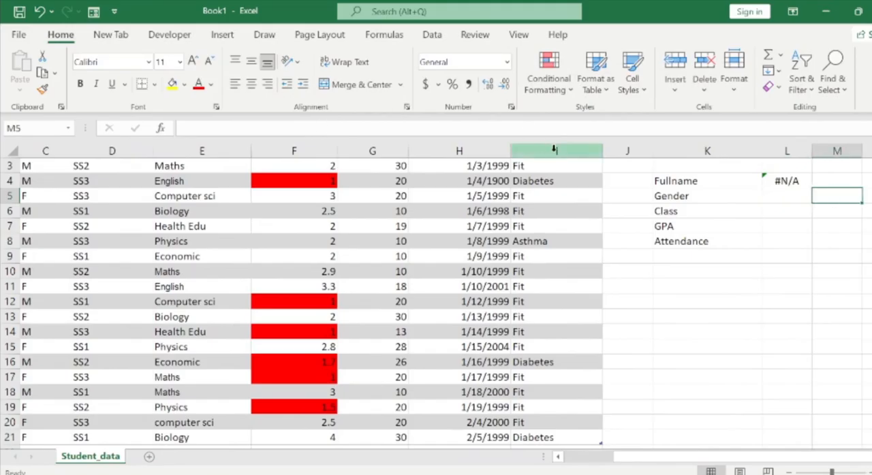
Inspect the Fullname formula in L4 and return to the Search Students ID cell L2.
{"action": "left_click", "coordinate": [733, 179]}
{"action": "key", "text": "Right"}
{"action": "key", "text": "Right"}
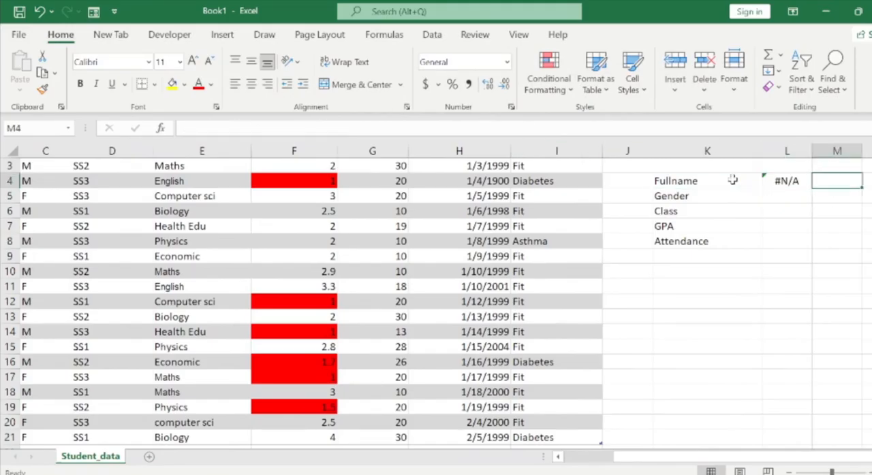
{"action": "key", "text": "Right"}
{"action": "key", "text": "Left"}
{"action": "key", "text": "Left"}
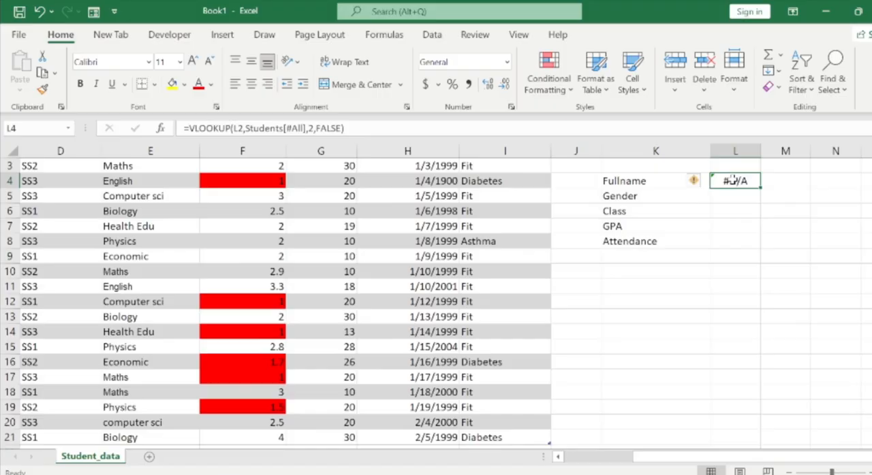
{"action": "scroll", "coordinate": [732, 180], "scroll_direction": "up", "scroll_amount": 1}
{"action": "left_click", "coordinate": [732, 180]}
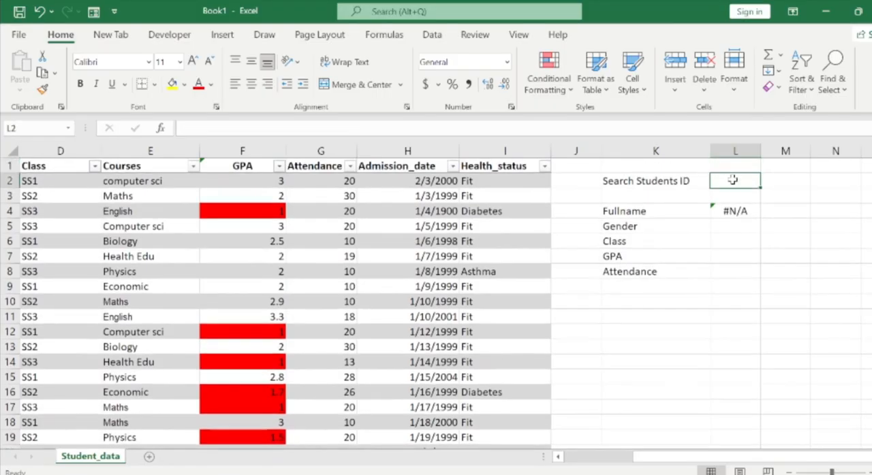
Examine the first student record from its Student ID across the row and return to cell L2.
{"action": "key", "text": "ctrl+Left"}
{"action": "key", "text": "ctrl+Left"}
{"action": "key", "text": "ctrl+Left"}
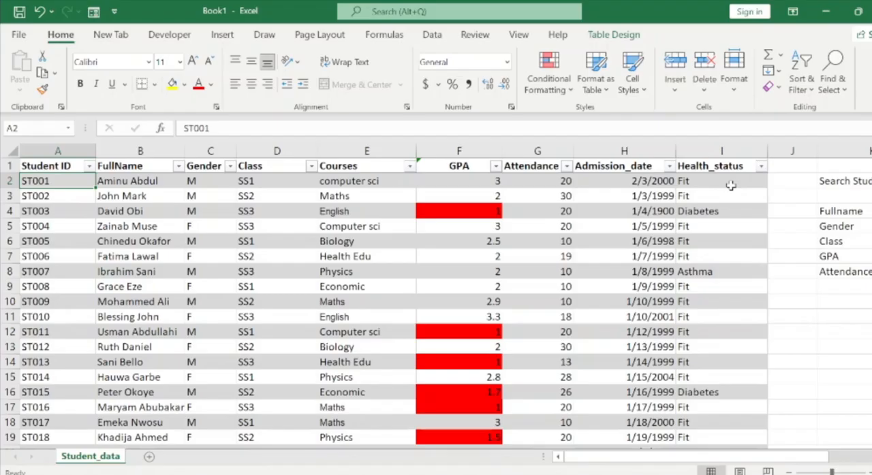
{"action": "key", "text": "Right"}
{"action": "key", "text": "Right"}
{"action": "key", "text": "Right"}
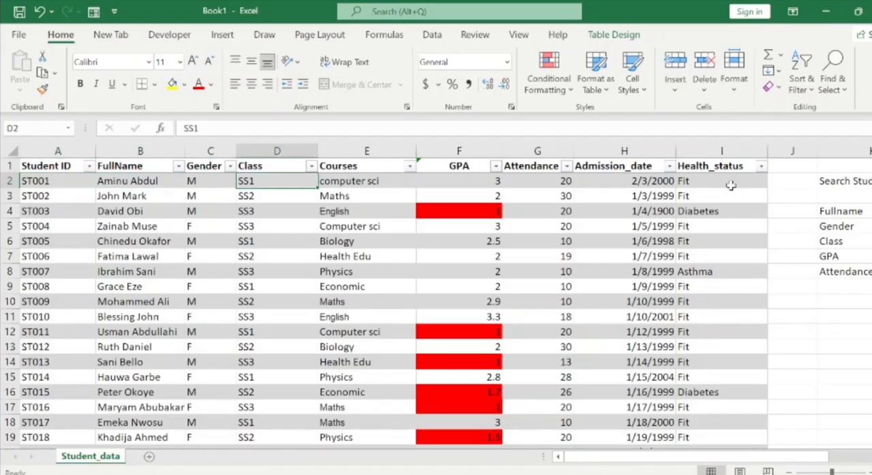
{"action": "key", "text": "Right"}
{"action": "key", "text": "Right"}
{"action": "key", "text": "Right"}
{"action": "key", "text": "Right"}
{"action": "key", "text": "Right"}
{"action": "key", "text": "Right"}
{"action": "key", "text": "Right"}
{"action": "key", "text": "Right"}
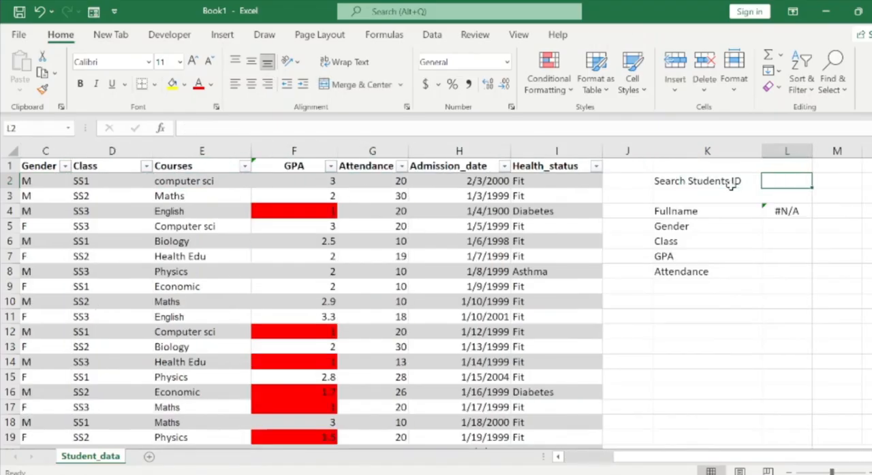
Enter the first record's student ID in search cell L2 and widen column L to fit the looked-up full name.
{"action": "double_click", "coordinate": [773, 181]}
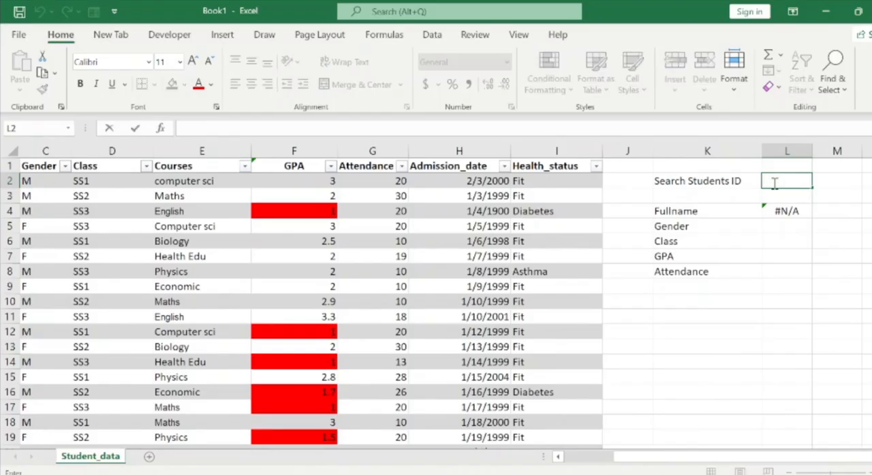
{"action": "type", "text": "ST001"}
{"action": "key", "text": "Return"}
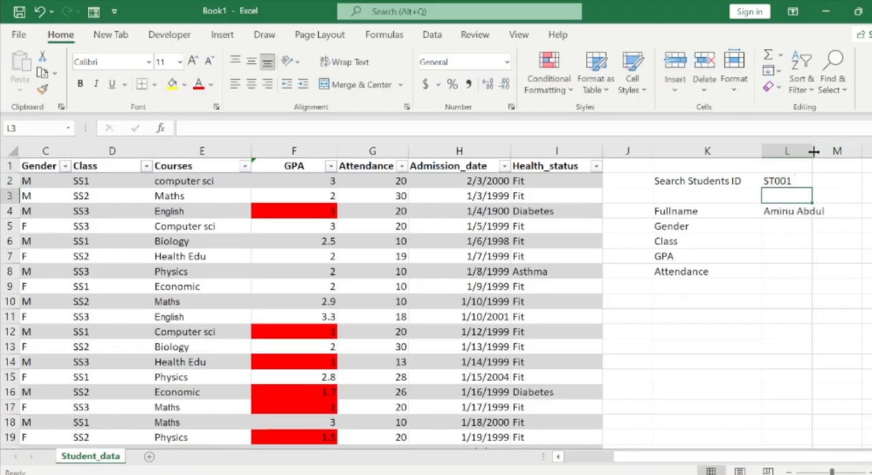
{"action": "left_click_drag", "start_coordinate": [813, 152], "coordinate": [832, 151]}
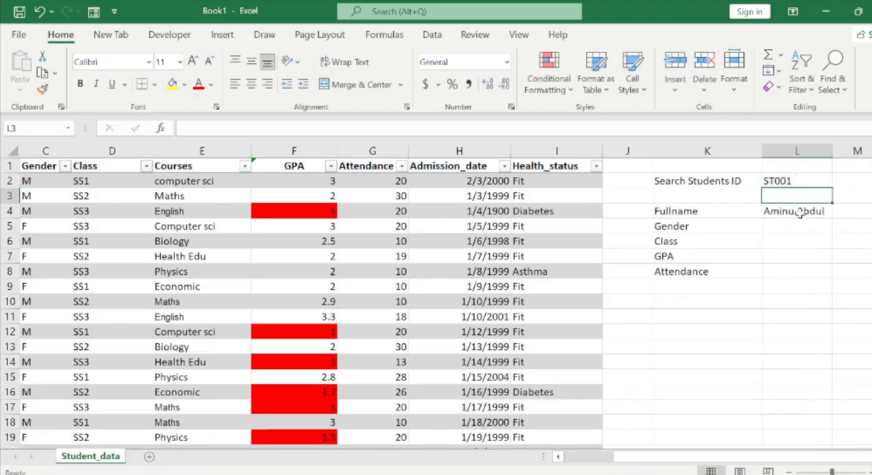
{"action": "left_click", "coordinate": [800, 213]}
Start a VLOOKUP formula in the Gender cell L5 with L2 as its lookup value.
{"action": "left_click", "coordinate": [775, 225]}
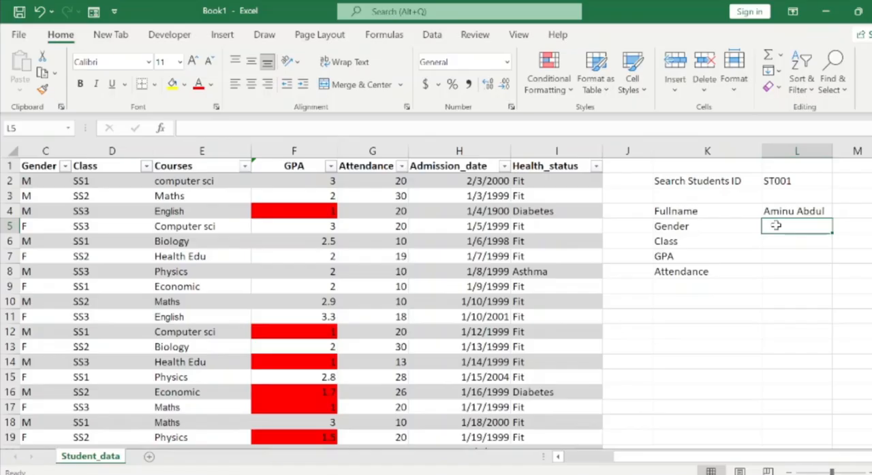
{"action": "type", "text": "=vlo"}
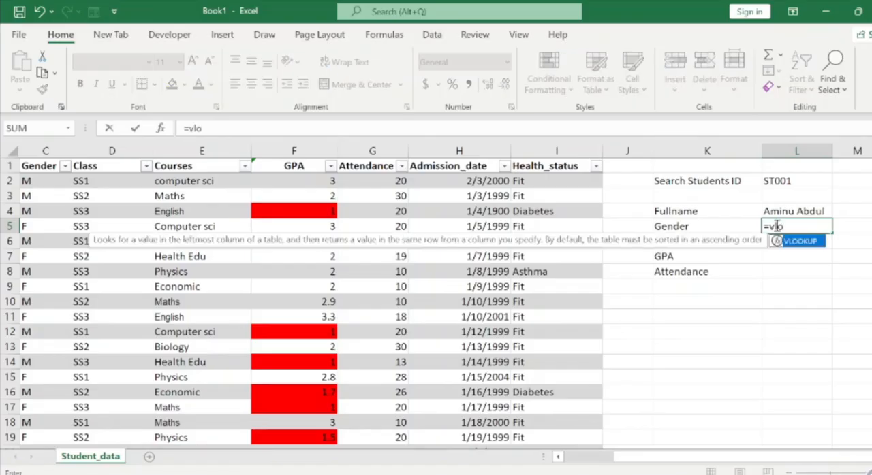
{"action": "key", "text": "Tab"}
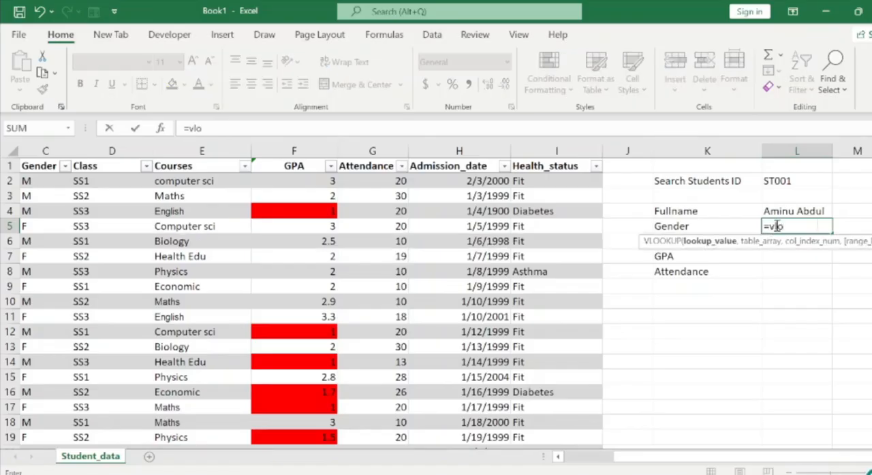
{"action": "left_click", "coordinate": [788, 181]}
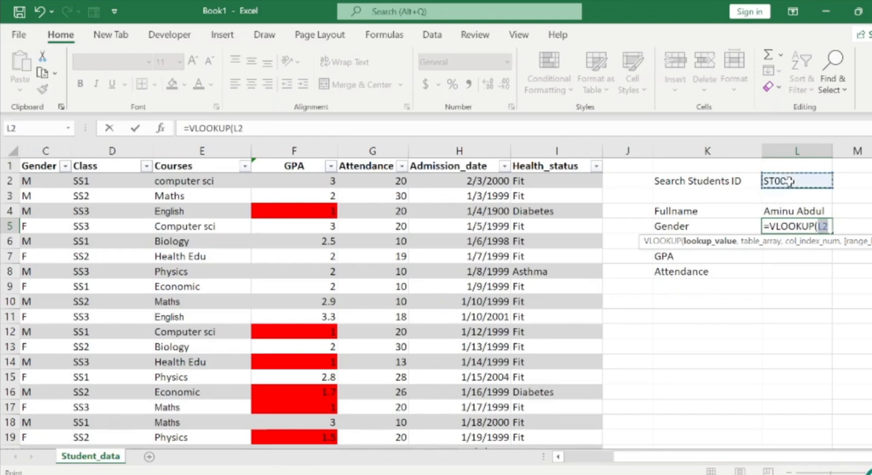
{"action": "type", "text": ","}
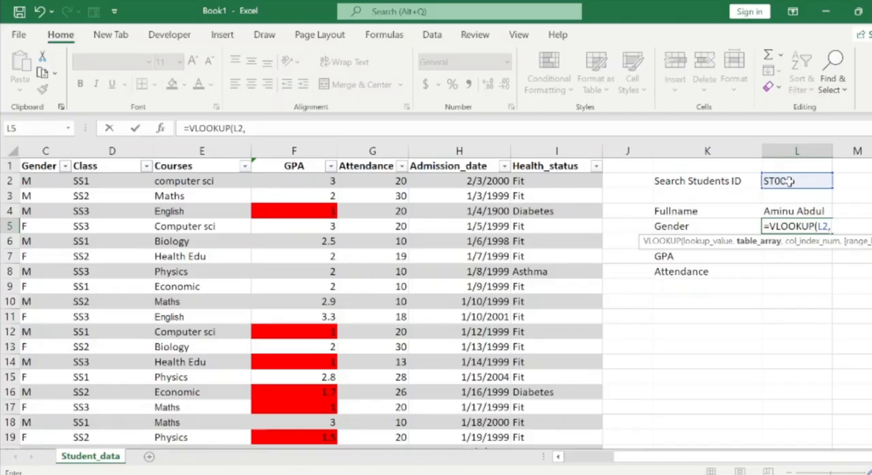
Set the Gender lookup's table array to the student table's data rows across all columns, Students.
{"action": "left_click", "coordinate": [387, 175]}
{"action": "key", "text": "ctrl+Left"}
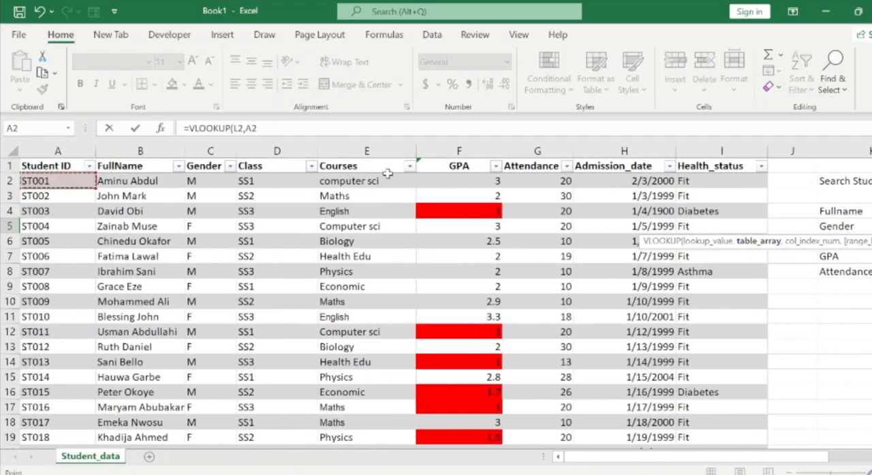
{"action": "key", "text": "shift+Up"}
{"action": "key", "text": "shift+Right"}
{"action": "key", "text": "shift+Right"}
{"action": "key", "text": "shift+Right"}
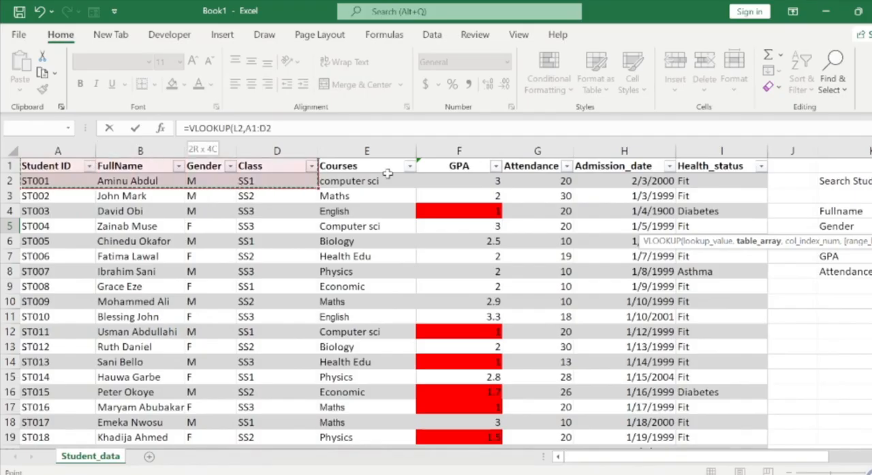
{"action": "key", "text": "shift+Right"}
{"action": "key", "text": "shift+Right"}
{"action": "key", "text": "shift+Right"}
{"action": "key", "text": "shift+Right"}
{"action": "key", "text": "shift+Right"}
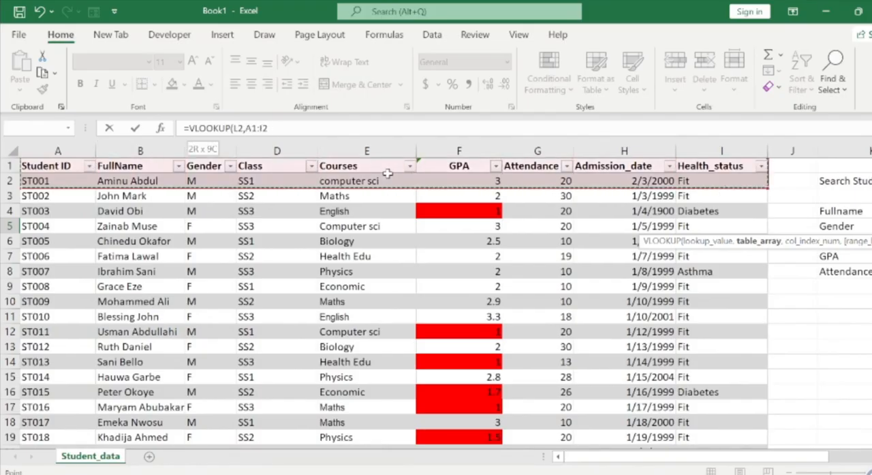
{"action": "key", "text": "ctrl+shift+Down"}
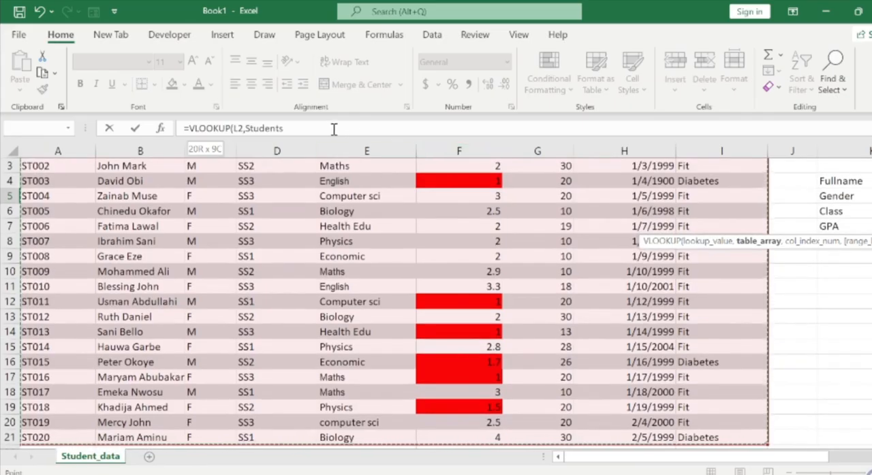
{"action": "type", "text": ","}
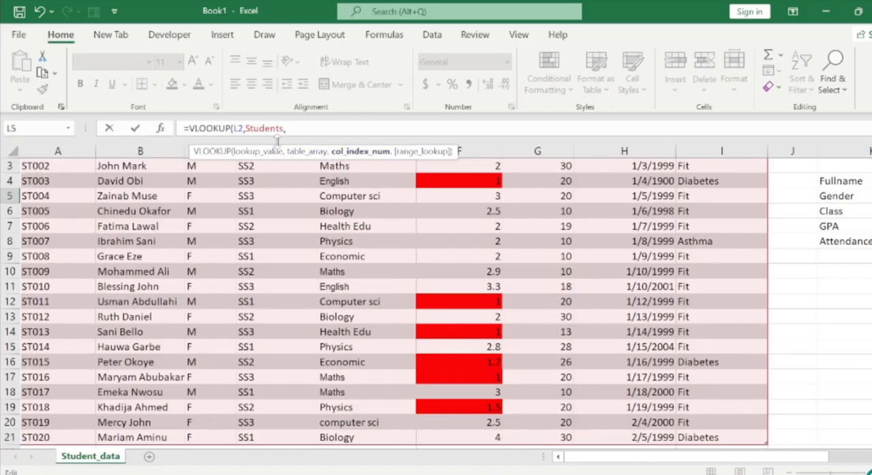
Complete the Gender lookup in L5 with column index 3 and an exact match, FALSE.
{"action": "type", "text": "3,"}
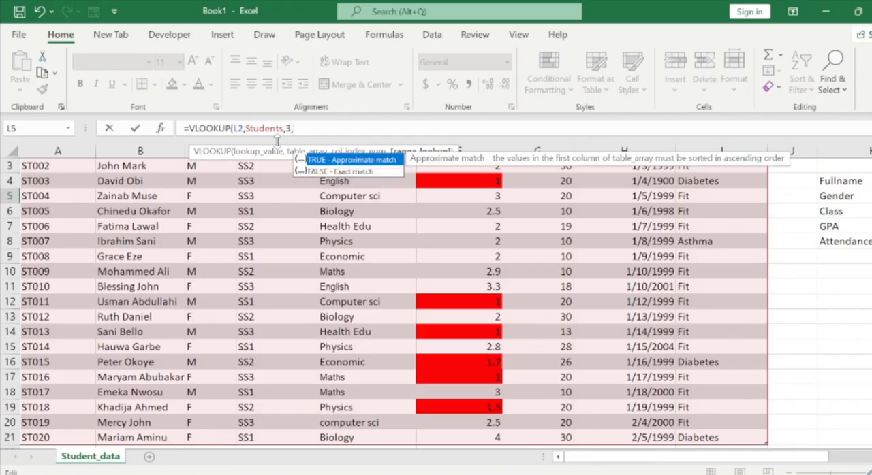
{"action": "key", "text": "Down"}
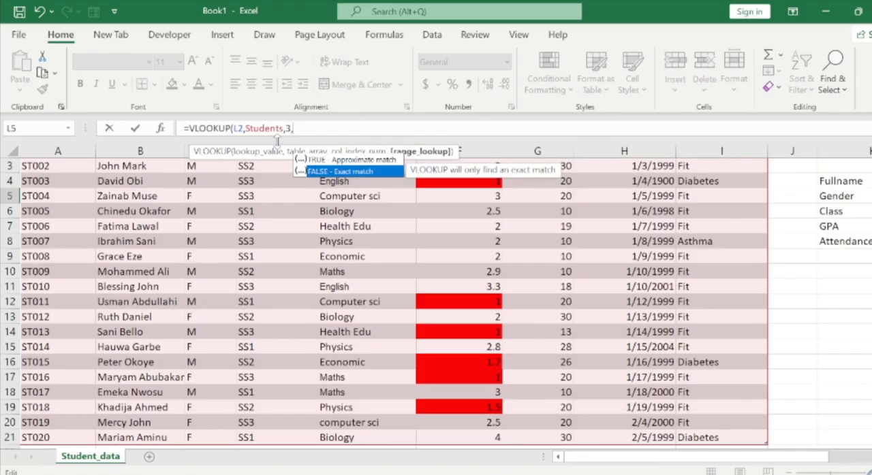
{"action": "key", "text": "BackSpace"}
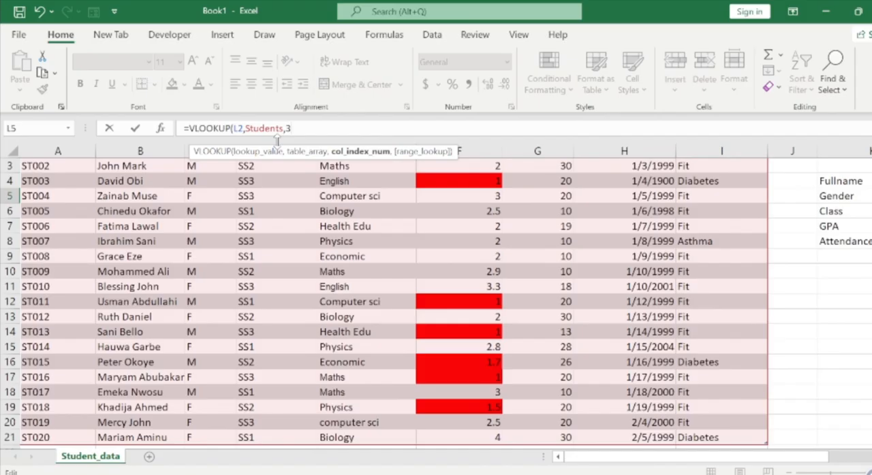
{"action": "type", "text": ","}
{"action": "key", "text": "Down"}
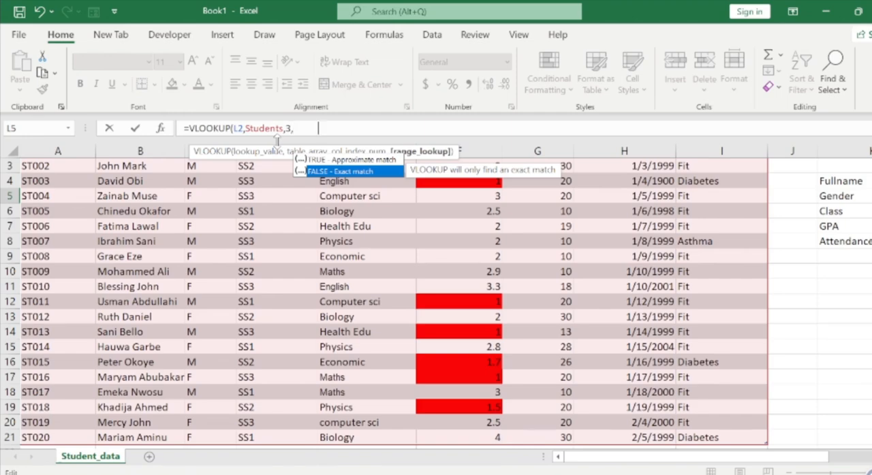
{"action": "key", "text": "Tab"}
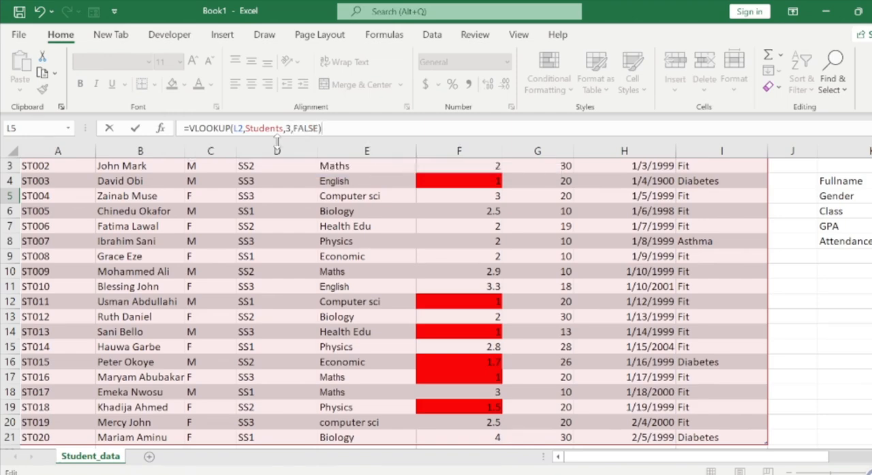
{"action": "key", "text": "Return"}
{"action": "key", "text": "Right"}
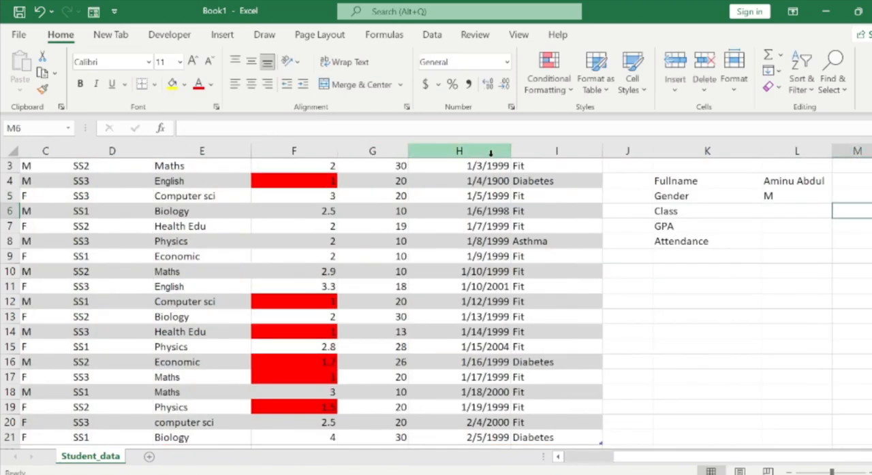
{"action": "left_click", "coordinate": [769, 196]}
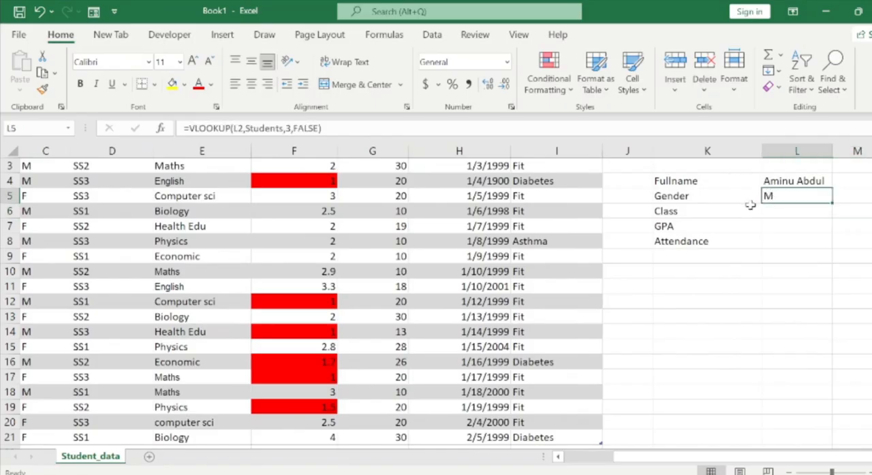
Start a VLOOKUP formula in the Class cell L6 with L2 as its lookup value.
{"action": "left_click", "coordinate": [776, 214]}
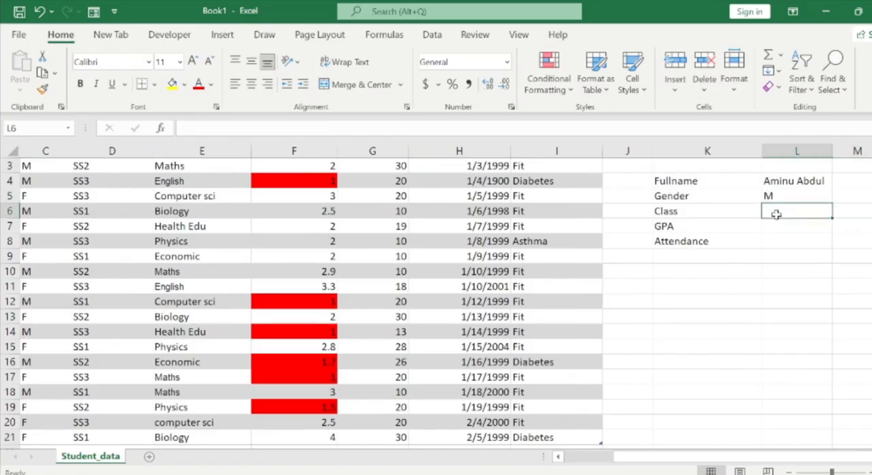
{"action": "type", "text": "=vl"}
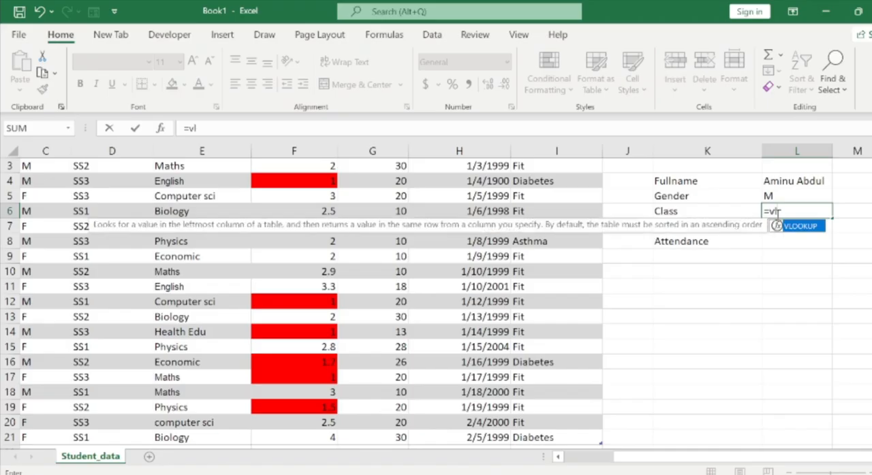
{"action": "key", "text": "Tab"}
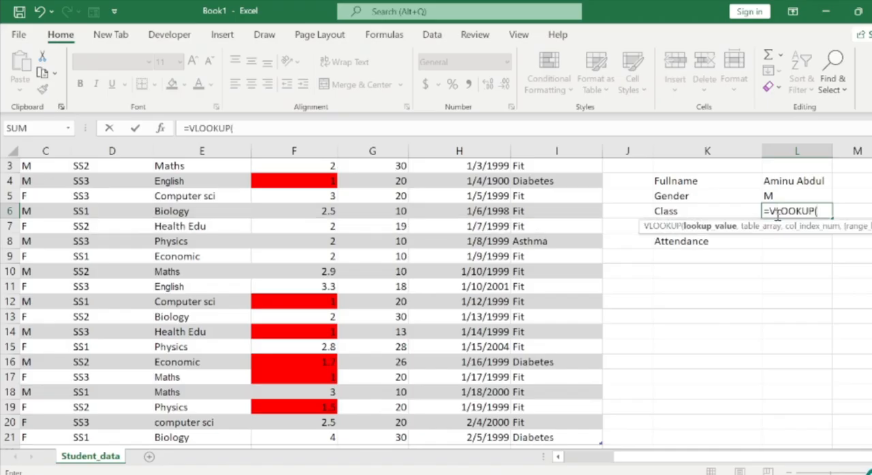
{"action": "scroll", "coordinate": [417, 302], "scroll_direction": "up", "scroll_amount": 1}
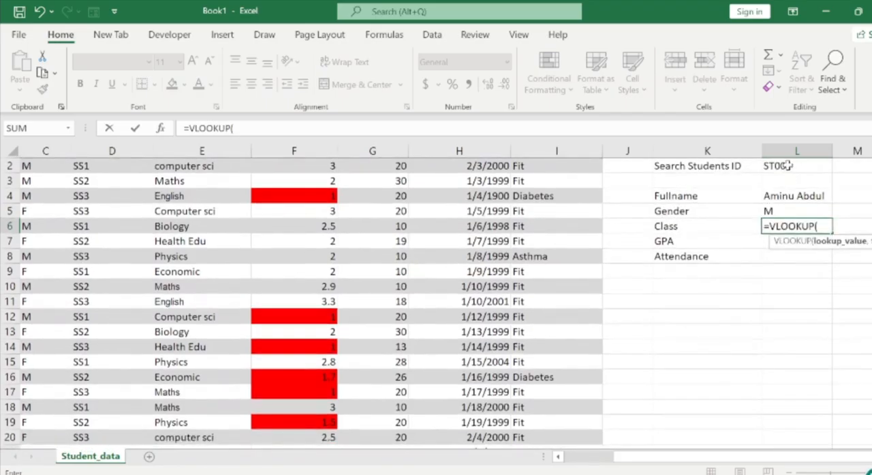
{"action": "left_click", "coordinate": [787, 165]}
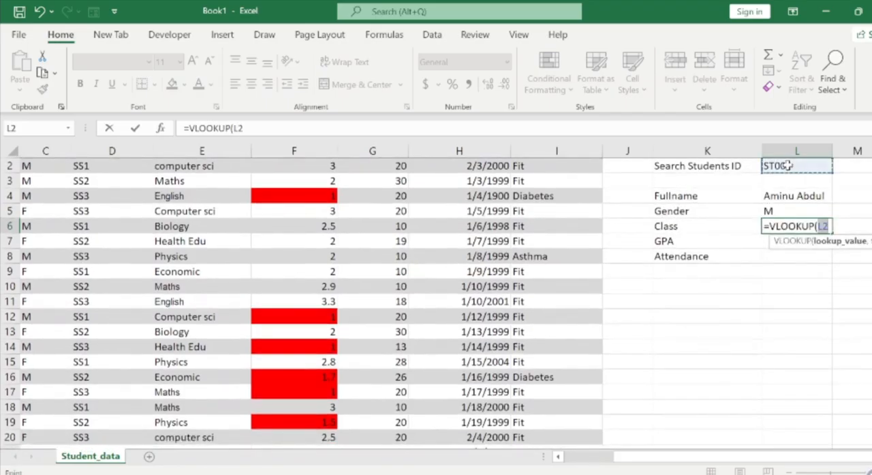
{"action": "type", "text": ","}
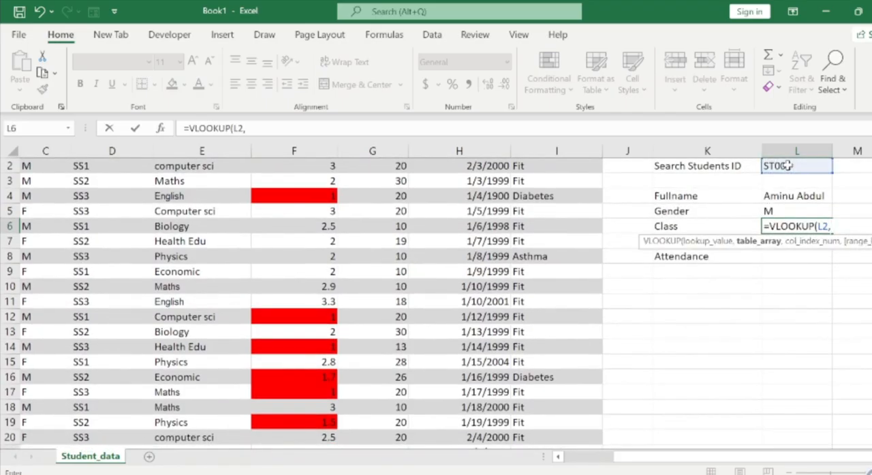
Set the Class lookup's table array to the whole student table including headers, Students[#All].
{"action": "left_click", "coordinate": [541, 166]}
{"action": "key", "text": "Up"}
{"action": "key", "text": "ctrl+Left"}
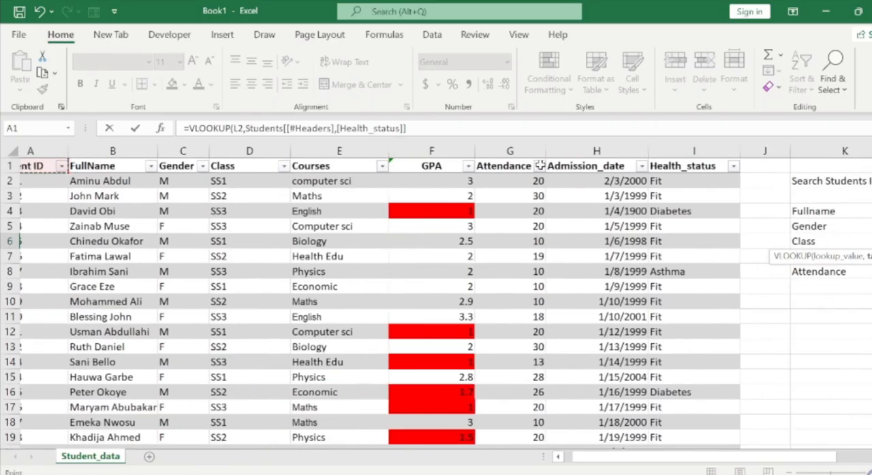
{"action": "key", "text": "ctrl+shift+Down"}
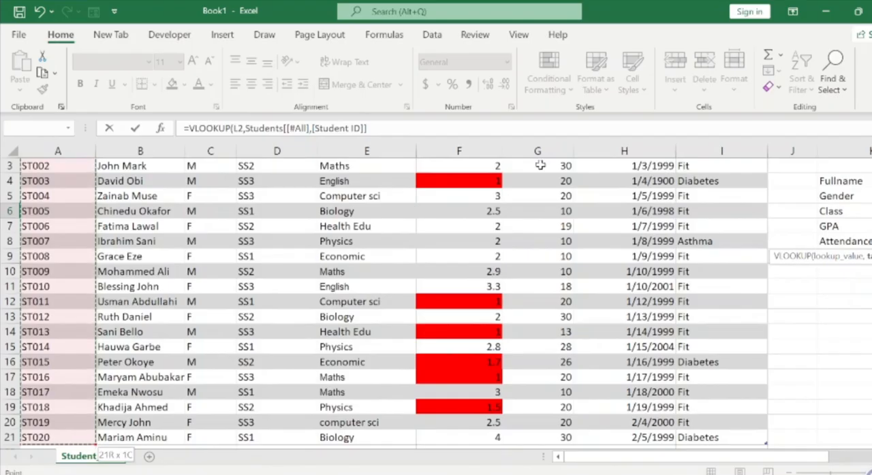
{"action": "key", "text": "ctrl+shift+Right"}
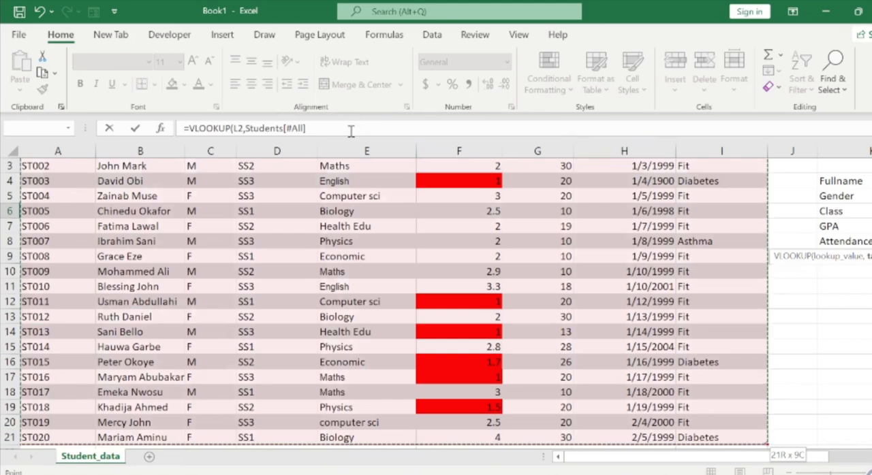
Complete the Class lookup with column index 4 and an exact match, FALSE.
{"action": "type", "text": ",4"}
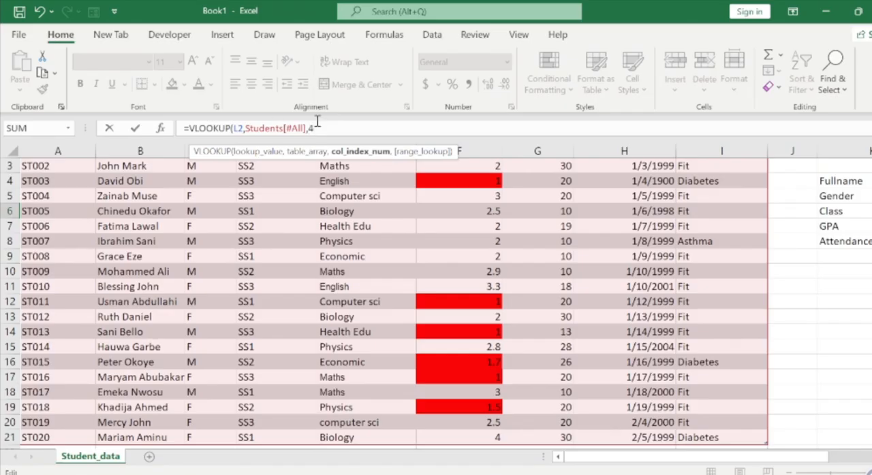
{"action": "type", "text": ","}
{"action": "key", "text": "Down"}
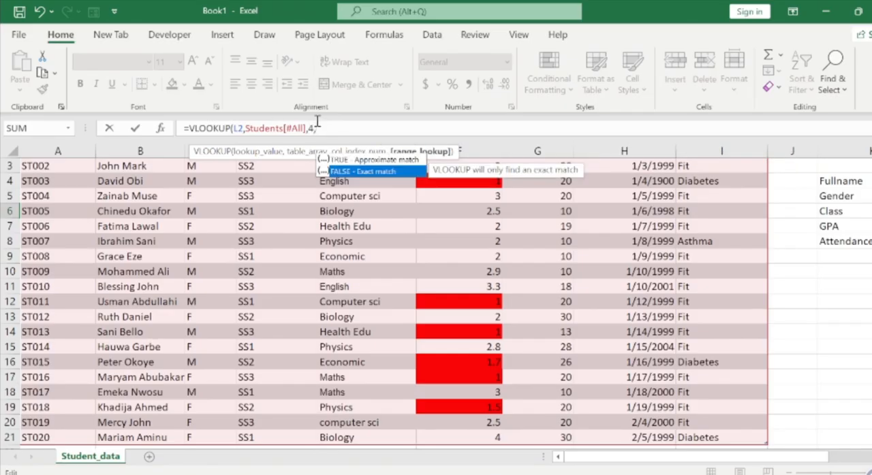
{"action": "key", "text": "Tab"}
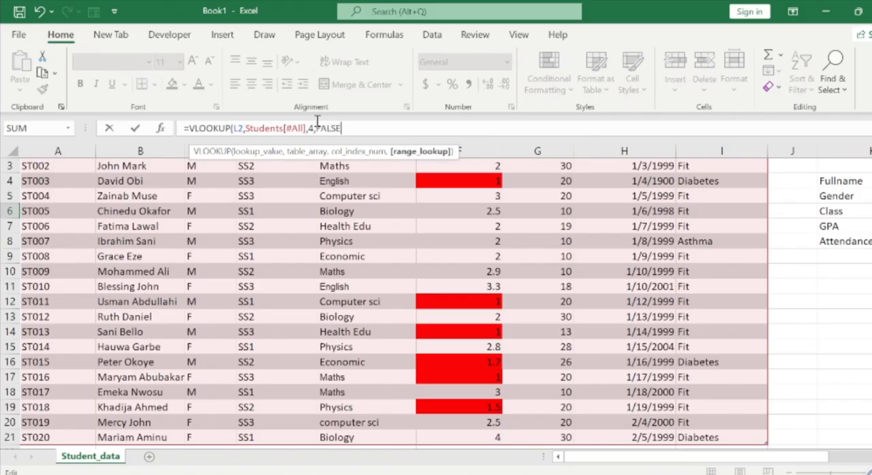
{"action": "key", "text": "Return"}
{"action": "key", "text": "Right"}
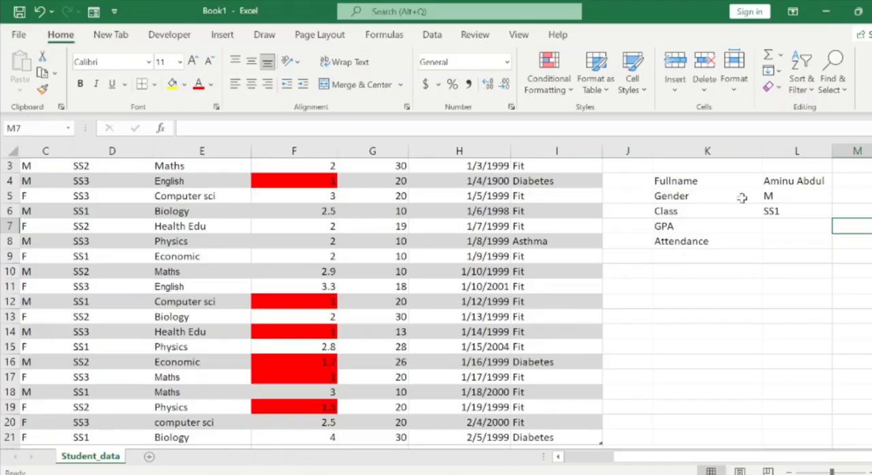
Start a VLOOKUP formula in the GPA cell L7 with L2 as its lookup value.
{"action": "left_click", "coordinate": [774, 227]}
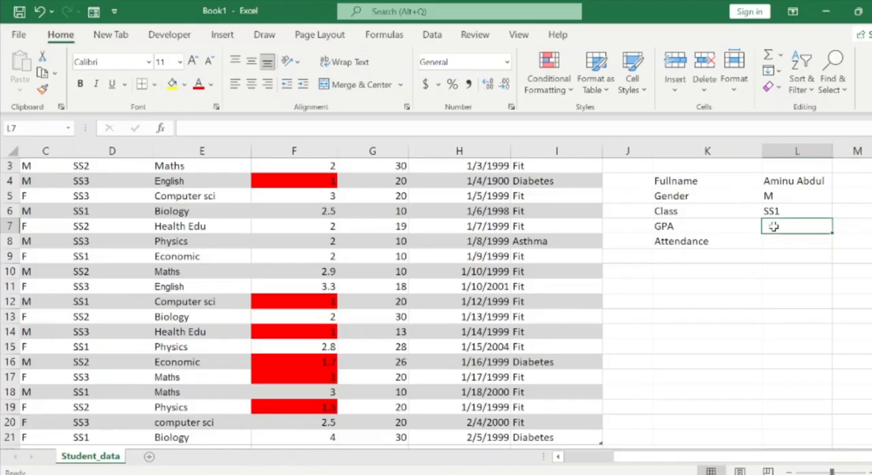
{"action": "type", "text": "=vlo"}
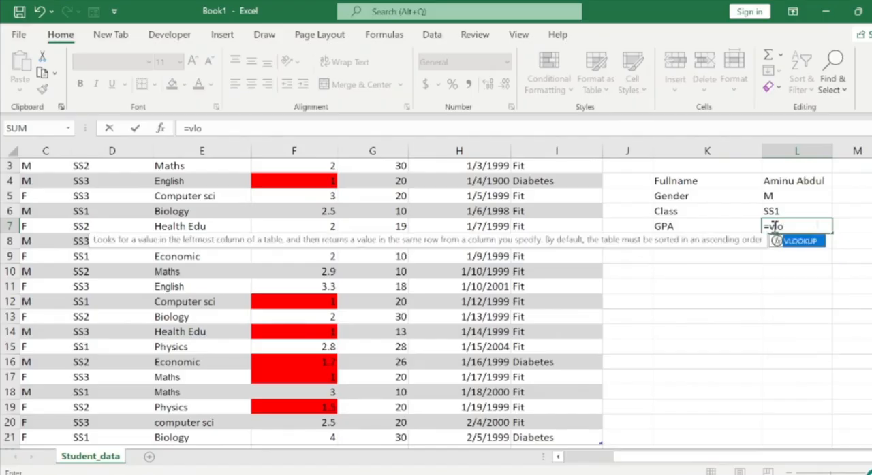
{"action": "key", "text": "Tab"}
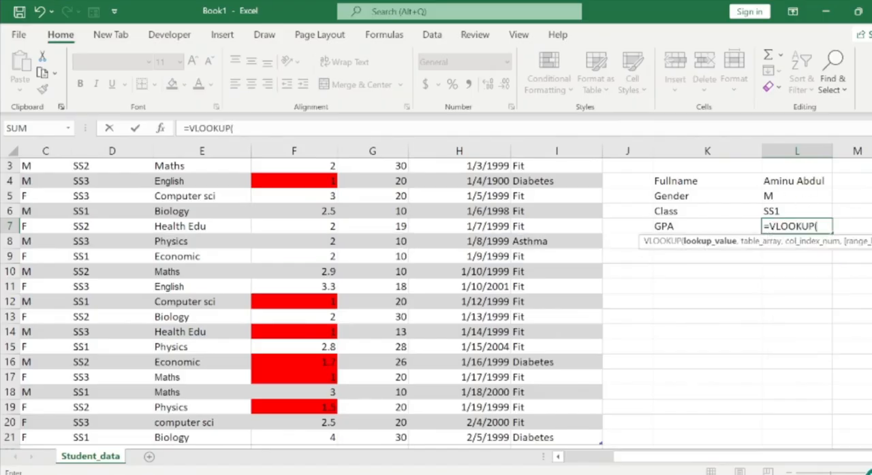
{"action": "scroll", "coordinate": [809, 175], "scroll_direction": "up", "scroll_amount": 1}
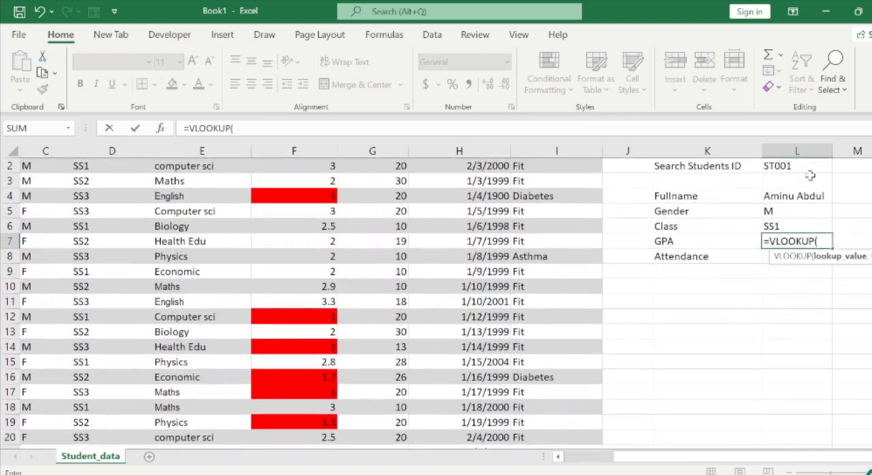
{"action": "left_click", "coordinate": [803, 168]}
{"action": "type", "text": ","}
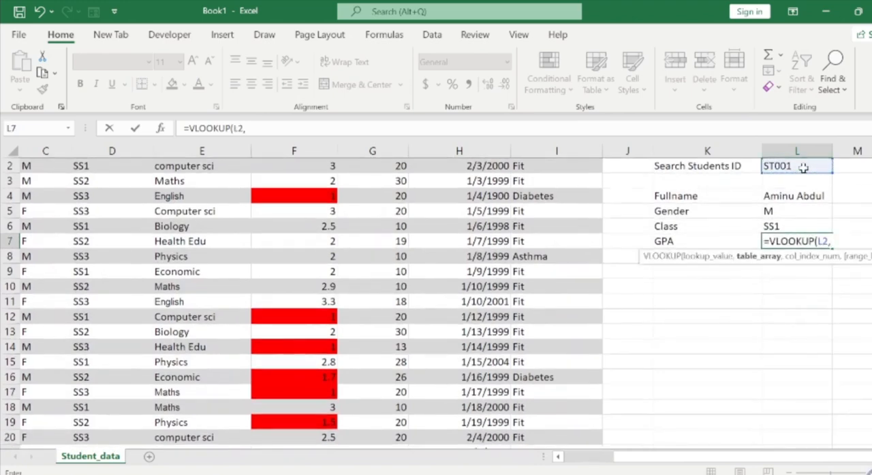
Set the GPA lookup's table array to the whole student table including headers, Students[#All].
{"action": "left_click", "coordinate": [452, 165]}
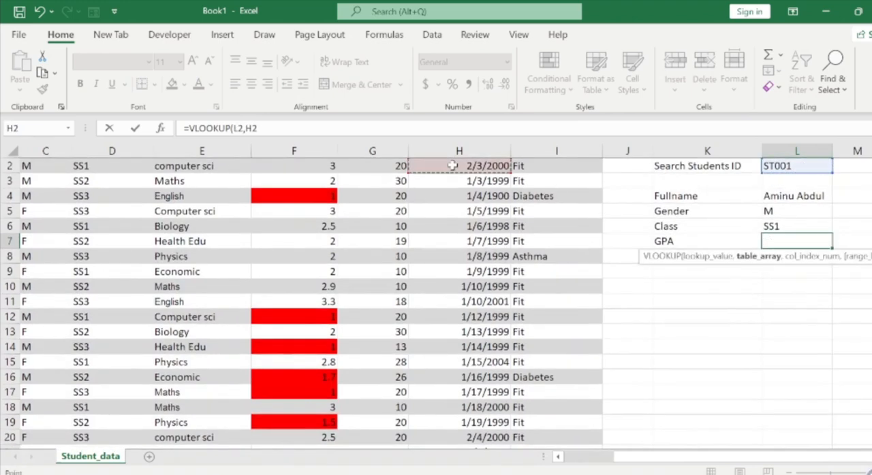
{"action": "key", "text": "ctrl+Left"}
{"action": "key", "text": "ctrl+Up"}
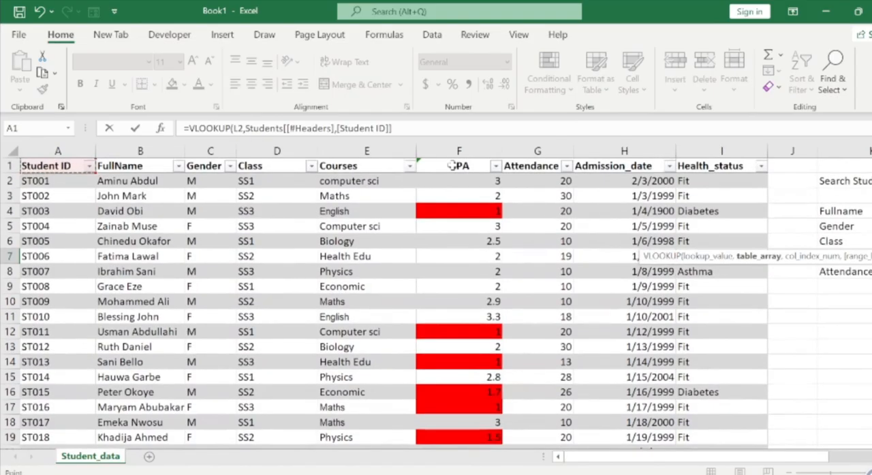
{"action": "key", "text": "ctrl+shift+Right"}
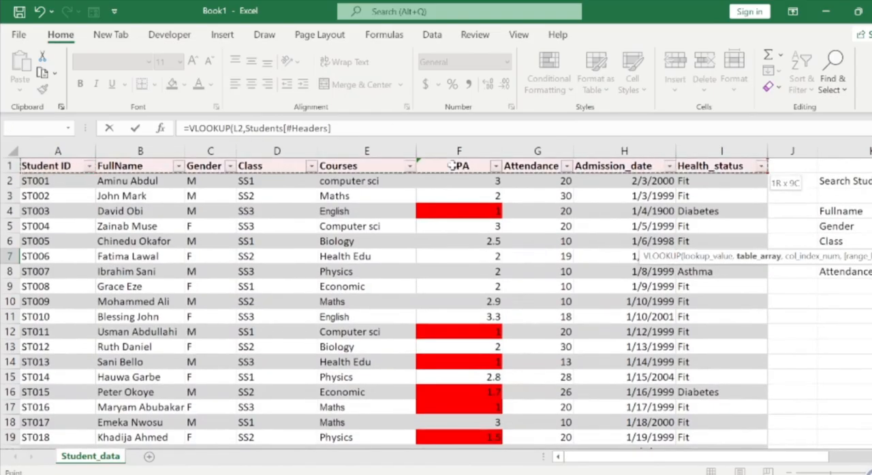
{"action": "key", "text": "ctrl+shift+Down"}
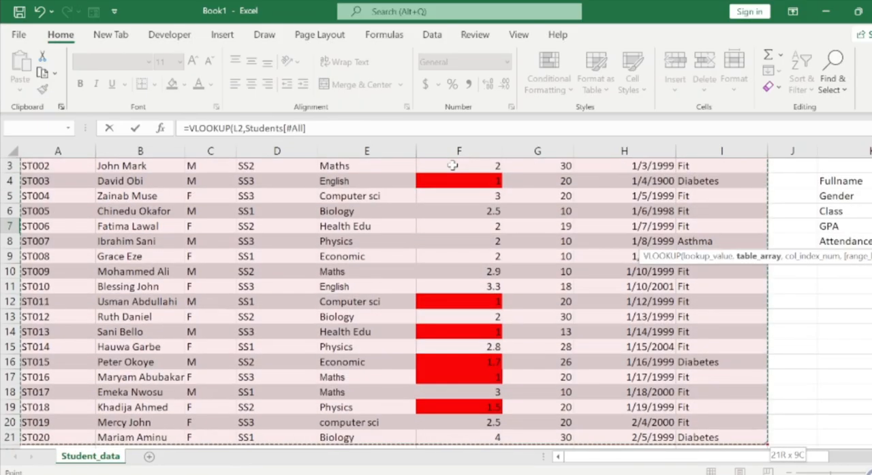
{"action": "left_click", "coordinate": [354, 128]}
{"action": "type", "text": ","}
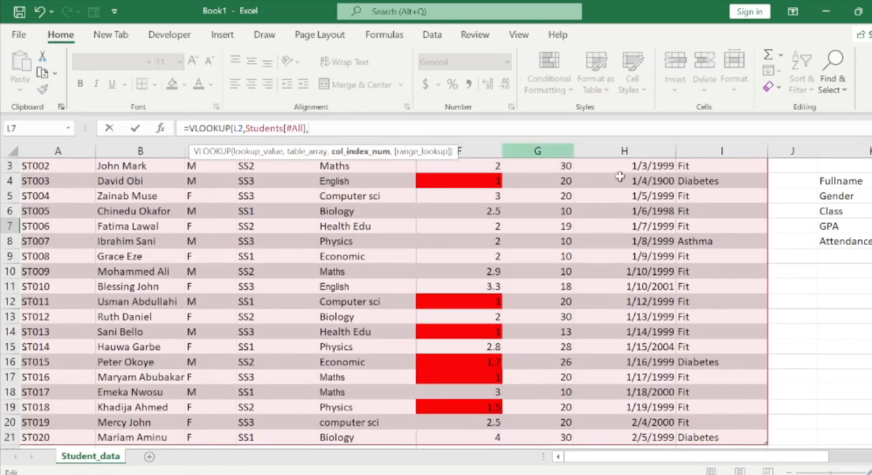
Complete the GPA lookup with column index 6 and an exact match, FALSE.
{"action": "left_click_drag", "start_coordinate": [709, 457], "coordinate": [679, 461]}
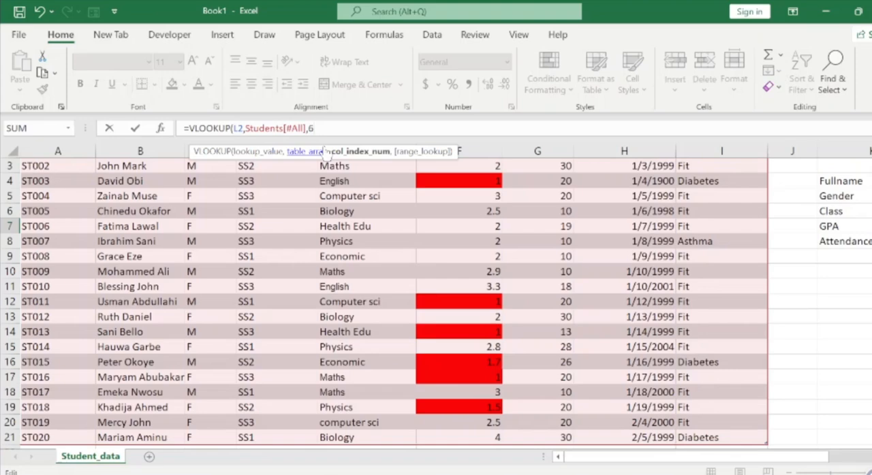
{"action": "type", "text": ","}
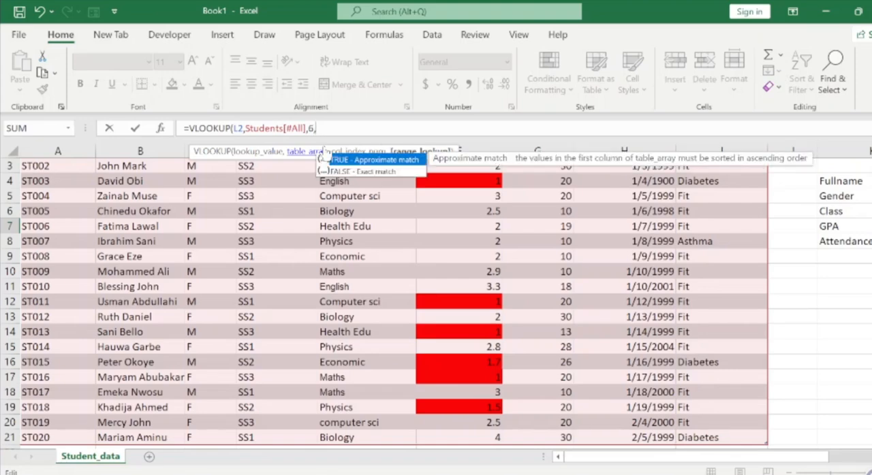
{"action": "key", "text": "Down"}
{"action": "key", "text": "Tab"}
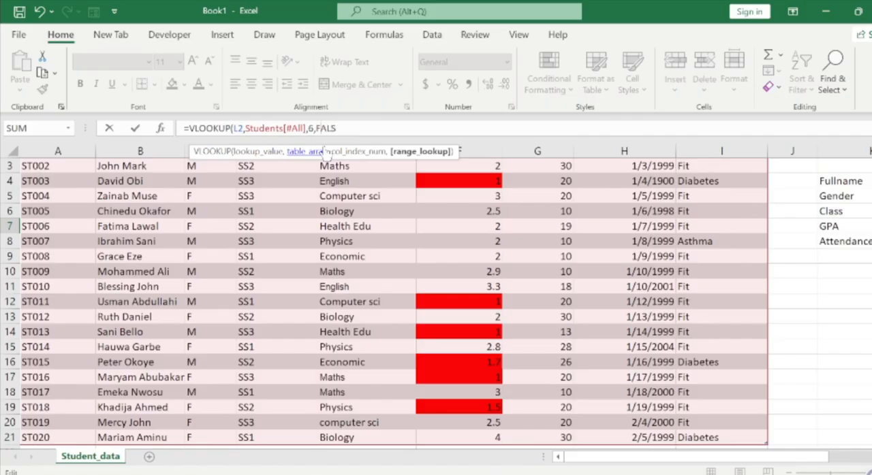
{"action": "key", "text": "BackSpace"}
{"action": "key", "text": "BackSpace"}
{"action": "key", "text": "BackSpace"}
{"action": "key", "text": "BackSpace"}
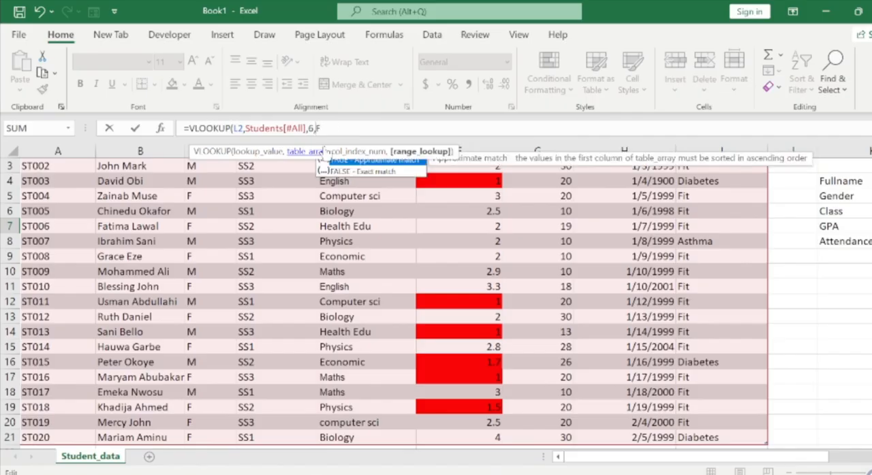
{"action": "key", "text": "Down"}
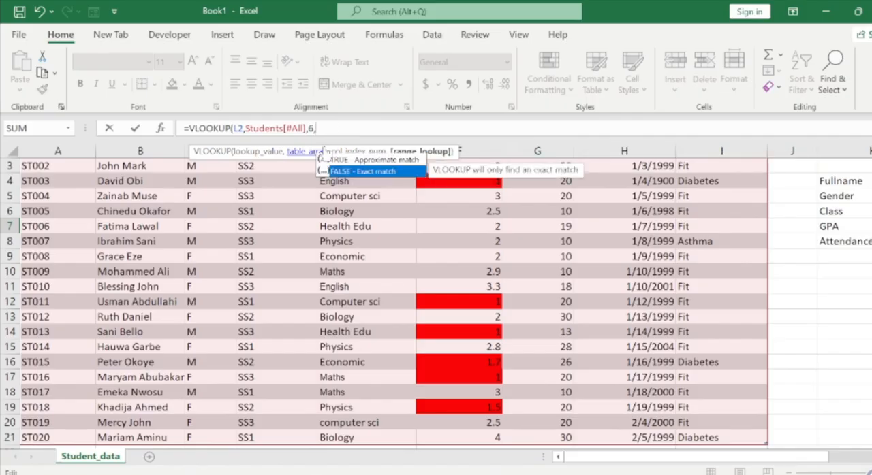
{"action": "key", "text": "Tab"}
{"action": "type", "text": ")"}
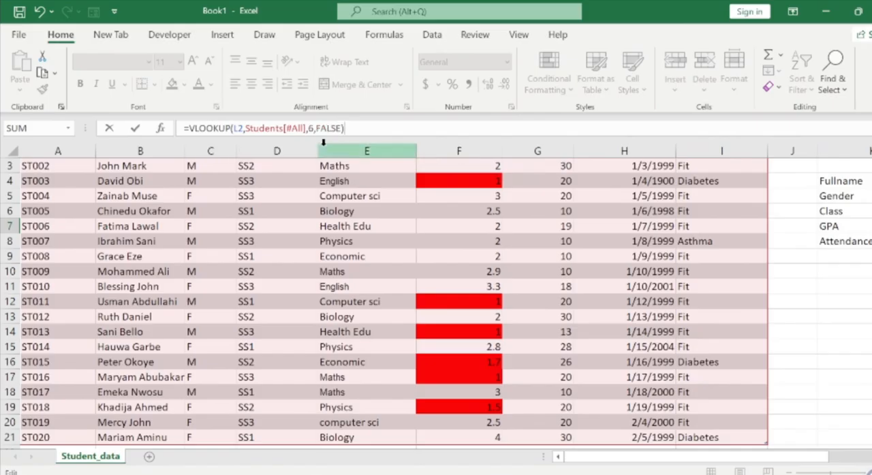
{"action": "key", "text": "Return"}
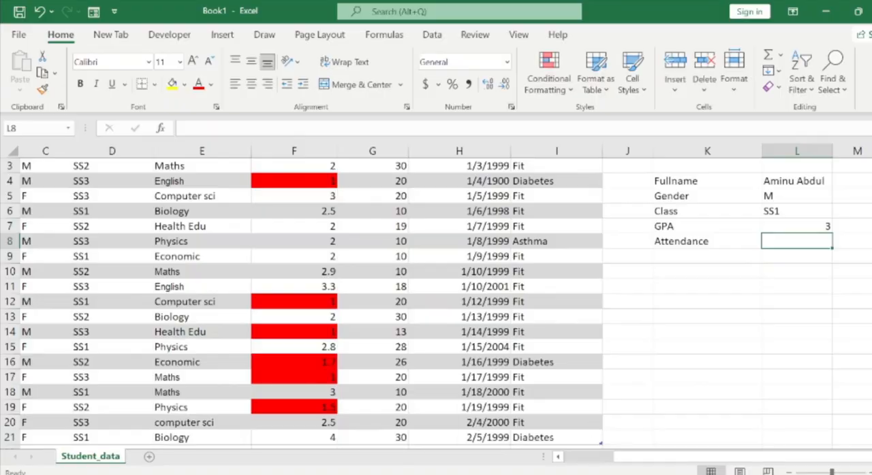
Check the field labels of the student search block in the Student_SIS_Project workbook and return to Book1.
{"action": "left_click", "coordinate": [591, 453]}
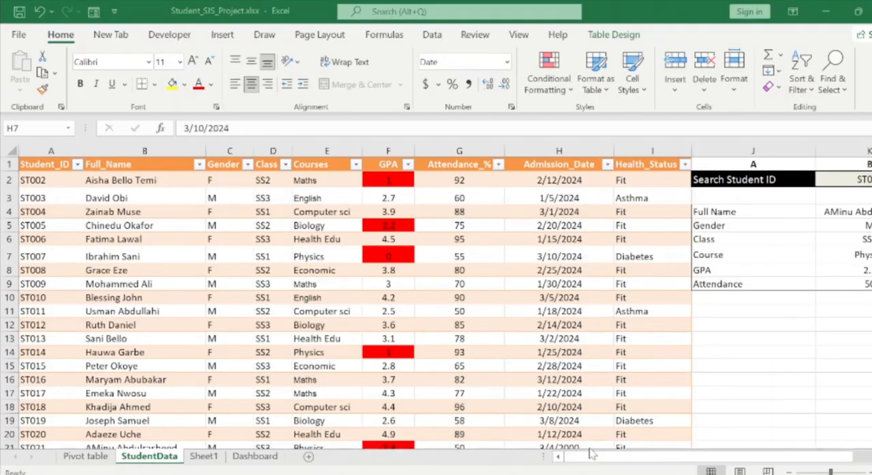
{"action": "left_click", "coordinate": [713, 258]}
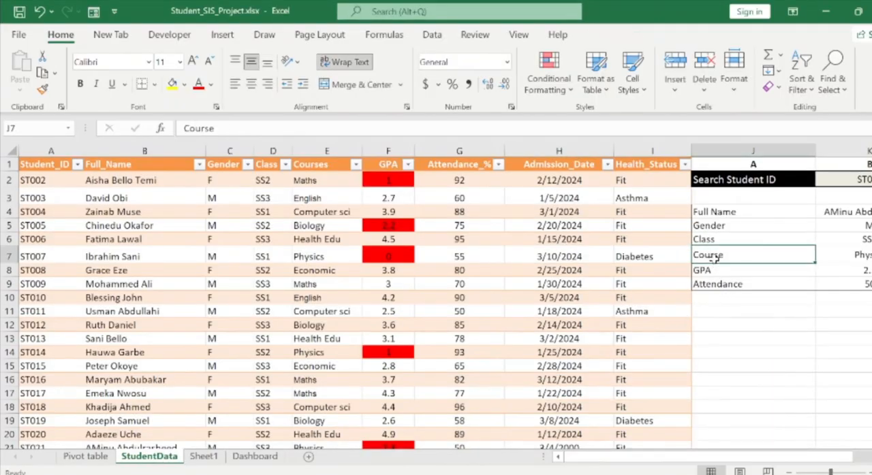
{"action": "key", "text": "Right"}
{"action": "key", "text": "Left"}
{"action": "key", "text": "Left"}
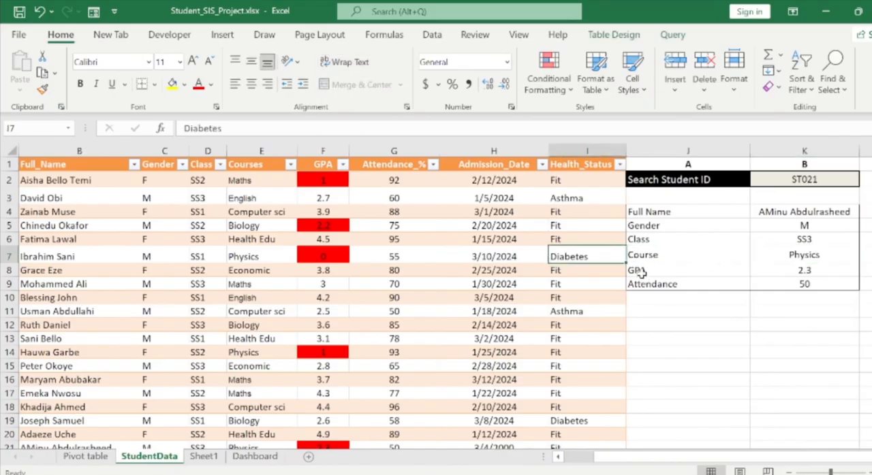
{"action": "mouse_move", "coordinate": [616, 474]}
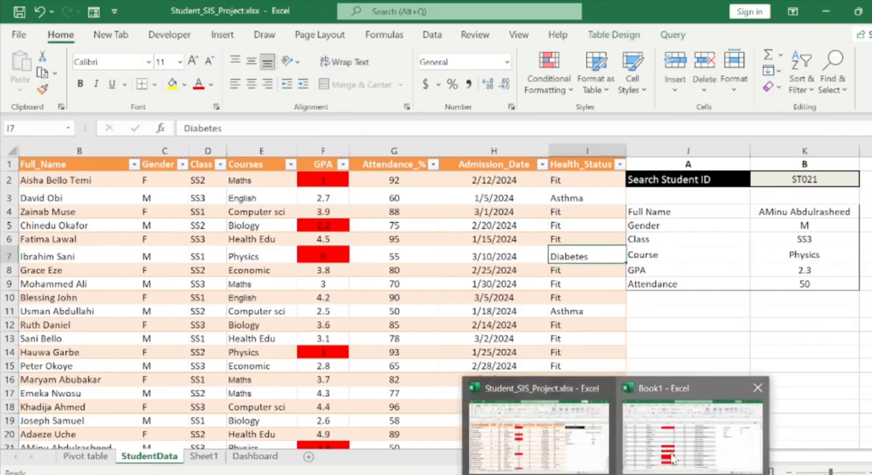
{"action": "left_click", "coordinate": [691, 425]}
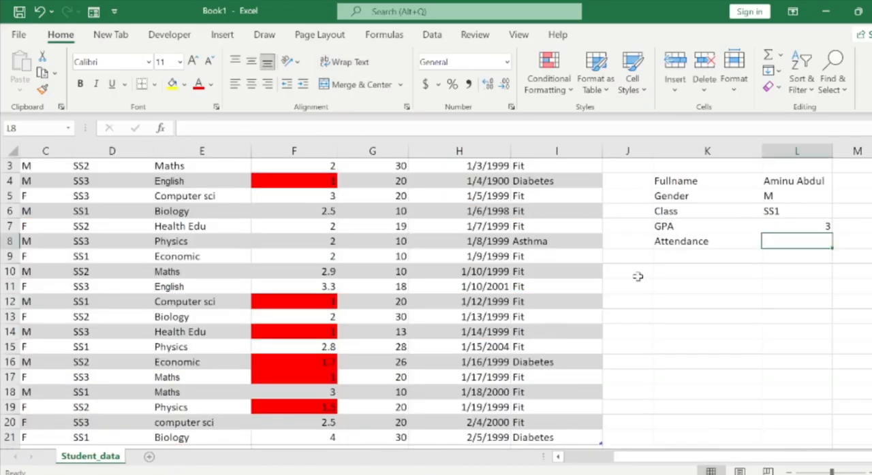
Move the Attendance label down to K9 and enter the label Course in K8.
{"action": "left_click", "coordinate": [705, 242]}
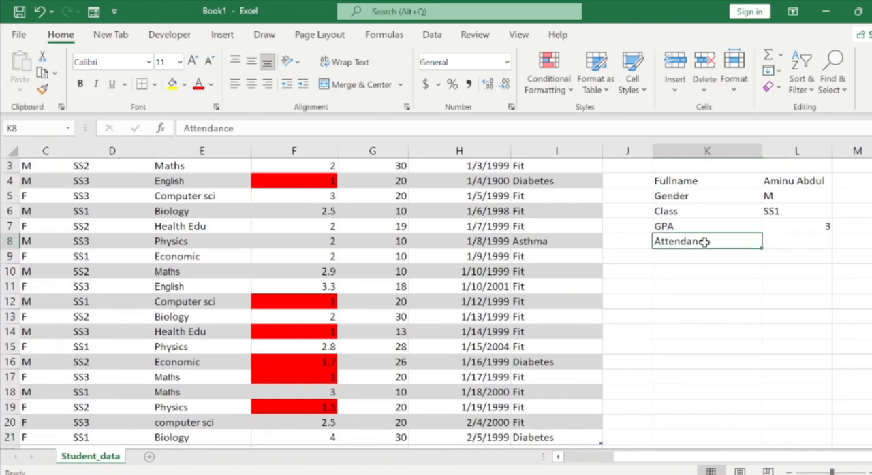
{"action": "key", "text": "ctrl+x"}
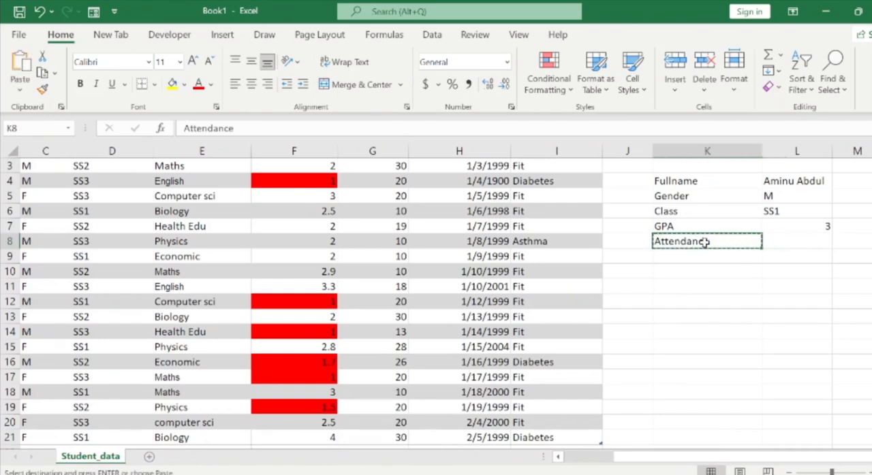
{"action": "key", "text": "Down"}
{"action": "key", "text": "ctrl+v"}
{"action": "left_click", "coordinate": [705, 243]}
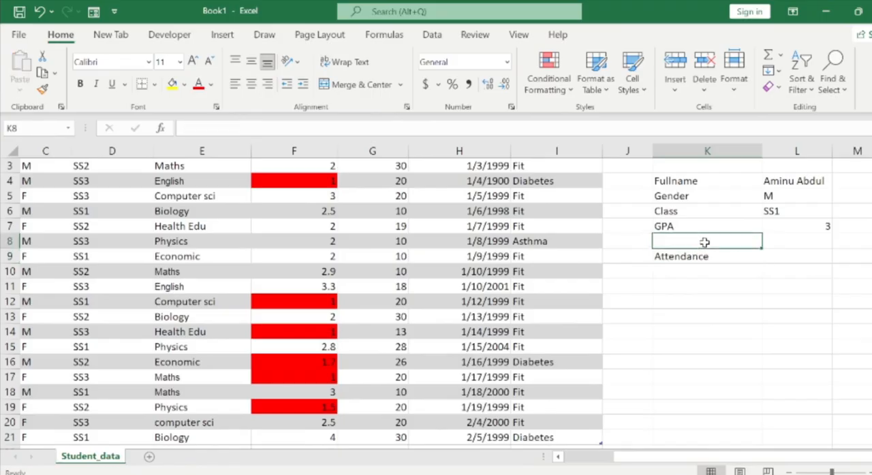
{"action": "type", "text": "Co"}
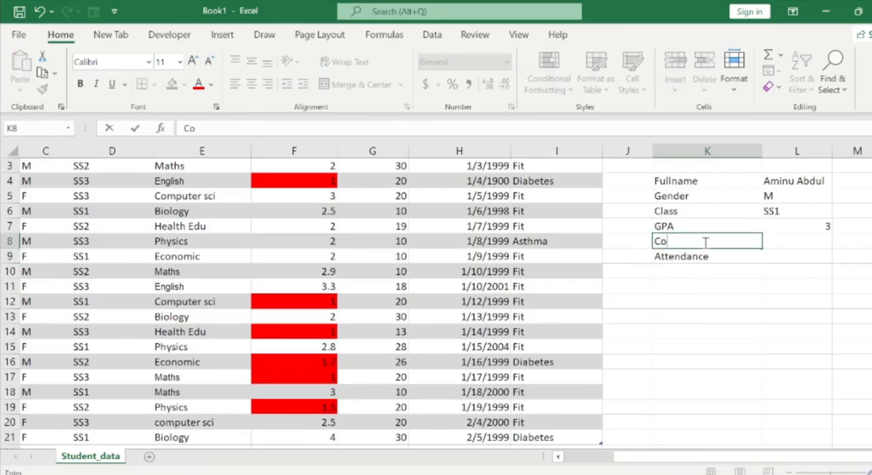
{"action": "type", "text": "urse"}
{"action": "key", "text": "Right"}
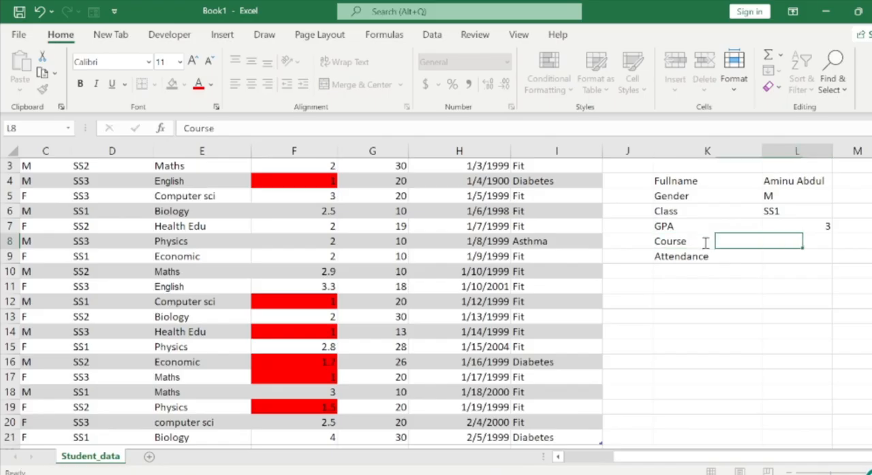
Start a VLOOKUP formula in the Course cell L8 with L2 as its lookup value.
{"action": "type", "text": "=vl"}
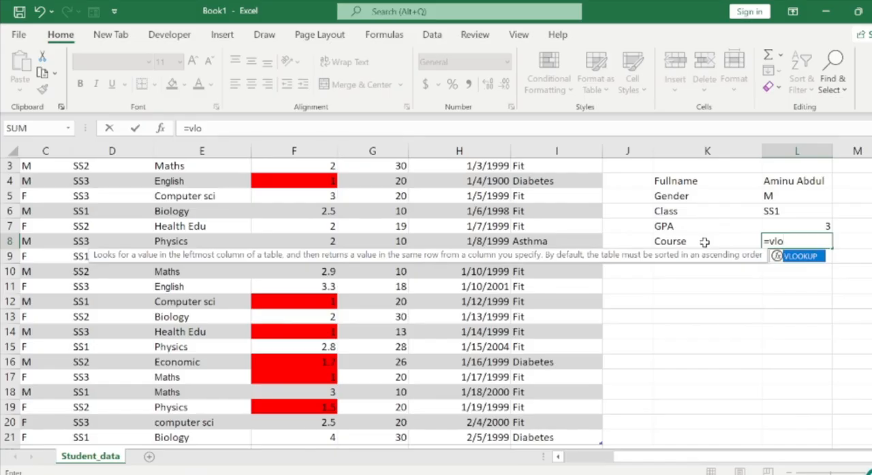
{"action": "type", "text": "o"}
{"action": "key", "text": "Tab"}
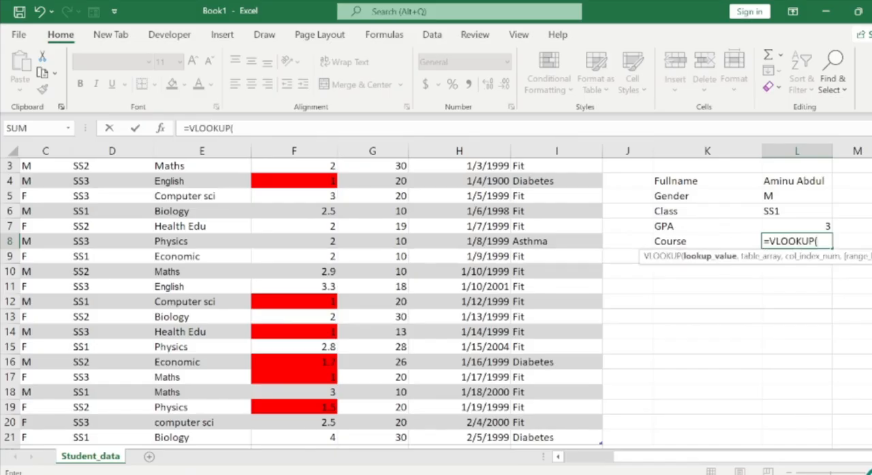
{"action": "scroll", "coordinate": [808, 204], "scroll_direction": "up", "scroll_amount": 1}
{"action": "left_click", "coordinate": [808, 182]}
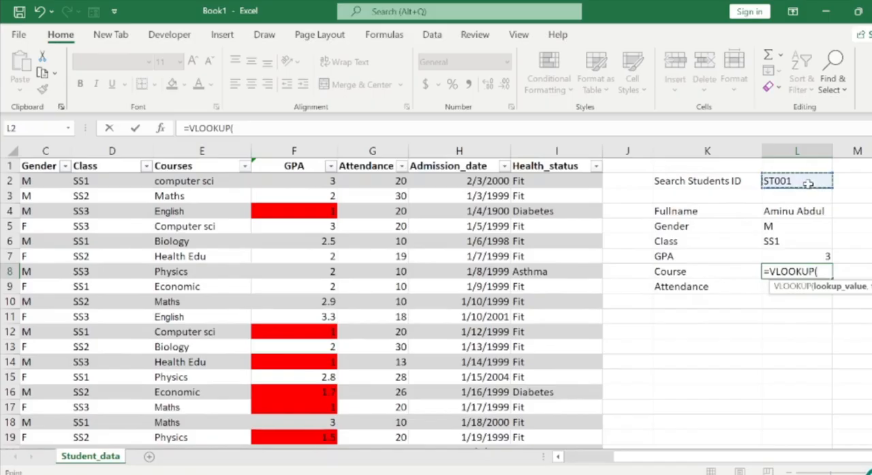
{"action": "type", "text": ","}
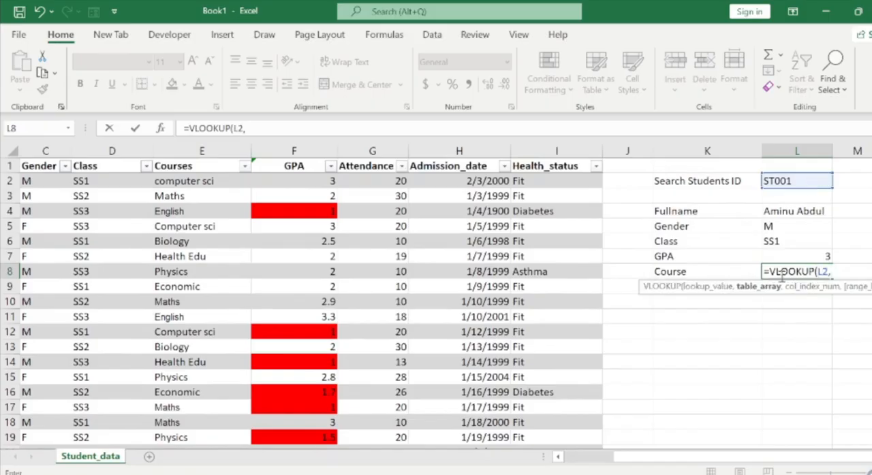
Set the Course lookup's table array to the whole student table including headers, Students[#All].
{"action": "left_click", "coordinate": [373, 180]}
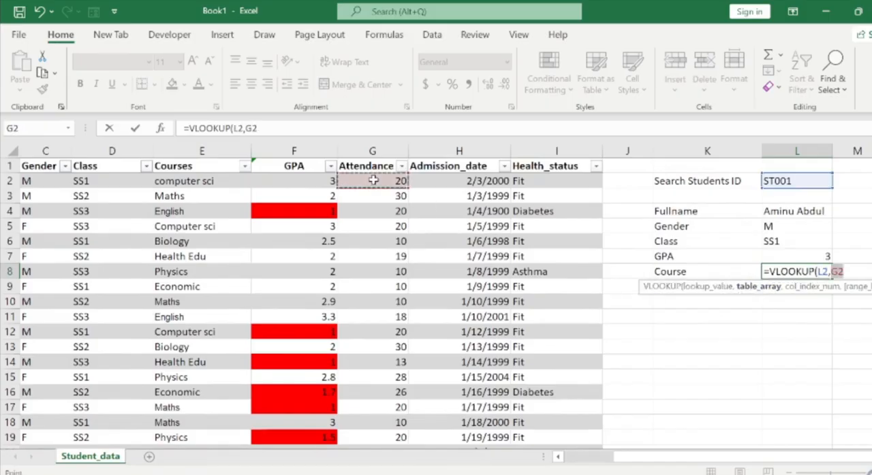
{"action": "key", "text": "ctrl+Left"}
{"action": "key", "text": "Up"}
{"action": "key", "text": "shift+Right"}
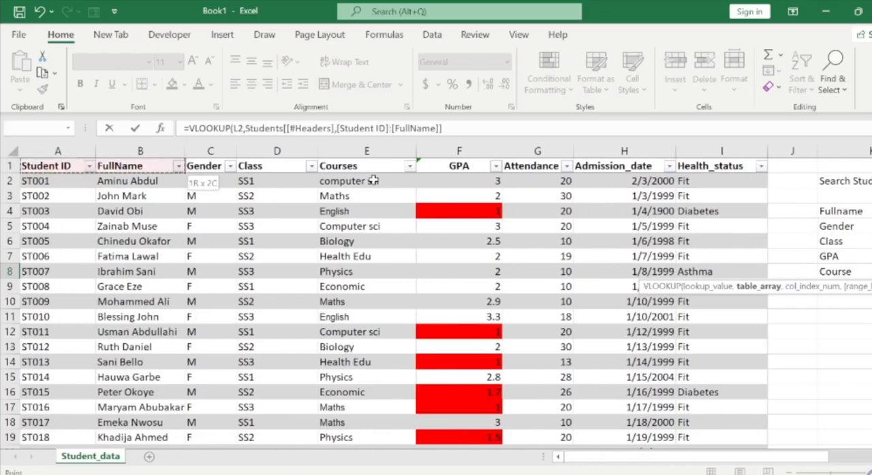
{"action": "key", "text": "Right"}
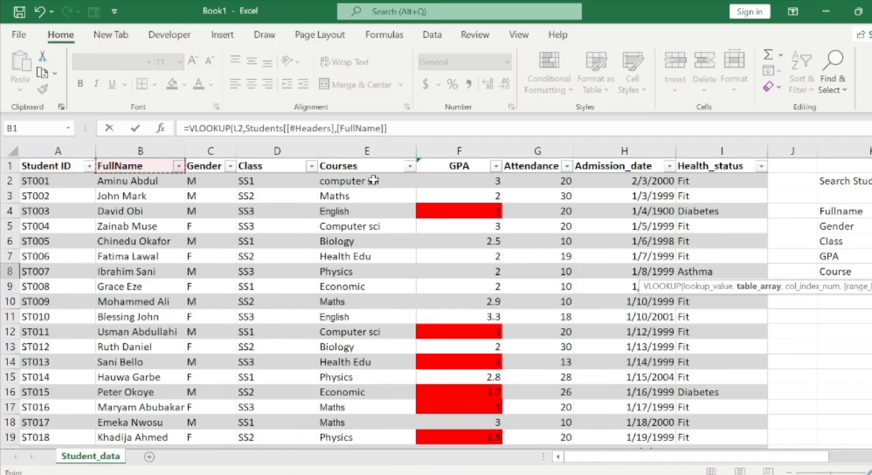
{"action": "key", "text": "Left"}
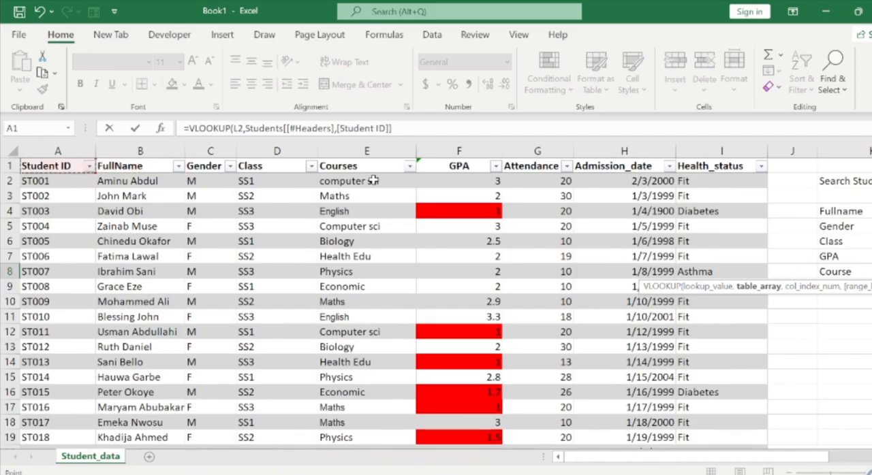
{"action": "key", "text": "shift+Right"}
{"action": "key", "text": "shift+Right"}
{"action": "key", "text": "shift+Right"}
{"action": "key", "text": "shift+Right"}
{"action": "key", "text": "shift+Right"}
{"action": "key", "text": "shift+Right"}
{"action": "key", "text": "shift+Right"}
{"action": "key", "text": "shift+Right"}
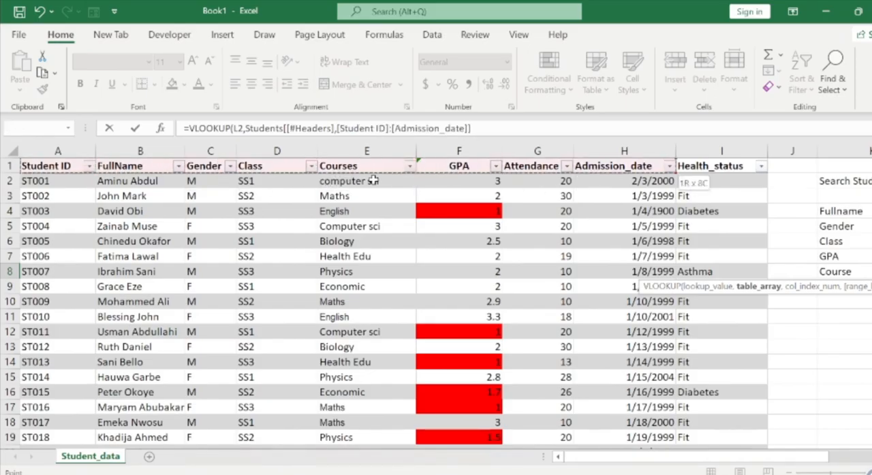
{"action": "key", "text": "ctrl+shift+Down"}
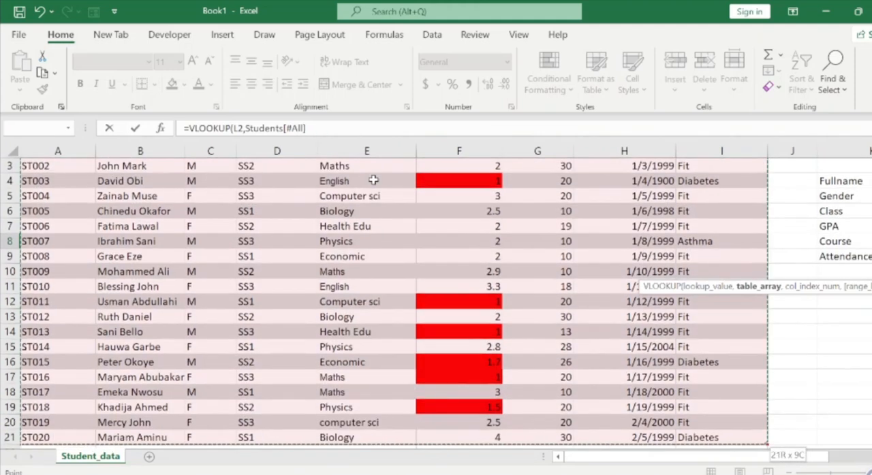
{"action": "left_click", "coordinate": [332, 134]}
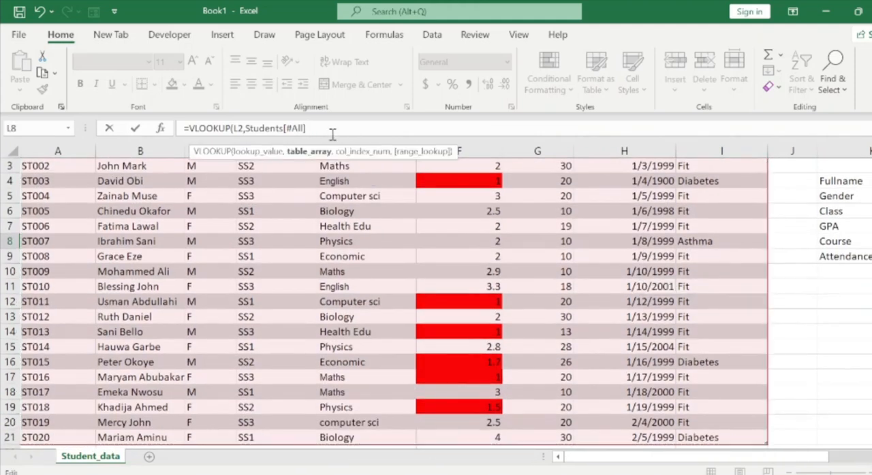
{"action": "type", "text": ",5,"}
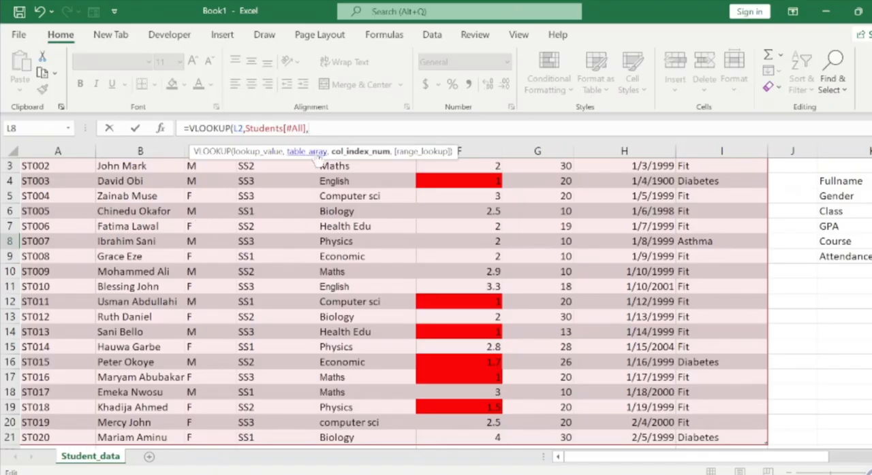
Complete the Course lookup with column index 5 and an exact match (FALSE).
{"action": "type", "text": ","}
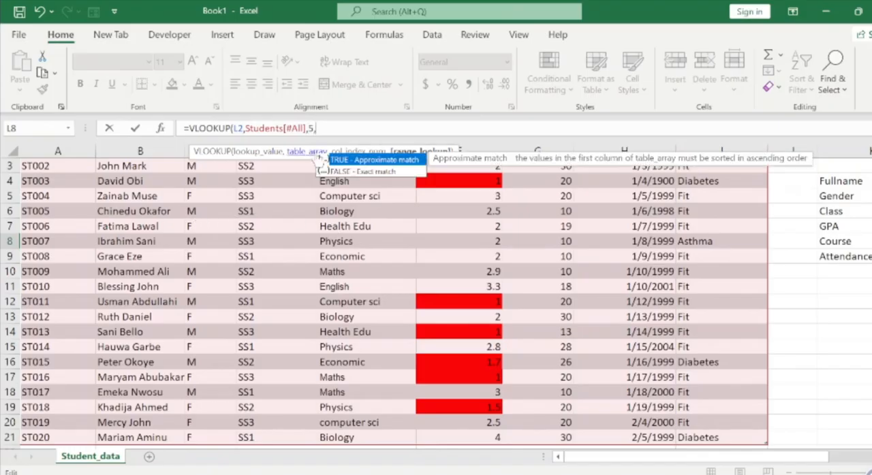
{"action": "key", "text": "Down"}
{"action": "key", "text": "Tab"}
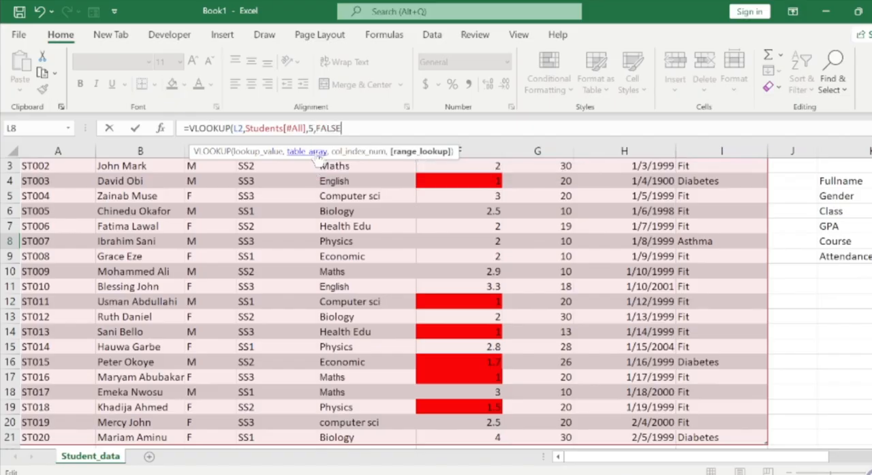
{"action": "type", "text": ")"}
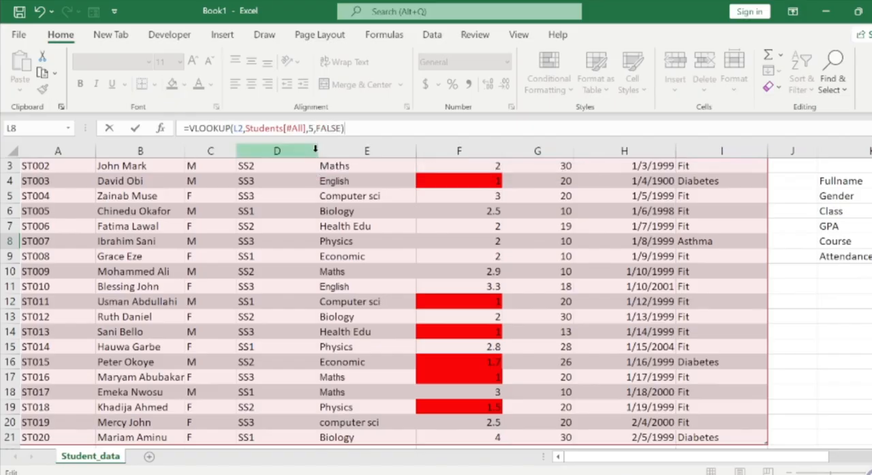
{"action": "key", "text": "Return"}
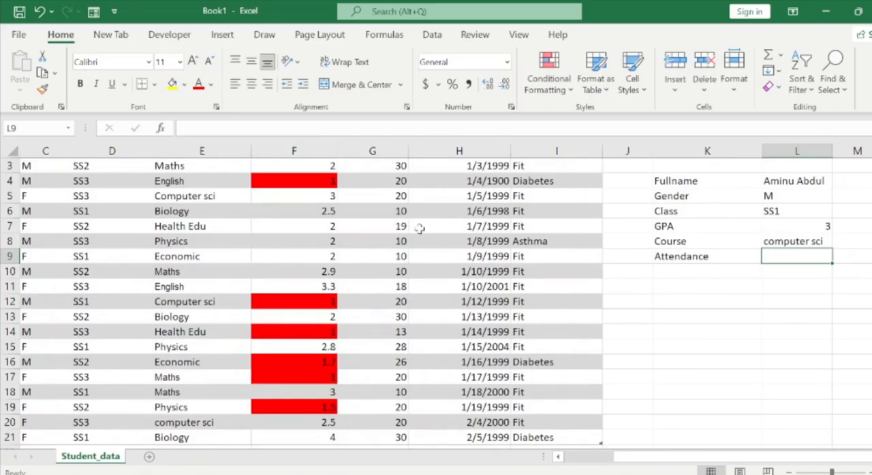
Count across the student table's headers from Student ID to find the column position of Attendance.
{"action": "left_click_drag", "start_coordinate": [402, 228], "coordinate": [402, 235]}
{"action": "key", "text": "ctrl+Up"}
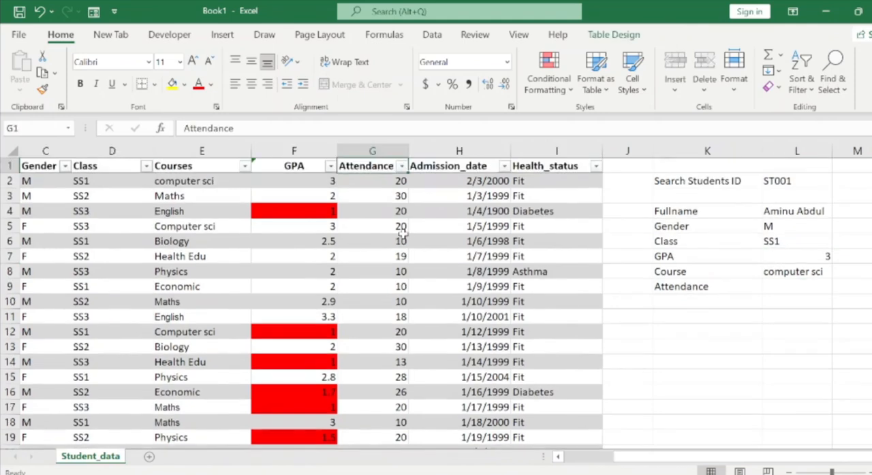
{"action": "key", "text": "ctrl+Left"}
{"action": "key", "text": "Right"}
{"action": "key", "text": "Right"}
{"action": "key", "text": "Right"}
{"action": "key", "text": "Right"}
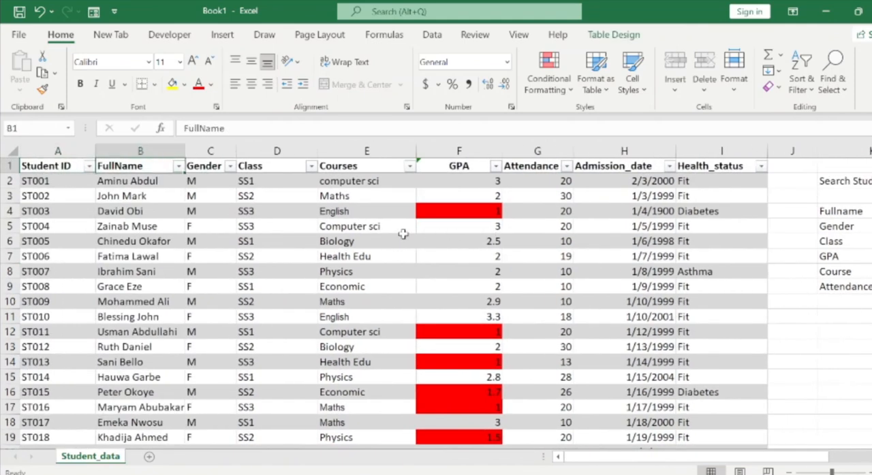
{"action": "key", "text": "Right"}
{"action": "key", "text": "Right"}
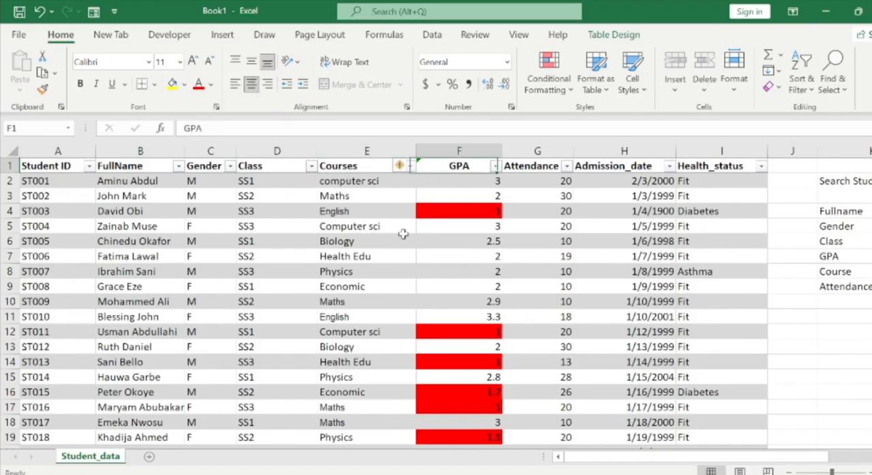
{"action": "key", "text": "Right"}
{"action": "key", "text": "Right"}
{"action": "key", "text": "Right"}
{"action": "key", "text": "Right"}
{"action": "key", "text": "Right"}
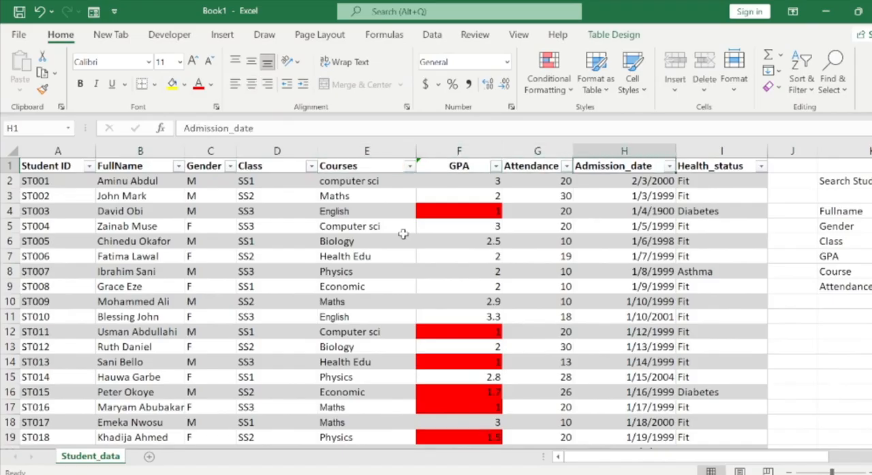
{"action": "key", "text": "Down"}
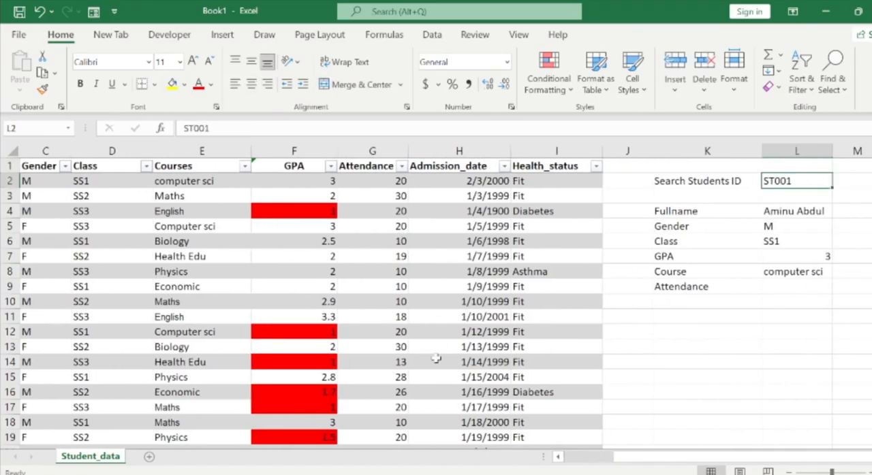
Start a VLOOKUP formula in the Attendance cell L9 with L2 as its lookup value.
{"action": "left_click", "coordinate": [767, 285]}
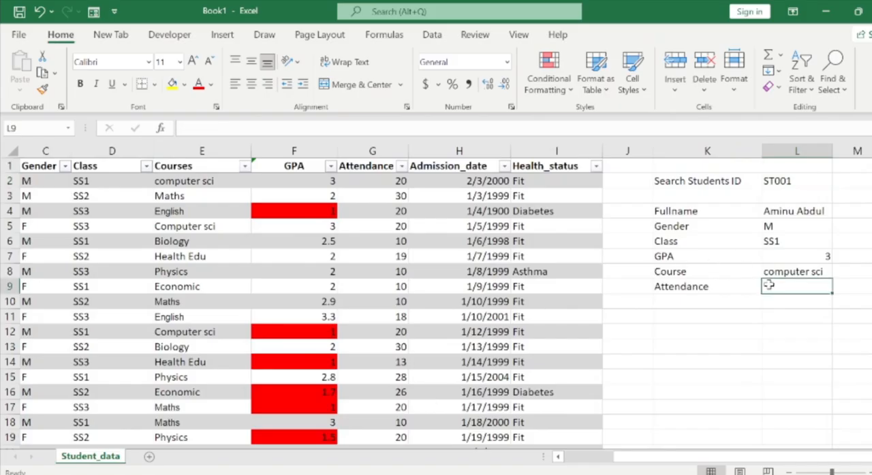
{"action": "double_click", "coordinate": [770, 286]}
{"action": "type", "text": "=vl"}
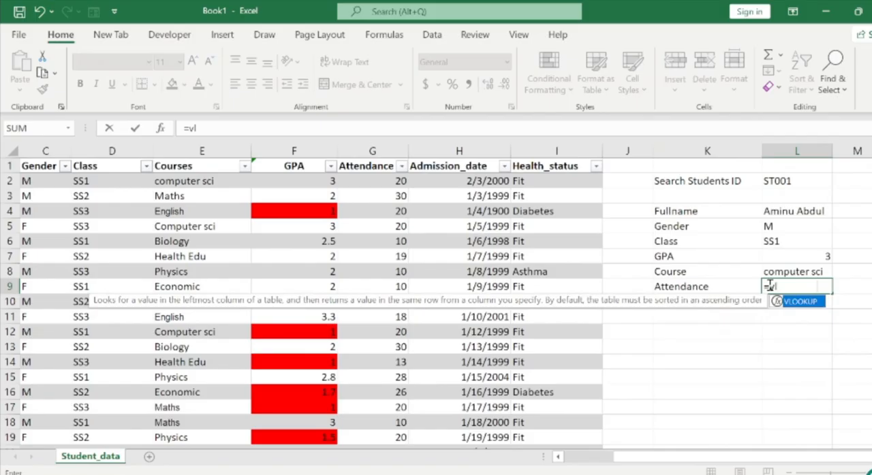
{"action": "key", "text": "Tab"}
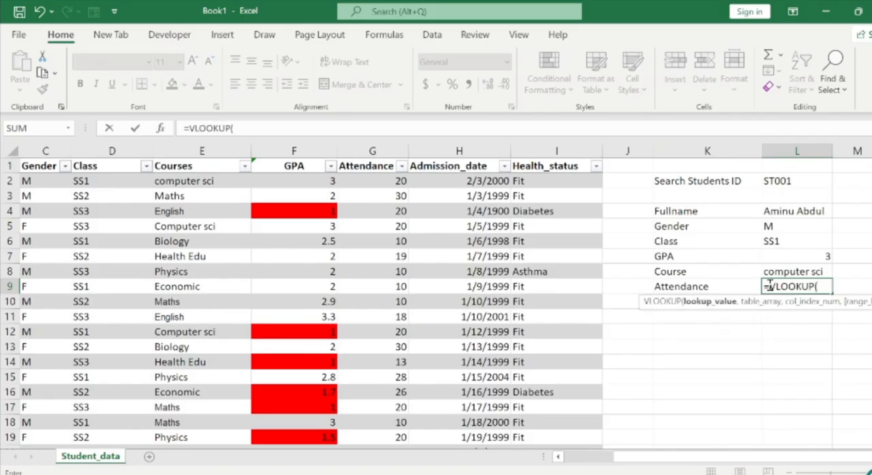
{"action": "left_click", "coordinate": [801, 180]}
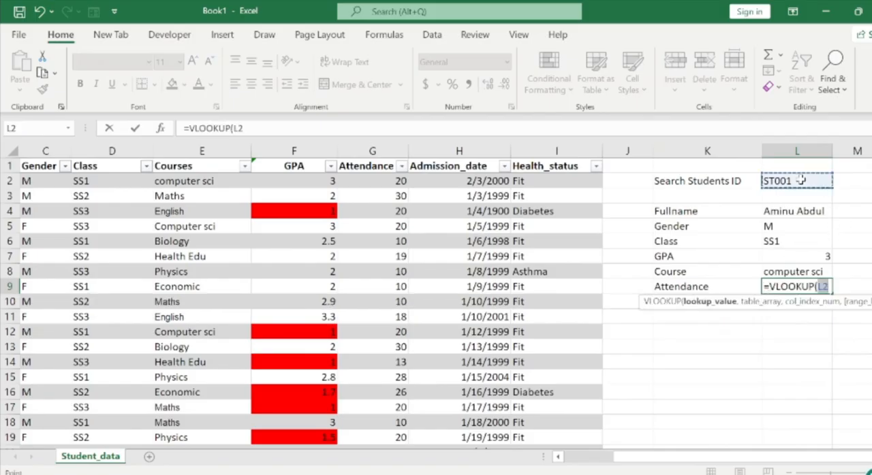
{"action": "type", "text": ","}
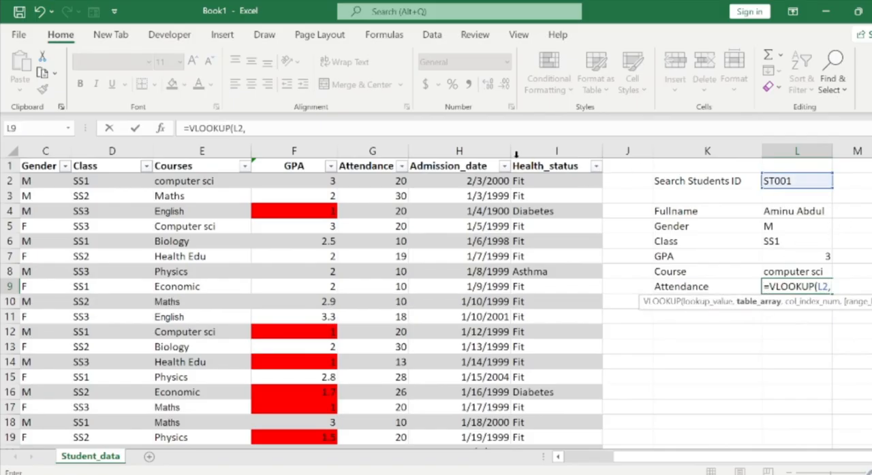
Set the Attendance lookup's table array to the whole student table including headers, Students[#All].
{"action": "left_click", "coordinate": [498, 181]}
{"action": "key", "text": "ctrl+Left"}
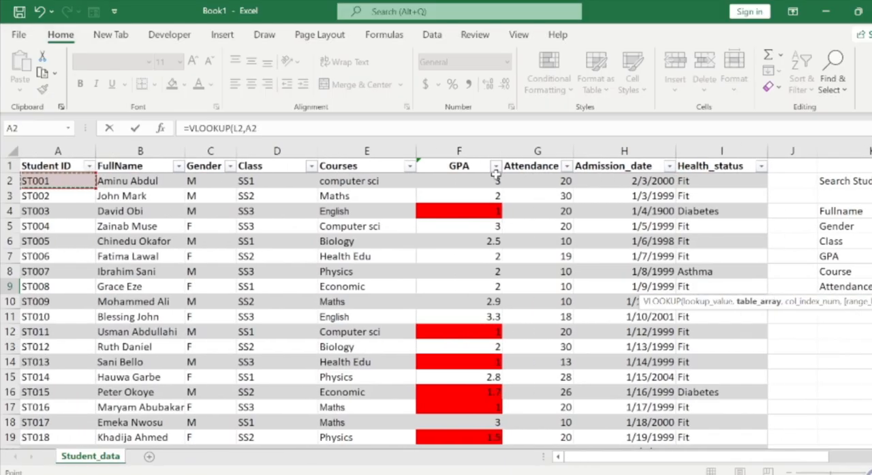
{"action": "key", "text": "Up"}
{"action": "key", "text": "ctrl+shift+Right"}
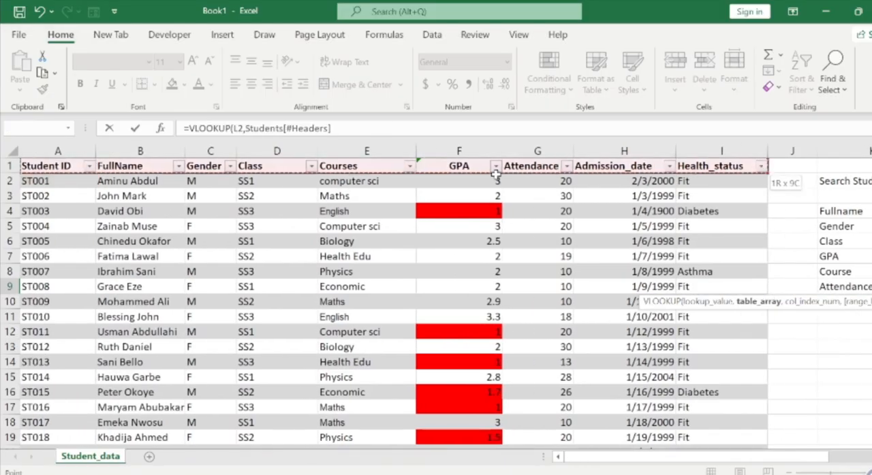
{"action": "key", "text": "ctrl+shift+Down"}
{"action": "type", "text": ",7"}
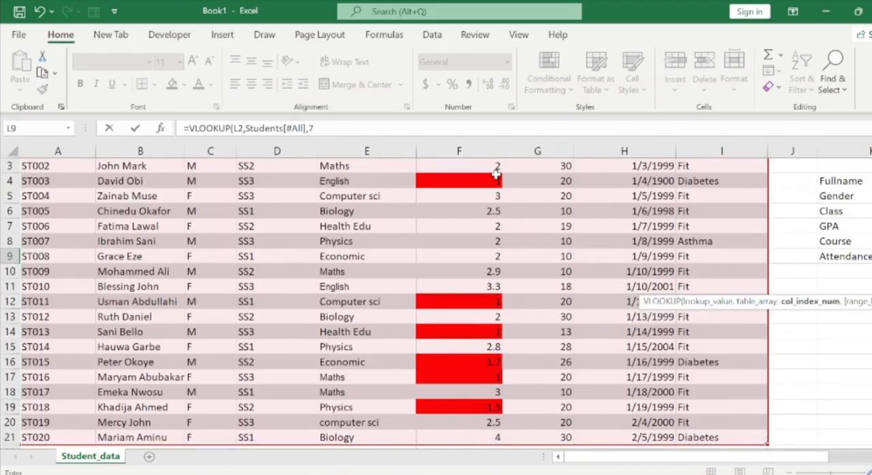
Complete the Attendance lookup with column index 7 and an exact match (FALSE).
{"action": "left_click", "coordinate": [347, 127]}
{"action": "type", "text": "7"}
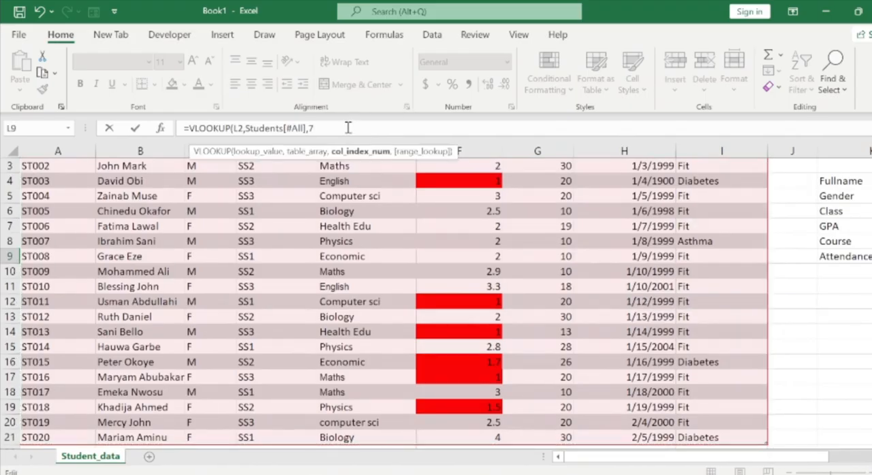
{"action": "type", "text": ","}
{"action": "key", "text": "Down"}
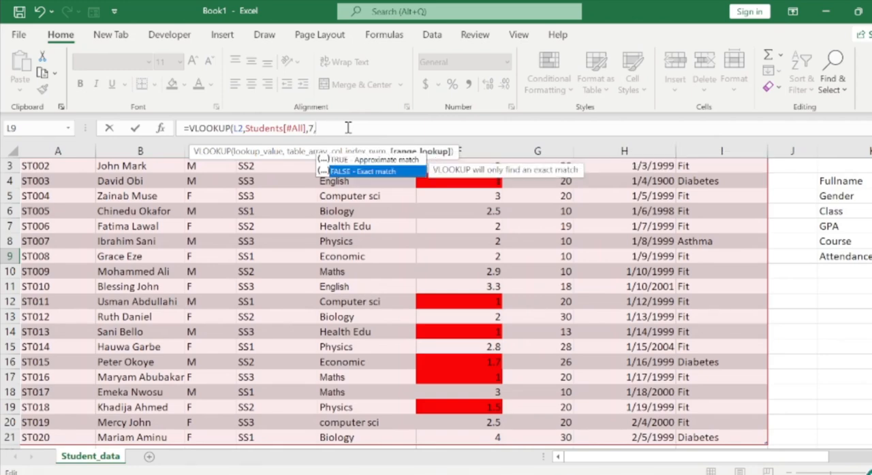
{"action": "key", "text": "Tab"}
{"action": "type", "text": ")"}
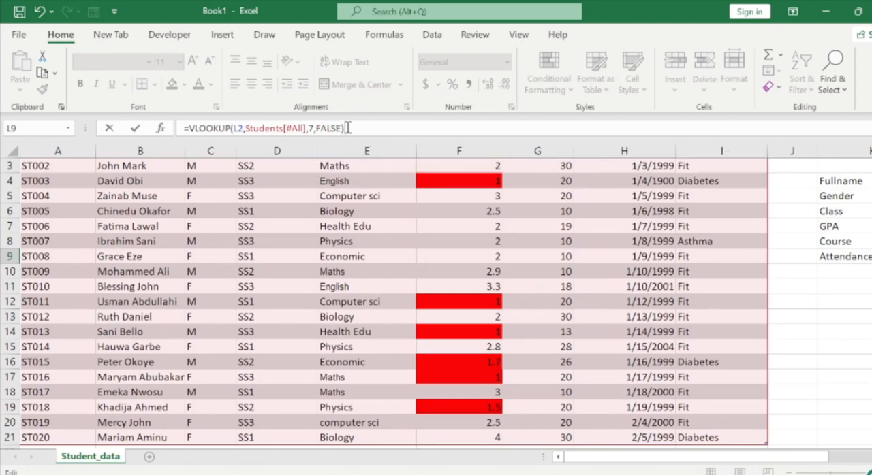
{"action": "key", "text": "Return"}
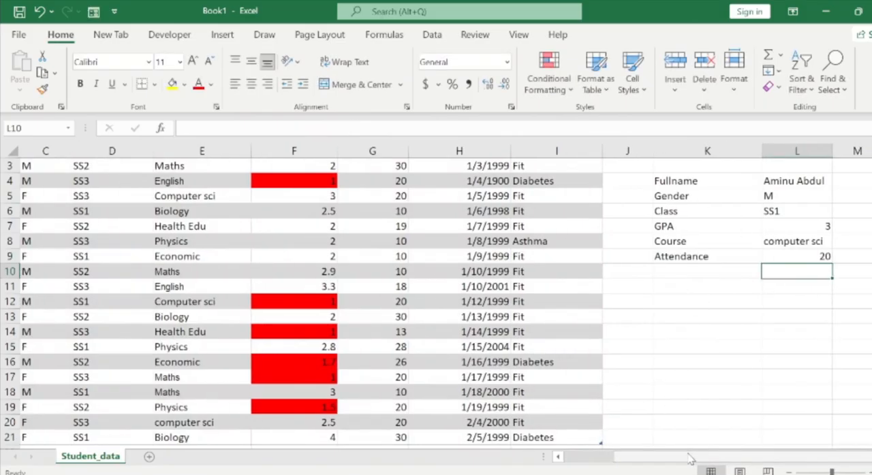
Review the finished student search block, from the search ID down to the Fullname through Attendance fields.
{"action": "left_click", "coordinate": [871, 457]}
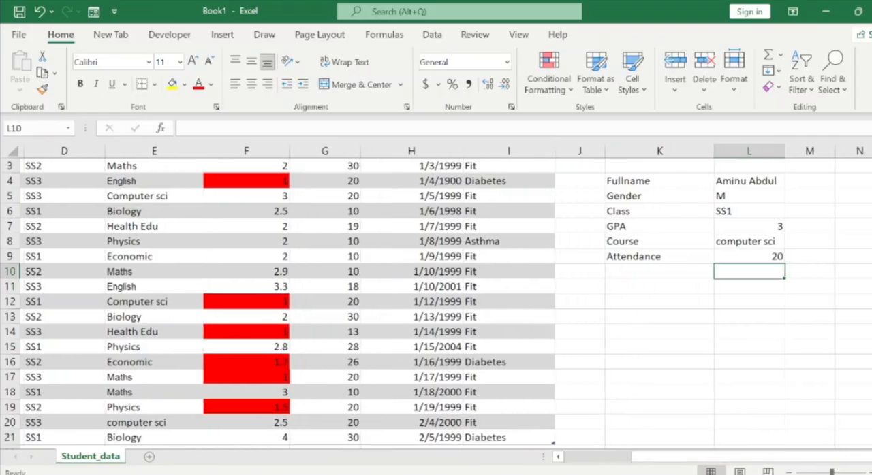
{"action": "left_click", "coordinate": [671, 257]}
{"action": "key", "text": "ctrl+Up"}
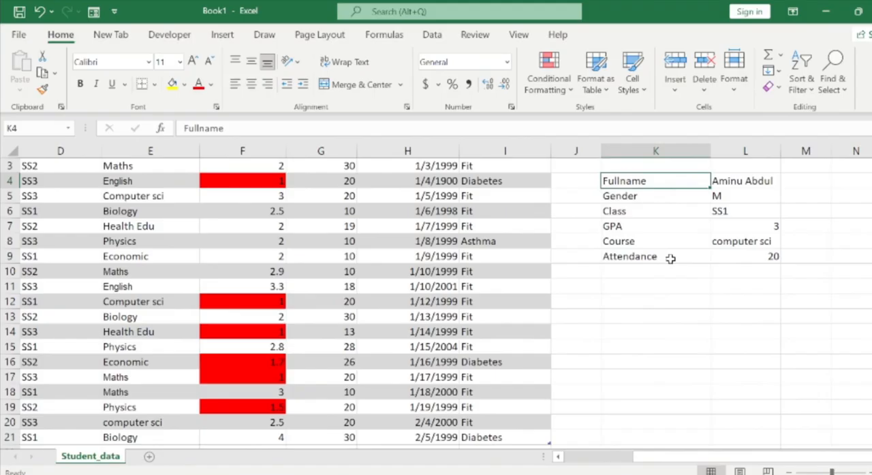
{"action": "key", "text": "Right"}
{"action": "key", "text": "Right"}
{"action": "key", "text": "ctrl+Up"}
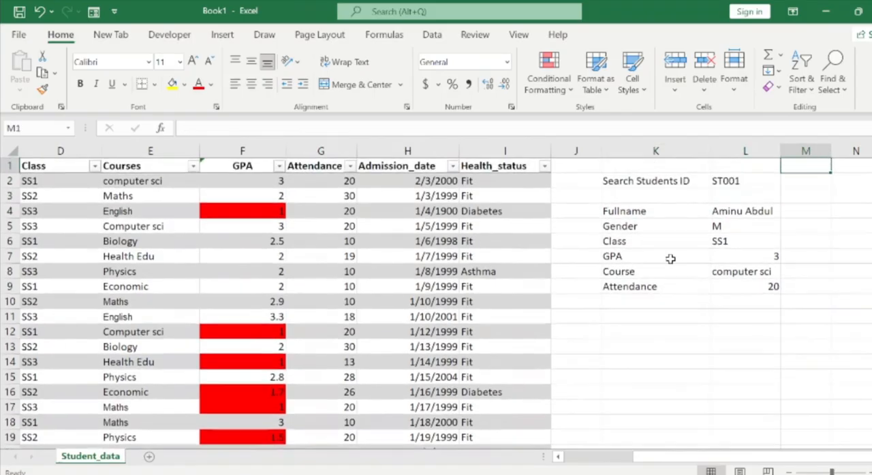
{"action": "key", "text": "Left"}
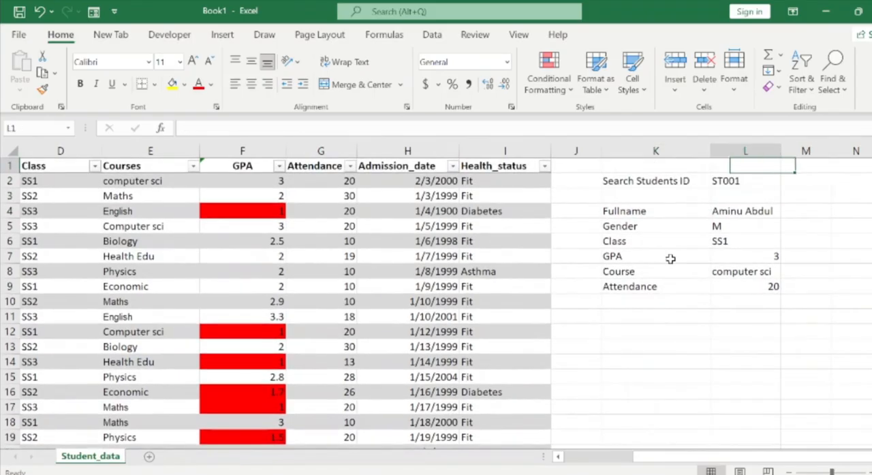
{"action": "key", "text": "Down"}
{"action": "key", "text": "Down"}
{"action": "key", "text": "Down"}
{"action": "key", "text": "Left"}
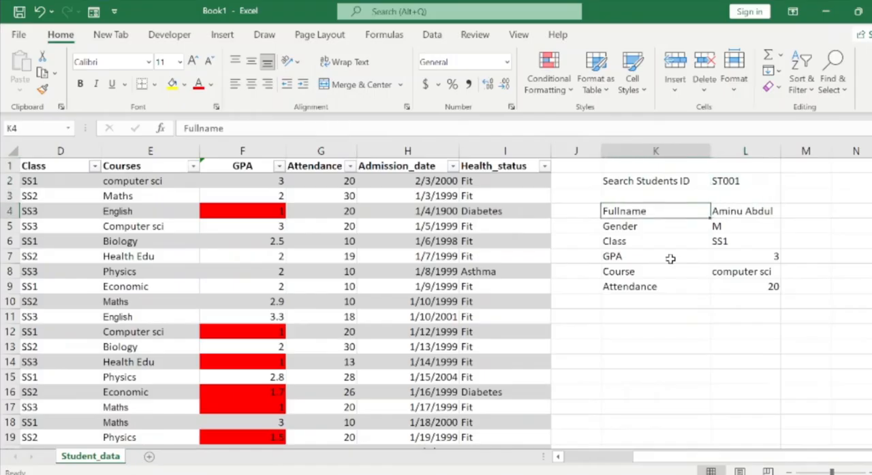
Test the lookups by entering the IDs of the third and fourth students in the search cell L2.
{"action": "double_click", "coordinate": [741, 181]}
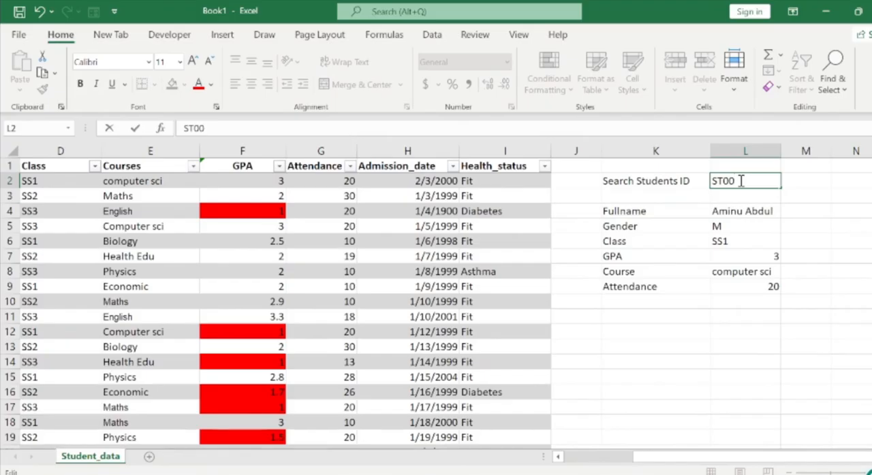
{"action": "type", "text": "3"}
{"action": "key", "text": "Return"}
{"action": "double_click", "coordinate": [741, 180]}
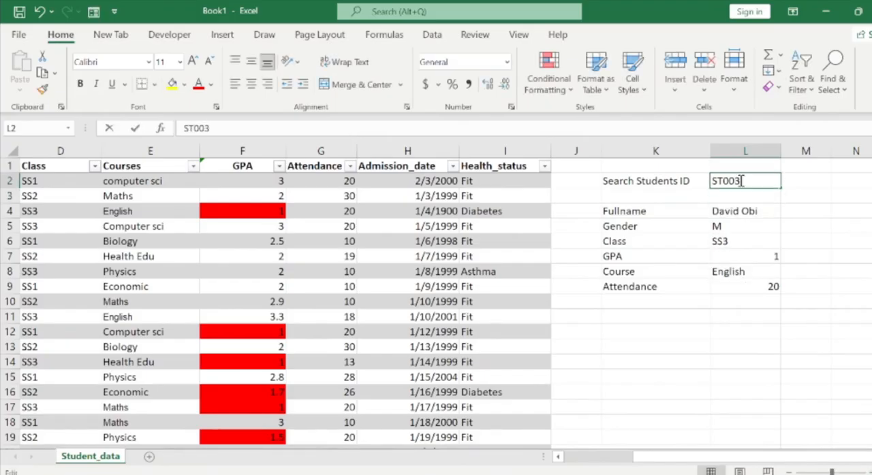
{"action": "key", "text": "BackSpace"}
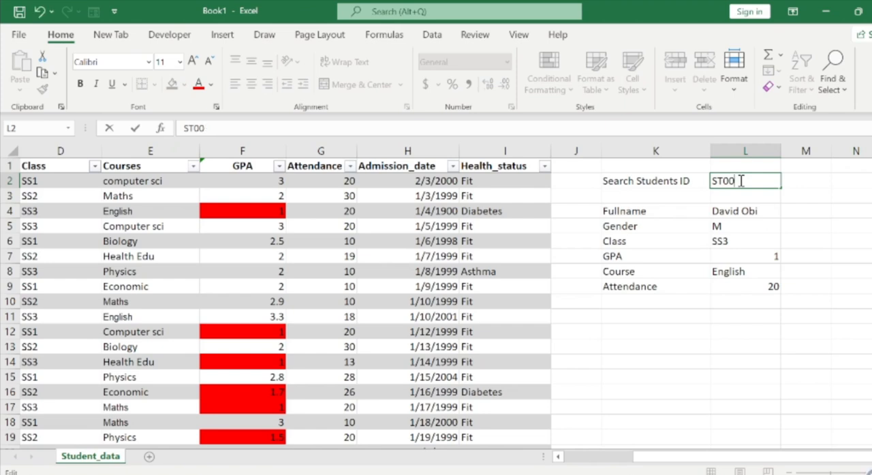
{"action": "type", "text": "4"}
{"action": "key", "text": "Return"}
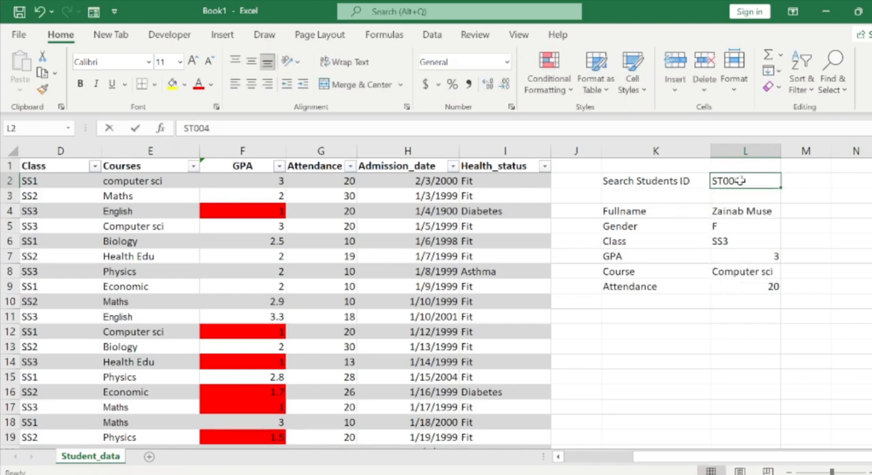
Look up the sixth student in the table by entering that student's ID in the search cell L2.
{"action": "double_click", "coordinate": [740, 180]}
{"action": "key", "text": "BackSpace"}
{"action": "type", "text": "6"}
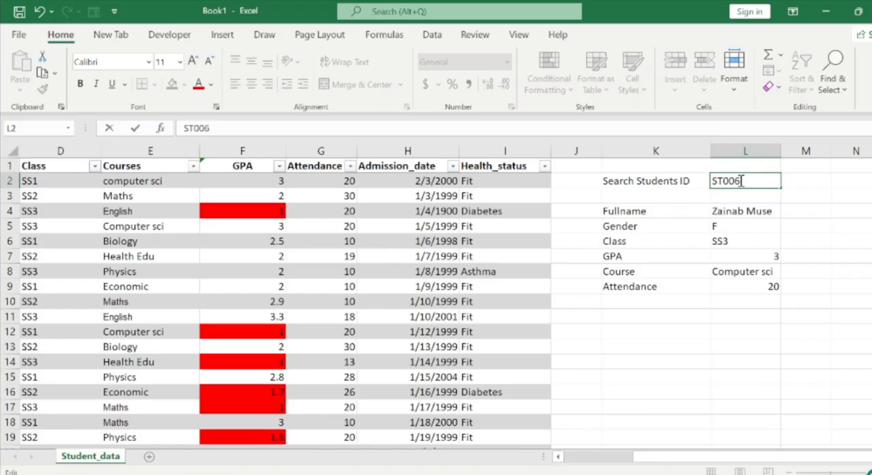
{"action": "key", "text": "Return"}
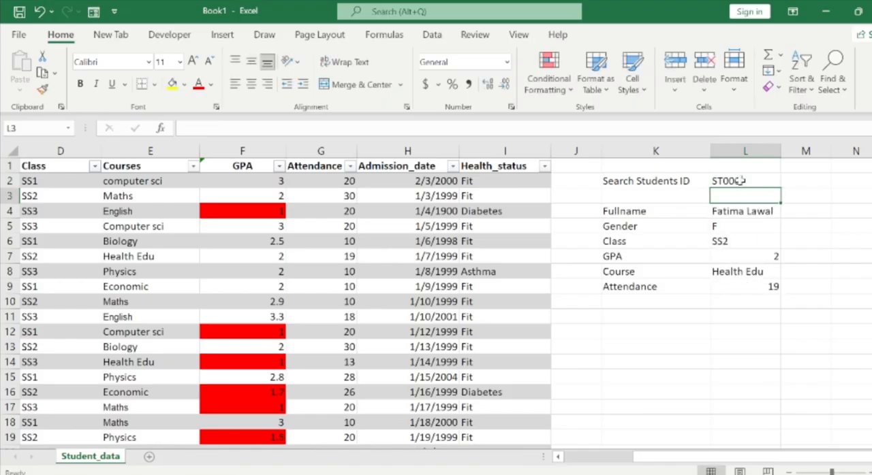
Examine the student table from the Student ID column down to its last record and across to Health_status.
{"action": "left_click", "coordinate": [486, 220]}
{"action": "key", "text": "Home"}
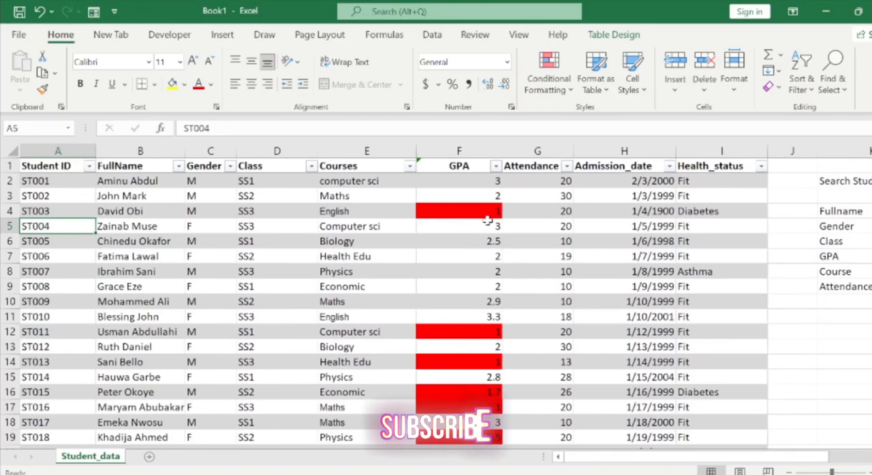
{"action": "key", "text": "Down"}
{"action": "key", "text": "Down"}
{"action": "key", "text": "Down"}
{"action": "key", "text": "ctrl+Down"}
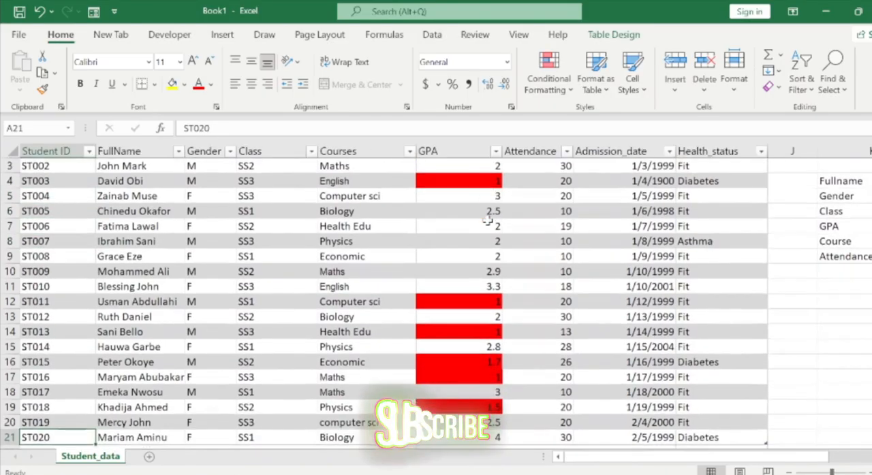
{"action": "key", "text": "Down"}
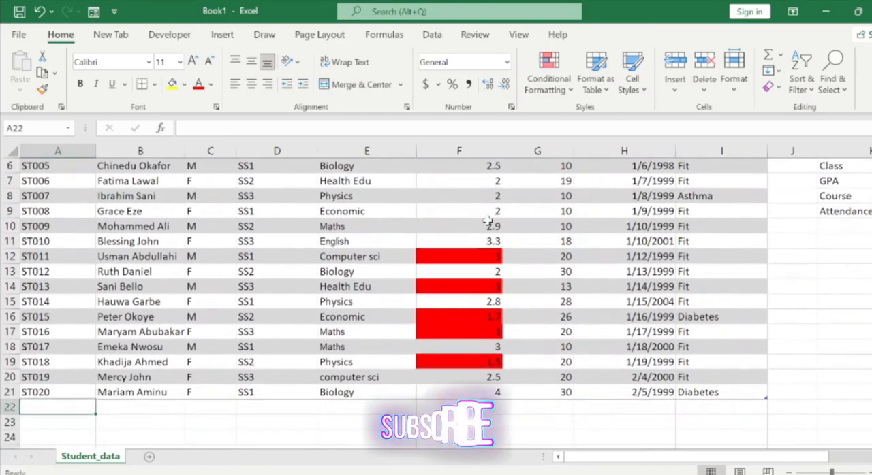
{"action": "key", "text": "Up"}
{"action": "key", "text": "ctrl+Right"}
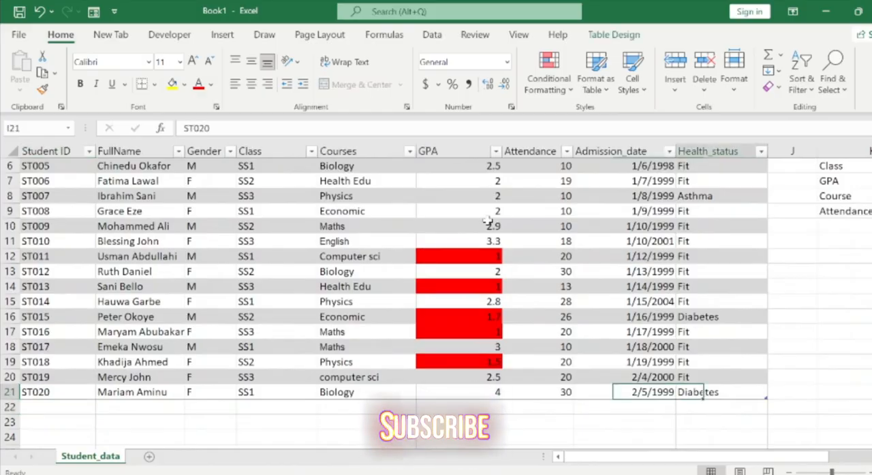
{"action": "key", "text": "ctrl+Up"}
{"action": "key", "text": "Right"}
{"action": "key", "text": "Right"}
{"action": "key", "text": "Right"}
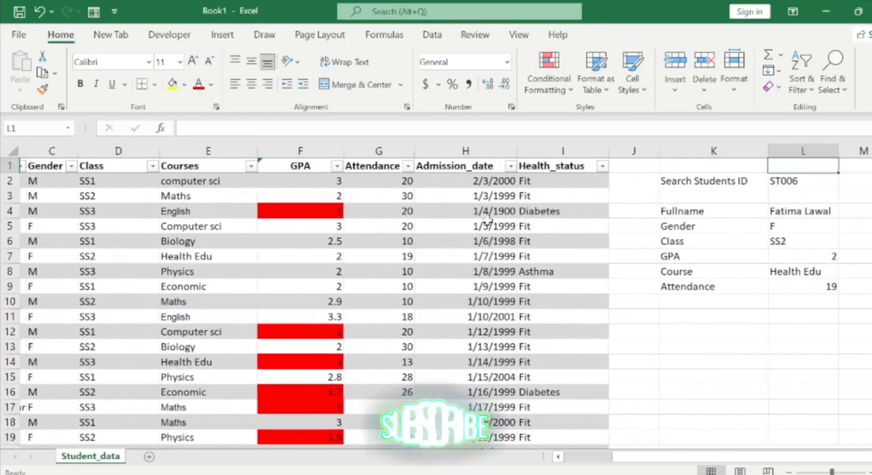
Try looking up students 21 and 20 in the search cell L2, using IDs with an extra zero.
{"action": "double_click", "coordinate": [790, 181]}
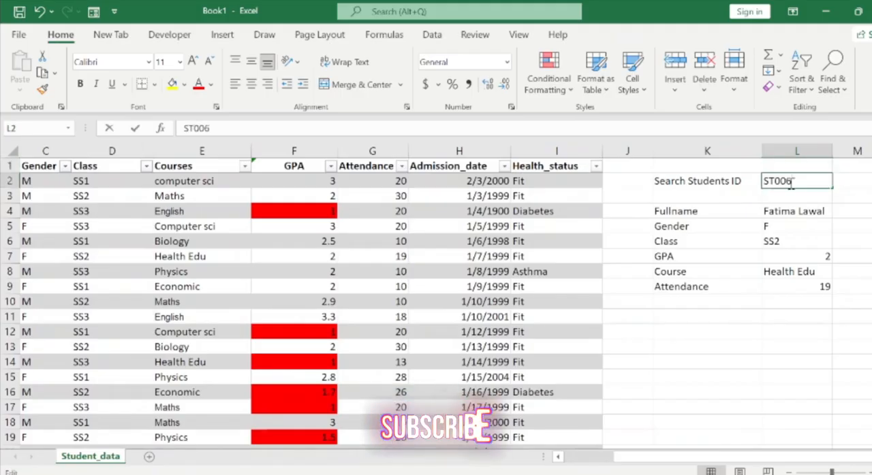
{"action": "key", "text": "BackSpace"}
{"action": "type", "text": "11"}
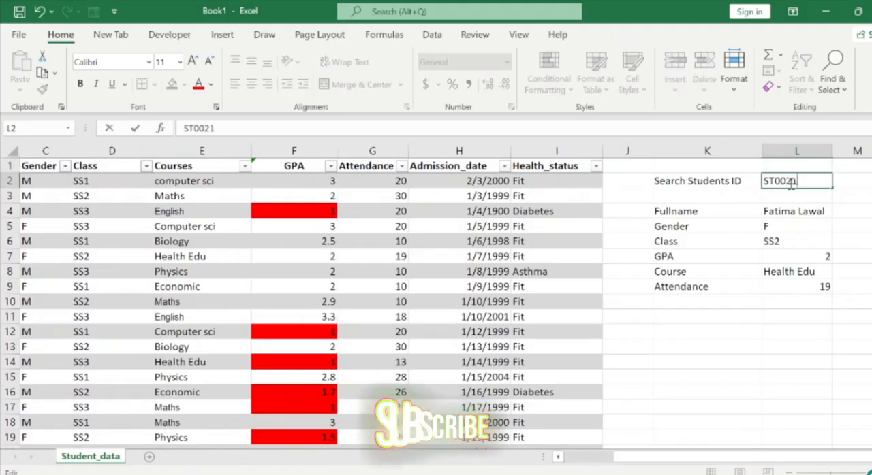
{"action": "key", "text": "Return"}
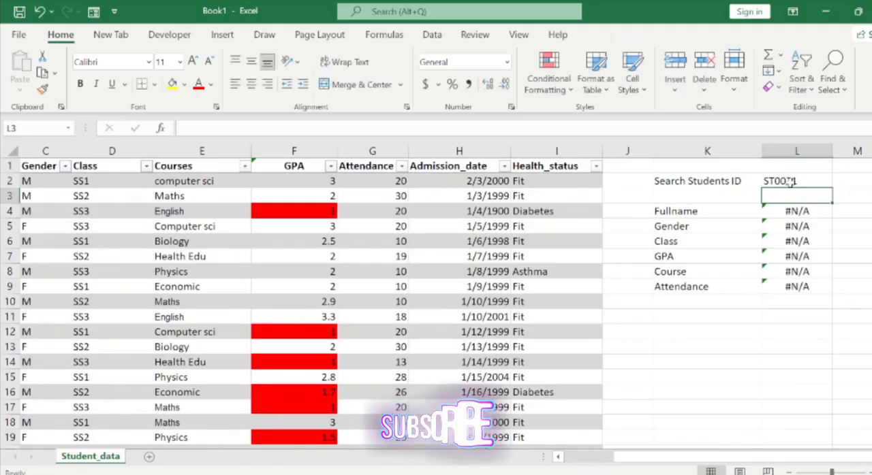
{"action": "double_click", "coordinate": [802, 180]}
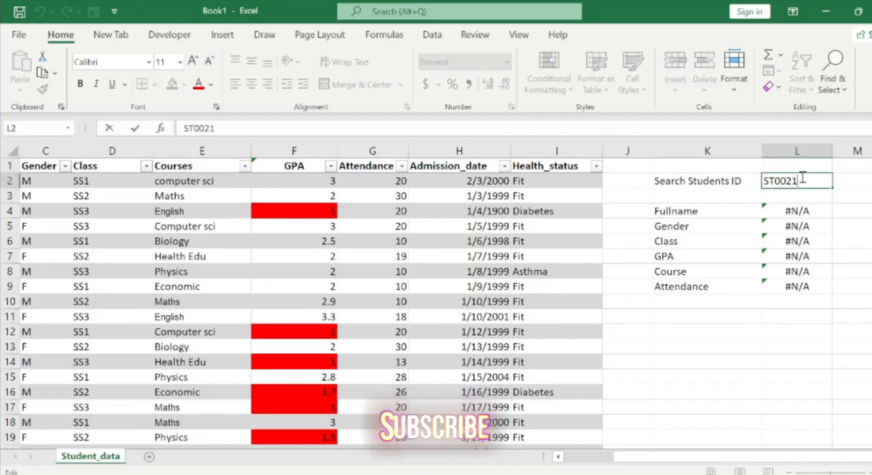
{"action": "key", "text": "BackSpace"}
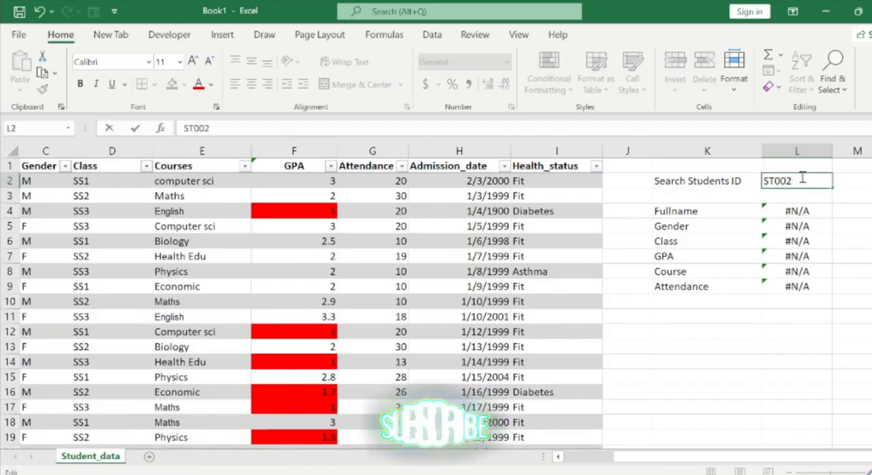
{"action": "key", "text": "Return"}
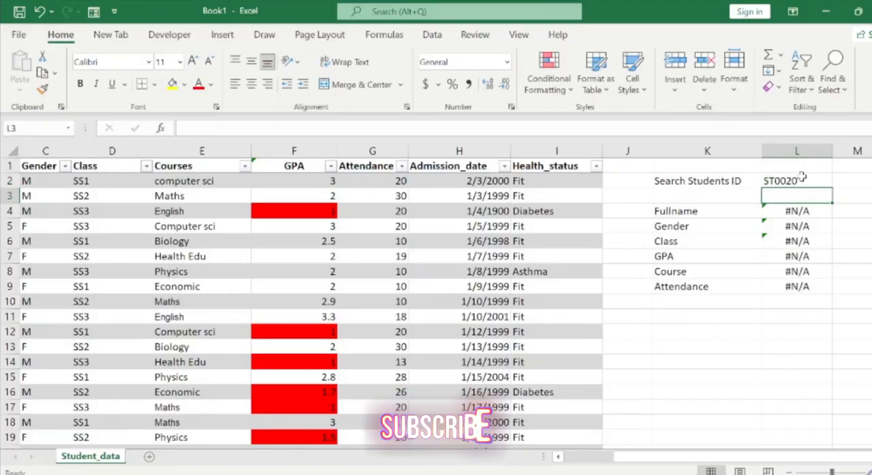
Look up the last student in the table by entering that student's ID in L2, and go through the returned fields.
{"action": "double_click", "coordinate": [802, 179]}
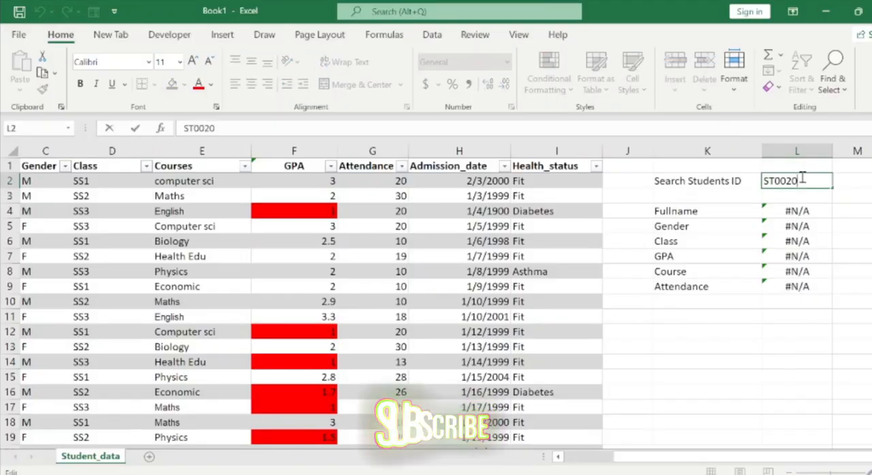
{"action": "key", "text": "BackSpace"}
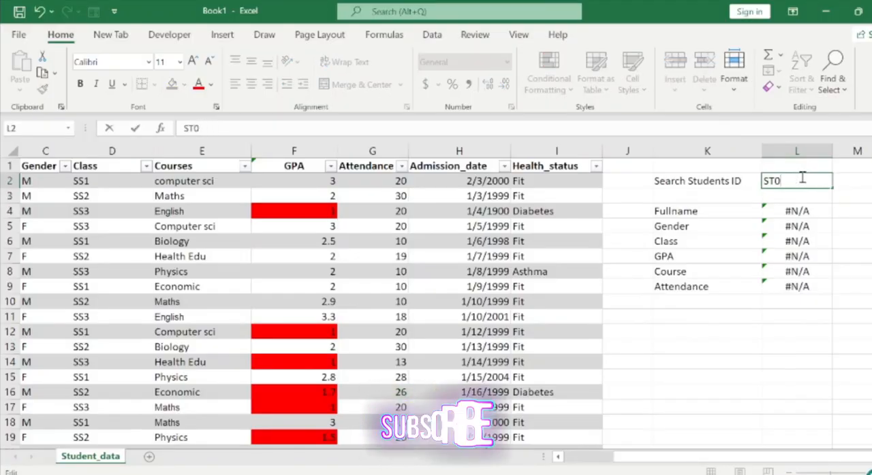
{"action": "key", "text": "Return"}
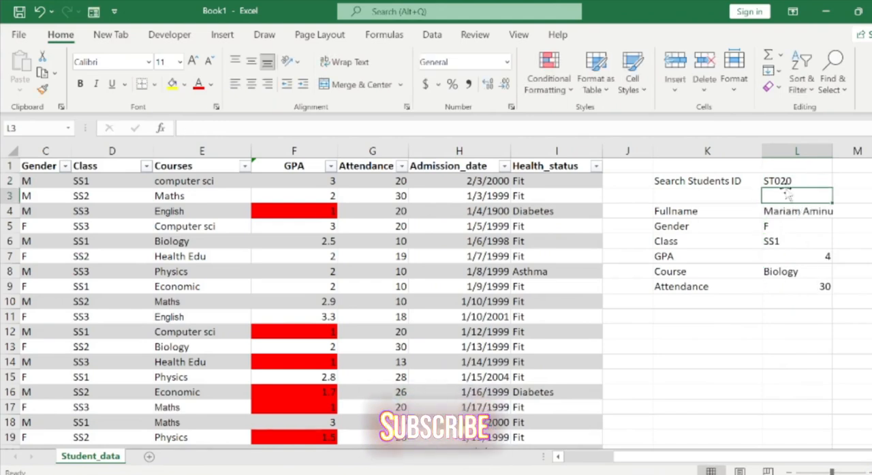
{"action": "key", "text": "Down"}
{"action": "key", "text": "Down"}
{"action": "key", "text": "Down"}
{"action": "key", "text": "Down"}
{"action": "key", "text": "Down"}
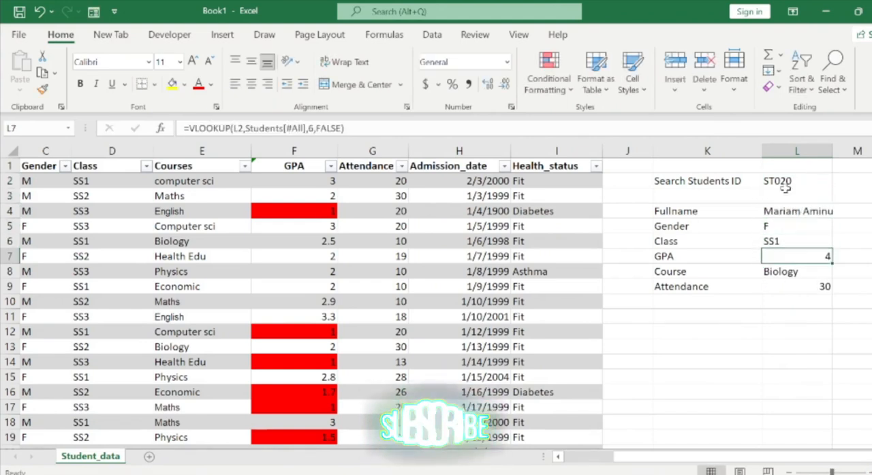
{"action": "key", "text": "Left"}
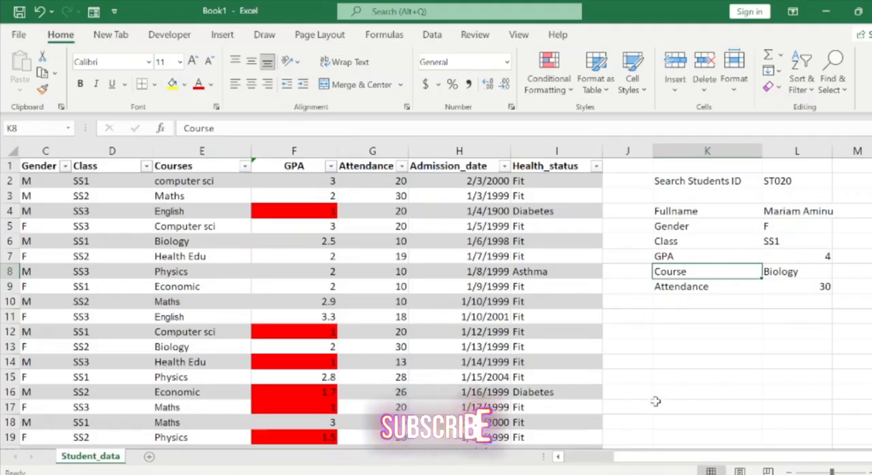
Switch to Student_SIS_Project.xlsx and examine how the search block on the StudentData sheet is formatted.
{"action": "left_click", "coordinate": [589, 463]}
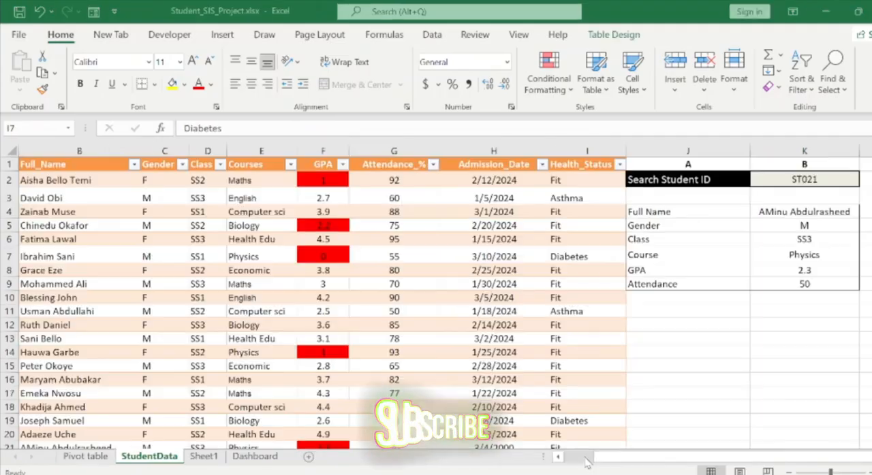
{"action": "left_click", "coordinate": [575, 287]}
{"action": "left_click", "coordinate": [703, 244]}
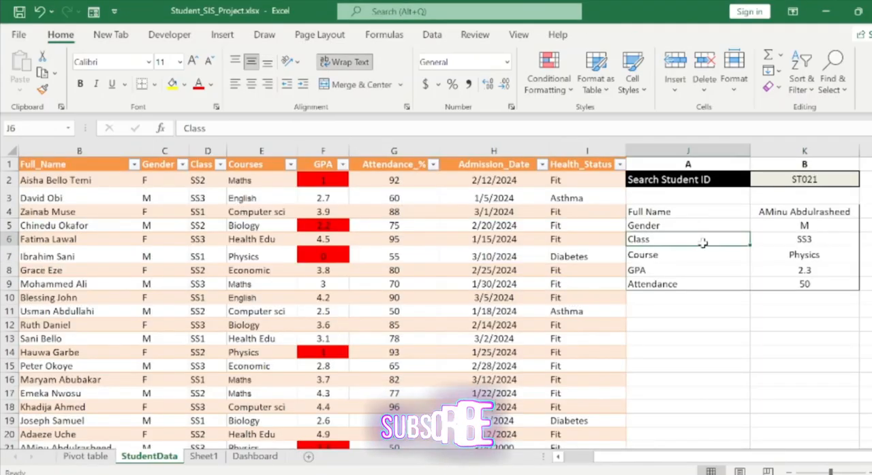
{"action": "key", "text": "Right"}
{"action": "key", "text": "Right"}
{"action": "key", "text": "Left"}
{"action": "key", "text": "Left"}
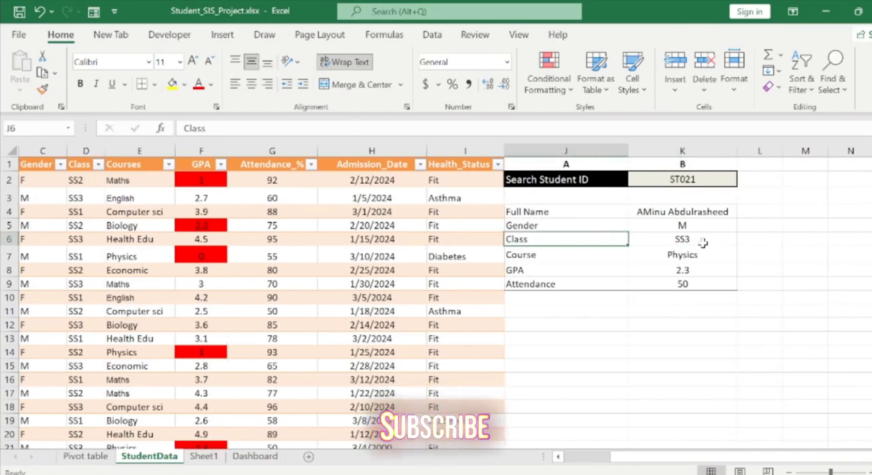
{"action": "key", "text": "Up"}
{"action": "key", "text": "Up"}
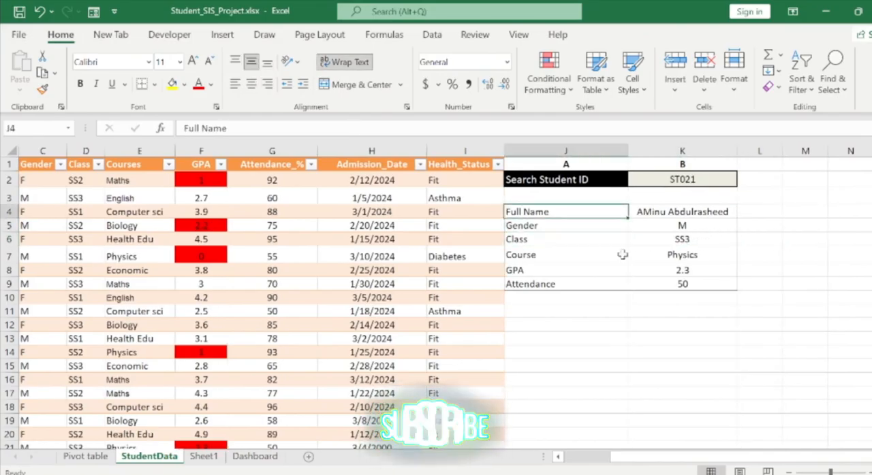
Back in Book1, apply Outside Borders to the Fullname through Attendance block K4:L9 and widen column L slightly.
{"action": "mouse_move", "coordinate": [728, 439]}
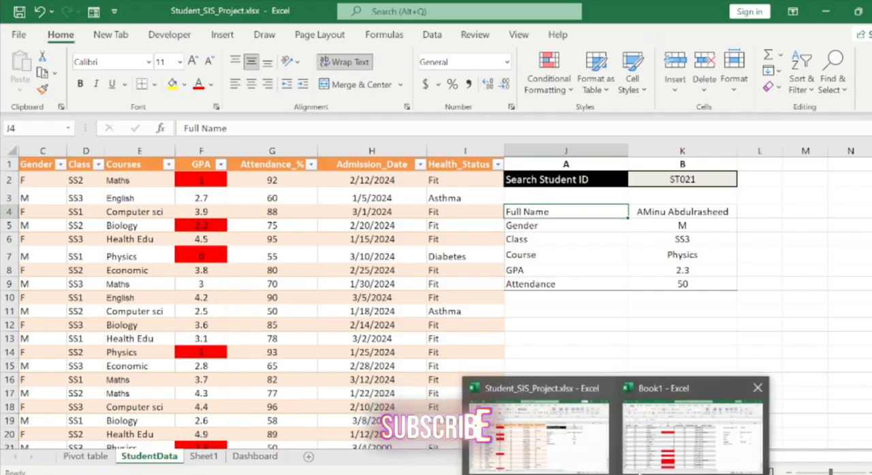
{"action": "left_click", "coordinate": [777, 422]}
{"action": "left_click", "coordinate": [674, 213]}
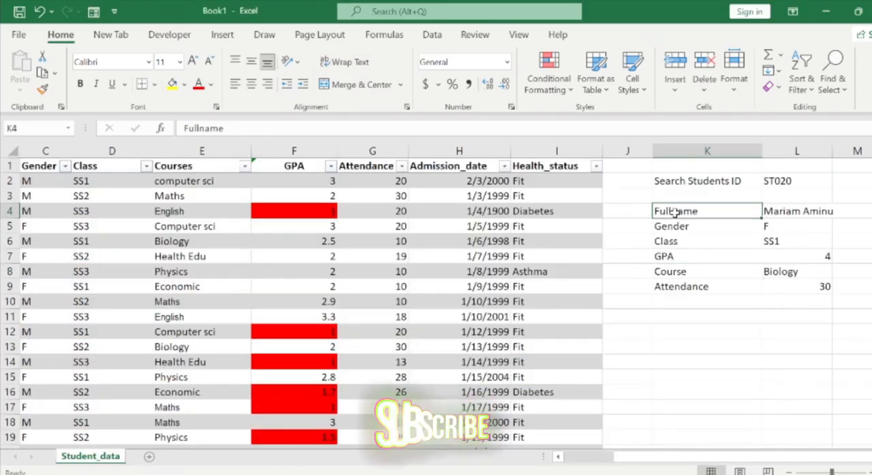
{"action": "key", "text": "shift+Right"}
{"action": "key", "text": "shift+Down"}
{"action": "key", "text": "shift+Down"}
{"action": "key", "text": "shift+Down"}
{"action": "key", "text": "shift+Down"}
{"action": "key", "text": "shift+Down"}
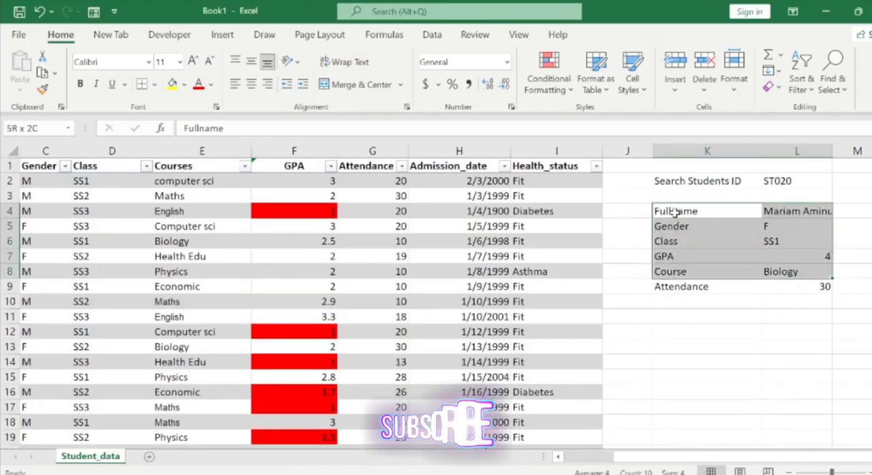
{"action": "left_click", "coordinate": [155, 85]}
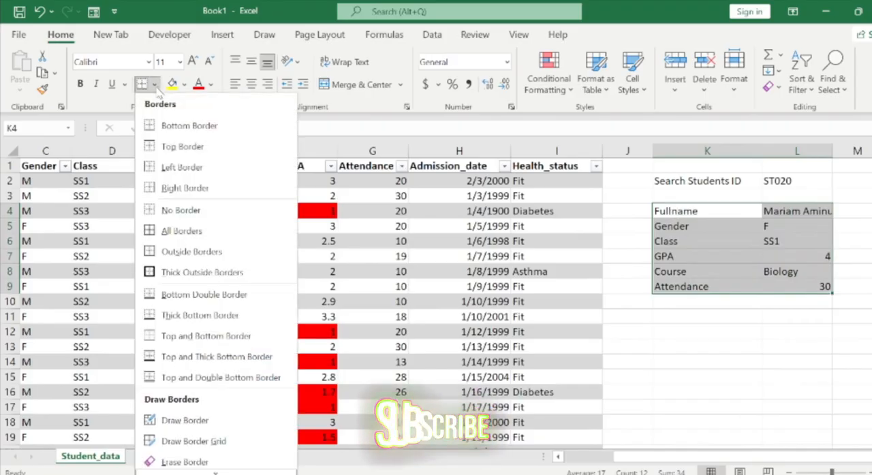
{"action": "left_click", "coordinate": [175, 258]}
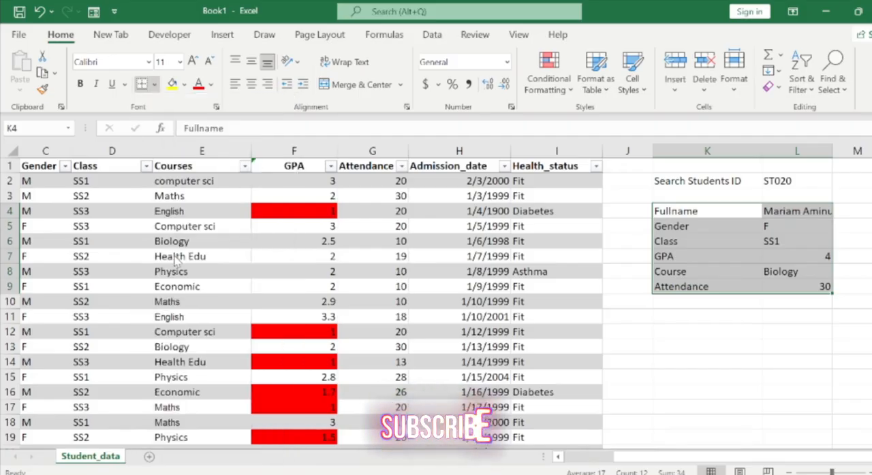
{"action": "left_click", "coordinate": [630, 256]}
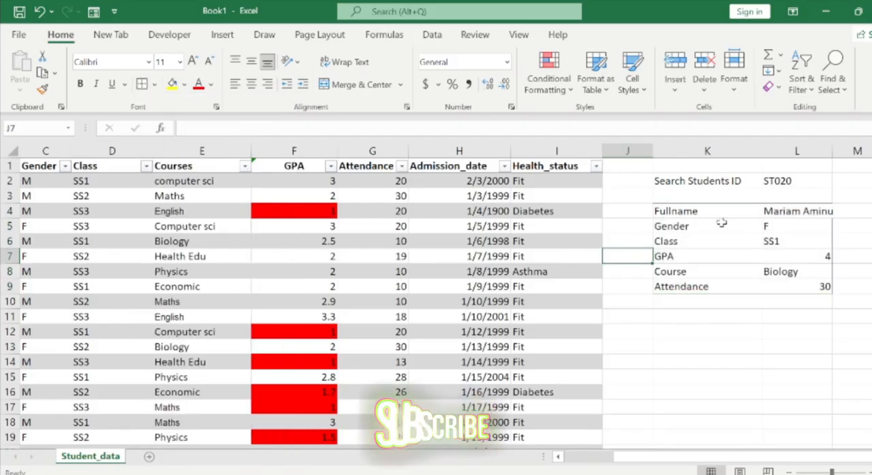
{"action": "left_click_drag", "start_coordinate": [830, 151], "coordinate": [846, 153]}
{"action": "left_click", "coordinate": [819, 209]}
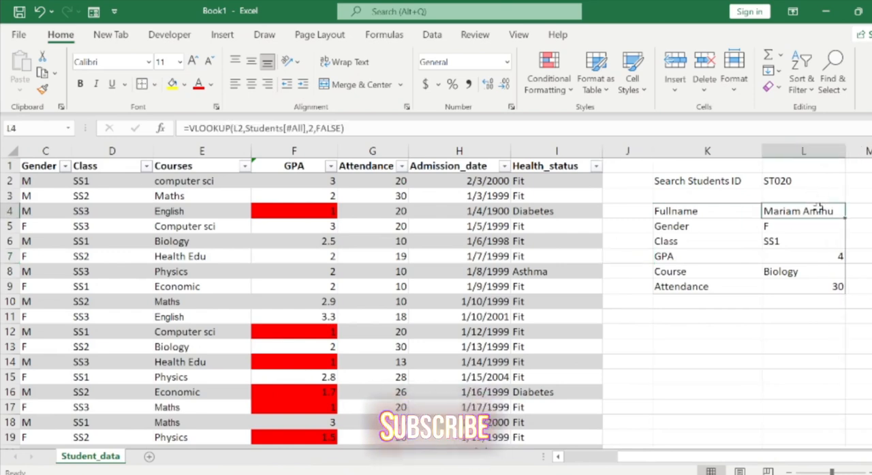
Fill the Search Students ID label cell K2 with black.
{"action": "left_click", "coordinate": [775, 181]}
{"action": "left_click", "coordinate": [730, 182]}
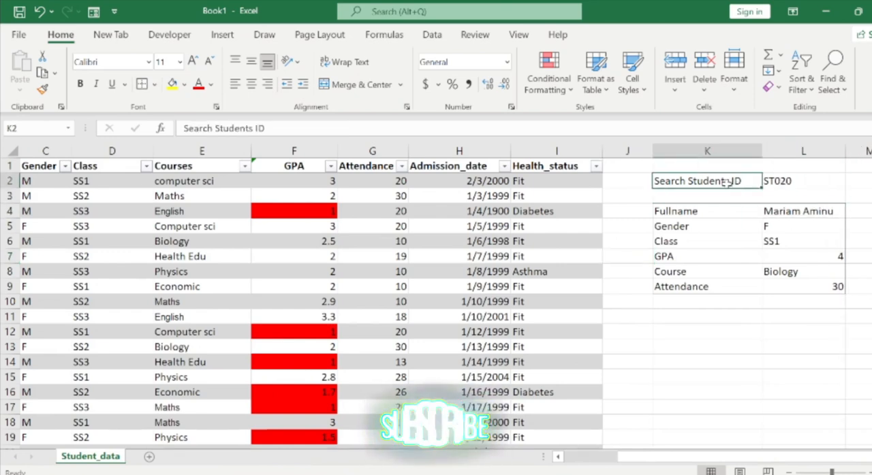
{"action": "left_click", "coordinate": [186, 85]}
{"action": "left_click", "coordinate": [182, 124]}
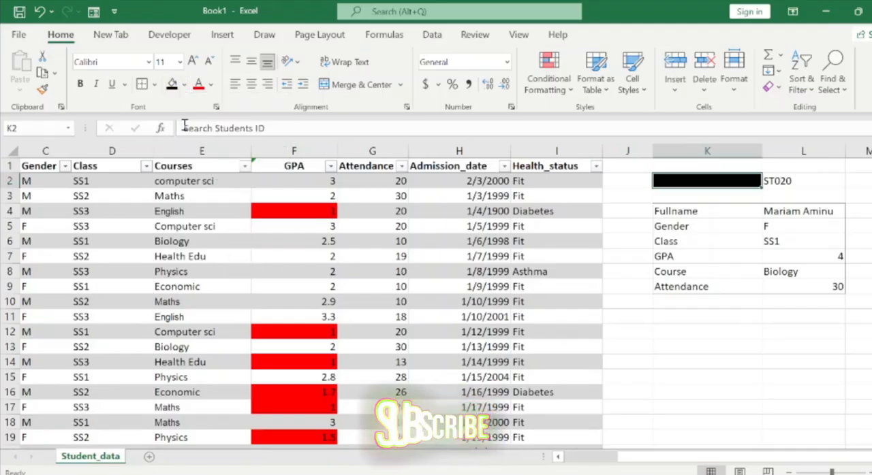
Set the font color of the Search Students ID text in K2 to white.
{"action": "double_click", "coordinate": [673, 180]}
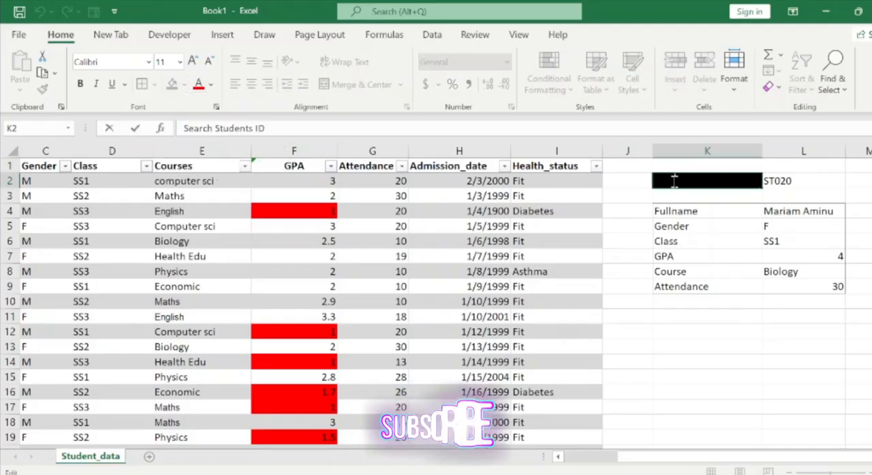
{"action": "triple_click", "coordinate": [674, 182]}
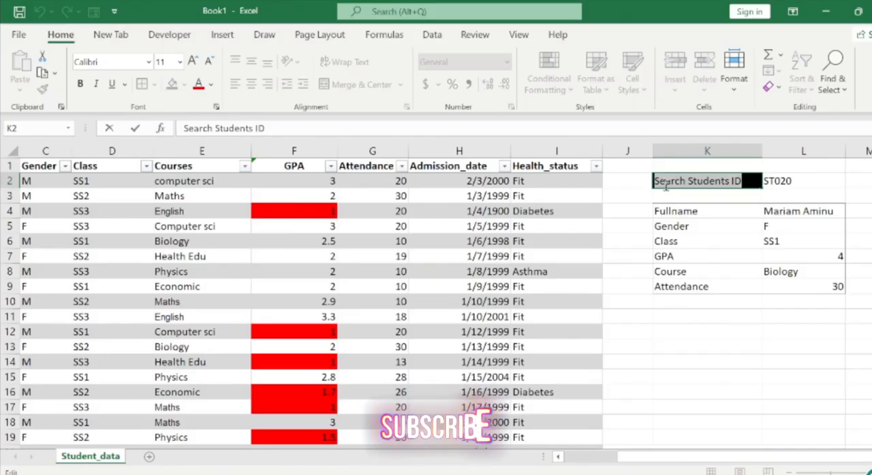
{"action": "left_click", "coordinate": [211, 85]}
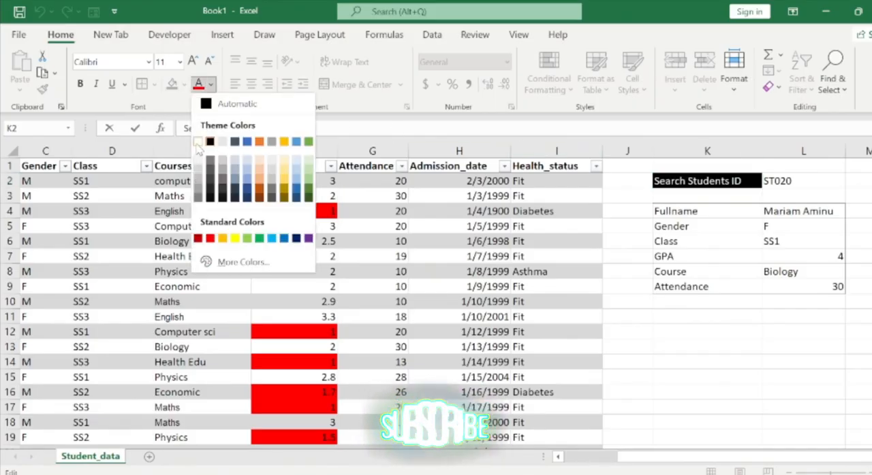
{"action": "left_click", "coordinate": [206, 139]}
{"action": "left_click", "coordinate": [613, 226]}
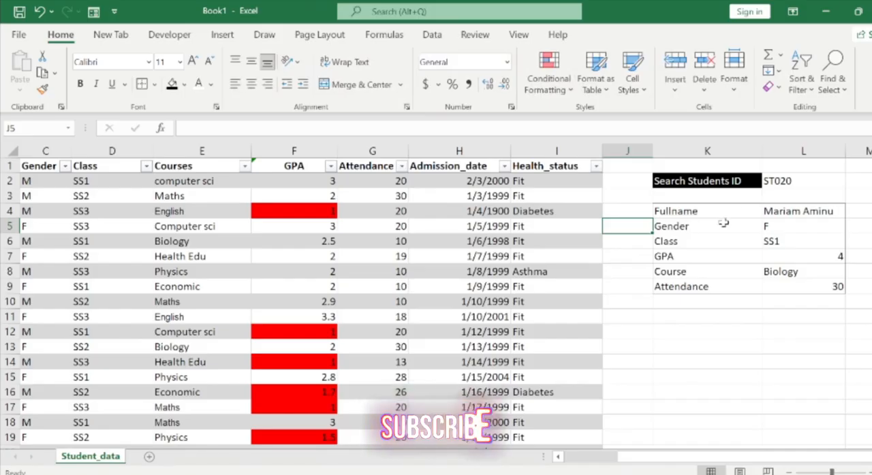
Increase the font size of the Search Students ID label in K2.
{"action": "left_click", "coordinate": [734, 178]}
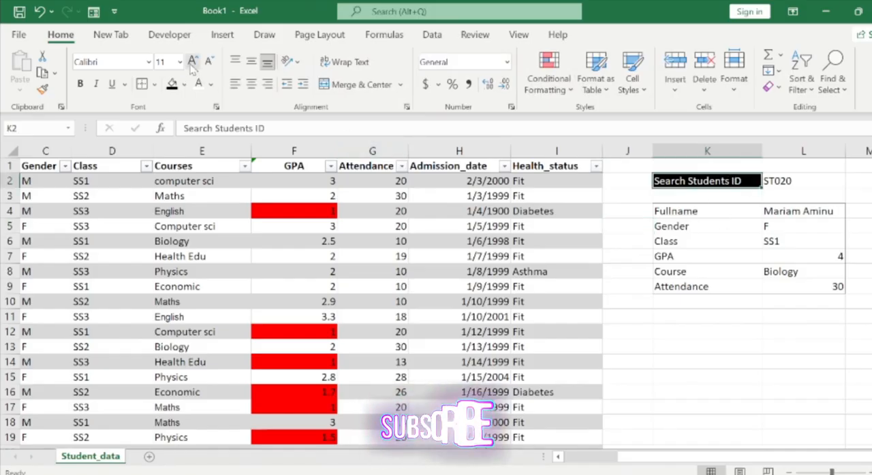
{"action": "left_click", "coordinate": [783, 188]}
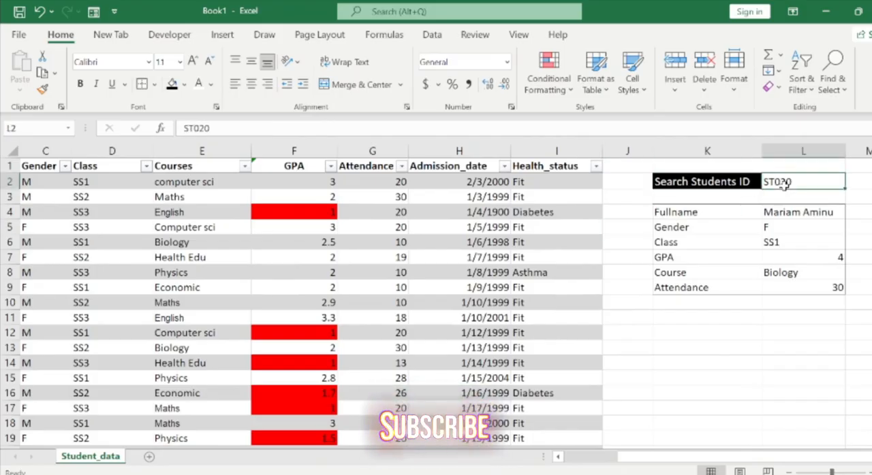
Widen column K slightly so the Search Students ID label has more room.
{"action": "left_click_drag", "start_coordinate": [762, 150], "coordinate": [768, 150]}
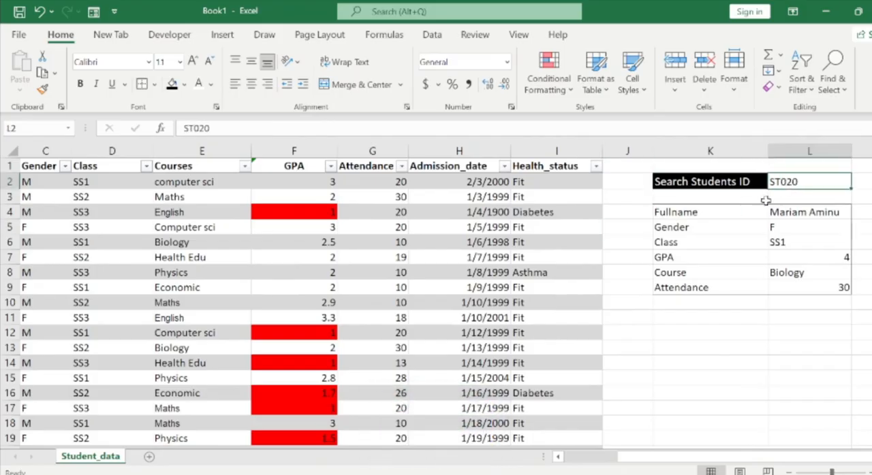
{"action": "left_click", "coordinate": [762, 224]}
Review the search block's lookup fields and the student table from its headers down to the last record.
{"action": "key", "text": "Right"}
{"action": "key", "text": "Right"}
{"action": "key", "text": "Right"}
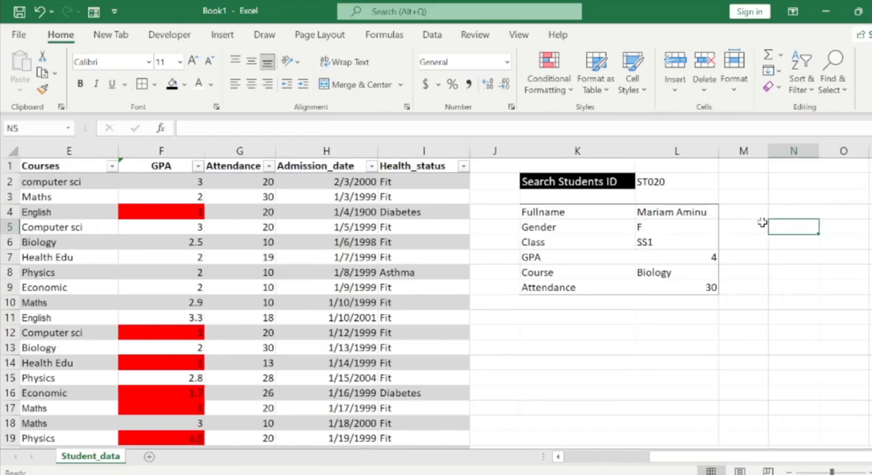
{"action": "key", "text": "Left"}
{"action": "key", "text": "Left"}
{"action": "key", "text": "Down"}
{"action": "key", "text": "Down"}
{"action": "key", "text": "Down"}
{"action": "key", "text": "Down"}
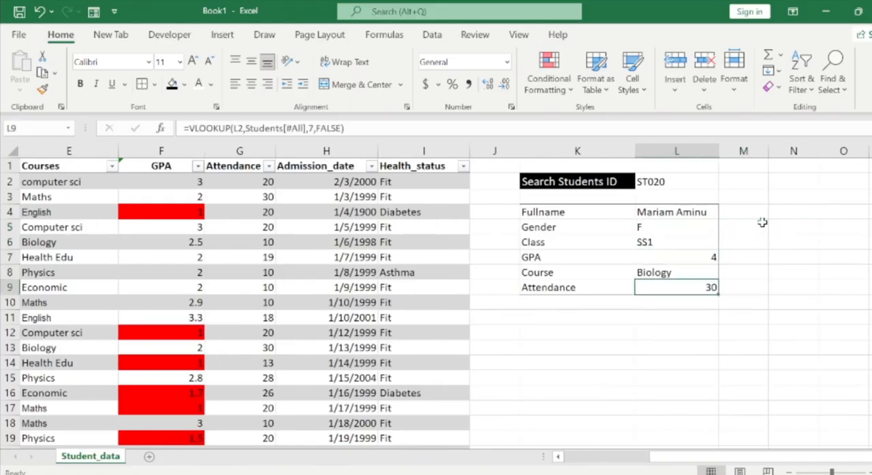
{"action": "key", "text": "Left"}
{"action": "key", "text": "Left"}
{"action": "key", "text": "Left"}
{"action": "key", "text": "Left"}
{"action": "key", "text": "Left"}
{"action": "key", "text": "ctrl+Left"}
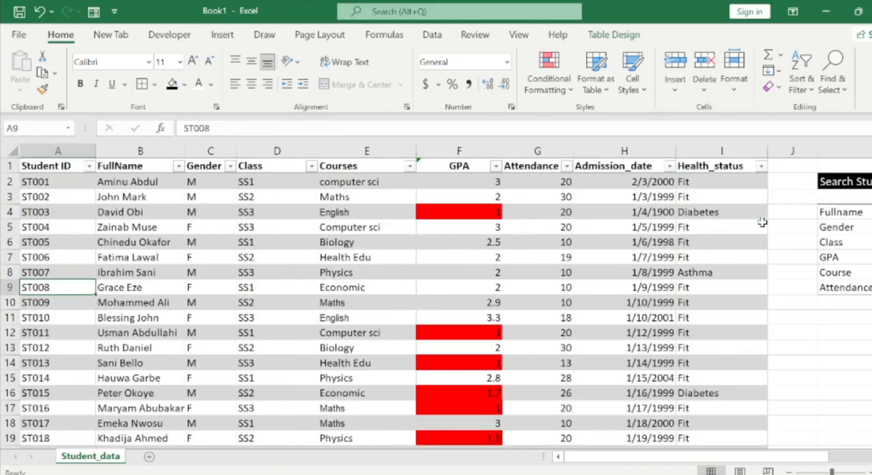
{"action": "key", "text": "ctrl+Down"}
{"action": "key", "text": "Down"}
{"action": "key", "text": "Down"}
{"action": "key", "text": "Up"}
{"action": "key", "text": "Up"}
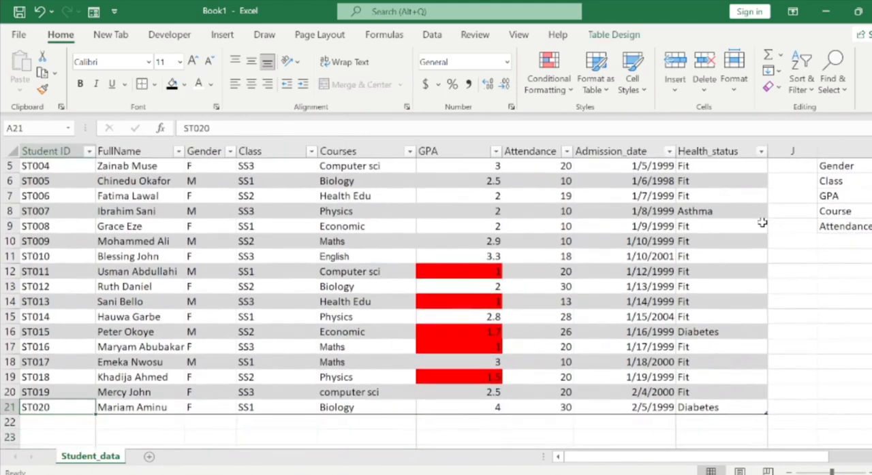
{"action": "key", "text": "ctrl+Up"}
{"action": "key", "text": "Right"}
{"action": "key", "text": "Right"}
{"action": "key", "text": "Right"}
{"action": "key", "text": "Right"}
{"action": "key", "text": "Right"}
{"action": "key", "text": "Right"}
{"action": "key", "text": "Right"}
{"action": "key", "text": "Right"}
{"action": "key", "text": "Right"}
{"action": "key", "text": "Right"}
{"action": "key", "text": "Right"}
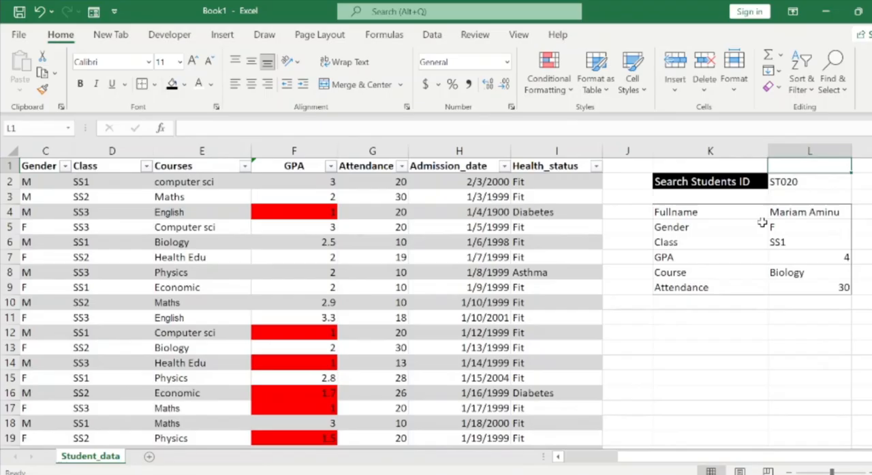
{"action": "key", "text": "Left"}
{"action": "key", "text": "Down"}
{"action": "key", "text": "Down"}
{"action": "key", "text": "Down"}
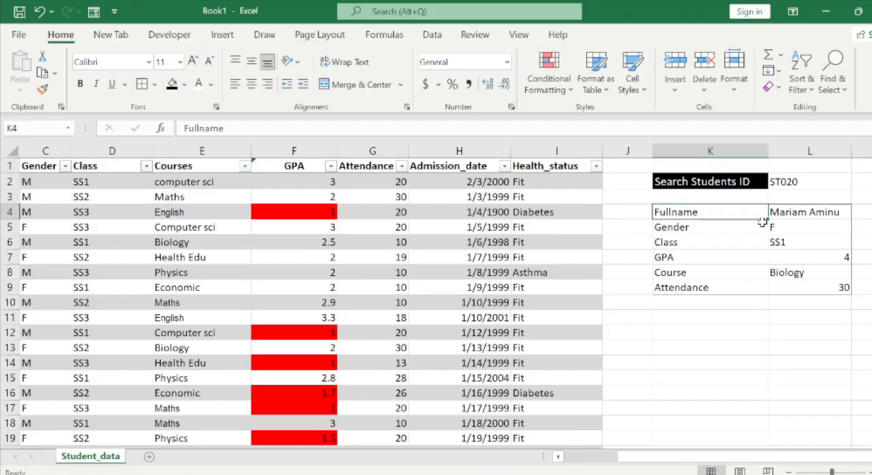
{"action": "scroll", "coordinate": [763, 222], "scroll_direction": "right", "scroll_amount": 1}
{"action": "key", "text": "Right"}
{"action": "key", "text": "Left"}
{"action": "key", "text": "Left"}
{"action": "key", "text": "Left"}
{"action": "key", "text": "Left"}
{"action": "key", "text": "Left"}
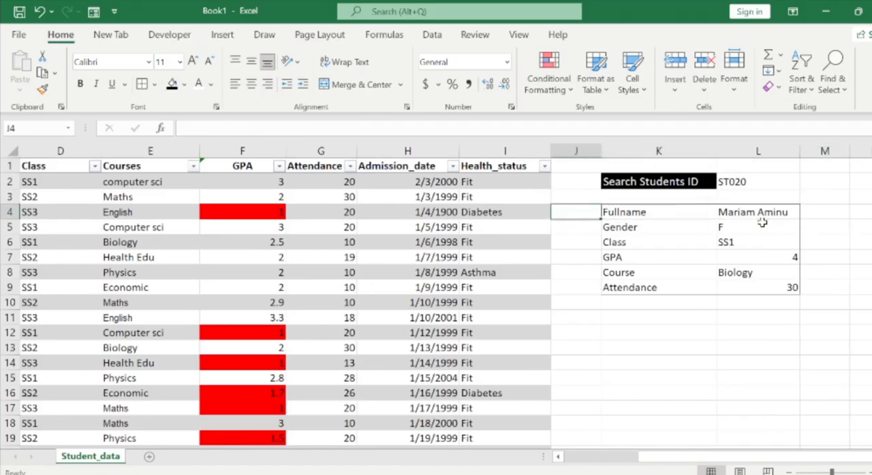
{"action": "key", "text": "Left"}
{"action": "key", "text": "Left"}
{"action": "key", "text": "Left"}
{"action": "key", "text": "Left"}
{"action": "key", "text": "Left"}
{"action": "key", "text": "Left"}
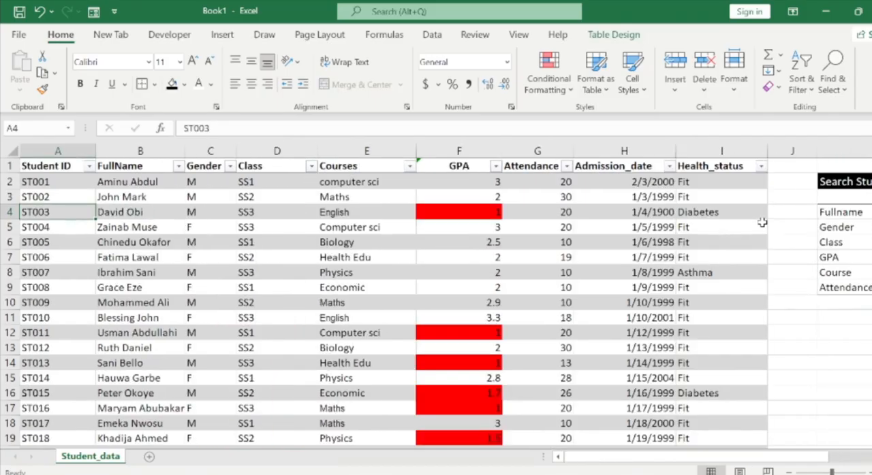
{"action": "left_click", "coordinate": [654, 254]}
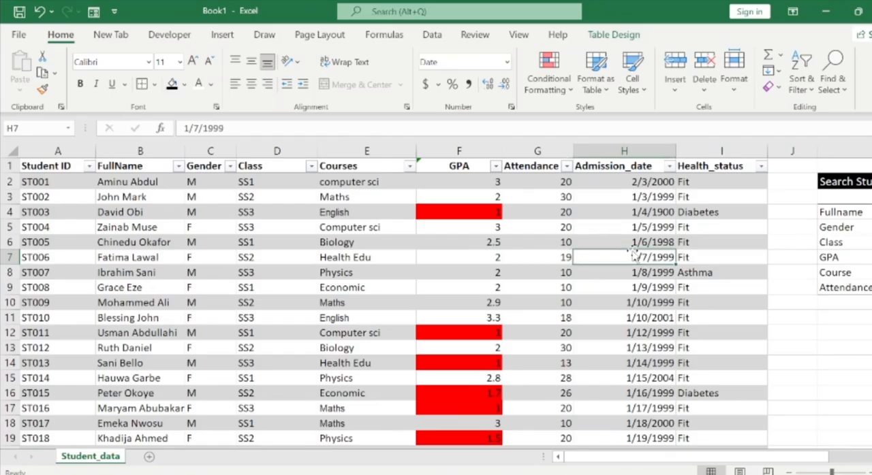
{"action": "key", "text": "Left"}
{"action": "key", "text": "Left"}
{"action": "key", "text": "Left"}
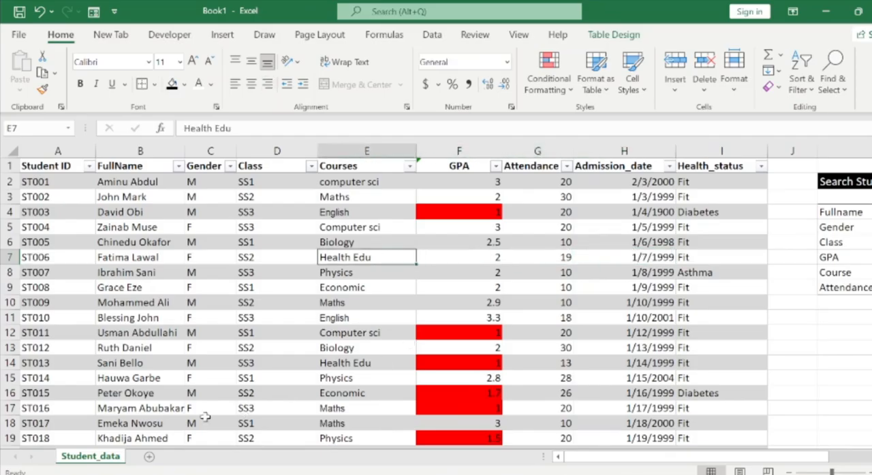
Add a new worksheet after Student_data and name it Pivot table.
{"action": "left_click", "coordinate": [149, 457]}
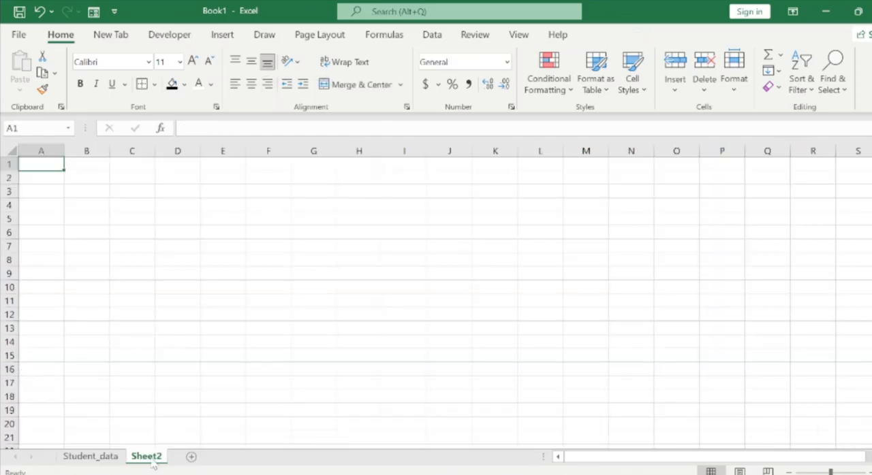
{"action": "double_click", "coordinate": [147, 457]}
{"action": "left_click", "coordinate": [152, 457]}
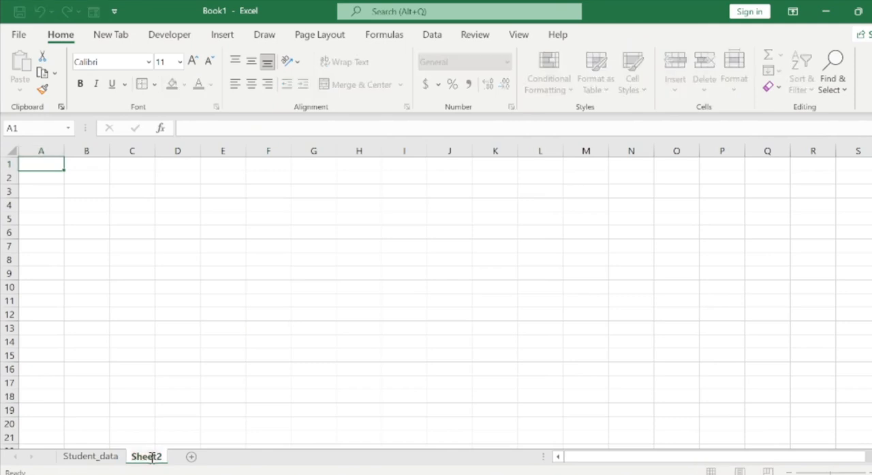
{"action": "type", "text": "P"}
{"action": "key", "text": "BackSpace"}
{"action": "key", "text": "BackSpace"}
{"action": "key", "text": "BackSpace"}
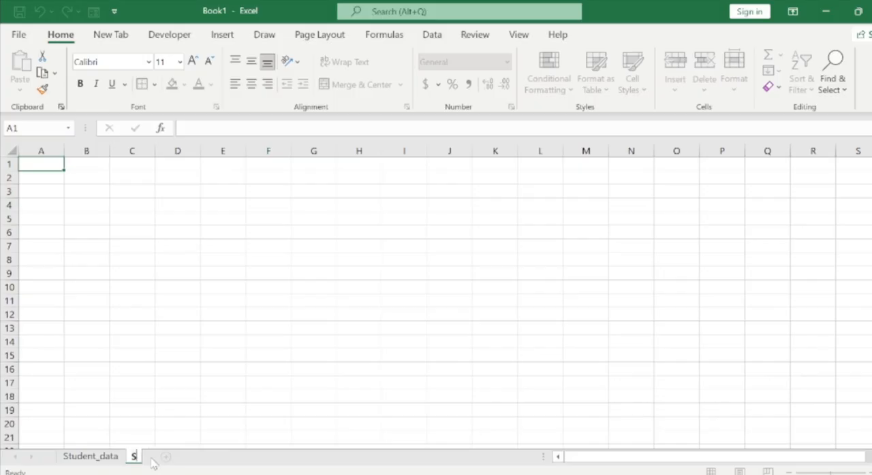
{"action": "type", "text": "Pivo"}
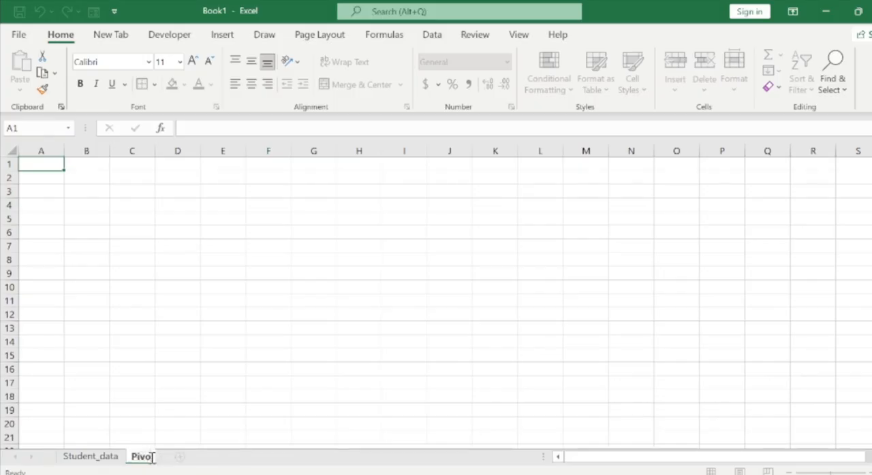
{"action": "type", "text": "t table"}
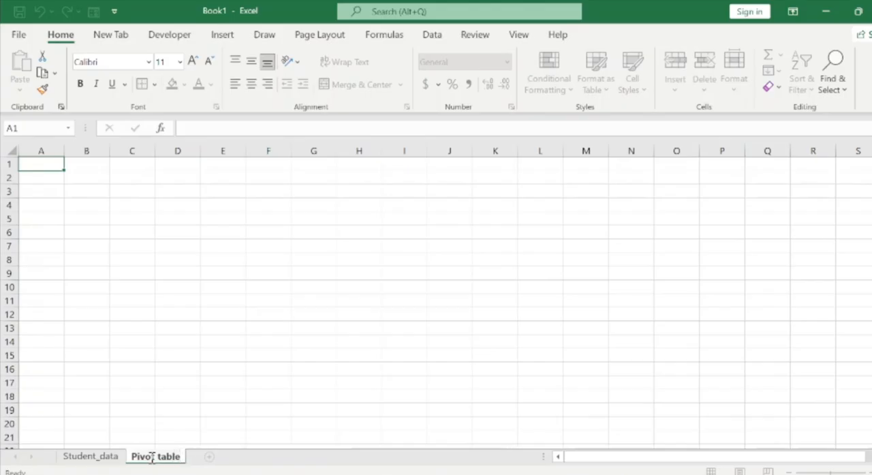
{"action": "key", "text": "Return"}
Go back to the Student_data sheet and examine the table's columns and records as the source for a pivot table.
{"action": "left_click", "coordinate": [110, 457]}
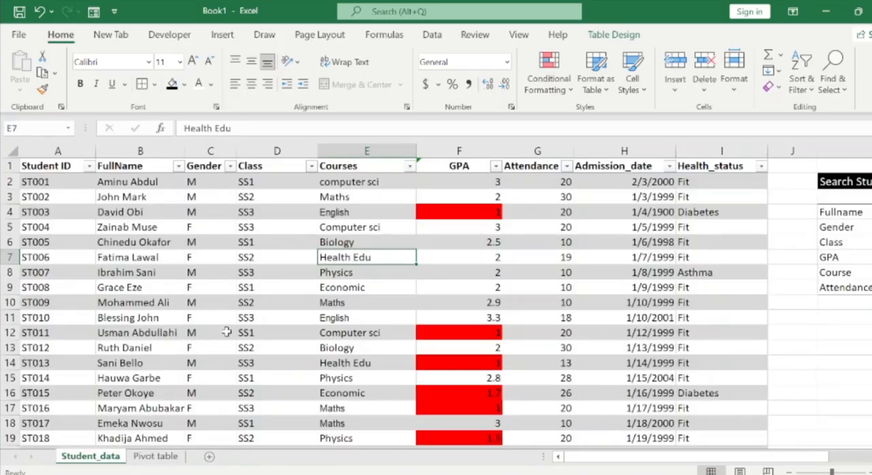
{"action": "left_click", "coordinate": [226, 332]}
{"action": "key", "text": "Right"}
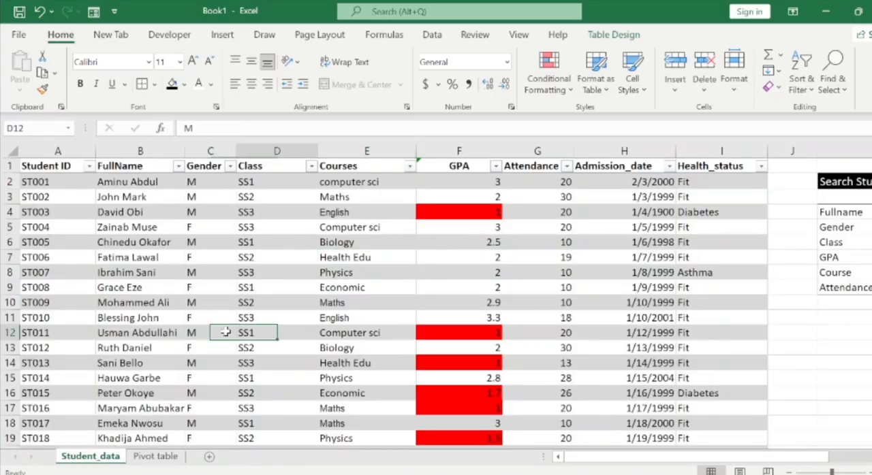
{"action": "key", "text": "Right"}
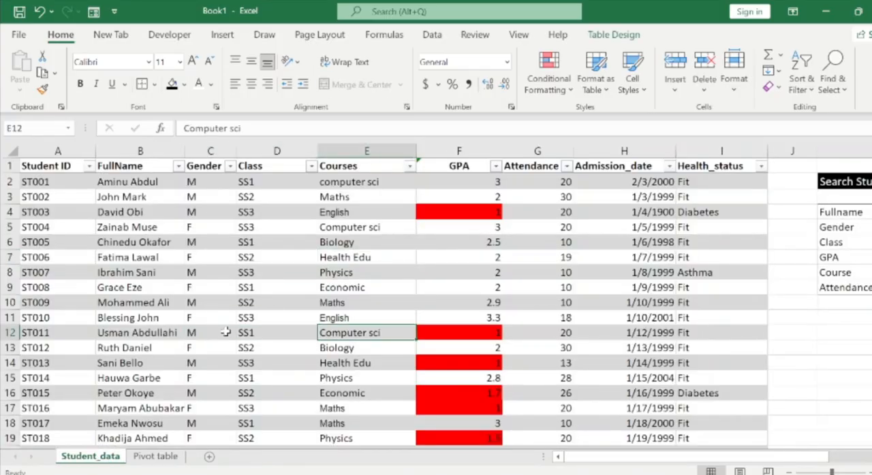
{"action": "key", "text": "Right"}
{"action": "key", "text": "Right"}
{"action": "key", "text": "Right"}
{"action": "key", "text": "Right"}
{"action": "key", "text": "Right"}
{"action": "key", "text": "Right"}
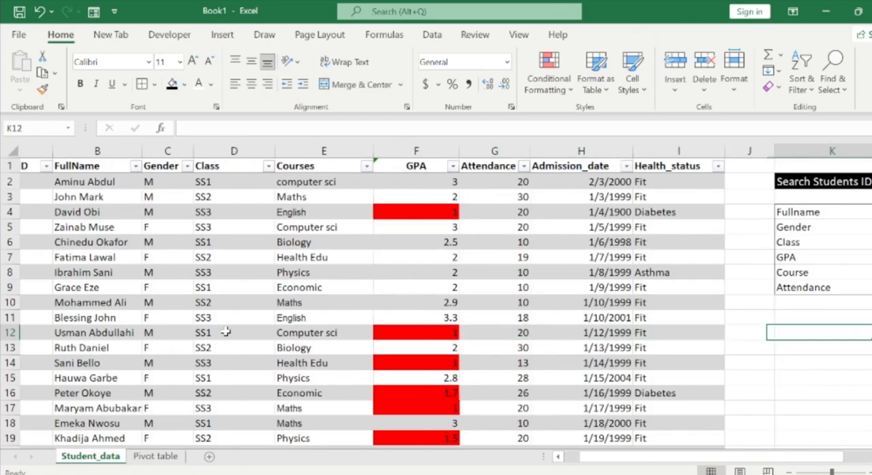
{"action": "key", "text": "Right"}
{"action": "key", "text": "Right"}
{"action": "key", "text": "Right"}
{"action": "key", "text": "Right"}
{"action": "key", "text": "Right"}
{"action": "key", "text": "Left"}
{"action": "key", "text": "Left"}
{"action": "key", "text": "Left"}
{"action": "key", "text": "Left"}
{"action": "key", "text": "Left"}
{"action": "key", "text": "Left"}
{"action": "key", "text": "Left"}
{"action": "key", "text": "Left"}
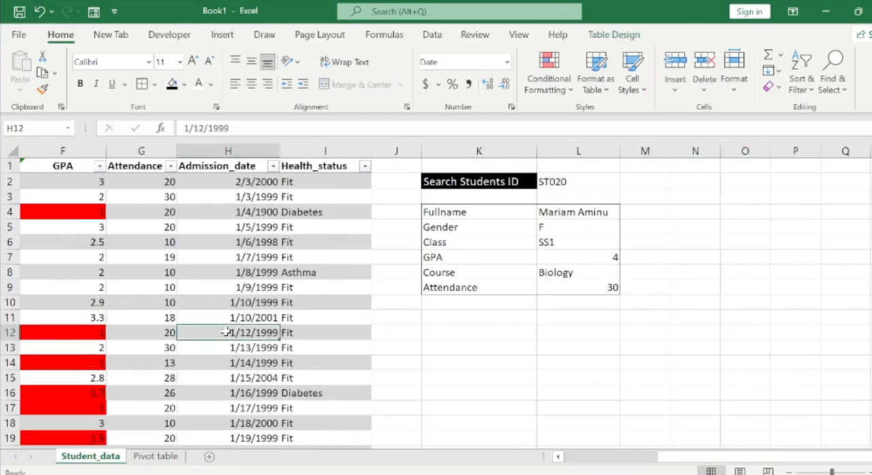
{"action": "key", "text": "Left"}
{"action": "key", "text": "Left"}
{"action": "key", "text": "Left"}
{"action": "key", "text": "Left"}
{"action": "key", "text": "Left"}
{"action": "key", "text": "Left"}
{"action": "key", "text": "Left"}
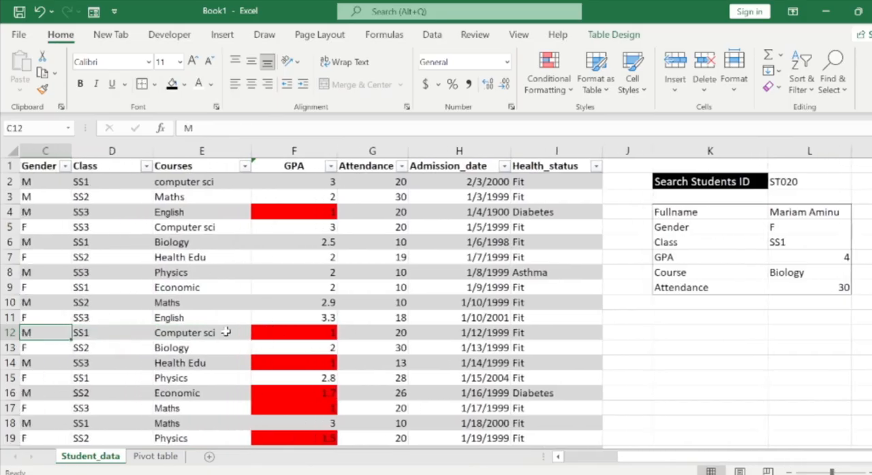
{"action": "key", "text": "ctrl+Down"}
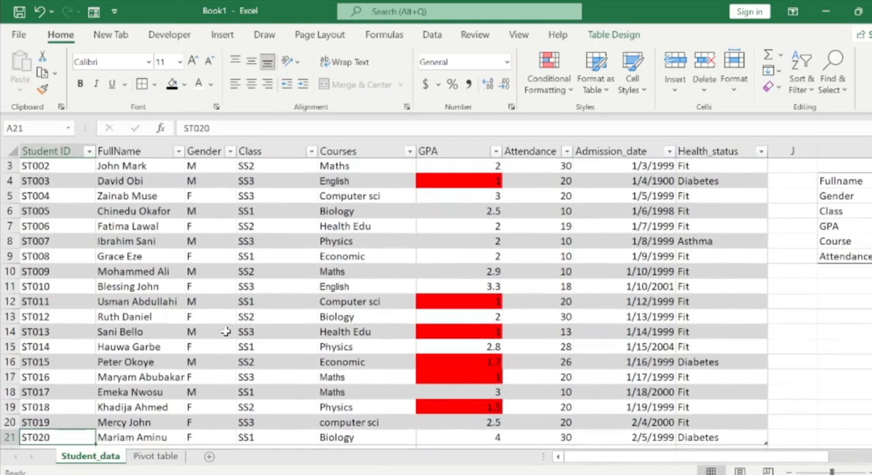
{"action": "key", "text": "Up"}
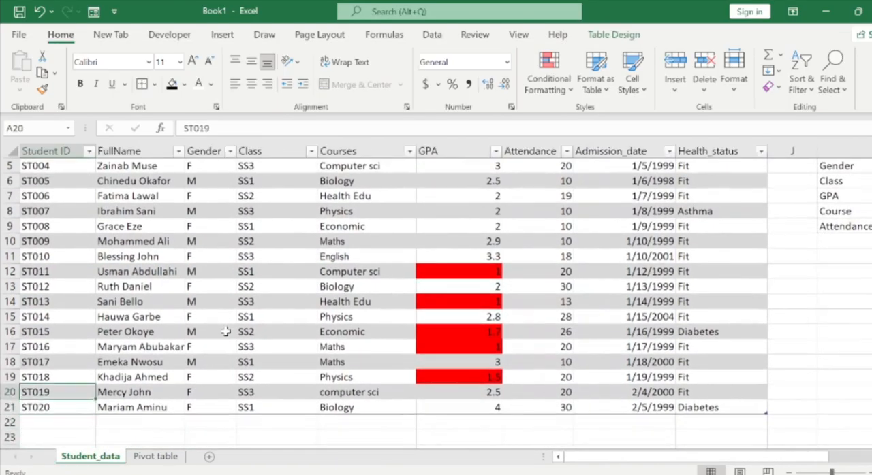
{"action": "key", "text": "ctrl+Up"}
{"action": "key", "text": "Right"}
{"action": "key", "text": "Right"}
{"action": "key", "text": "Right"}
{"action": "key", "text": "Right"}
{"action": "key", "text": "Right"}
{"action": "key", "text": "Right"}
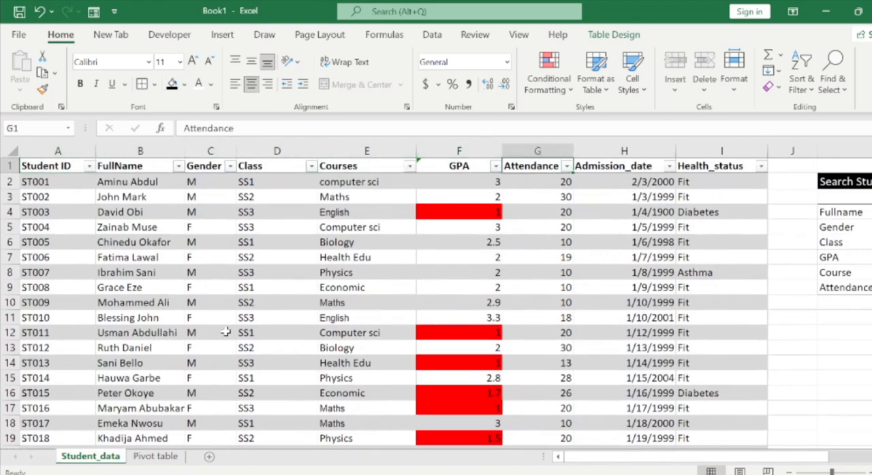
{"action": "left_click", "coordinate": [166, 456]}
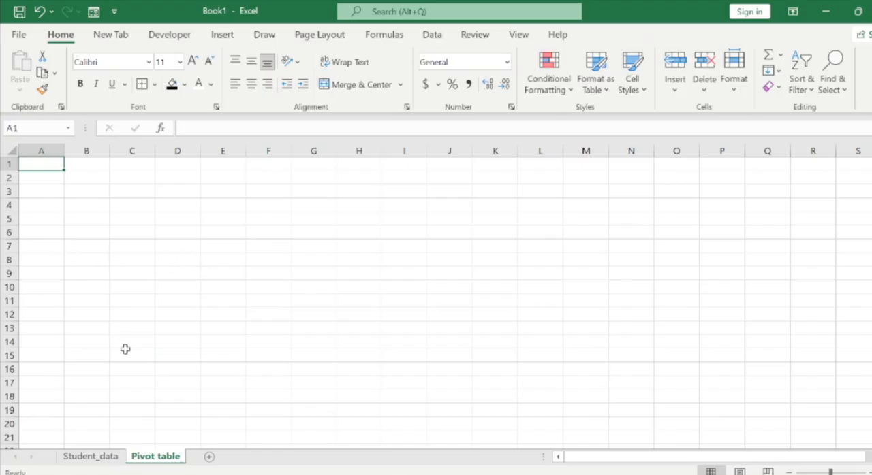
{"action": "left_click", "coordinate": [107, 456]}
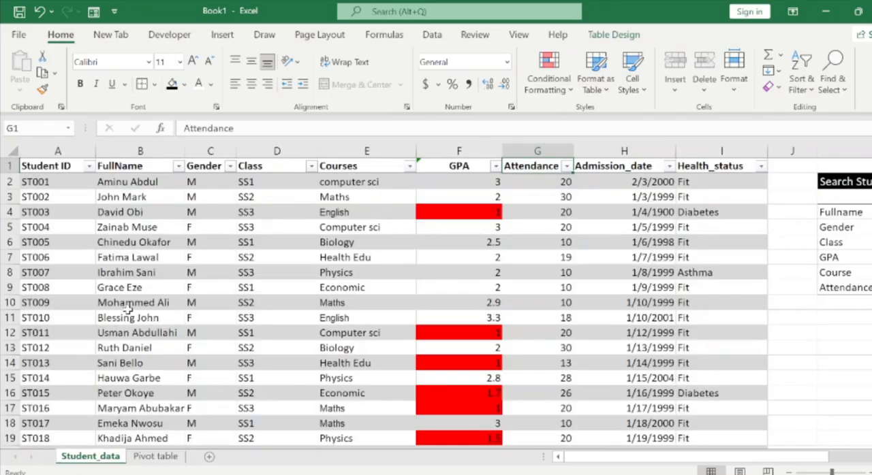
{"action": "left_click", "coordinate": [102, 302]}
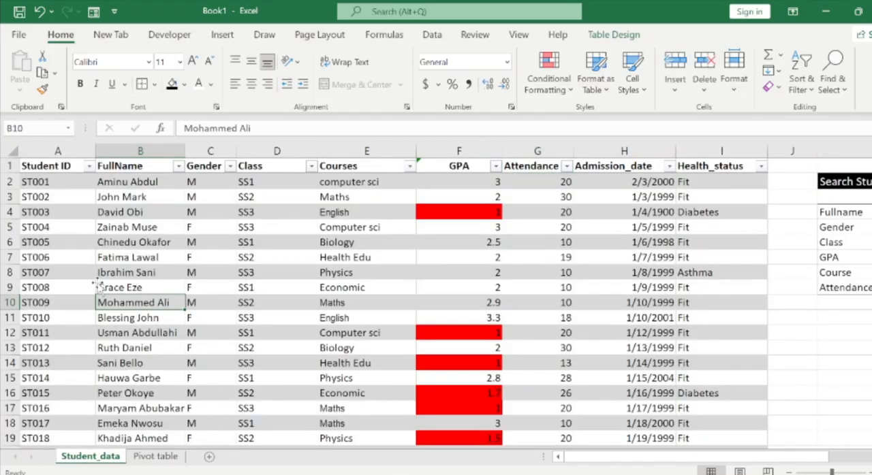
{"action": "left_click", "coordinate": [221, 38]}
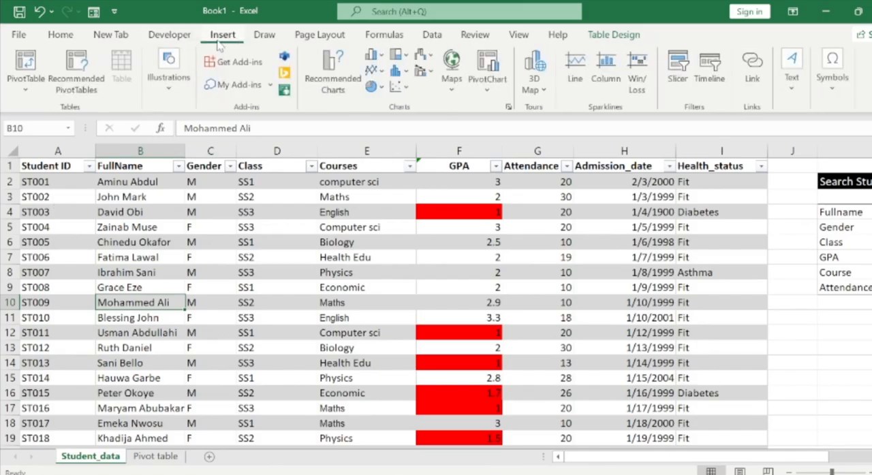
{"action": "left_click", "coordinate": [28, 84]}
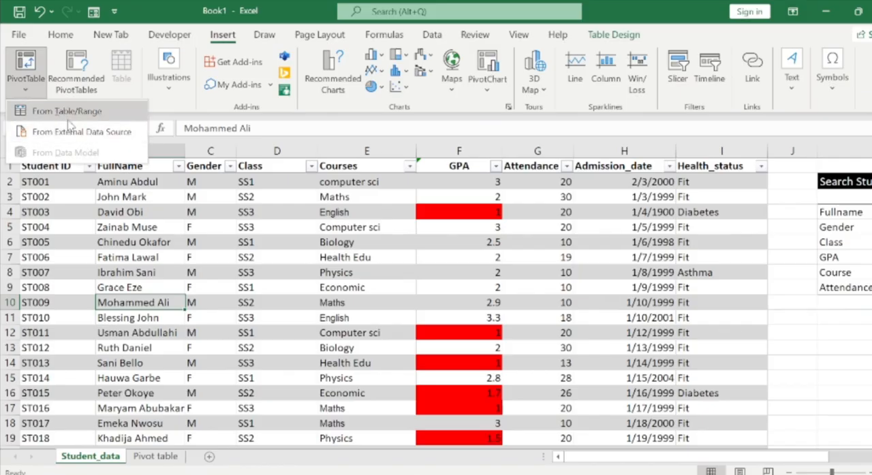
{"action": "left_click", "coordinate": [76, 73]}
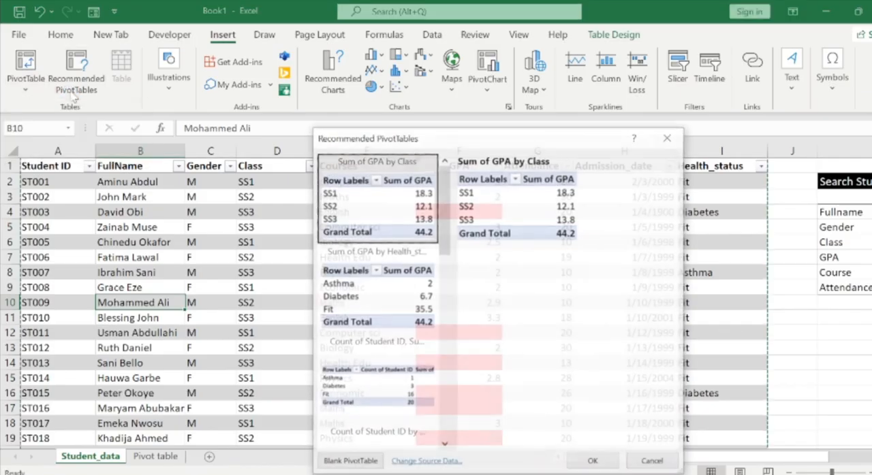
{"action": "left_click", "coordinate": [667, 140]}
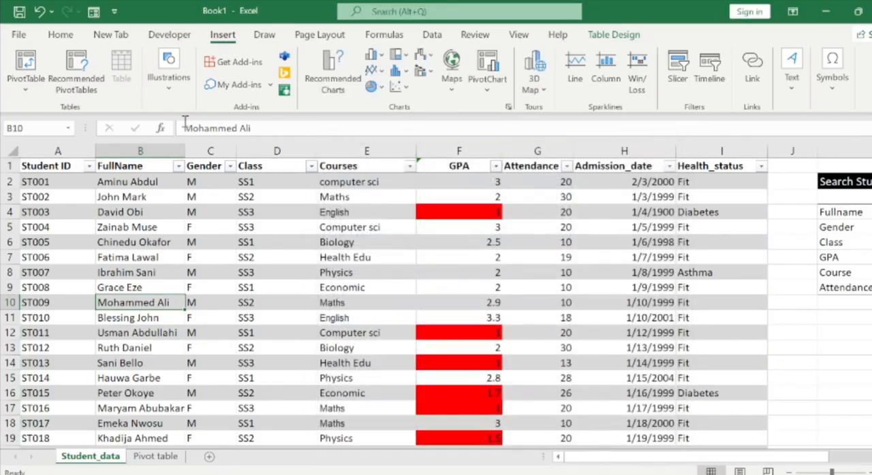
Insert a PivotTable from the Students table, placed at cell A3 of the existing Pivot table worksheet.
{"action": "left_click", "coordinate": [25, 85]}
{"action": "left_click", "coordinate": [67, 111]}
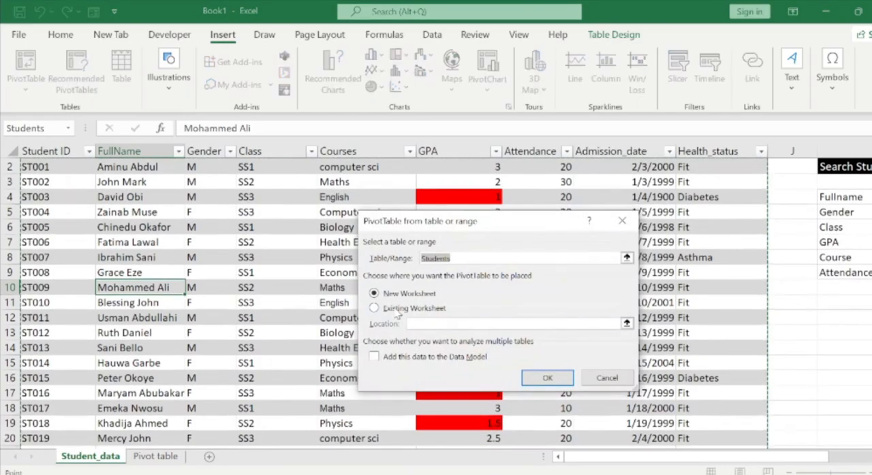
{"action": "left_click", "coordinate": [395, 309]}
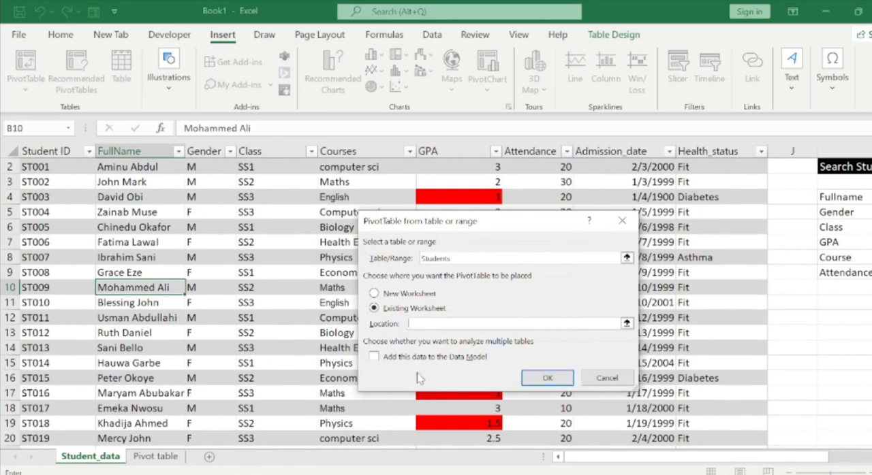
{"action": "left_click", "coordinate": [155, 457]}
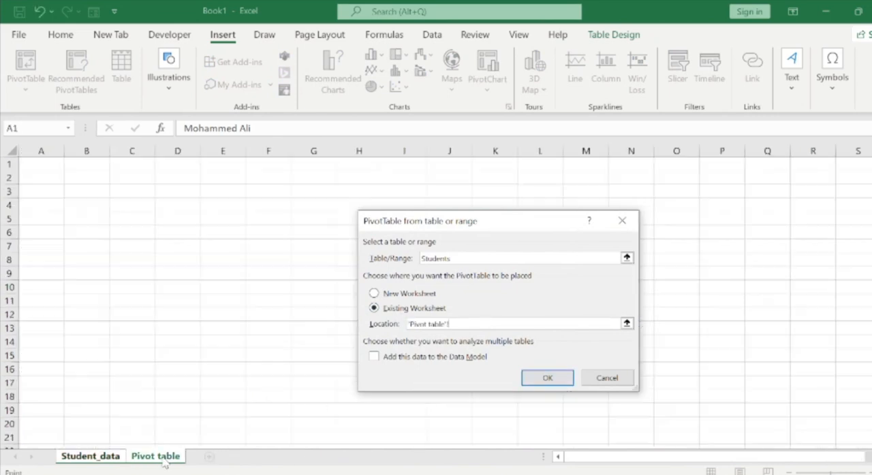
{"action": "left_click", "coordinate": [43, 195]}
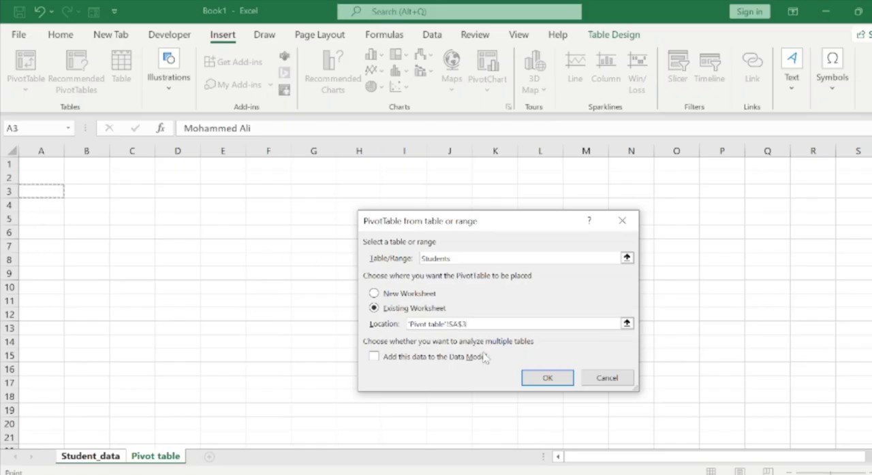
{"action": "left_click", "coordinate": [536, 372]}
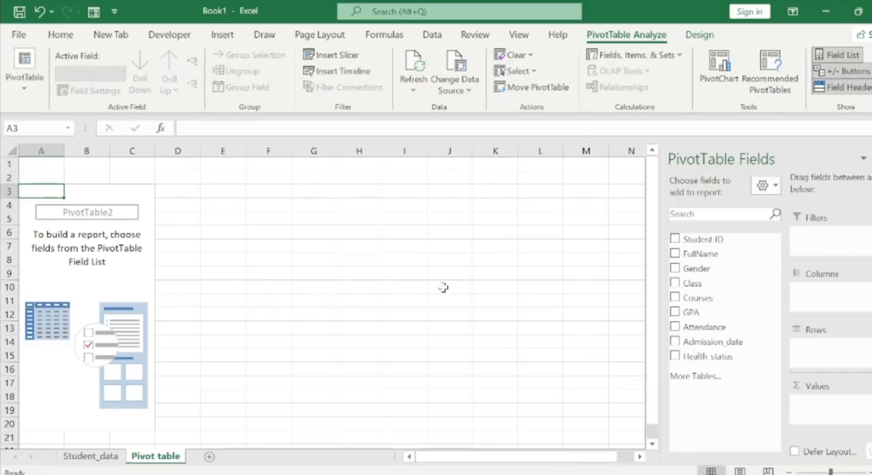
Switch to the Student_SIS_Project.xlsx workbook and copy the Students by Class heading from cell D2 of its Pivot table sheet.
{"action": "scroll", "coordinate": [650, 373], "scroll_direction": "down", "scroll_amount": 1}
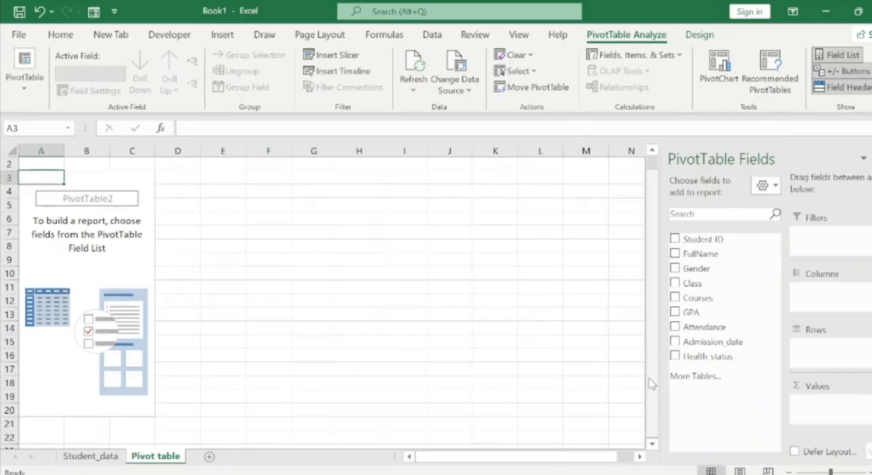
{"action": "scroll", "coordinate": [652, 329], "scroll_direction": "up", "scroll_amount": 1}
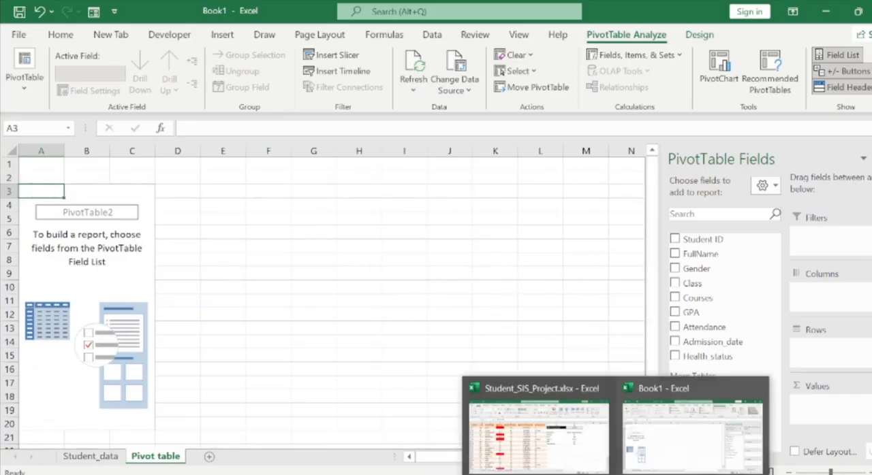
{"action": "left_click", "coordinate": [538, 426]}
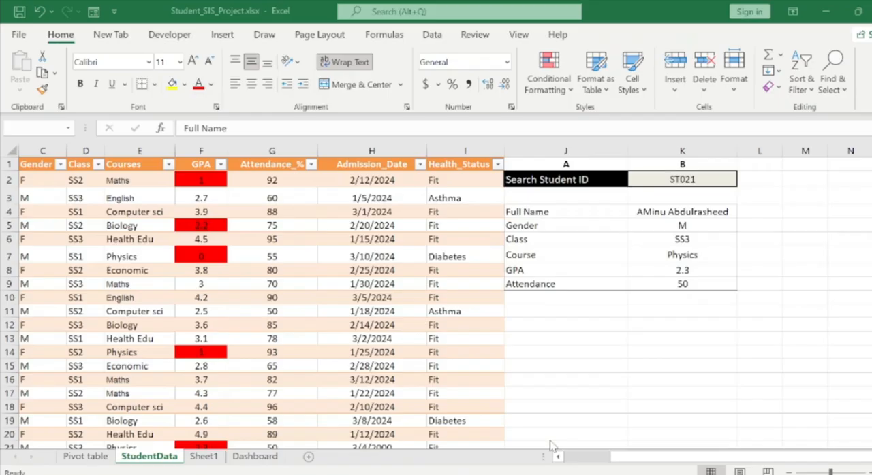
{"action": "left_click", "coordinate": [102, 456]}
{"action": "left_click", "coordinate": [265, 383]}
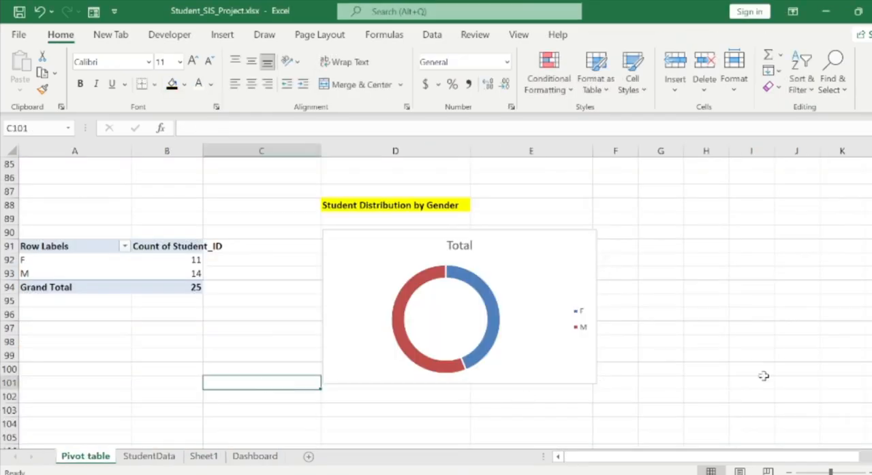
{"action": "left_click_drag", "start_coordinate": [871, 409], "coordinate": [869, 176]}
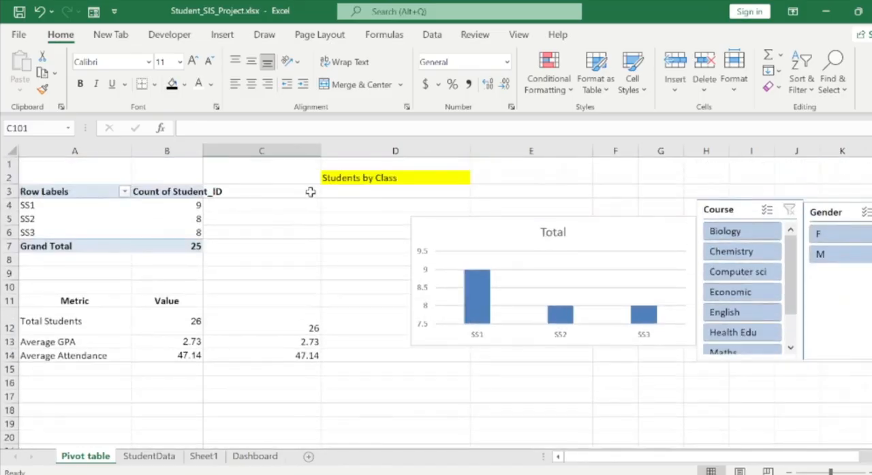
{"action": "left_click", "coordinate": [349, 179]}
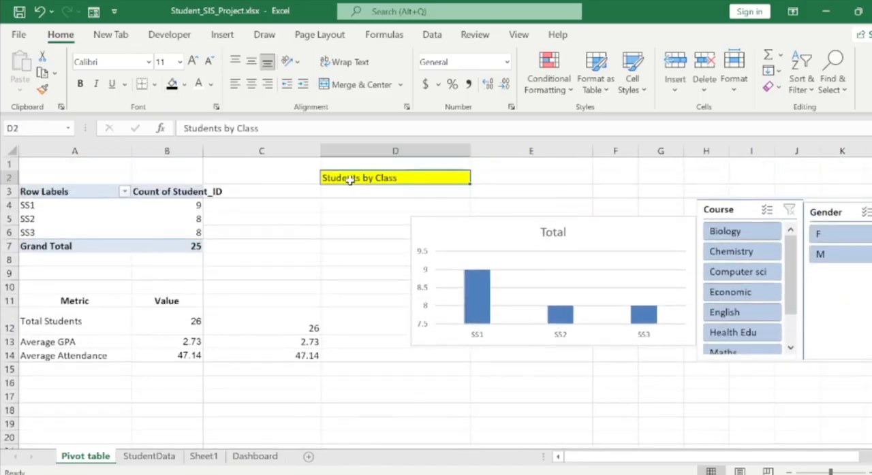
{"action": "key", "text": "ctrl+c"}
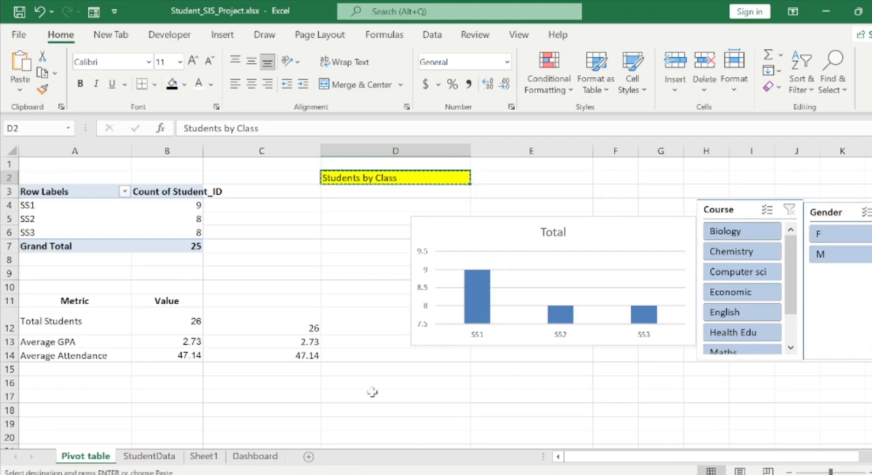
Paste the heading into cell G1 of Book1's Pivot table sheet and widen column G to fit the text.
{"action": "mouse_move", "coordinate": [615, 474]}
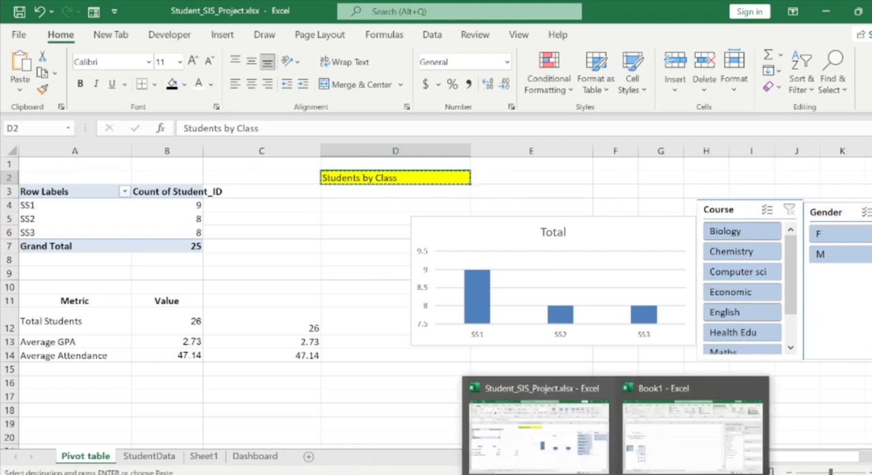
{"action": "left_click", "coordinate": [692, 429]}
{"action": "left_click", "coordinate": [308, 165]}
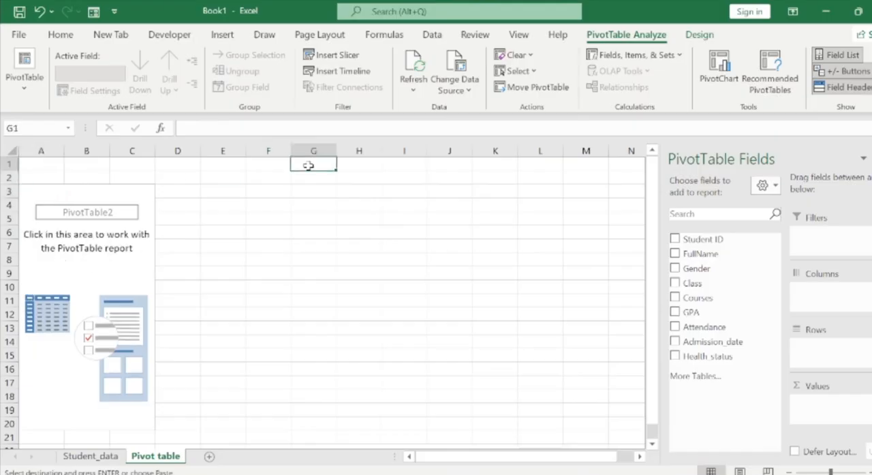
{"action": "key", "text": "ctrl+v"}
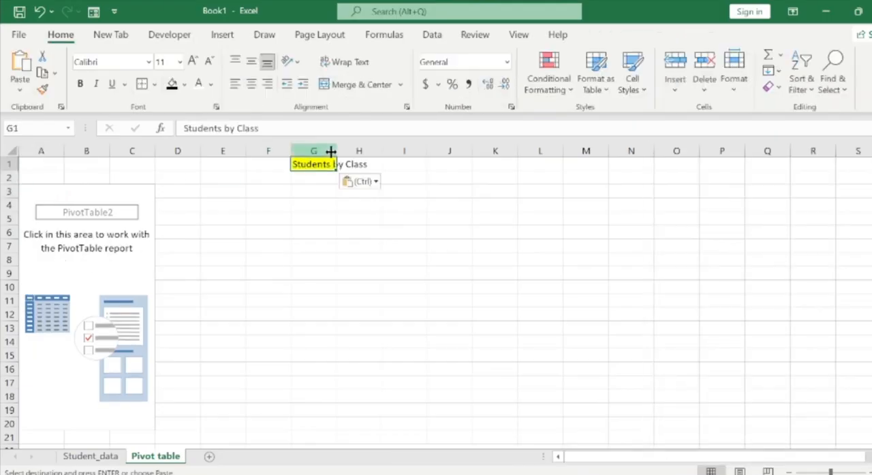
{"action": "left_click_drag", "start_coordinate": [335, 151], "coordinate": [398, 151]}
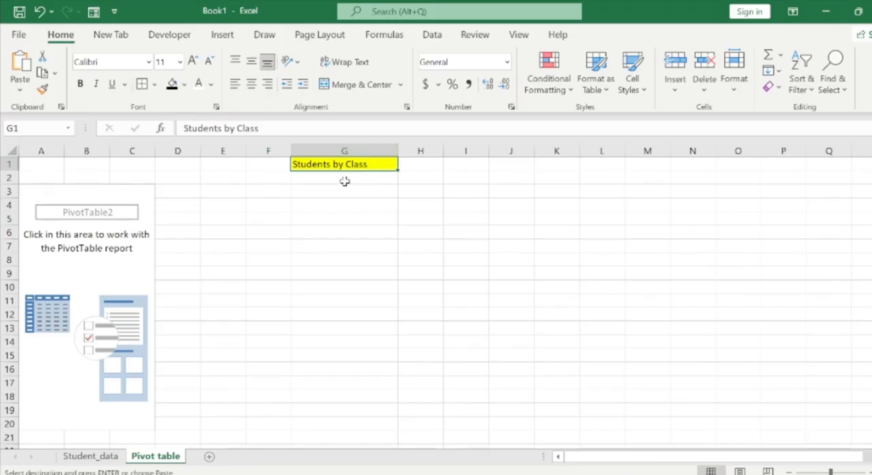
Check the reference workbook's class pivot, and set up the new PivotTable with Class as rows and a count of Student ID as values.
{"action": "left_click", "coordinate": [118, 202]}
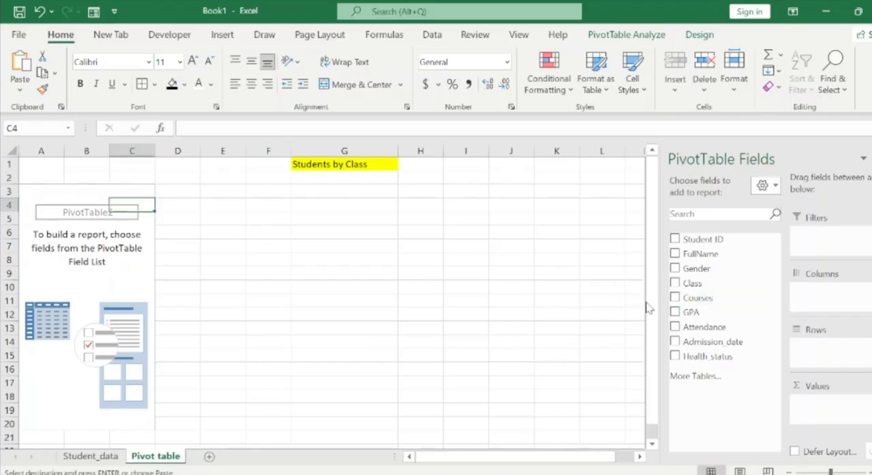
{"action": "left_click_drag", "start_coordinate": [705, 289], "coordinate": [522, 265]}
{"action": "mouse_move", "coordinate": [594, 471]}
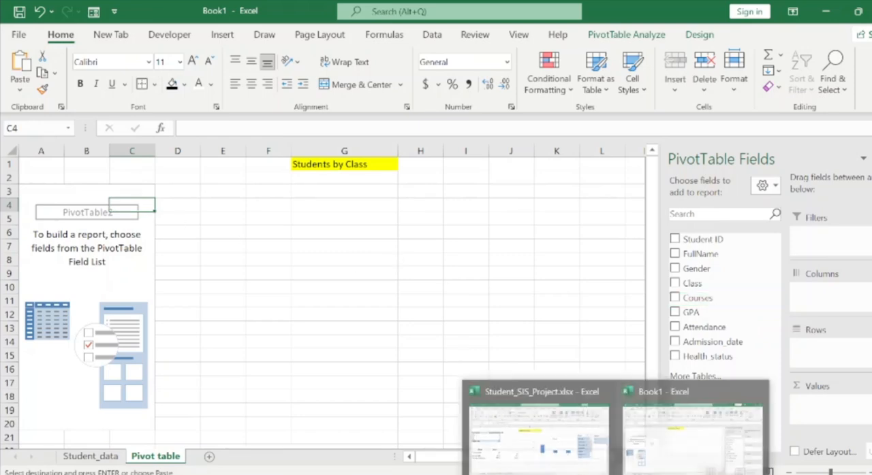
{"action": "left_click", "coordinate": [563, 461]}
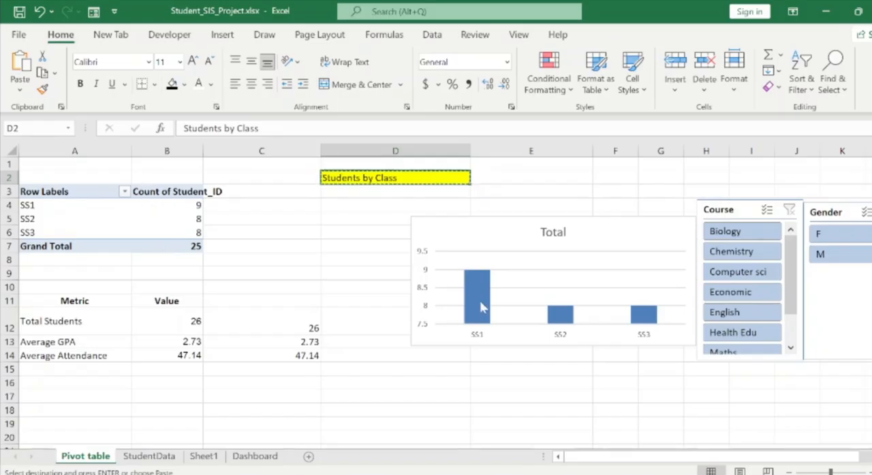
{"action": "mouse_move", "coordinate": [616, 474]}
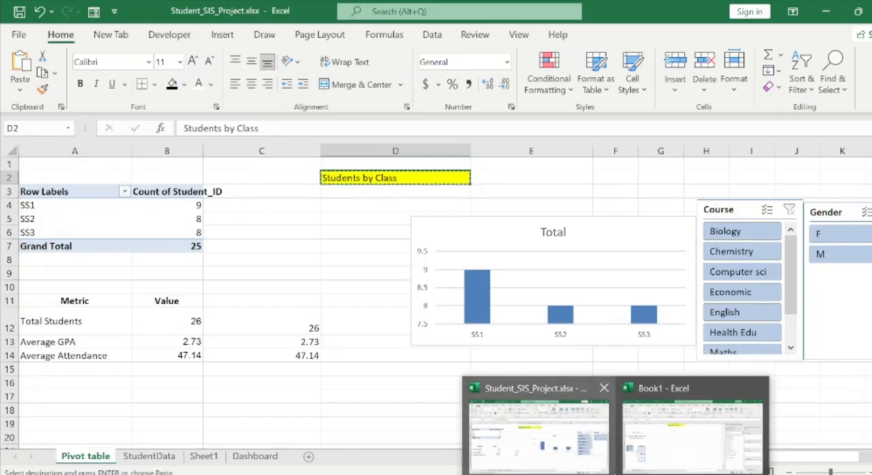
{"action": "left_click", "coordinate": [671, 458]}
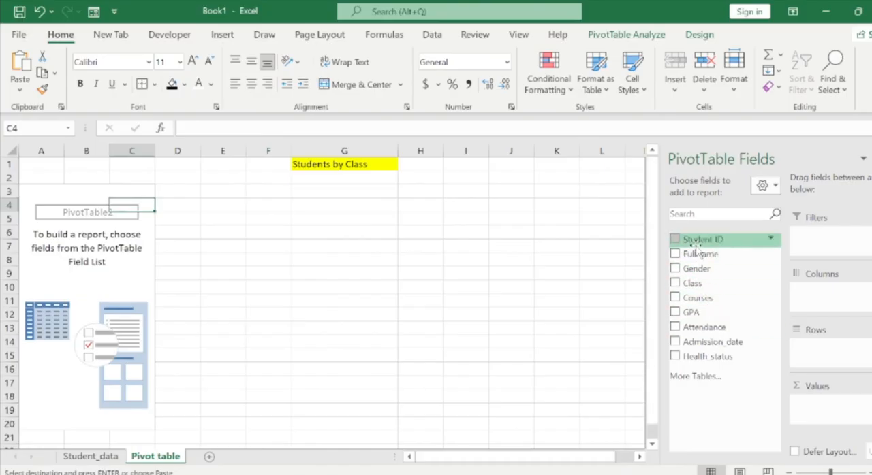
{"action": "left_click_drag", "start_coordinate": [702, 239], "coordinate": [818, 410]}
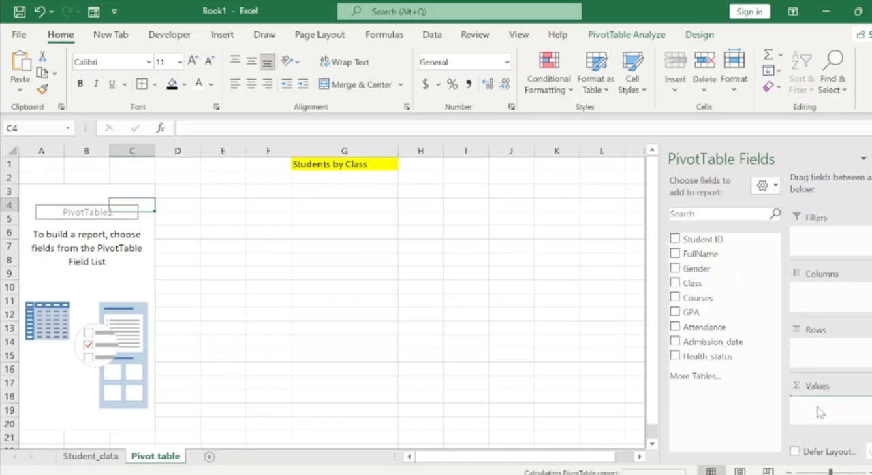
{"action": "left_click_drag", "start_coordinate": [712, 284], "coordinate": [822, 351]}
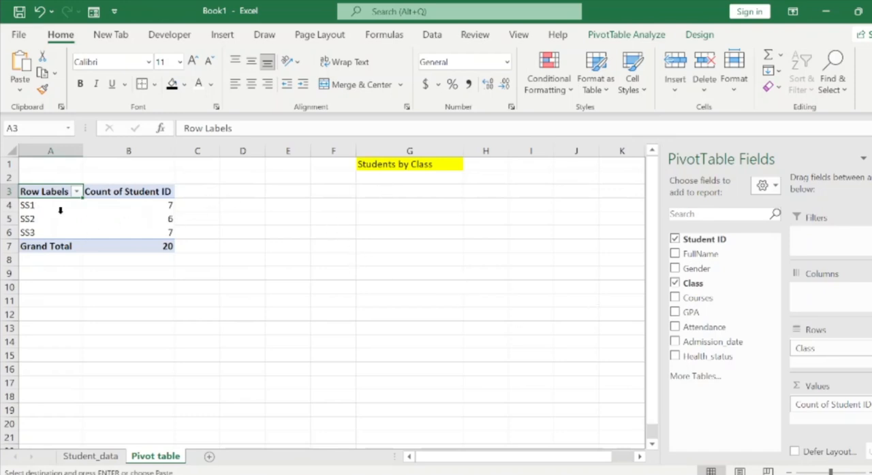
Insert a Clustered Column chart from the class counts in the PivotTable, A3:B6.
{"action": "left_click_drag", "start_coordinate": [25, 193], "coordinate": [137, 238]}
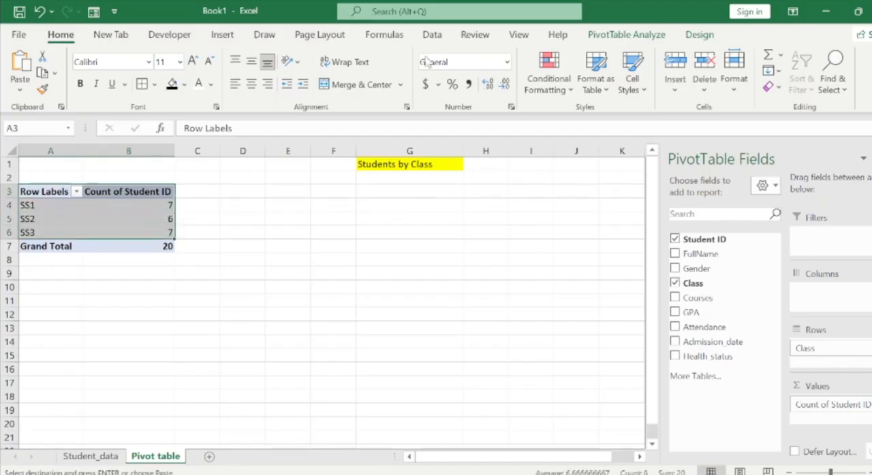
{"action": "left_click", "coordinate": [223, 35]}
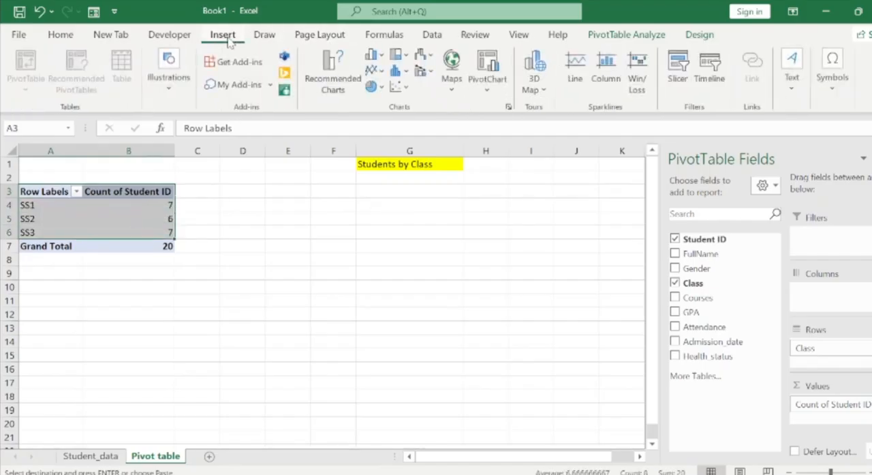
{"action": "left_click", "coordinate": [352, 94]}
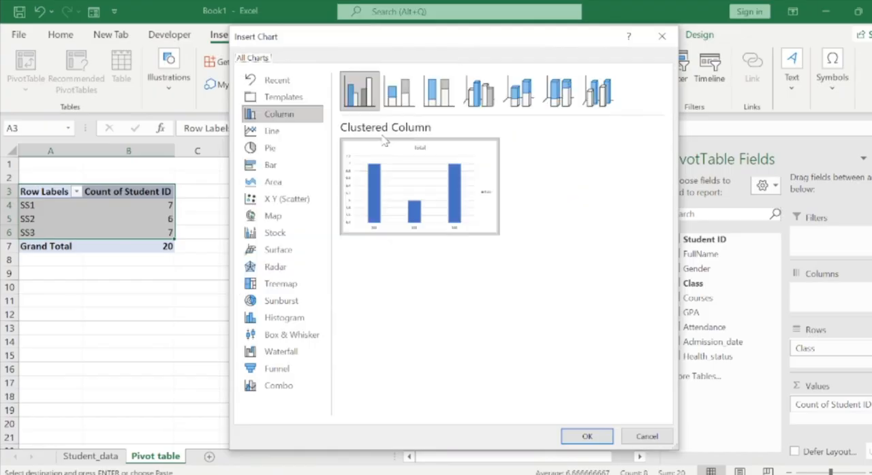
{"action": "mouse_move", "coordinate": [476, 211]}
{"action": "left_click", "coordinate": [586, 436]}
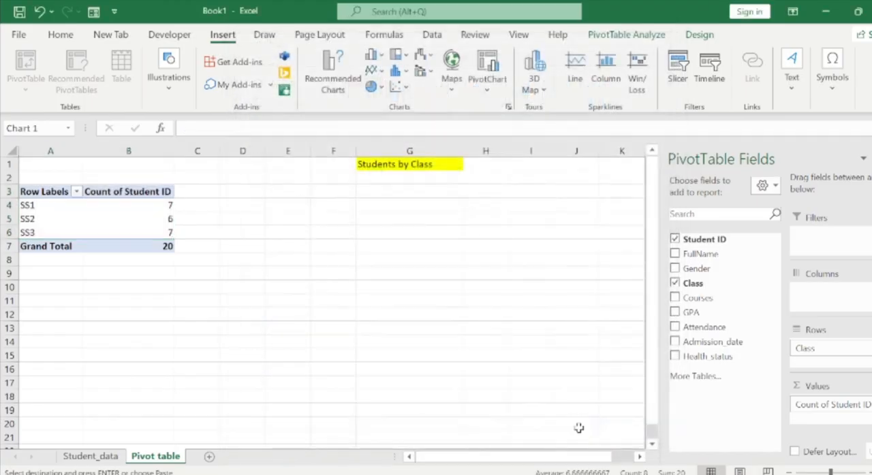
Move the chart beneath the Students by Class heading and shrink it to roughly columns E through I.
{"action": "left_click_drag", "start_coordinate": [431, 225], "coordinate": [511, 211]}
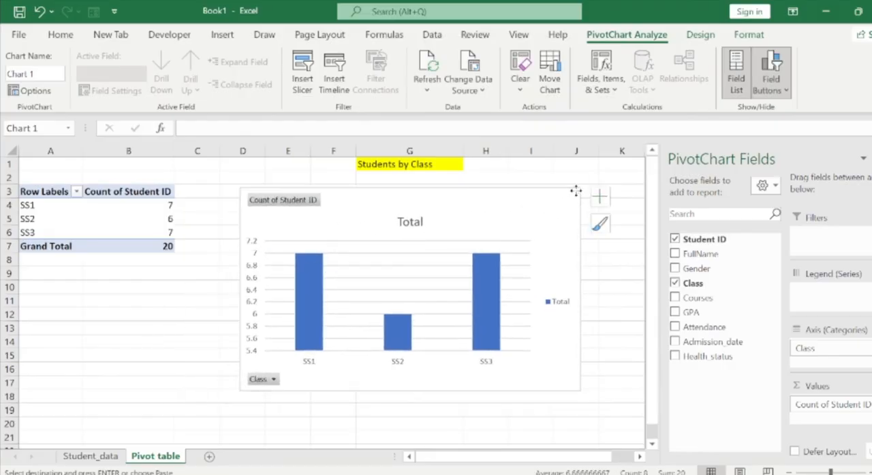
{"action": "left_click_drag", "start_coordinate": [577, 189], "coordinate": [528, 199]}
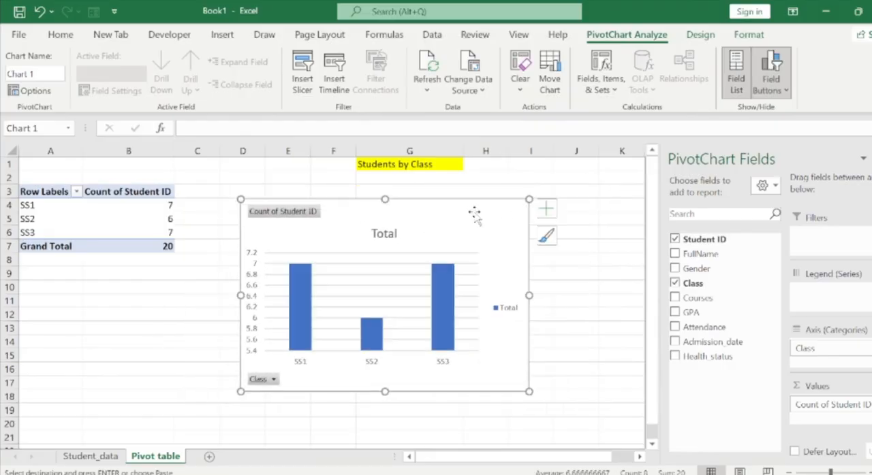
{"action": "left_click_drag", "start_coordinate": [473, 214], "coordinate": [482, 208]}
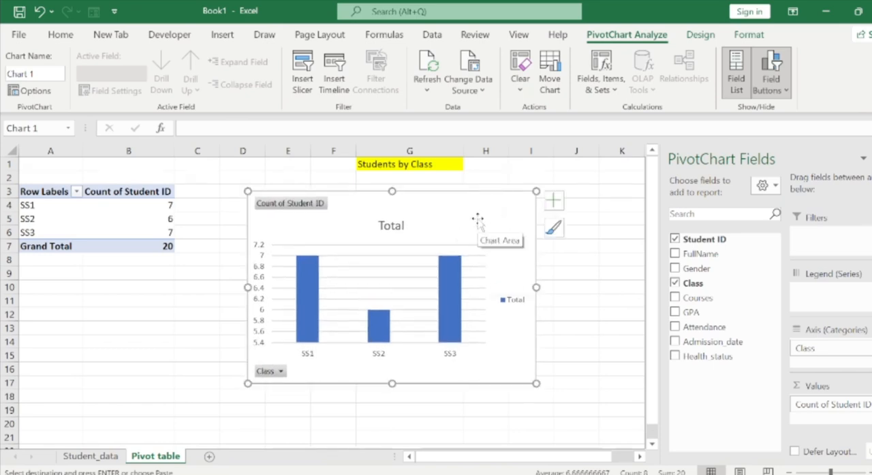
{"action": "left_click_drag", "start_coordinate": [477, 211], "coordinate": [495, 204]}
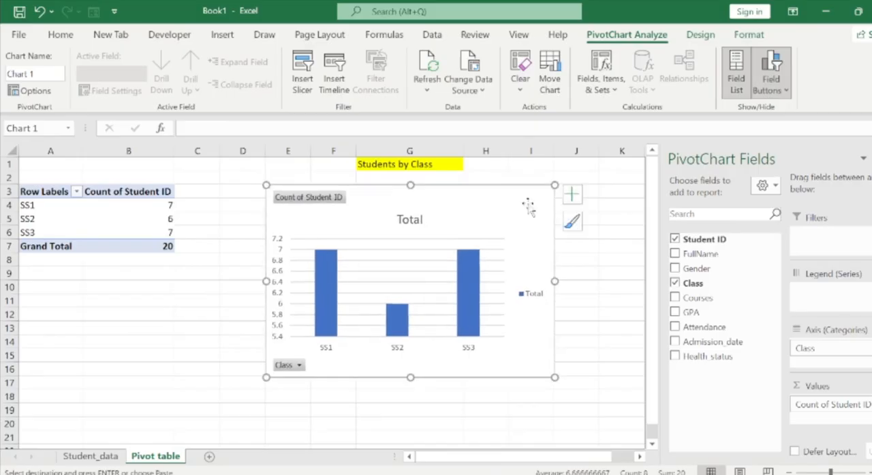
{"action": "left_click_drag", "start_coordinate": [555, 185], "coordinate": [545, 201]}
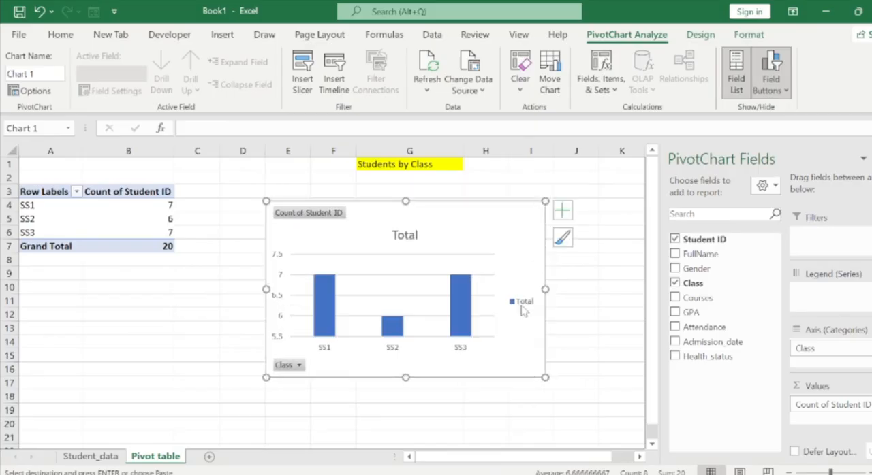
Delete the Total legend from the class chart.
{"action": "left_click", "coordinate": [522, 307]}
{"action": "key", "text": "Delete"}
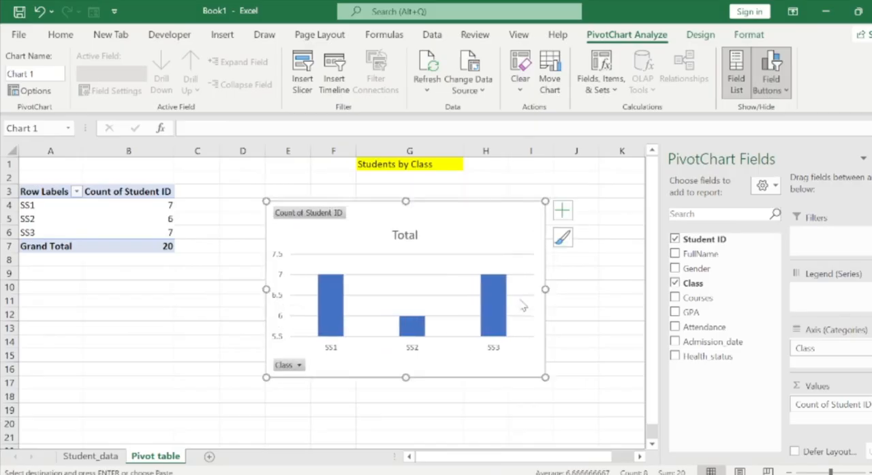
{"action": "scroll", "coordinate": [651, 319], "scroll_direction": "down", "scroll_amount": 1}
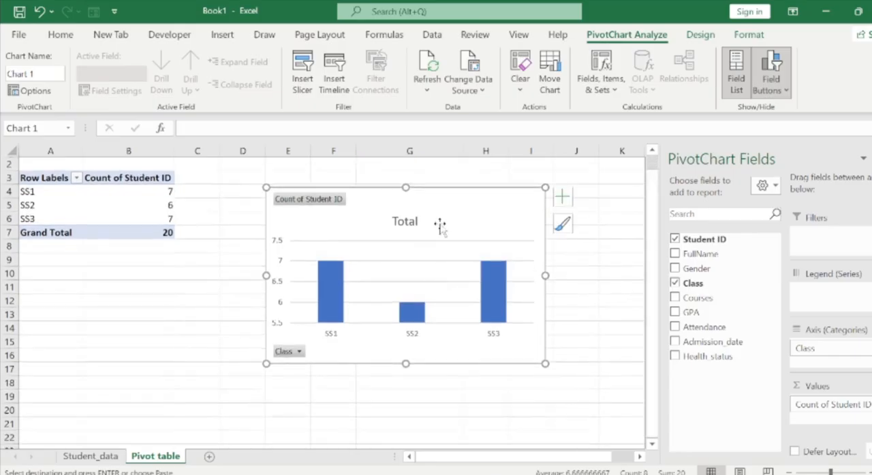
Hide all the field buttons on the Students by Class chart.
{"action": "left_click", "coordinate": [784, 91]}
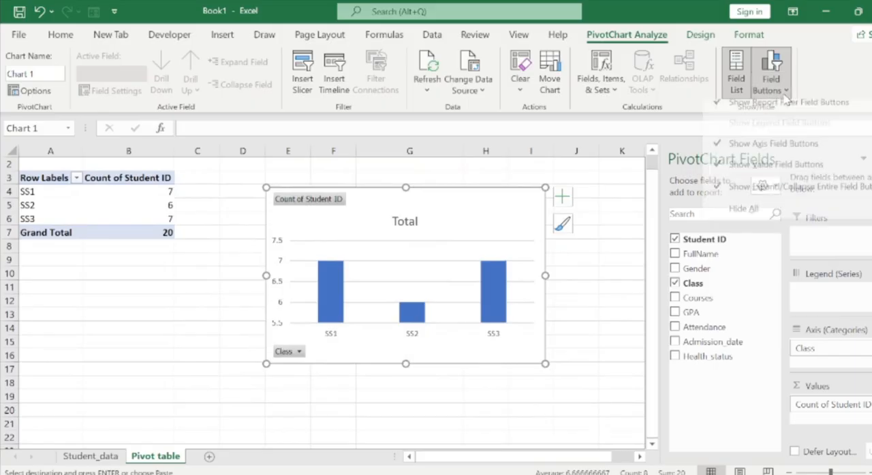
{"action": "left_click", "coordinate": [757, 216]}
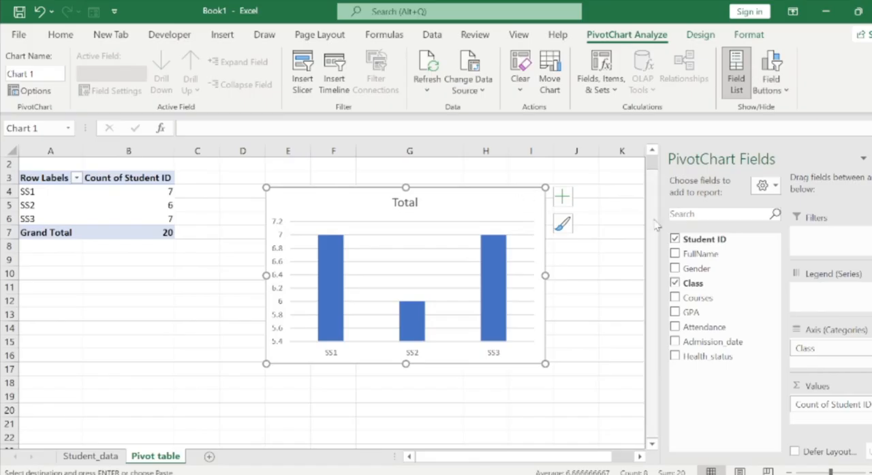
{"action": "scroll", "coordinate": [655, 224], "scroll_direction": "up", "scroll_amount": 1}
{"action": "scroll", "coordinate": [653, 241], "scroll_direction": "down", "scroll_amount": 1}
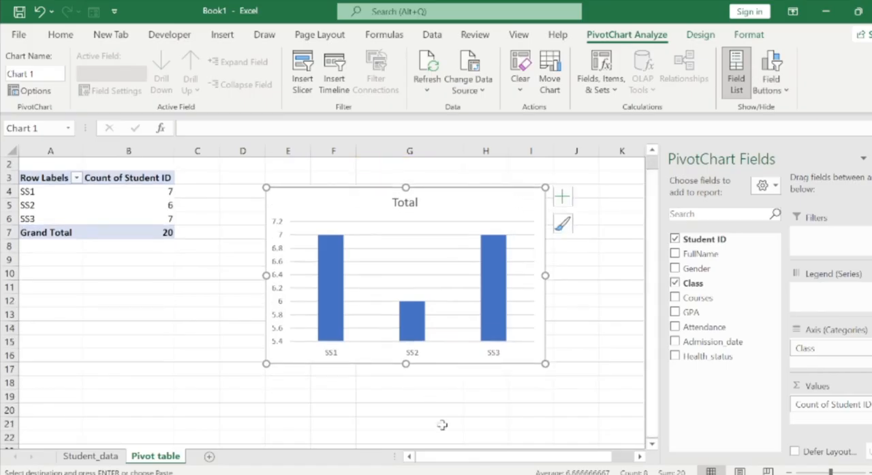
Switch to the reference workbook Student_SIS_Project.xlsx, copy the Average GPA by Class heading from E27, and return to Book1.
{"action": "mouse_move", "coordinate": [661, 474]}
{"action": "left_click", "coordinate": [579, 436]}
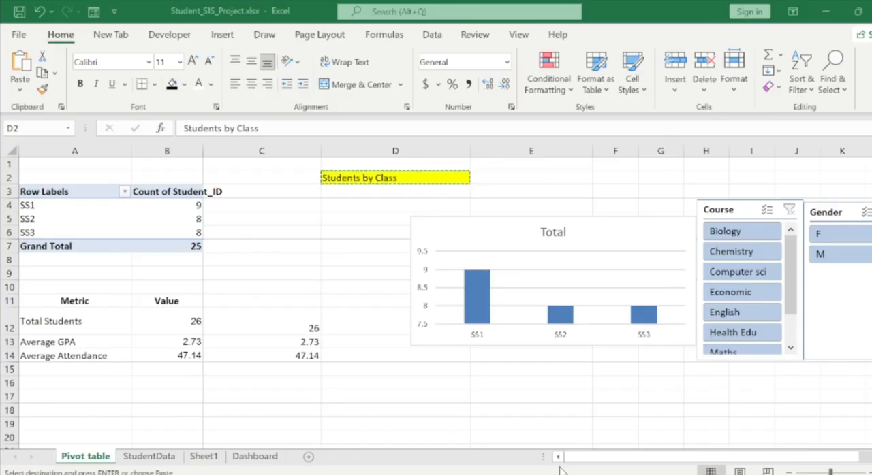
{"action": "left_click_drag", "start_coordinate": [865, 196], "coordinate": [865, 238]}
{"action": "left_click", "coordinate": [514, 178]}
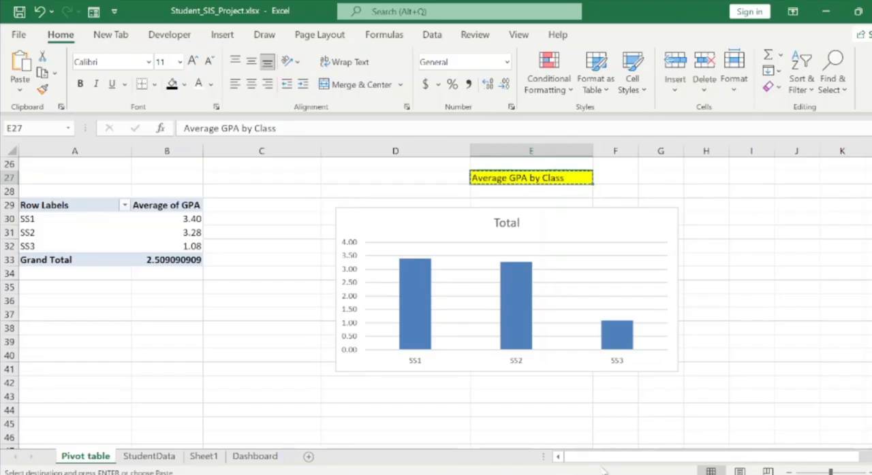
{"action": "mouse_move", "coordinate": [615, 474]}
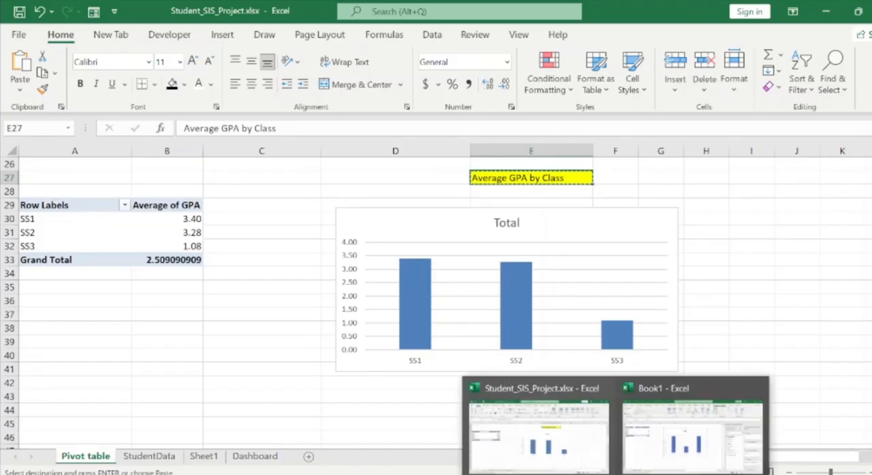
{"action": "left_click", "coordinate": [611, 467]}
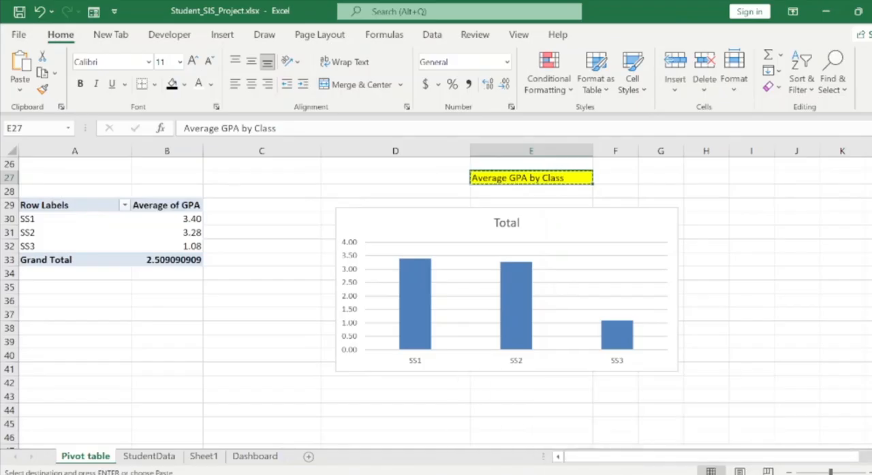
{"action": "mouse_move", "coordinate": [613, 474]}
{"action": "left_click", "coordinate": [690, 422]}
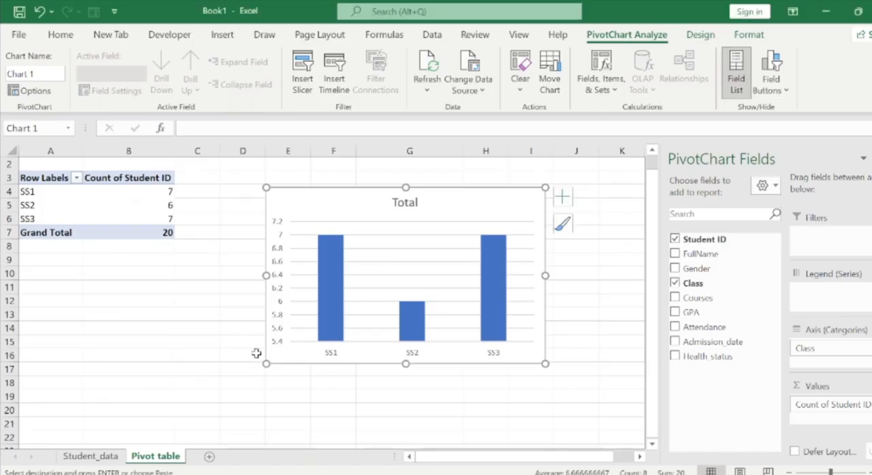
Reduce the class chart's height and move it up so it spans about rows 3 to 12 beside the PivotTable.
{"action": "left_click_drag", "start_coordinate": [269, 366], "coordinate": [268, 327]}
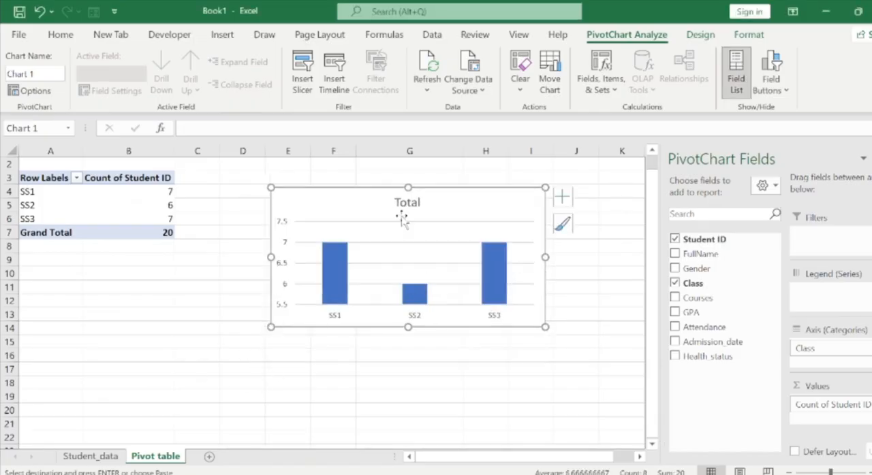
{"action": "left_click_drag", "start_coordinate": [366, 198], "coordinate": [364, 185]}
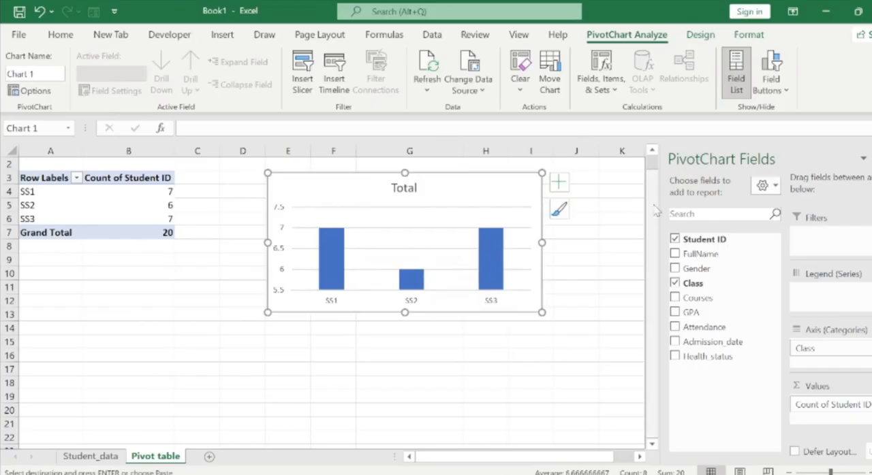
{"action": "left_click", "coordinate": [465, 357]}
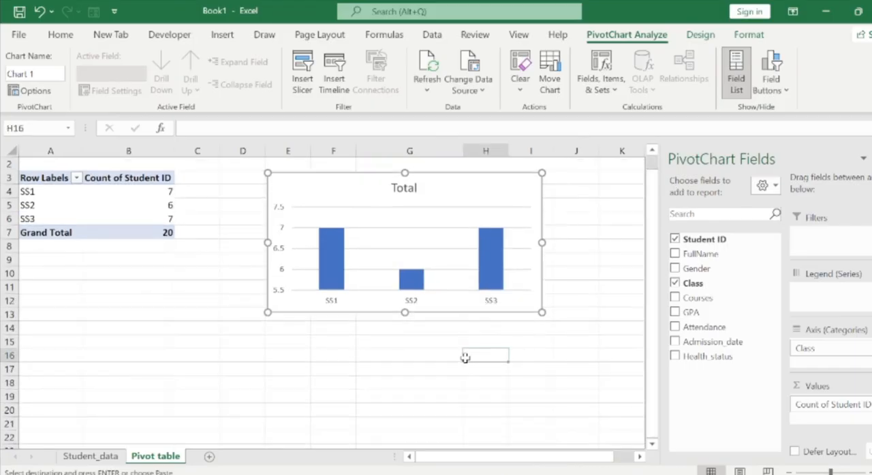
Paste the Average GPA by Class heading into G25, well below the class chart.
{"action": "key", "text": "Left"}
{"action": "key", "text": "Left"}
{"action": "key", "text": "Left"}
{"action": "key", "text": "Left"}
{"action": "key", "text": "Down"}
{"action": "key", "text": "Down"}
{"action": "key", "text": "Down"}
{"action": "key", "text": "Down"}
{"action": "key", "text": "Down"}
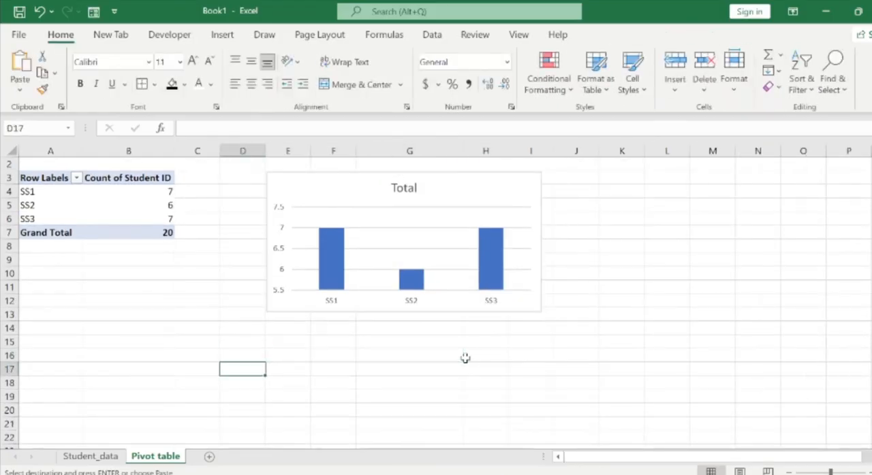
{"action": "key", "text": "Down"}
{"action": "key", "text": "Down"}
{"action": "key", "text": "Down"}
{"action": "key", "text": "Down"}
{"action": "key", "text": "Down"}
{"action": "key", "text": "Down"}
{"action": "key", "text": "Down"}
{"action": "key", "text": "Down"}
{"action": "key", "text": "Right"}
{"action": "key", "text": "Right"}
{"action": "key", "text": "Up"}
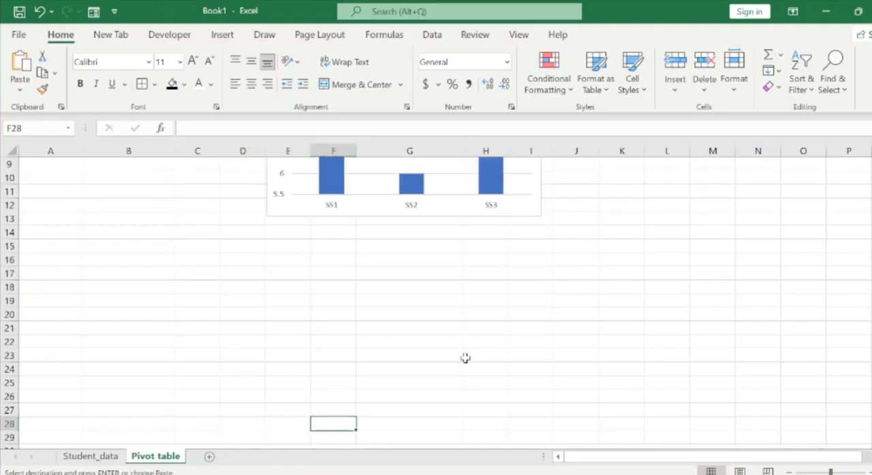
{"action": "key", "text": "Up"}
{"action": "key", "text": "Up"}
{"action": "key", "text": "Up"}
{"action": "key", "text": "Right"}
{"action": "type", "text": "Average GPA by Class"}
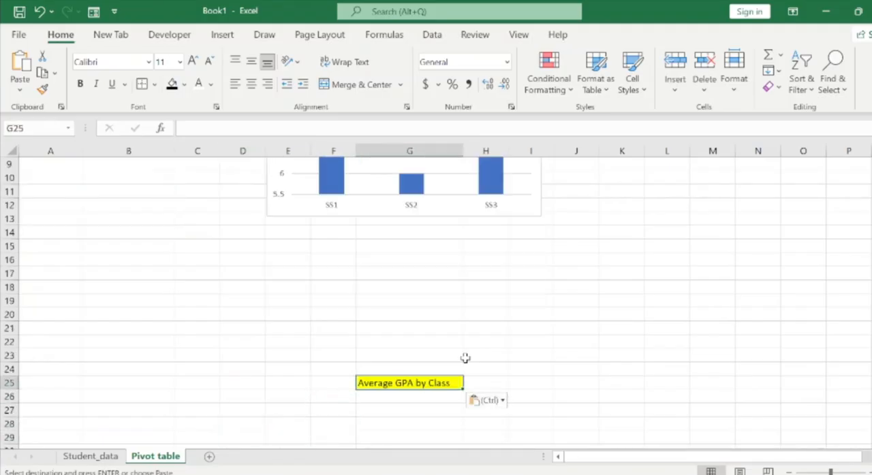
{"action": "key", "text": "ctrl"}
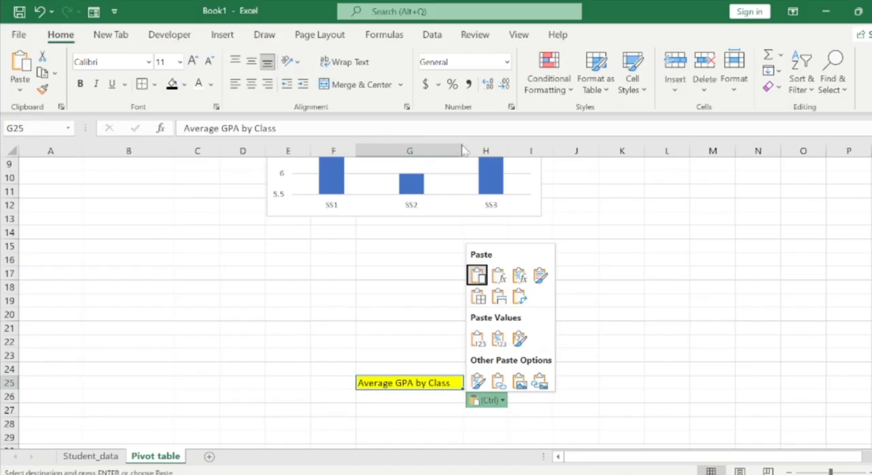
{"action": "key", "text": "Escape"}
Copy the class count PivotTable A3:B7 and paste it at A28 below the Average GPA by Class heading.
{"action": "left_click", "coordinate": [271, 364]}
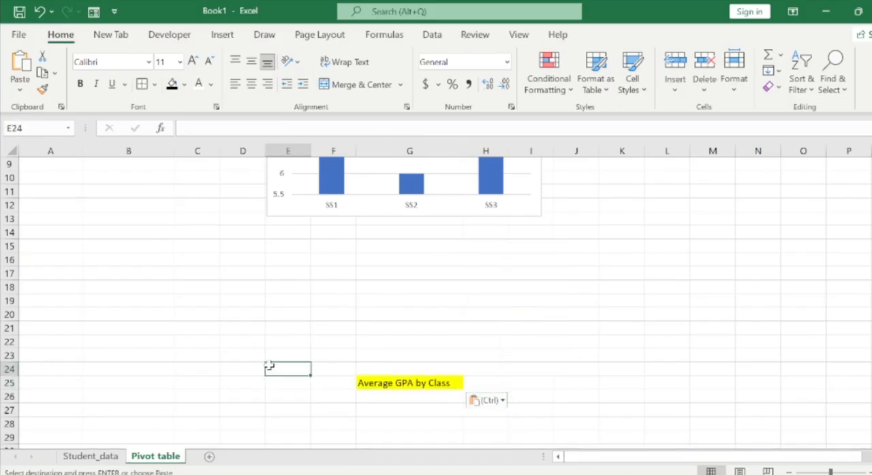
{"action": "key", "text": "ctrl+Up"}
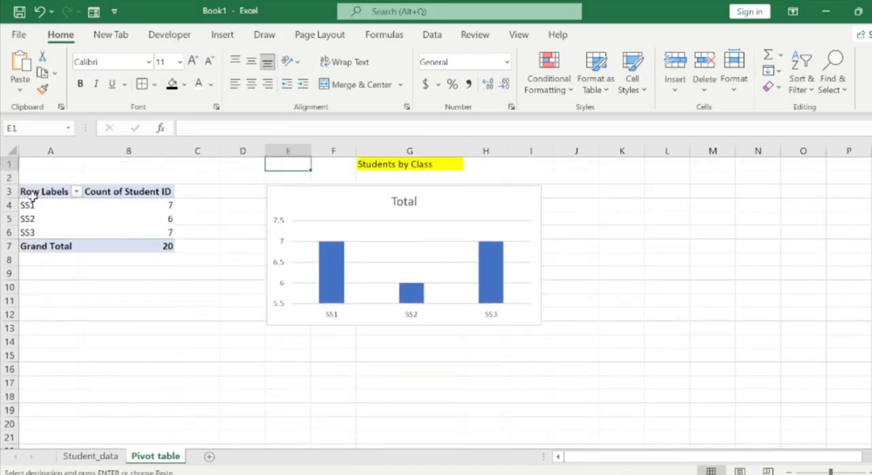
{"action": "left_click_drag", "start_coordinate": [31, 194], "coordinate": [137, 244]}
{"action": "key", "text": "Down"}
{"action": "key", "text": "Down"}
{"action": "key", "text": "Down"}
{"action": "key", "text": "Down"}
{"action": "key", "text": "Down"}
{"action": "key", "text": "Down"}
{"action": "key", "text": "Down"}
{"action": "key", "text": "Down"}
{"action": "key", "text": "Down"}
{"action": "key", "text": "Down"}
{"action": "key", "text": "Down"}
{"action": "key", "text": "Down"}
{"action": "key", "text": "Down"}
{"action": "key", "text": "Down"}
{"action": "key", "text": "Down"}
{"action": "key", "text": "Down"}
{"action": "key", "text": "Down"}
{"action": "key", "text": "Down"}
{"action": "key", "text": "Down"}
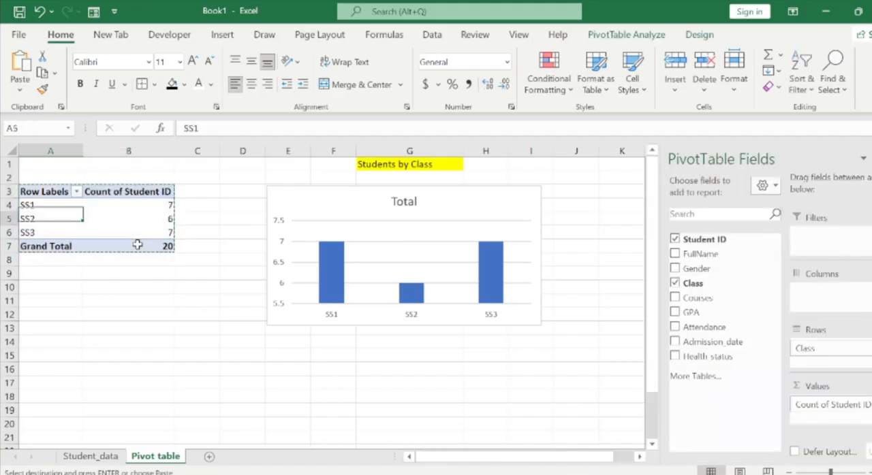
{"action": "key", "text": "Down"}
{"action": "key", "text": "Down"}
{"action": "key", "text": "Down"}
{"action": "key", "text": "Down"}
{"action": "key", "text": "Down"}
{"action": "key", "text": "Down"}
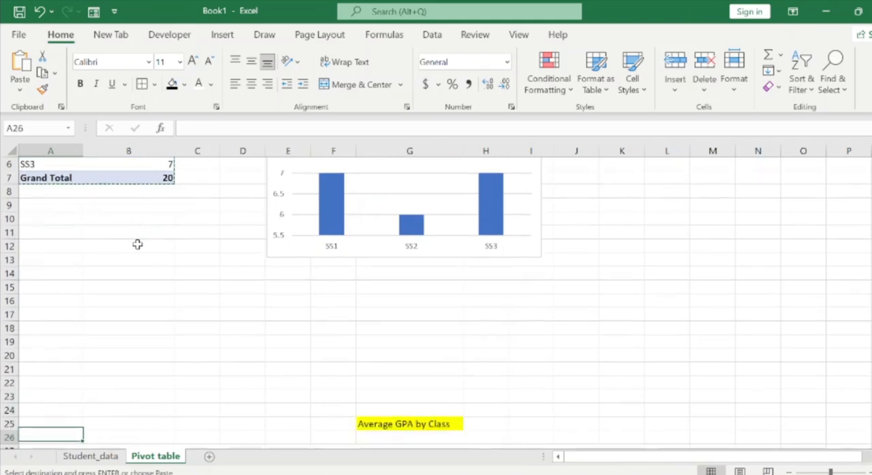
{"action": "key", "text": "ctrl+v"}
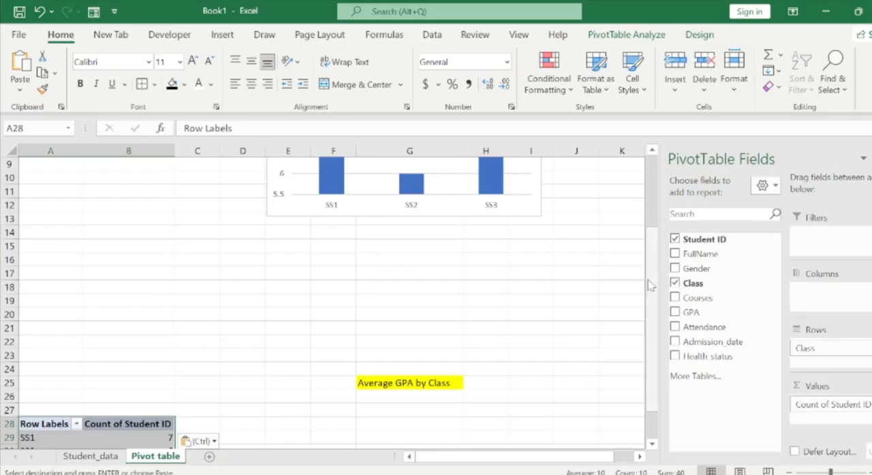
Replace Student ID with GPA as the value field of the copied PivotTable.
{"action": "scroll", "coordinate": [651, 293], "scroll_direction": "down", "scroll_amount": 1}
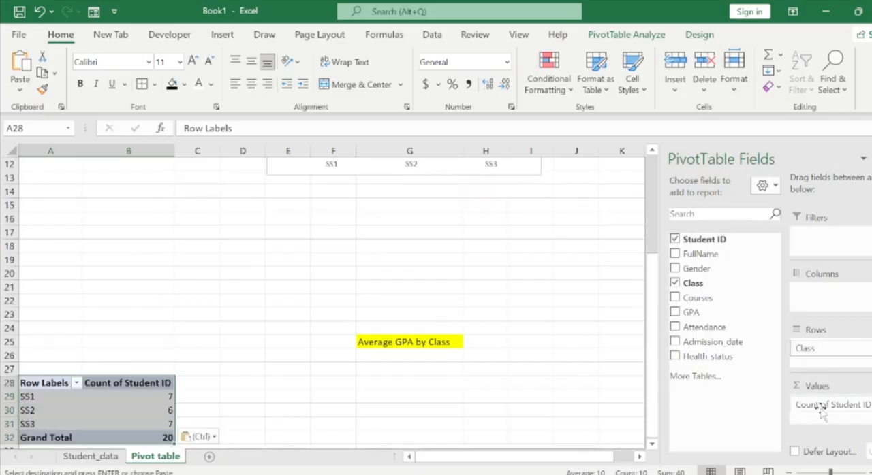
{"action": "left_click_drag", "start_coordinate": [821, 413], "coordinate": [734, 408]}
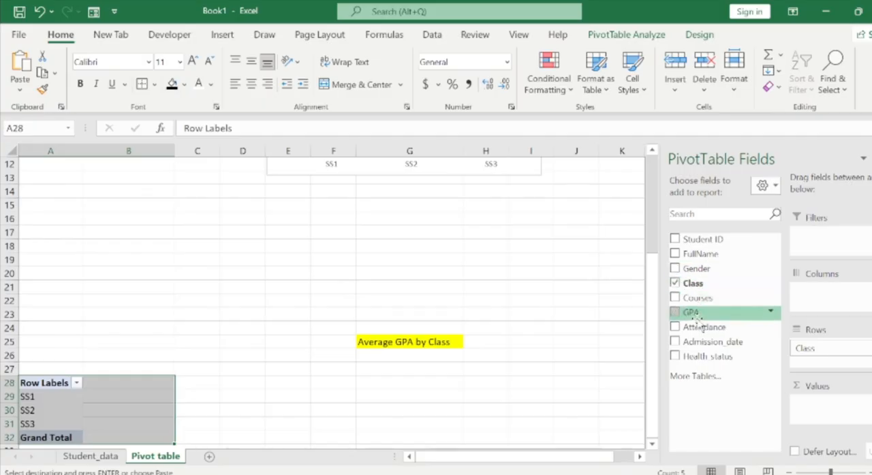
{"action": "left_click_drag", "start_coordinate": [696, 318], "coordinate": [814, 412]}
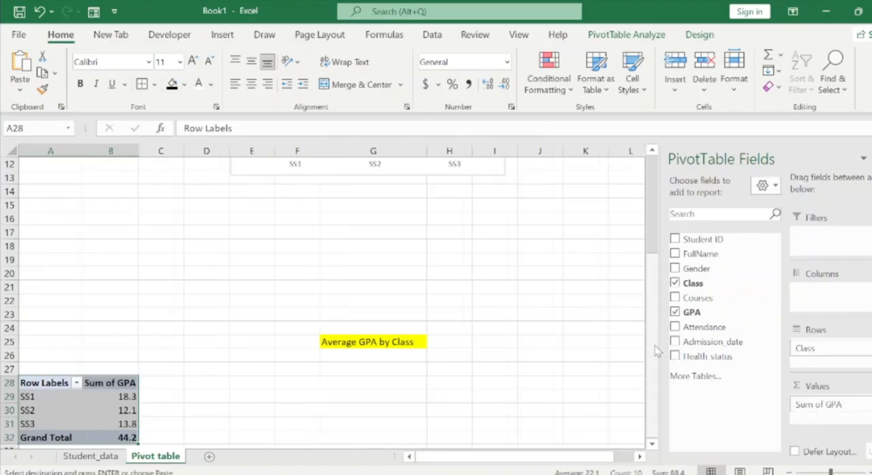
{"action": "left_click_drag", "start_coordinate": [654, 346], "coordinate": [659, 389]}
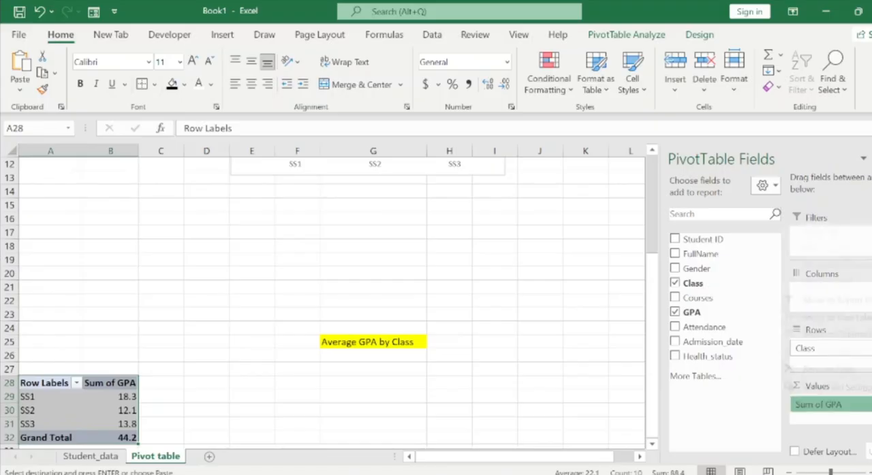
Summarize the copied PivotTable's GPA values by Average instead of Sum.
{"action": "left_click", "coordinate": [817, 404]}
{"action": "left_click", "coordinate": [844, 390]}
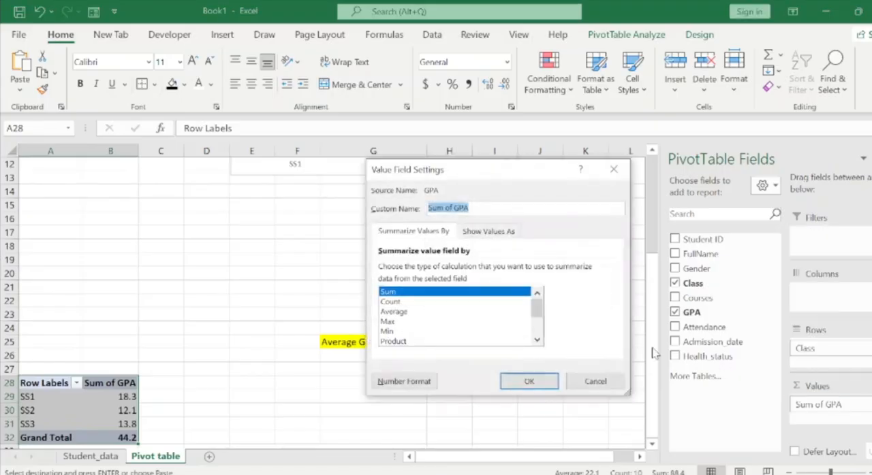
{"action": "left_click", "coordinate": [407, 314]}
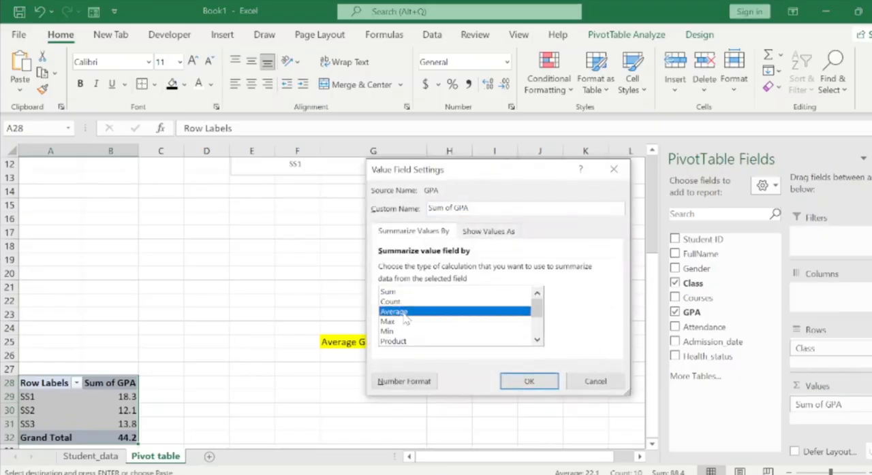
{"action": "left_click", "coordinate": [519, 382]}
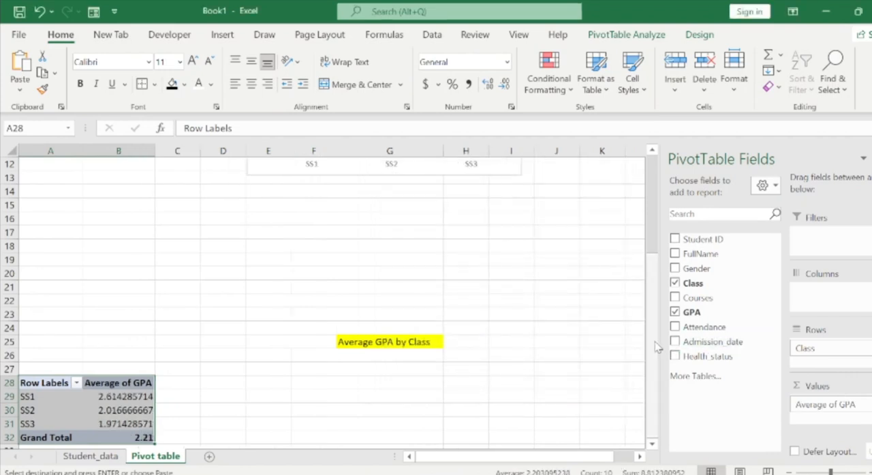
{"action": "left_click_drag", "start_coordinate": [656, 348], "coordinate": [654, 389]}
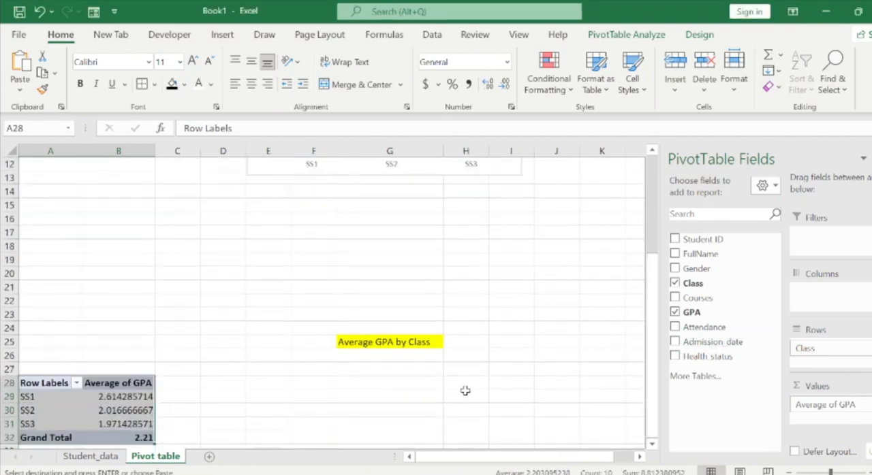
Reduce the average GPA values of SS1 to SS3 in B29:B31 to two decimal places.
{"action": "left_click", "coordinate": [165, 411]}
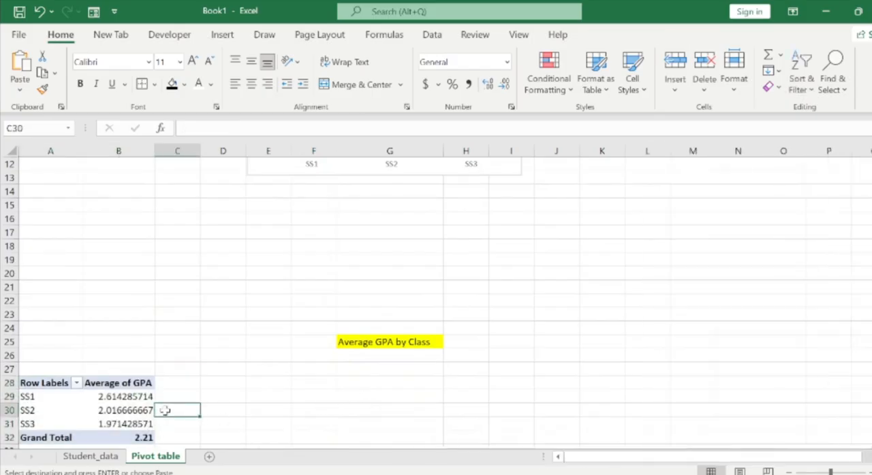
{"action": "key", "text": "Left"}
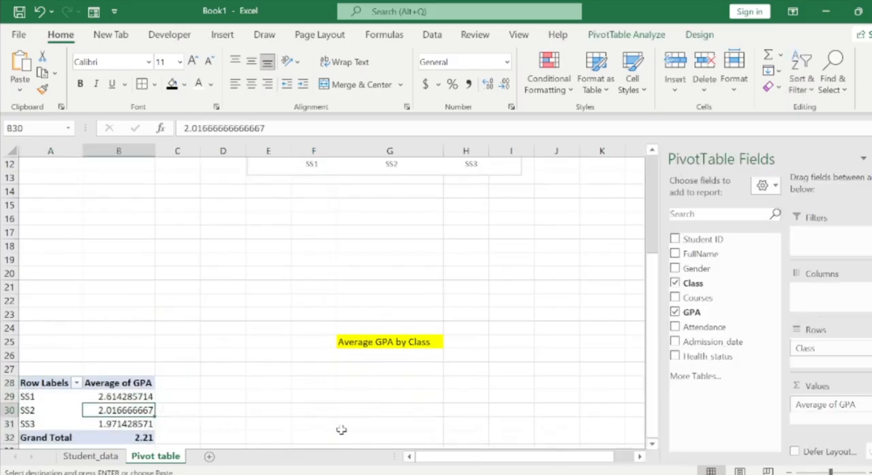
{"action": "left_click", "coordinate": [104, 396]}
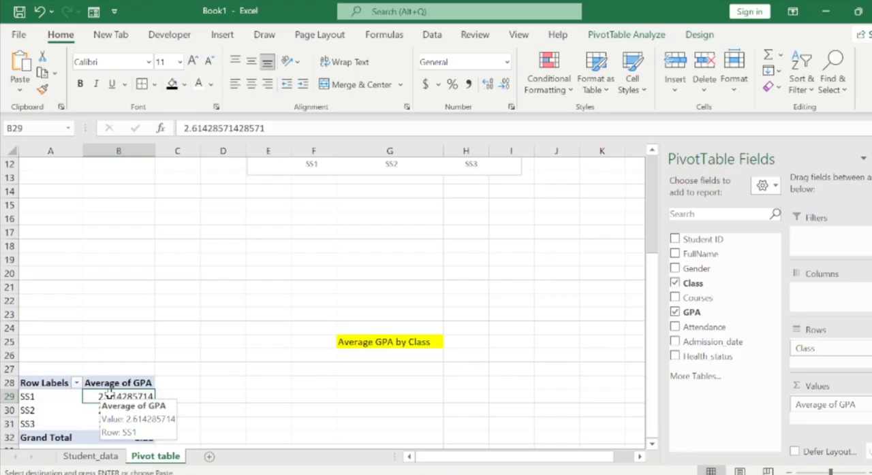
{"action": "key", "text": "Down"}
{"action": "key", "text": "Up"}
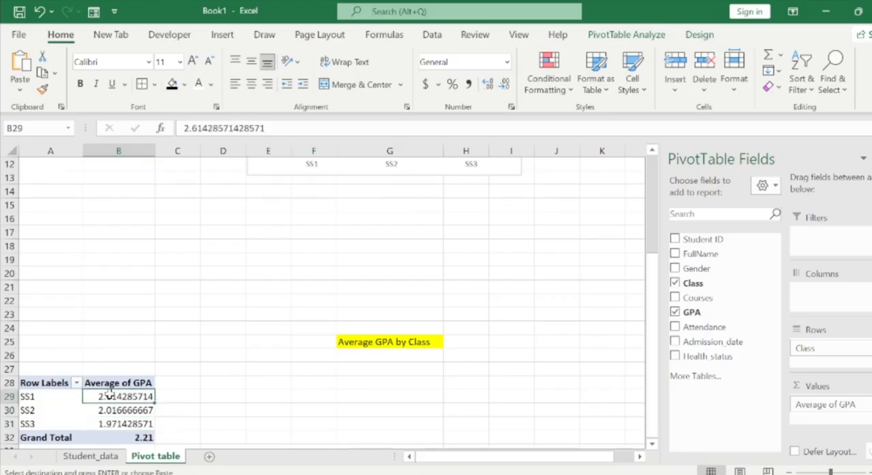
{"action": "key", "text": "shift+Down"}
{"action": "key", "text": "shift+Down"}
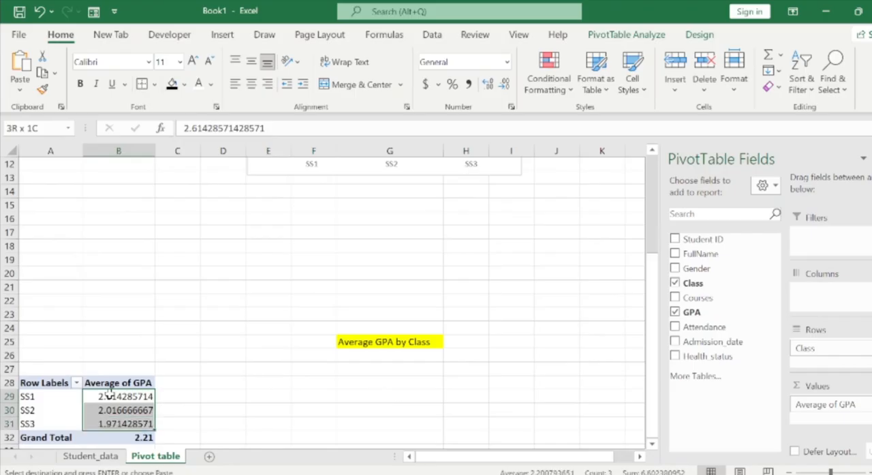
{"action": "left_click", "coordinate": [504, 85]}
{"action": "left_click", "coordinate": [504, 85]}
{"action": "left_click", "coordinate": [504, 84]}
{"action": "left_click", "coordinate": [504, 86]}
{"action": "left_click", "coordinate": [504, 86]}
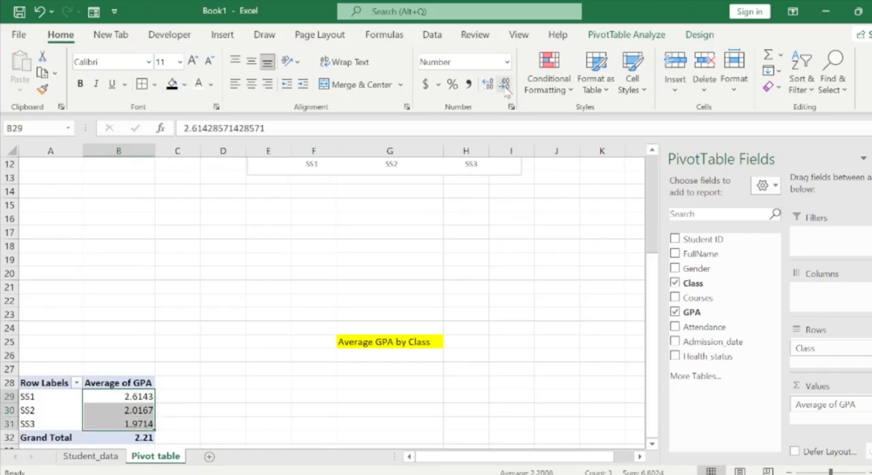
{"action": "left_click", "coordinate": [505, 86]}
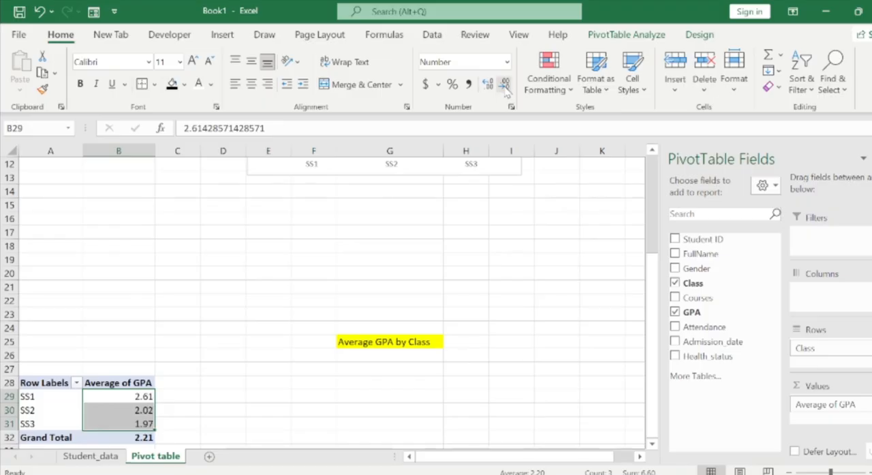
{"action": "left_click", "coordinate": [504, 85]}
{"action": "left_click", "coordinate": [488, 84]}
{"action": "left_click", "coordinate": [158, 385]}
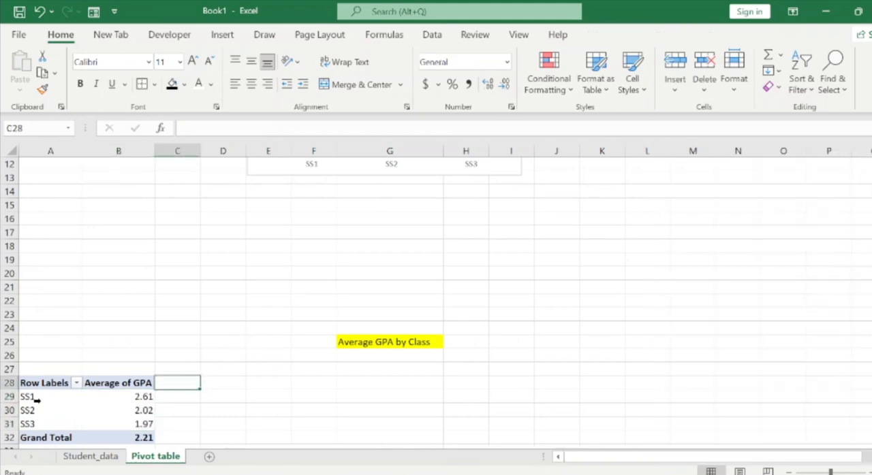
Insert a clustered column PivotChart from the average GPA PivotTable in A28:B32.
{"action": "left_click_drag", "start_coordinate": [45, 385], "coordinate": [156, 440]}
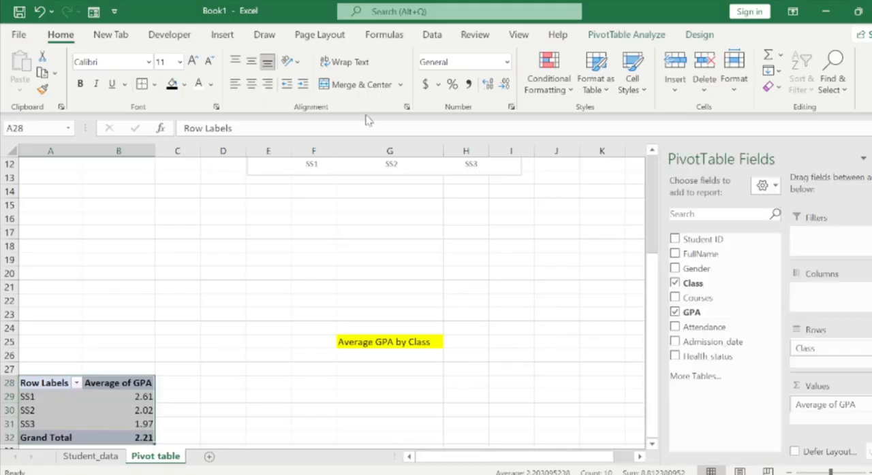
{"action": "left_click", "coordinate": [223, 35]}
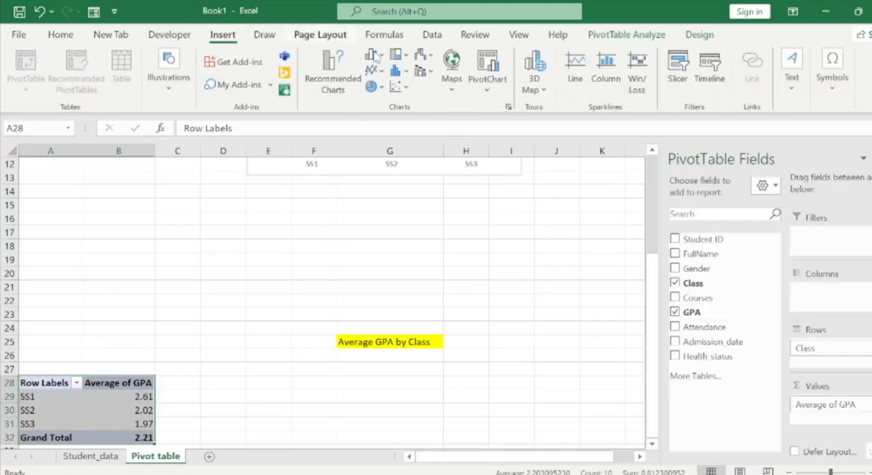
{"action": "left_click", "coordinate": [332, 75]}
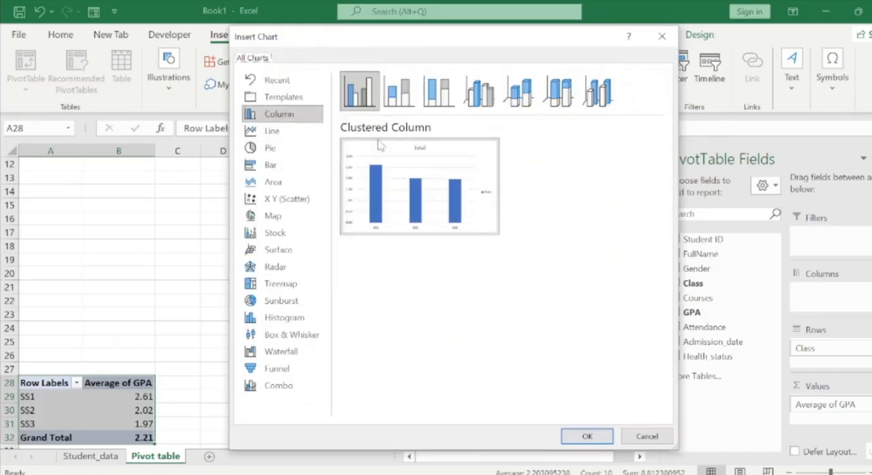
{"action": "mouse_move", "coordinate": [391, 172]}
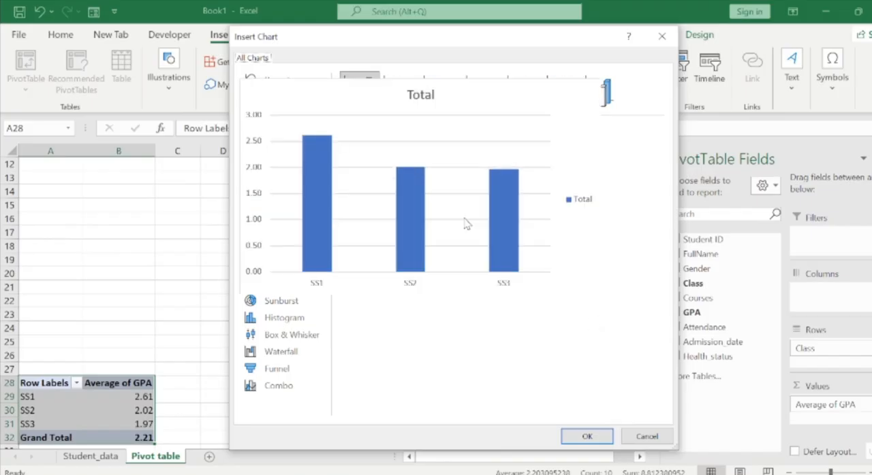
{"action": "left_click", "coordinate": [586, 436]}
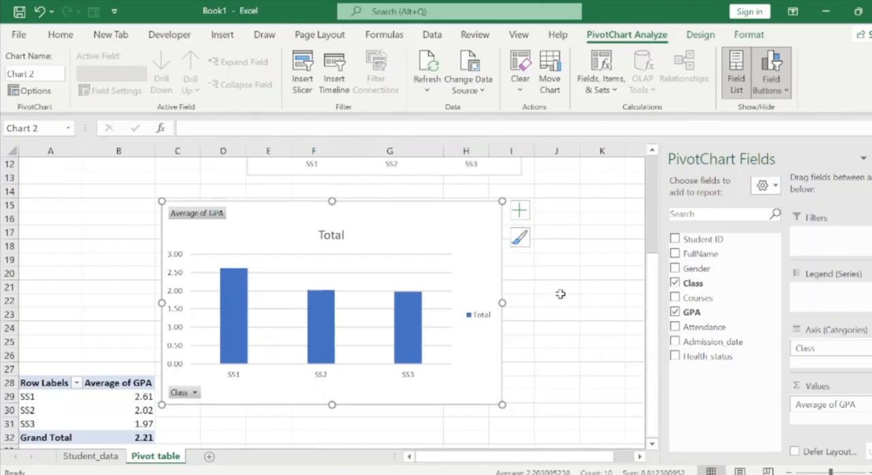
Move the new chart below the Average GPA by Class heading, beside its PivotTable, and make it slightly smaller.
{"action": "left_click_drag", "start_coordinate": [453, 216], "coordinate": [516, 376]}
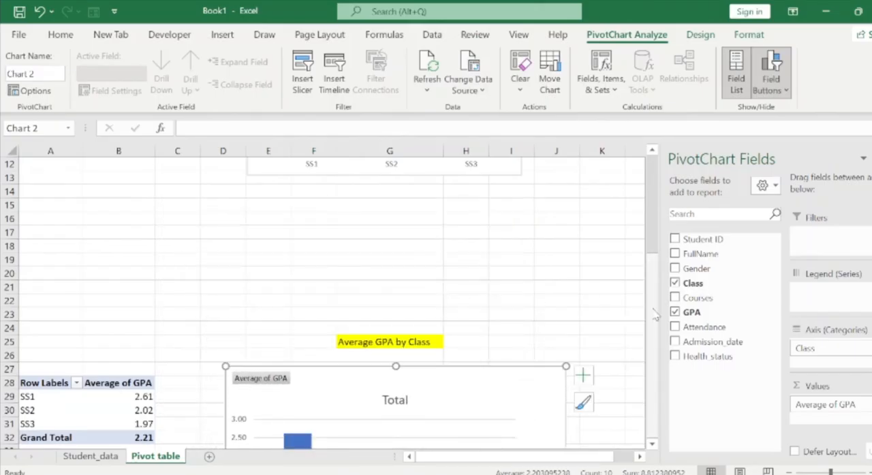
{"action": "scroll", "coordinate": [653, 447], "scroll_direction": "down", "scroll_amount": 3}
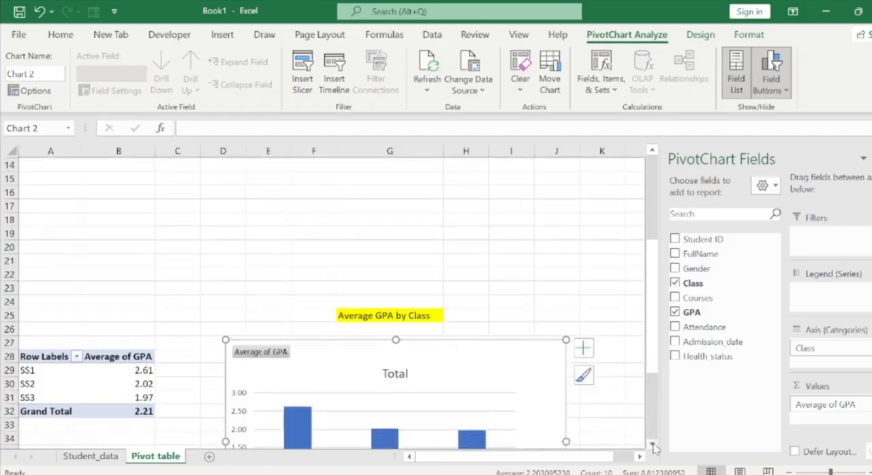
{"action": "scroll", "coordinate": [653, 447], "scroll_direction": "down", "scroll_amount": 1}
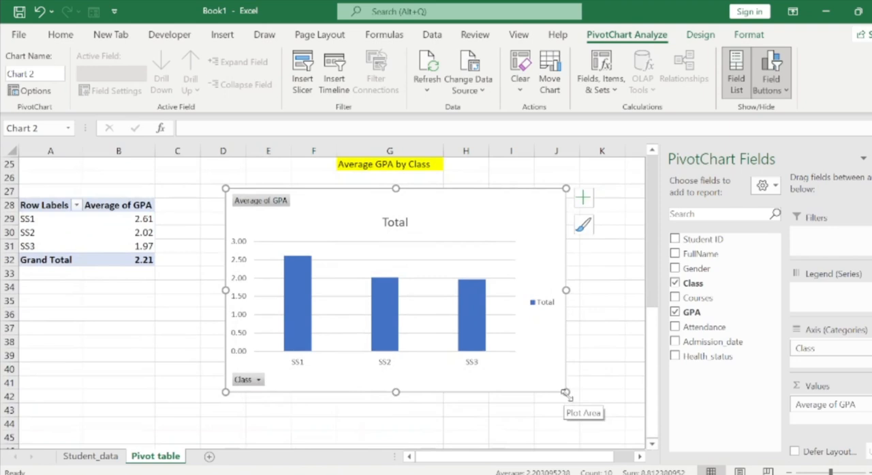
{"action": "left_click_drag", "start_coordinate": [564, 393], "coordinate": [550, 377]}
{"action": "left_click_drag", "start_coordinate": [522, 257], "coordinate": [549, 266]}
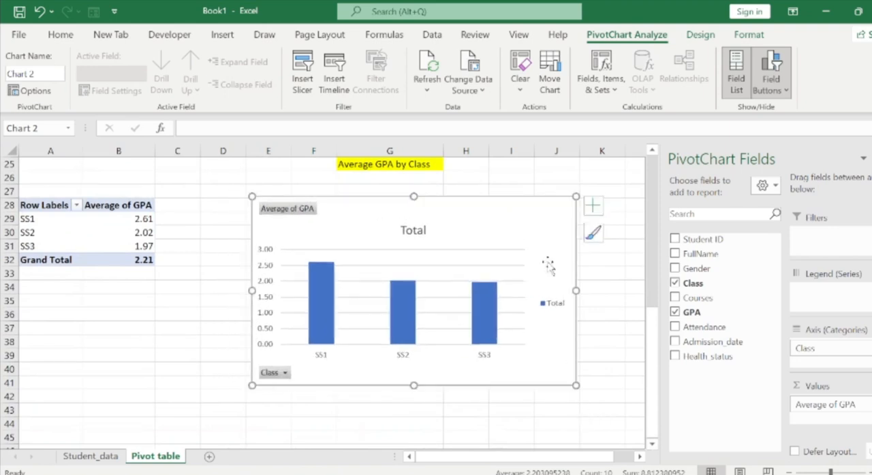
Delete the Average GPA chart's legend and hide all of its field buttons.
{"action": "left_click", "coordinate": [555, 305]}
{"action": "key", "text": "Delete"}
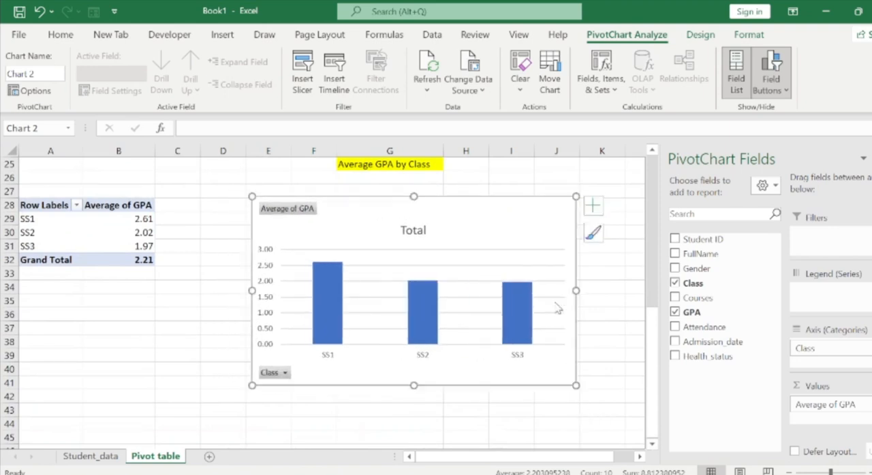
{"action": "left_click", "coordinate": [787, 92]}
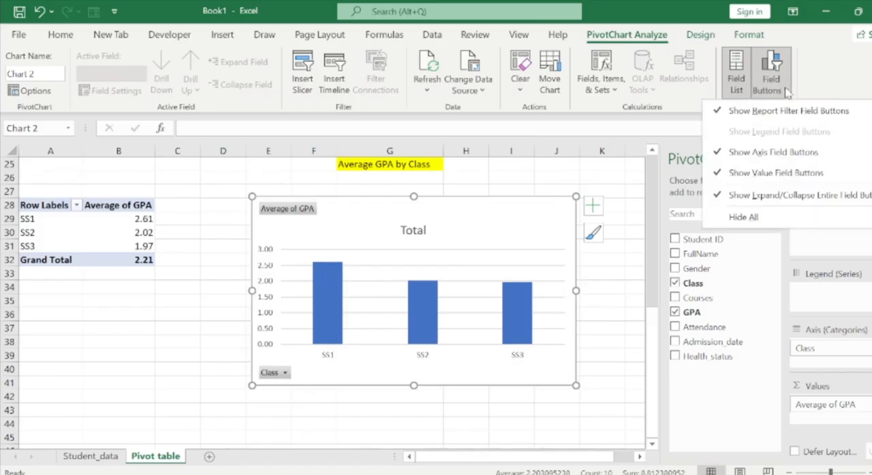
{"action": "left_click", "coordinate": [743, 217]}
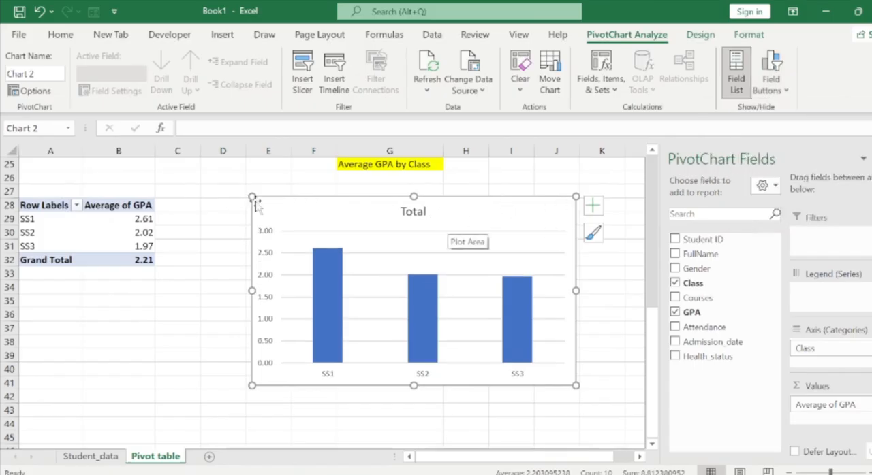
Shrink the Average GPA chart a little further and place it just under its heading, starting at about row 27.
{"action": "left_click_drag", "start_coordinate": [252, 196], "coordinate": [266, 196]}
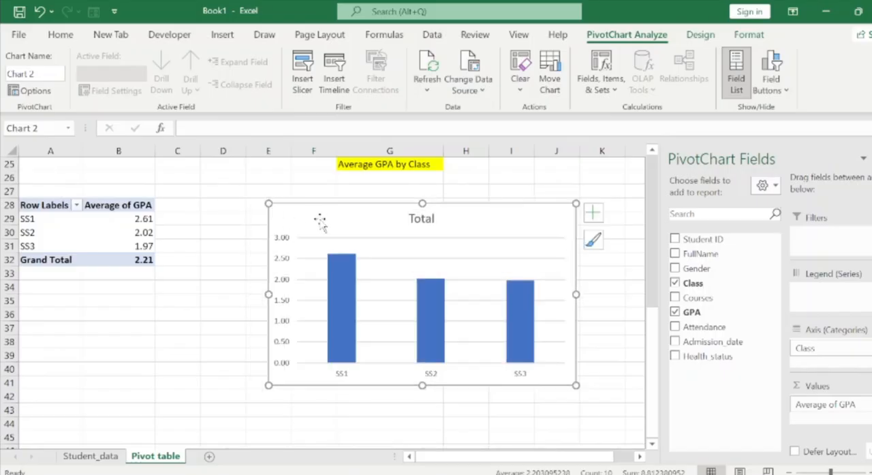
{"action": "left_click_drag", "start_coordinate": [316, 212], "coordinate": [314, 207]}
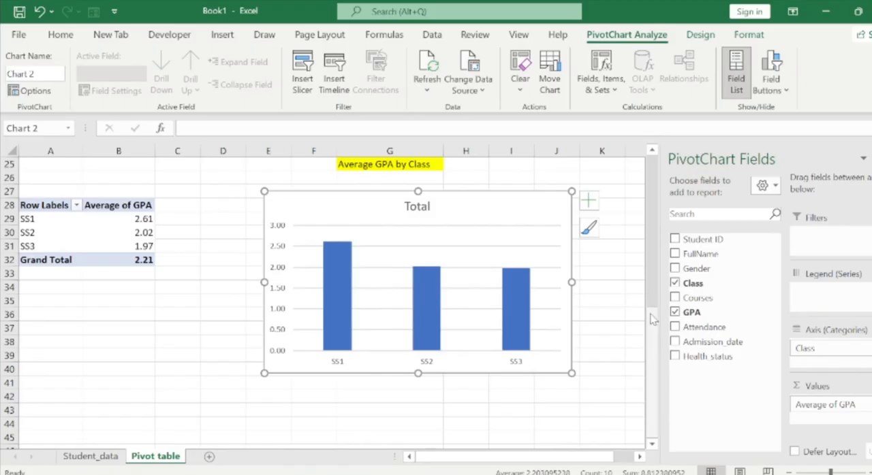
{"action": "left_click_drag", "start_coordinate": [652, 330], "coordinate": [651, 349]}
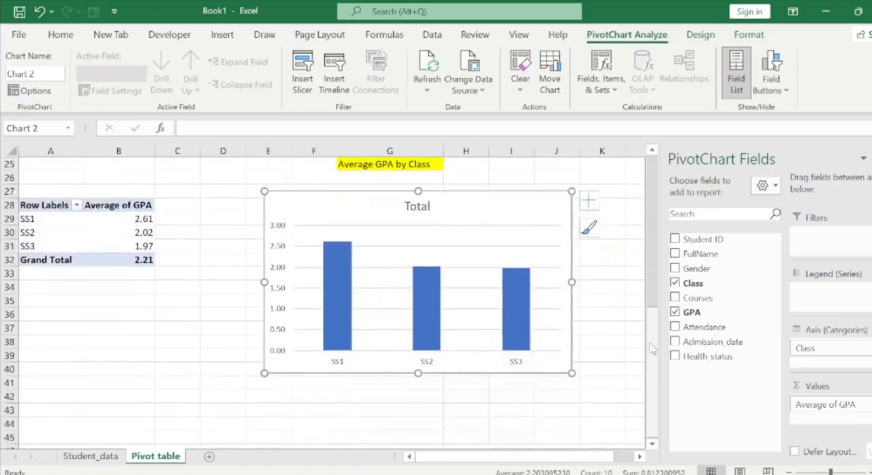
Switch to the Student_SIS_Project.xlsx workbook and copy the Course Performance GPA heading in E56 of its Pivot table sheet.
{"action": "left_click", "coordinate": [424, 404]}
{"action": "key", "text": "ctrl+Down"}
{"action": "key", "text": "Up"}
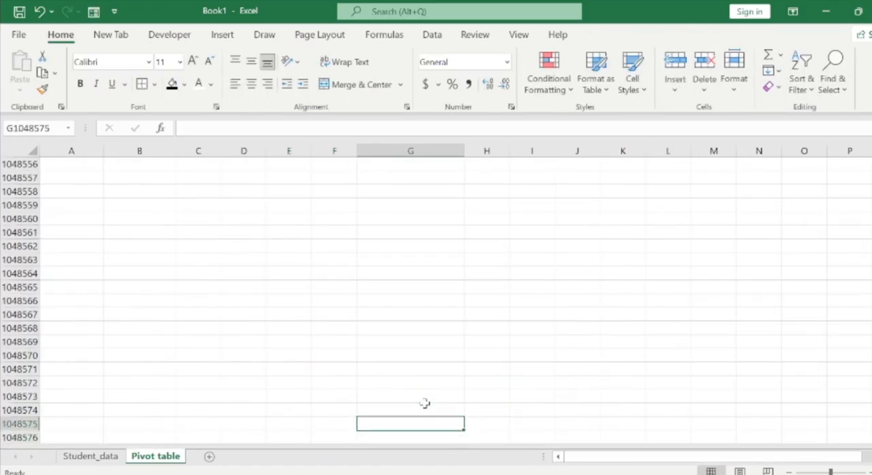
{"action": "key", "text": "ctrl+Up"}
{"action": "key", "text": "Down"}
{"action": "key", "text": "Down"}
{"action": "key", "text": "Down"}
{"action": "key", "text": "Down"}
{"action": "key", "text": "Down"}
{"action": "key", "text": "Down"}
{"action": "key", "text": "Down"}
{"action": "key", "text": "Down"}
{"action": "key", "text": "Down"}
{"action": "key", "text": "Down"}
{"action": "key", "text": "Down"}
{"action": "key", "text": "Down"}
{"action": "key", "text": "Down"}
{"action": "key", "text": "Down"}
{"action": "key", "text": "Down"}
{"action": "key", "text": "Down"}
{"action": "key", "text": "Down"}
{"action": "key", "text": "Down"}
{"action": "key", "text": "Down"}
{"action": "key", "text": "Down"}
{"action": "key", "text": "Down"}
{"action": "key", "text": "Down"}
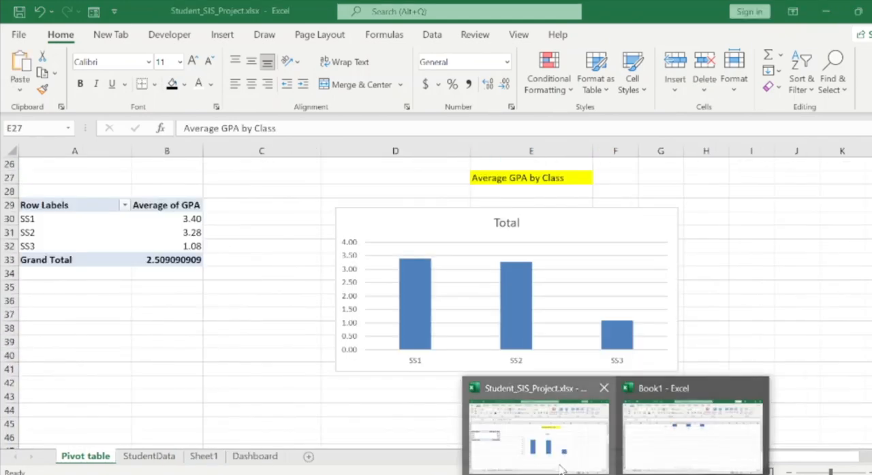
{"action": "left_click", "coordinate": [560, 468]}
{"action": "scroll", "coordinate": [436, 300], "scroll_direction": "down", "scroll_amount": 5}
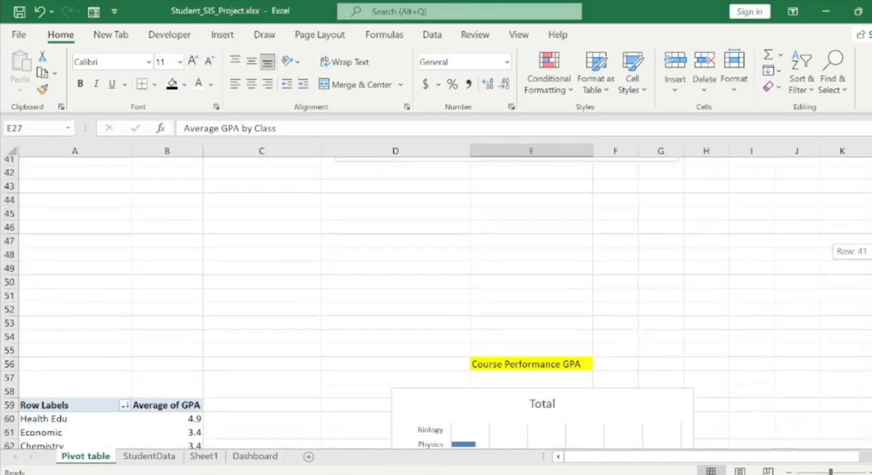
{"action": "scroll", "coordinate": [436, 299], "scroll_direction": "down", "scroll_amount": 4}
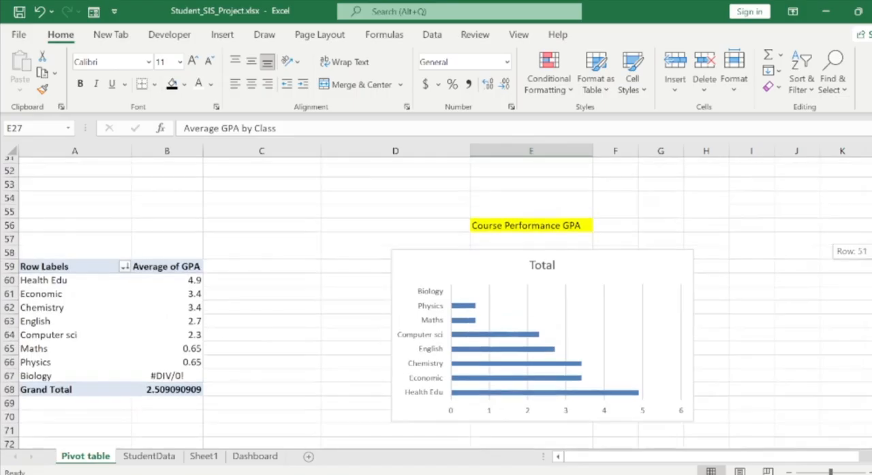
{"action": "left_click", "coordinate": [506, 220]}
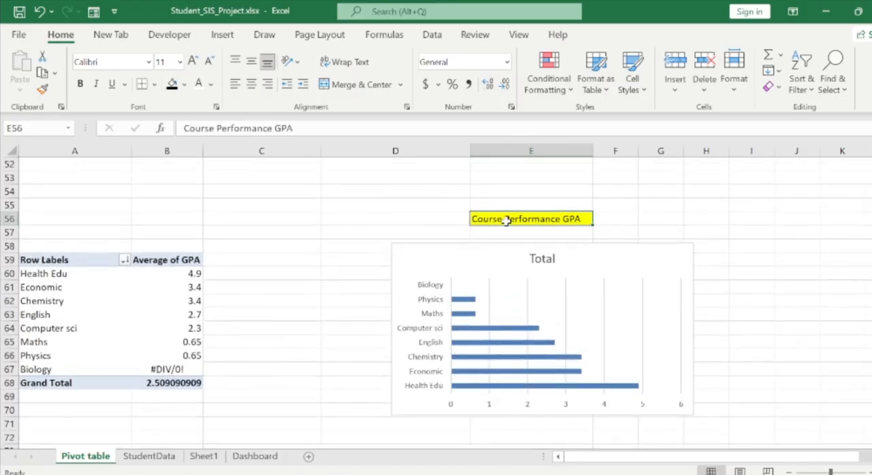
{"action": "key", "text": "ctrl+c"}
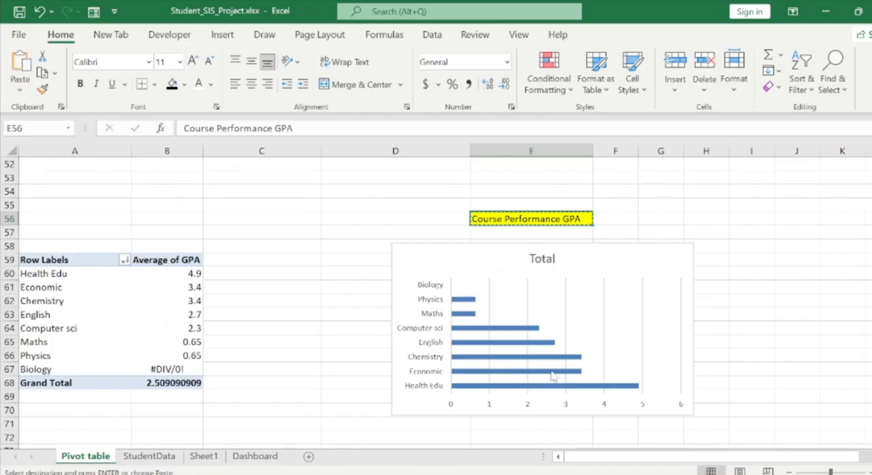
Return to Book1, paste the Course Performance GPA heading into G53, and widen column G to fit its text.
{"action": "mouse_move", "coordinate": [615, 474]}
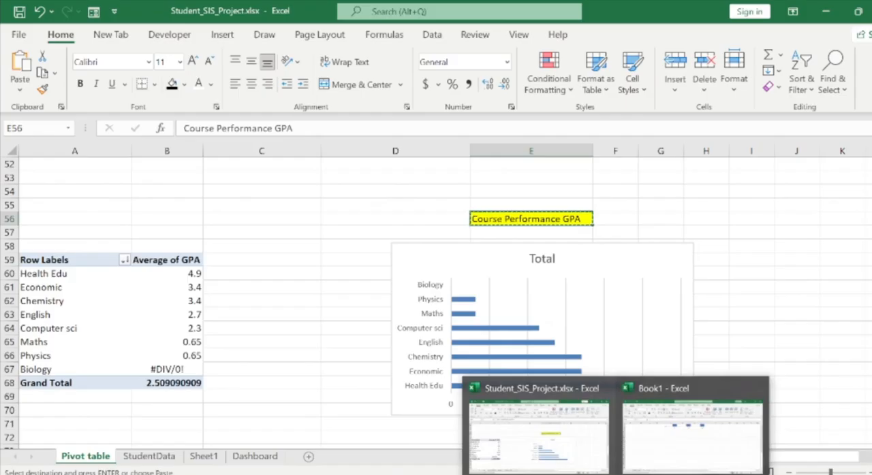
{"action": "left_click", "coordinate": [658, 461]}
{"action": "left_click", "coordinate": [368, 286]}
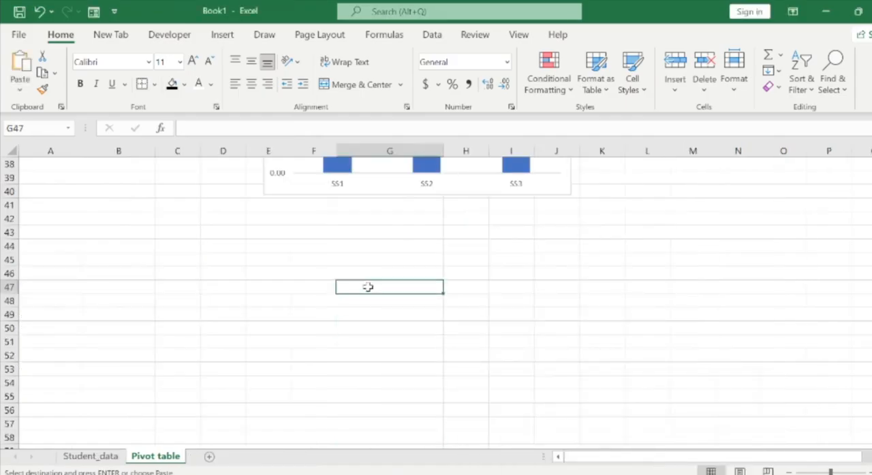
{"action": "key", "text": "Down"}
{"action": "key", "text": "Down"}
{"action": "key", "text": "Down"}
{"action": "key", "text": "Down"}
{"action": "key", "text": "Down"}
{"action": "key", "text": "Down"}
{"action": "key", "text": "Down"}
{"action": "key", "text": "Down"}
{"action": "key", "text": "Down"}
{"action": "key", "text": "Up"}
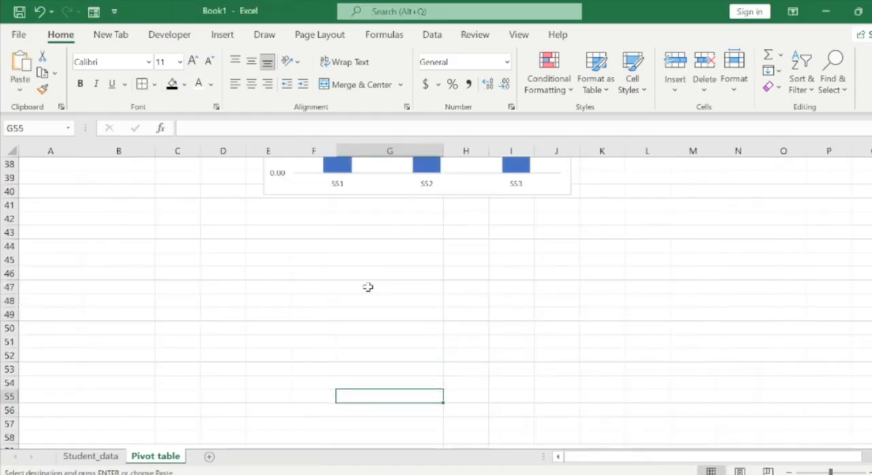
{"action": "key", "text": "Up"}
{"action": "key", "text": "Up"}
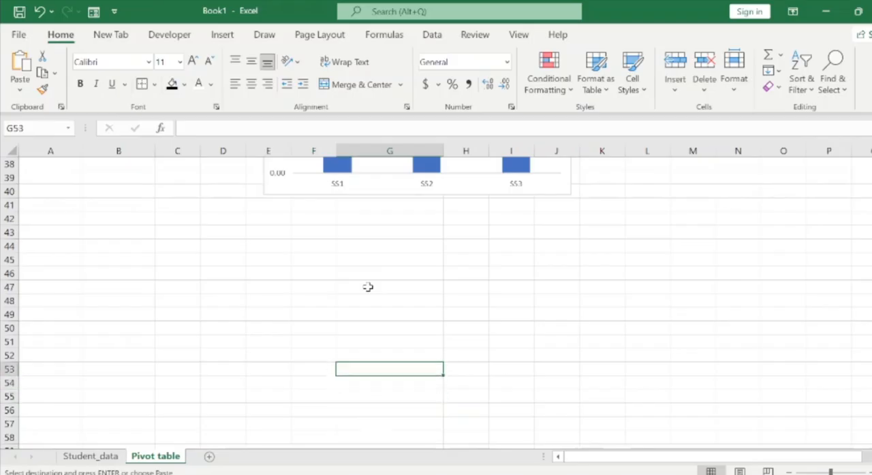
{"action": "key", "text": "ctrl+v"}
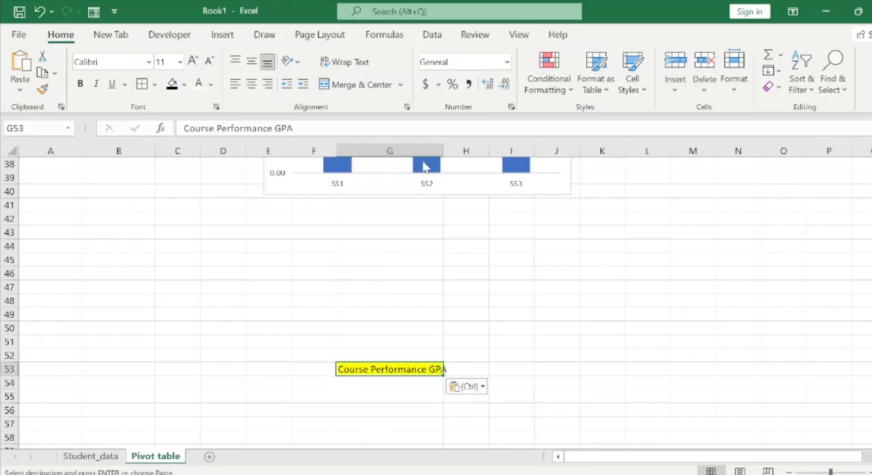
{"action": "left_click_drag", "start_coordinate": [442, 151], "coordinate": [465, 150]}
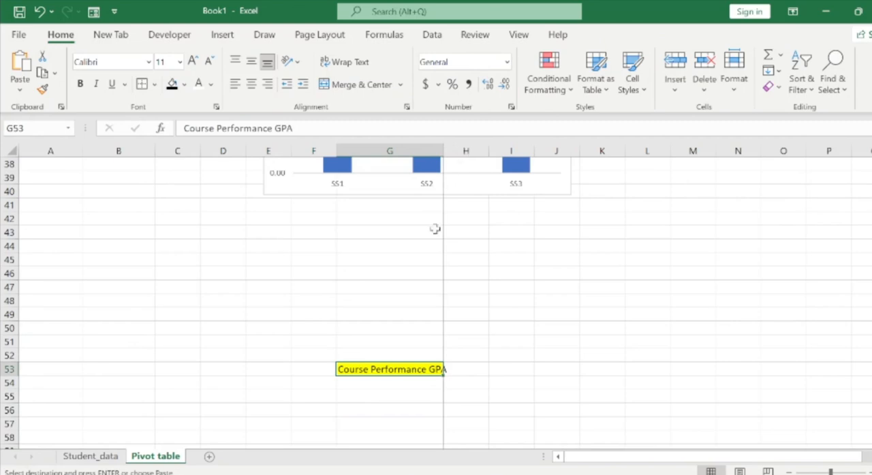
{"action": "left_click", "coordinate": [316, 384]}
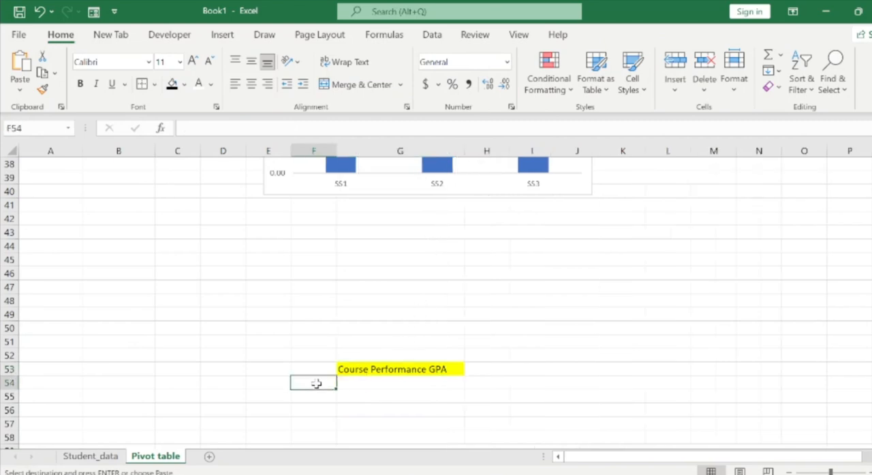
Copy the average GPA PivotTable A28:B32 and paste it at A57 below the Course Performance GPA heading.
{"action": "key", "text": "Up"}
{"action": "key", "text": "Up"}
{"action": "key", "text": "Up"}
{"action": "key", "text": "Up"}
{"action": "key", "text": "Up"}
{"action": "key", "text": "Up"}
{"action": "key", "text": "Up"}
{"action": "key", "text": "Up"}
{"action": "key", "text": "Up"}
{"action": "key", "text": "Up"}
{"action": "key", "text": "Up"}
{"action": "key", "text": "Up"}
{"action": "key", "text": "Up"}
{"action": "key", "text": "Up"}
{"action": "key", "text": "Up"}
{"action": "key", "text": "Up"}
{"action": "key", "text": "Up"}
{"action": "key", "text": "Up"}
{"action": "key", "text": "Up"}
{"action": "key", "text": "Up"}
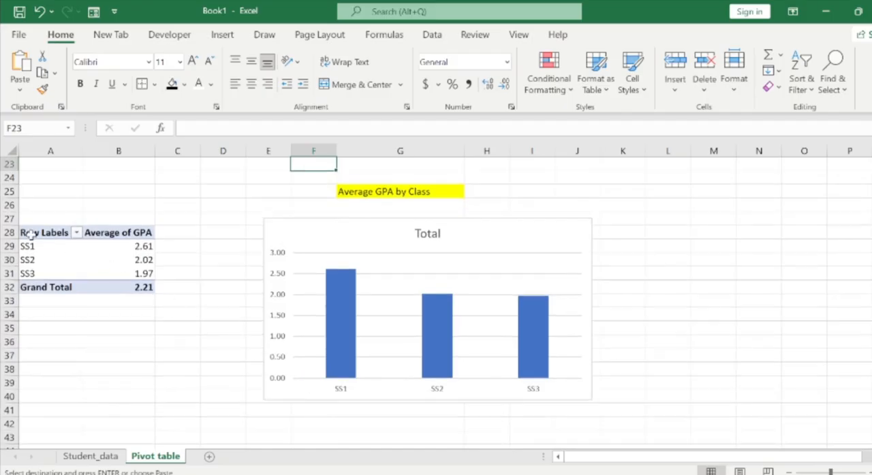
{"action": "left_click_drag", "start_coordinate": [30, 235], "coordinate": [134, 286]}
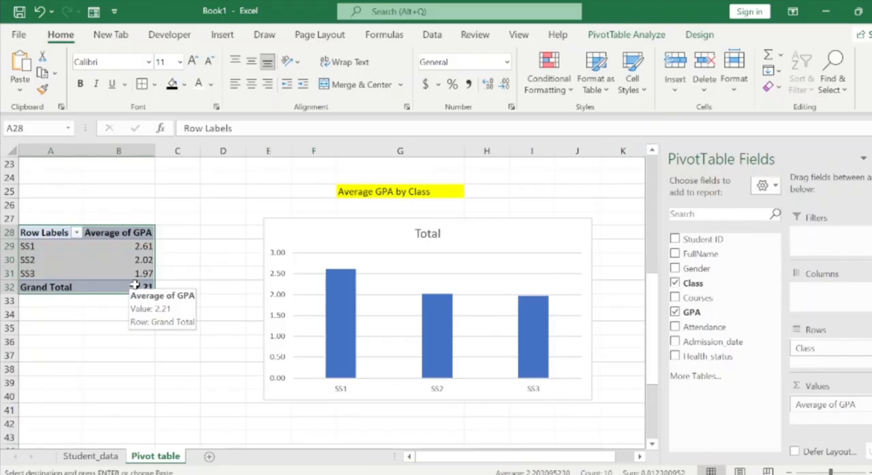
{"action": "key", "text": "ctrl+c"}
{"action": "key", "text": "Down"}
{"action": "key", "text": "Down"}
{"action": "key", "text": "Down"}
{"action": "key", "text": "Down"}
{"action": "key", "text": "Down"}
{"action": "key", "text": "Down"}
{"action": "key", "text": "Down"}
{"action": "key", "text": "Down"}
{"action": "key", "text": "Down"}
{"action": "key", "text": "Down"}
{"action": "key", "text": "Down"}
{"action": "key", "text": "Down"}
{"action": "key", "text": "Down"}
{"action": "key", "text": "Down"}
{"action": "key", "text": "Down"}
{"action": "key", "text": "Down"}
{"action": "key", "text": "Down"}
{"action": "key", "text": "Down"}
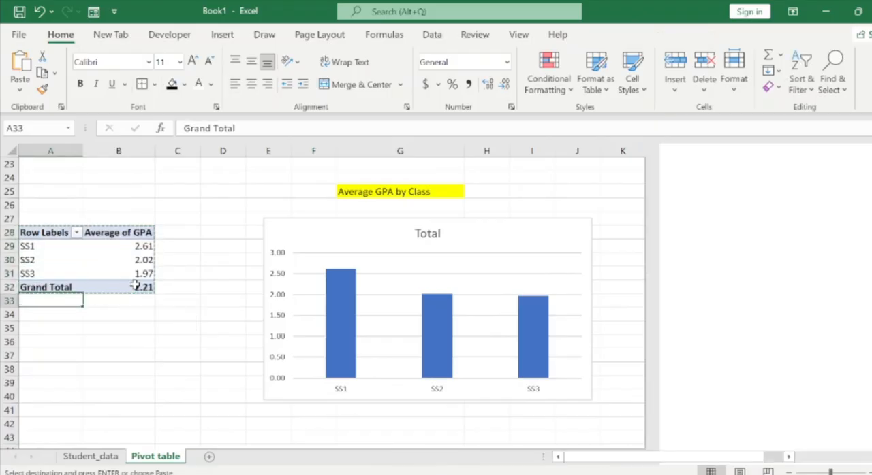
{"action": "key", "text": "Down"}
{"action": "key", "text": "Down"}
{"action": "key", "text": "Down"}
{"action": "key", "text": "Down"}
{"action": "key", "text": "Down"}
{"action": "key", "text": "Down"}
{"action": "key", "text": "Down"}
{"action": "key", "text": "Down"}
{"action": "key", "text": "Down"}
{"action": "key", "text": "Down"}
{"action": "key", "text": "Down"}
{"action": "key", "text": "Down"}
{"action": "key", "text": "Down"}
{"action": "key", "text": "Down"}
{"action": "key", "text": "Down"}
{"action": "key", "text": "Down"}
{"action": "key", "text": "Down"}
{"action": "key", "text": "Up"}
{"action": "key", "text": "Up"}
{"action": "key", "text": "Up"}
{"action": "key", "text": "Up"}
{"action": "key", "text": "Up"}
{"action": "key", "text": "Up"}
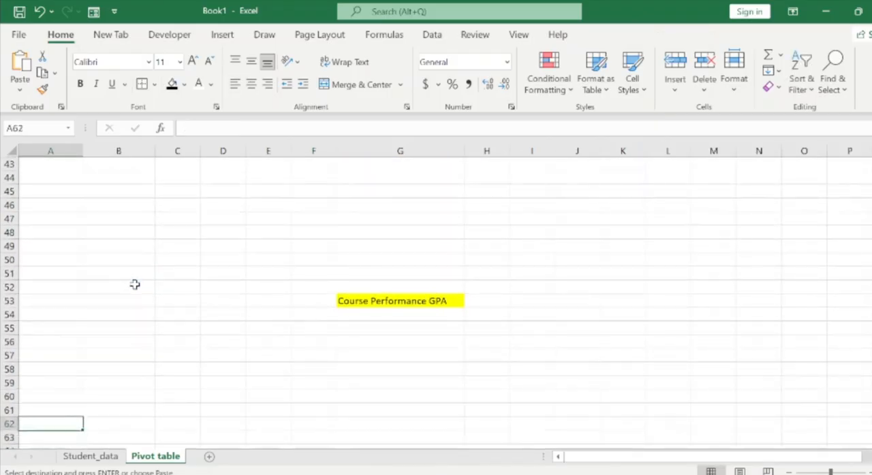
{"action": "key", "text": "ctrl+v"}
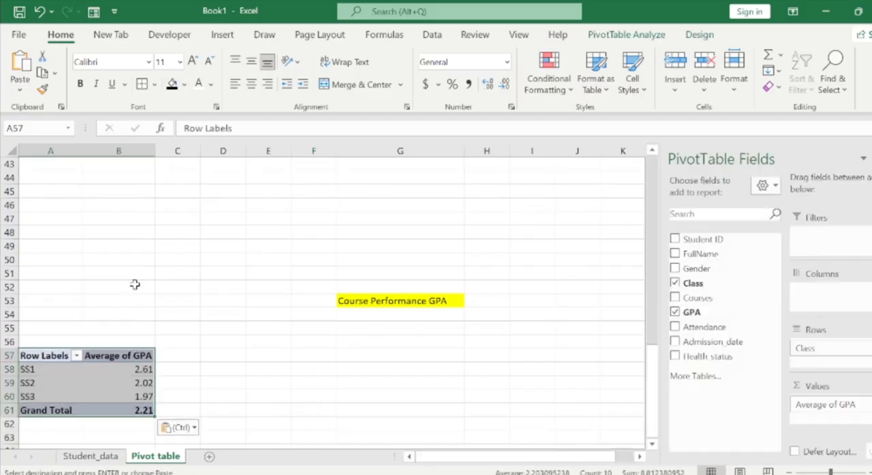
{"action": "left_click", "coordinate": [98, 368]}
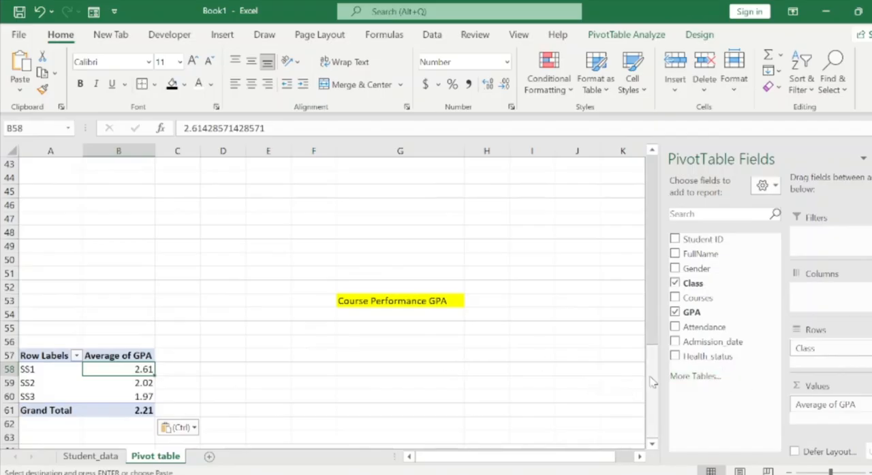
Replace Class with Courses as the row field of the copied GPA PivotTable at A57.
{"action": "left_click_drag", "start_coordinate": [814, 348], "coordinate": [726, 386]}
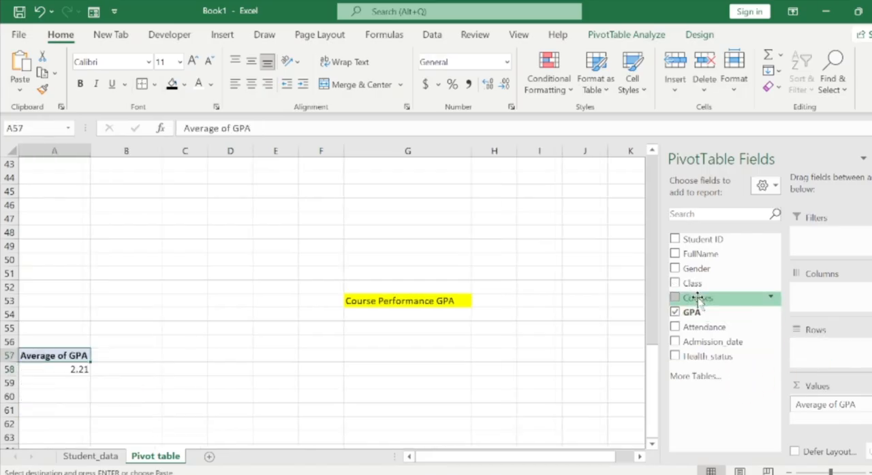
{"action": "left_click_drag", "start_coordinate": [698, 300], "coordinate": [817, 358]}
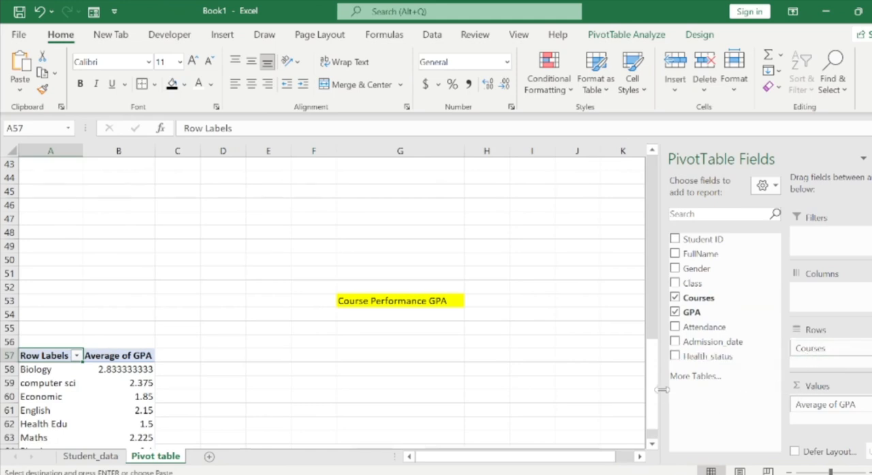
Format the course GPA averages in B58:B64 to show two decimal places.
{"action": "left_click_drag", "start_coordinate": [654, 389], "coordinate": [652, 416]}
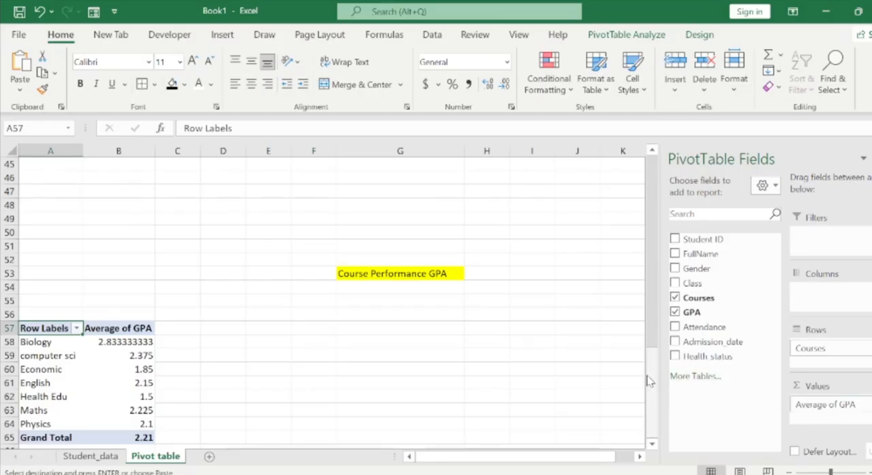
{"action": "mouse_move", "coordinate": [652, 386]}
{"action": "left_mouse_down"}
{"action": "mouse_move", "coordinate": [650, 369]}
{"action": "mouse_move", "coordinate": [650, 388]}
{"action": "left_mouse_up"}
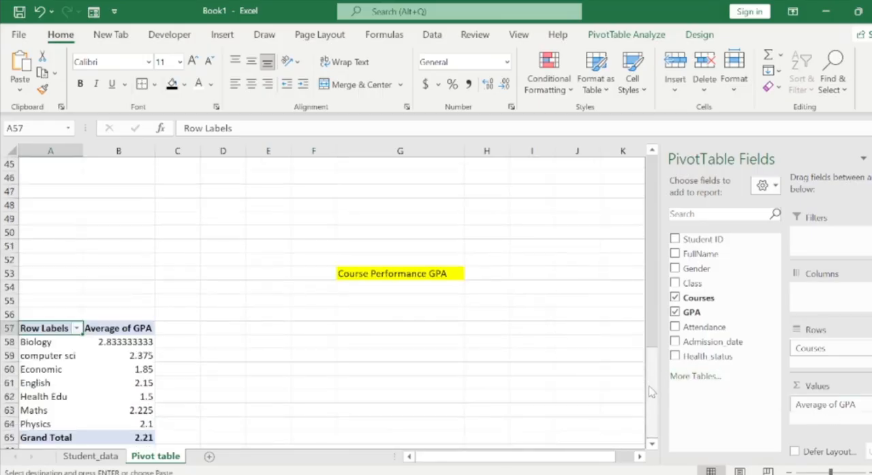
{"action": "left_click", "coordinate": [123, 343]}
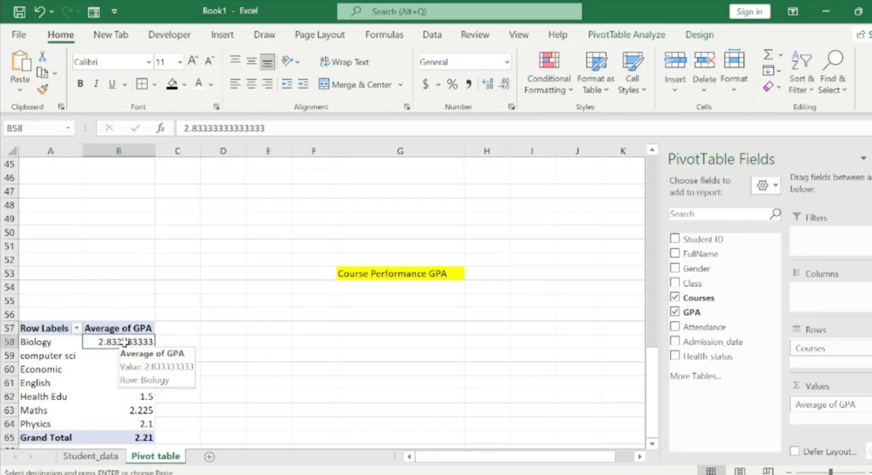
{"action": "key", "text": "shift+Down"}
{"action": "key", "text": "shift+Down"}
{"action": "key", "text": "shift+Down"}
{"action": "key", "text": "shift+Down"}
{"action": "key", "text": "shift+Down"}
{"action": "key", "text": "shift+Down"}
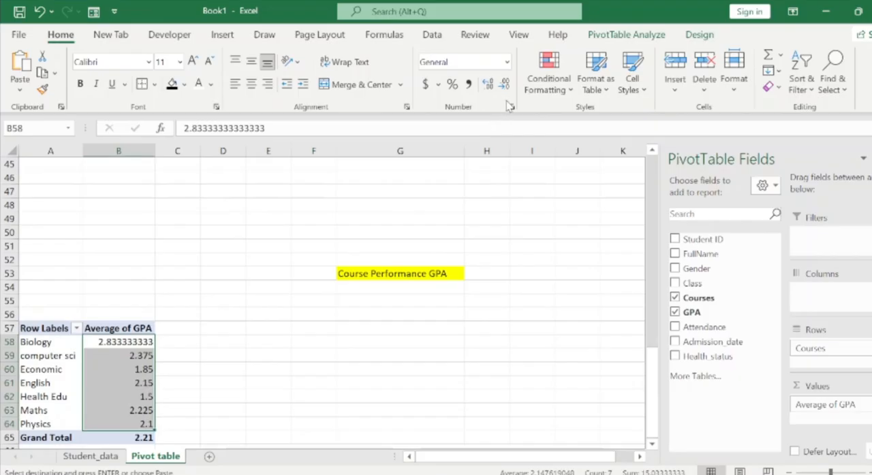
{"action": "left_click", "coordinate": [504, 87]}
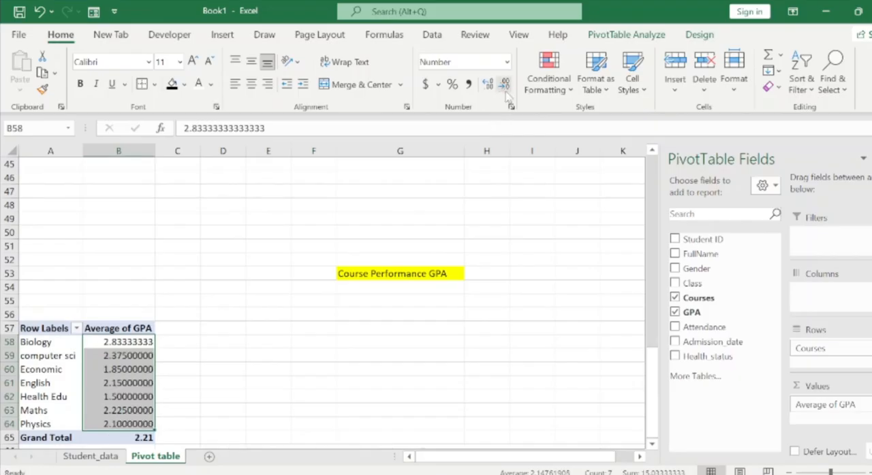
{"action": "left_click", "coordinate": [504, 92]}
{"action": "left_click", "coordinate": [504, 92]}
{"action": "left_click", "coordinate": [504, 92]}
{"action": "left_click", "coordinate": [504, 92]}
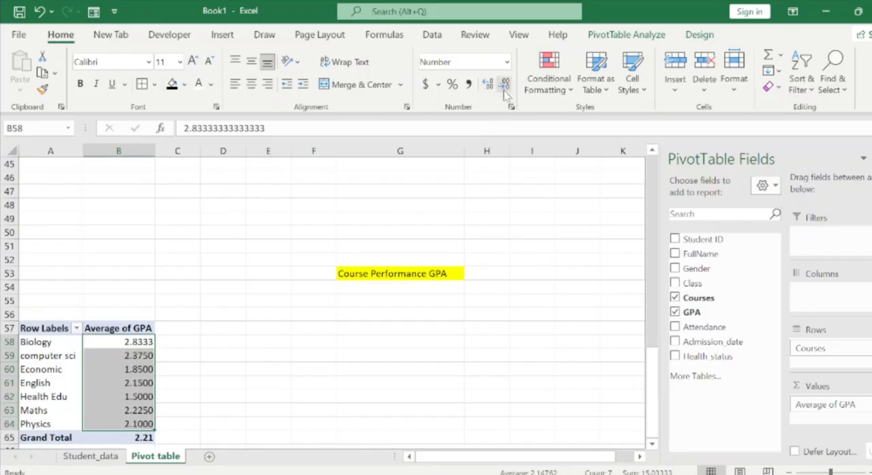
{"action": "left_click", "coordinate": [504, 91]}
{"action": "left_click", "coordinate": [504, 92]}
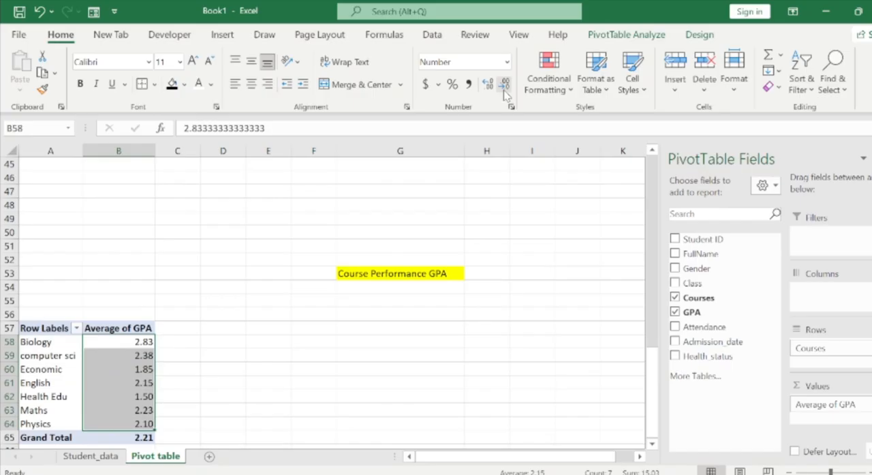
{"action": "left_click", "coordinate": [187, 367]}
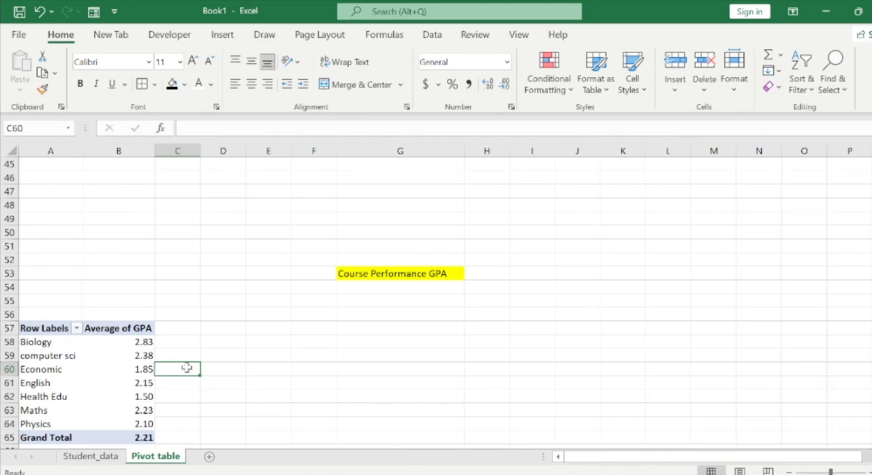
Review the Students by Class and Average GPA by Class tables and charts on the Pivot table sheet.
{"action": "key", "text": "Down"}
{"action": "key", "text": "Down"}
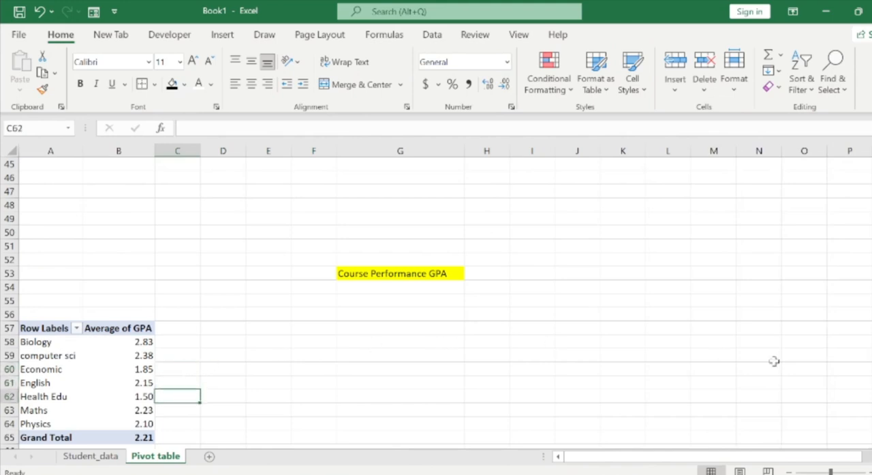
{"action": "scroll", "coordinate": [436, 300], "scroll_direction": "up", "scroll_amount": 10}
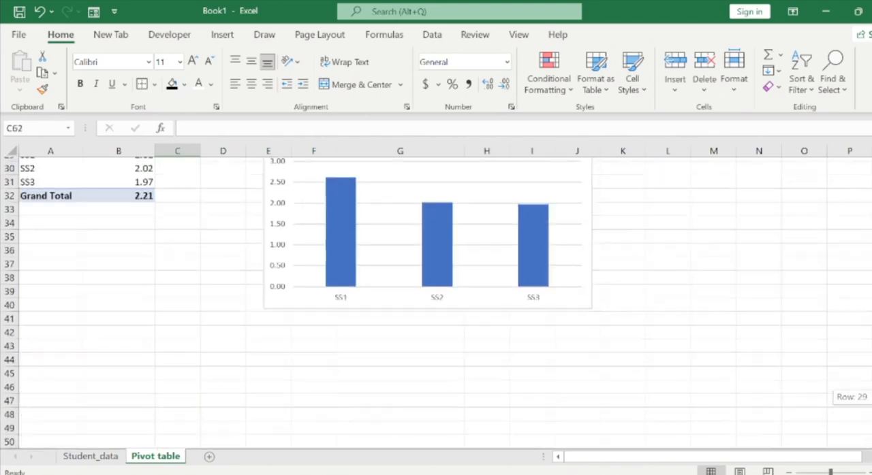
{"action": "scroll", "coordinate": [435, 300], "scroll_direction": "up", "scroll_amount": 4}
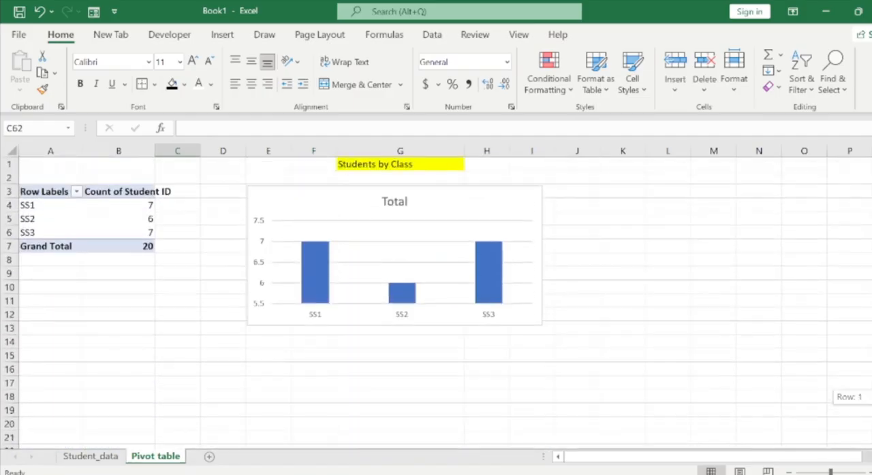
{"action": "scroll", "coordinate": [436, 300], "scroll_direction": "down", "scroll_amount": 5}
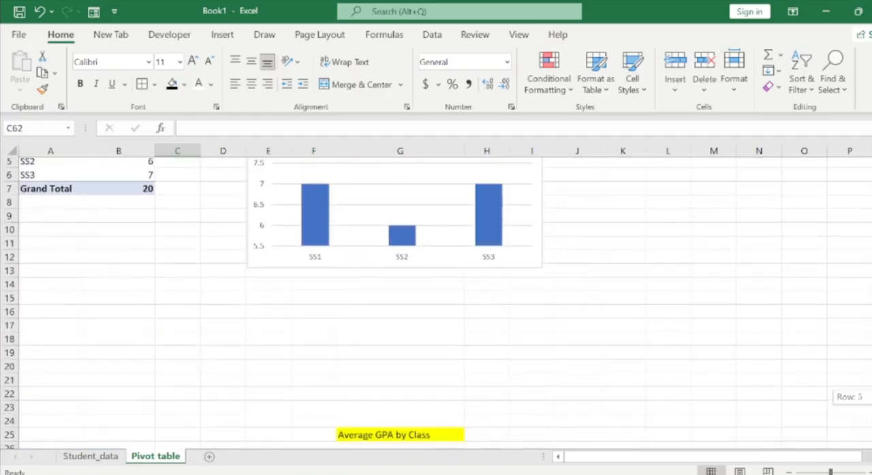
{"action": "scroll", "coordinate": [436, 300], "scroll_direction": "down", "scroll_amount": 3}
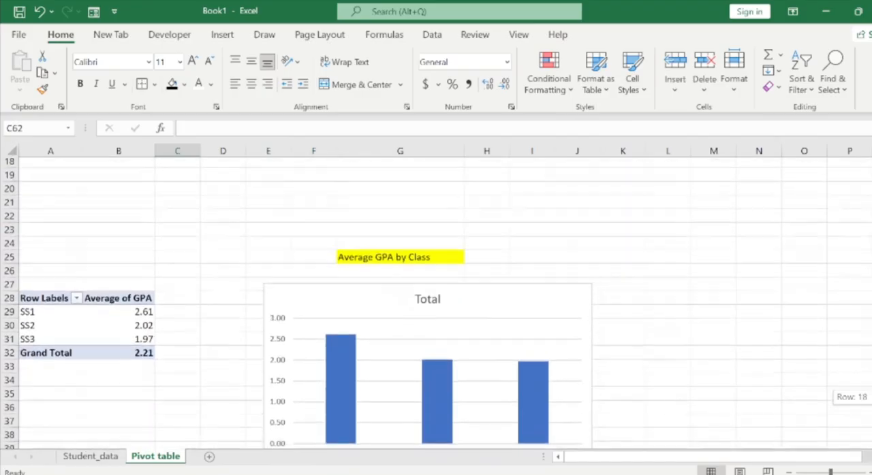
{"action": "scroll", "coordinate": [436, 300], "scroll_direction": "up", "scroll_amount": 5}
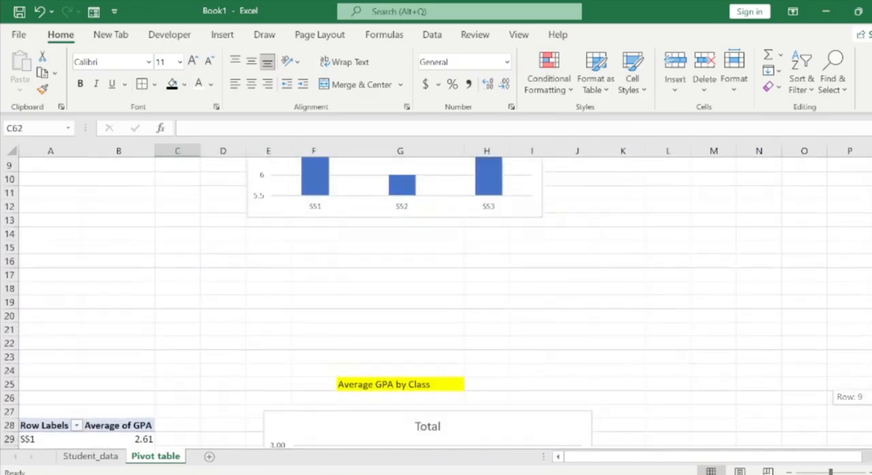
{"action": "scroll", "coordinate": [436, 300], "scroll_direction": "down", "scroll_amount": 5}
{"action": "scroll", "coordinate": [436, 300], "scroll_direction": "down", "scroll_amount": 6}
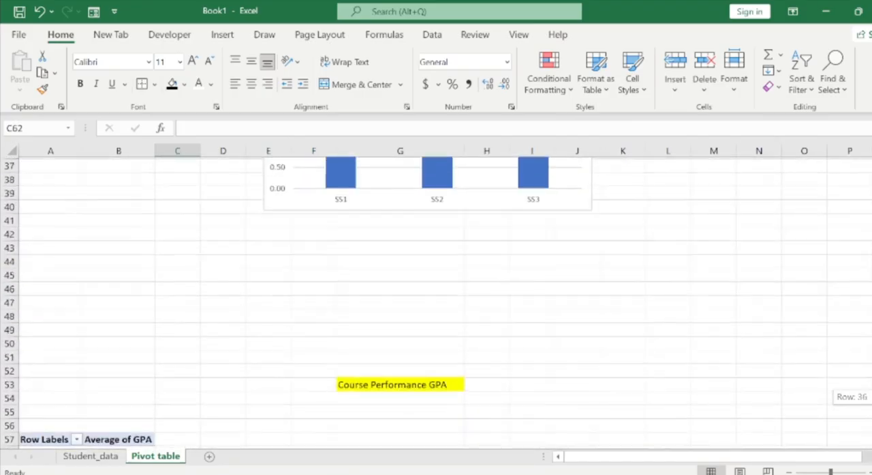
{"action": "scroll", "coordinate": [436, 300], "scroll_direction": "down", "scroll_amount": 1}
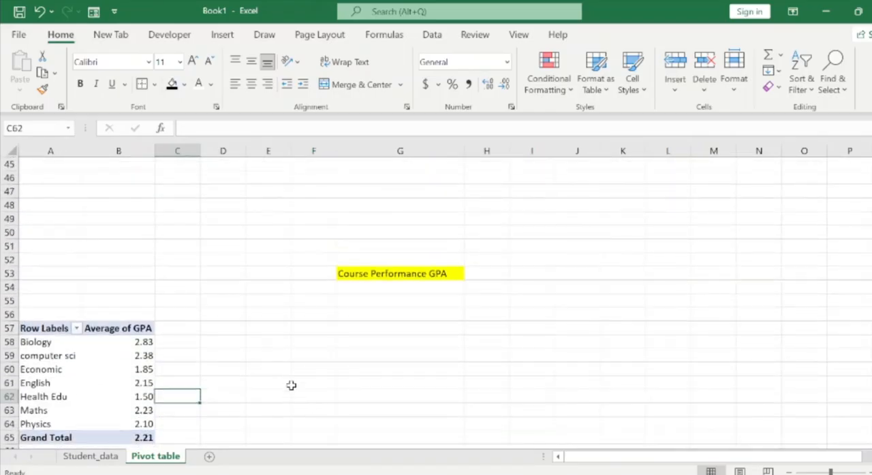
Edit the heading in G53 to read Courses Performance GPA.
{"action": "double_click", "coordinate": [369, 273]}
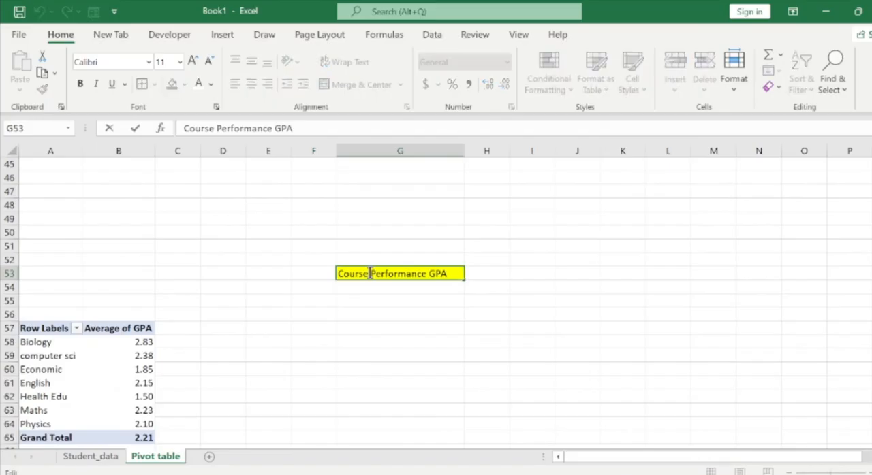
{"action": "type", "text": "s"}
{"action": "left_click", "coordinate": [369, 302]}
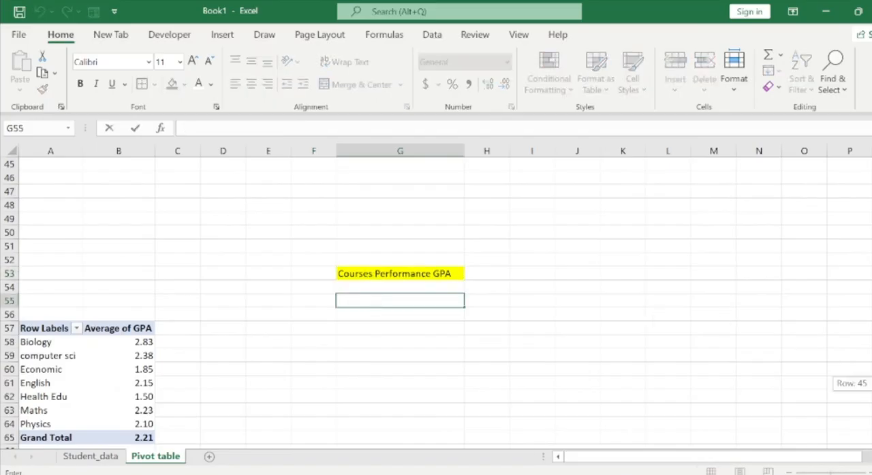
Insert a Clustered Bar PivotChart from A57:B64 and place it below the Courses Performance GPA heading, starting at about row 55.
{"action": "left_click", "coordinate": [64, 385]}
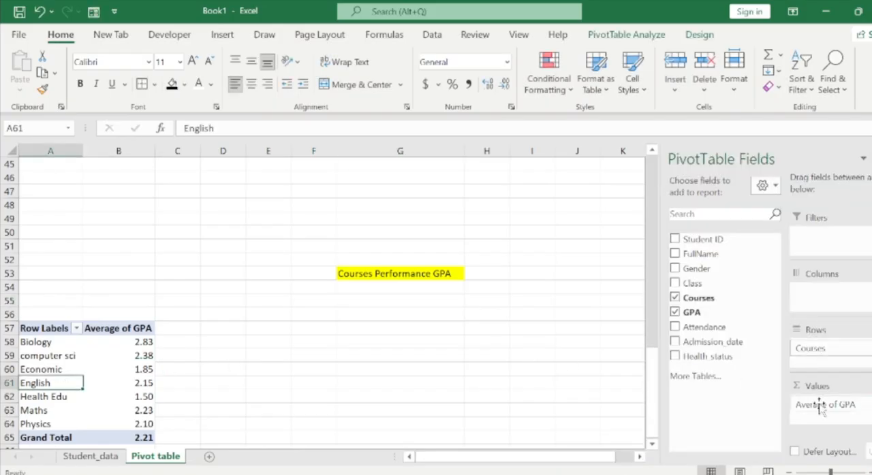
{"action": "left_click_drag", "start_coordinate": [28, 328], "coordinate": [147, 424]}
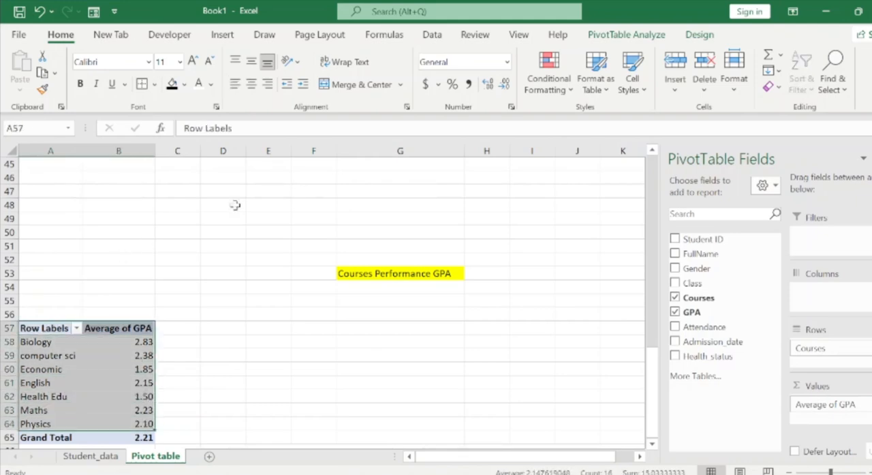
{"action": "left_click", "coordinate": [223, 34]}
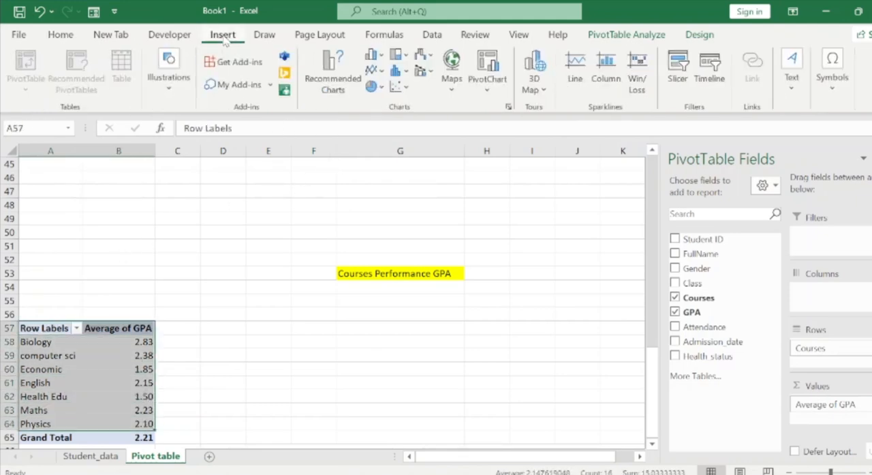
{"action": "left_click", "coordinate": [330, 82]}
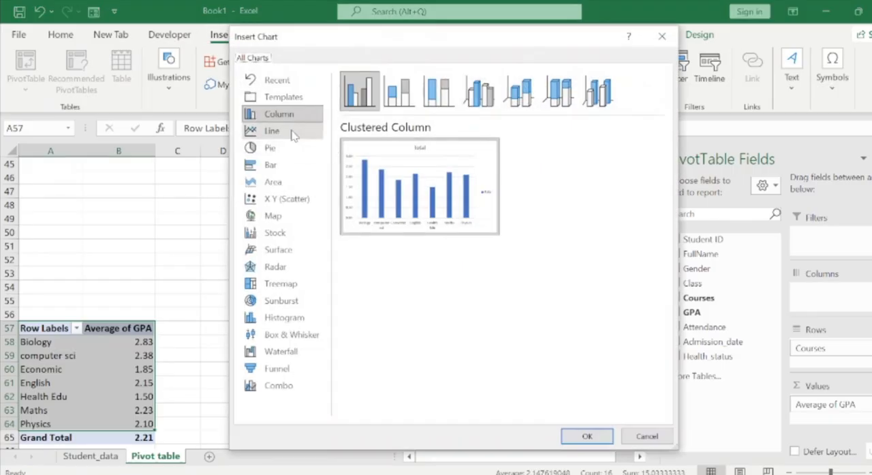
{"action": "left_click", "coordinate": [271, 165]}
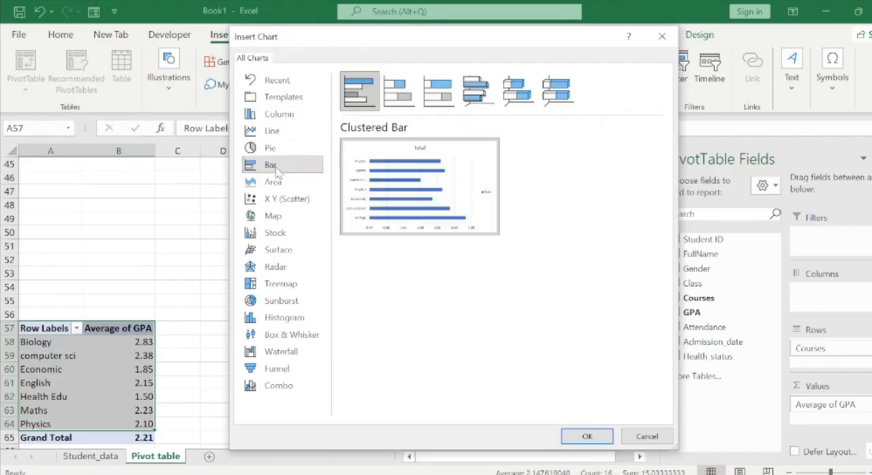
{"action": "mouse_move", "coordinate": [444, 180]}
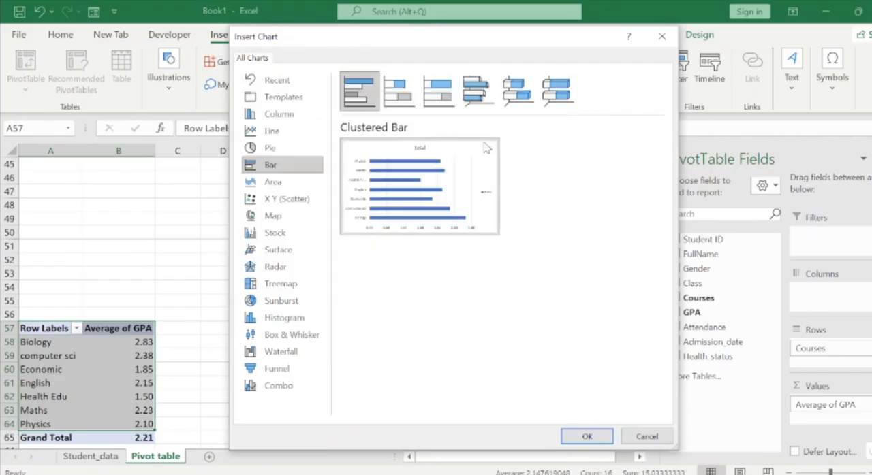
{"action": "left_click", "coordinate": [585, 436]}
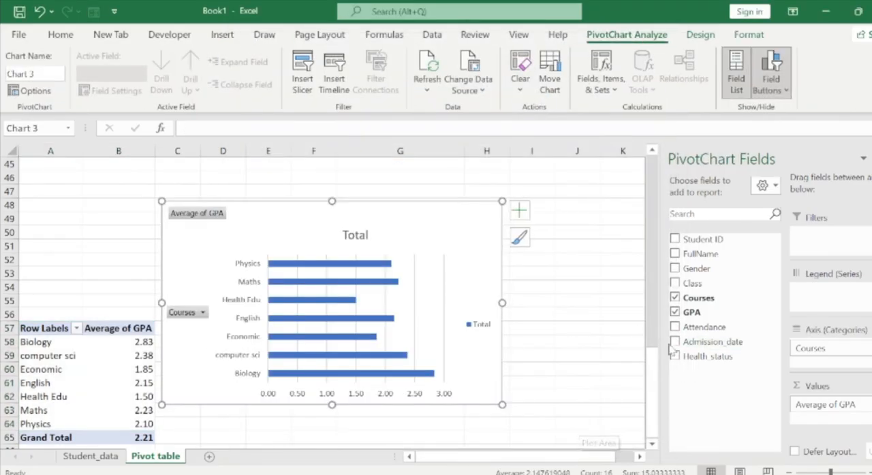
{"action": "left_click_drag", "start_coordinate": [427, 218], "coordinate": [482, 322]}
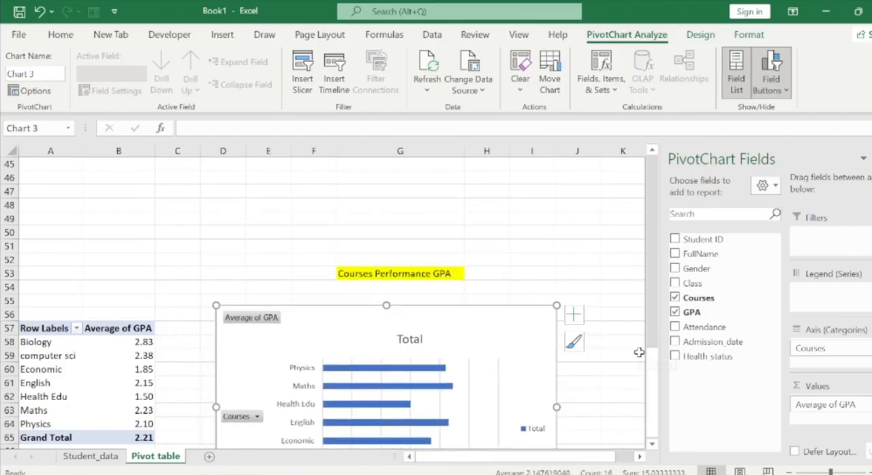
Remove all field buttons, the legend and the gridlines from the course GPA bar chart.
{"action": "left_click", "coordinate": [652, 444]}
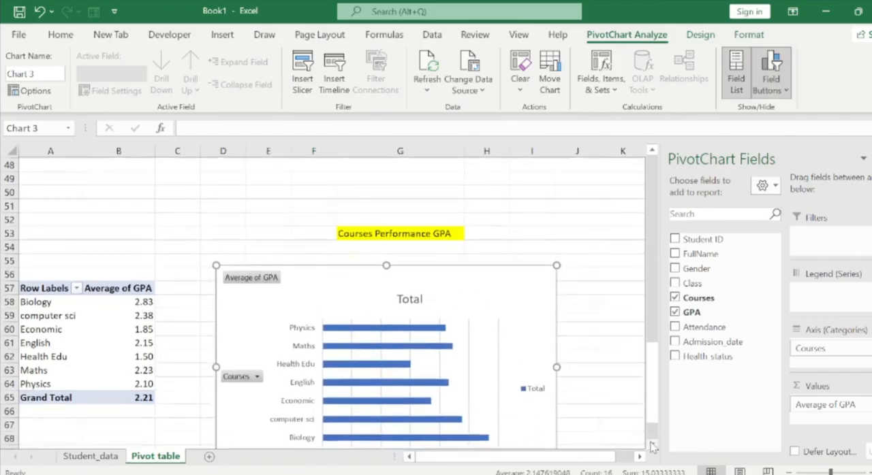
{"action": "left_click", "coordinate": [652, 445]}
{"action": "left_click", "coordinate": [652, 445]}
{"action": "left_click", "coordinate": [653, 446]}
{"action": "left_click", "coordinate": [652, 445]}
{"action": "left_click", "coordinate": [653, 445]}
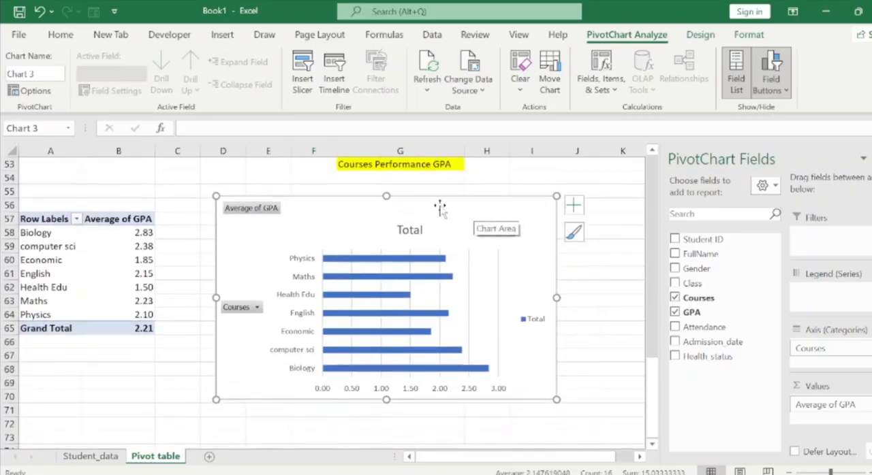
{"action": "left_click", "coordinate": [784, 92]}
{"action": "left_click", "coordinate": [749, 217]}
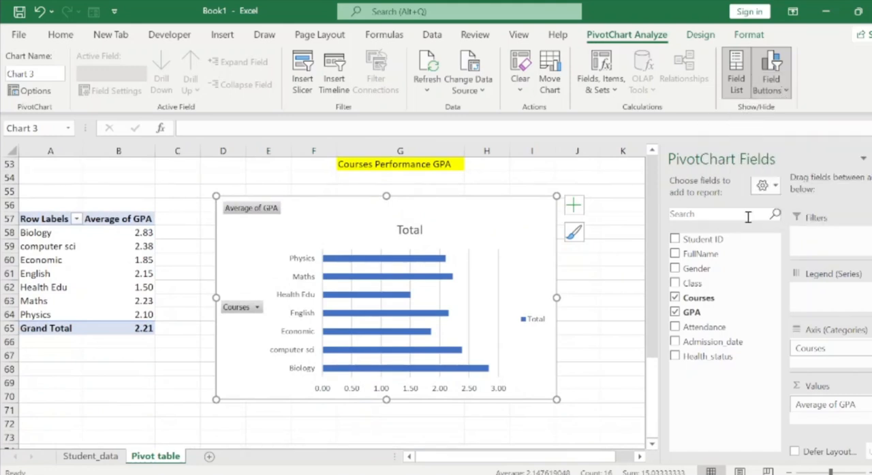
{"action": "left_click", "coordinate": [533, 313]}
{"action": "key", "text": "Delete"}
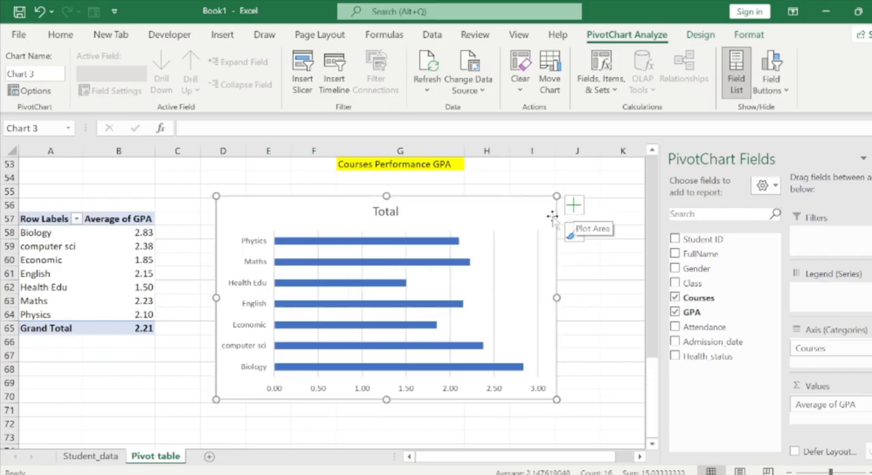
{"action": "left_click", "coordinate": [575, 206]}
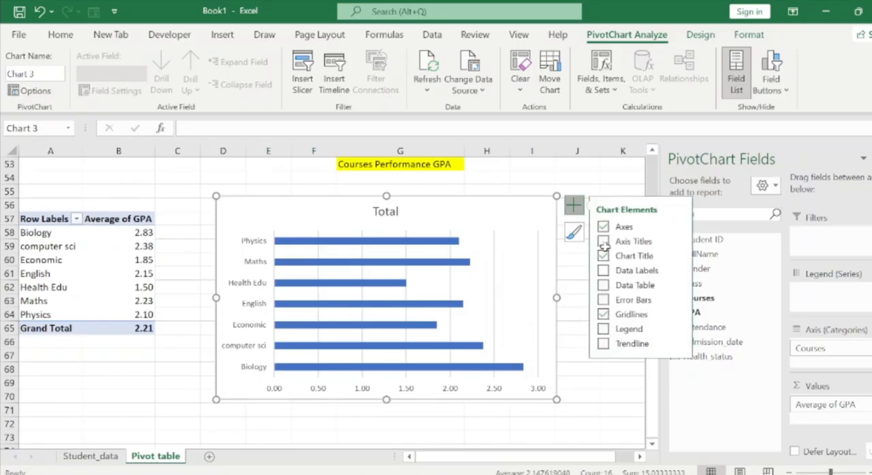
{"action": "left_click", "coordinate": [604, 315]}
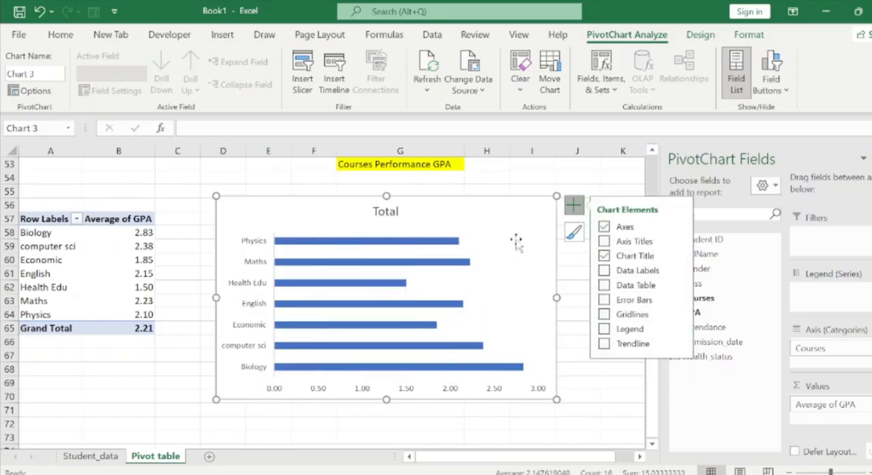
{"action": "left_click", "coordinate": [196, 204]}
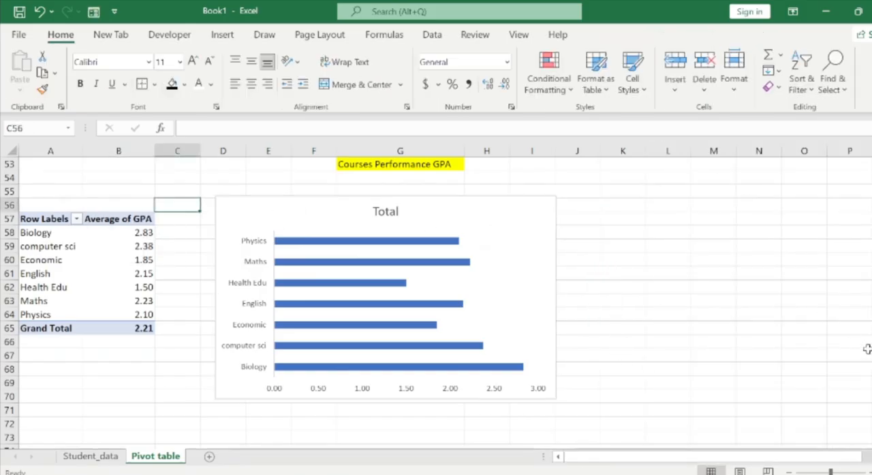
Review the Average GPA by Class and Courses Performance GPA charts and the empty rows below them.
{"action": "scroll", "coordinate": [435, 303], "scroll_direction": "up", "scroll_amount": 7}
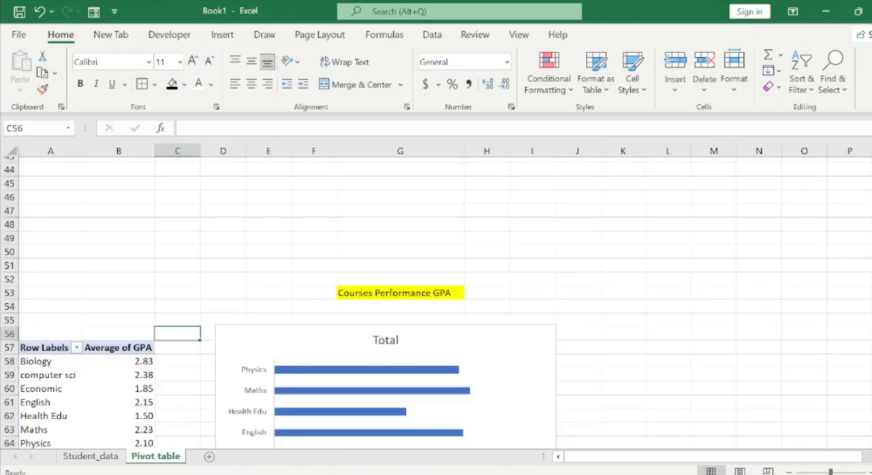
{"action": "scroll", "coordinate": [436, 303], "scroll_direction": "up", "scroll_amount": 6}
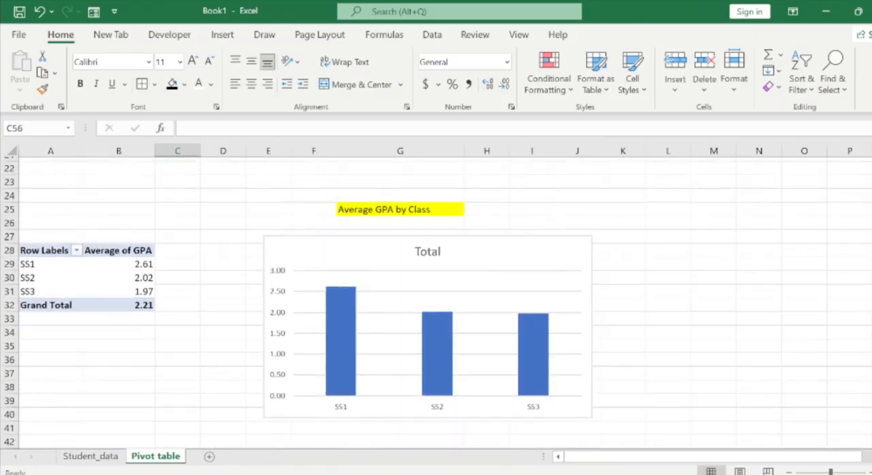
{"action": "scroll", "coordinate": [435, 303], "scroll_direction": "down", "scroll_amount": 11}
{"action": "scroll", "coordinate": [751, 381], "scroll_direction": "down", "scroll_amount": 2}
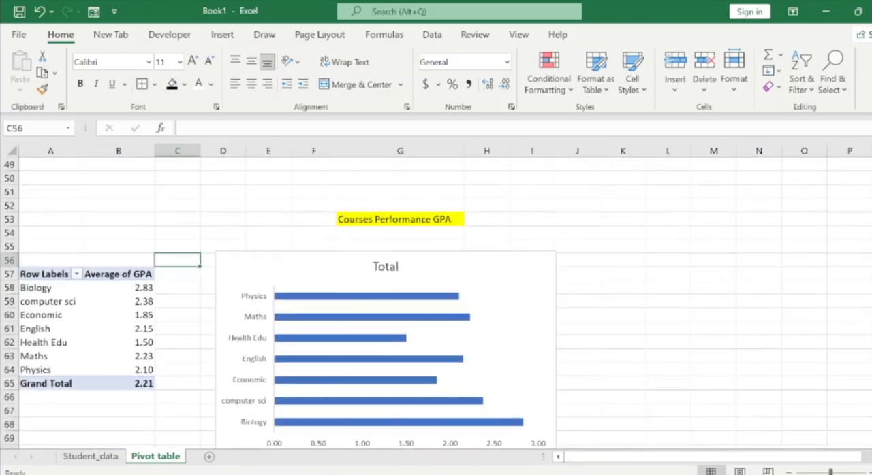
{"action": "left_click", "coordinate": [582, 344]}
{"action": "key", "text": "Down"}
{"action": "key", "text": "Down"}
{"action": "key", "text": "Down"}
{"action": "key", "text": "Down"}
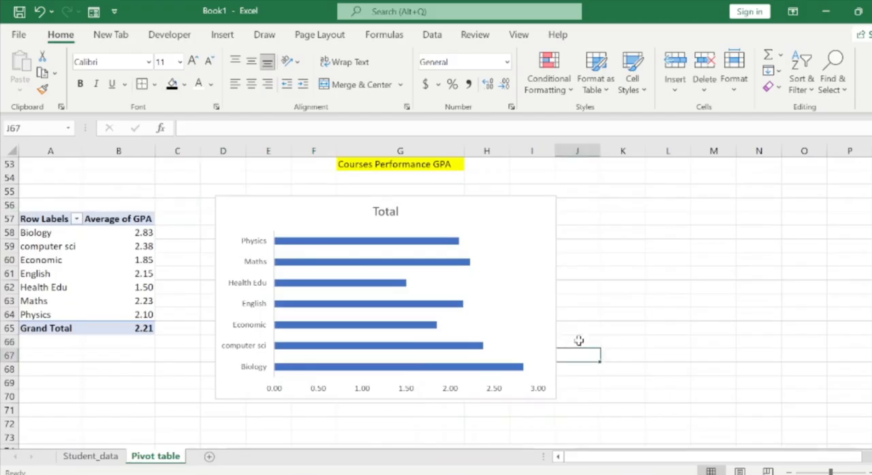
{"action": "key", "text": "Down"}
{"action": "key", "text": "Down"}
{"action": "key", "text": "Down"}
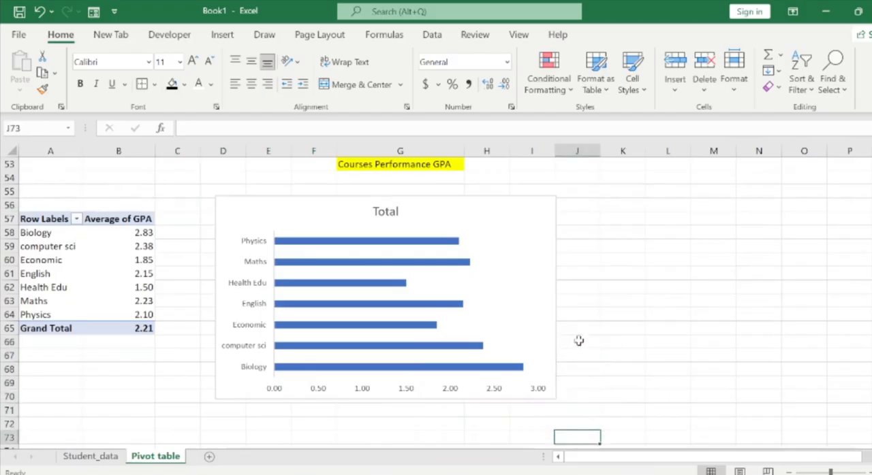
{"action": "key", "text": "Left"}
{"action": "key", "text": "Down"}
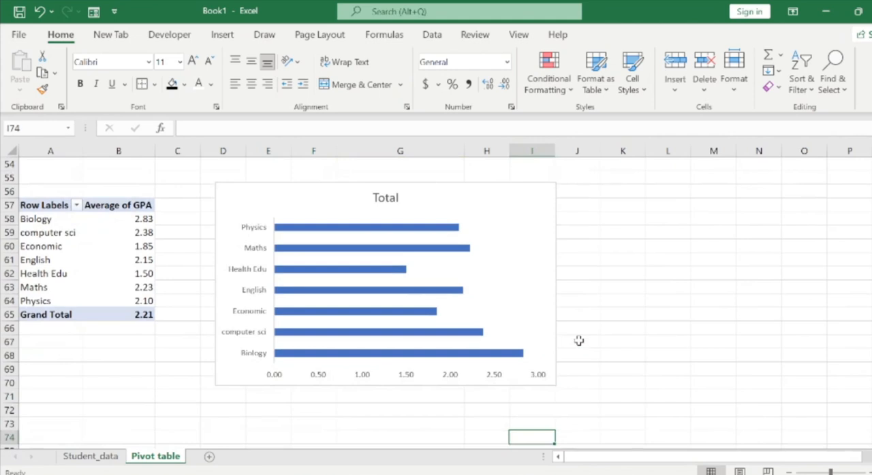
{"action": "key", "text": "Down"}
{"action": "key", "text": "Down"}
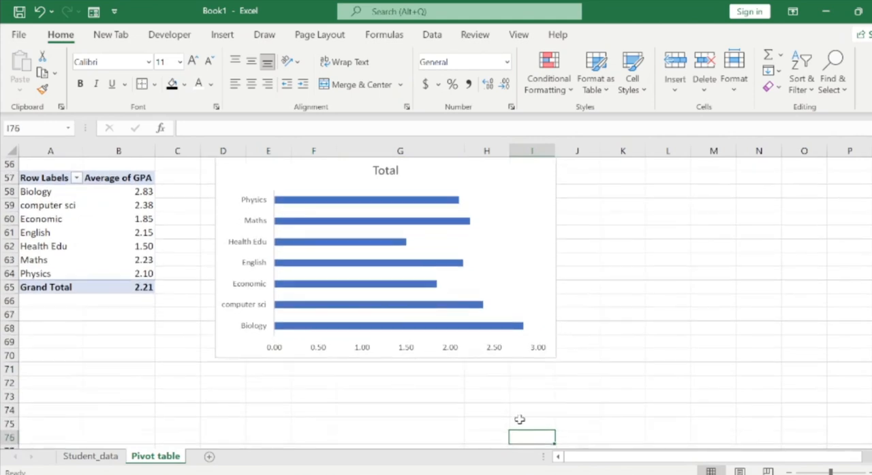
Switch to the Student_SIS_Project.xlsx workbook and copy the Student Distribution by Gender heading from D88 of its Pivot table sheet.
{"action": "mouse_move", "coordinate": [531, 474]}
{"action": "left_click", "coordinate": [535, 428]}
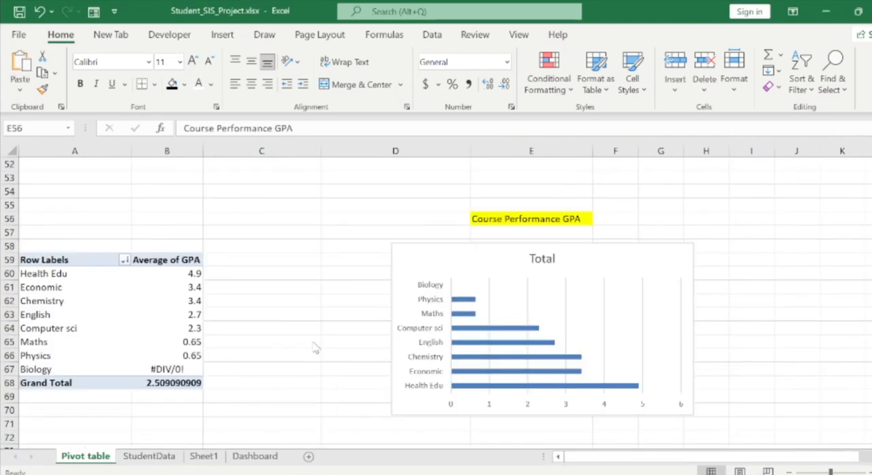
{"action": "left_click", "coordinate": [370, 355]}
{"action": "key", "text": "Down"}
{"action": "key", "text": "Down"}
{"action": "key", "text": "Down"}
{"action": "key", "text": "Down"}
{"action": "key", "text": "Down"}
{"action": "key", "text": "Down"}
{"action": "key", "text": "Down"}
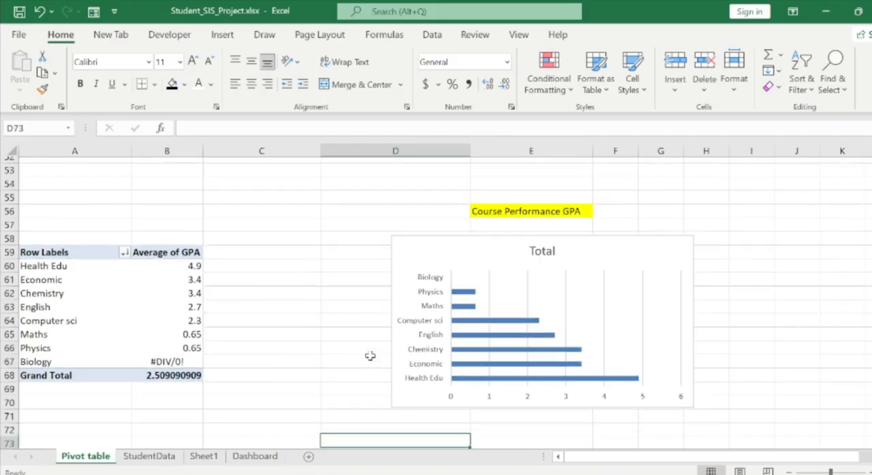
{"action": "key", "text": "Down"}
{"action": "key", "text": "Down"}
{"action": "key", "text": "Down"}
{"action": "key", "text": "Down"}
{"action": "key", "text": "Down"}
{"action": "key", "text": "Down"}
{"action": "key", "text": "Down"}
{"action": "key", "text": "Down"}
{"action": "key", "text": "Down"}
{"action": "key", "text": "Down"}
{"action": "key", "text": "Down"}
{"action": "key", "text": "Down"}
{"action": "key", "text": "Down"}
{"action": "key", "text": "Down"}
{"action": "key", "text": "Down"}
{"action": "key", "text": "Down"}
{"action": "key", "text": "Down"}
{"action": "key", "text": "Down"}
{"action": "key", "text": "Down"}
{"action": "key", "text": "Down"}
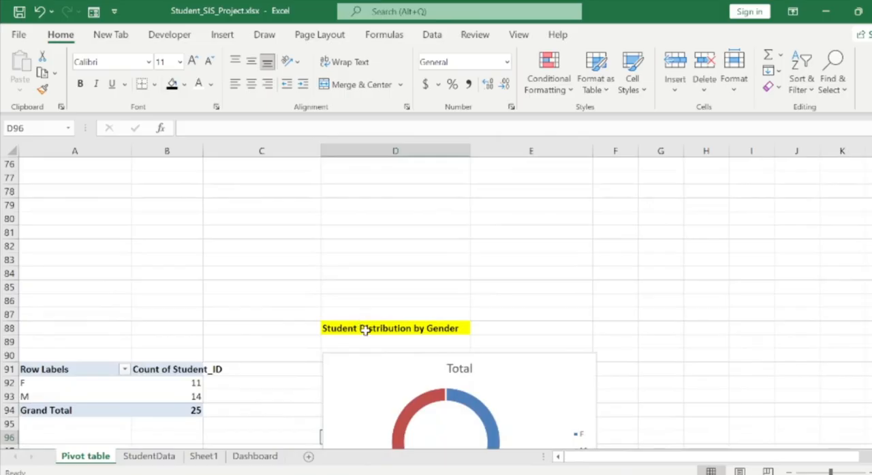
{"action": "left_click", "coordinate": [365, 330]}
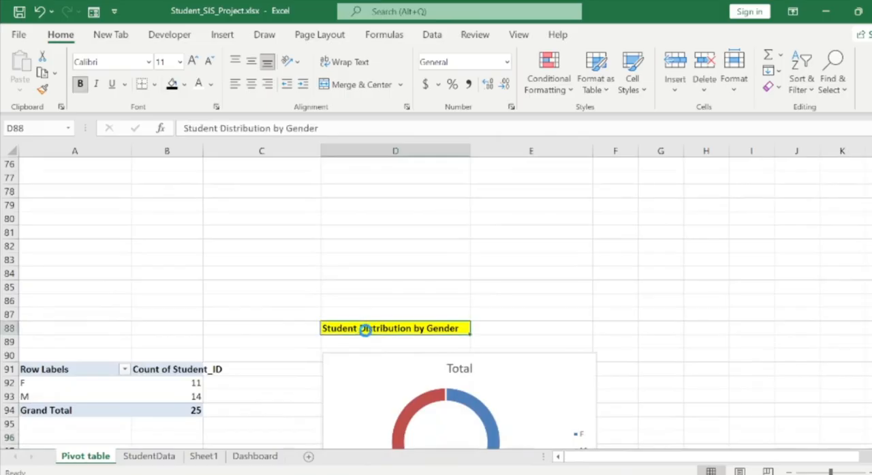
{"action": "key", "text": "ctrl+c"}
Return to Book1, paste the Student Distribution by Gender heading into G81 and widen column G to fit it.
{"action": "mouse_move", "coordinate": [615, 474]}
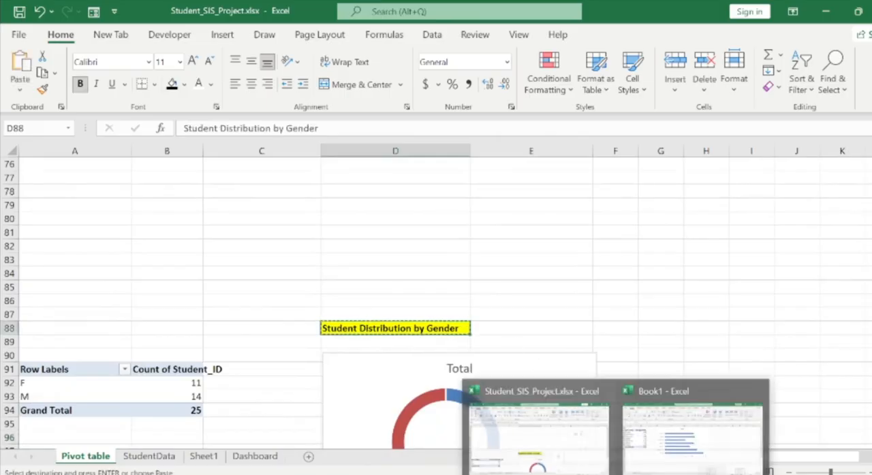
{"action": "left_click", "coordinate": [692, 429]}
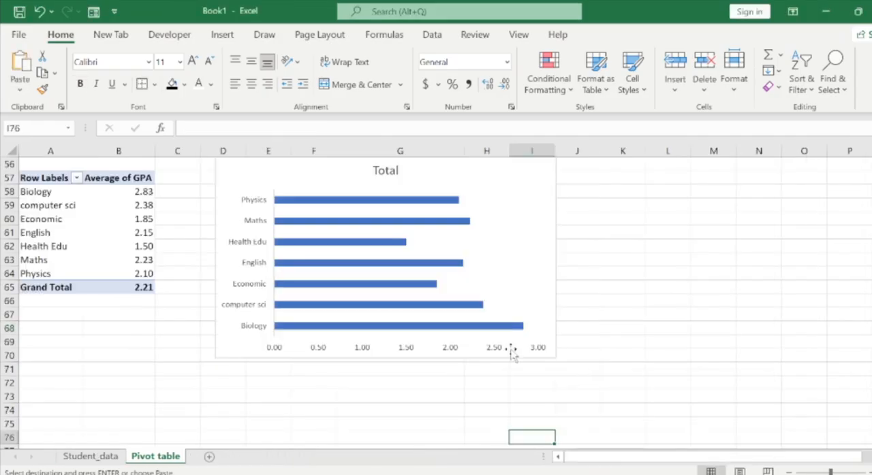
{"action": "left_click", "coordinate": [397, 393]}
{"action": "key", "text": "Down"}
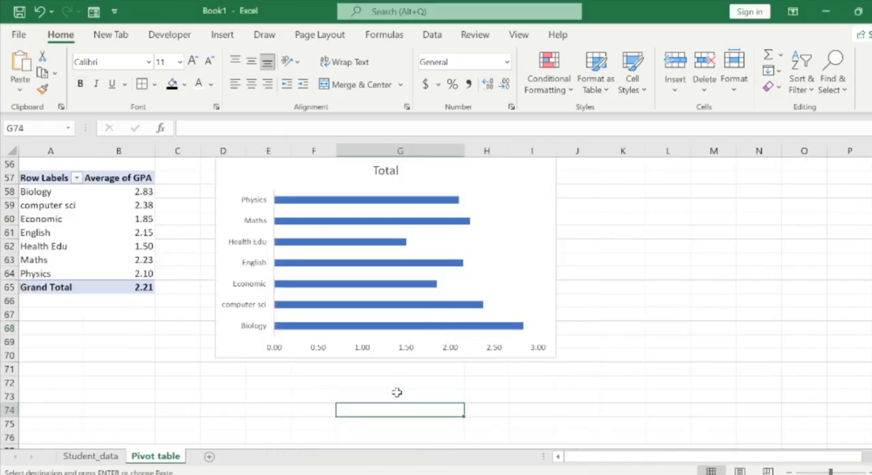
{"action": "key", "text": "Down"}
{"action": "key", "text": "Down"}
{"action": "key", "text": "Down"}
{"action": "key", "text": "Down"}
{"action": "key", "text": "Down"}
{"action": "key", "text": "Down"}
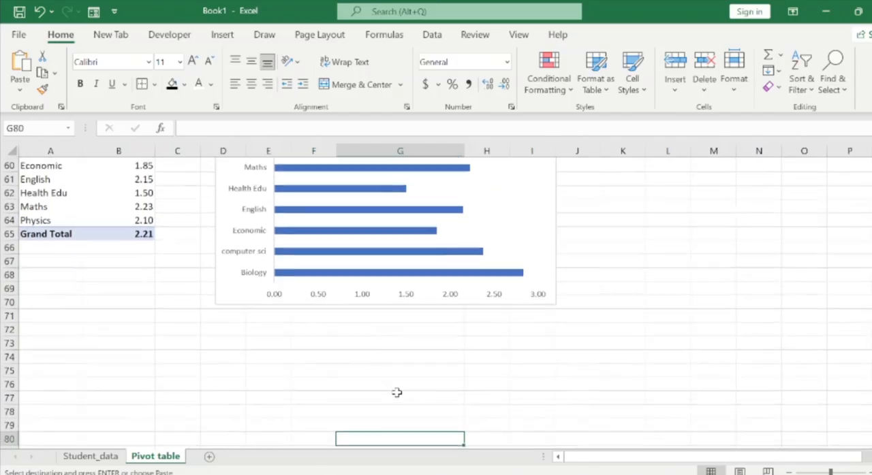
{"action": "key", "text": "Down"}
{"action": "key", "text": "Down"}
{"action": "key", "text": "Down"}
{"action": "key", "text": "Down"}
{"action": "key", "text": "Down"}
{"action": "key", "text": "Down"}
{"action": "key", "text": "Down"}
{"action": "key", "text": "Down"}
{"action": "key", "text": "Down"}
{"action": "key", "text": "Down"}
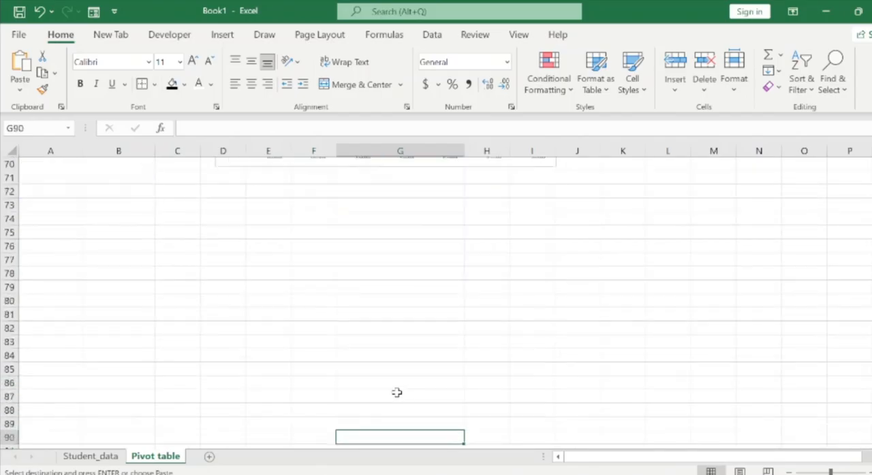
{"action": "key", "text": "Up"}
{"action": "key", "text": "Up"}
{"action": "key", "text": "Up"}
{"action": "key", "text": "Up"}
{"action": "key", "text": "Up"}
{"action": "key", "text": "Up"}
{"action": "key", "text": "Up"}
{"action": "key", "text": "Up"}
{"action": "key", "text": "Up"}
{"action": "key", "text": "Up"}
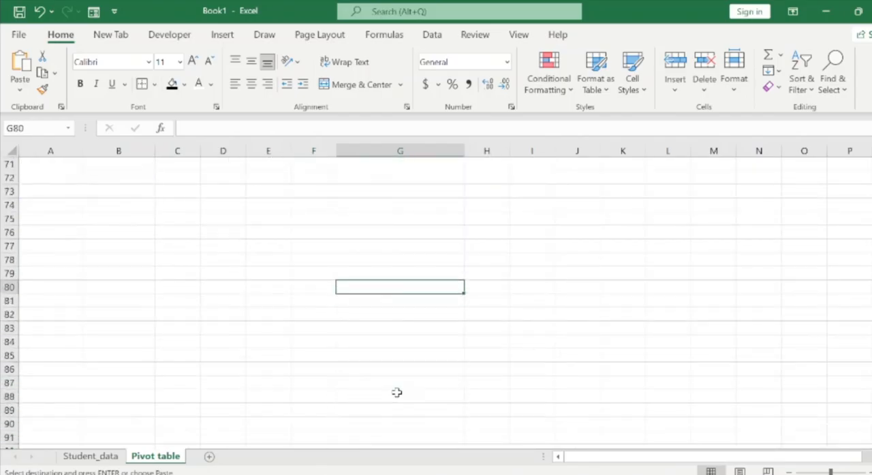
{"action": "key", "text": "Down"}
{"action": "key", "text": "ctrl+v"}
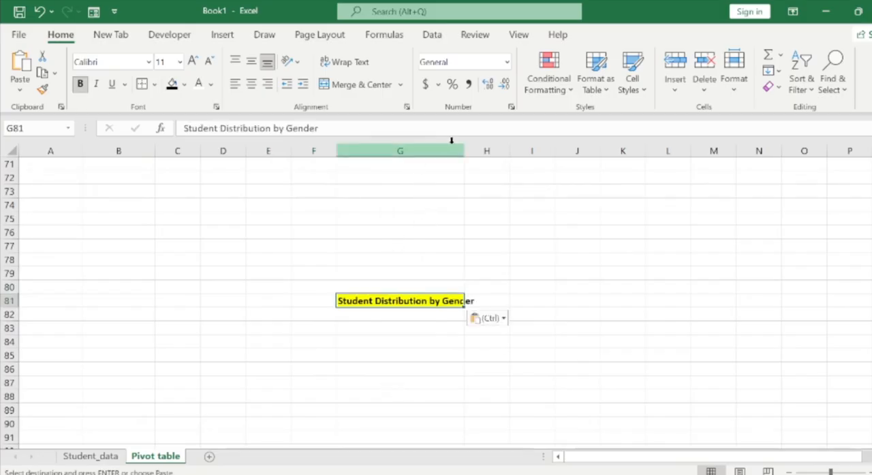
{"action": "left_click_drag", "start_coordinate": [463, 152], "coordinate": [481, 153]}
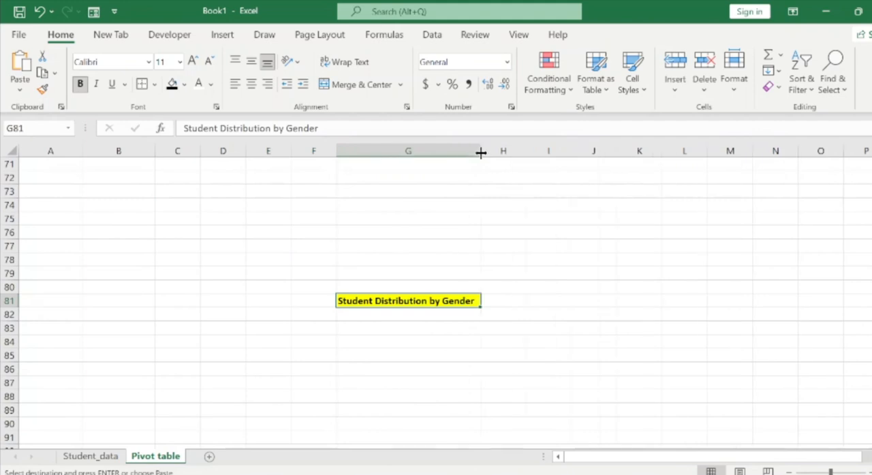
Copy the course GPA PivotTable in A57:B65 and paste the copy at A85, below the Student Distribution by Gender heading.
{"action": "double_click", "coordinate": [407, 314]}
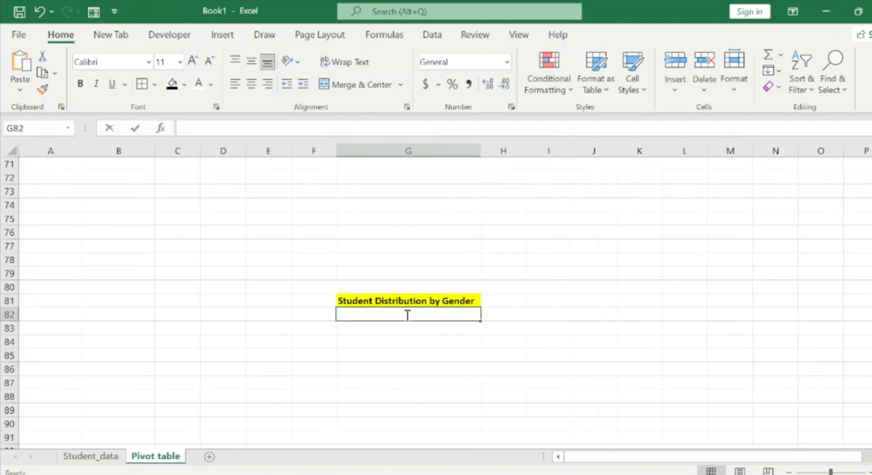
{"action": "key", "text": "Left"}
{"action": "key", "text": "Left"}
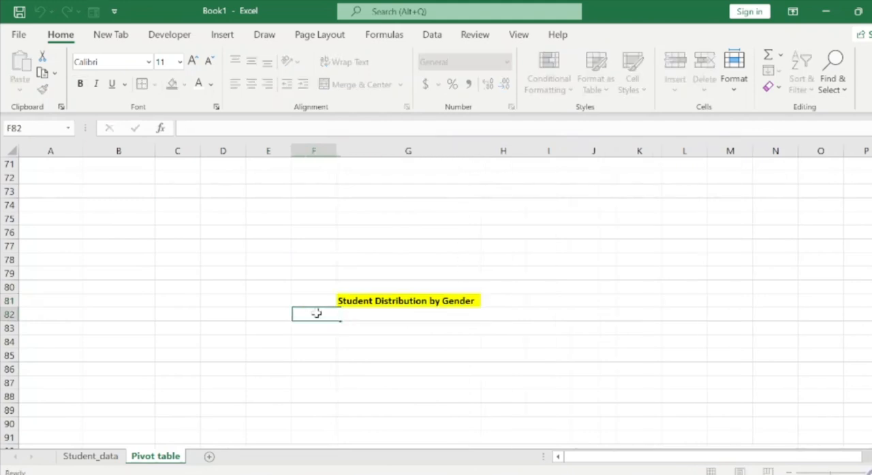
{"action": "key", "text": "Up"}
{"action": "key", "text": "Up"}
{"action": "key", "text": "Up"}
{"action": "key", "text": "Up"}
{"action": "key", "text": "Up"}
{"action": "key", "text": "Up"}
{"action": "key", "text": "Up"}
{"action": "key", "text": "Up"}
{"action": "key", "text": "Up"}
{"action": "key", "text": "Up"}
{"action": "key", "text": "Up"}
{"action": "key", "text": "Up"}
{"action": "key", "text": "Up"}
{"action": "key", "text": "Up"}
{"action": "key", "text": "Up"}
{"action": "key", "text": "Up"}
{"action": "key", "text": "Up"}
{"action": "key", "text": "Up"}
{"action": "key", "text": "Up"}
{"action": "key", "text": "Up"}
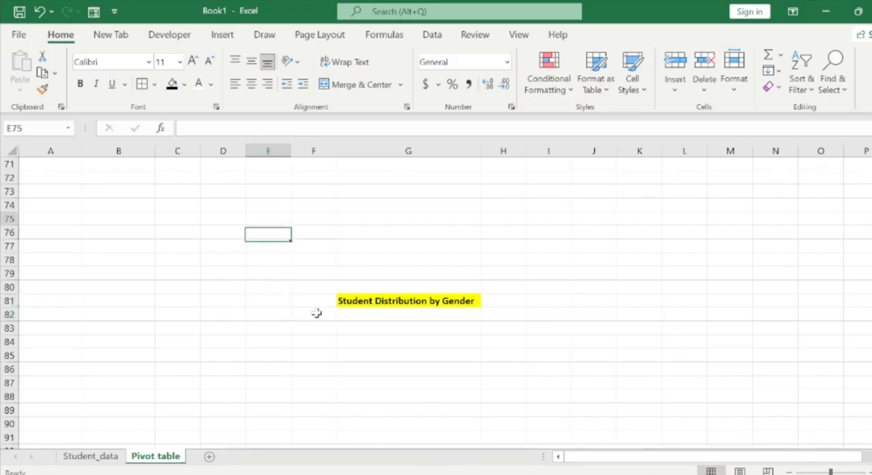
{"action": "key", "text": "Up"}
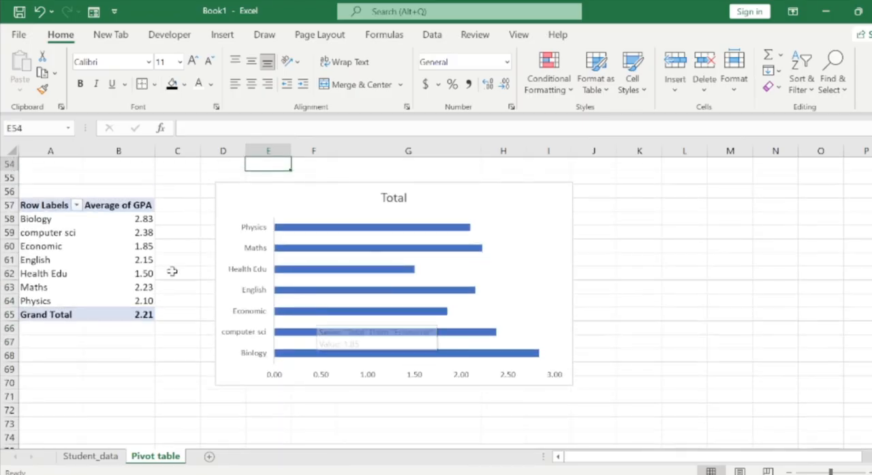
{"action": "left_click", "coordinate": [30, 204]}
{"action": "left_click_drag", "start_coordinate": [102, 228], "coordinate": [137, 310]}
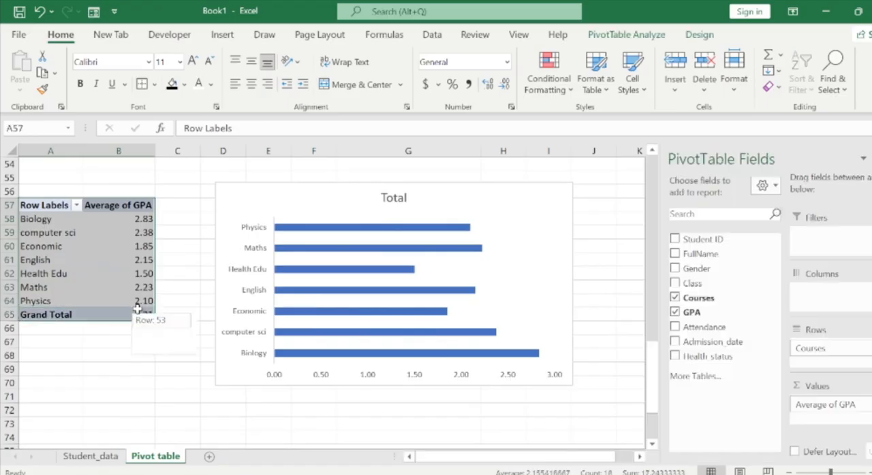
{"action": "key", "text": "ctrl+c"}
{"action": "key", "text": "Down"}
{"action": "key", "text": "Down"}
{"action": "key", "text": "Down"}
{"action": "key", "text": "Down"}
{"action": "key", "text": "Down"}
{"action": "key", "text": "Down"}
{"action": "key", "text": "Down"}
{"action": "key", "text": "Down"}
{"action": "key", "text": "Down"}
{"action": "key", "text": "Down"}
{"action": "key", "text": "Down"}
{"action": "key", "text": "Down"}
{"action": "key", "text": "Down"}
{"action": "key", "text": "Down"}
{"action": "key", "text": "Down"}
{"action": "key", "text": "Down"}
{"action": "key", "text": "Down"}
{"action": "key", "text": "Down"}
{"action": "key", "text": "Down"}
{"action": "key", "text": "Down"}
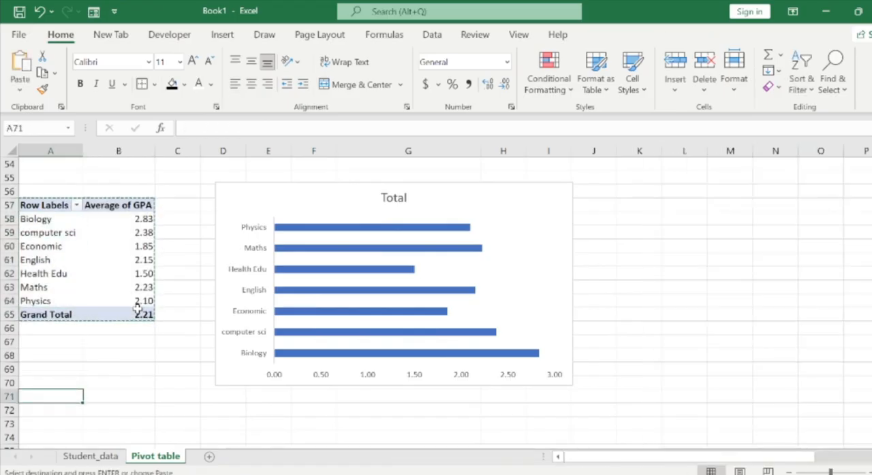
{"action": "key", "text": "Down"}
{"action": "key", "text": "Down"}
{"action": "key", "text": "Up"}
{"action": "key", "text": "Up"}
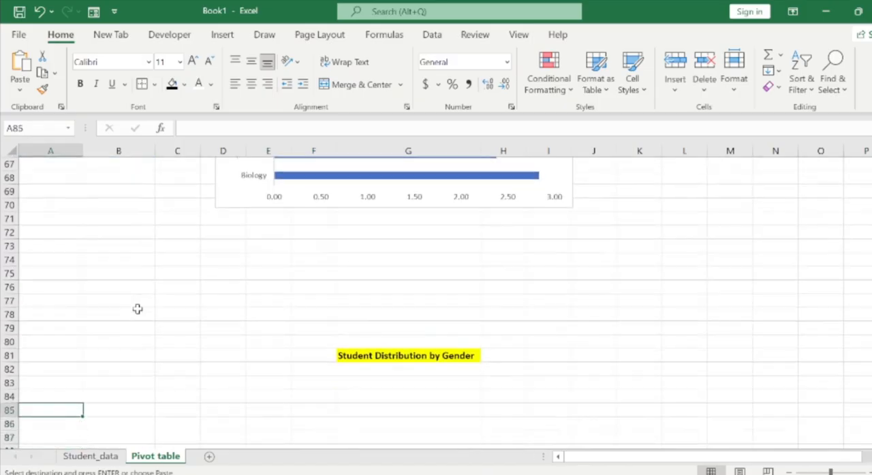
{"action": "key", "text": "ctrl+v"}
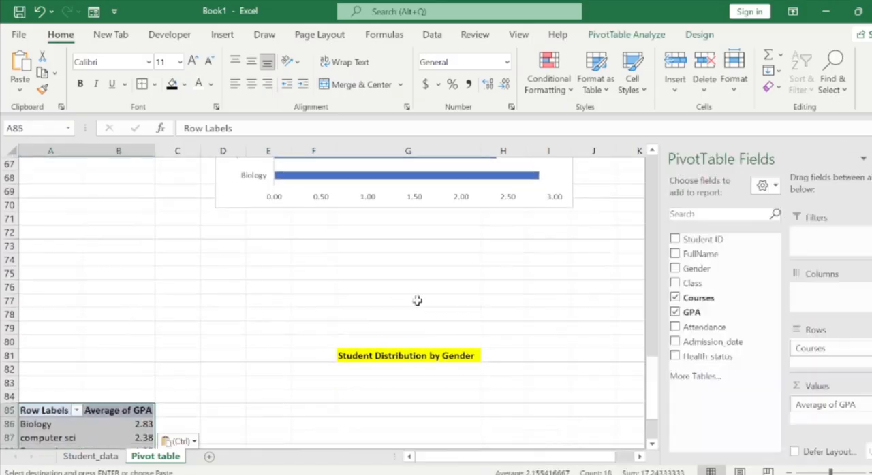
Replace Courses with Gender as the row field of the PivotTable at A85.
{"action": "left_click_drag", "start_coordinate": [651, 383], "coordinate": [651, 391]}
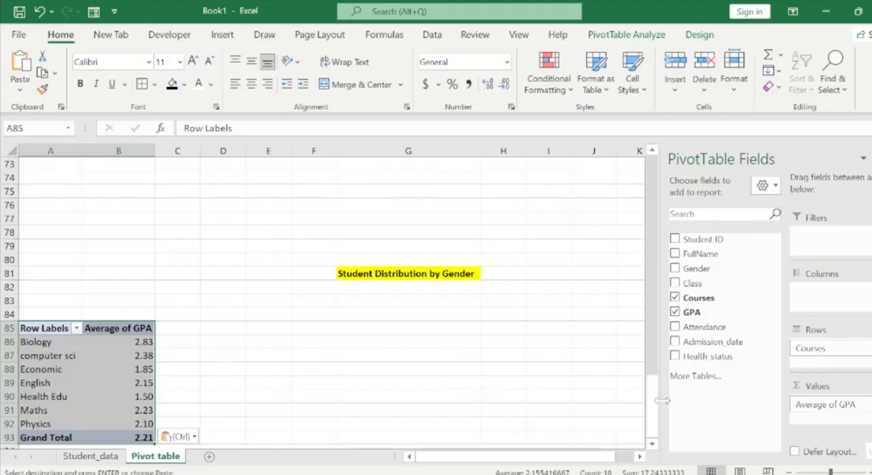
{"action": "left_click_drag", "start_coordinate": [658, 410], "coordinate": [658, 427]}
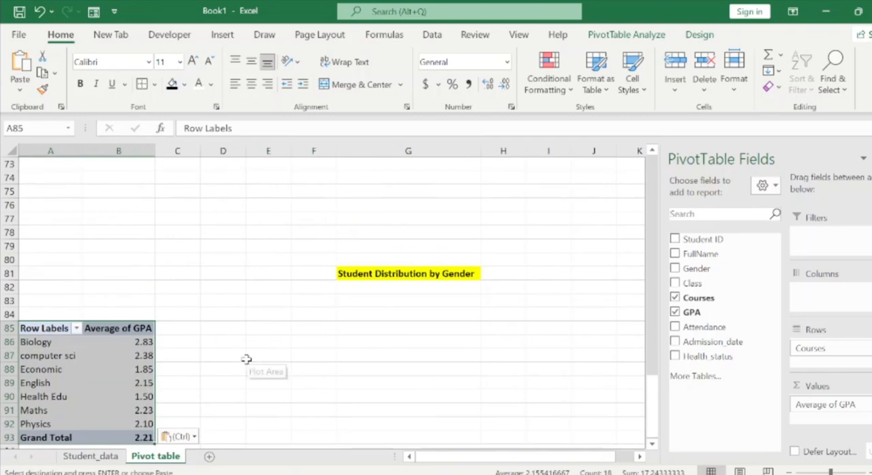
{"action": "left_click", "coordinate": [188, 352]}
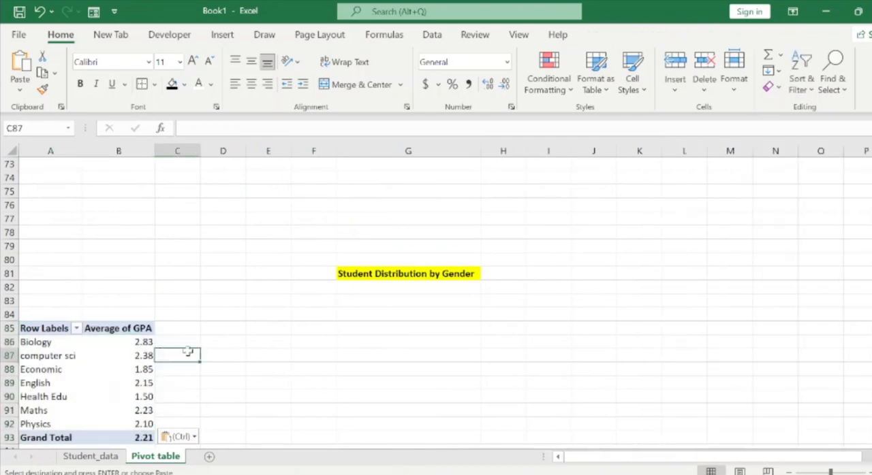
{"action": "left_click", "coordinate": [96, 346]}
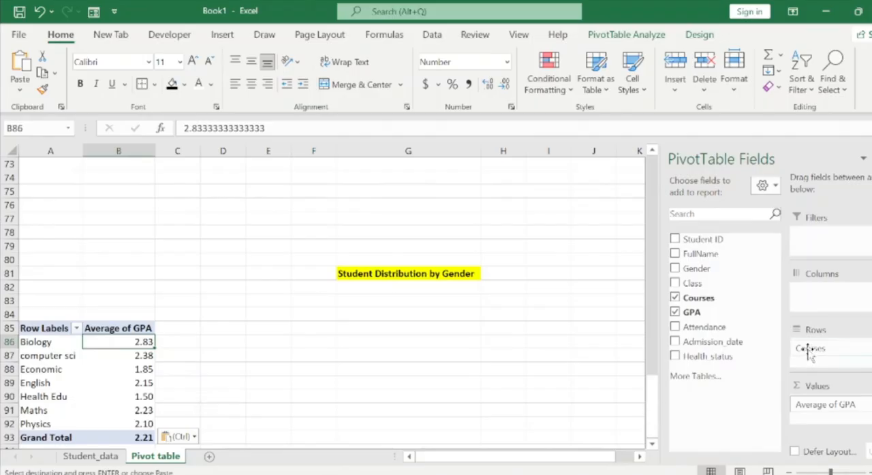
{"action": "left_click_drag", "start_coordinate": [809, 351], "coordinate": [733, 384]}
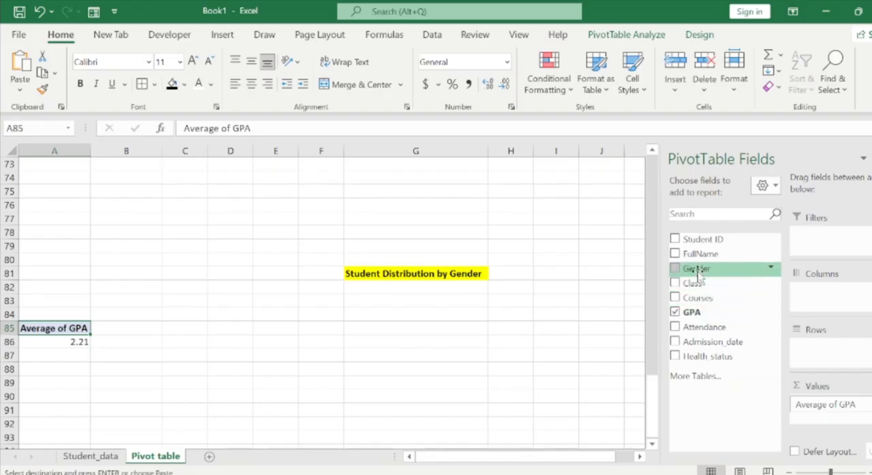
{"action": "left_click_drag", "start_coordinate": [698, 272], "coordinate": [815, 356]}
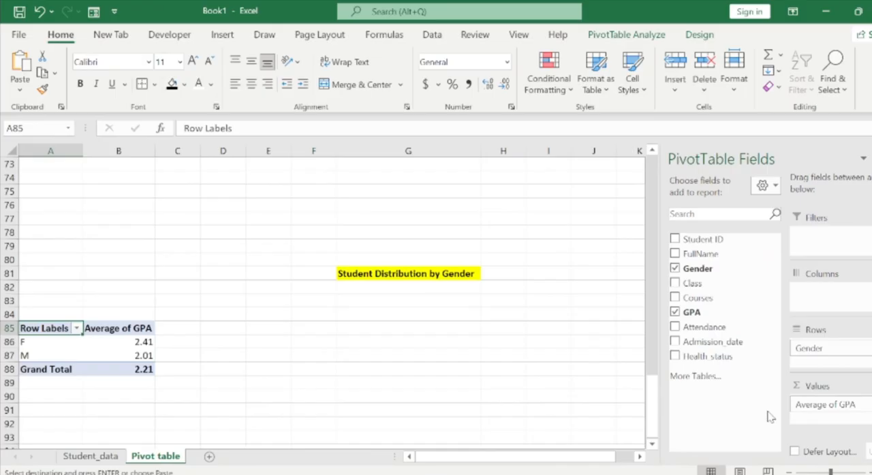
Replace Average of GPA with Count of Student ID as the value field of the gender PivotTable.
{"action": "left_click_drag", "start_coordinate": [814, 406], "coordinate": [724, 403]}
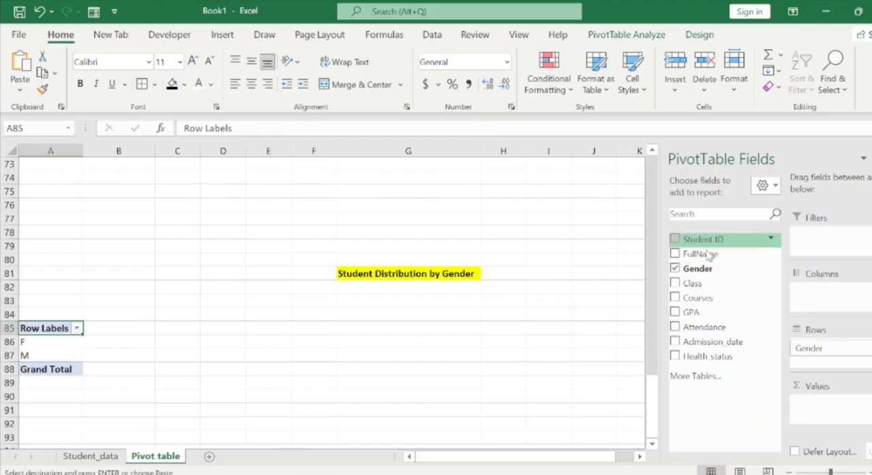
{"action": "left_click_drag", "start_coordinate": [708, 255], "coordinate": [821, 414]}
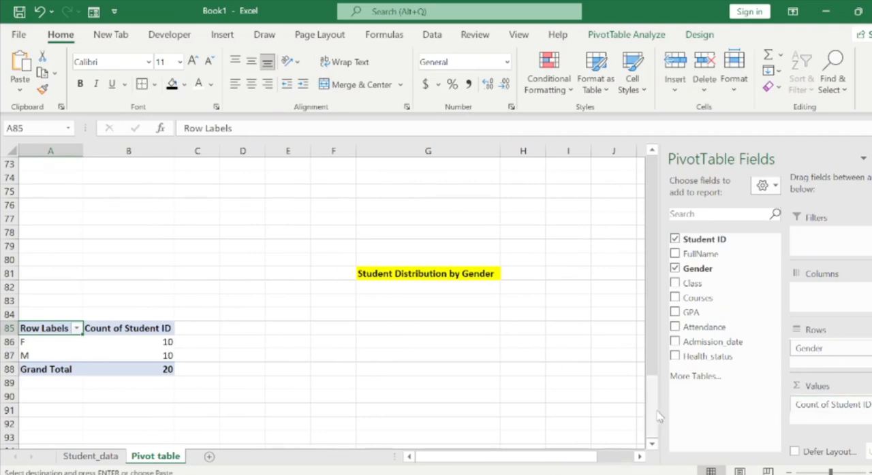
{"action": "left_click_drag", "start_coordinate": [656, 412], "coordinate": [655, 410]}
{"action": "left_click_drag", "start_coordinate": [655, 411], "coordinate": [655, 416]}
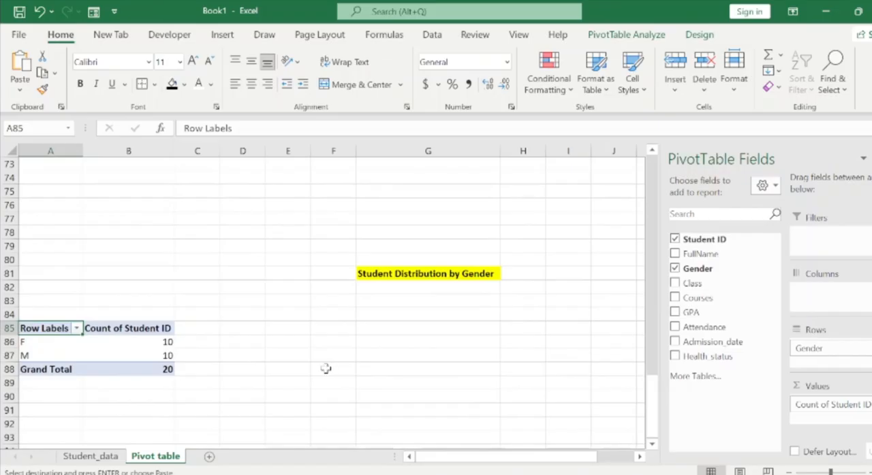
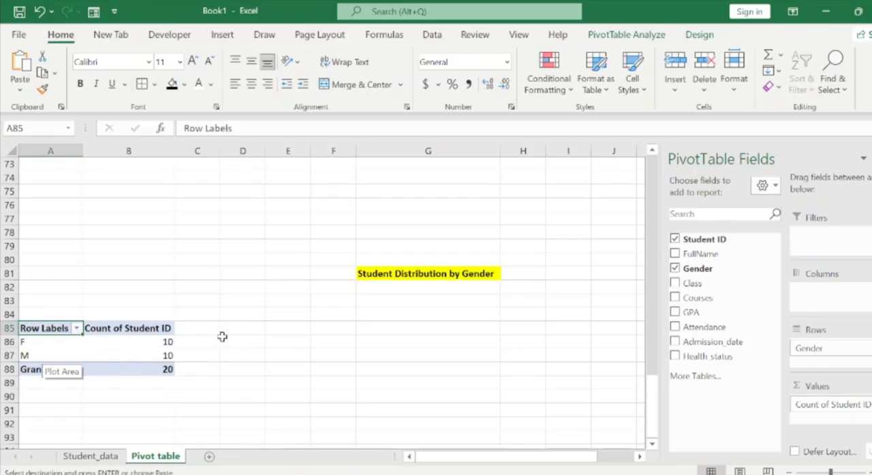
{"action": "left_click", "coordinate": [95, 456]}
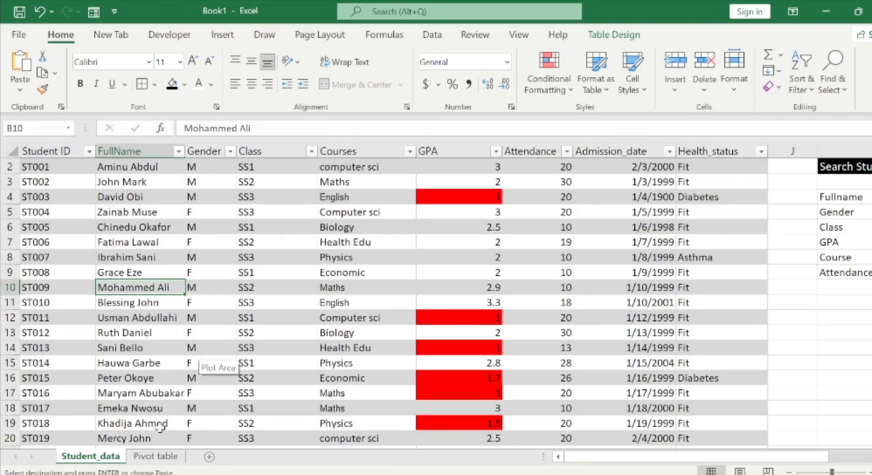
{"action": "left_click", "coordinate": [156, 456]}
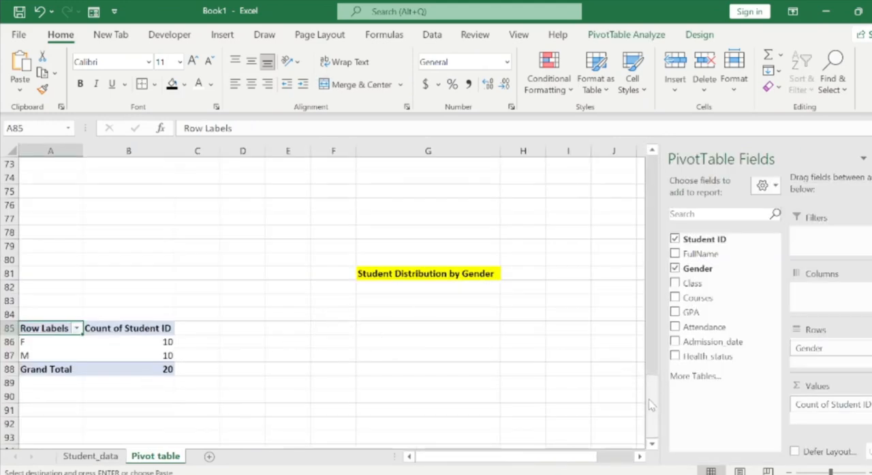
{"action": "mouse_move", "coordinate": [652, 406]}
{"action": "left_mouse_down"}
{"action": "mouse_move", "coordinate": [653, 396]}
{"action": "mouse_move", "coordinate": [652, 414]}
{"action": "left_mouse_up"}
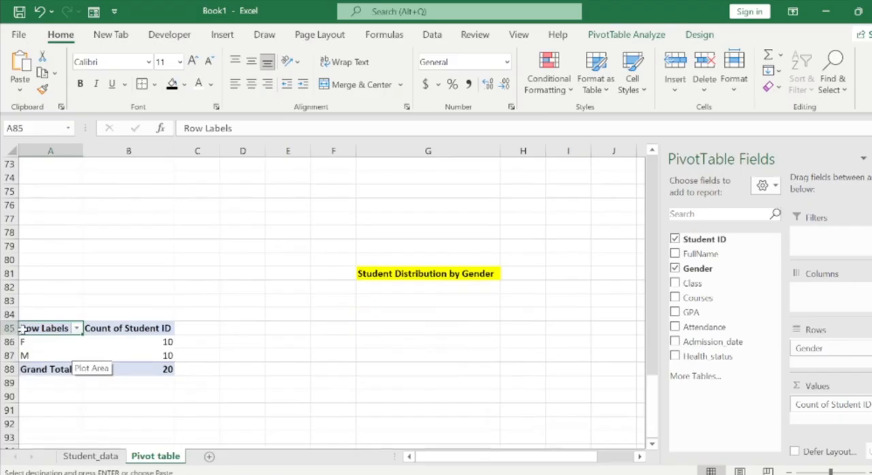
Insert a doughnut PivotChart from the gender PivotTable at A85.
{"action": "left_click", "coordinate": [48, 343]}
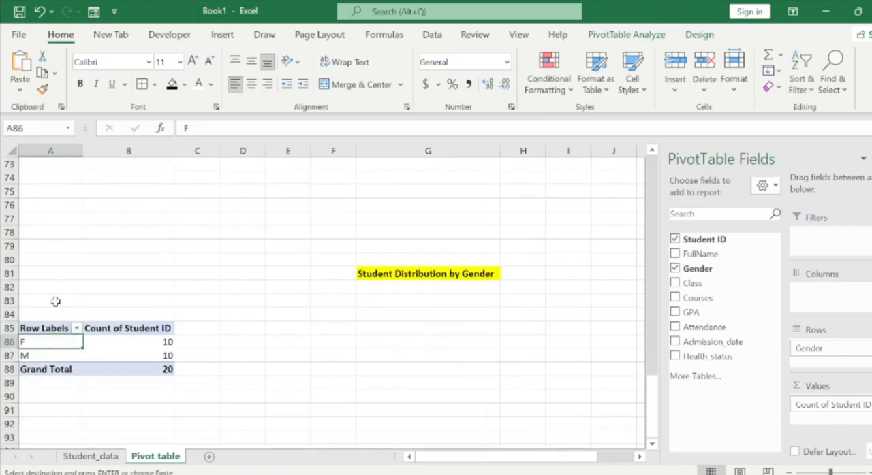
{"action": "left_click", "coordinate": [222, 34]}
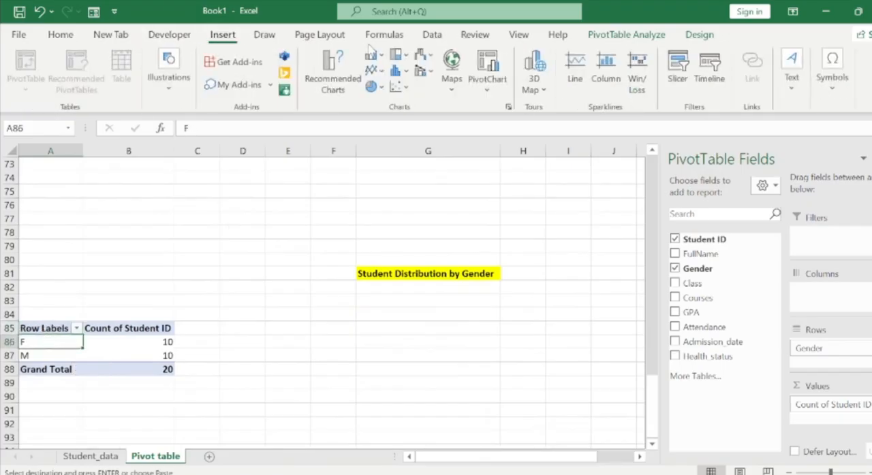
{"action": "left_click", "coordinate": [311, 68]}
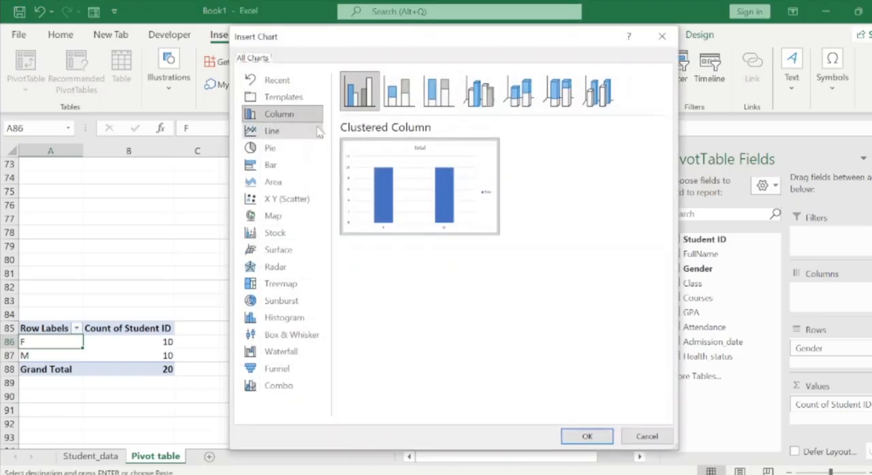
{"action": "left_click", "coordinate": [286, 153]}
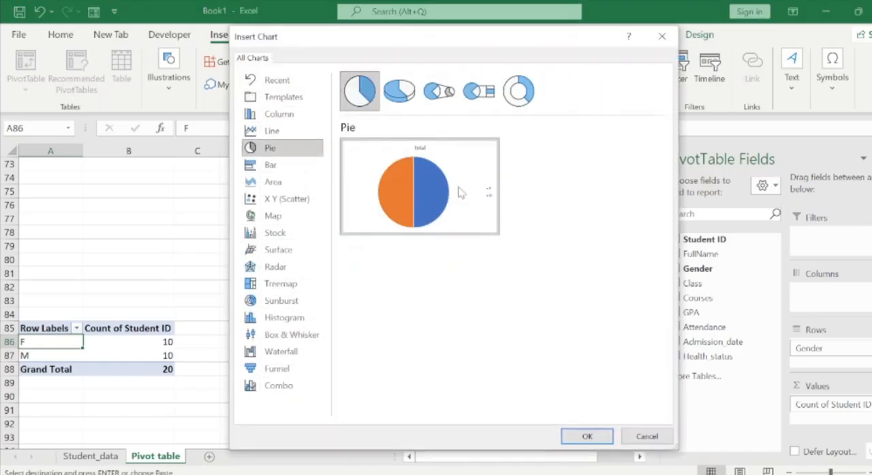
{"action": "left_click", "coordinate": [516, 107]}
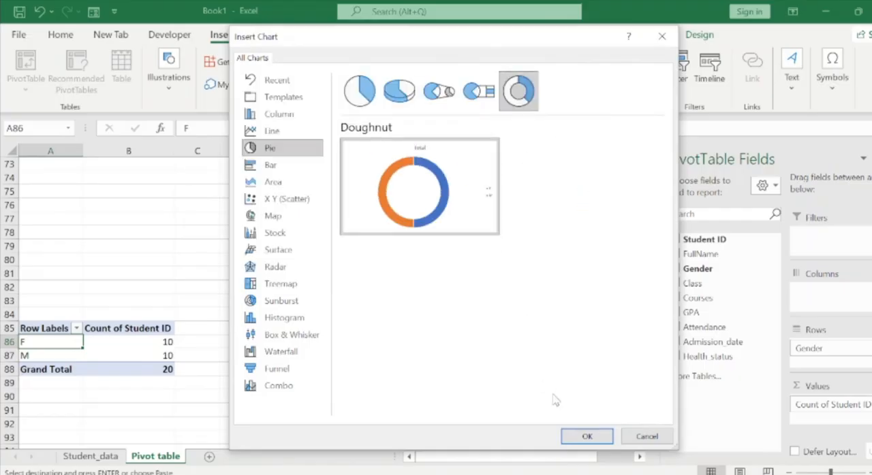
{"action": "left_click", "coordinate": [578, 442]}
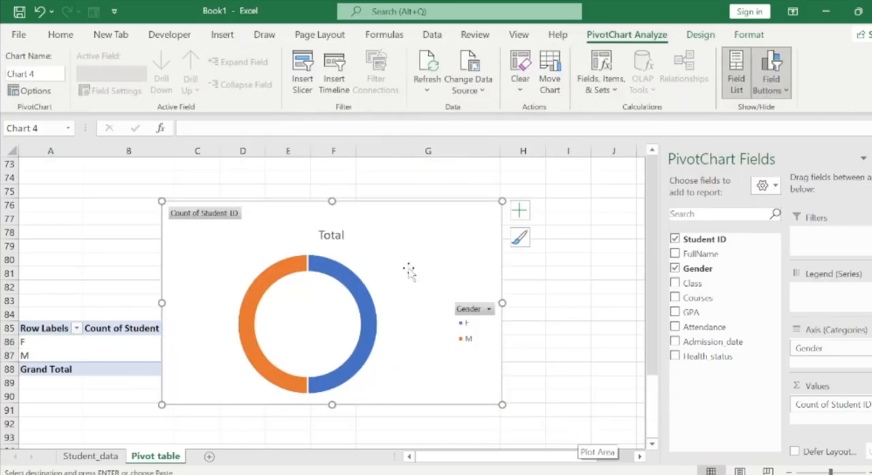
Move the doughnut chart directly below the Student Distribution by Gender heading, beside its PivotTable.
{"action": "left_click_drag", "start_coordinate": [392, 218], "coordinate": [486, 309]}
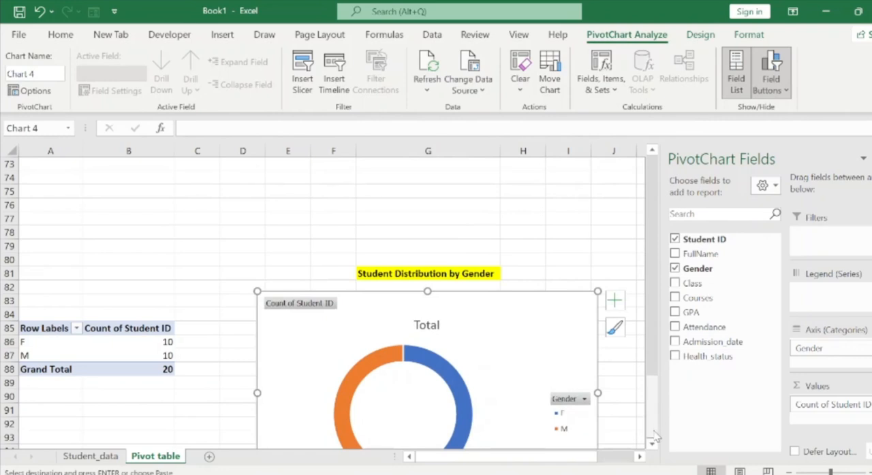
{"action": "scroll", "coordinate": [653, 444], "scroll_direction": "down", "scroll_amount": 2}
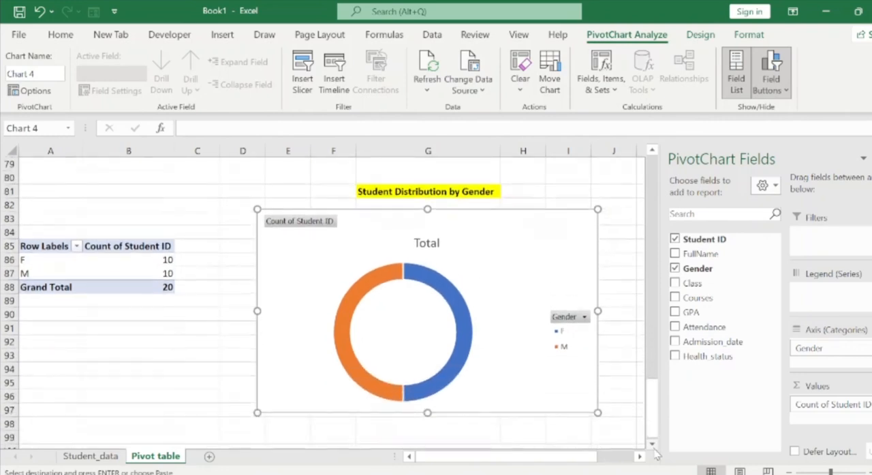
{"action": "scroll", "coordinate": [652, 449], "scroll_direction": "down", "scroll_amount": 1}
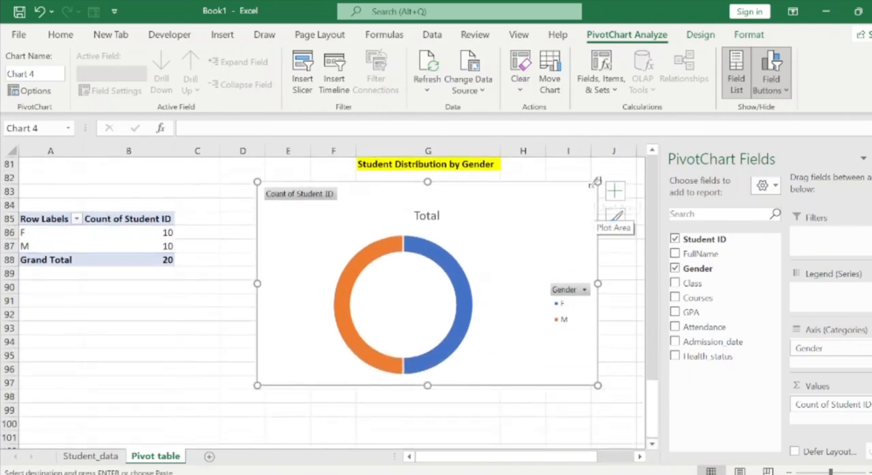
Shrink the gender doughnut chart slightly and hide all of its field buttons.
{"action": "left_click_drag", "start_coordinate": [597, 182], "coordinate": [574, 194]}
{"action": "left_click_drag", "start_coordinate": [516, 217], "coordinate": [518, 213]}
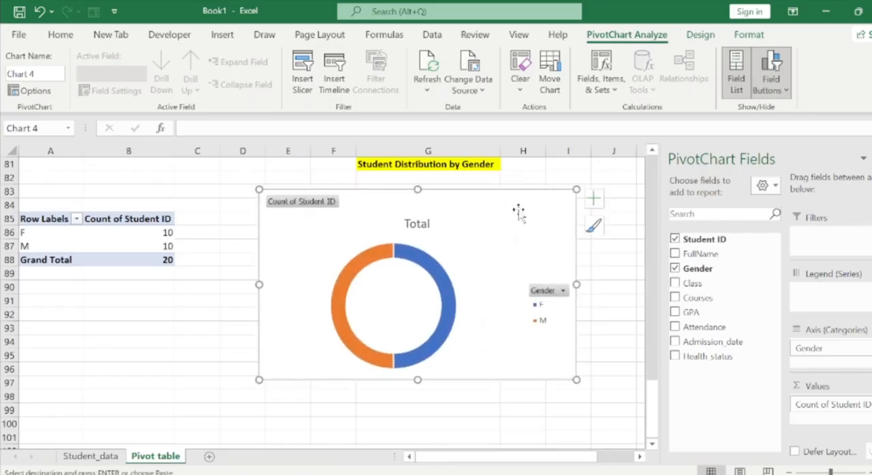
{"action": "left_click", "coordinate": [785, 93]}
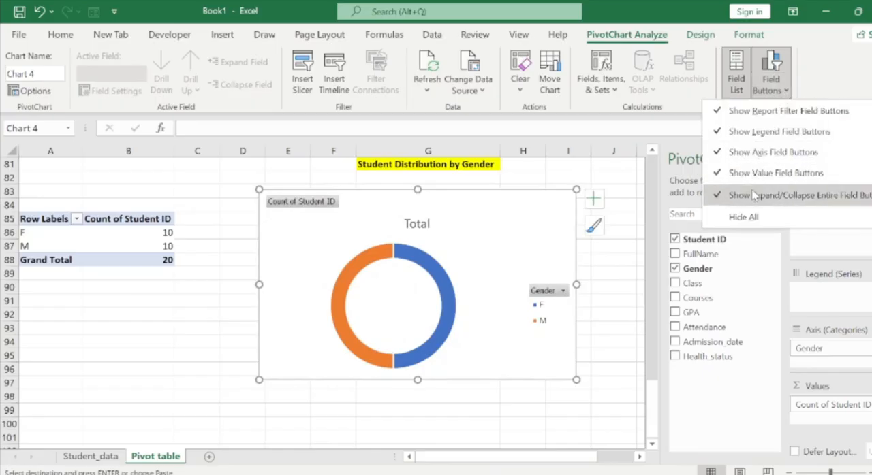
{"action": "left_click", "coordinate": [752, 218]}
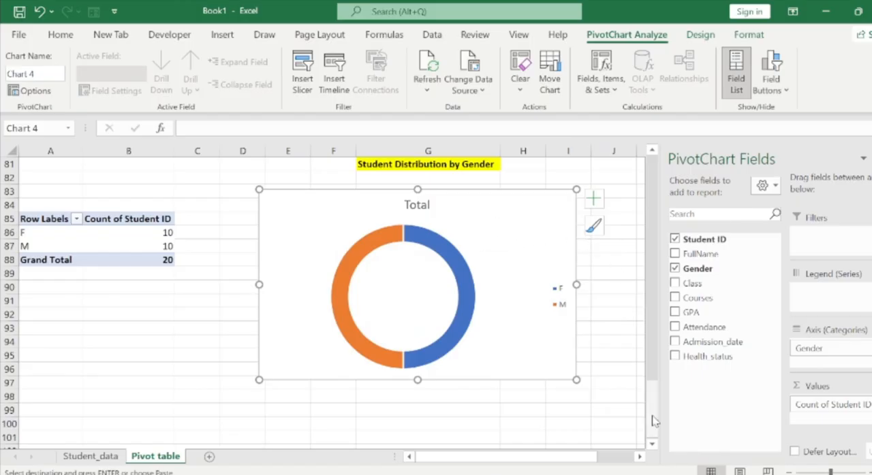
Sort the course labels of the average GPA PivotTable at A57 from Z to A.
{"action": "scroll", "coordinate": [652, 402], "scroll_direction": "up", "scroll_amount": 3}
{"action": "left_click_drag", "start_coordinate": [653, 402], "coordinate": [638, 347]}
{"action": "scroll", "coordinate": [649, 346], "scroll_direction": "up", "scroll_amount": 4}
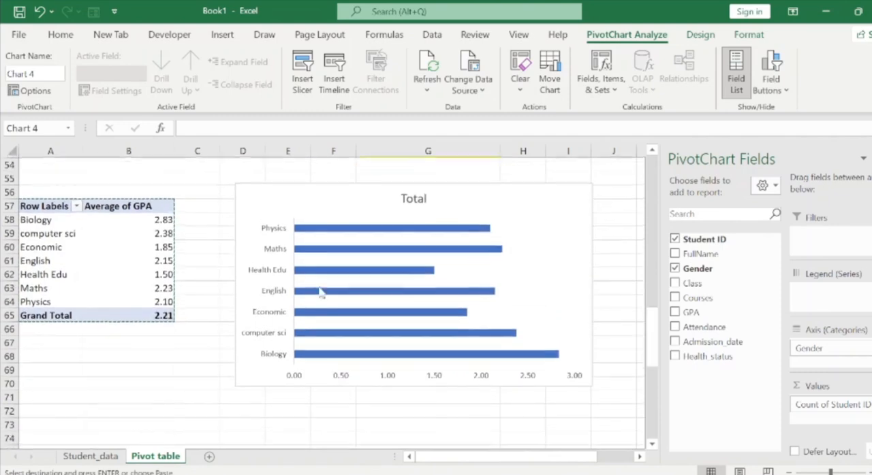
{"action": "left_click", "coordinate": [59, 378]}
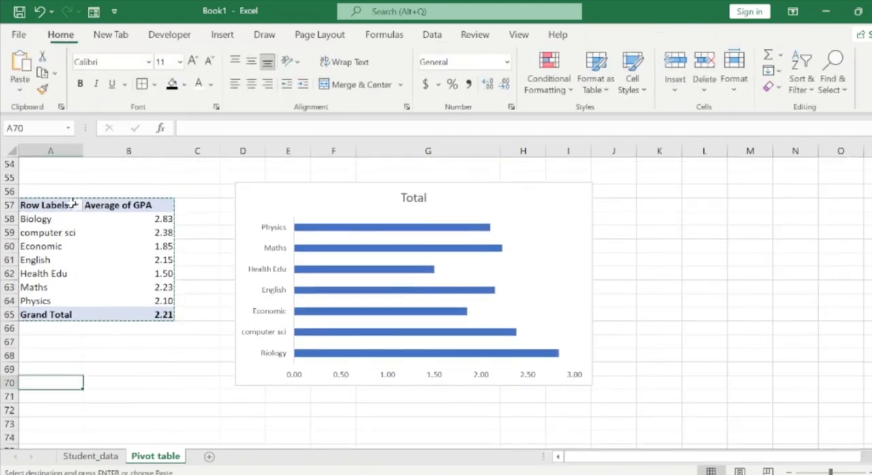
{"action": "left_click", "coordinate": [74, 205]}
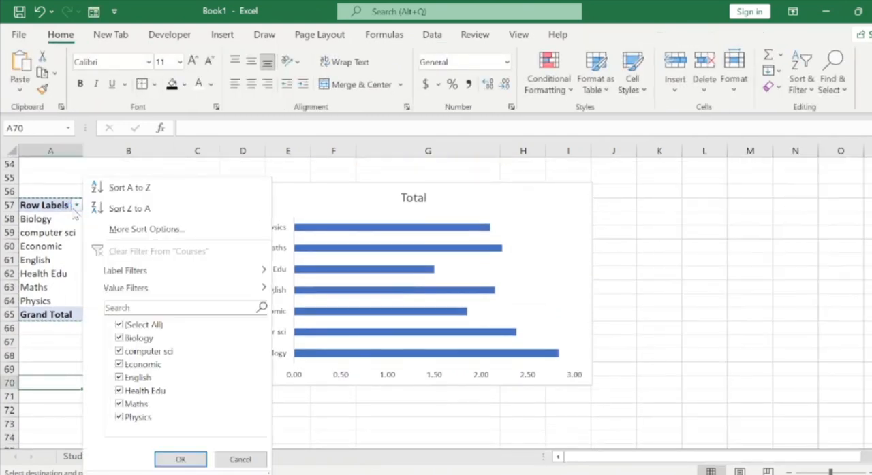
{"action": "left_click", "coordinate": [118, 212]}
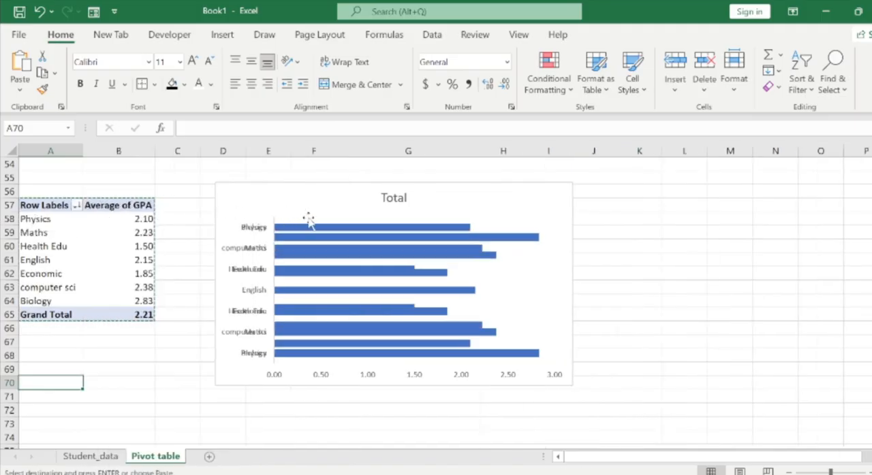
Sort the courses in the PivotTable at A57 in descending order by Average of GPA.
{"action": "left_click", "coordinate": [74, 204]}
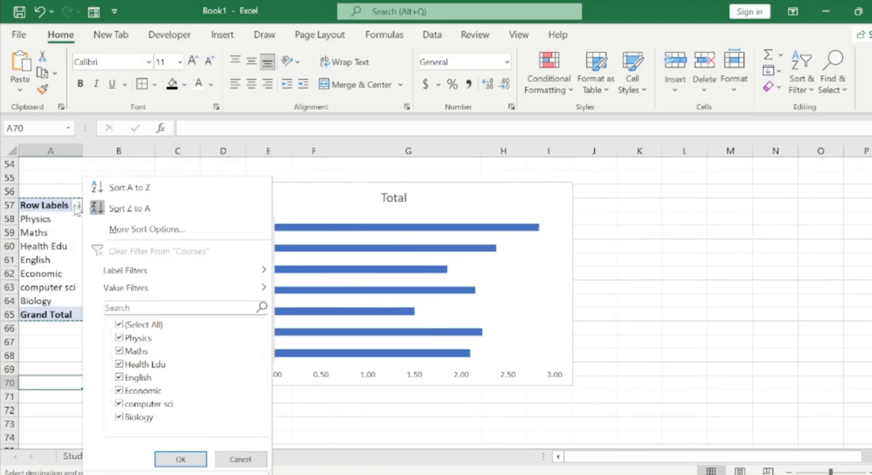
{"action": "left_click", "coordinate": [145, 226]}
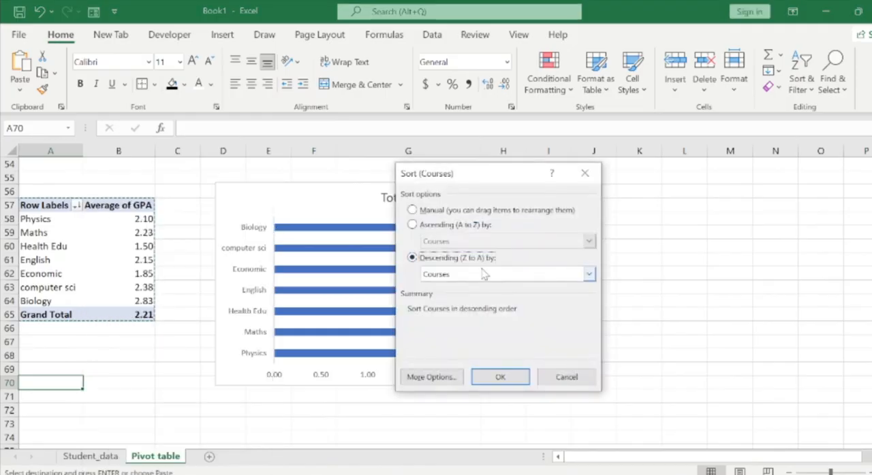
{"action": "left_click", "coordinate": [586, 278]}
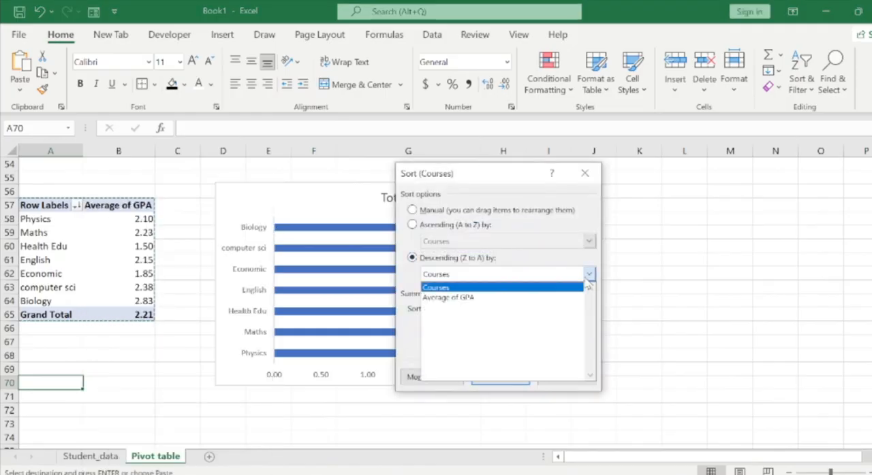
{"action": "left_click", "coordinate": [518, 297]}
{"action": "left_click", "coordinate": [485, 375]}
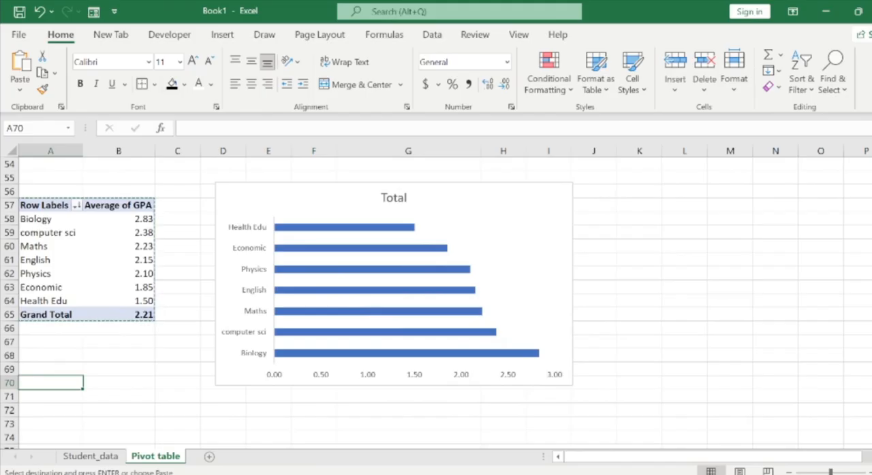
Review the class GPA, course performance and gender distribution PivotTables with their charts on the Pivot table sheet.
{"action": "scroll", "coordinate": [436, 304], "scroll_direction": "up", "scroll_amount": 4}
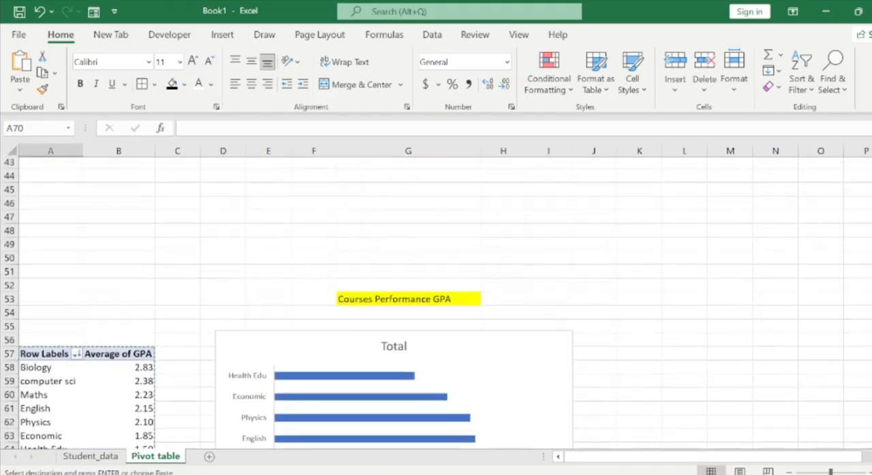
{"action": "scroll", "coordinate": [435, 303], "scroll_direction": "up", "scroll_amount": 7}
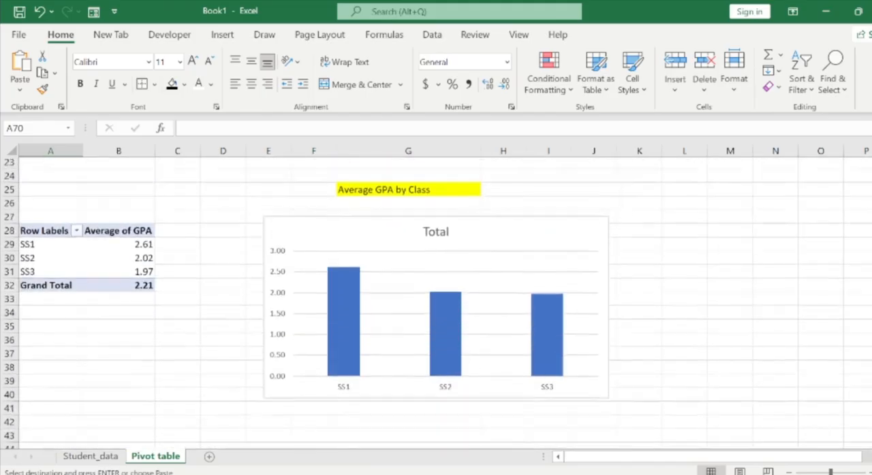
{"action": "scroll", "coordinate": [436, 303], "scroll_direction": "down", "scroll_amount": 8}
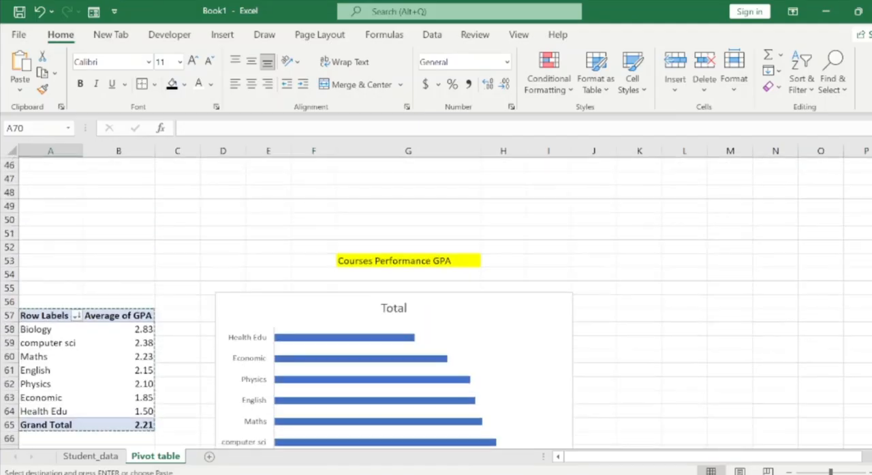
{"action": "scroll", "coordinate": [436, 303], "scroll_direction": "down", "scroll_amount": 2}
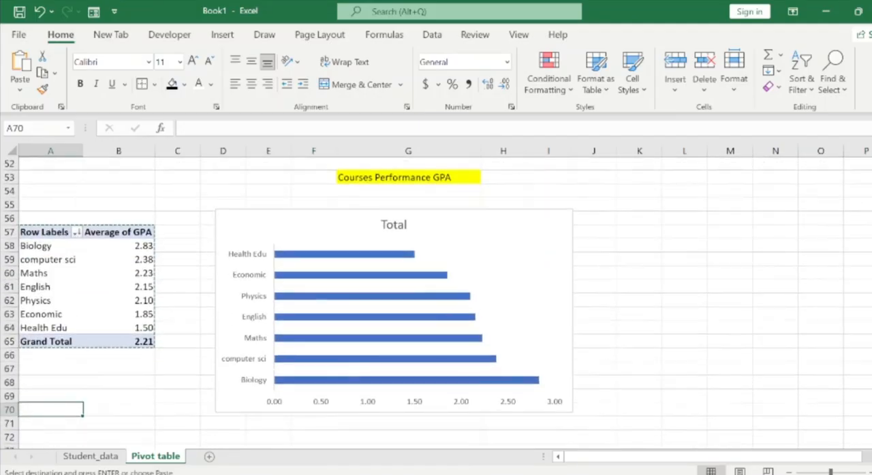
{"action": "scroll", "coordinate": [436, 303], "scroll_direction": "up", "scroll_amount": 6}
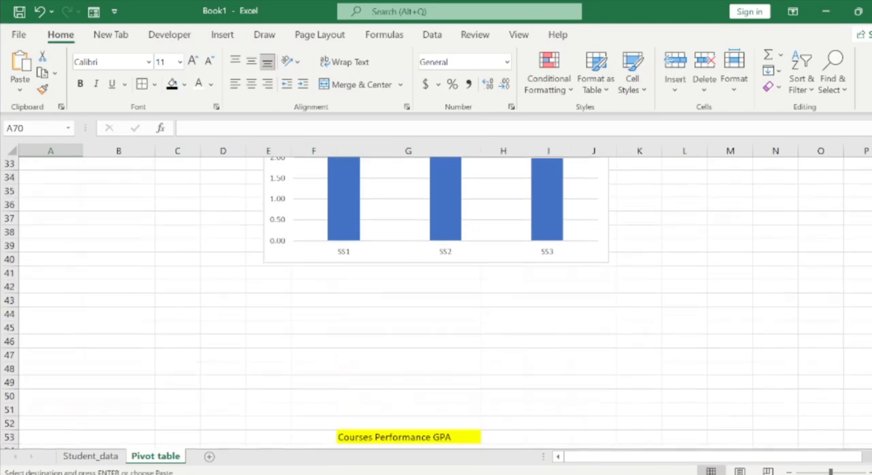
{"action": "scroll", "coordinate": [436, 303], "scroll_direction": "down", "scroll_amount": 14}
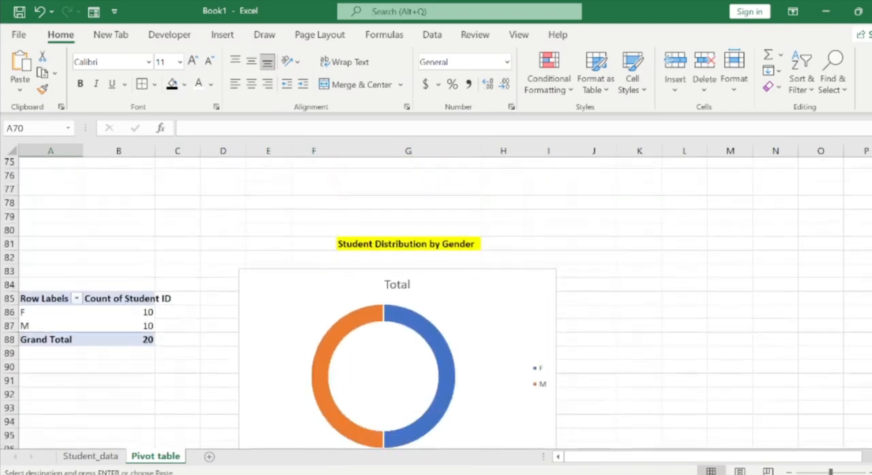
{"action": "scroll", "coordinate": [435, 303], "scroll_direction": "up", "scroll_amount": 8}
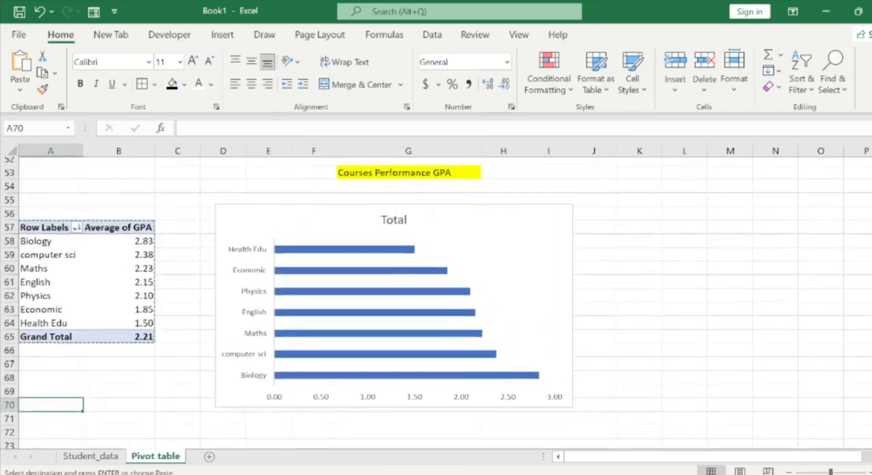
{"action": "scroll", "coordinate": [436, 303], "scroll_direction": "up", "scroll_amount": 4}
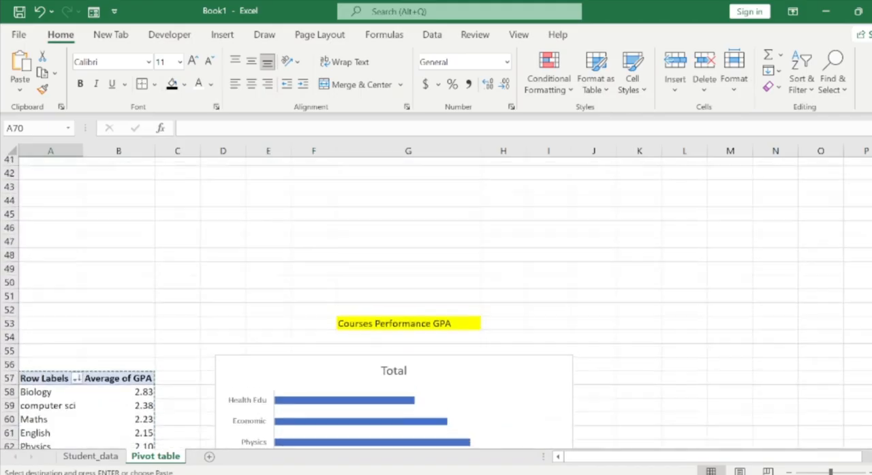
{"action": "scroll", "coordinate": [436, 303], "scroll_direction": "up", "scroll_amount": 6}
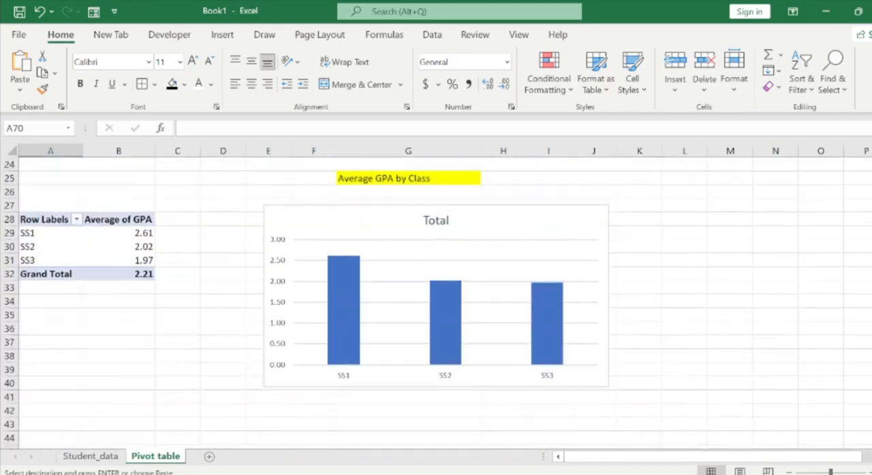
Remove the gridlines from the Average GPA by Class column chart.
{"action": "scroll", "coordinate": [436, 303], "scroll_direction": "up", "scroll_amount": 1}
{"action": "left_click", "coordinate": [585, 250]}
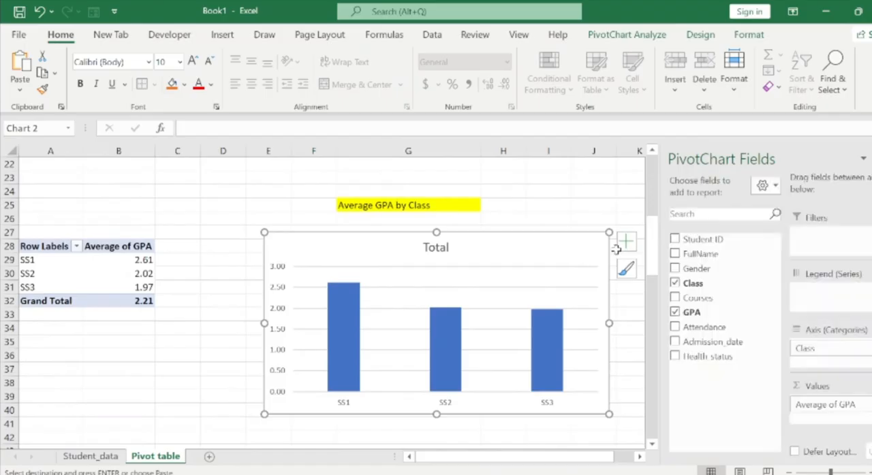
{"action": "left_click", "coordinate": [623, 243]}
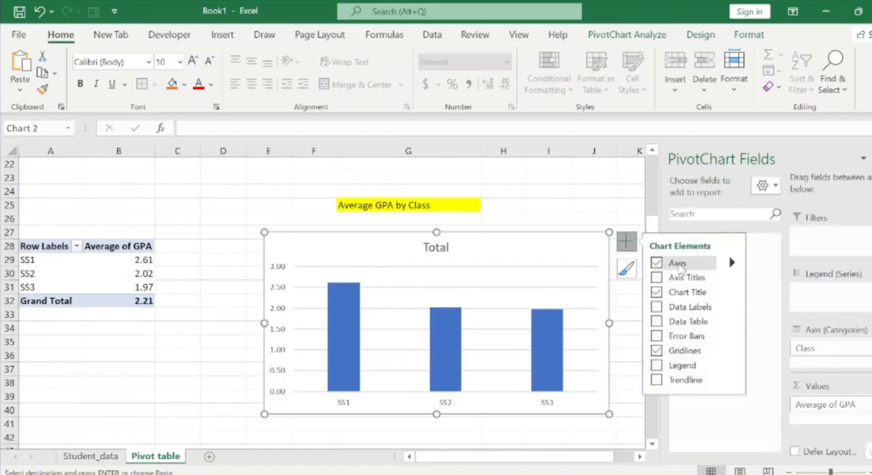
{"action": "left_click", "coordinate": [656, 351]}
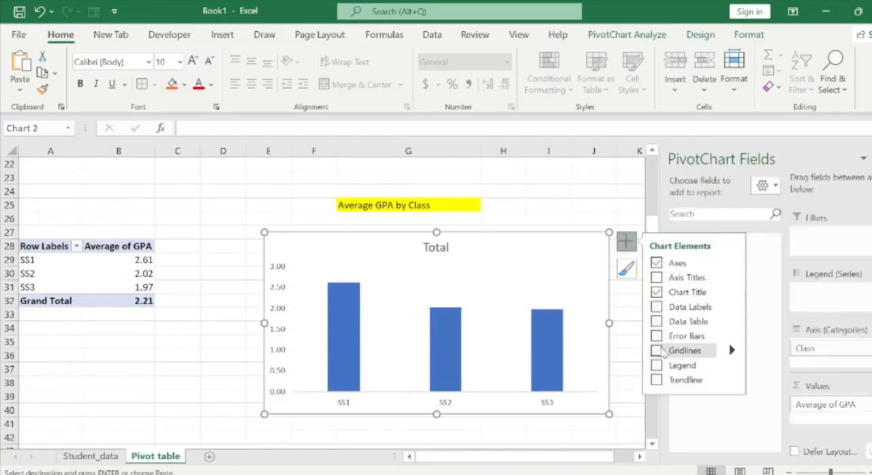
Remove the gridlines from the Students by Class column chart on the Pivot table sheet.
{"action": "left_click", "coordinate": [559, 273]}
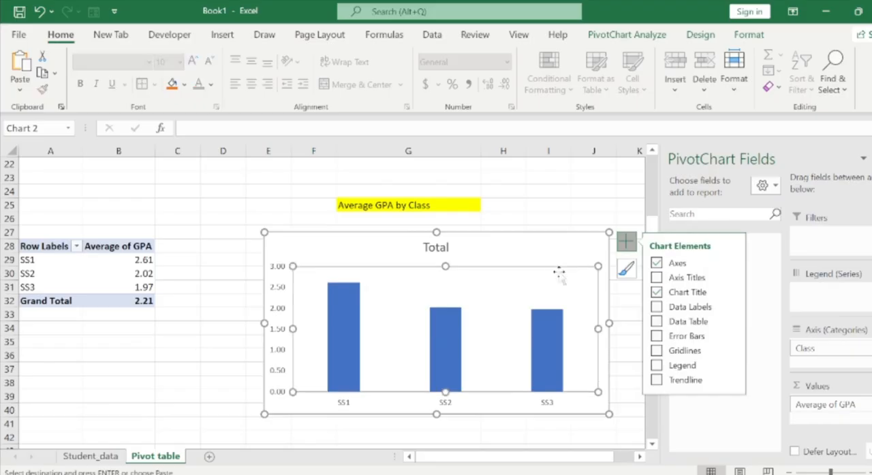
{"action": "left_click", "coordinate": [568, 213]}
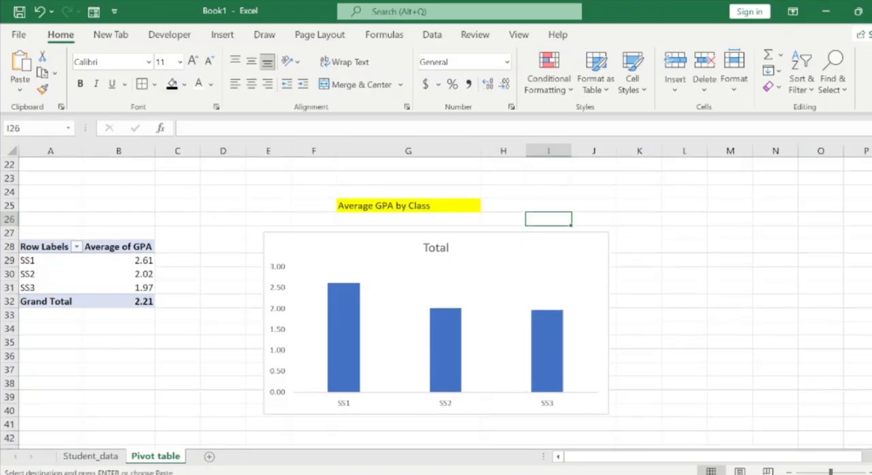
{"action": "scroll", "coordinate": [436, 303], "scroll_direction": "up", "scroll_amount": 1}
{"action": "scroll", "coordinate": [436, 303], "scroll_direction": "up", "scroll_amount": 3}
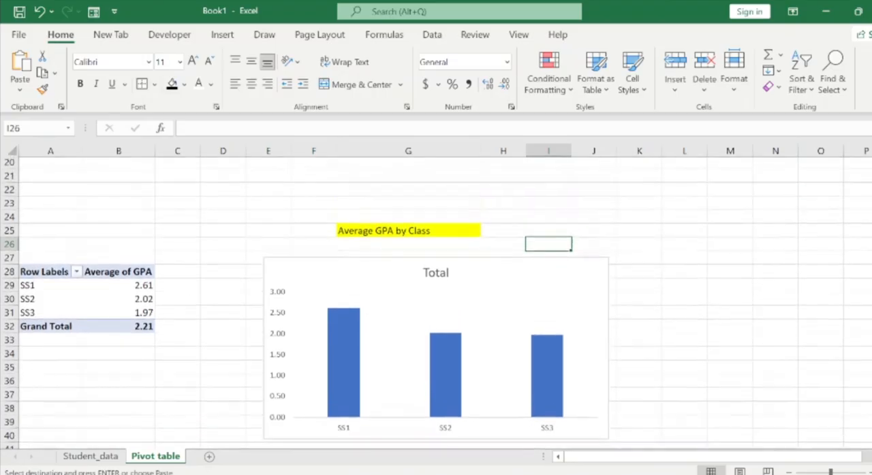
{"action": "scroll", "coordinate": [436, 302], "scroll_direction": "up", "scroll_amount": 2}
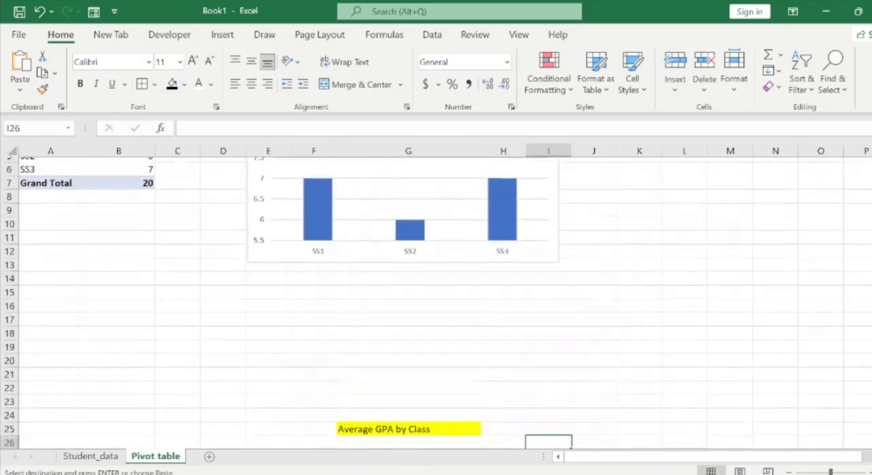
{"action": "scroll", "coordinate": [436, 302], "scroll_direction": "up", "scroll_amount": 1}
{"action": "scroll", "coordinate": [436, 302], "scroll_direction": "up", "scroll_amount": 1}
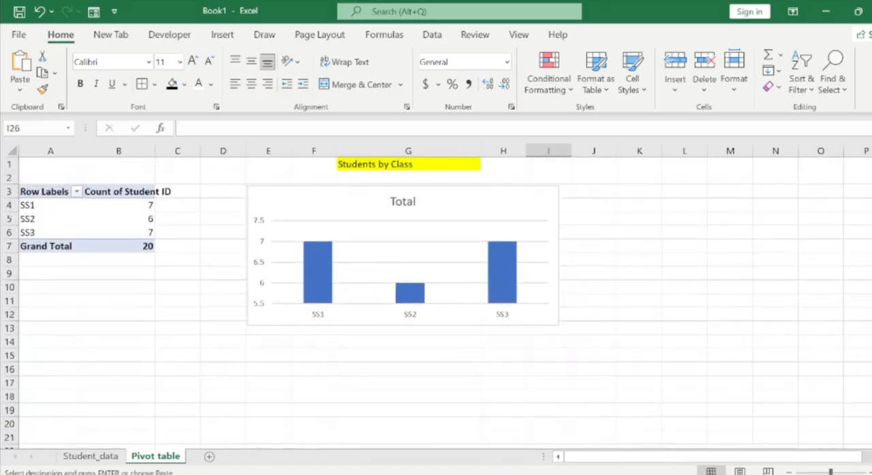
{"action": "left_click", "coordinate": [444, 207]}
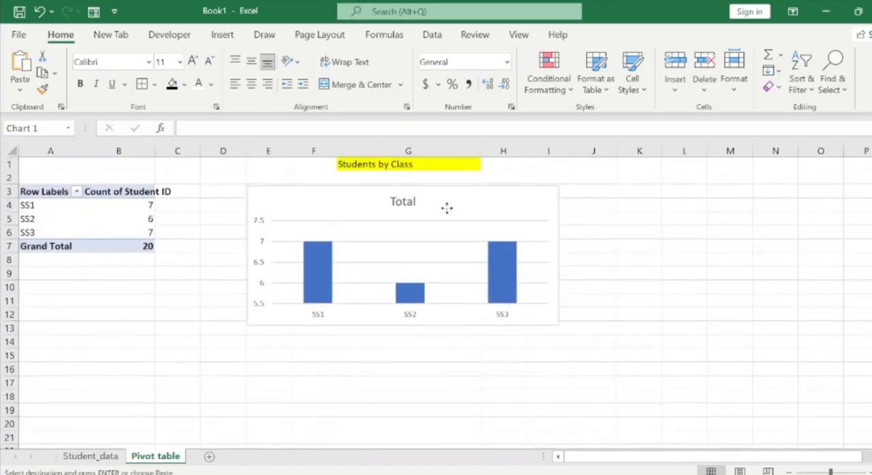
{"action": "left_click", "coordinate": [576, 196]}
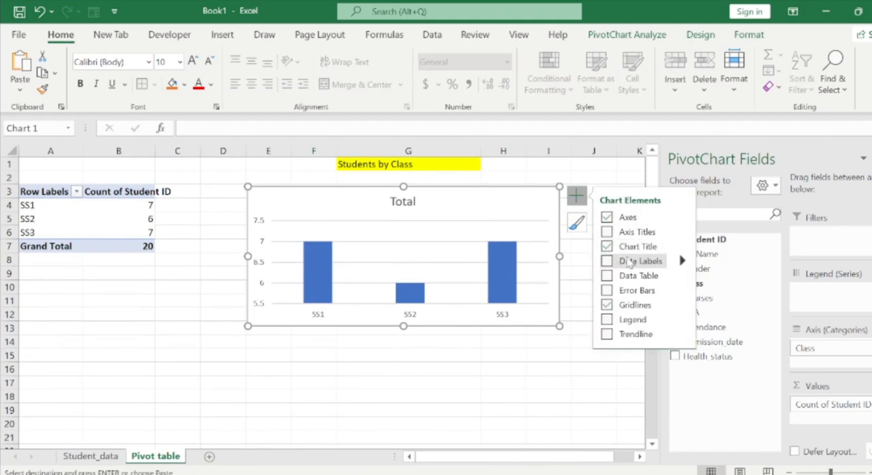
{"action": "left_click", "coordinate": [607, 305]}
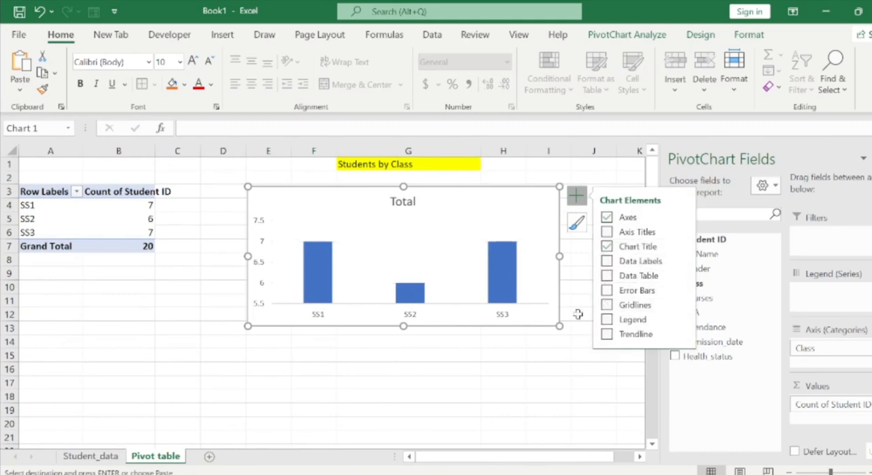
Sort the class labels of the Students by Class PivotTable at A3 from Z to A.
{"action": "left_click", "coordinate": [76, 192]}
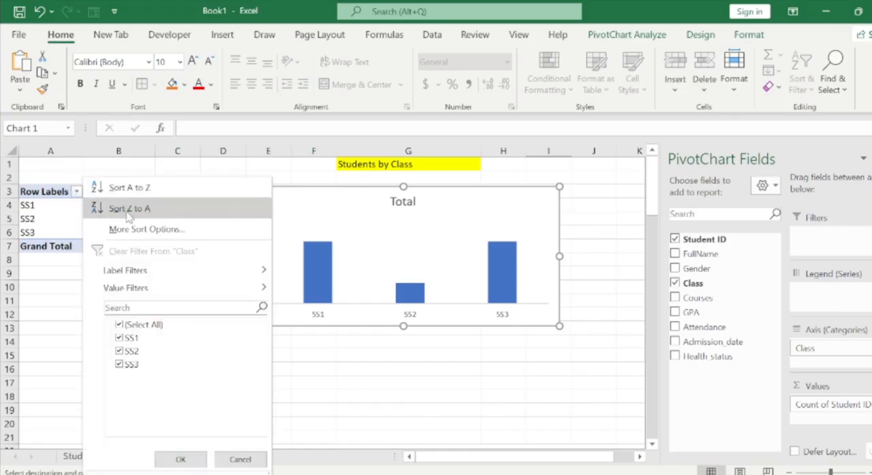
{"action": "left_click", "coordinate": [127, 209]}
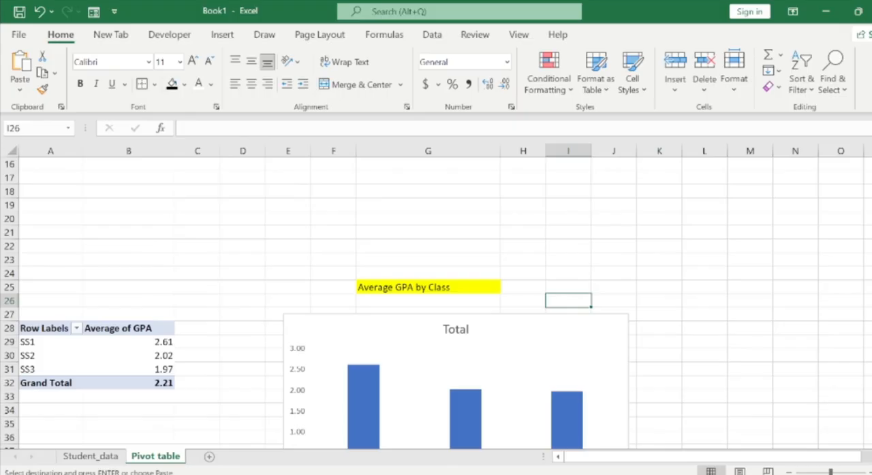
{"action": "scroll", "coordinate": [436, 303], "scroll_direction": "down", "scroll_amount": 3}
{"action": "scroll", "coordinate": [436, 303], "scroll_direction": "up", "scroll_amount": 3}
{"action": "scroll", "coordinate": [436, 303], "scroll_direction": "up", "scroll_amount": 5}
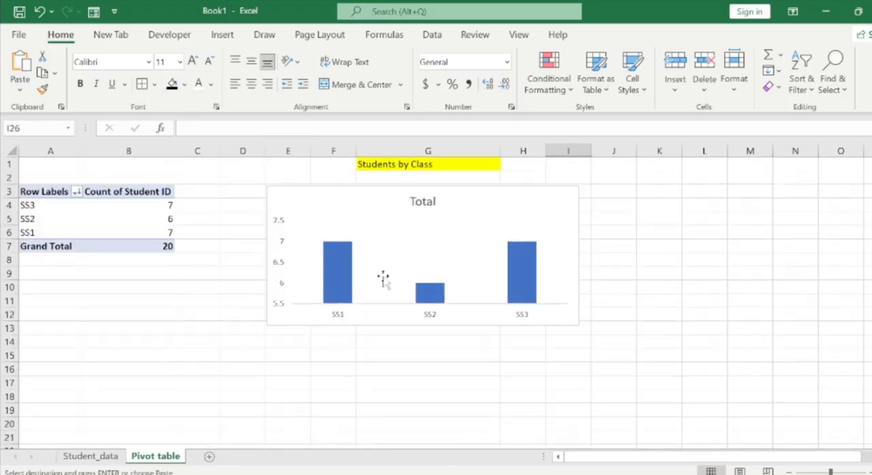
Sort the classes in the PivotTable at A3 in descending order by Count of Student ID.
{"action": "left_click", "coordinate": [77, 192]}
{"action": "left_click", "coordinate": [130, 230]}
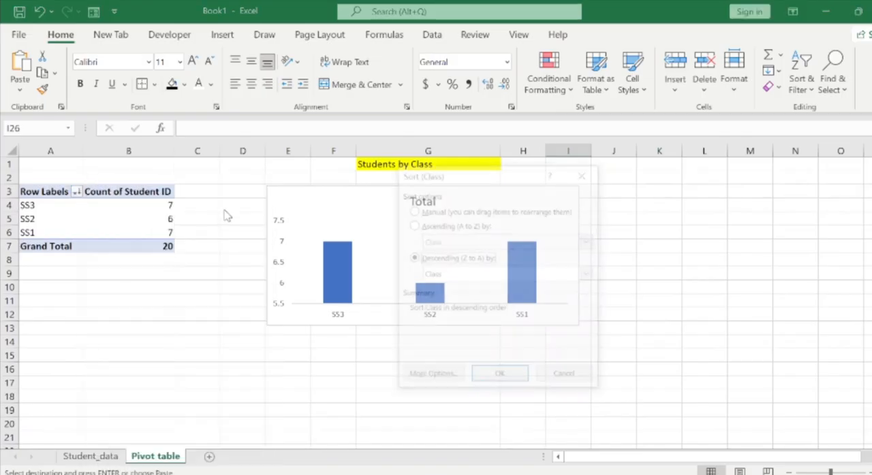
{"action": "left_click", "coordinate": [476, 276]}
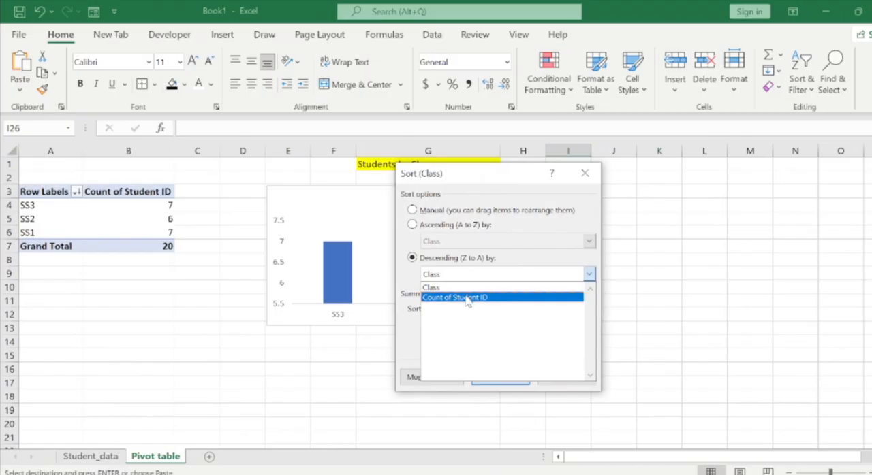
{"action": "left_click", "coordinate": [467, 300]}
{"action": "left_click", "coordinate": [491, 374]}
{"action": "scroll", "coordinate": [490, 374], "scroll_direction": "down", "scroll_amount": 5}
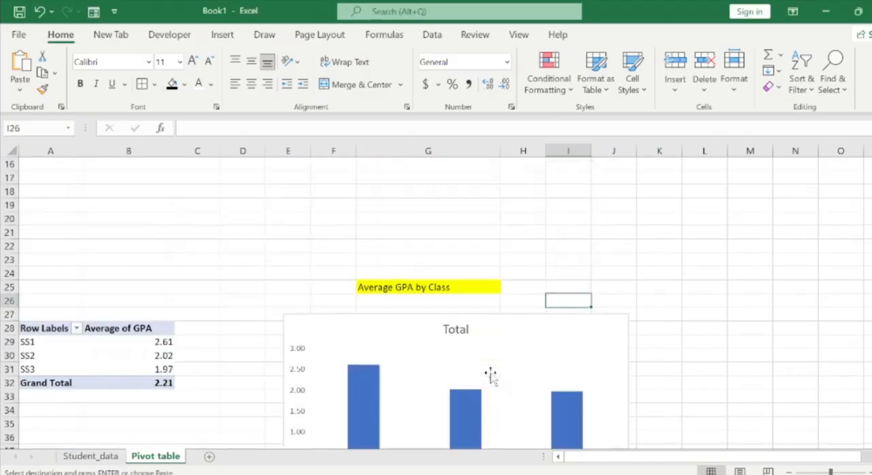
{"action": "scroll", "coordinate": [436, 303], "scroll_direction": "up", "scroll_amount": 5}
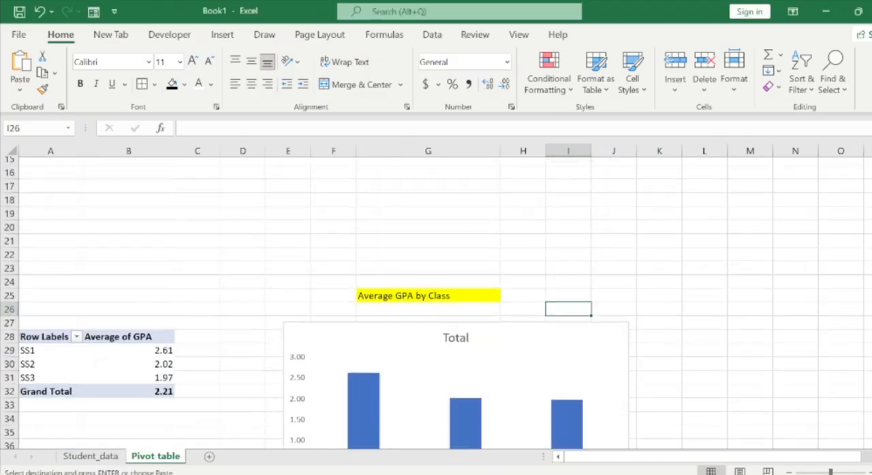
{"action": "scroll", "coordinate": [436, 303], "scroll_direction": "up", "scroll_amount": 1}
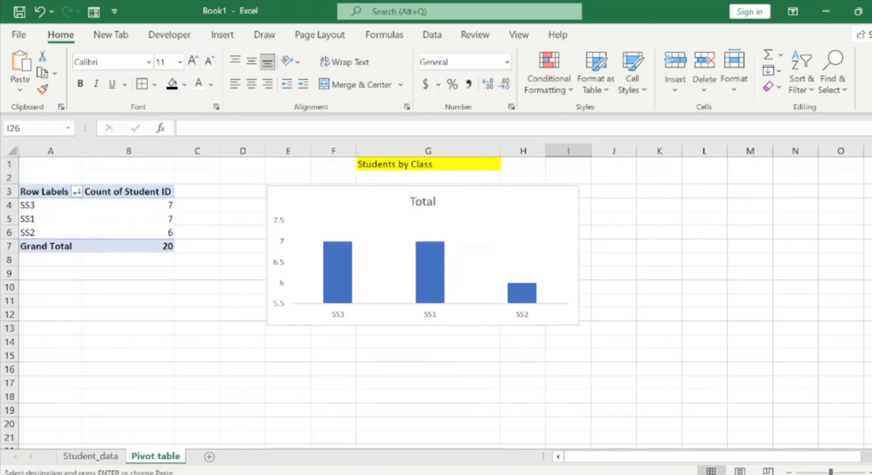
{"action": "scroll", "coordinate": [436, 303], "scroll_direction": "down", "scroll_amount": 2}
{"action": "scroll", "coordinate": [436, 303], "scroll_direction": "up", "scroll_amount": 2}
{"action": "scroll", "coordinate": [435, 303], "scroll_direction": "down", "scroll_amount": 2}
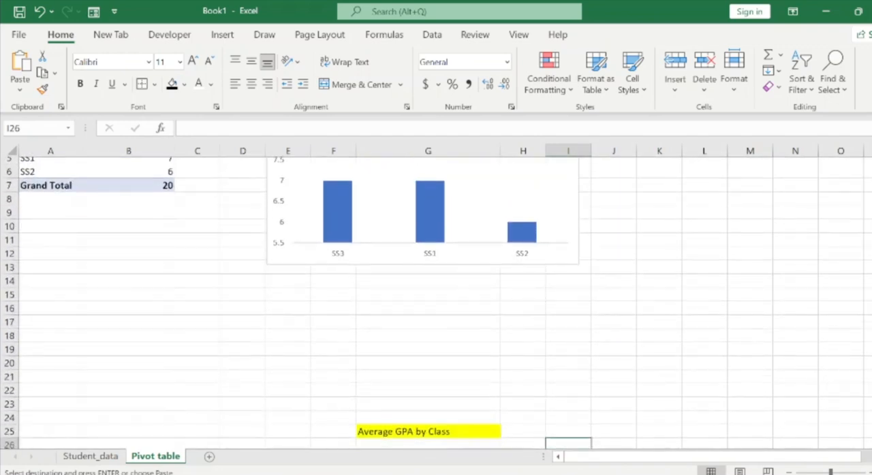
{"action": "scroll", "coordinate": [436, 303], "scroll_direction": "up", "scroll_amount": 1}
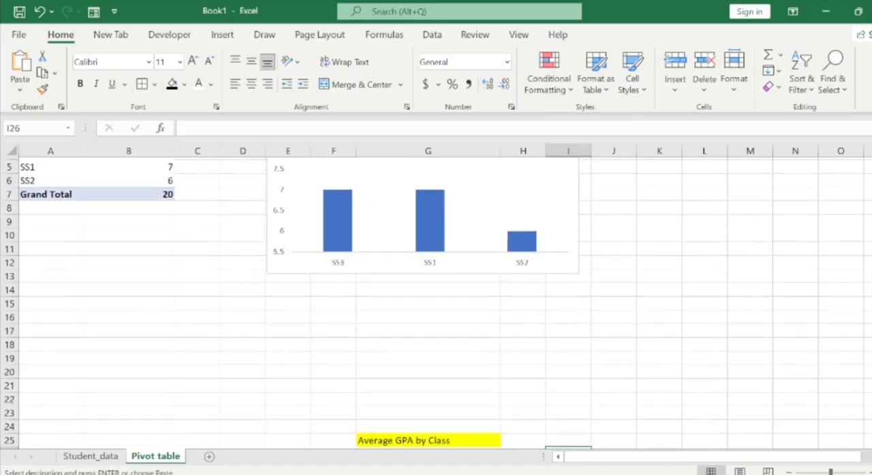
{"action": "scroll", "coordinate": [436, 303], "scroll_direction": "down", "scroll_amount": 1}
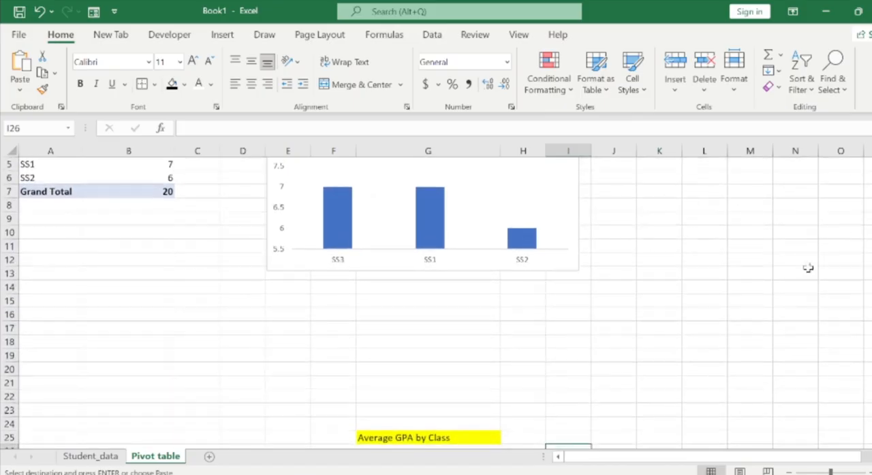
Switch to the Student_SIS_Project.xlsx workbook and copy the Metric and Value headers in A11:B11 of its Pivot table sheet.
{"action": "mouse_move", "coordinate": [613, 474]}
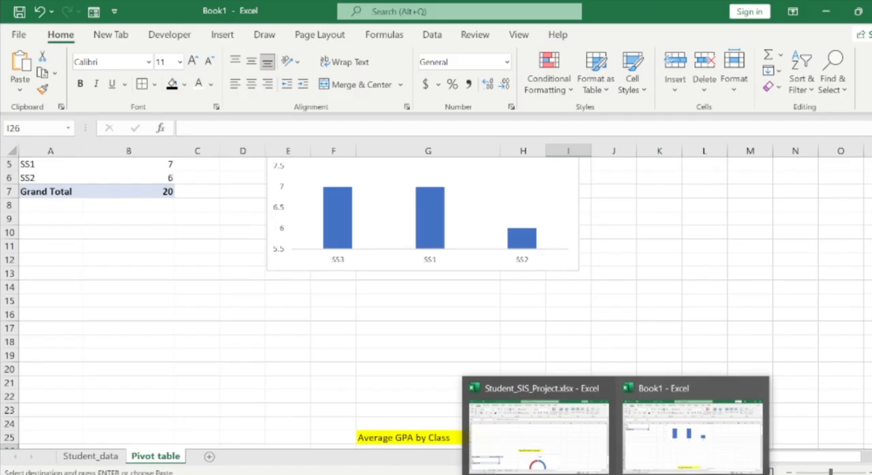
{"action": "left_click", "coordinate": [591, 387]}
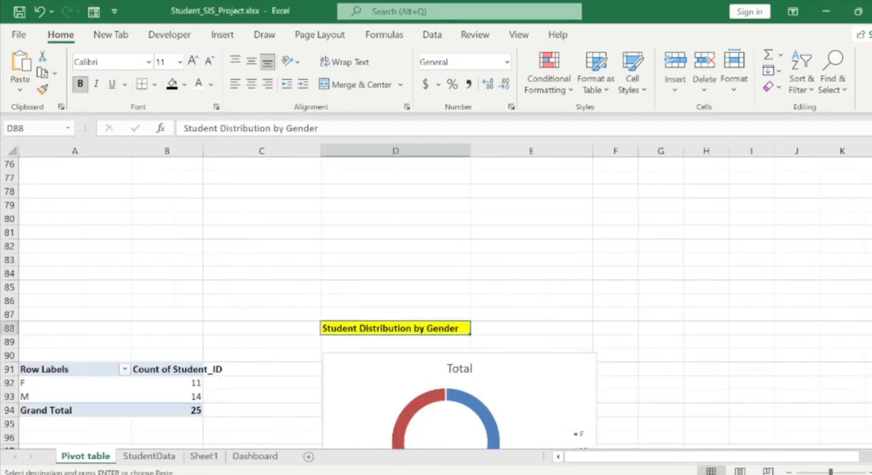
{"action": "scroll", "coordinate": [436, 303], "scroll_direction": "up", "scroll_amount": 20}
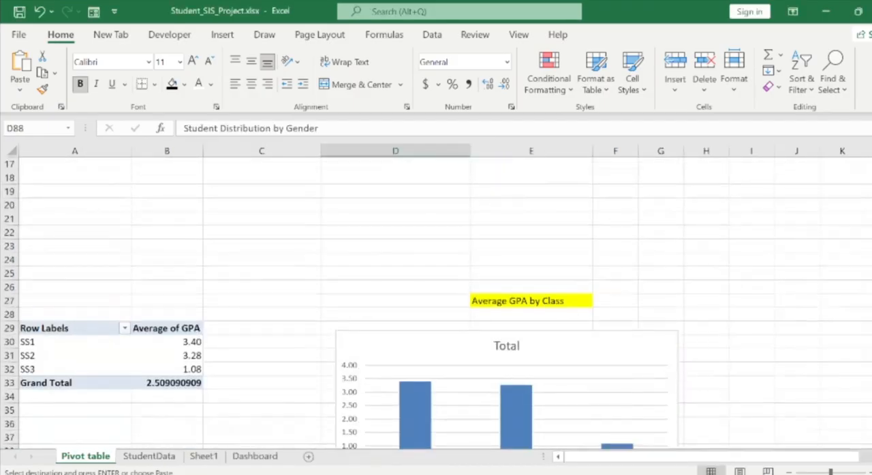
{"action": "scroll", "coordinate": [272, 206], "scroll_direction": "up", "scroll_amount": 3}
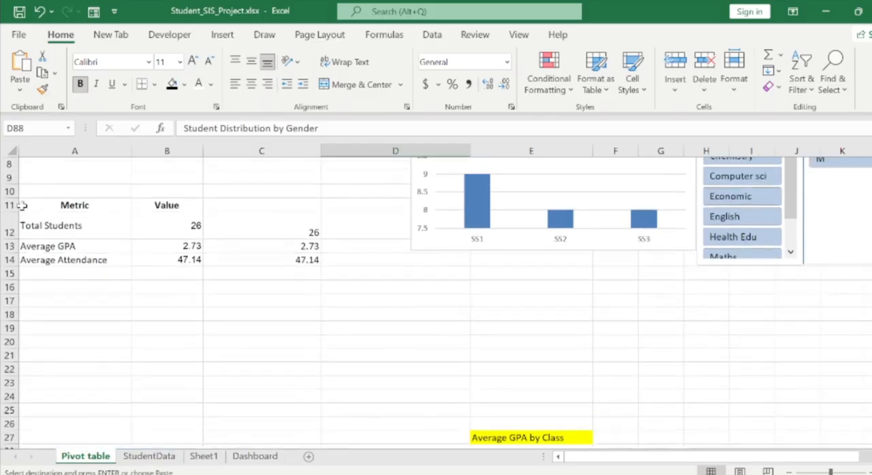
{"action": "left_click_drag", "start_coordinate": [23, 205], "coordinate": [176, 204]}
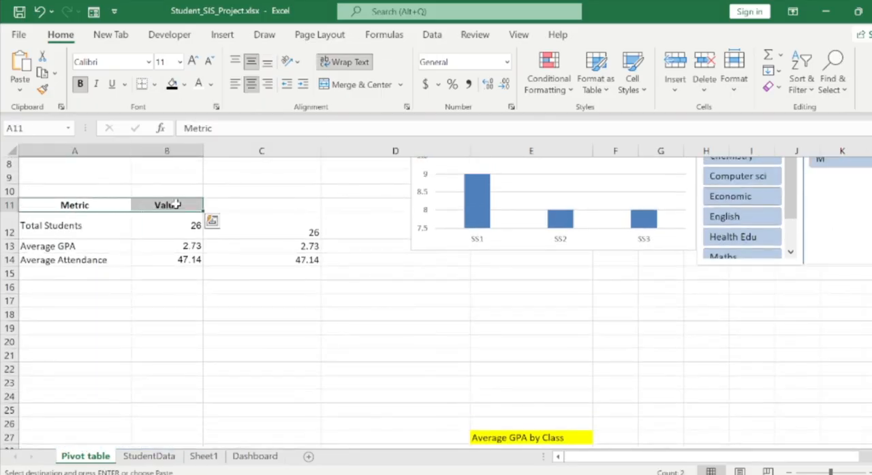
{"action": "key", "text": "ctrl+c"}
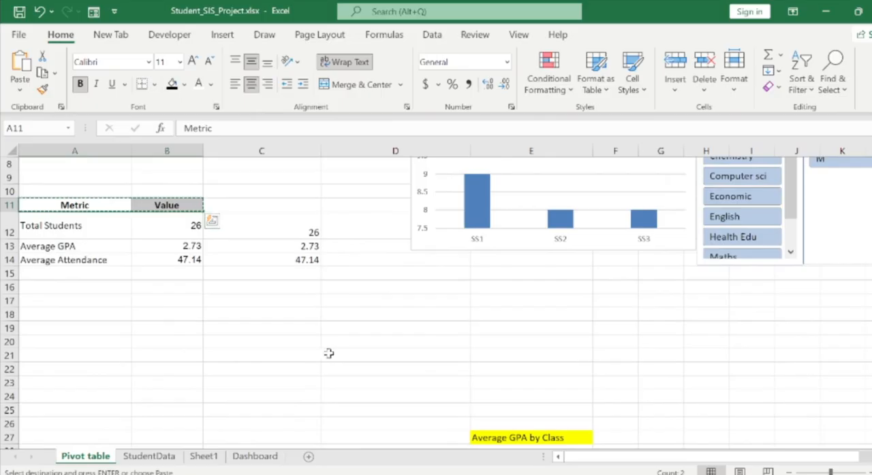
Return to Book1 and paste the copied headers at A14 of the Pivot table sheet, below the Students by Class PivotTable.
{"action": "mouse_move", "coordinate": [616, 474]}
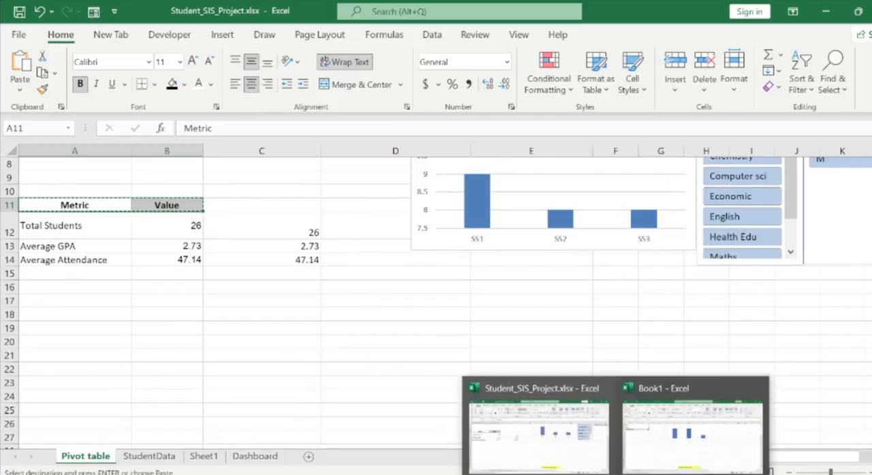
{"action": "left_click", "coordinate": [692, 432]}
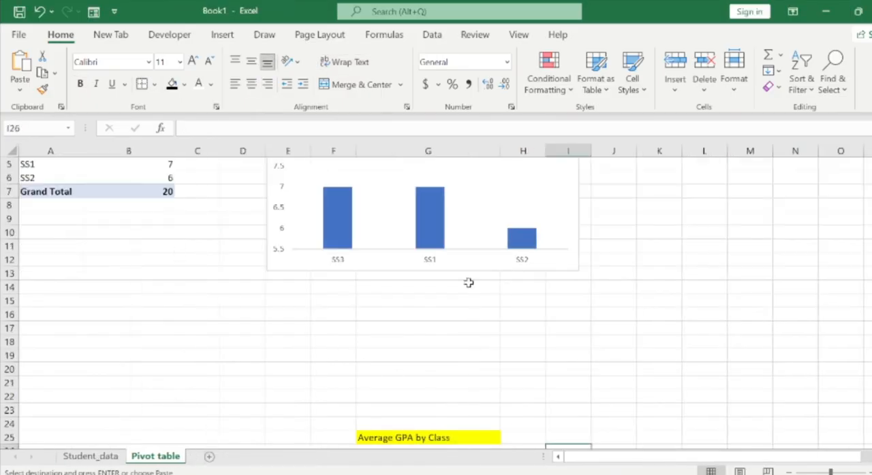
{"action": "scroll", "coordinate": [435, 300], "scroll_direction": "down", "scroll_amount": 3}
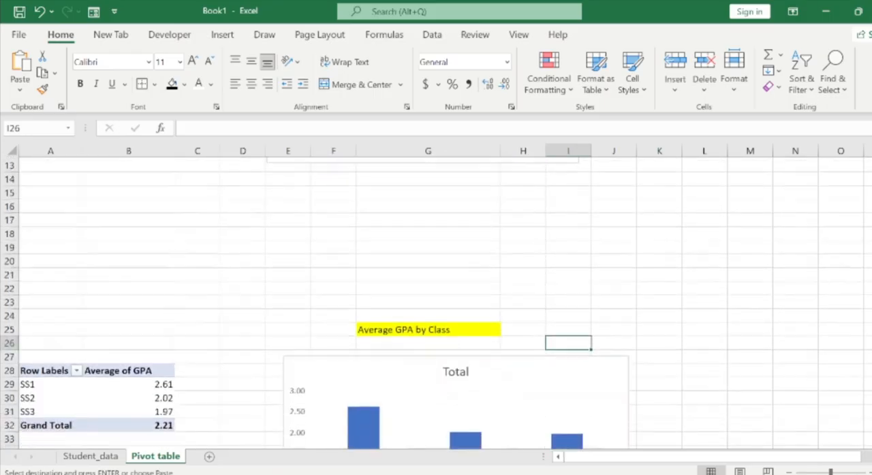
{"action": "scroll", "coordinate": [436, 299], "scroll_direction": "up", "scroll_amount": 5}
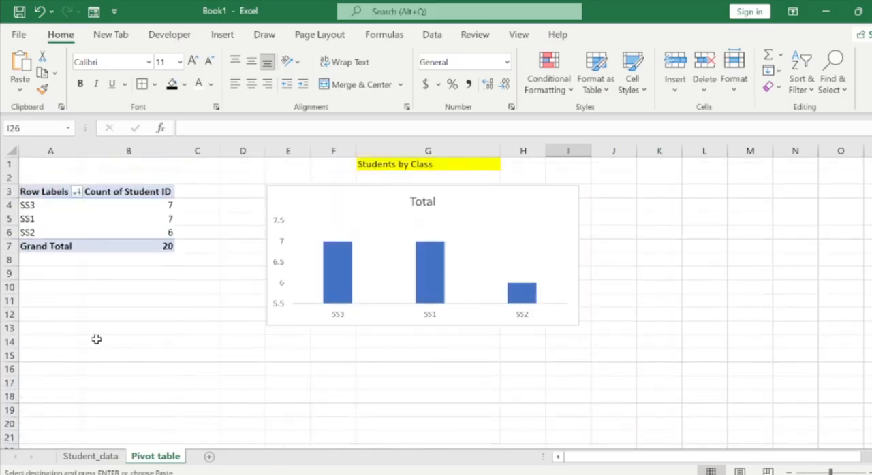
{"action": "left_click", "coordinate": [58, 339]}
{"action": "key", "text": "ctrl+v"}
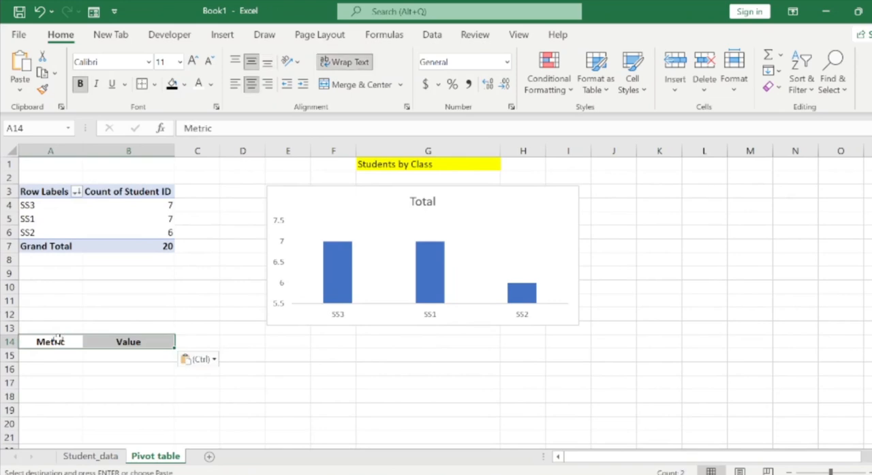
Enter the label "Total student" in A15 under the Metric header.
{"action": "left_click", "coordinate": [56, 356]}
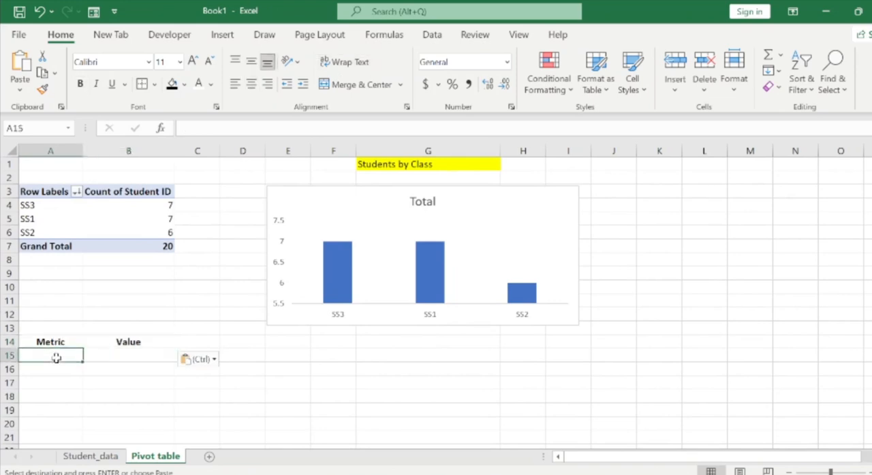
{"action": "type", "text": "Total"}
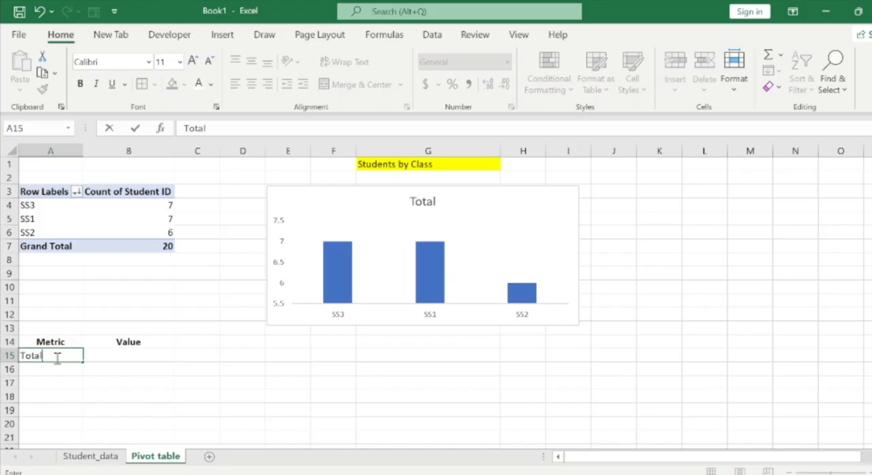
{"action": "type", "text": " student"}
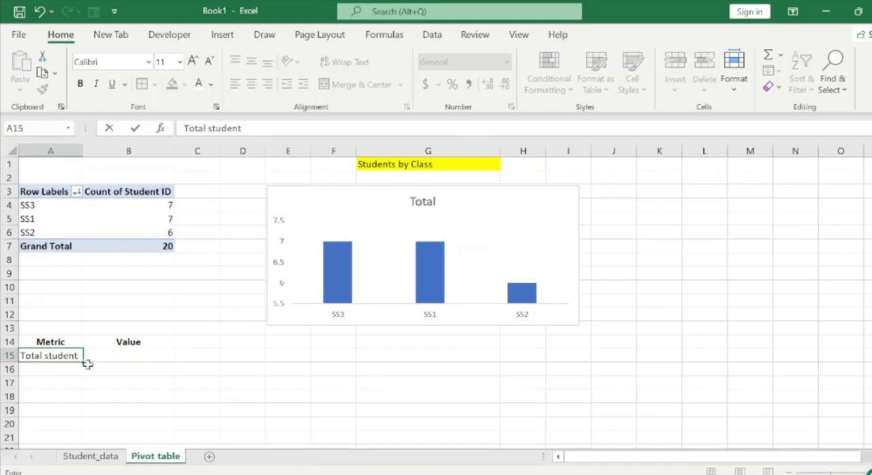
Enter the formula =COUNTA(Student_data!A:A)-1 in B15 to count the students without the header row.
{"action": "left_click", "coordinate": [124, 357]}
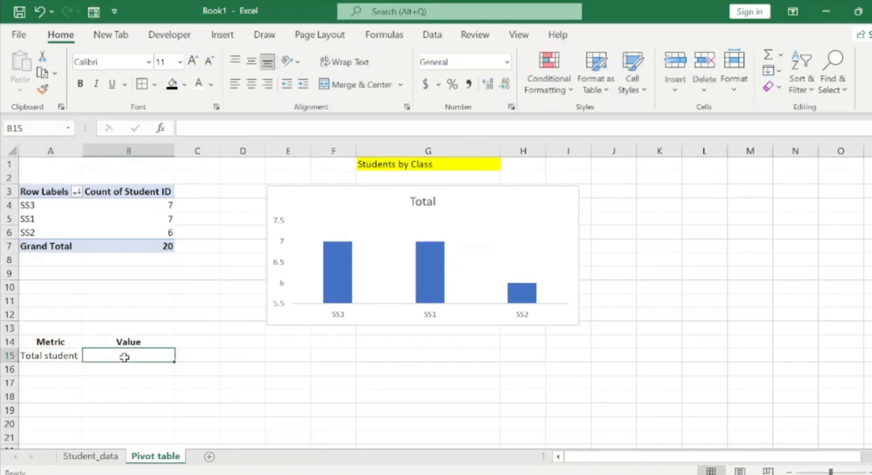
{"action": "type", "text": "=count"}
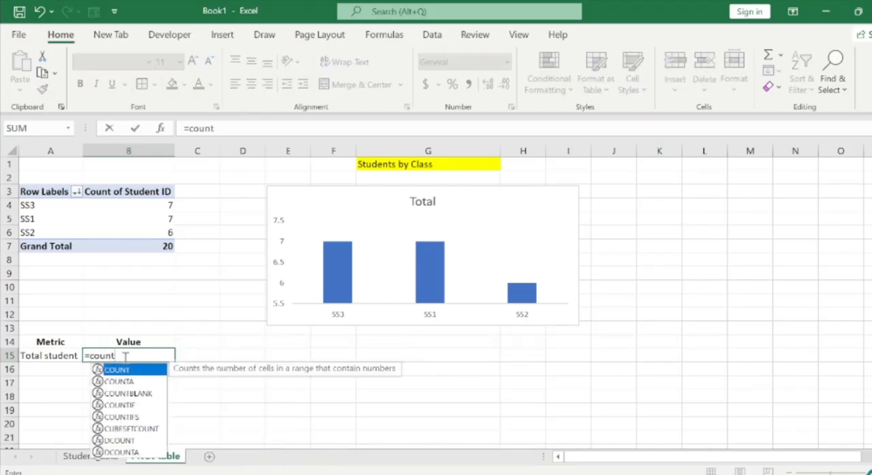
{"action": "key", "text": "Down"}
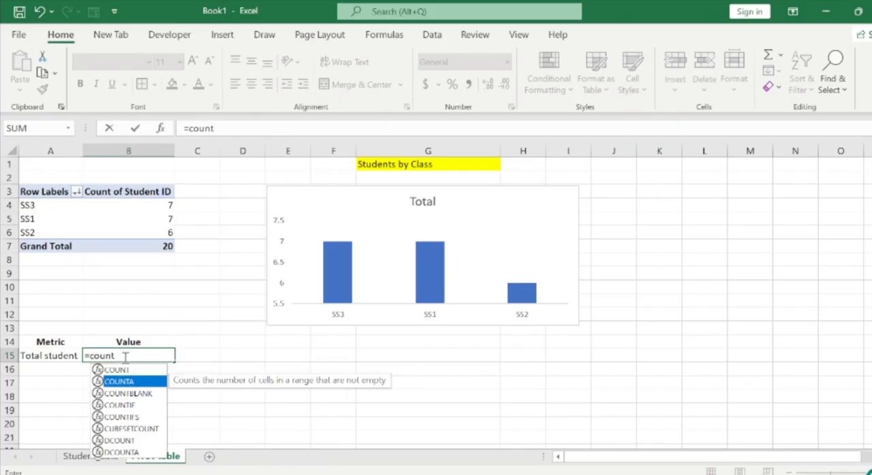
{"action": "key", "text": "Tab"}
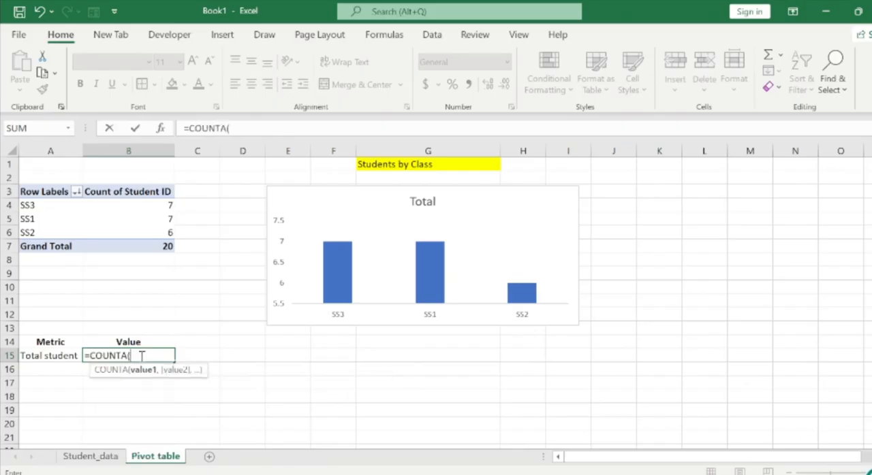
{"action": "left_click", "coordinate": [104, 458]}
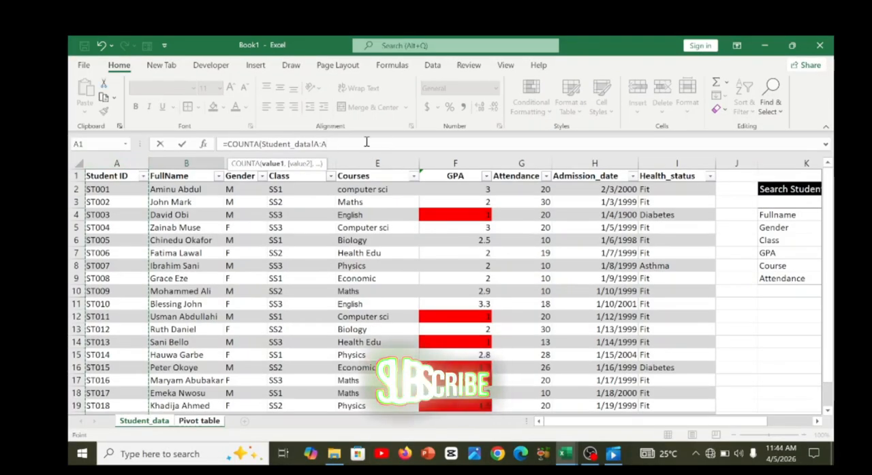
{"action": "type", "text": ")"}
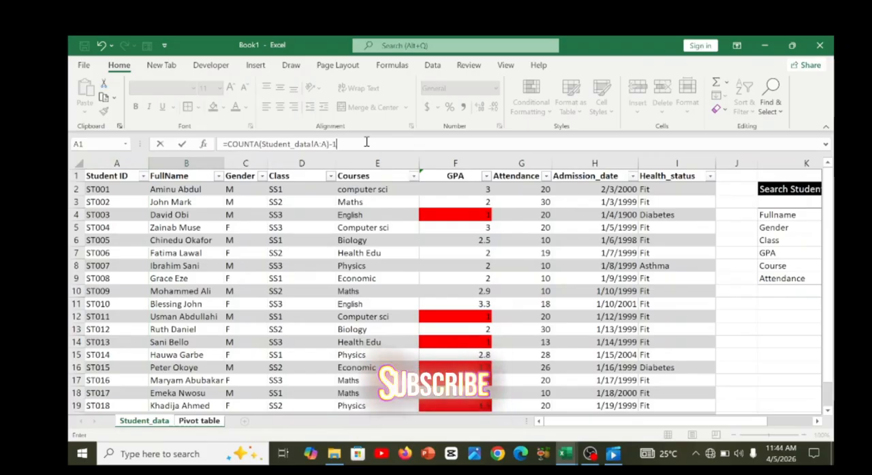
{"action": "type", "text": "-1"}
{"action": "key", "text": "Return"}
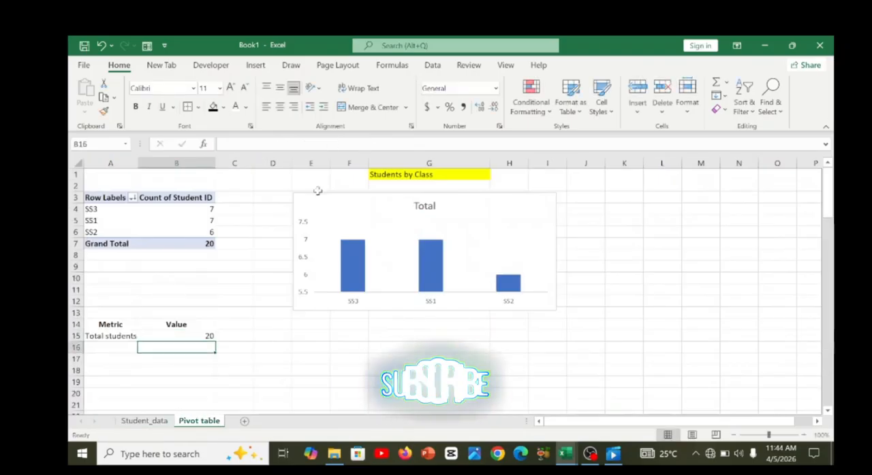
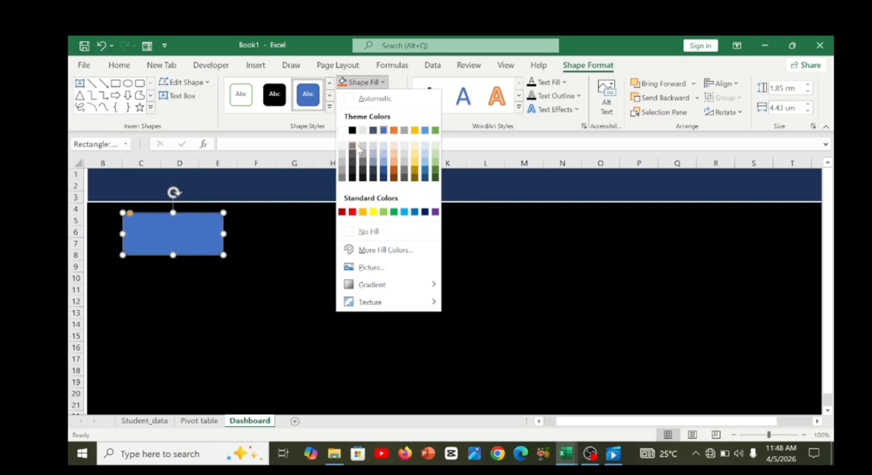
Fill the rounded rectangle on the Dashboard sheet with light gray and compare it with the cards in the Student_SIS_Project.xlsx dashboard.
{"action": "left_click", "coordinate": [361, 136]}
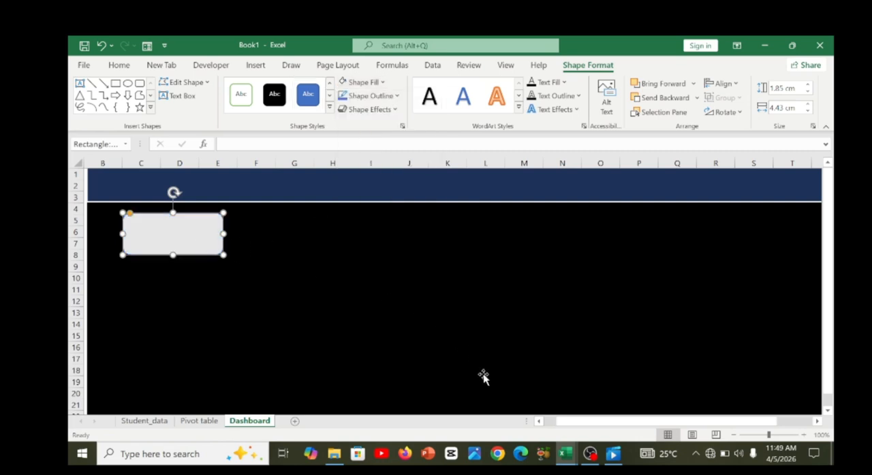
{"action": "mouse_move", "coordinate": [569, 453]}
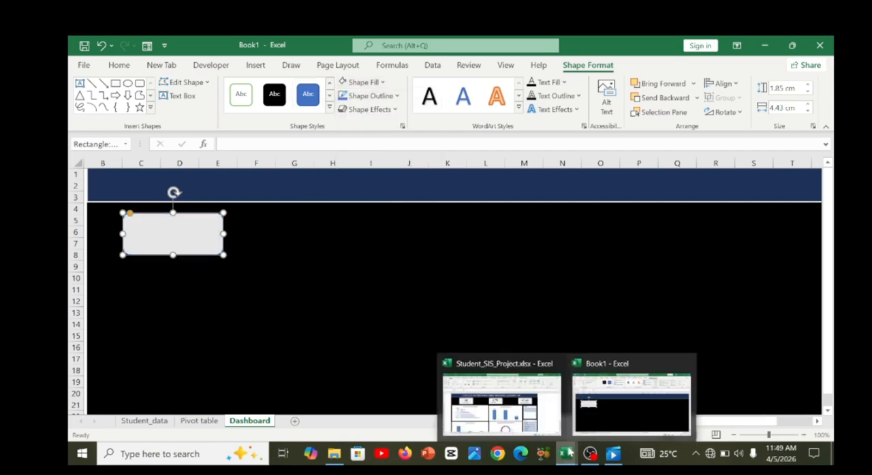
{"action": "left_click", "coordinate": [503, 402]}
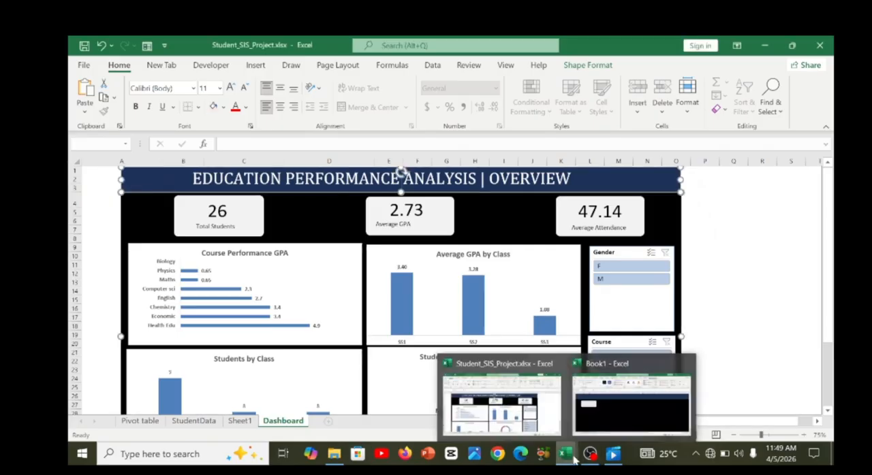
{"action": "left_click", "coordinate": [624, 402]}
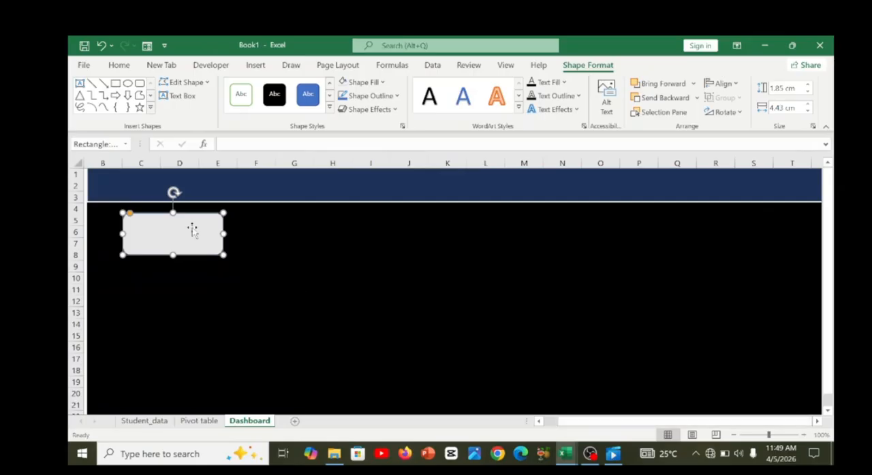
Link the gray card's text to the total students value with ='Pivot table'!C15 and centre it horizontally.
{"action": "left_click", "coordinate": [192, 231]}
{"action": "left_click", "coordinate": [234, 148]}
{"action": "type", "text": "="}
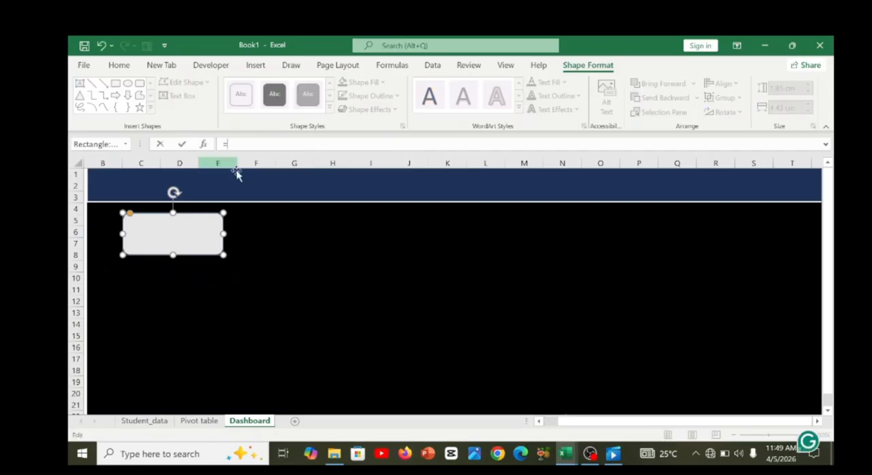
{"action": "left_click", "coordinate": [161, 422]}
{"action": "left_click", "coordinate": [200, 423]}
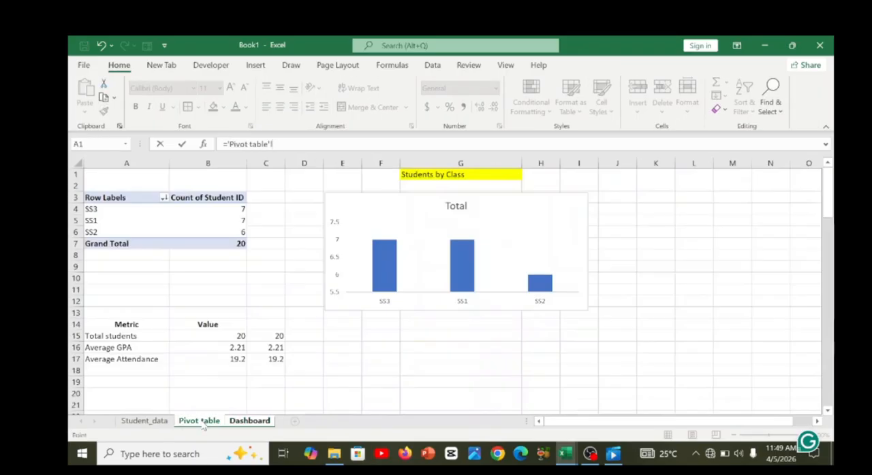
{"action": "left_click", "coordinate": [275, 337]}
{"action": "key", "text": "Return"}
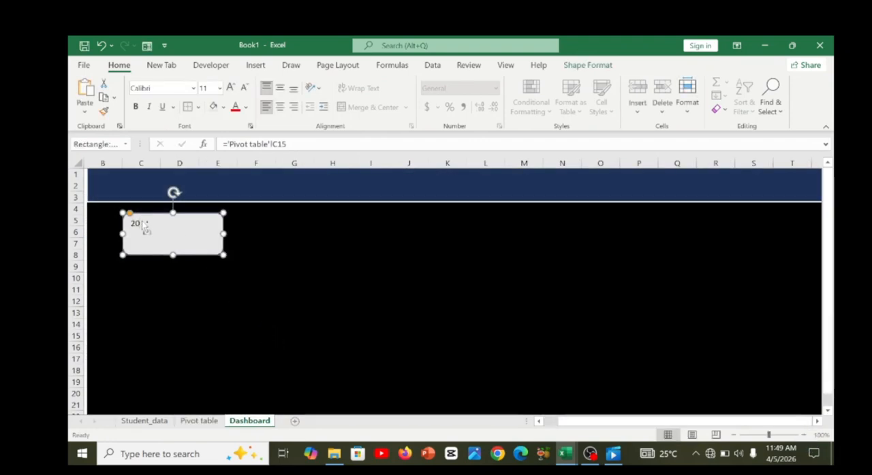
{"action": "key", "text": "ctrl+e"}
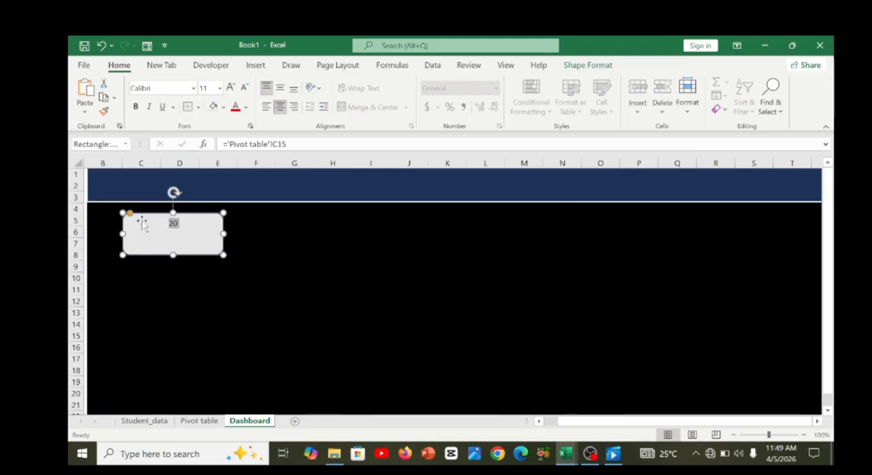
{"action": "left_click", "coordinate": [177, 224]}
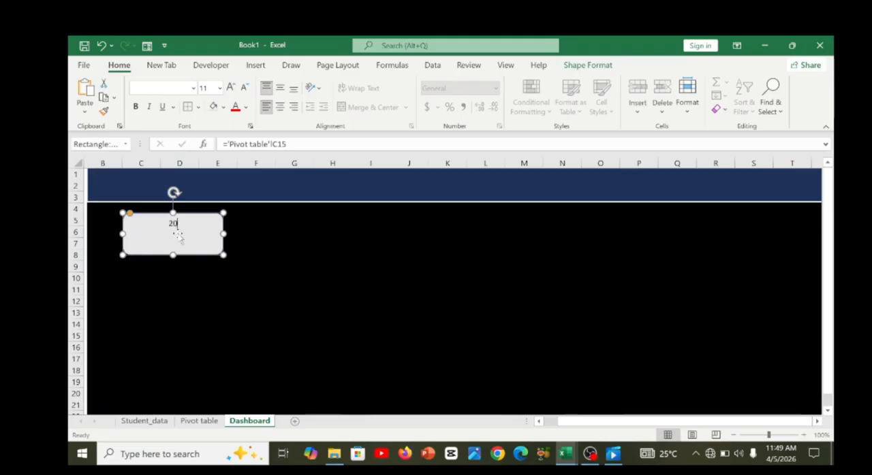
Copy the "Total Students" text box from the Student_SIS_Project.xlsx dashboard and place it in Book1's gray card, centred under the value.
{"action": "mouse_move", "coordinate": [565, 453]}
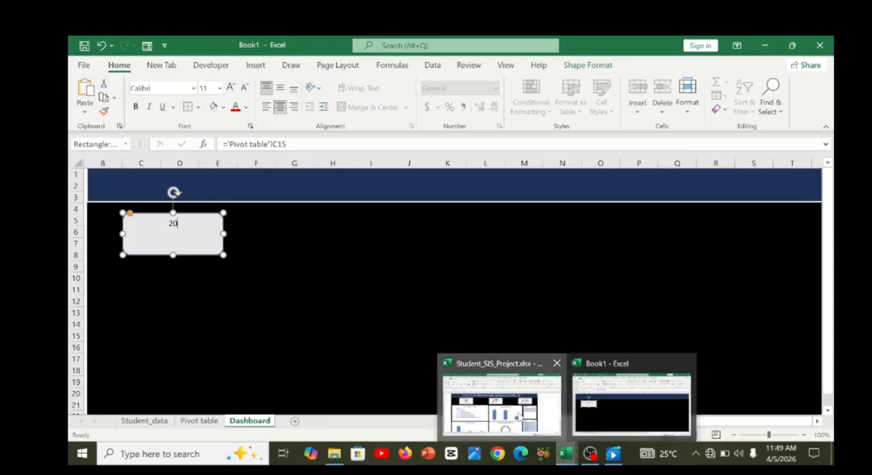
{"action": "left_click", "coordinate": [502, 400]}
{"action": "left_click", "coordinate": [222, 230]}
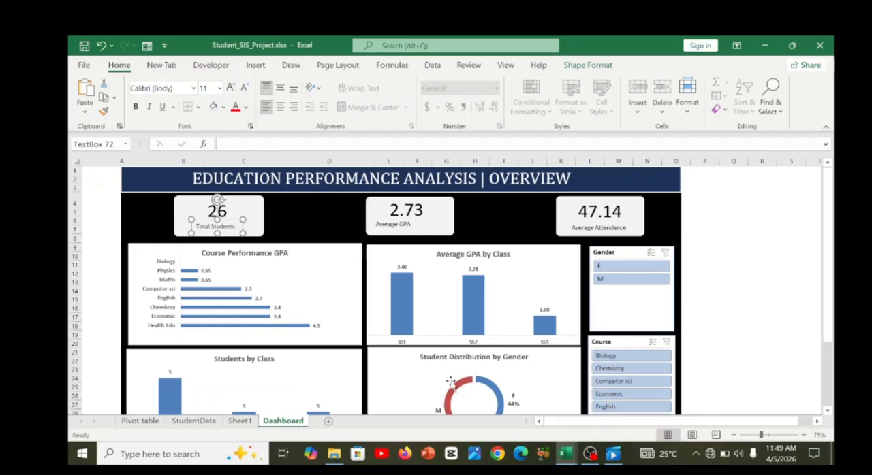
{"action": "mouse_move", "coordinate": [565, 453]}
{"action": "left_click", "coordinate": [633, 400]}
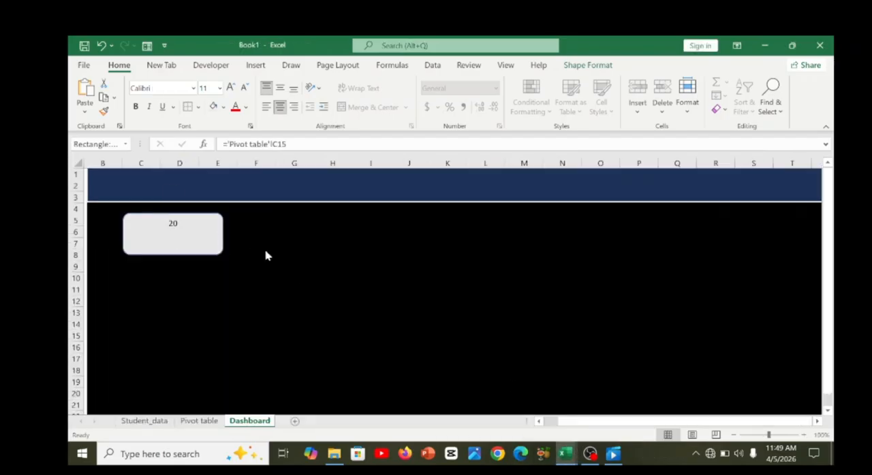
{"action": "left_click", "coordinate": [188, 244]}
{"action": "key", "text": "ctrl+v"}
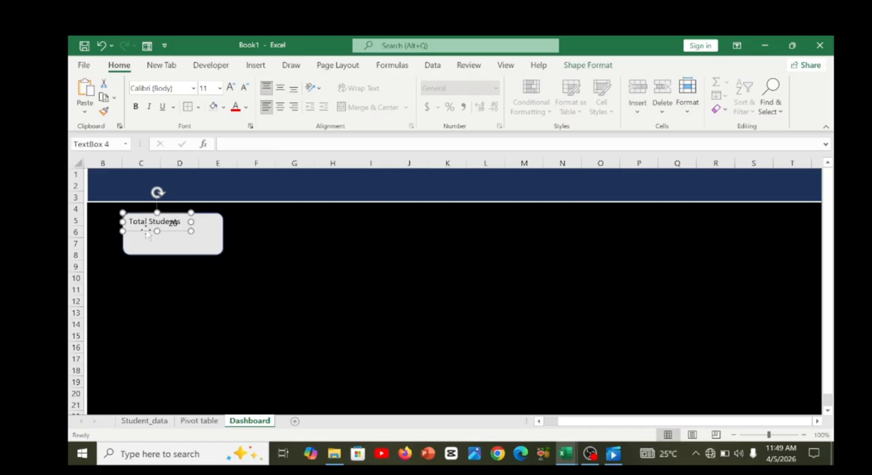
{"action": "left_click_drag", "start_coordinate": [147, 234], "coordinate": [165, 250]}
{"action": "left_click", "coordinate": [272, 256]}
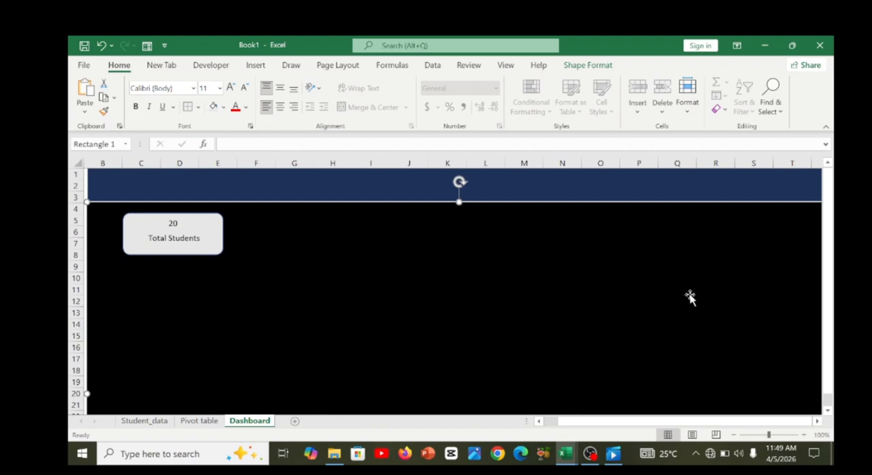
Duplicate the gray value card without its label and place the copy in the same row over columns J to L.
{"action": "left_click", "coordinate": [214, 227]}
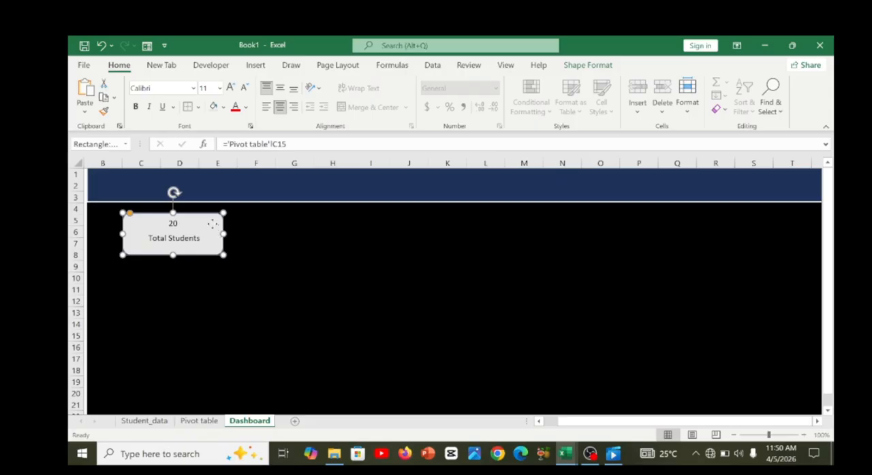
{"action": "key", "text": "Escape"}
{"action": "left_click", "coordinate": [198, 237]}
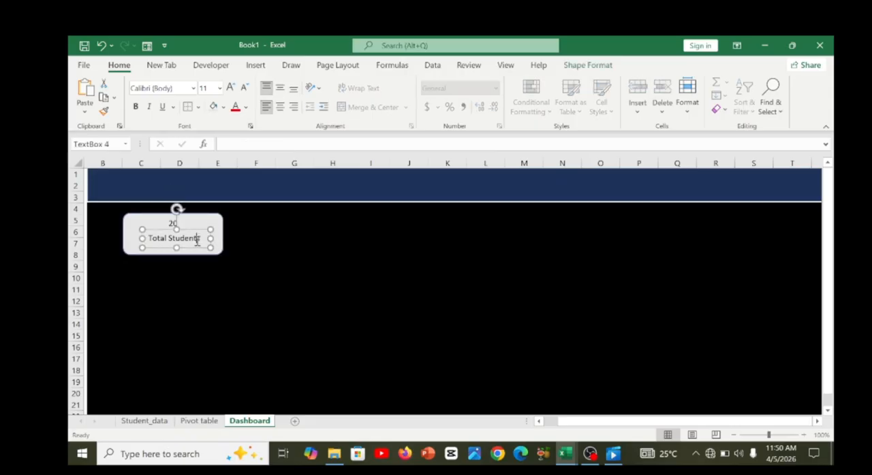
{"action": "left_click", "coordinate": [203, 253]}
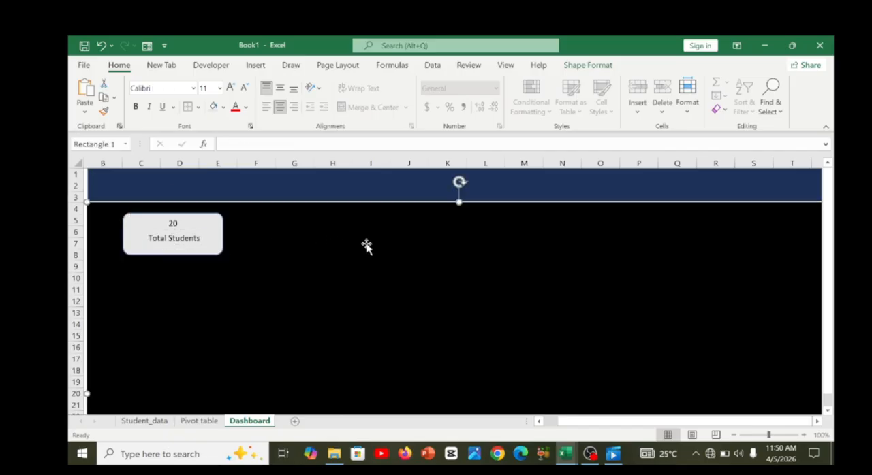
{"action": "key", "text": "ctrl+c"}
{"action": "key", "text": "ctrl+v"}
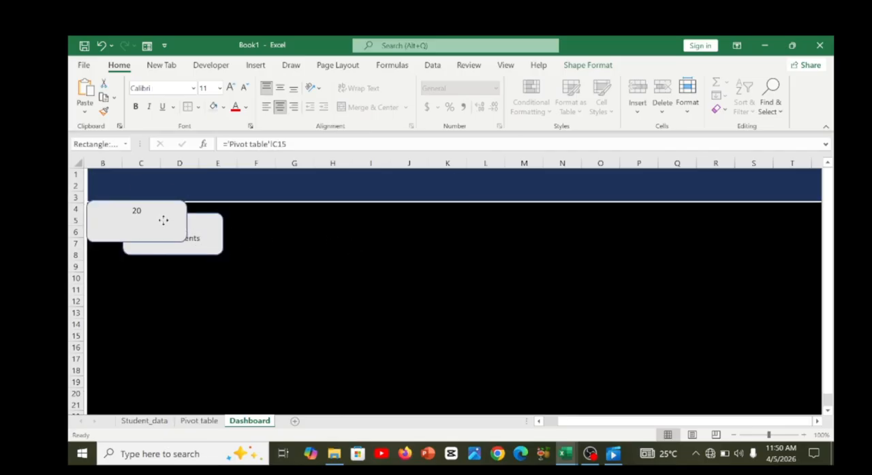
{"action": "left_click_drag", "start_coordinate": [162, 220], "coordinate": [467, 232]}
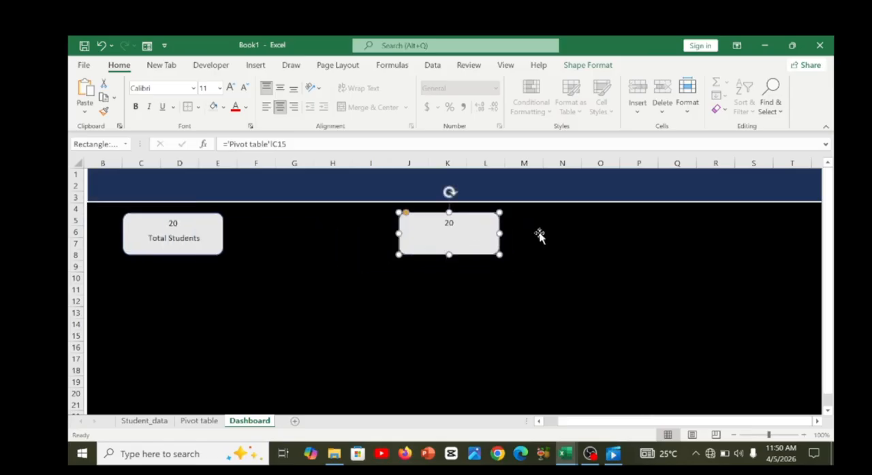
Paste a third value card over columns P to S and adjust the middle card's height to line up with the others.
{"action": "left_click", "coordinate": [588, 244]}
{"action": "key", "text": "ctrl+v"}
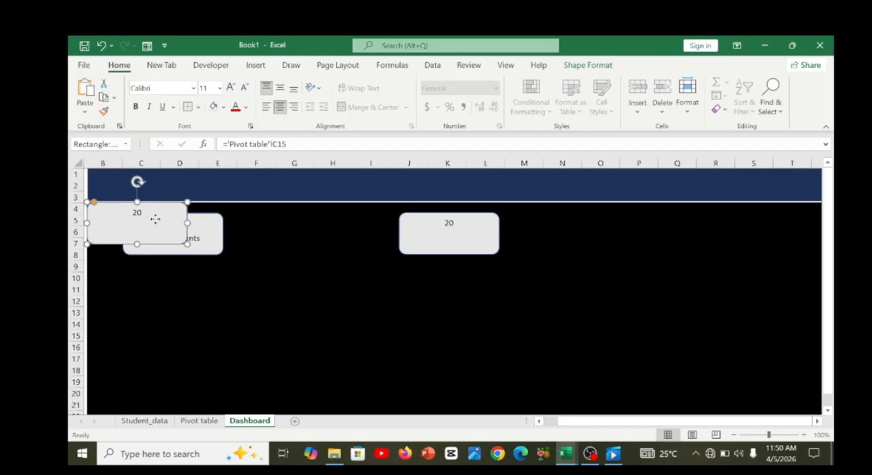
{"action": "left_click_drag", "start_coordinate": [154, 218], "coordinate": [716, 231]}
{"action": "left_click_drag", "start_coordinate": [479, 250], "coordinate": [480, 254]}
{"action": "left_click_drag", "start_coordinate": [667, 247], "coordinate": [662, 246]}
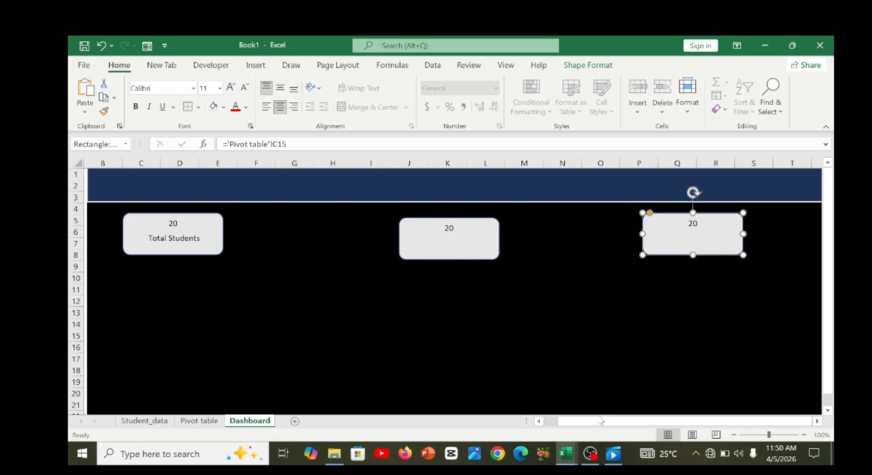
{"action": "left_click", "coordinate": [460, 238]}
{"action": "left_click_drag", "start_coordinate": [459, 238], "coordinate": [459, 236]}
Clear the middle card's value and relink its text to the average GPA with ='Pivot table'!C16.
{"action": "left_click", "coordinate": [457, 226]}
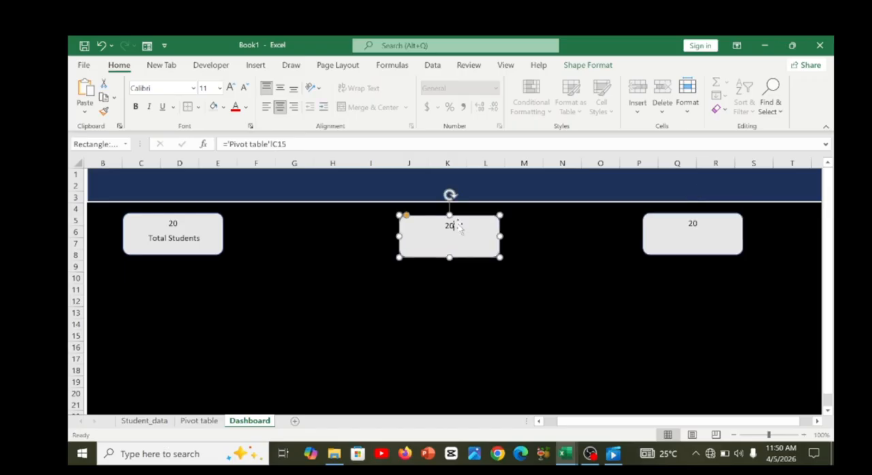
{"action": "key", "text": "BackSpace"}
{"action": "key", "text": "BackSpace"}
{"action": "left_click", "coordinate": [339, 147]}
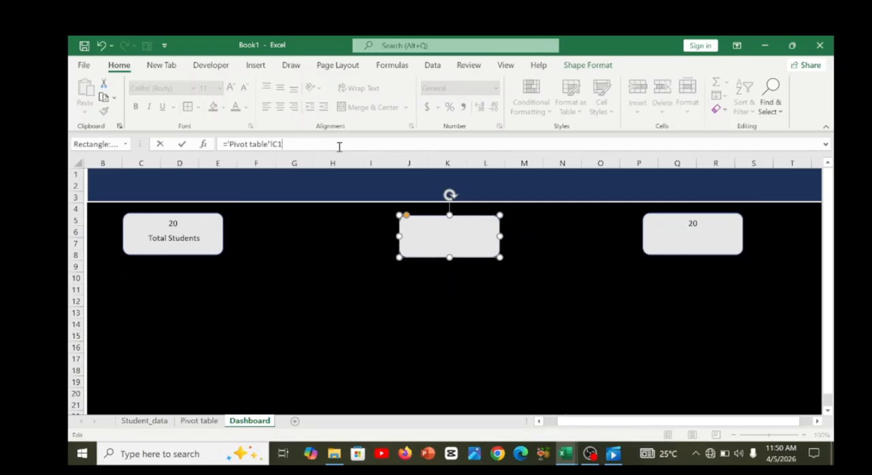
{"action": "key", "text": "BackSpace"}
{"action": "key", "text": "BackSpace"}
{"action": "key", "text": "BackSpace"}
{"action": "key", "text": "BackSpace"}
{"action": "key", "text": "BackSpace"}
{"action": "key", "text": "BackSpace"}
{"action": "key", "text": "BackSpace"}
{"action": "key", "text": "BackSpace"}
{"action": "key", "text": "BackSpace"}
{"action": "key", "text": "BackSpace"}
{"action": "key", "text": "BackSpace"}
{"action": "key", "text": "BackSpace"}
{"action": "key", "text": "BackSpace"}
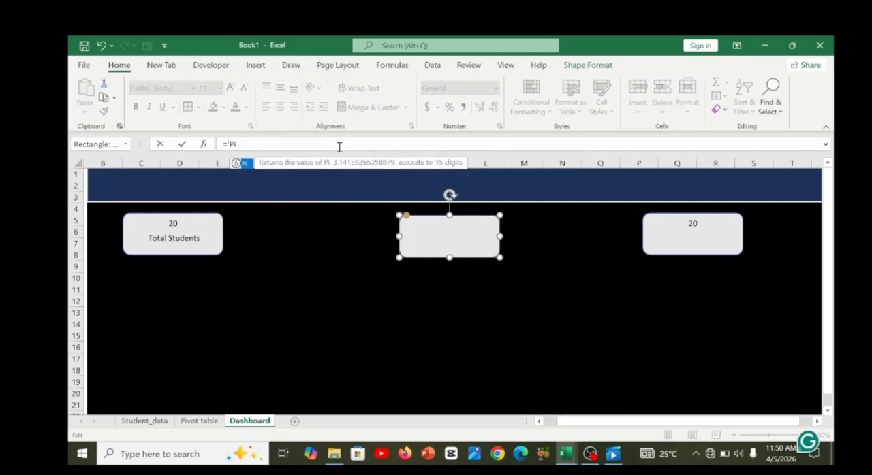
{"action": "key", "text": "BackSpace"}
{"action": "key", "text": "BackSpace"}
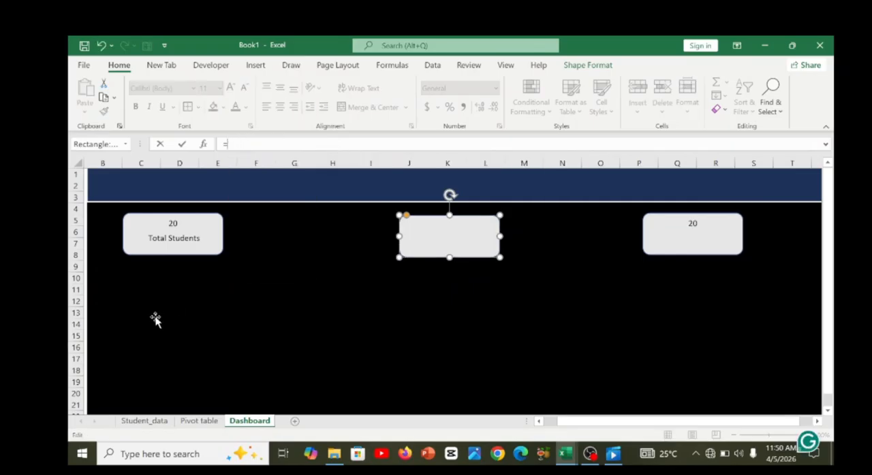
{"action": "left_click", "coordinate": [197, 422]}
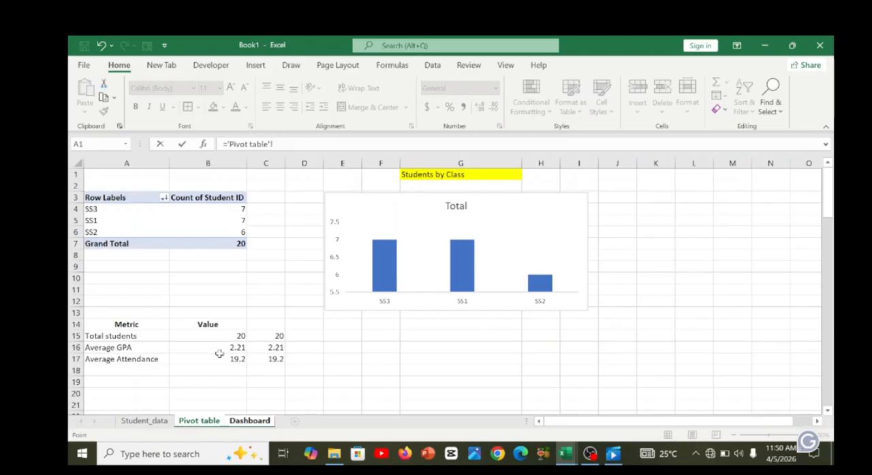
{"action": "left_click", "coordinate": [277, 348]}
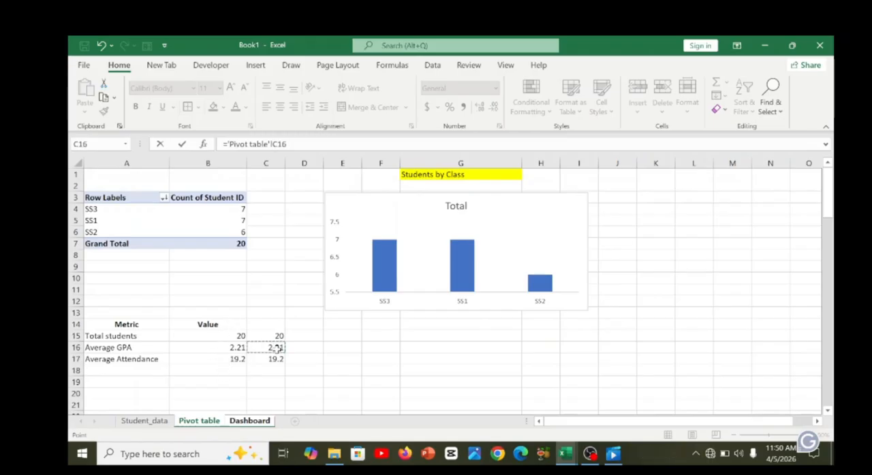
{"action": "key", "text": "Return"}
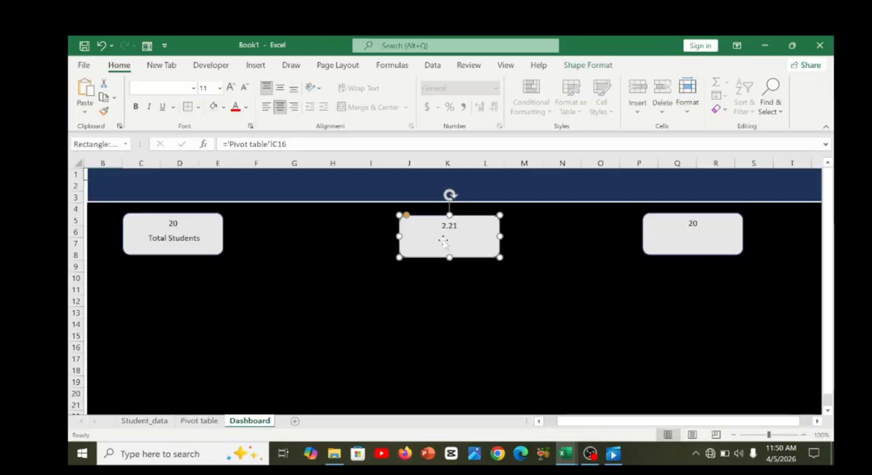
Copy the "Total Students" text box into the middle card and centre it under the value.
{"action": "left_click", "coordinate": [194, 240]}
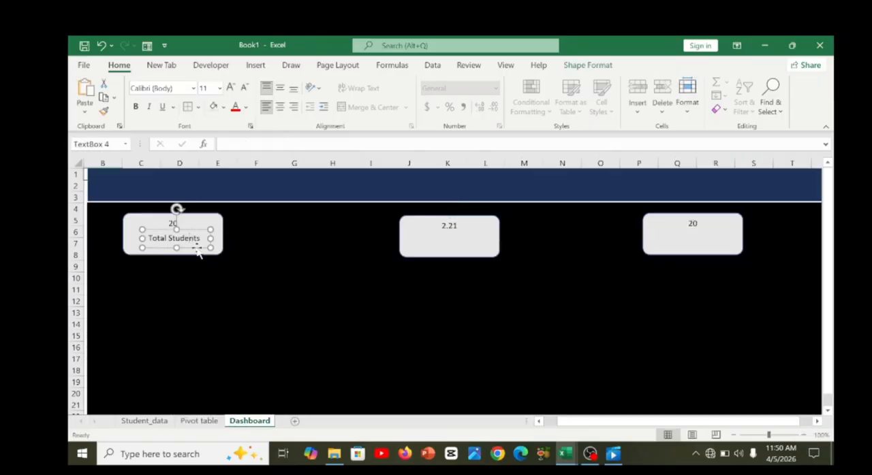
{"action": "left_click", "coordinate": [423, 245]}
{"action": "key", "text": "ctrl+v"}
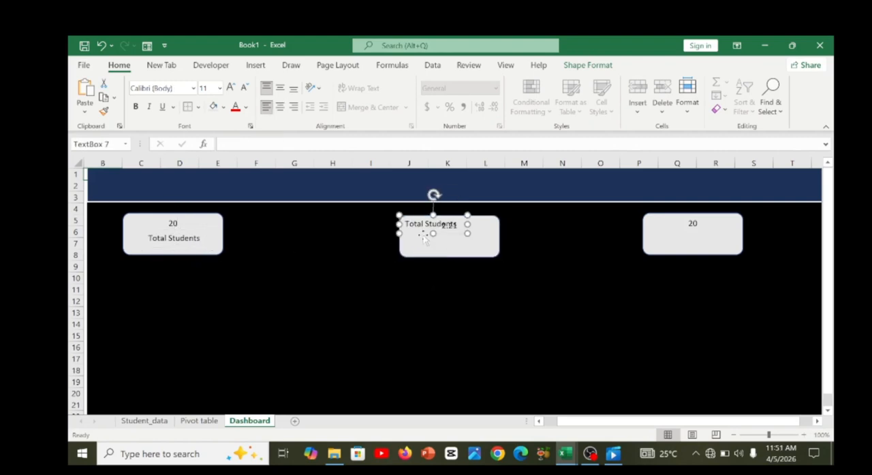
{"action": "left_click_drag", "start_coordinate": [425, 235], "coordinate": [438, 250]}
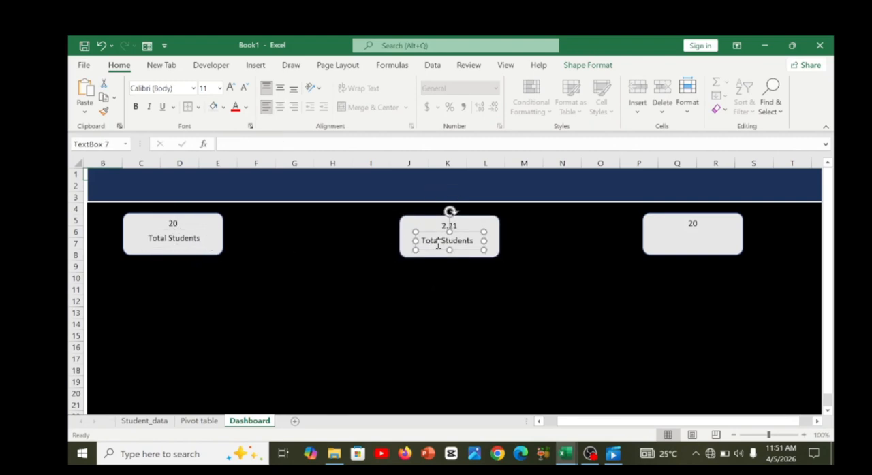
Check the metric name on the Pivot table sheet and change the middle card's label to "Average GPA".
{"action": "double_click", "coordinate": [438, 242]}
{"action": "left_click", "coordinate": [207, 421]}
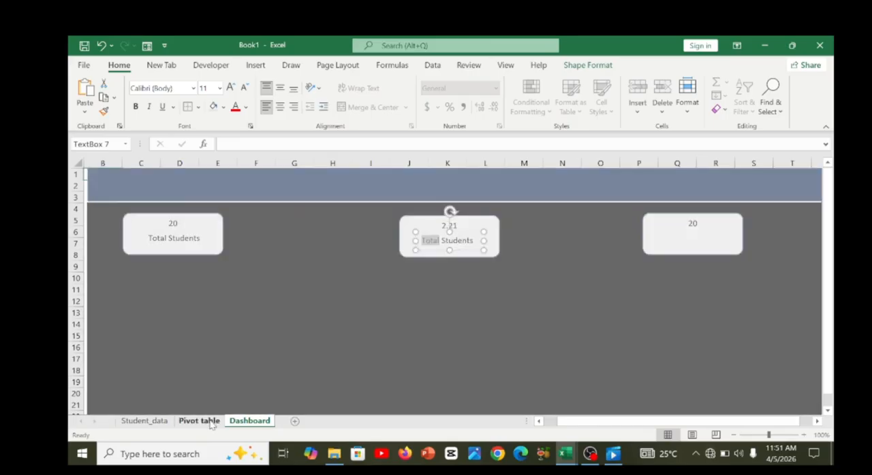
{"action": "left_click", "coordinate": [249, 421]}
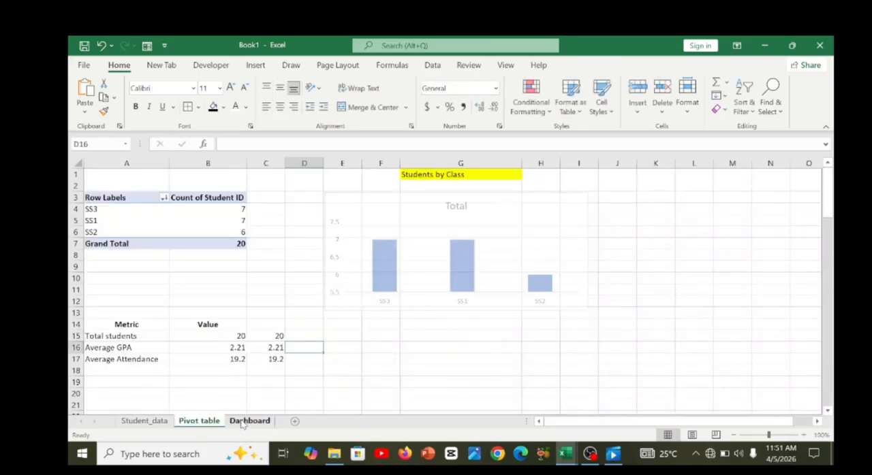
{"action": "left_click", "coordinate": [461, 239]}
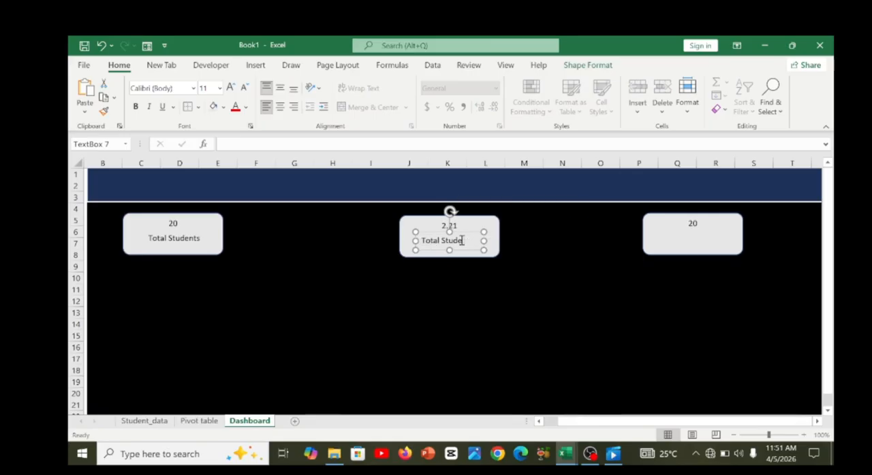
{"action": "key", "text": "BackSpace"}
{"action": "key", "text": "BackSpace"}
{"action": "key", "text": "BackSpace"}
{"action": "key", "text": "BackSpace"}
{"action": "key", "text": "BackSpace"}
{"action": "key", "text": "BackSpace"}
{"action": "key", "text": "BackSpace"}
{"action": "key", "text": "BackSpace"}
{"action": "key", "text": "BackSpace"}
{"action": "key", "text": "BackSpace"}
{"action": "key", "text": "BackSpace"}
{"action": "type", "text": "erage GPA"}
Relink the third card's value, over columns P to S, to the average attendance with ='Pivot table'!C17.
{"action": "left_click", "coordinate": [525, 235]}
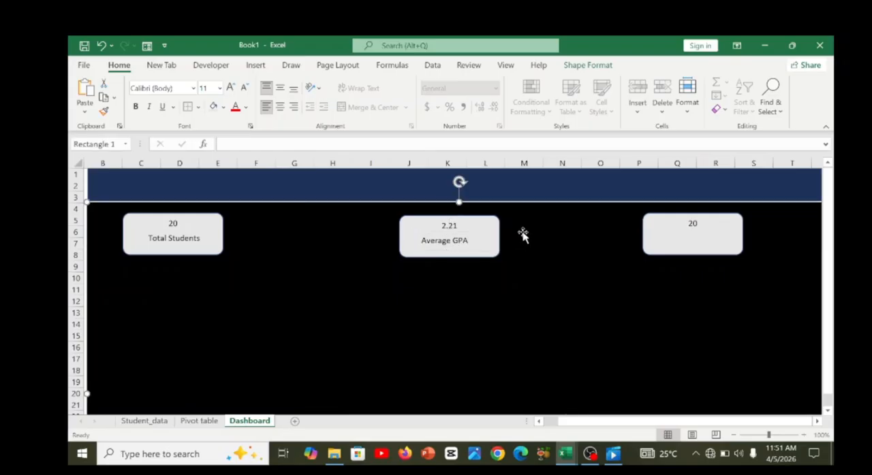
{"action": "left_click", "coordinate": [693, 221]}
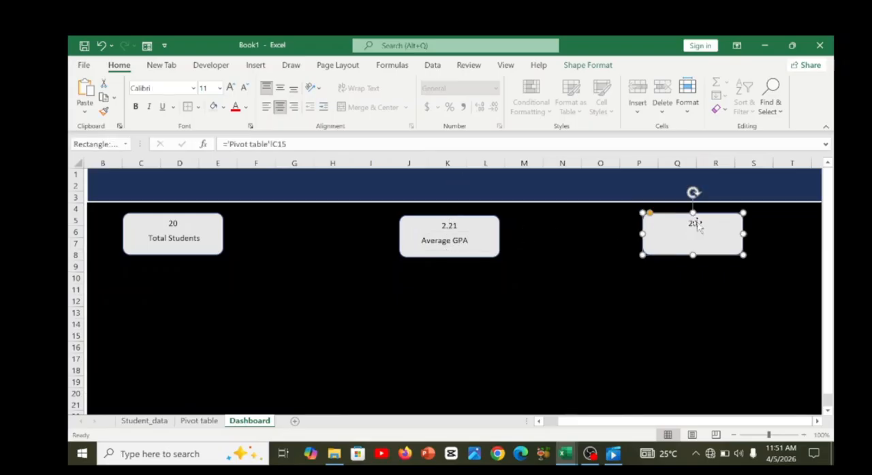
{"action": "left_click", "coordinate": [696, 225]}
{"action": "left_click_drag", "start_coordinate": [286, 145], "coordinate": [247, 146]}
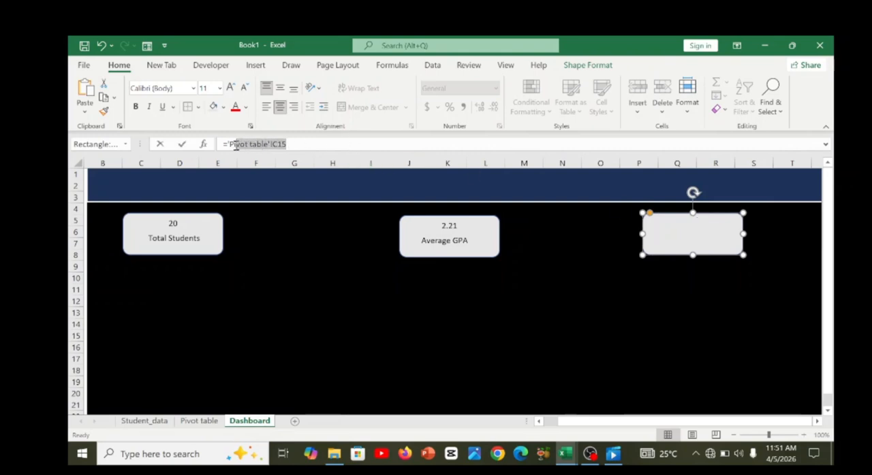
{"action": "key", "text": "BackSpace"}
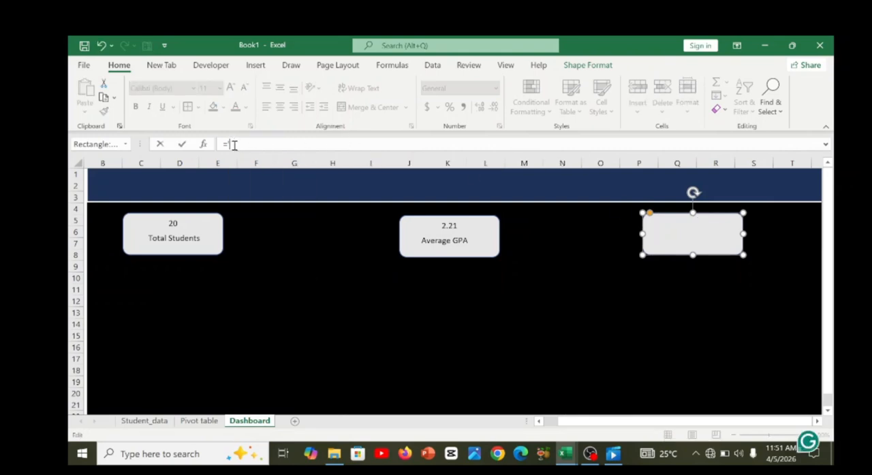
{"action": "left_click", "coordinate": [198, 422]}
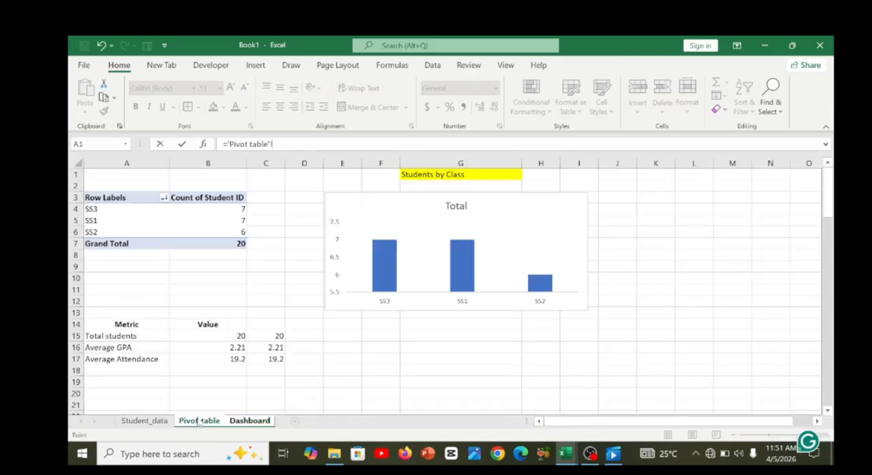
{"action": "left_click", "coordinate": [274, 361]}
{"action": "key", "text": "Return"}
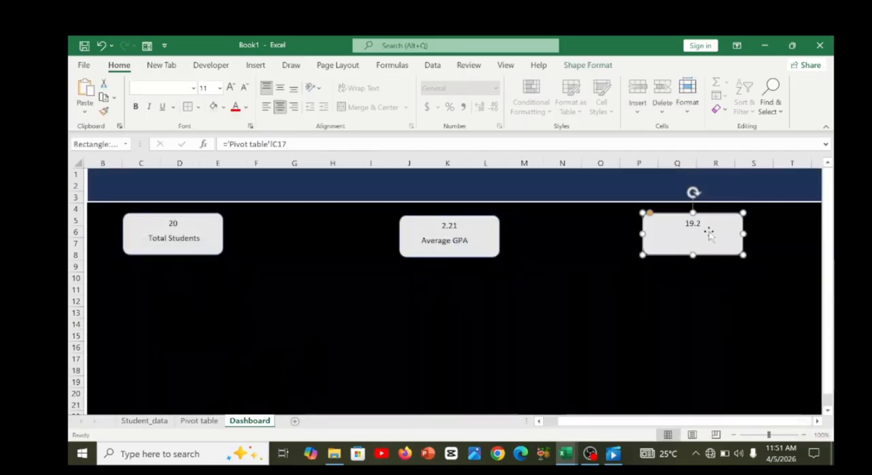
Copy the "Average GPA" text box into the third card and place it under the value.
{"action": "left_click", "coordinate": [452, 242]}
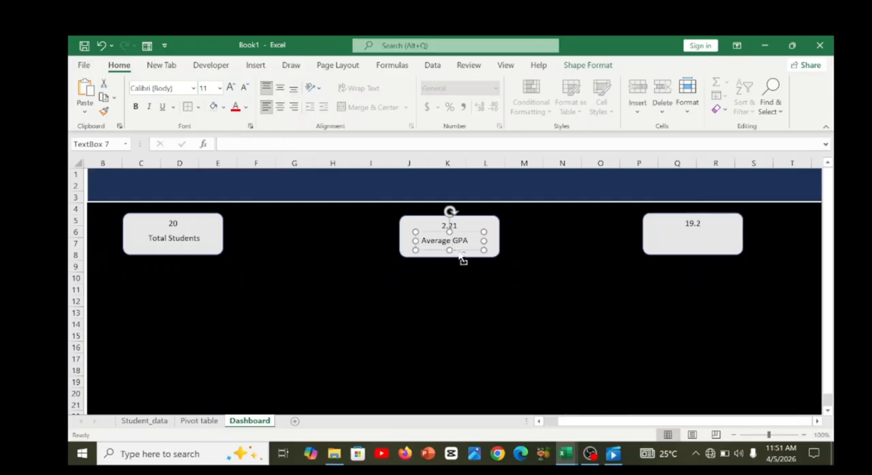
{"action": "left_click", "coordinate": [665, 237]}
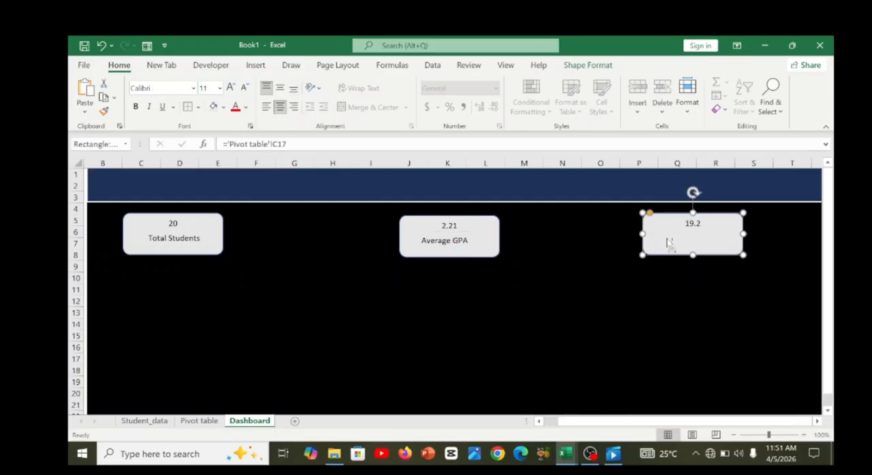
{"action": "key", "text": "ctrl+v"}
{"action": "left_click_drag", "start_coordinate": [660, 231], "coordinate": [685, 251]}
Check the metric name on the Pivot table sheet and change the third card's label to "Average Attendance %".
{"action": "double_click", "coordinate": [681, 240]}
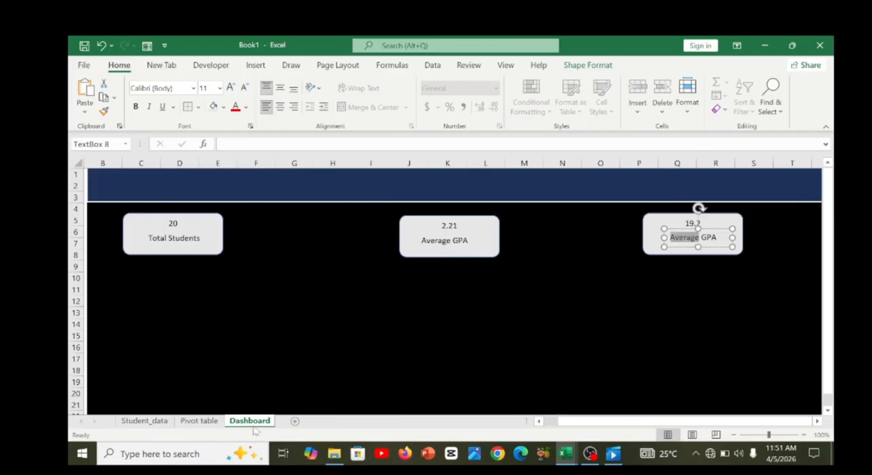
{"action": "left_click", "coordinate": [198, 422]}
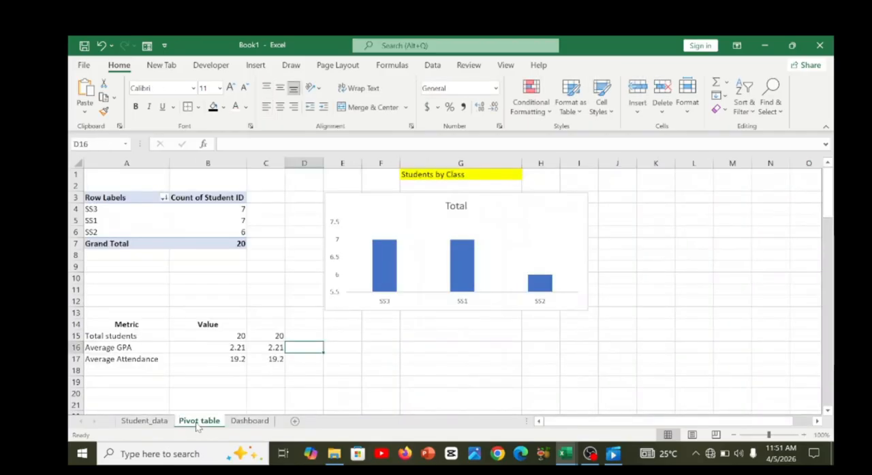
{"action": "left_click", "coordinate": [249, 421]}
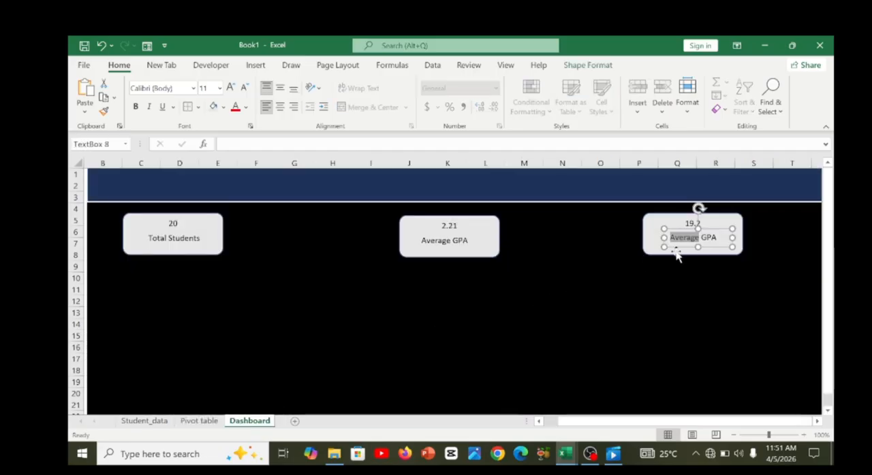
{"action": "left_click", "coordinate": [693, 238]}
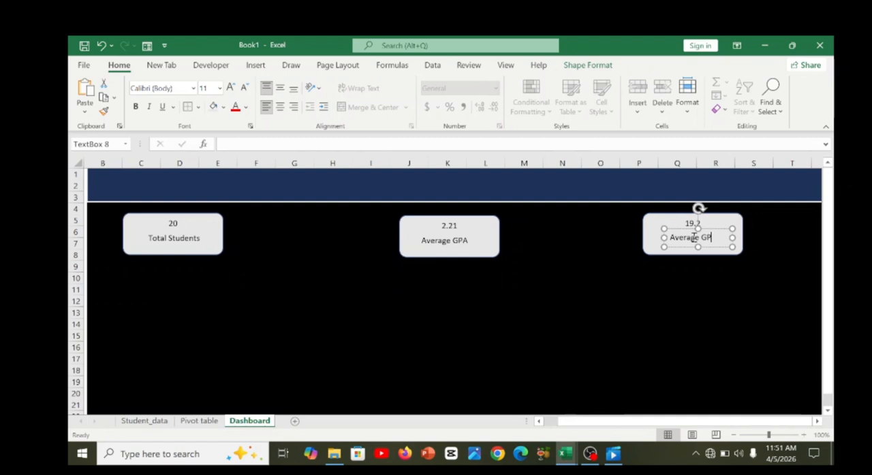
{"action": "type", "text": "Attendance"}
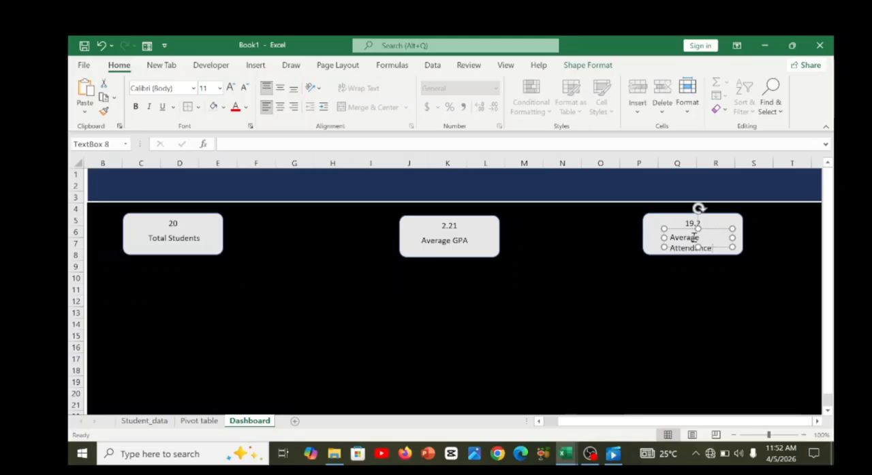
{"action": "type", "text": " %"}
{"action": "left_click", "coordinate": [735, 267]}
Widen the "Average Attendance %" text box on both sides to nearly the card's width so the label fits on one line.
{"action": "left_click", "coordinate": [673, 239]}
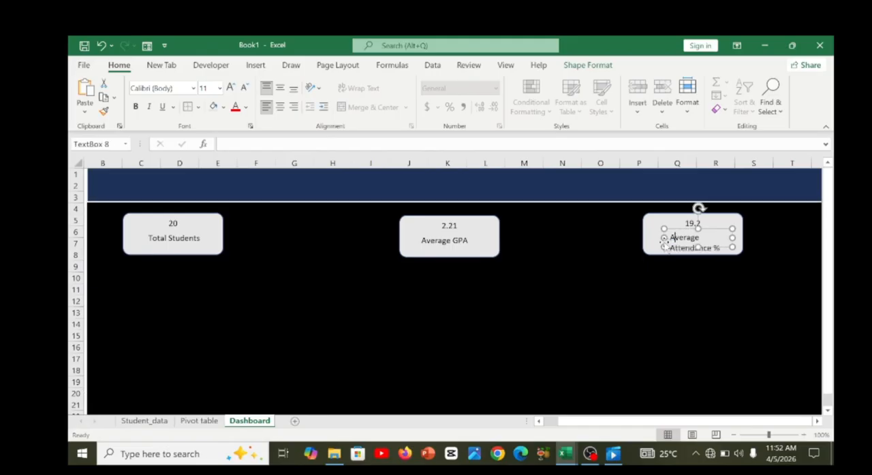
{"action": "left_click_drag", "start_coordinate": [664, 238], "coordinate": [654, 241]}
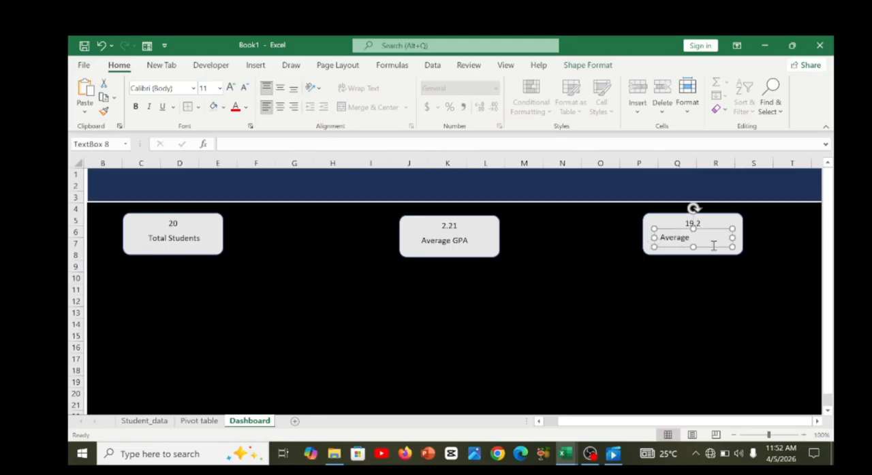
{"action": "left_click_drag", "start_coordinate": [732, 240], "coordinate": [742, 239]}
{"action": "left_click_drag", "start_coordinate": [654, 238], "coordinate": [649, 237]}
{"action": "type", "text": "%"}
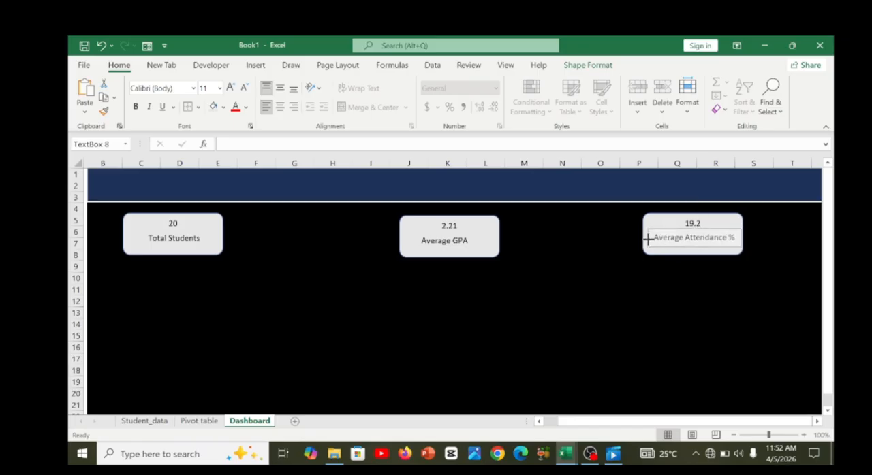
{"action": "key", "text": "Escape"}
{"action": "left_click", "coordinate": [679, 306]}
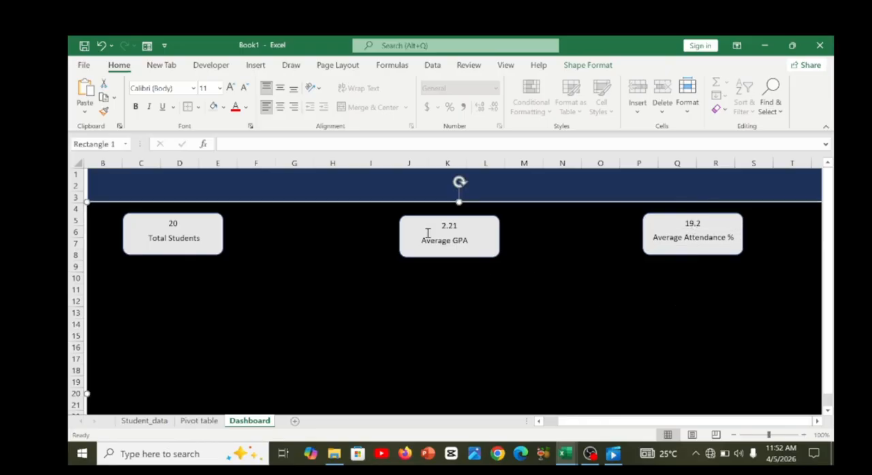
Switch to the Student_SIS_Project.xlsx workbook and examine its finished dashboard's title and KPI cards as a reference.
{"action": "mouse_move", "coordinate": [560, 460]}
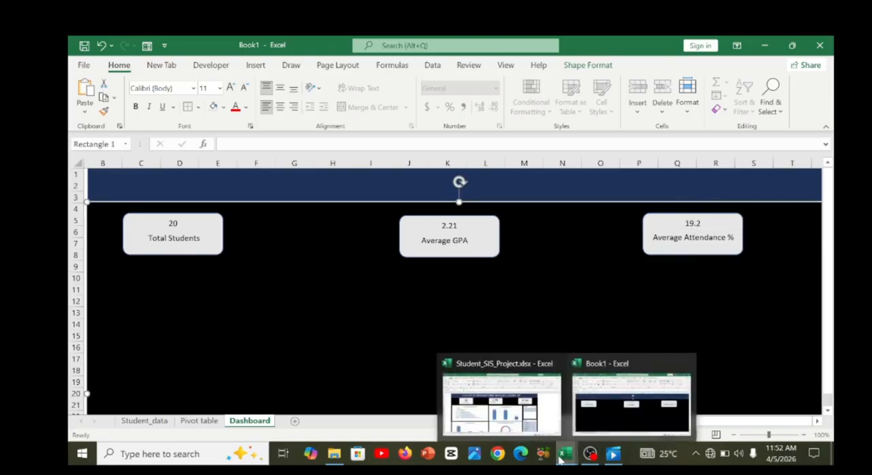
{"action": "left_click", "coordinate": [502, 402]}
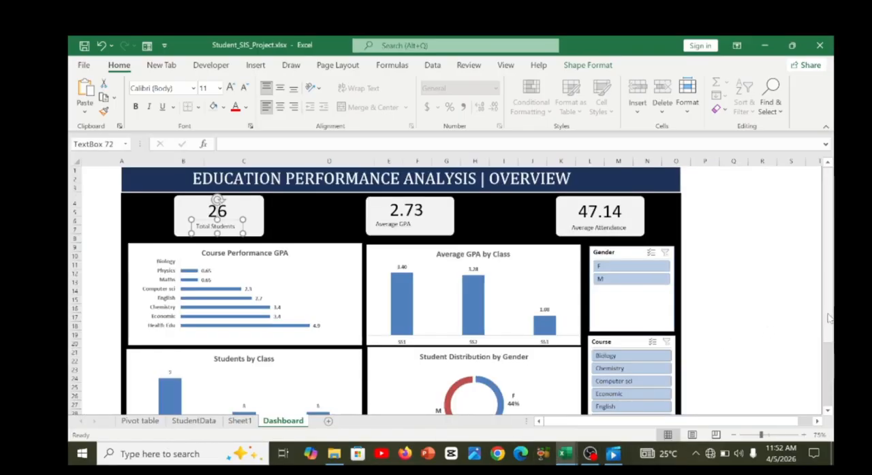
{"action": "mouse_move", "coordinate": [829, 318]}
{"action": "left_mouse_down"}
{"action": "mouse_move", "coordinate": [829, 326]}
{"action": "mouse_move", "coordinate": [829, 317]}
{"action": "left_mouse_up"}
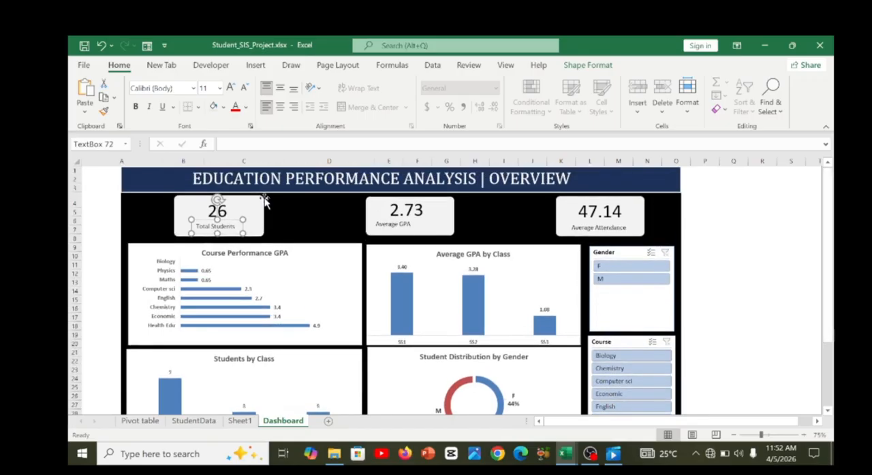
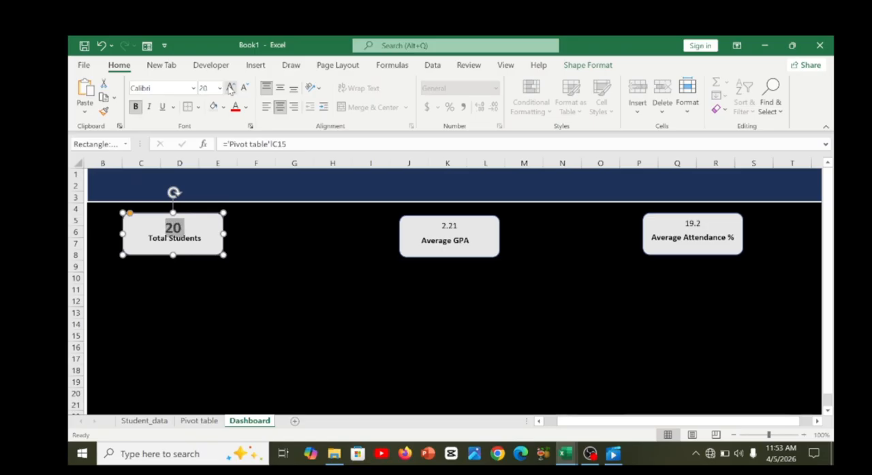
{"action": "left_click", "coordinate": [231, 88]}
Enlarge the Total Students card's value to 24 pt and move its label down so it sits below the number.
{"action": "left_click", "coordinate": [198, 237]}
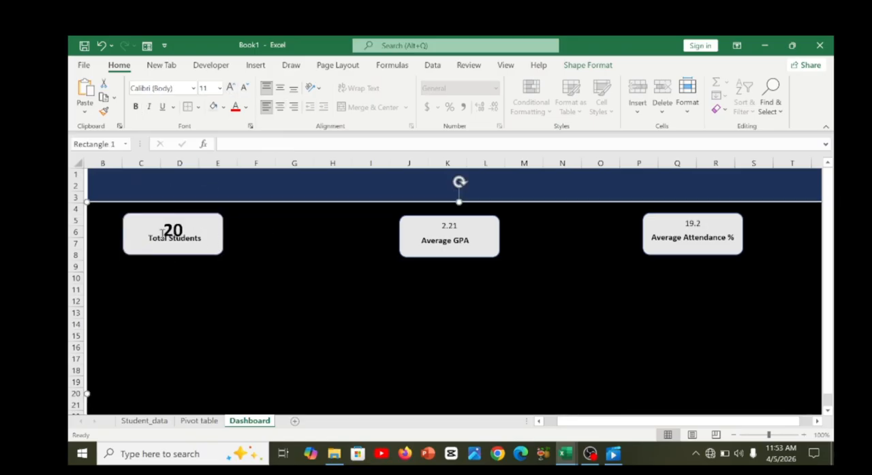
{"action": "left_click", "coordinate": [189, 231]}
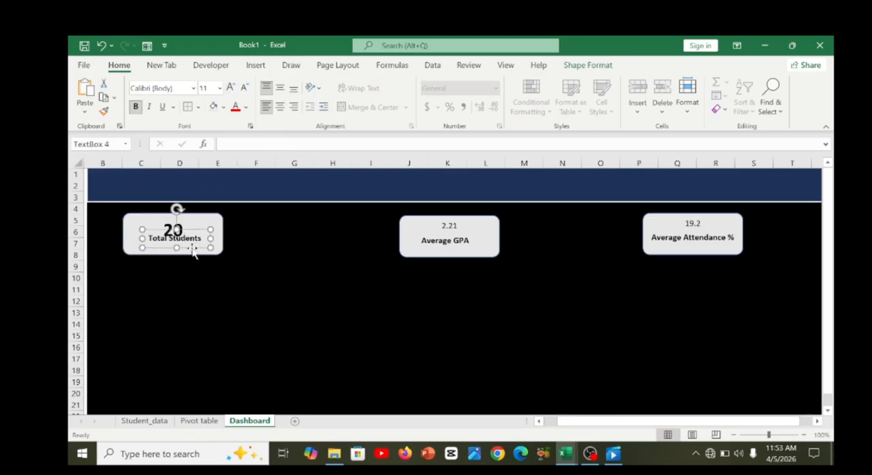
{"action": "left_click_drag", "start_coordinate": [190, 250], "coordinate": [191, 255]}
Make the Average GPA card's value bold and enlarge it to 18 pt.
{"action": "left_click", "coordinate": [454, 237]}
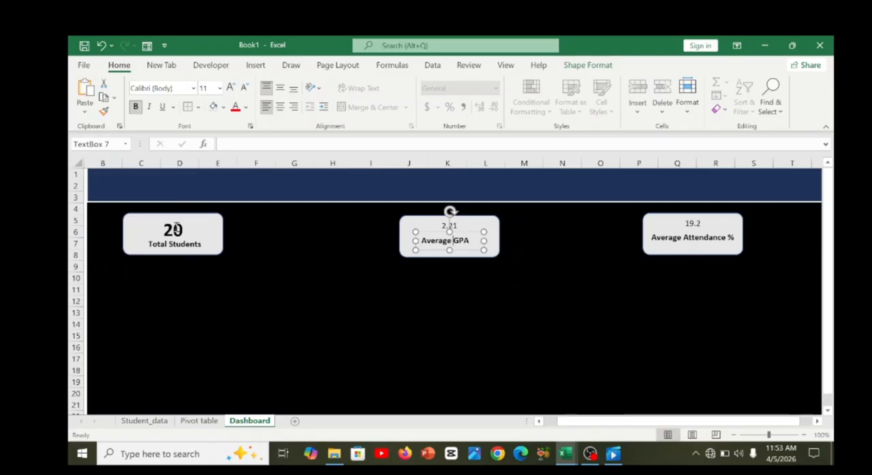
{"action": "left_click", "coordinate": [449, 230]}
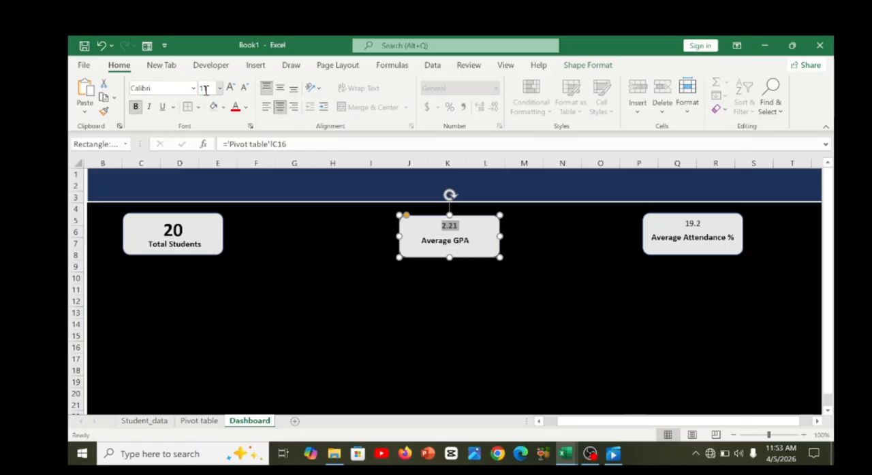
{"action": "left_click", "coordinate": [231, 92]}
{"action": "left_click", "coordinate": [232, 91]}
{"action": "left_click", "coordinate": [231, 91]}
{"action": "left_click", "coordinate": [231, 91]}
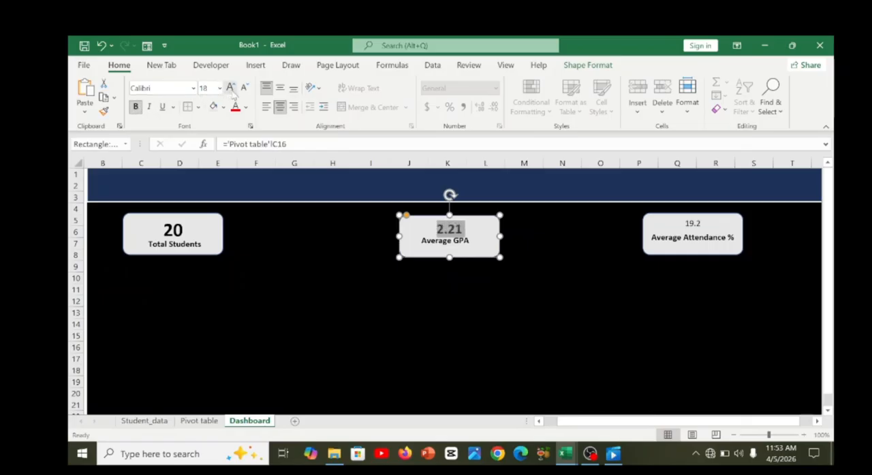
{"action": "left_click", "coordinate": [566, 272]}
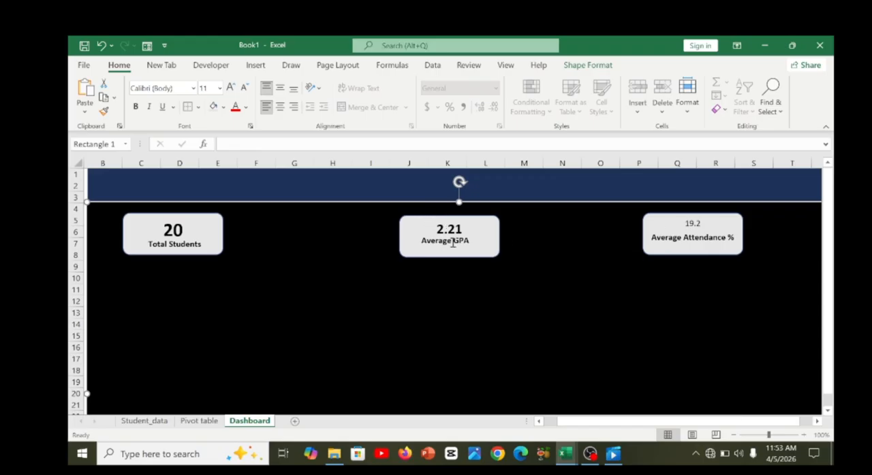
Compare the font sizes of the Average GPA and Total Students values.
{"action": "left_click", "coordinate": [448, 229]}
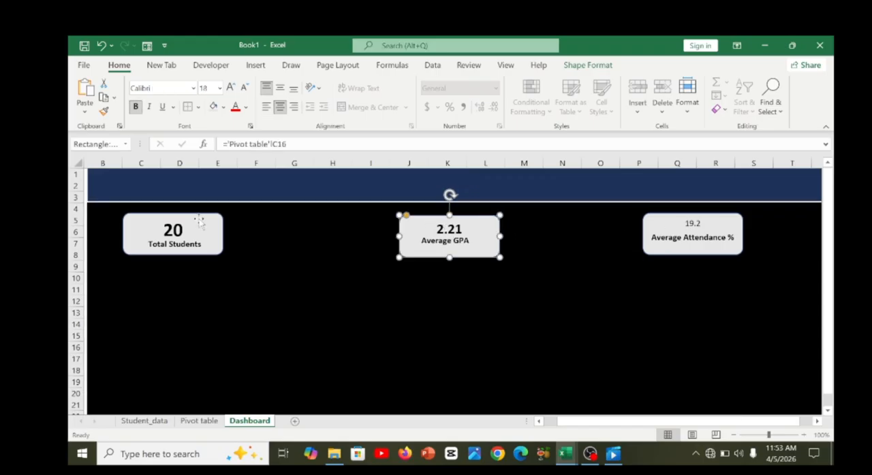
{"action": "left_click", "coordinate": [170, 231]}
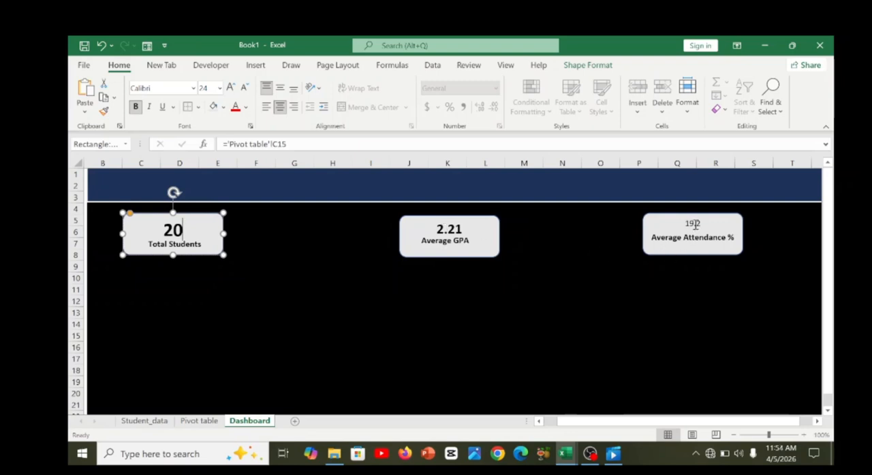
{"action": "key", "text": "shift+Home"}
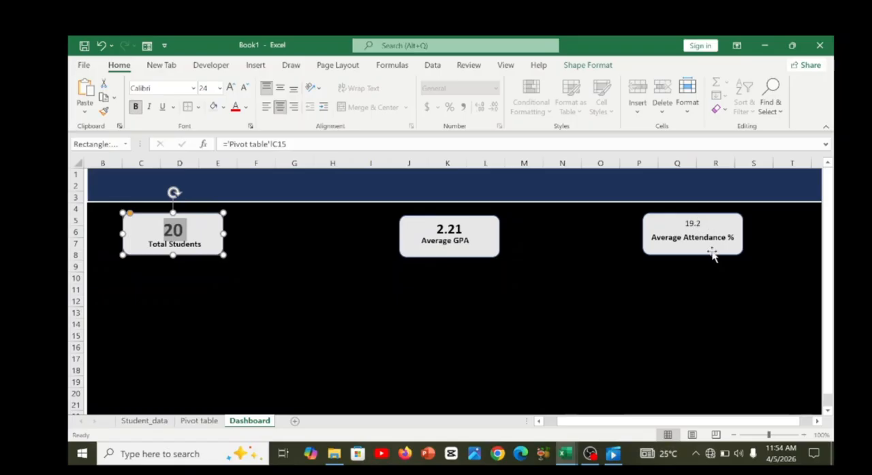
{"action": "left_click", "coordinate": [698, 271]}
Enlarge the Average Attendance % card's value to 24 pt and make it bold.
{"action": "left_click", "coordinate": [695, 225]}
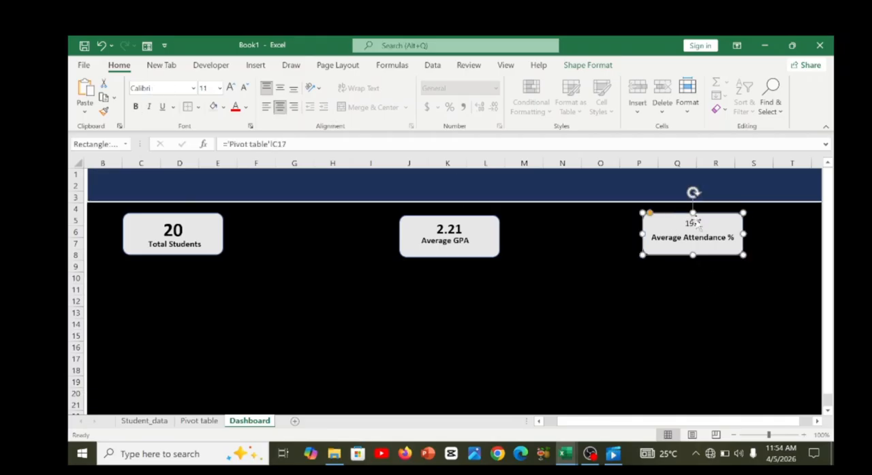
{"action": "double_click", "coordinate": [695, 224]}
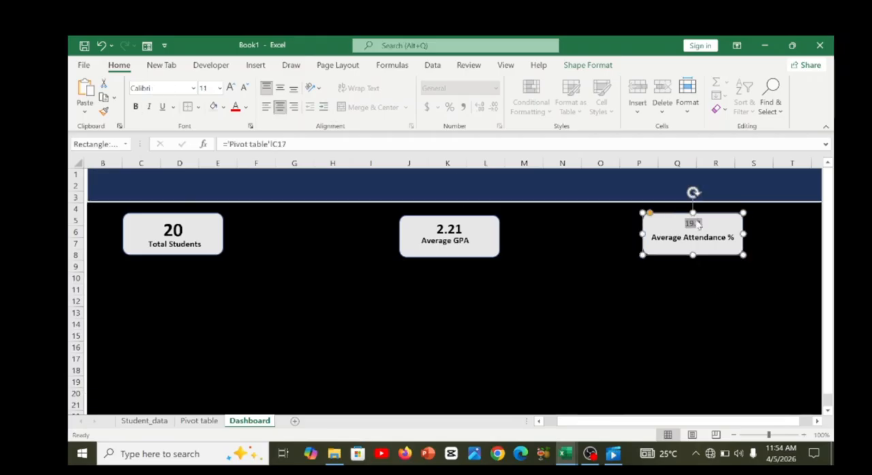
{"action": "left_click", "coordinate": [230, 89]}
{"action": "left_click", "coordinate": [230, 89]}
{"action": "left_click", "coordinate": [230, 88]}
{"action": "left_click", "coordinate": [230, 89]}
{"action": "left_click", "coordinate": [231, 89]}
{"action": "left_click", "coordinate": [230, 89]}
{"action": "left_click", "coordinate": [230, 89]}
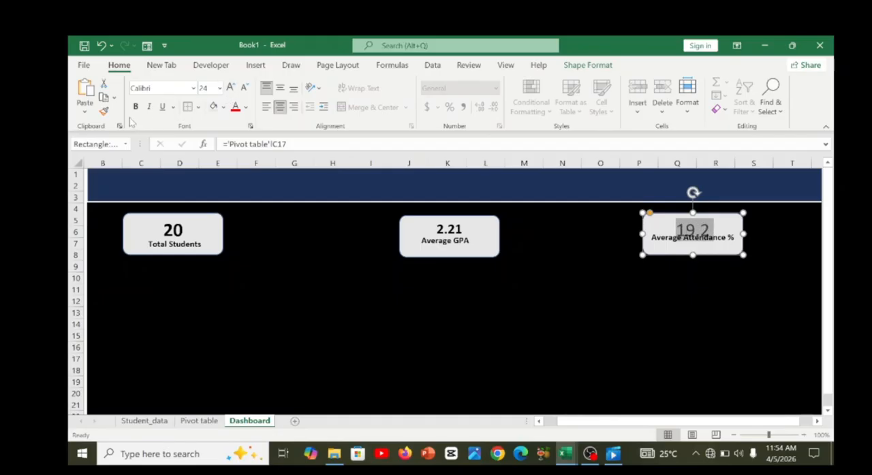
{"action": "left_click", "coordinate": [659, 262]}
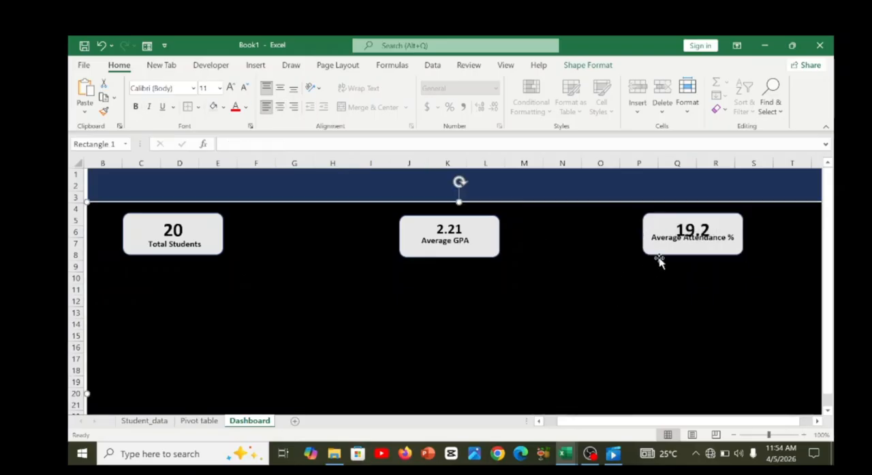
Move the Average Attendance % label down so it sits below the card's number.
{"action": "left_click", "coordinate": [661, 245]}
{"action": "left_click_drag", "start_coordinate": [664, 251], "coordinate": [667, 257]}
{"action": "left_click", "coordinate": [550, 300]}
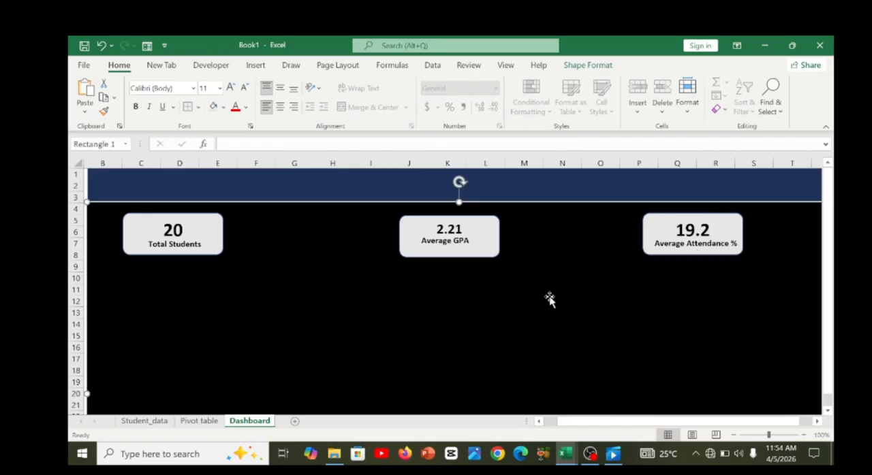
Move the Average GPA card up level with its neighbours and apply Align Middle to the Total Students and Average Attendance % cards.
{"action": "left_click_drag", "start_coordinate": [492, 230], "coordinate": [494, 226]}
{"action": "left_click", "coordinate": [211, 233], "text": "ctrl"}
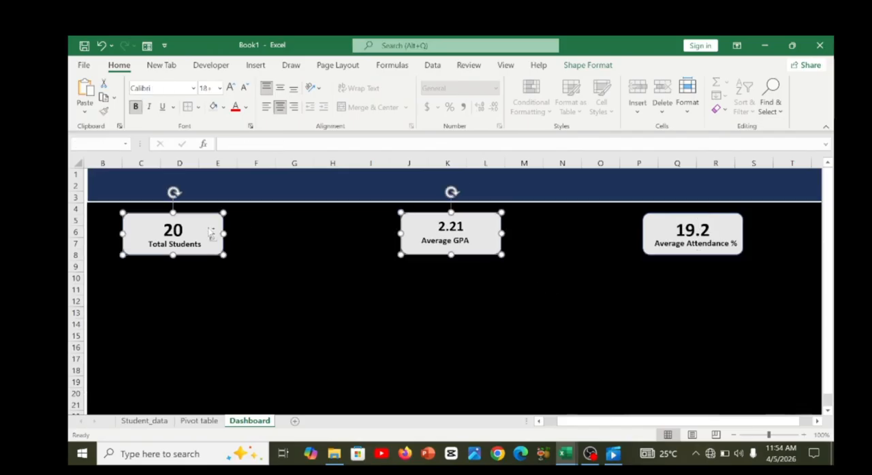
{"action": "left_click", "coordinate": [407, 232], "text": "ctrl"}
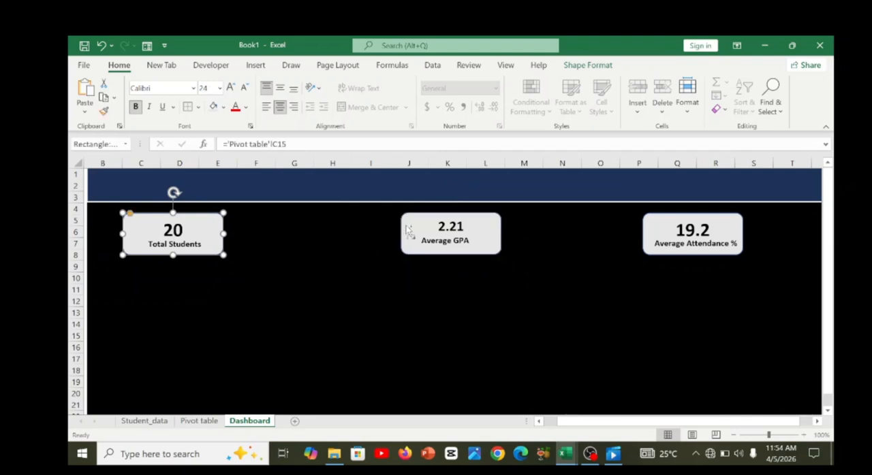
{"action": "left_click", "coordinate": [647, 221], "text": "ctrl"}
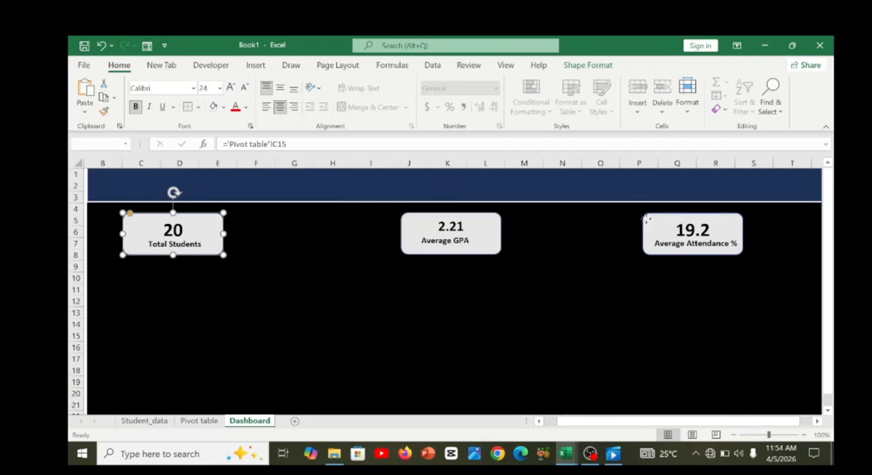
{"action": "left_click", "coordinate": [580, 67]}
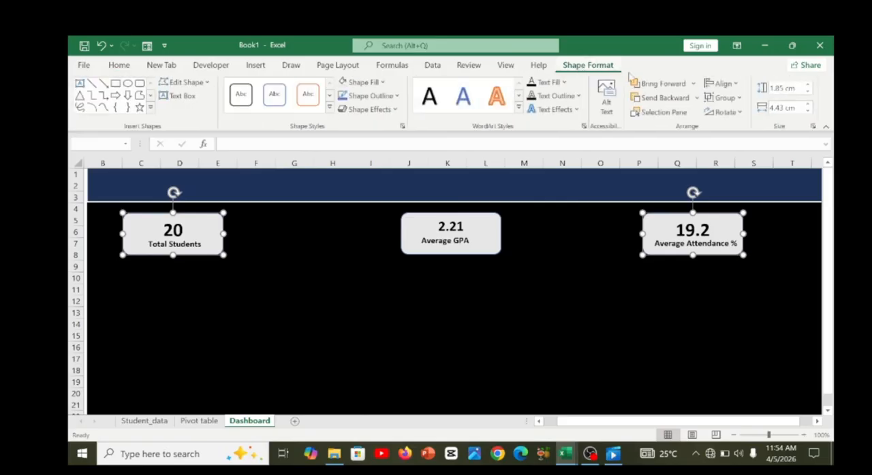
{"action": "left_click", "coordinate": [721, 83]}
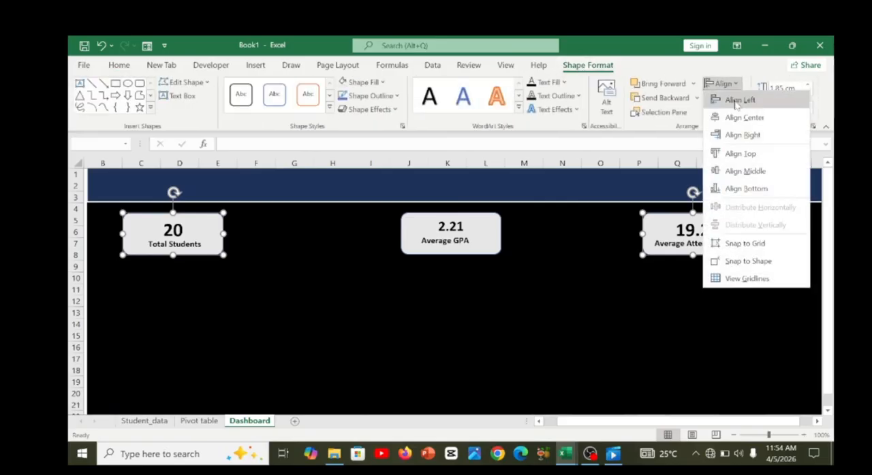
{"action": "left_click", "coordinate": [744, 171]}
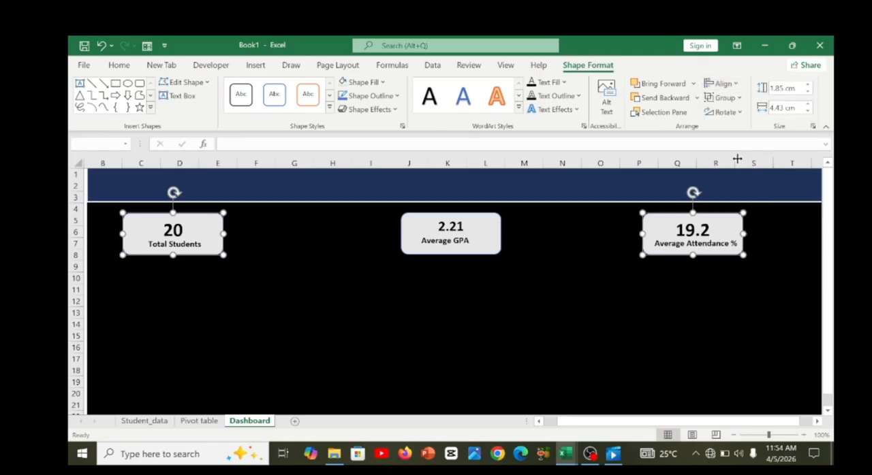
{"action": "left_click", "coordinate": [723, 83]}
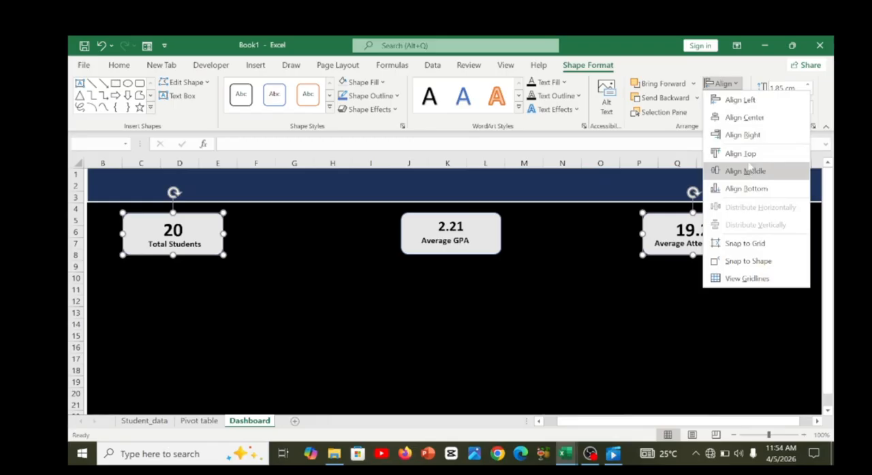
{"action": "left_click", "coordinate": [744, 117]}
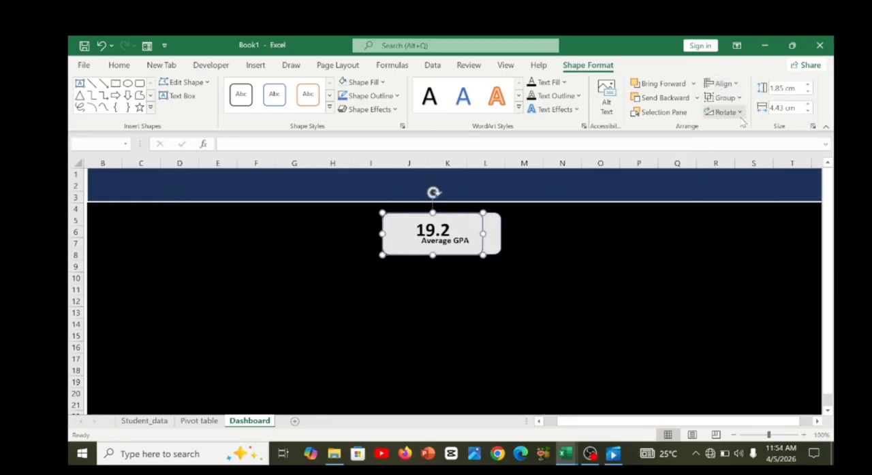
{"action": "key", "text": "ctrl+z"}
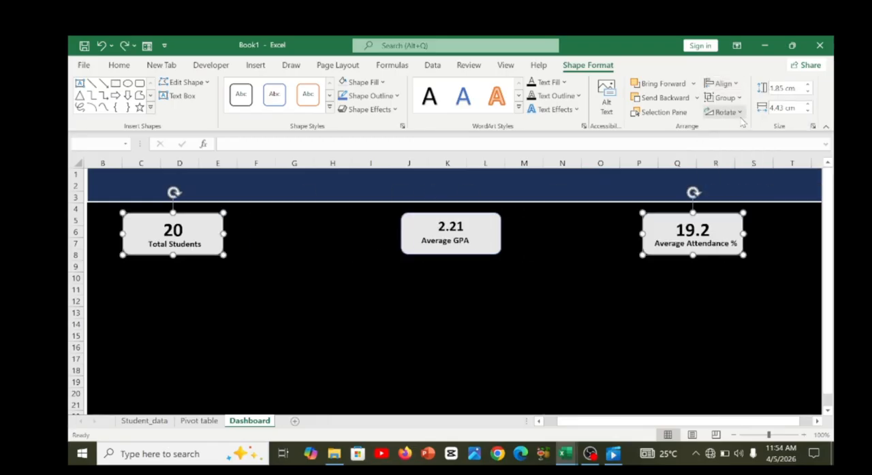
Apply Align Middle again to the Total Students and Average Attendance % cards.
{"action": "left_click", "coordinate": [733, 88]}
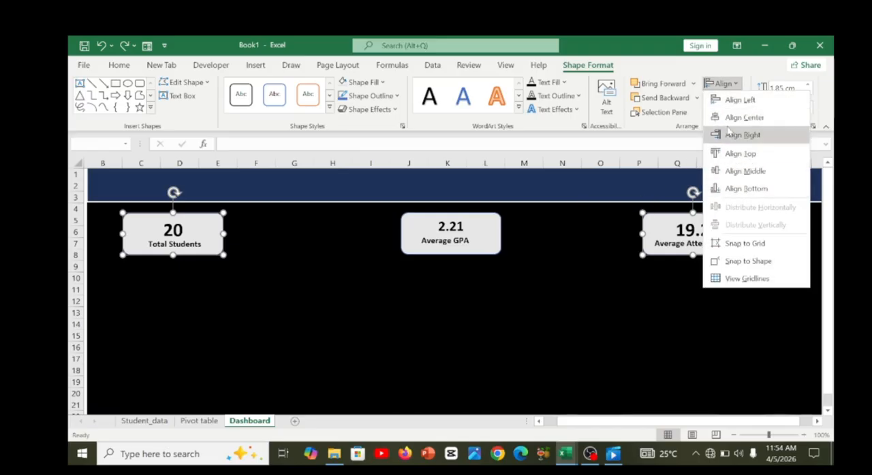
{"action": "left_click", "coordinate": [736, 171]}
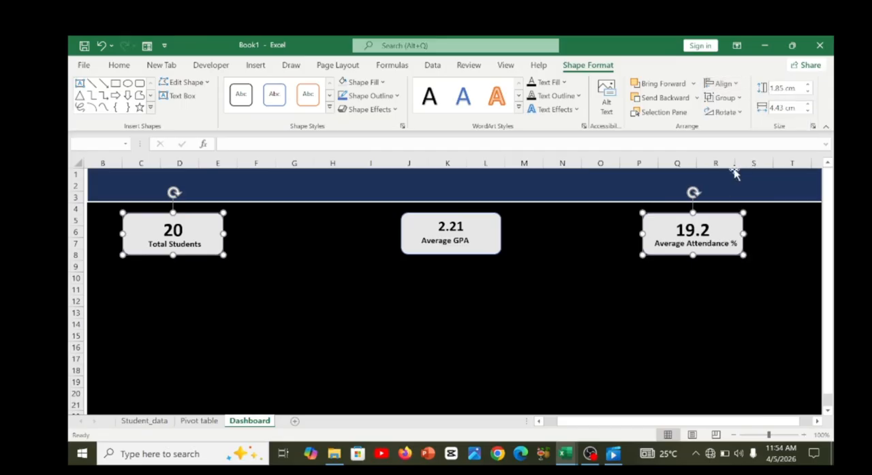
{"action": "left_click", "coordinate": [538, 252]}
Nudge the Average GPA card slightly and shift the black background rectangle up against the blue header band.
{"action": "left_click", "coordinate": [454, 255]}
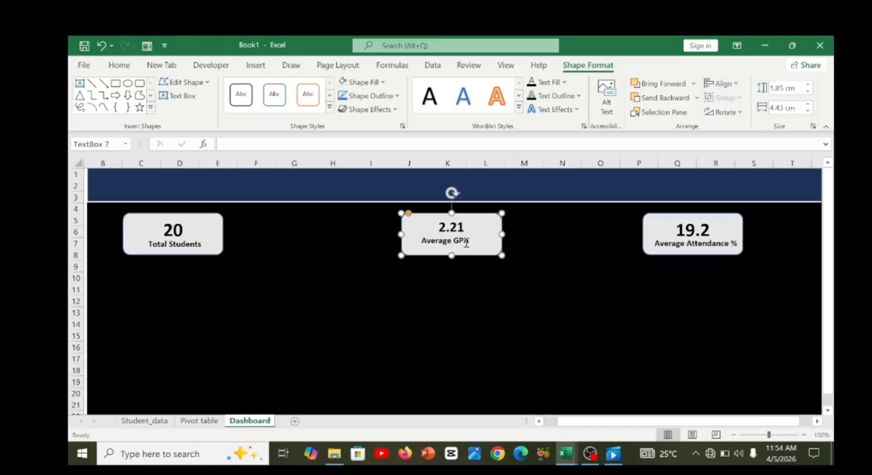
{"action": "double_click", "coordinate": [462, 241]}
{"action": "left_click", "coordinate": [480, 289]}
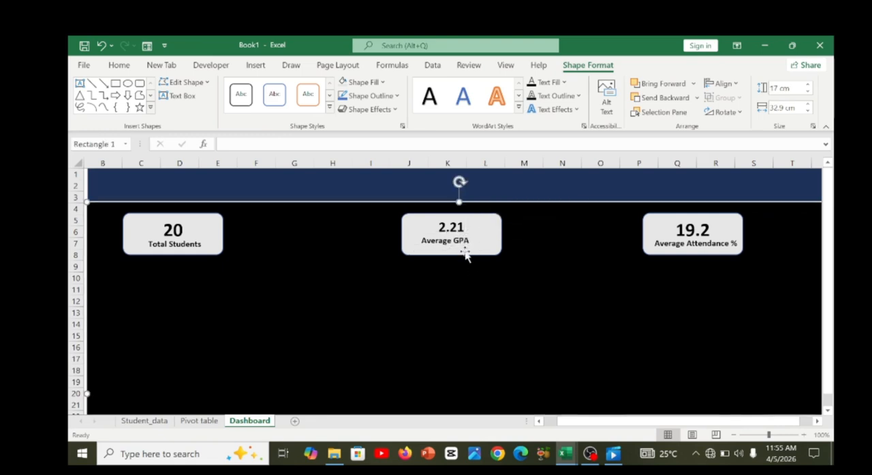
{"action": "left_click", "coordinate": [459, 240]}
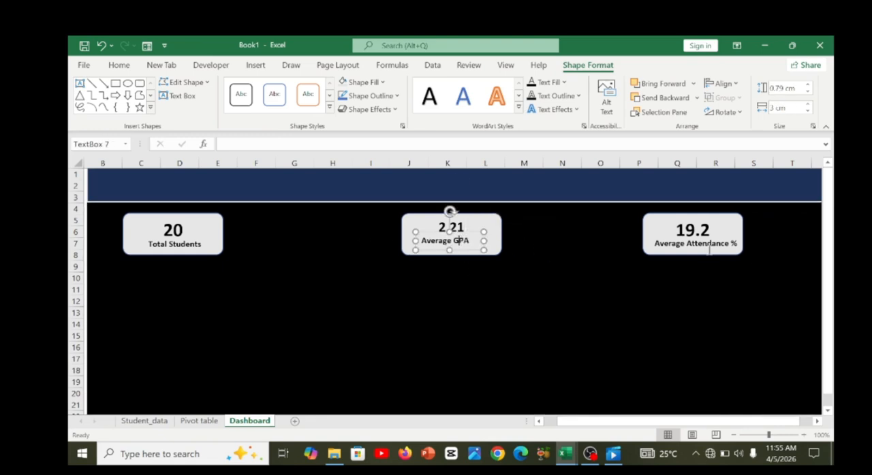
{"action": "left_click", "coordinate": [788, 276]}
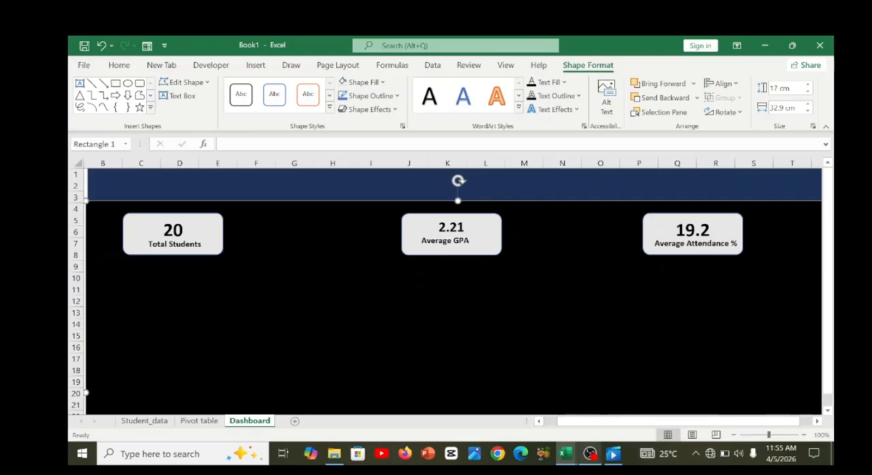
Switch to Student_SIS_Project.xlsx to examine its finished dashboard layout, and return to Book1.
{"action": "mouse_move", "coordinate": [565, 460]}
{"action": "left_click", "coordinate": [501, 403]}
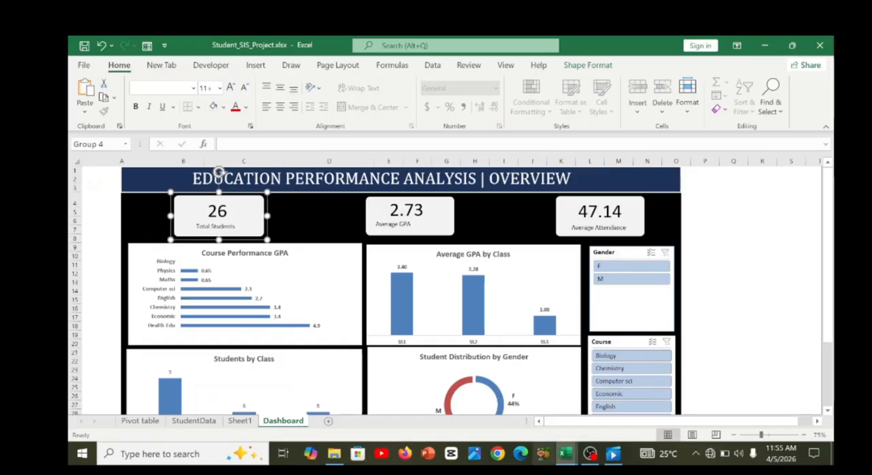
{"action": "mouse_move", "coordinate": [565, 454]}
{"action": "left_click", "coordinate": [626, 409]}
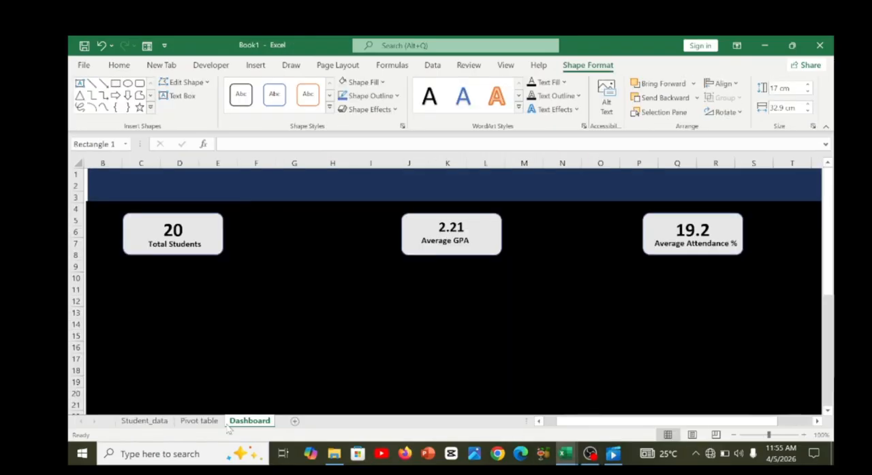
Copy the Courses Performance GPA bar chart from the Pivot table sheet and paste it into the Dashboard sheet.
{"action": "left_click", "coordinate": [196, 421]}
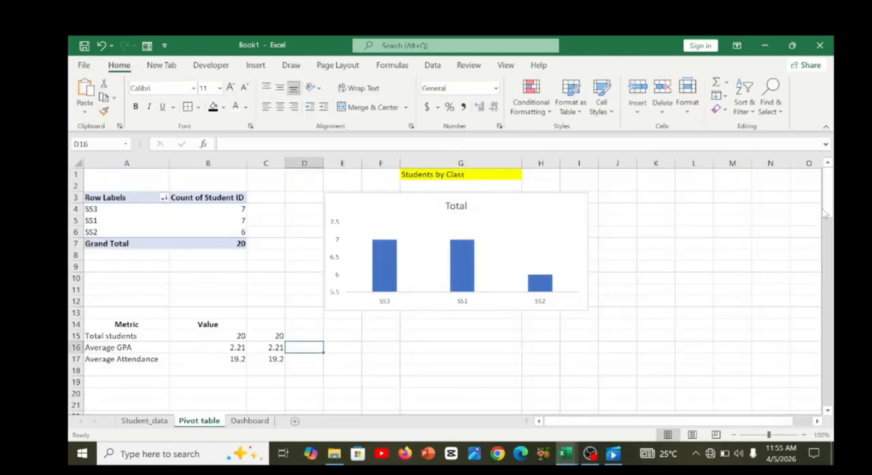
{"action": "scroll", "coordinate": [826, 242], "scroll_direction": "down", "scroll_amount": 6}
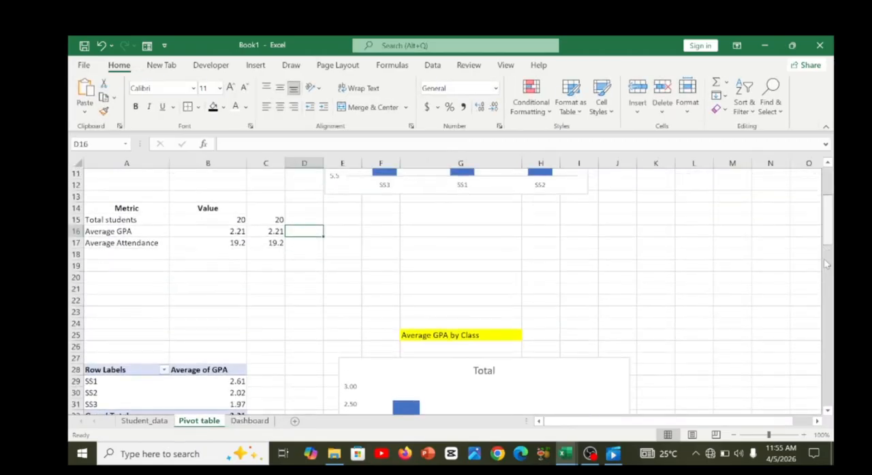
{"action": "scroll", "coordinate": [827, 239], "scroll_direction": "up", "scroll_amount": 2}
{"action": "left_click_drag", "start_coordinate": [827, 239], "coordinate": [826, 268]}
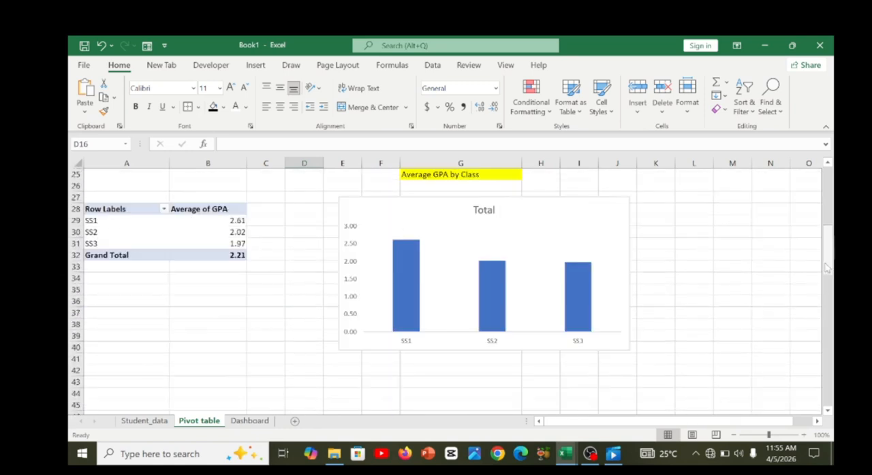
{"action": "scroll", "coordinate": [827, 263], "scroll_direction": "down", "scroll_amount": 9}
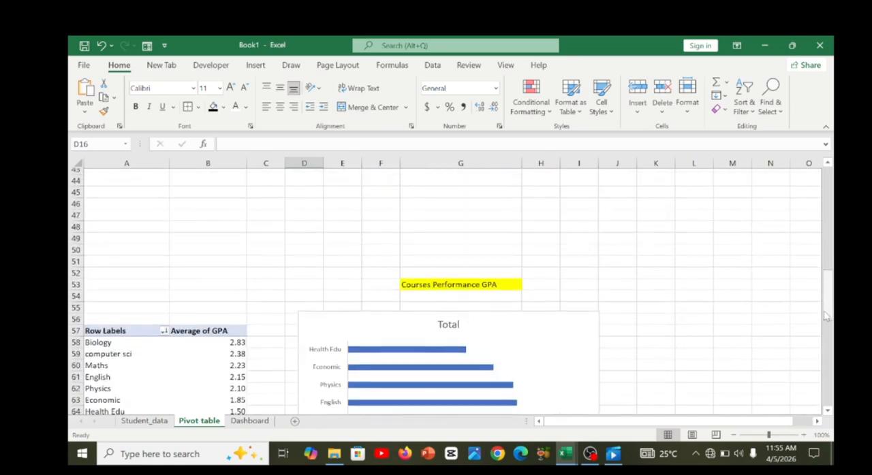
{"action": "left_click", "coordinate": [550, 254]}
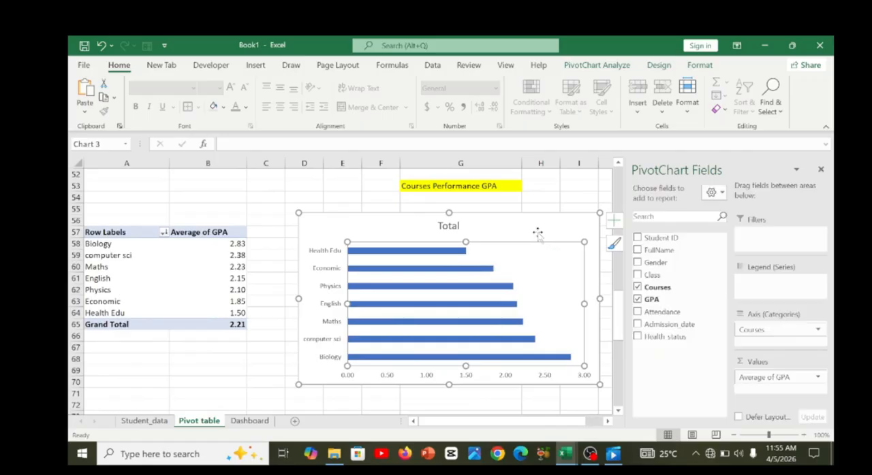
{"action": "left_click", "coordinate": [249, 421]}
{"action": "key", "text": "ctrl+v"}
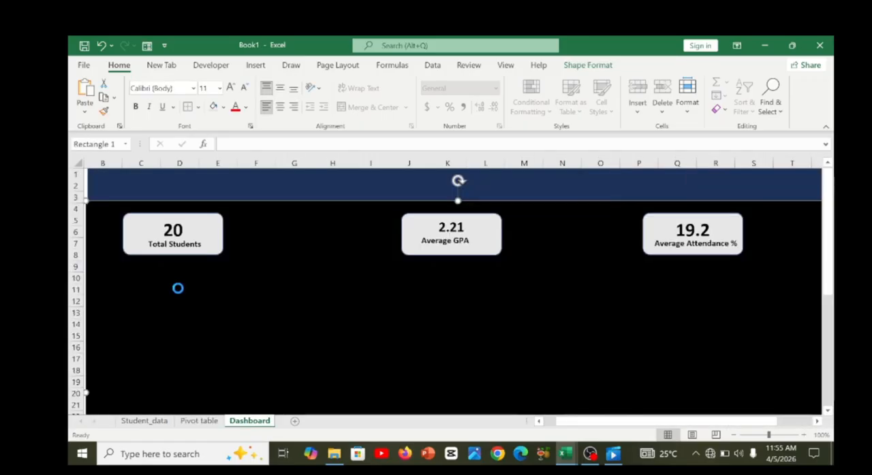
Place the pasted courses chart below the Total Students card, close the PivotChart field list, and shrink the chart to a compact size.
{"action": "left_click_drag", "start_coordinate": [275, 286], "coordinate": [299, 296]}
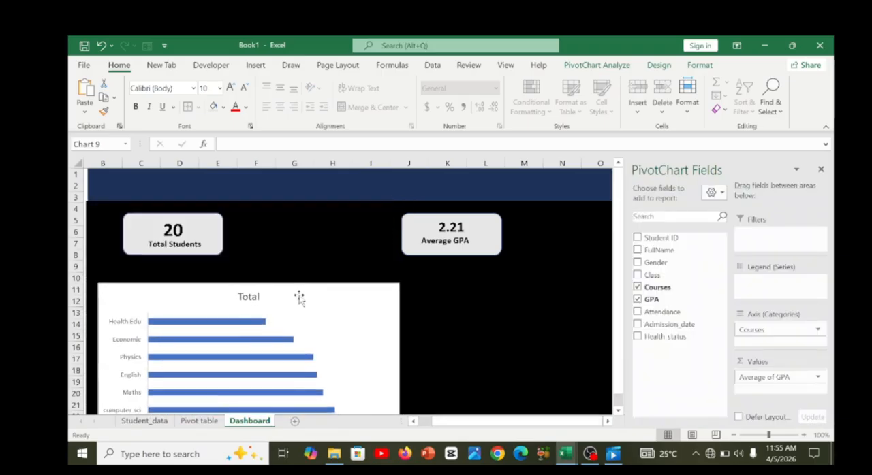
{"action": "left_click", "coordinate": [820, 169]}
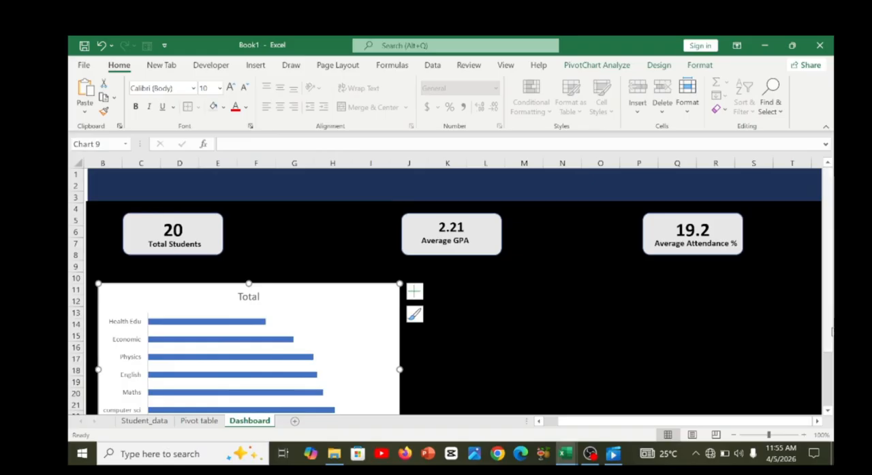
{"action": "scroll", "coordinate": [831, 331], "scroll_direction": "down", "scroll_amount": 2}
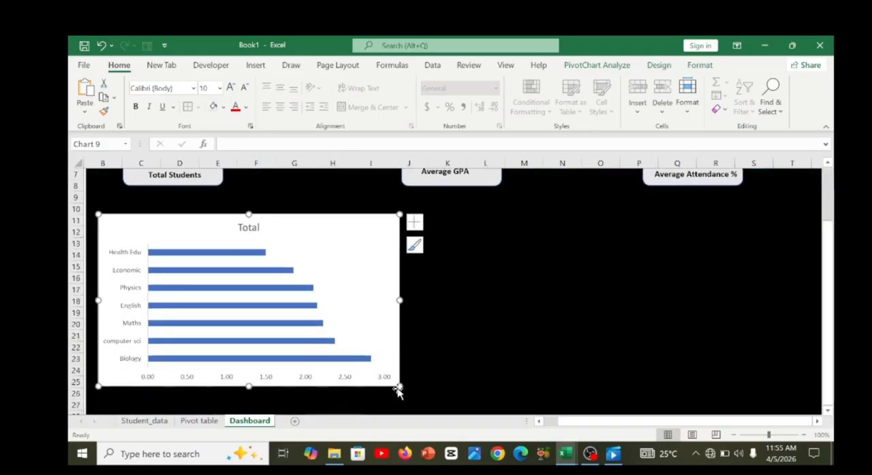
{"action": "left_click_drag", "start_coordinate": [400, 387], "coordinate": [326, 326]}
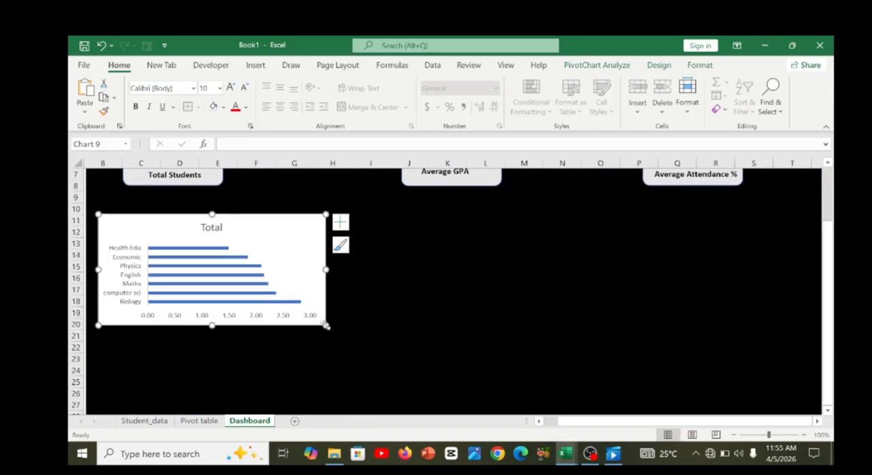
{"action": "mouse_move", "coordinate": [278, 247]}
{"action": "left_mouse_down"}
{"action": "mouse_move", "coordinate": [264, 233]}
{"action": "mouse_move", "coordinate": [271, 239]}
{"action": "left_mouse_up"}
{"action": "left_click_drag", "start_coordinate": [315, 261], "coordinate": [290, 261]}
{"action": "left_click", "coordinate": [258, 250]}
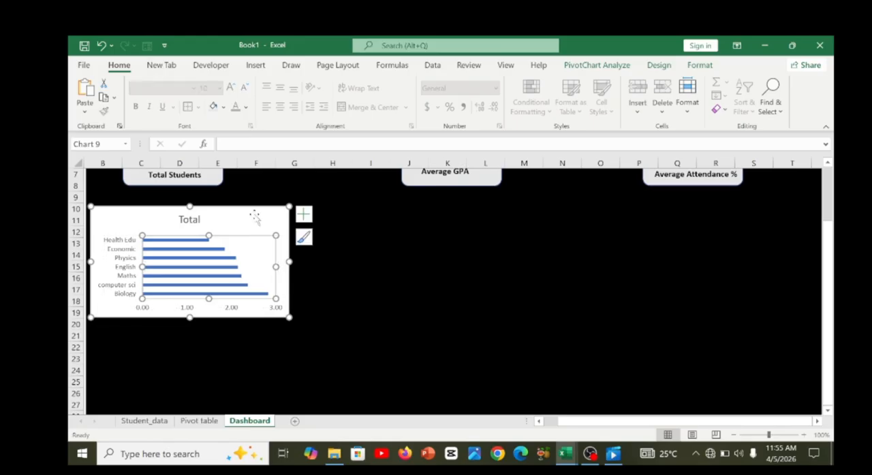
Add data labels to the courses bar chart and narrow the chart slightly.
{"action": "left_click", "coordinate": [252, 214]}
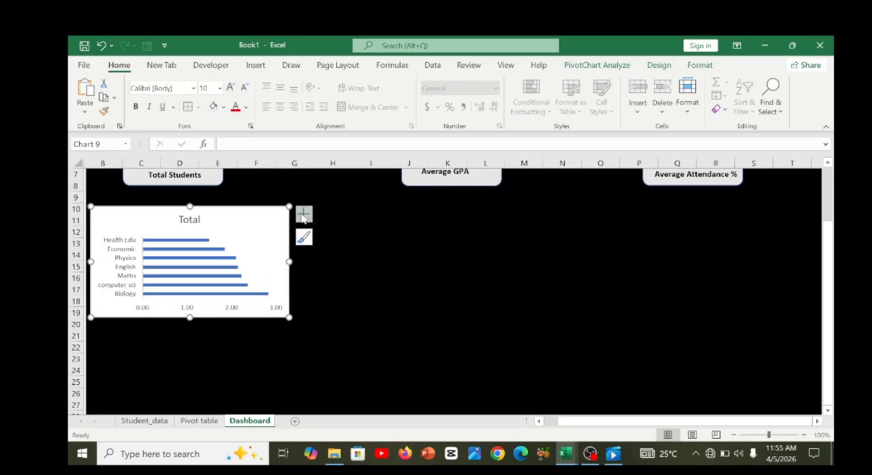
{"action": "left_click", "coordinate": [303, 214]}
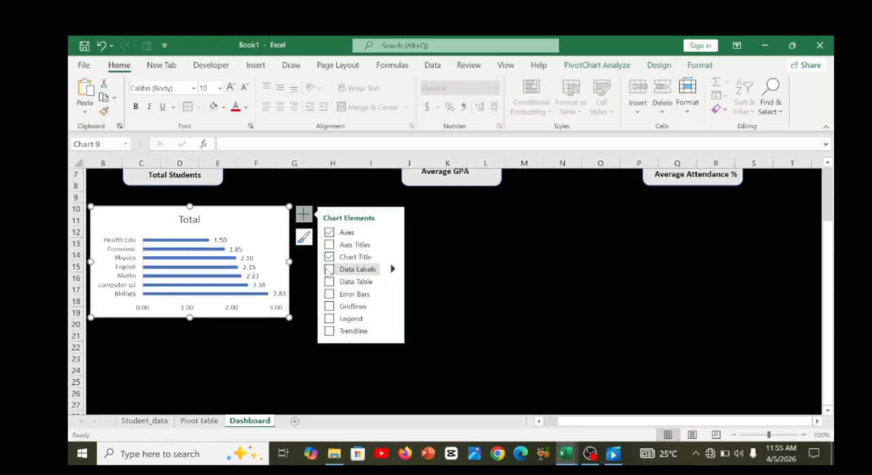
{"action": "left_click", "coordinate": [329, 269]}
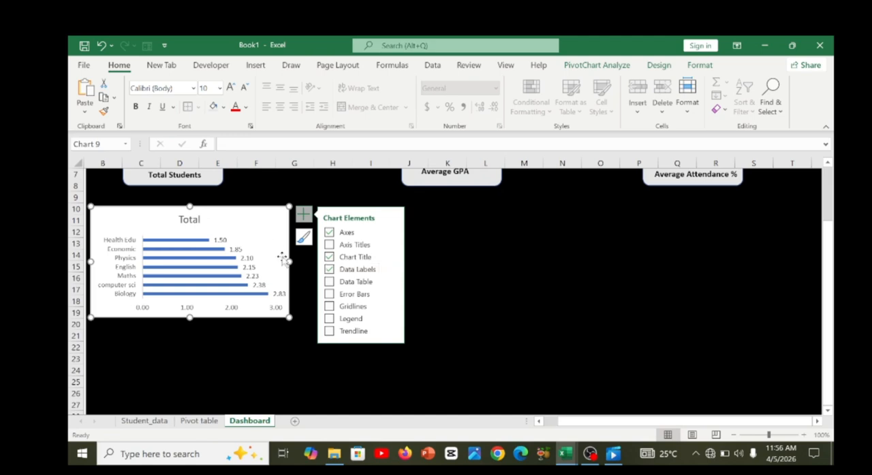
{"action": "left_click_drag", "start_coordinate": [290, 262], "coordinate": [273, 262]}
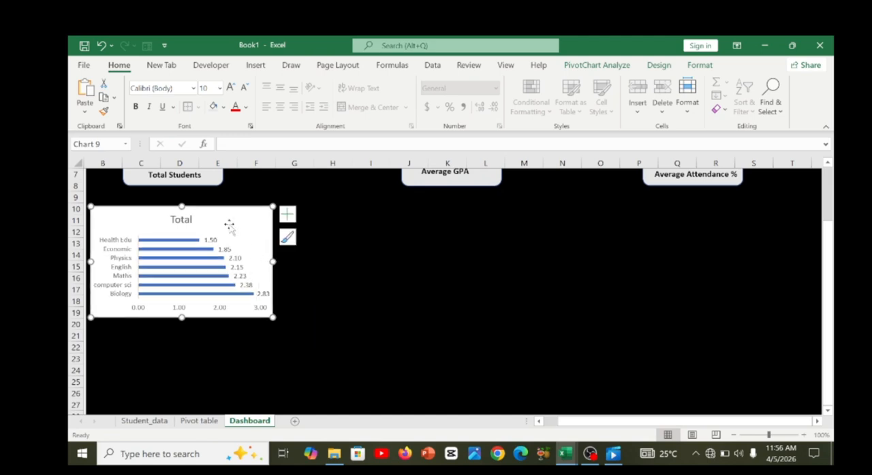
Try to retitle the courses chart by restoring its chart title element and clearing the text "Total".
{"action": "left_click", "coordinate": [181, 219]}
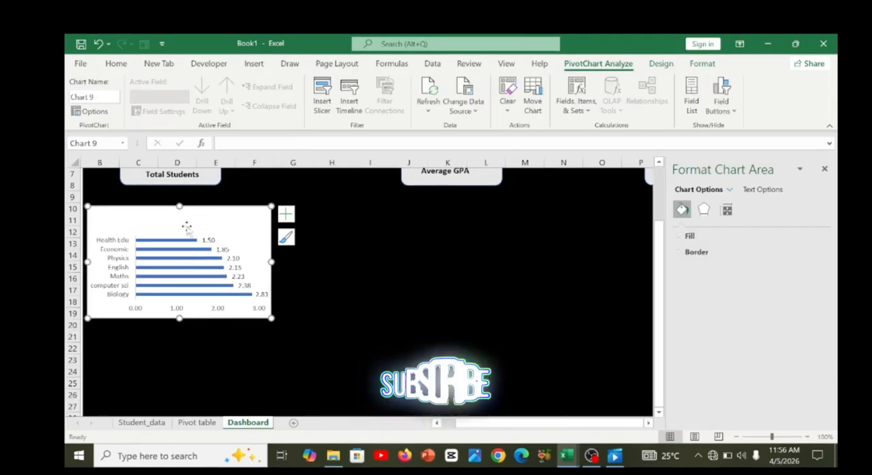
{"action": "left_click", "coordinate": [333, 276]}
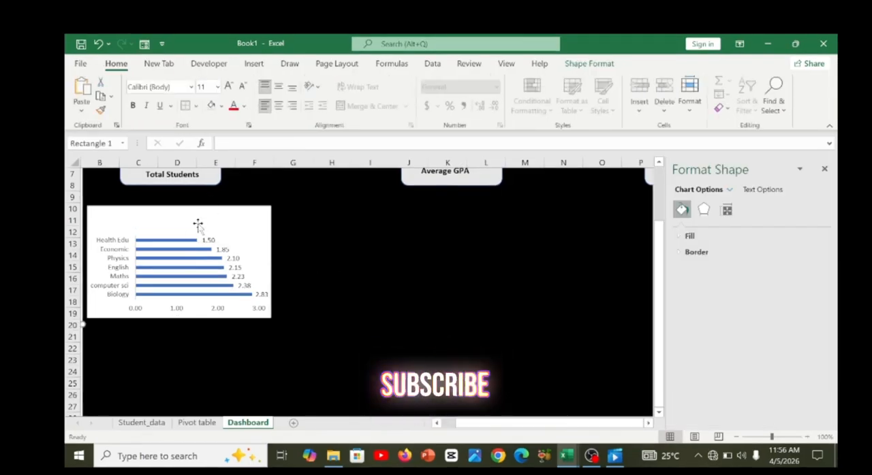
{"action": "left_click", "coordinate": [178, 230]}
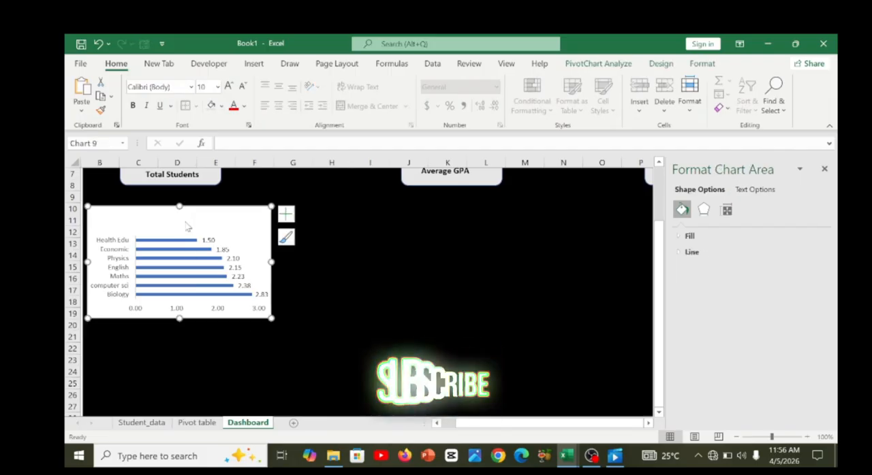
{"action": "left_click", "coordinate": [285, 215]}
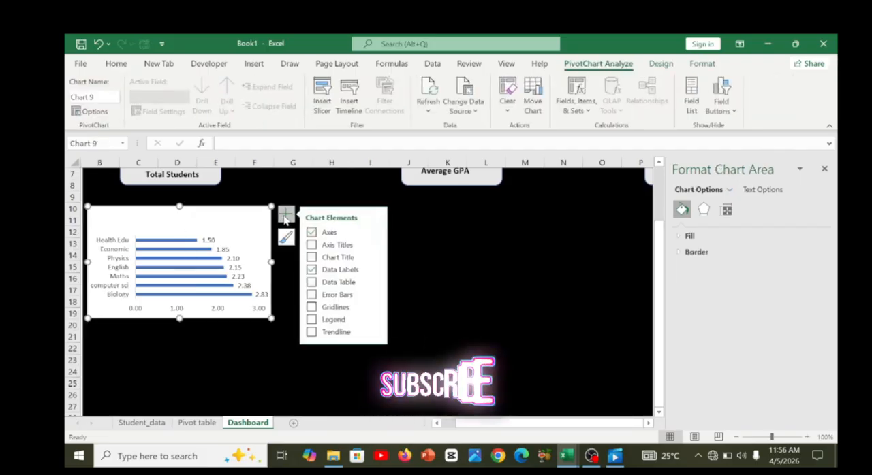
{"action": "left_click", "coordinate": [312, 257]}
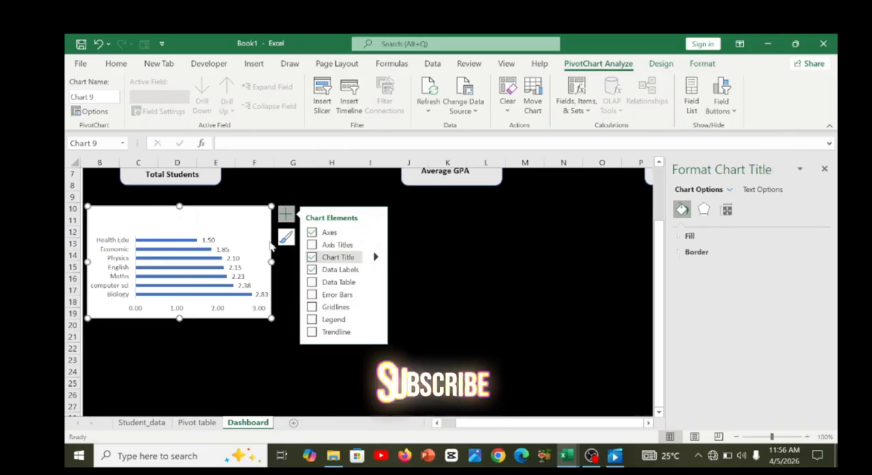
{"action": "left_click", "coordinate": [178, 220]}
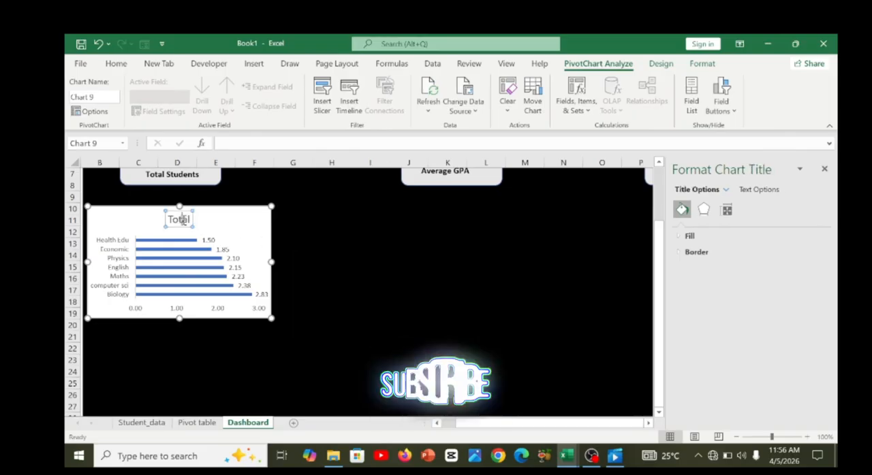
{"action": "key", "text": "BackSpace"}
{"action": "key", "text": "BackSpace"}
{"action": "key", "text": "BackSpace"}
{"action": "key", "text": "BackSpace"}
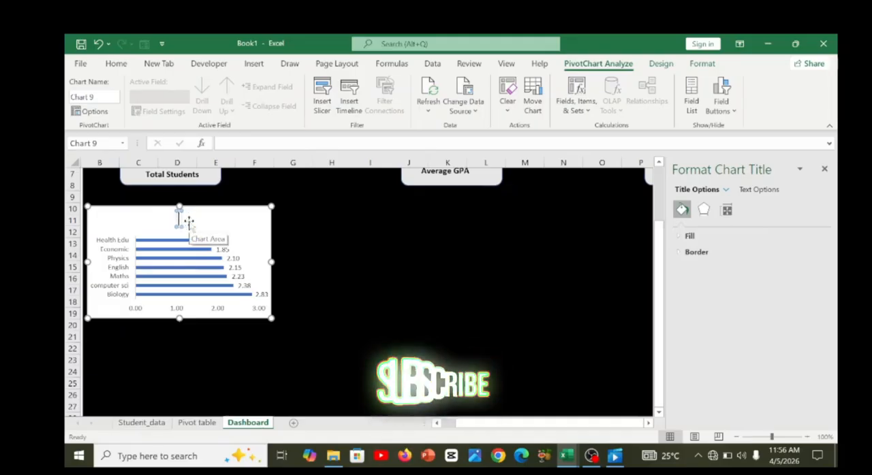
Copy the heading "Courses Performance GPA" from cell G53 of the Pivot table sheet and return to Dashboard.
{"action": "left_click", "coordinate": [195, 423]}
{"action": "left_click", "coordinate": [416, 185]}
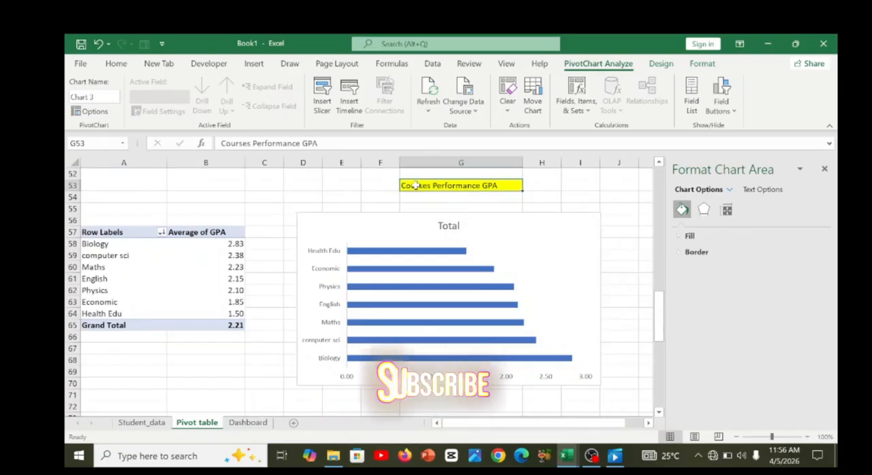
{"action": "key", "text": "ctrl+c"}
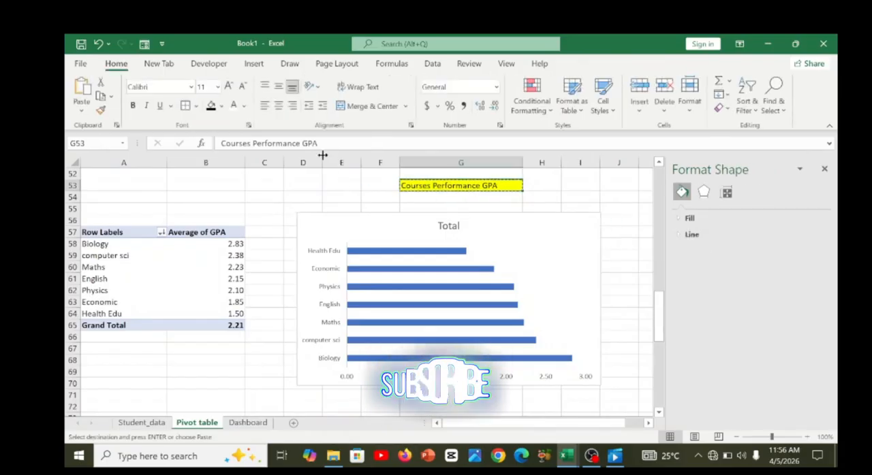
{"action": "left_click", "coordinate": [247, 423]}
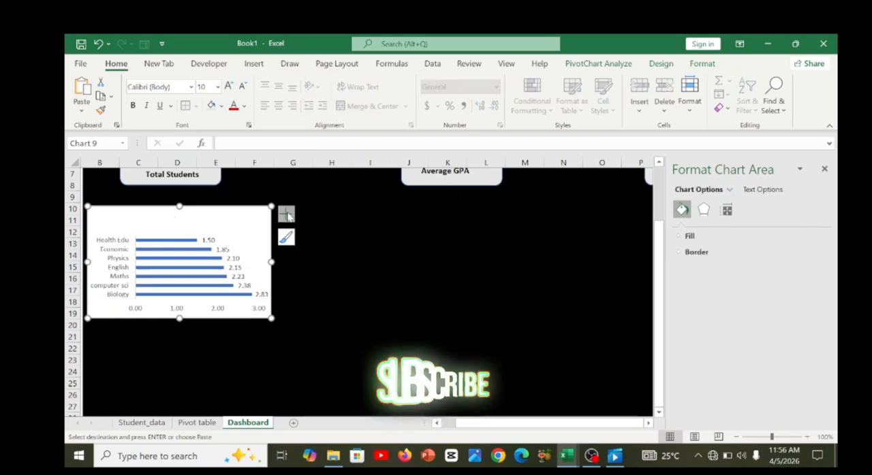
Turn the chart title back on for the courses chart, leaving axis titles off.
{"action": "left_click", "coordinate": [285, 214]}
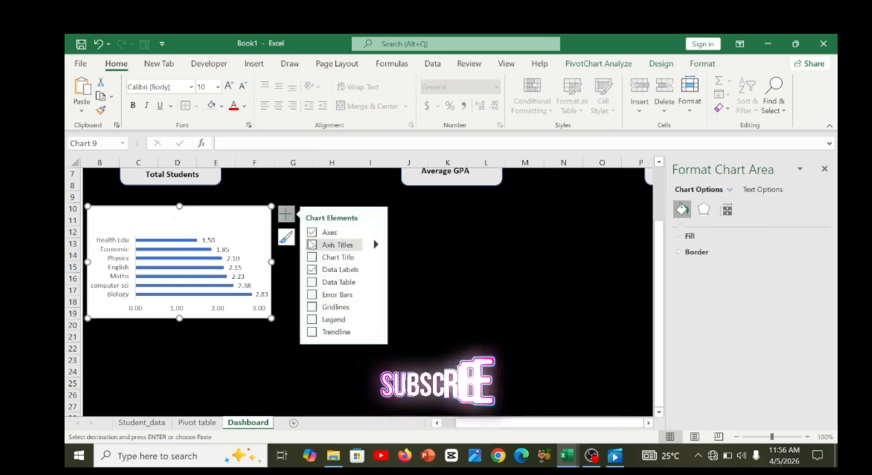
{"action": "left_click", "coordinate": [311, 244]}
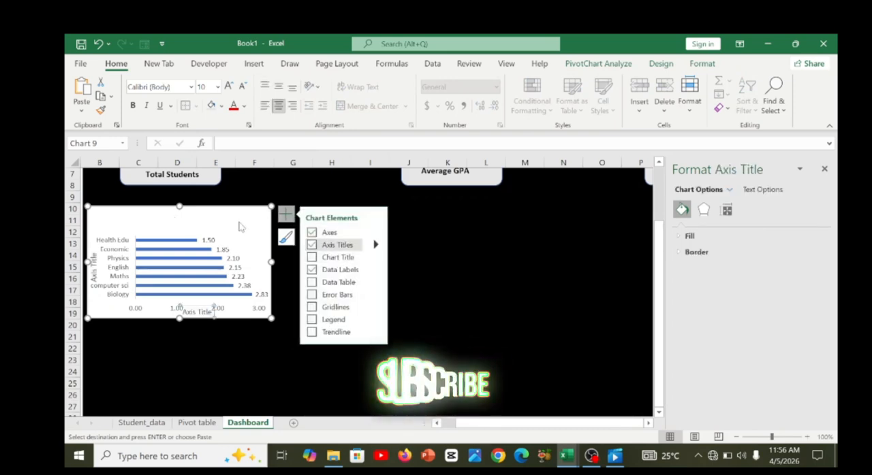
{"action": "left_click", "coordinate": [311, 257]}
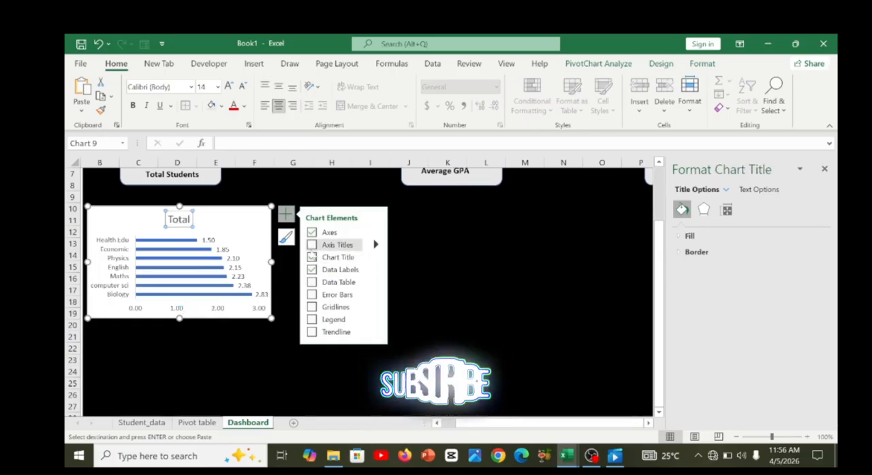
Replace the chart title "Total" with the copied text "Courses Performance GPA".
{"action": "left_click", "coordinate": [188, 218]}
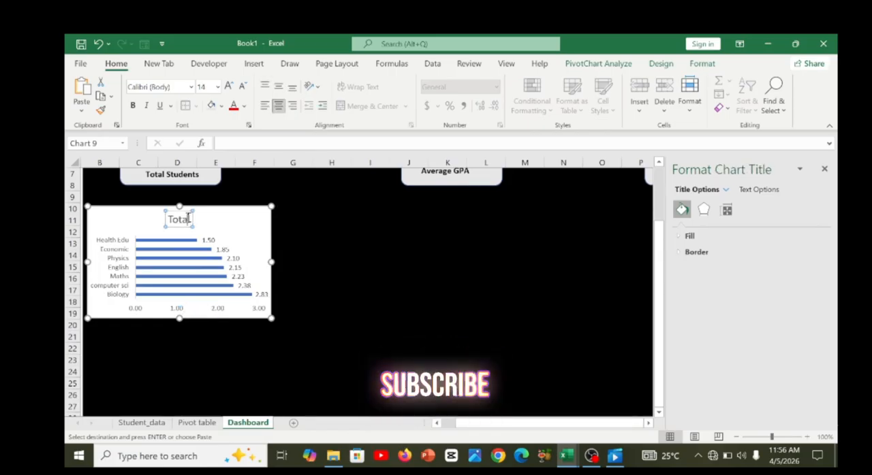
{"action": "key", "text": "BackSpace"}
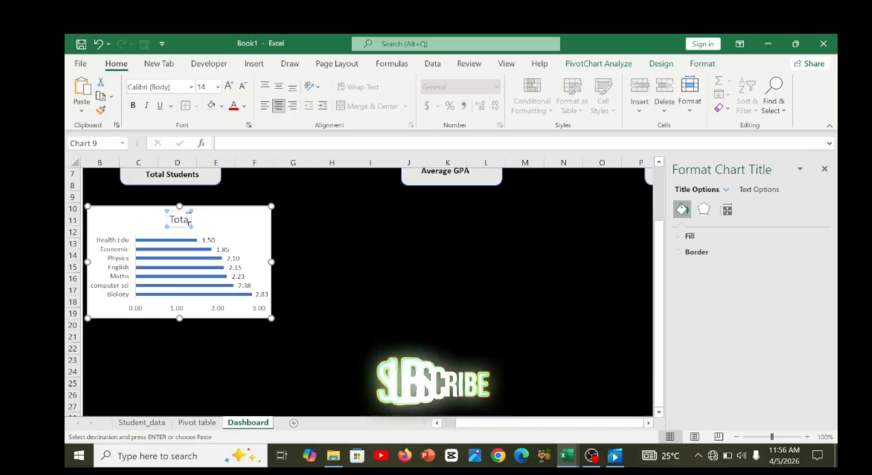
{"action": "key", "text": "BackSpace"}
{"action": "key", "text": "BackSpace"}
{"action": "key", "text": "BackSpace"}
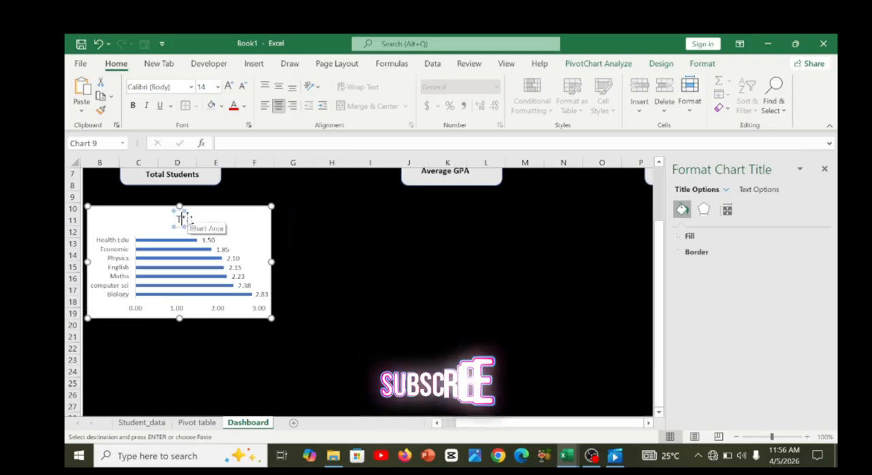
{"action": "key", "text": "ctrl+v"}
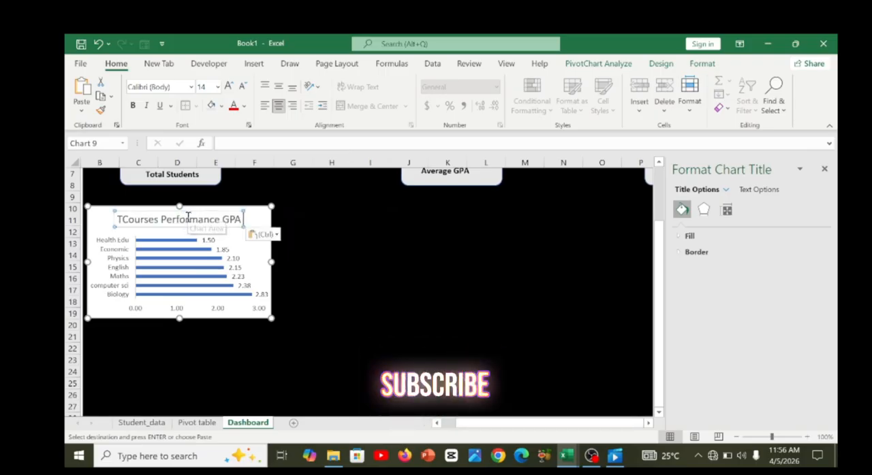
{"action": "left_click", "coordinate": [121, 220]}
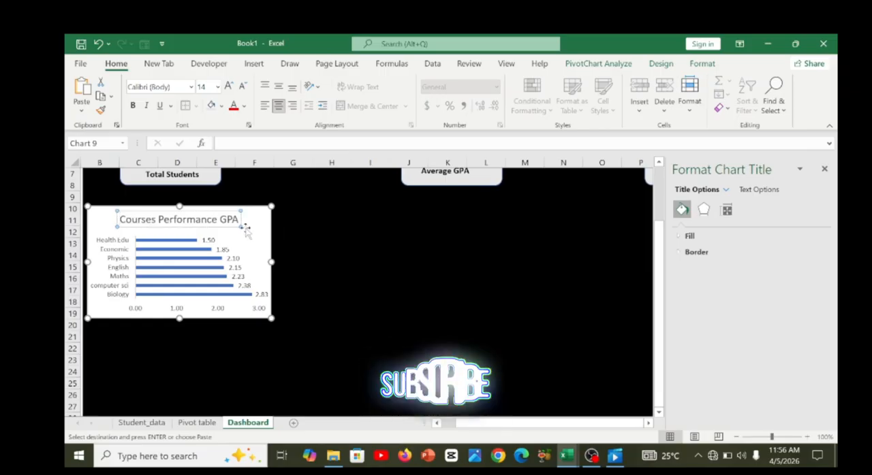
Reduce the Courses Performance GPA chart's height slightly and nudge it into position below the Total Students card.
{"action": "left_click", "coordinate": [268, 300]}
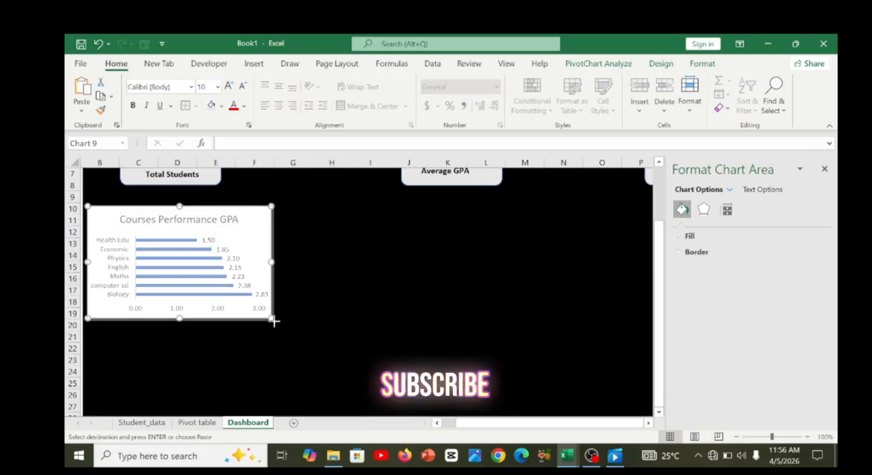
{"action": "left_click_drag", "start_coordinate": [273, 322], "coordinate": [272, 314]}
{"action": "left_click_drag", "start_coordinate": [256, 232], "coordinate": [258, 229]}
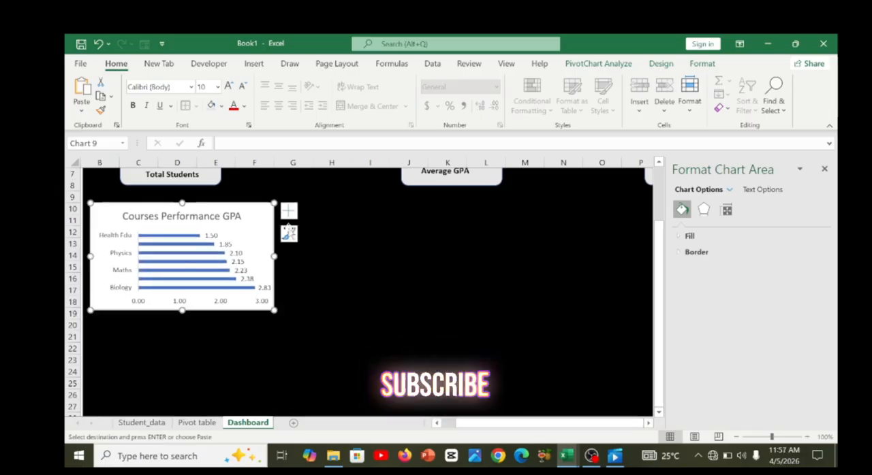
Close the chart formatting pane and nudge the Courses Performance GPA chart slightly upward on the dashboard.
{"action": "left_click", "coordinate": [824, 170]}
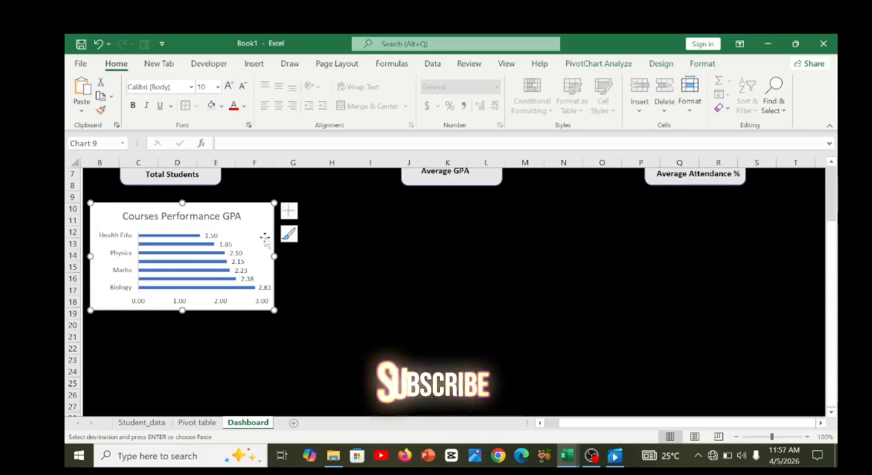
{"action": "left_click_drag", "start_coordinate": [265, 238], "coordinate": [264, 235]}
{"action": "mouse_move", "coordinate": [831, 251]}
{"action": "left_mouse_down"}
{"action": "mouse_move", "coordinate": [830, 240]}
{"action": "mouse_move", "coordinate": [829, 256]}
{"action": "left_mouse_up"}
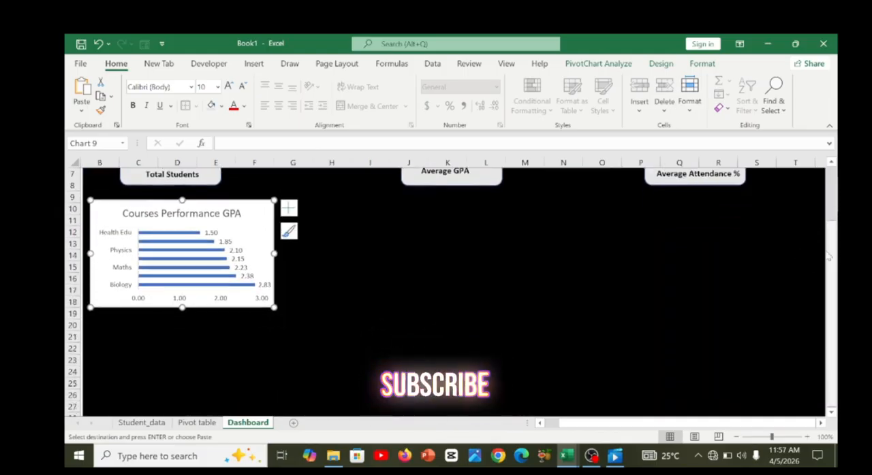
Check the example dashboard in Student_SIS_Project.xlsx, and copy Book1's average GPA by class chart from the Pivot table sheet onto Dashboard.
{"action": "mouse_move", "coordinate": [567, 457]}
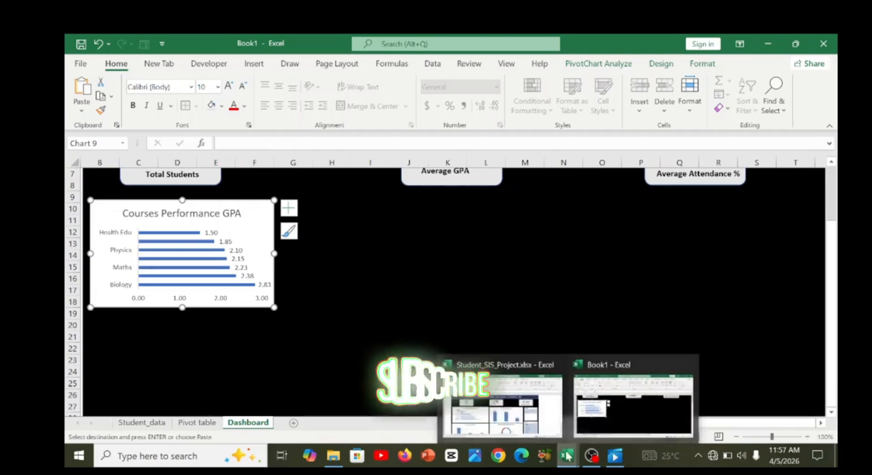
{"action": "left_click", "coordinate": [502, 401]}
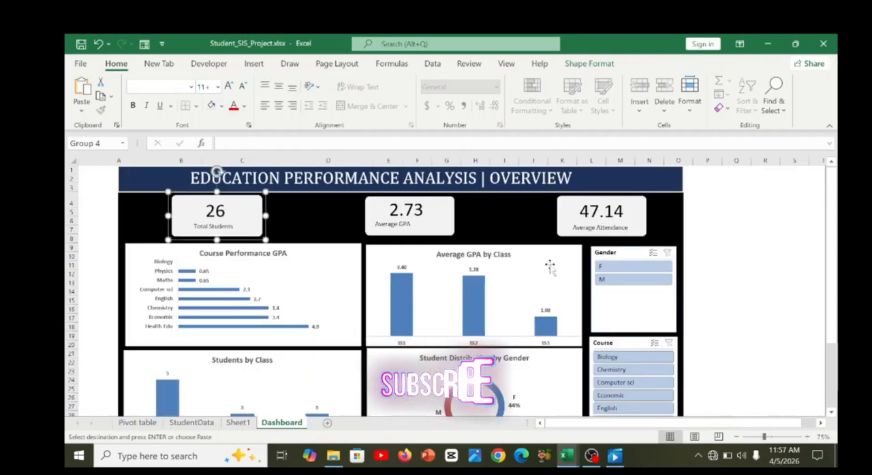
{"action": "mouse_move", "coordinate": [567, 456]}
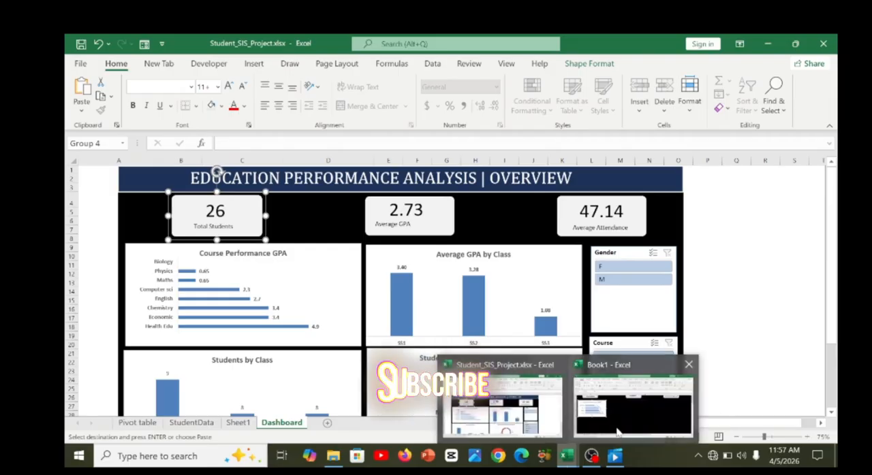
{"action": "left_click", "coordinate": [619, 433]}
{"action": "left_click", "coordinate": [197, 423]}
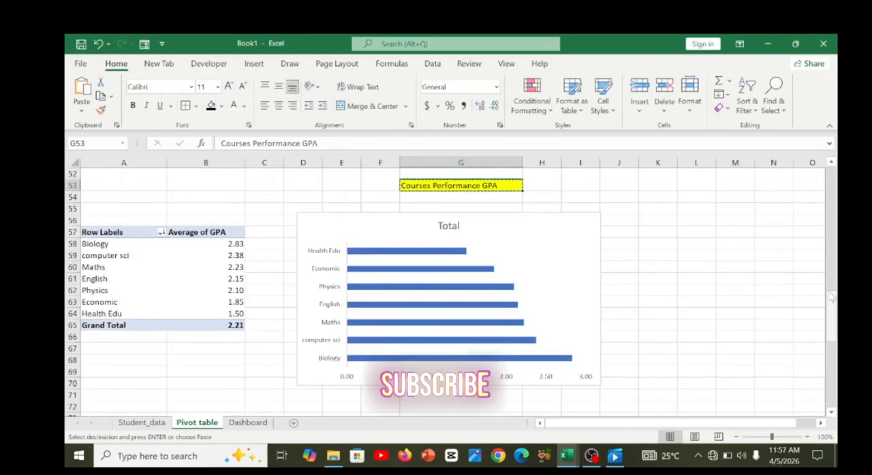
{"action": "left_click_drag", "start_coordinate": [831, 298], "coordinate": [822, 237]}
{"action": "left_click", "coordinate": [615, 306]}
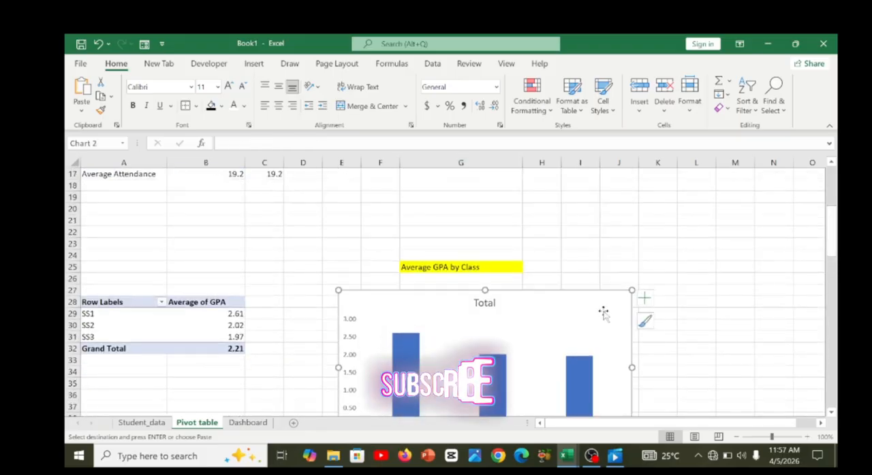
{"action": "left_click", "coordinate": [248, 422]}
{"action": "left_click", "coordinate": [385, 222]}
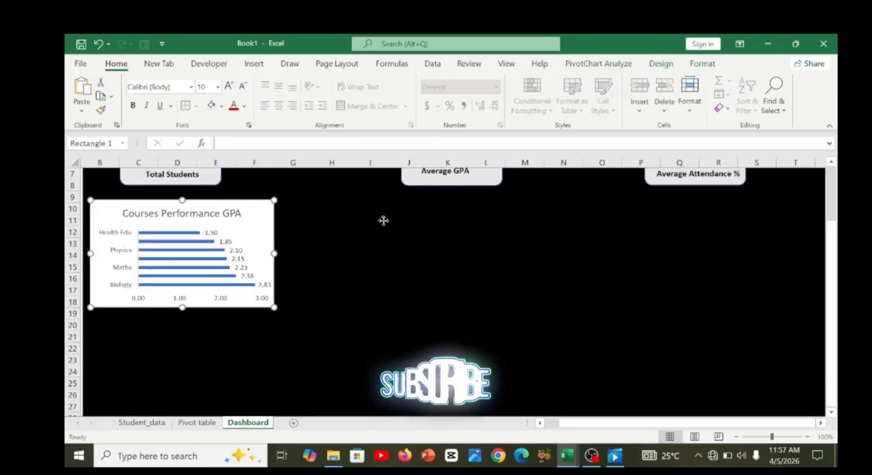
{"action": "key", "text": "ctrl+v"}
Shrink the pasted class GPA chart and place it beside the Courses Performance GPA chart, below the Average GPA card.
{"action": "left_click_drag", "start_coordinate": [348, 188], "coordinate": [390, 207]}
{"action": "key", "text": "ctrl+z"}
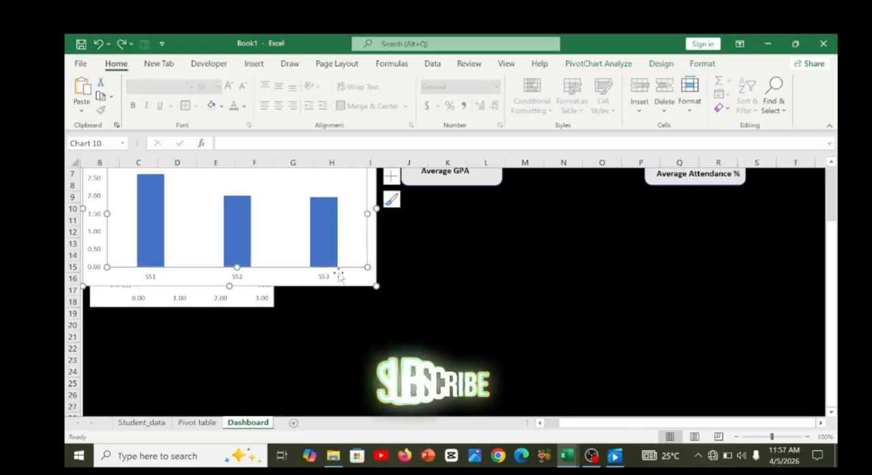
{"action": "left_click_drag", "start_coordinate": [338, 278], "coordinate": [574, 302]}
{"action": "left_click_drag", "start_coordinate": [613, 195], "coordinate": [570, 234]}
{"action": "left_click_drag", "start_coordinate": [506, 247], "coordinate": [502, 222]}
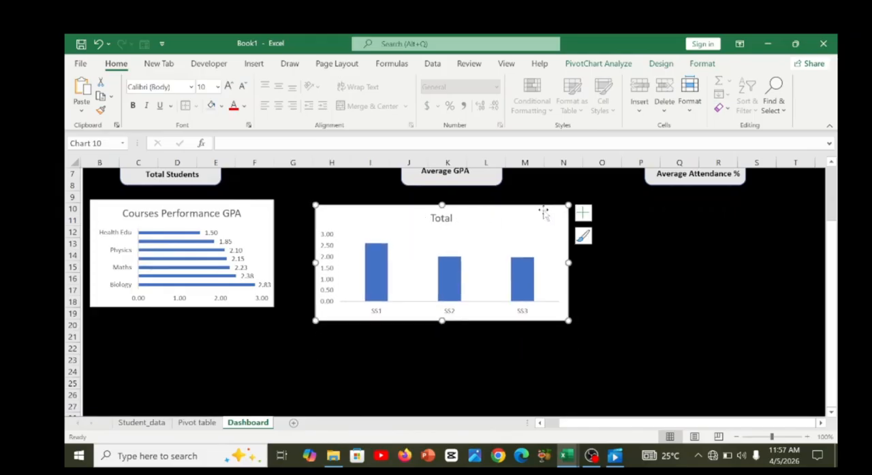
Add data labels to the class GPA column chart and delete its vertical value axis.
{"action": "left_click", "coordinate": [582, 213]}
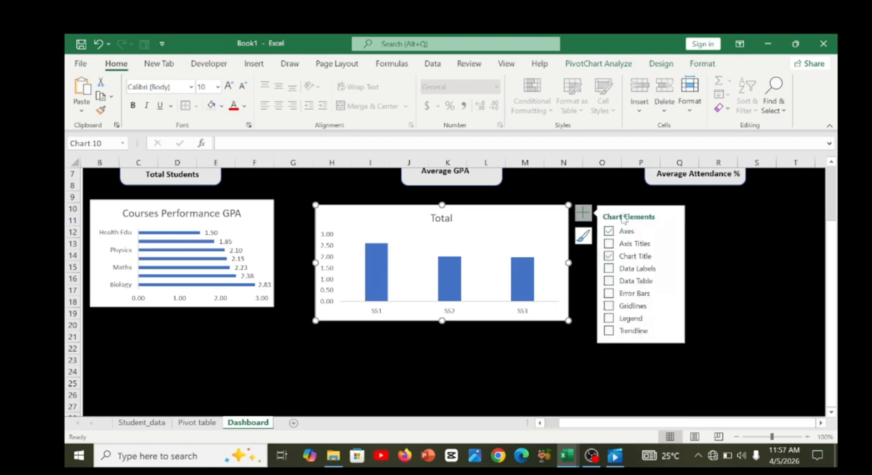
{"action": "left_click", "coordinate": [608, 269]}
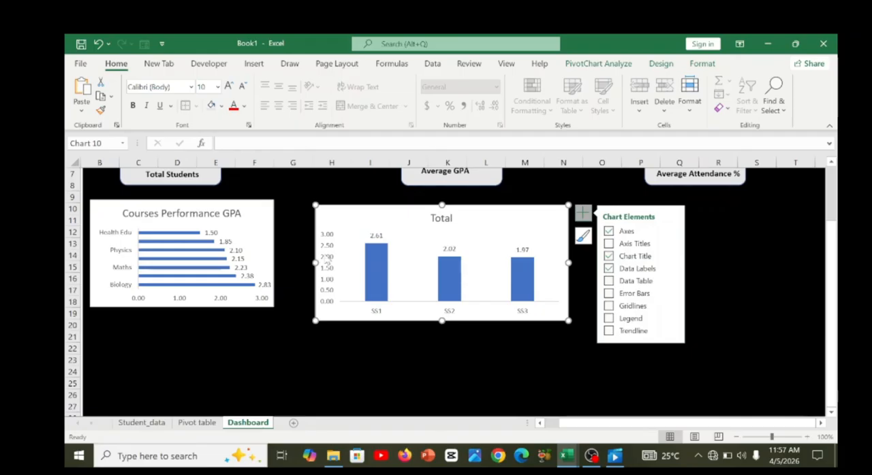
{"action": "left_click", "coordinate": [328, 262]}
{"action": "key", "text": "Delete"}
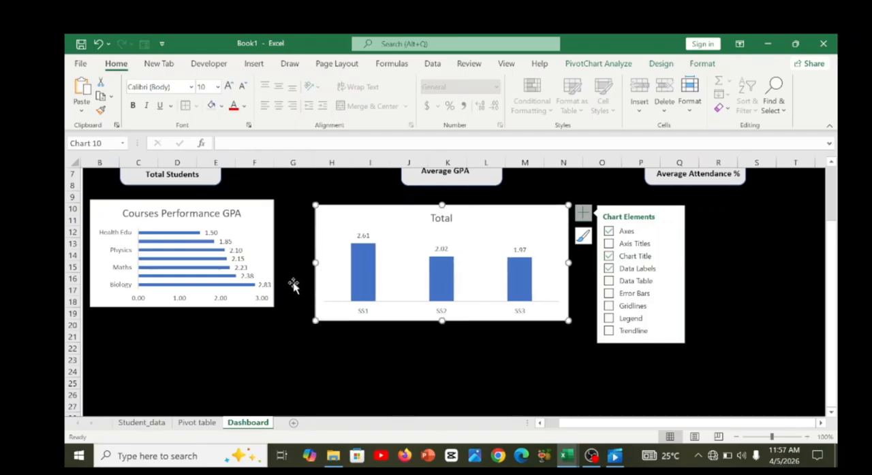
Delete the value axis of the Courses Performance GPA chart and slightly enlarge both charts to similar heights.
{"action": "left_click", "coordinate": [271, 295]}
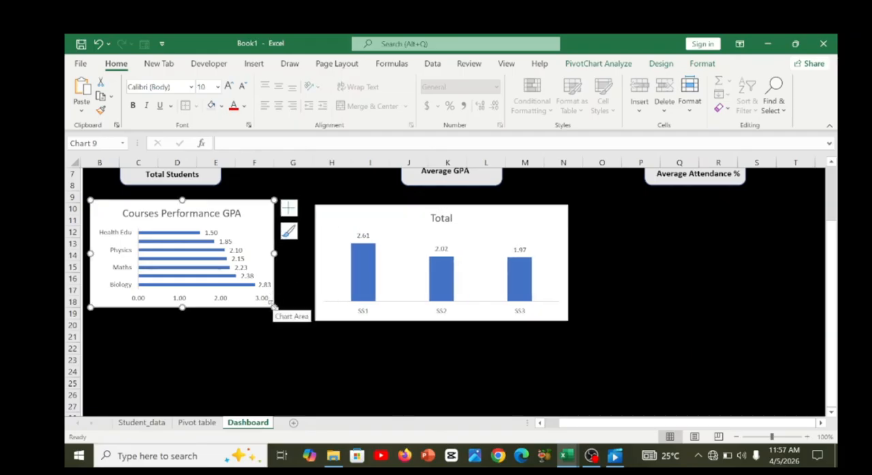
{"action": "left_click_drag", "start_coordinate": [274, 307], "coordinate": [286, 323]}
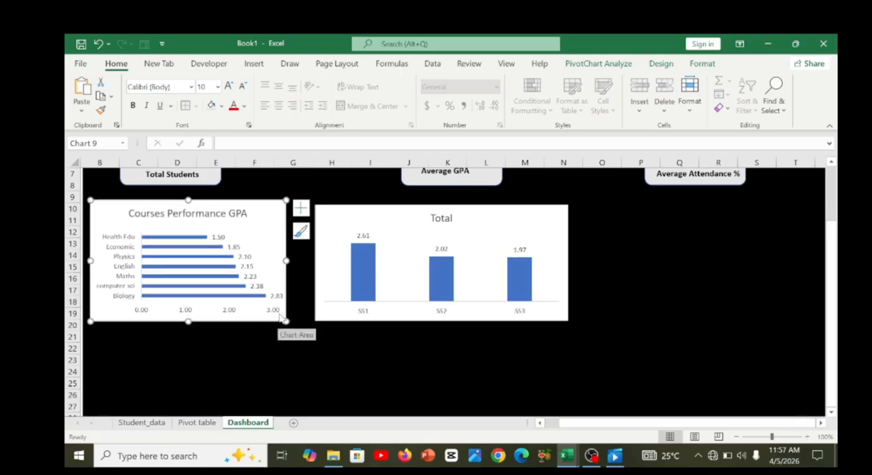
{"action": "left_click", "coordinate": [277, 313]}
{"action": "key", "text": "Delete"}
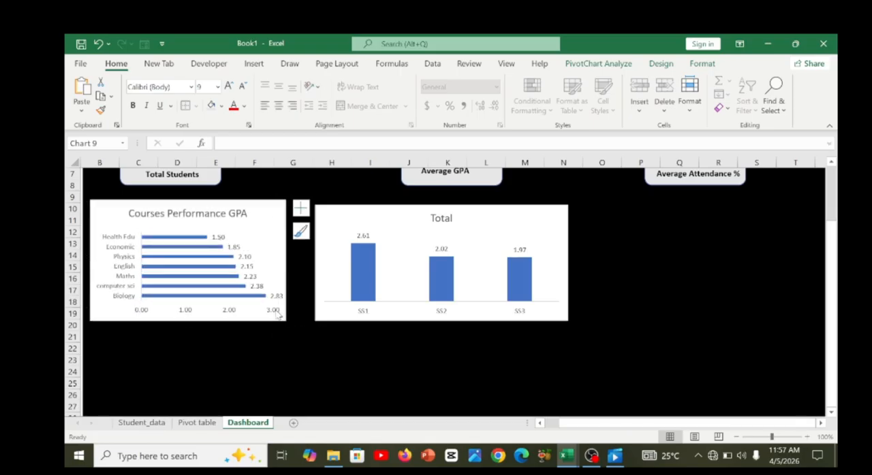
{"action": "left_click", "coordinate": [345, 213]}
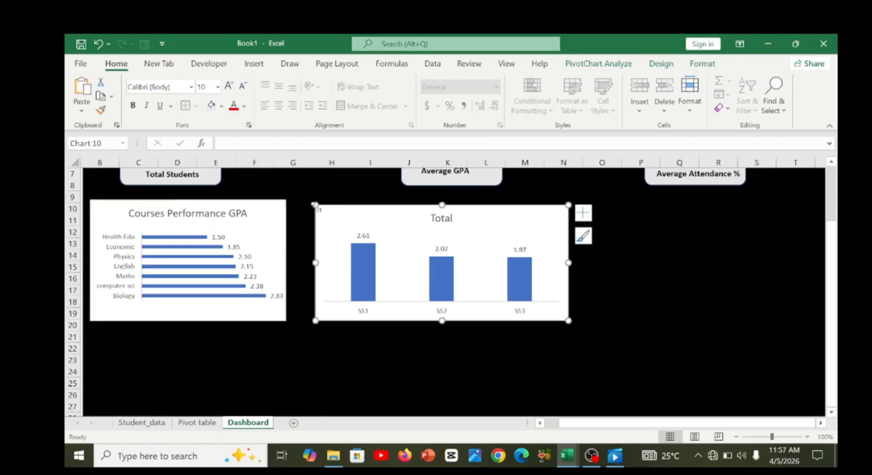
{"action": "left_click_drag", "start_coordinate": [315, 205], "coordinate": [309, 202]}
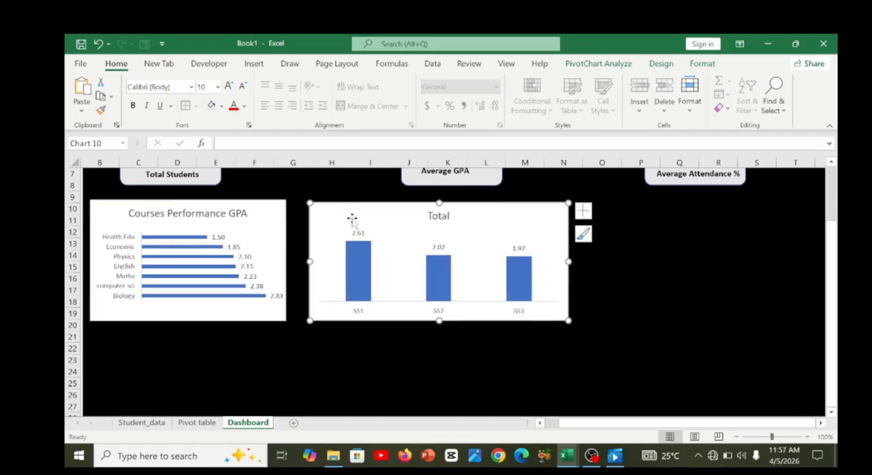
Copy the heading text "Average GPA by Class" from cell G25 of the Pivot table sheet and return to Dashboard.
{"action": "left_click", "coordinate": [197, 423]}
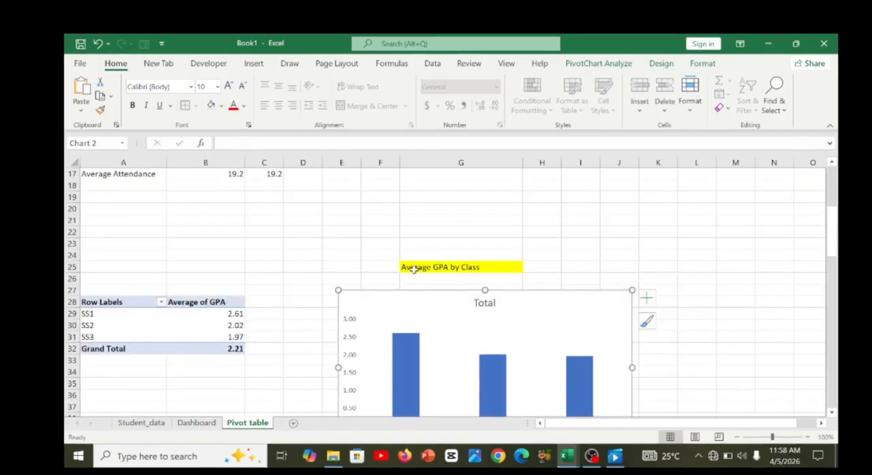
{"action": "double_click", "coordinate": [419, 268]}
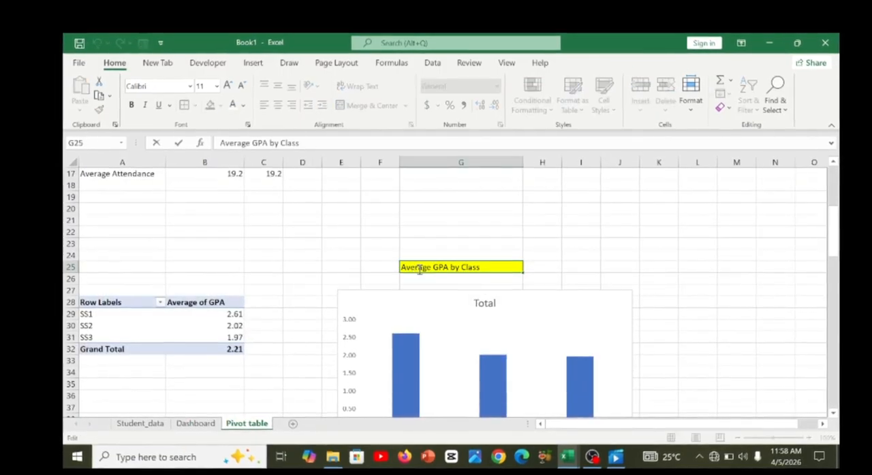
{"action": "left_click", "coordinate": [617, 243]}
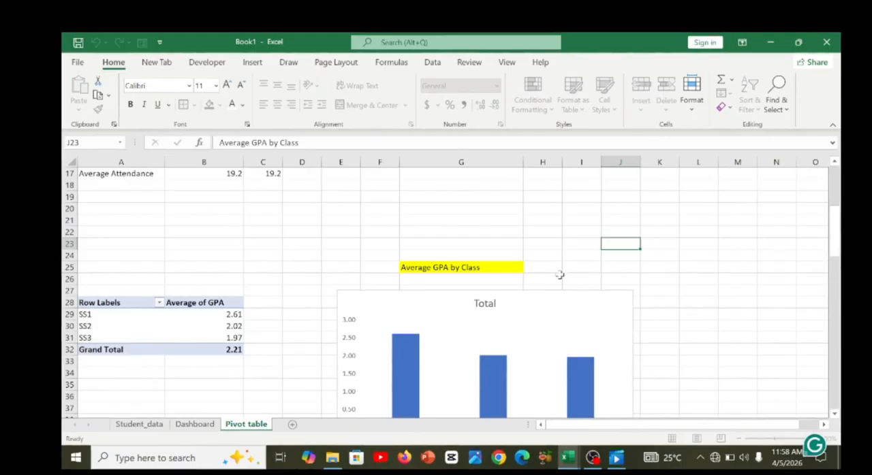
{"action": "left_click", "coordinate": [475, 269]}
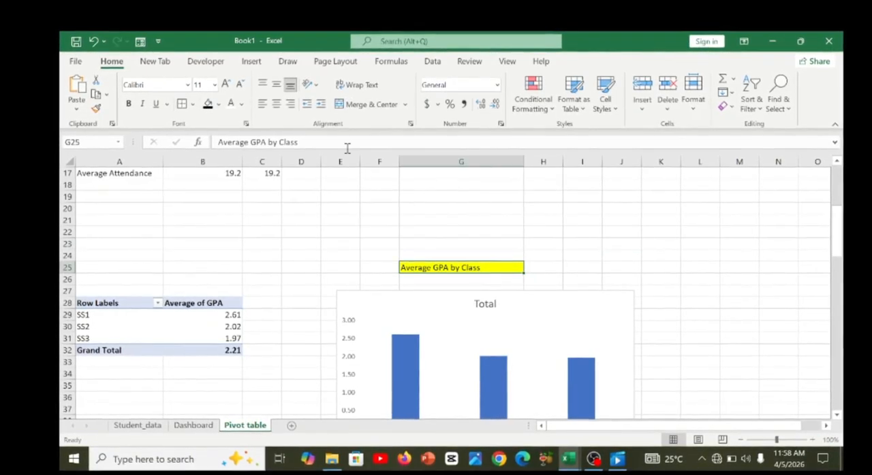
{"action": "left_click_drag", "start_coordinate": [300, 142], "coordinate": [215, 141]}
{"action": "key", "text": "ctrl+c"}
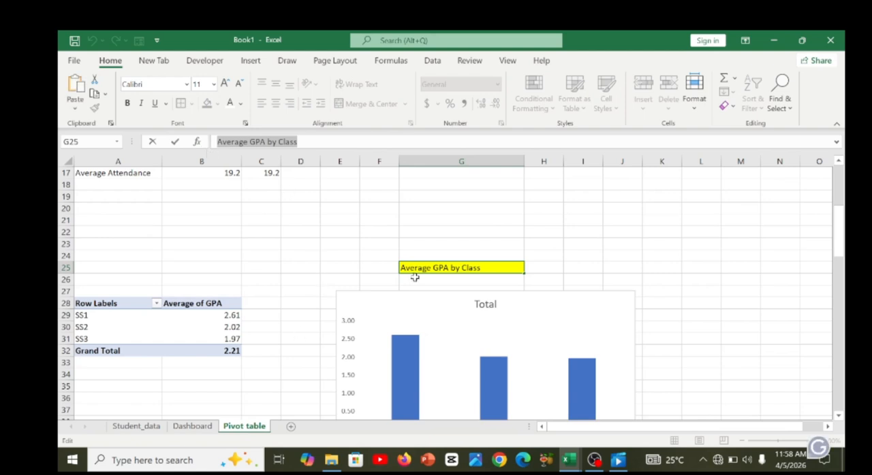
{"action": "left_click", "coordinate": [208, 426]}
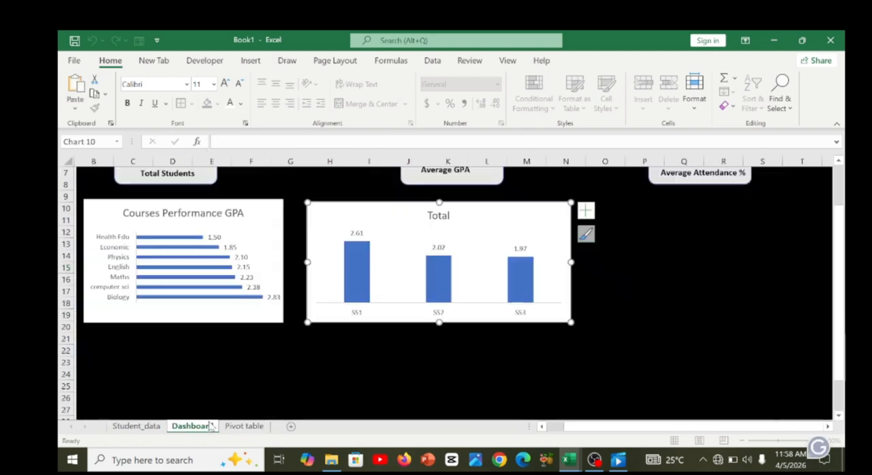
Replace the class chart's title "Total" with the copied text "Average GPA by Class".
{"action": "left_click", "coordinate": [440, 216]}
{"action": "left_click", "coordinate": [441, 216]}
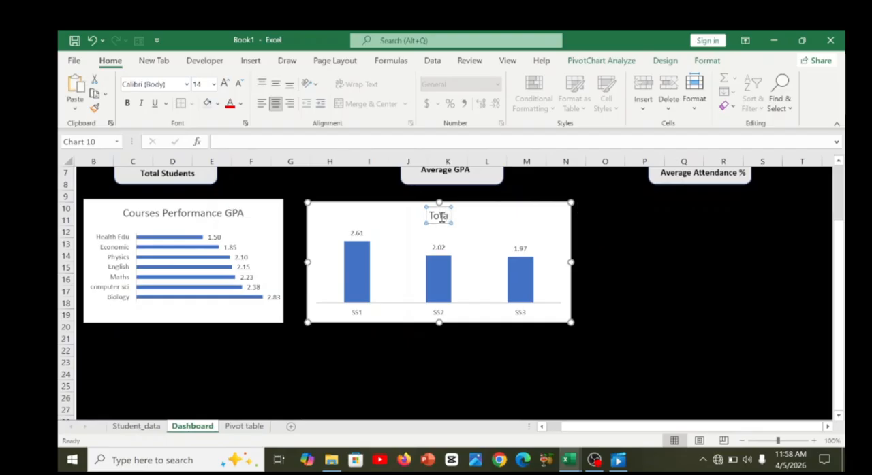
{"action": "key", "text": "BackSpace"}
{"action": "key", "text": "BackSpace"}
{"action": "key", "text": "BackSpace"}
{"action": "key", "text": "BackSpace"}
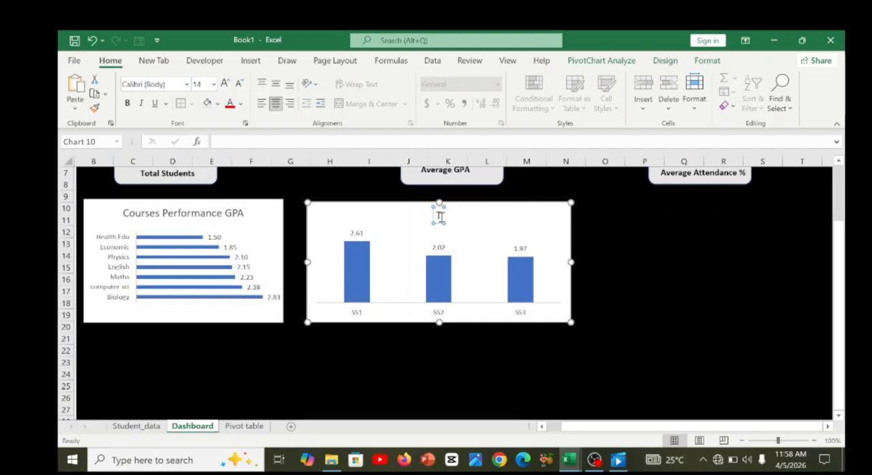
{"action": "key", "text": "ctrl+v"}
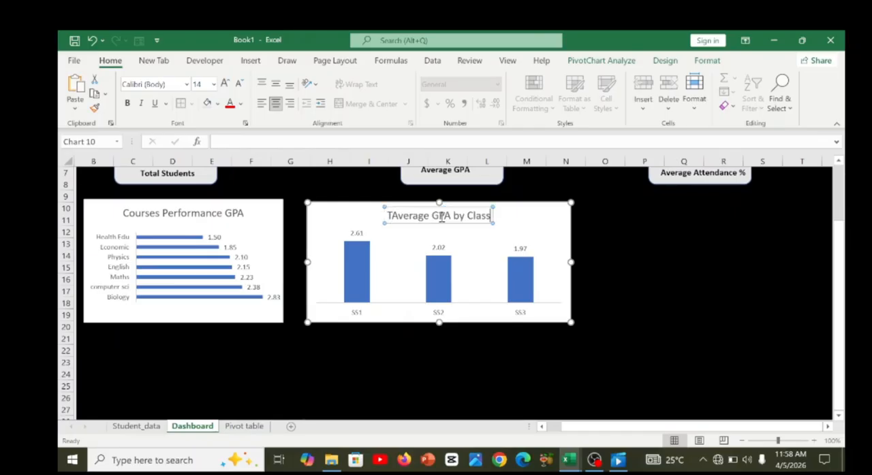
{"action": "left_click", "coordinate": [393, 217]}
{"action": "key", "text": "BackSpace"}
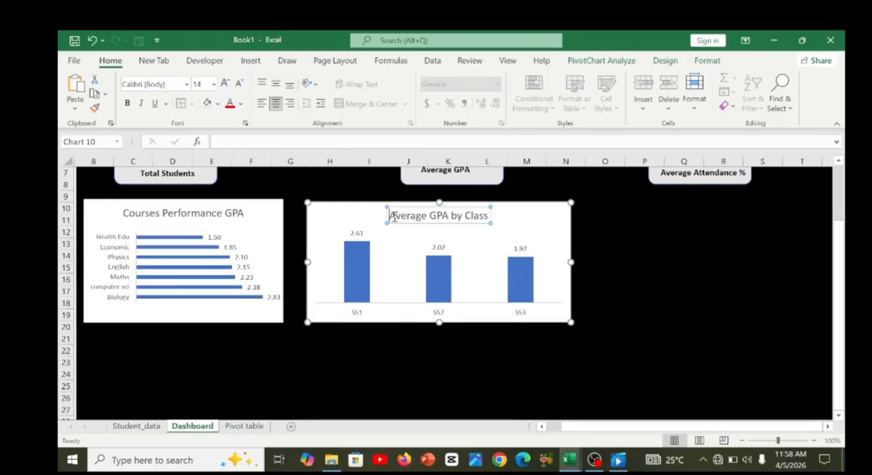
{"action": "left_click", "coordinate": [529, 226]}
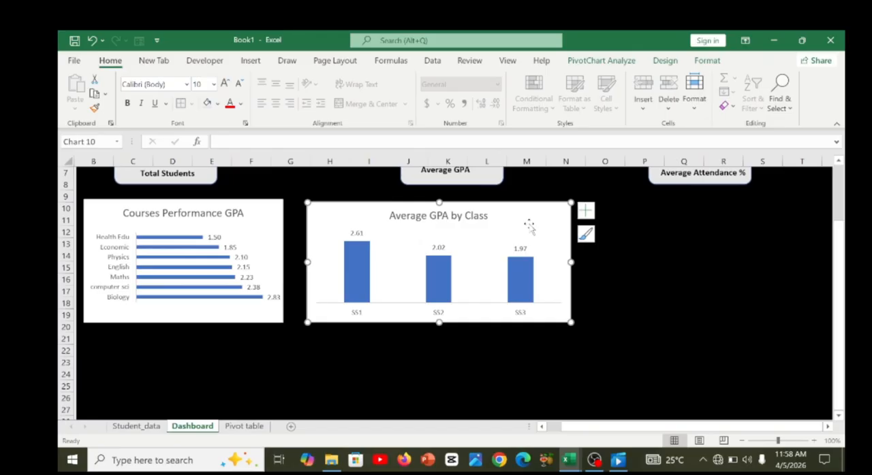
Enlarge the Average GPA by Class chart slightly and move it up to align with the Courses Performance GPA chart.
{"action": "left_click_drag", "start_coordinate": [573, 324], "coordinate": [576, 328]}
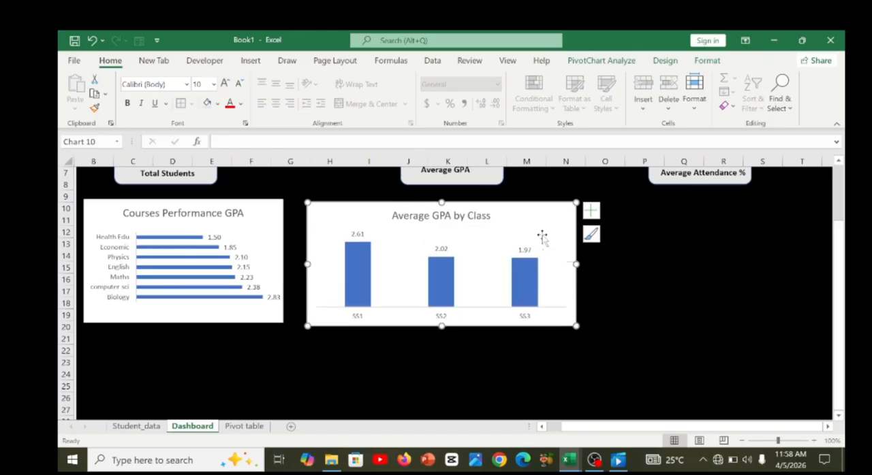
{"action": "left_click", "coordinate": [634, 304]}
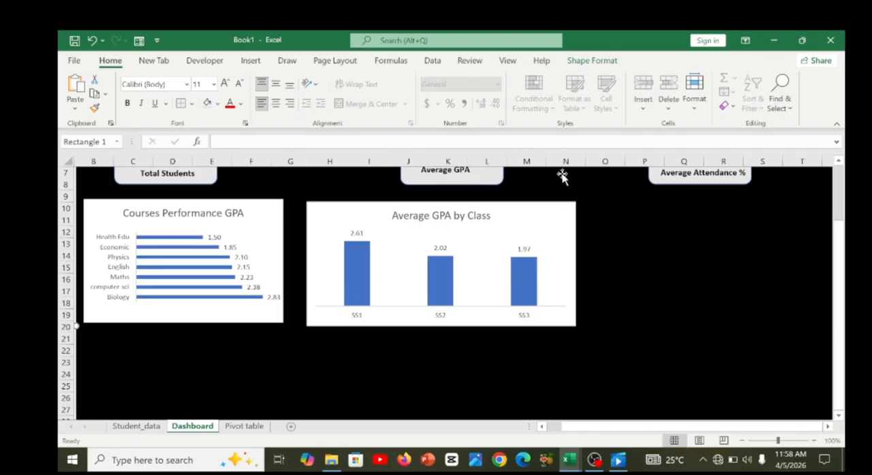
{"action": "left_click_drag", "start_coordinate": [534, 212], "coordinate": [533, 205]}
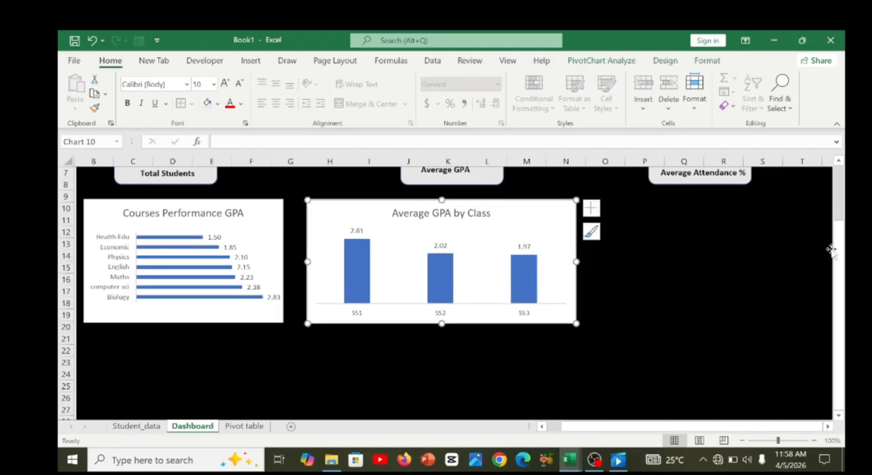
{"action": "mouse_move", "coordinate": [836, 249]}
{"action": "left_mouse_down"}
{"action": "mouse_move", "coordinate": [832, 225]}
{"action": "mouse_move", "coordinate": [834, 234]}
{"action": "left_mouse_up"}
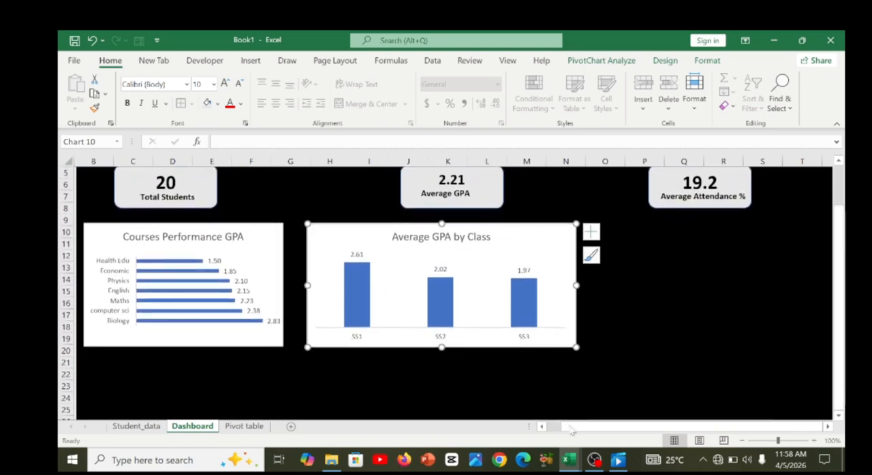
Switch to Student_SIS_Project.xlsx and examine the lower row of charts on its example dashboard.
{"action": "mouse_move", "coordinate": [568, 458]}
{"action": "left_click", "coordinate": [505, 408]}
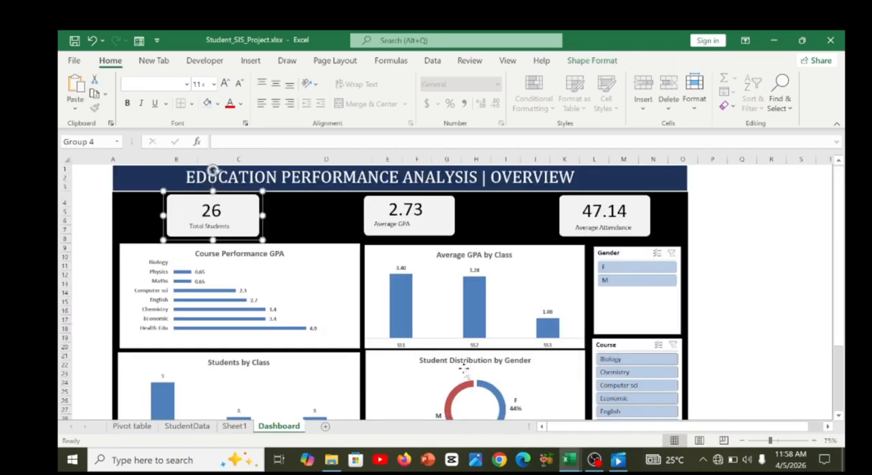
{"action": "left_click_drag", "start_coordinate": [838, 313], "coordinate": [838, 322]}
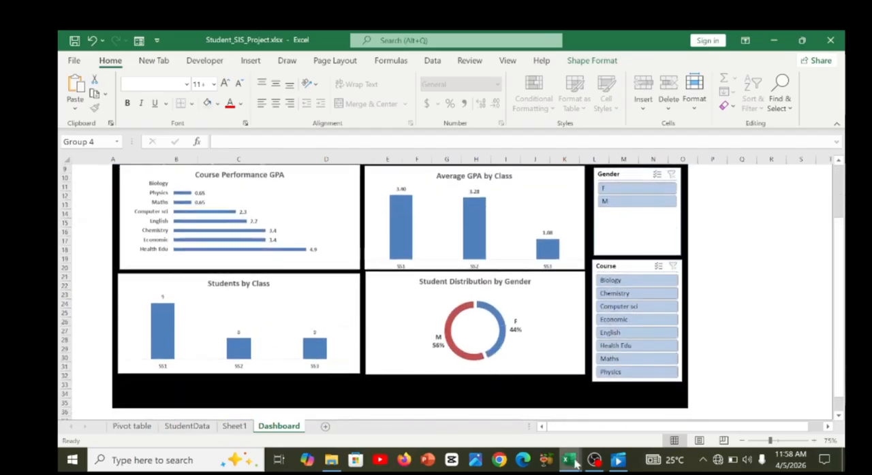
Return to Book1 and move the Average GPA card with its label left and slightly up on the Dashboard.
{"action": "mouse_move", "coordinate": [575, 465]}
{"action": "left_click", "coordinate": [636, 408]}
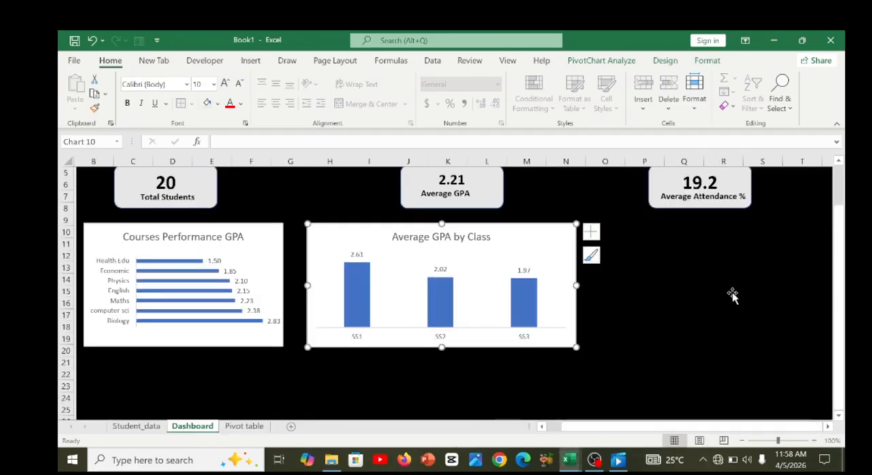
{"action": "scroll", "coordinate": [837, 241], "scroll_direction": "up", "scroll_amount": 2}
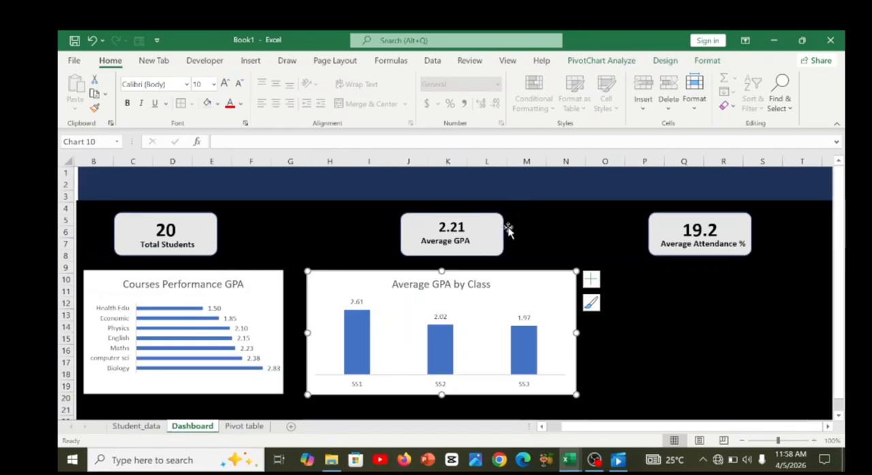
{"action": "left_click_drag", "start_coordinate": [470, 221], "coordinate": [437, 216]}
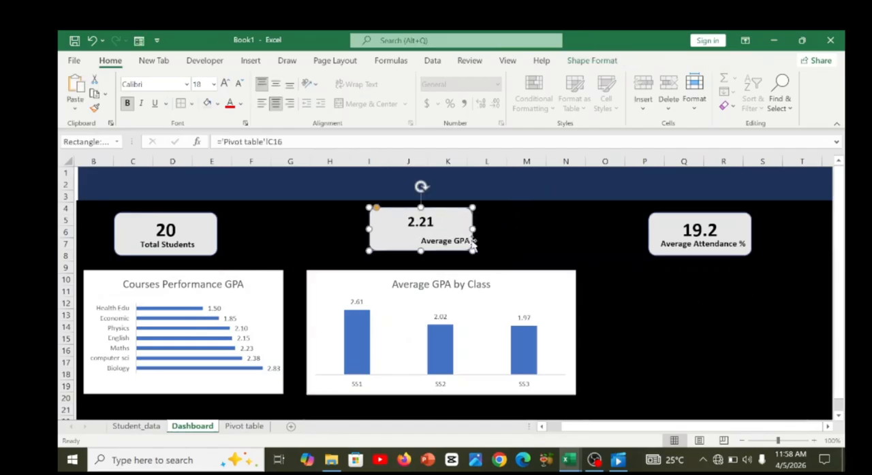
{"action": "left_click", "coordinate": [446, 245]}
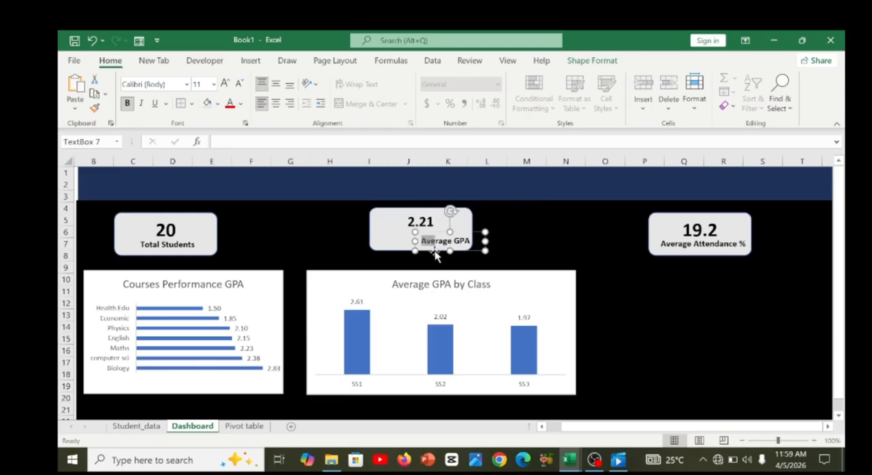
{"action": "left_click_drag", "start_coordinate": [434, 249], "coordinate": [411, 250]}
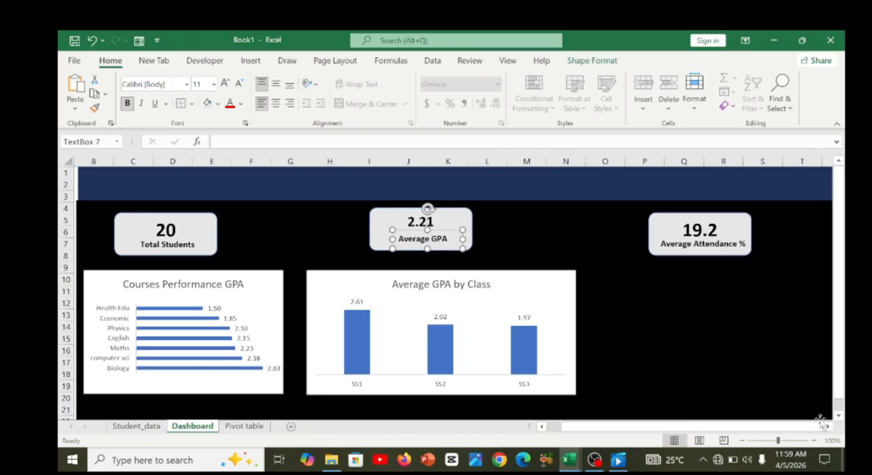
Narrow the black background rectangle and the dark blue header banner so both end at about column T.
{"action": "left_click", "coordinate": [827, 427]}
{"action": "left_click", "coordinate": [827, 427]}
{"action": "left_click", "coordinate": [755, 312]}
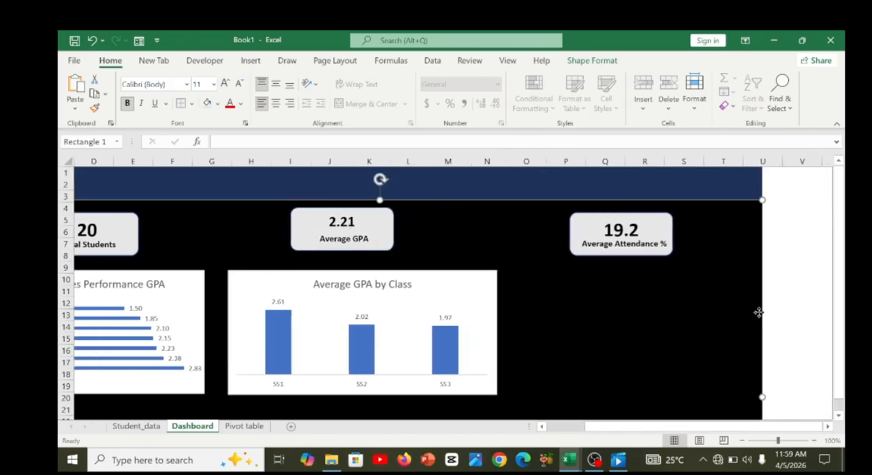
{"action": "left_click_drag", "start_coordinate": [762, 312], "coordinate": [684, 309]}
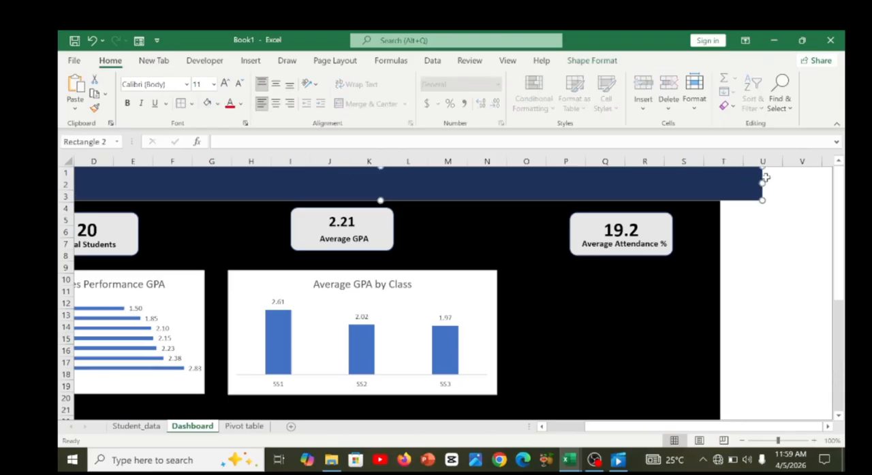
{"action": "left_click_drag", "start_coordinate": [761, 179], "coordinate": [717, 181]}
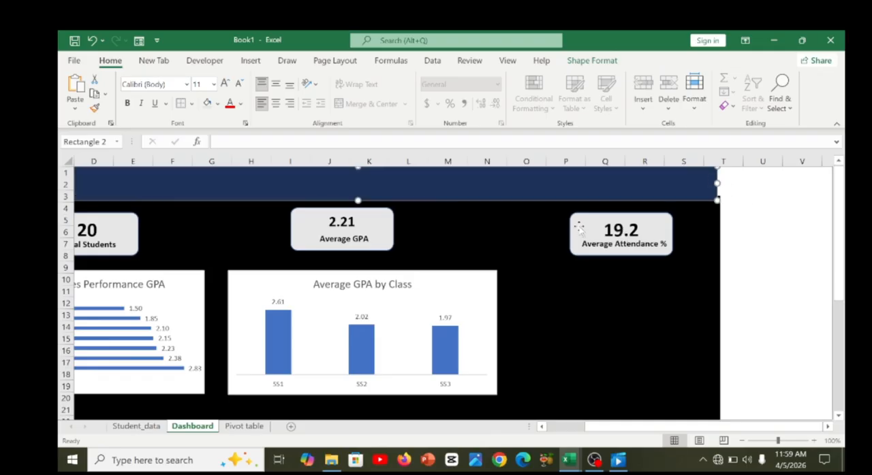
Move the Average Attendance % card with its label slightly up and left, and nudge the black background rectangle down slightly.
{"action": "left_click_drag", "start_coordinate": [578, 228], "coordinate": [570, 220]}
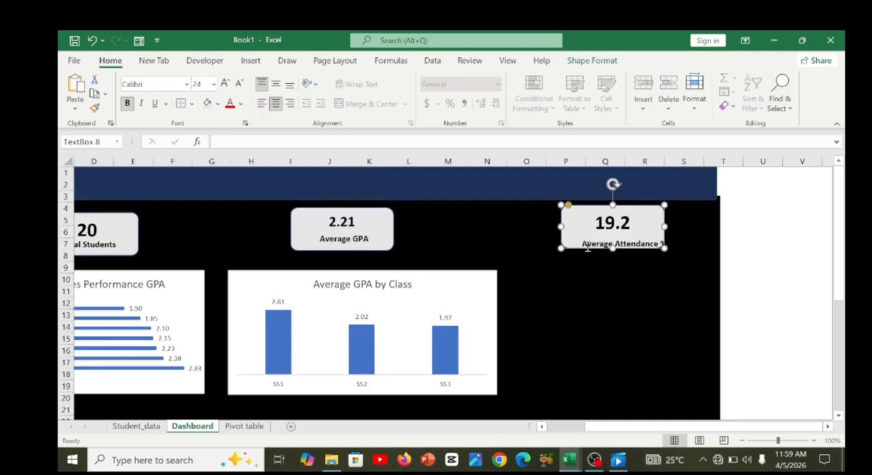
{"action": "left_click", "coordinate": [587, 248]}
{"action": "left_click_drag", "start_coordinate": [582, 256], "coordinate": [575, 250]}
{"action": "left_click", "coordinate": [706, 234]}
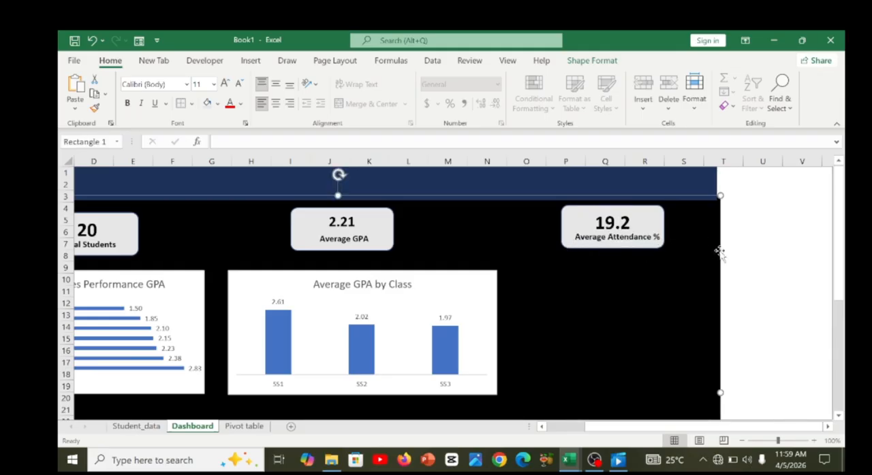
{"action": "left_click_drag", "start_coordinate": [720, 271], "coordinate": [715, 273]}
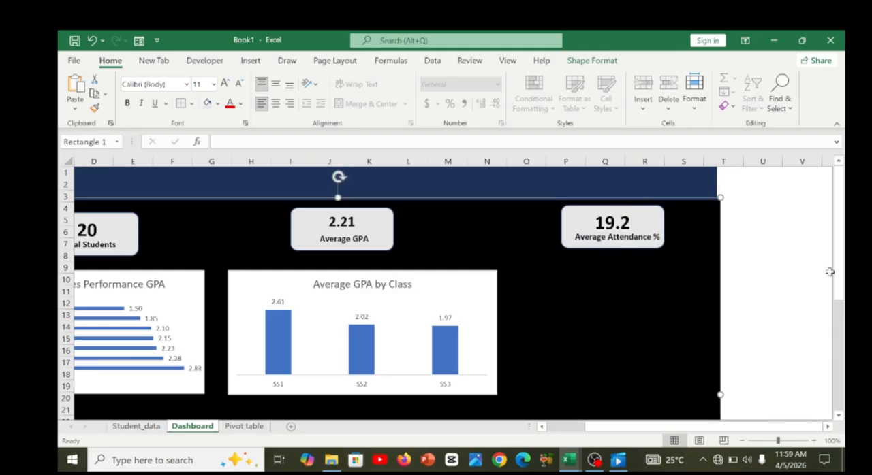
Check the space below the Dashboard charts against the lower chart row in Student_SIS_Project.xlsx, and return to Book1.
{"action": "scroll", "coordinate": [836, 272], "scroll_direction": "down", "scroll_amount": 2}
{"action": "left_click_drag", "start_coordinate": [843, 336], "coordinate": [843, 372]}
{"action": "left_click_drag", "start_coordinate": [668, 428], "coordinate": [630, 431]}
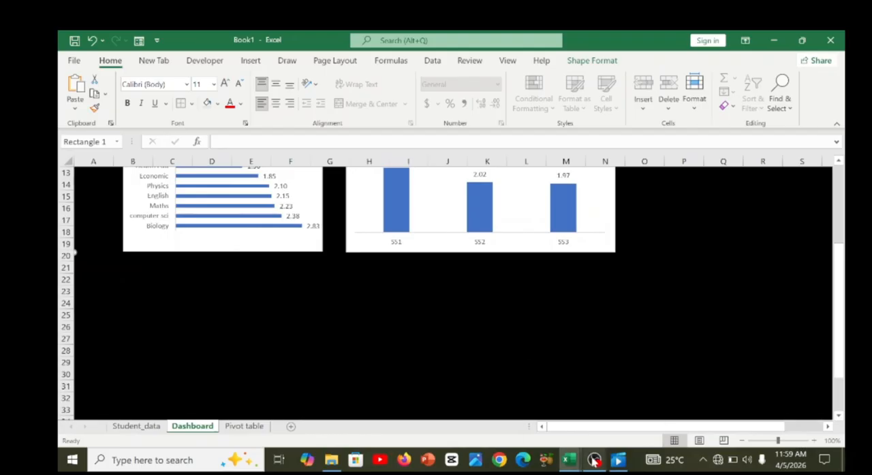
{"action": "mouse_move", "coordinate": [568, 461]}
{"action": "left_click", "coordinate": [528, 428]}
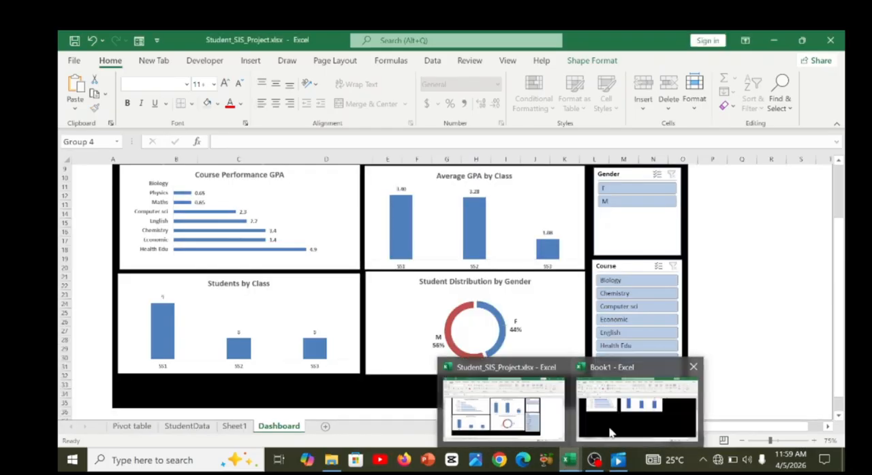
{"action": "left_click", "coordinate": [637, 409]}
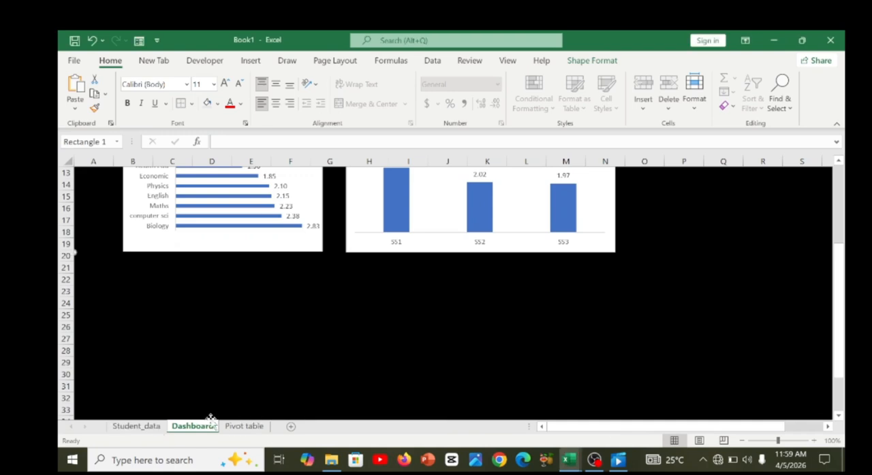
Copy the Students by Class chart from the Pivot table sheet to the Dashboard, place it below Courses Performance GPA and narrow it.
{"action": "left_click", "coordinate": [243, 427]}
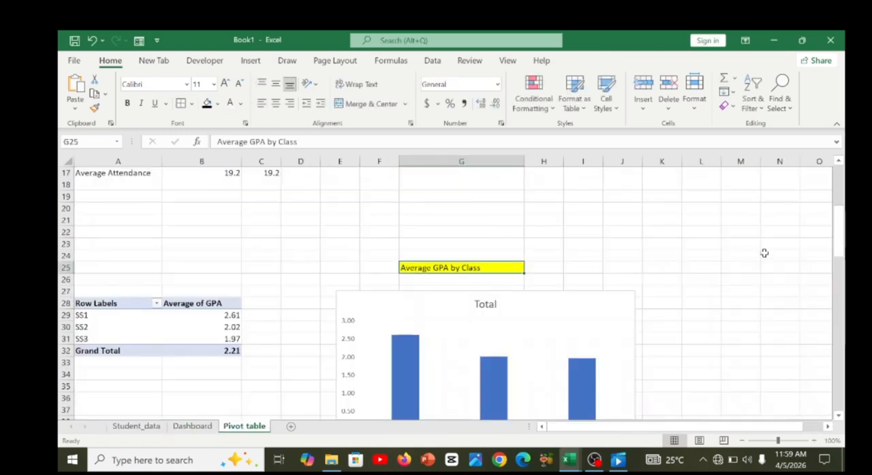
{"action": "scroll", "coordinate": [837, 235], "scroll_direction": "up", "scroll_amount": 5}
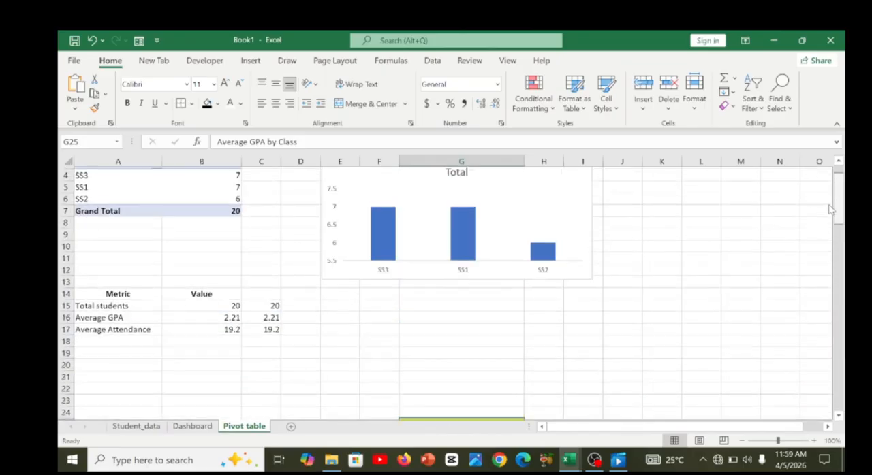
{"action": "left_click", "coordinate": [516, 203]}
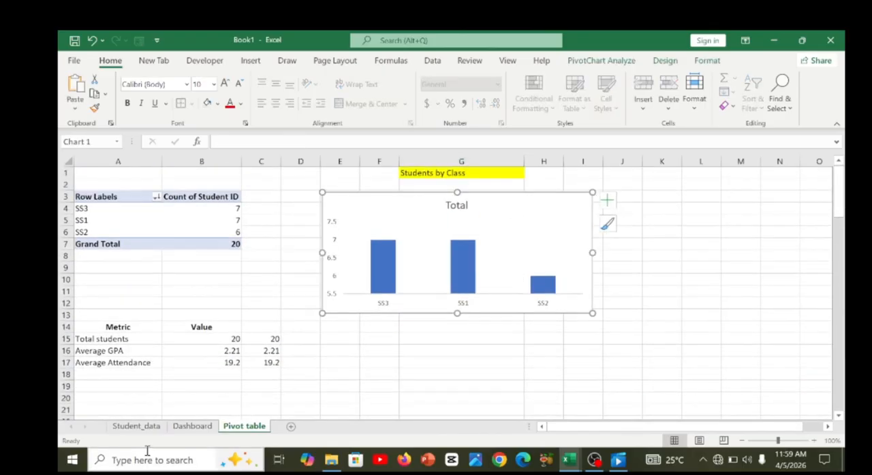
{"action": "left_click", "coordinate": [188, 429]}
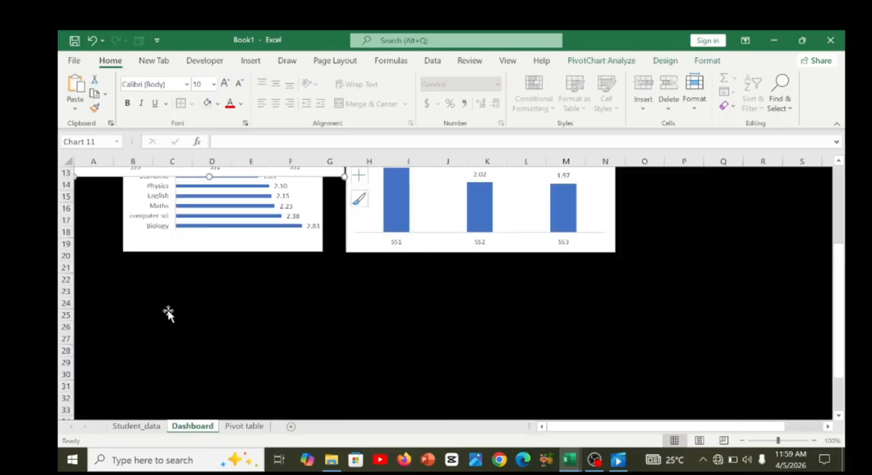
{"action": "left_click_drag", "start_coordinate": [166, 176], "coordinate": [217, 399]}
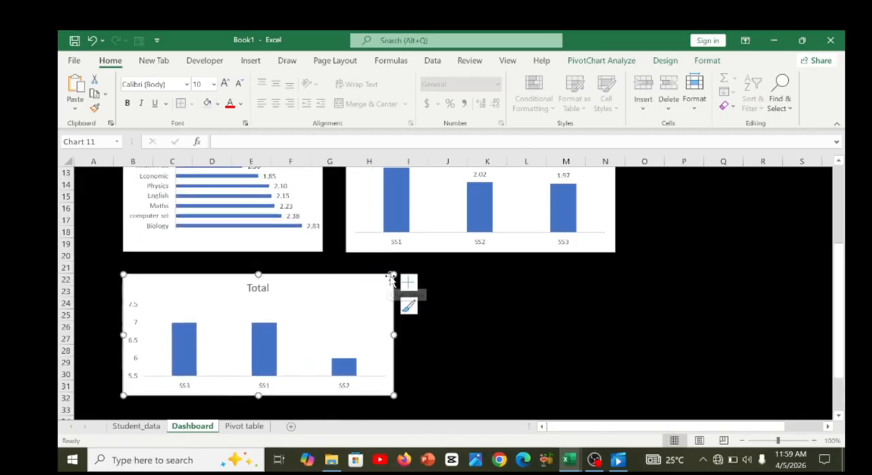
{"action": "left_click_drag", "start_coordinate": [393, 275], "coordinate": [325, 291]}
Add data labels to the student count column chart and delete its vertical axis.
{"action": "left_click", "coordinate": [365, 276]}
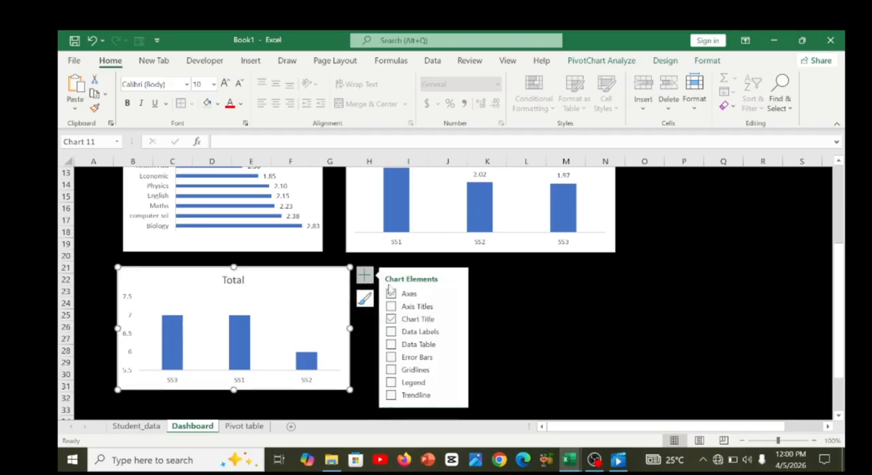
{"action": "left_click", "coordinate": [390, 333]}
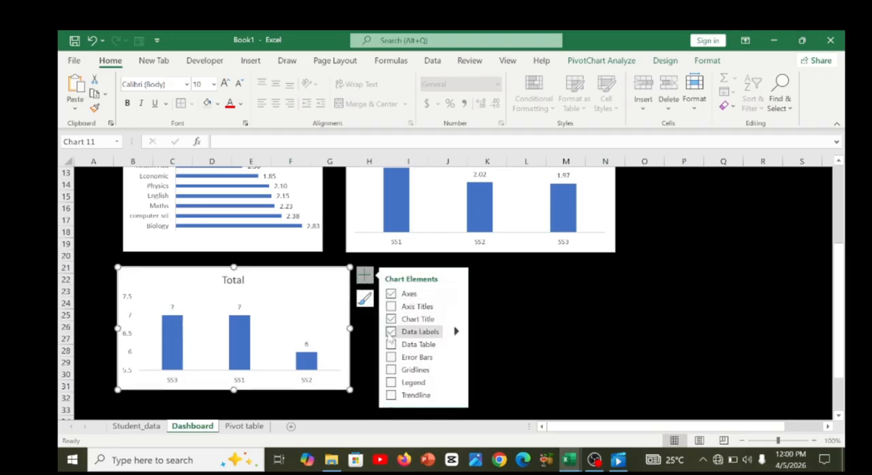
{"action": "left_click", "coordinate": [129, 311]}
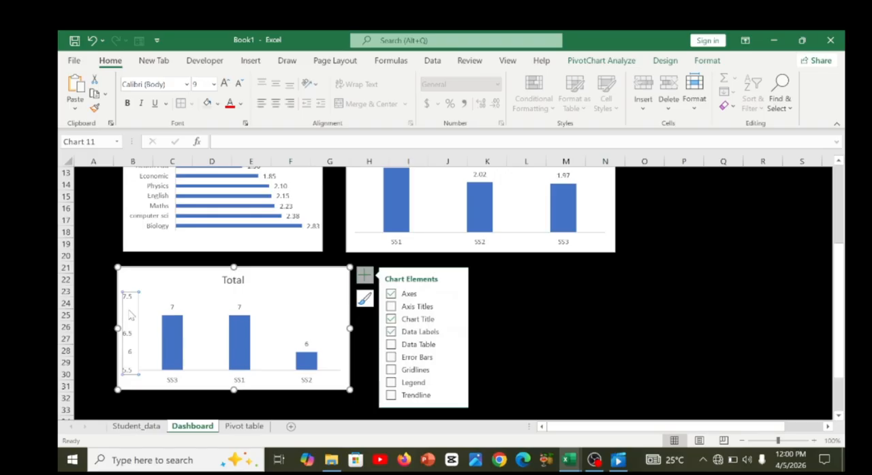
{"action": "key", "text": "Delete"}
{"action": "left_click", "coordinate": [145, 301]}
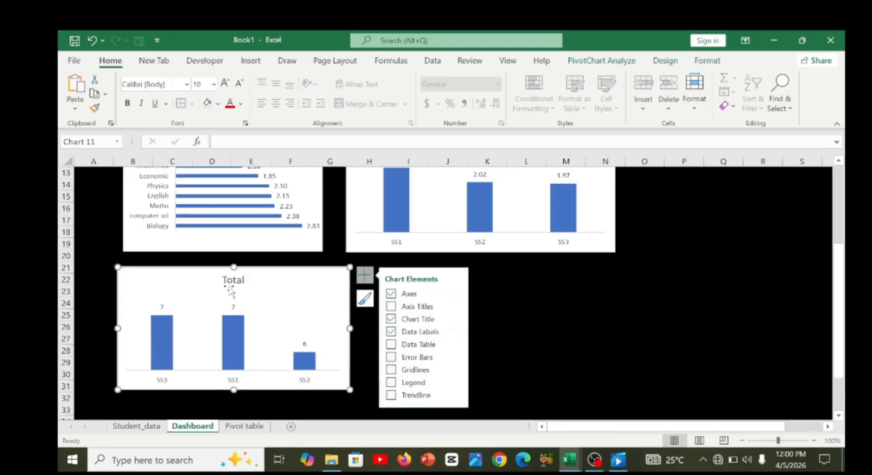
Replace the student count chart's title "Total" with "Student by Class".
{"action": "left_click", "coordinate": [231, 286]}
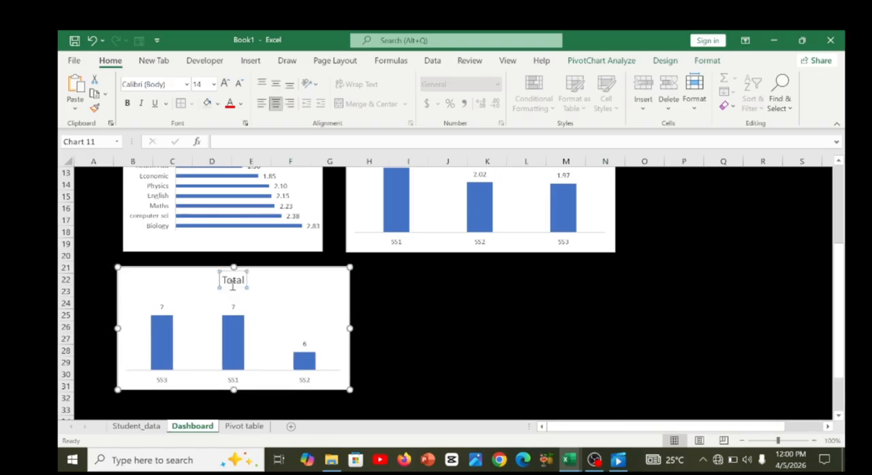
{"action": "double_click", "coordinate": [232, 283]}
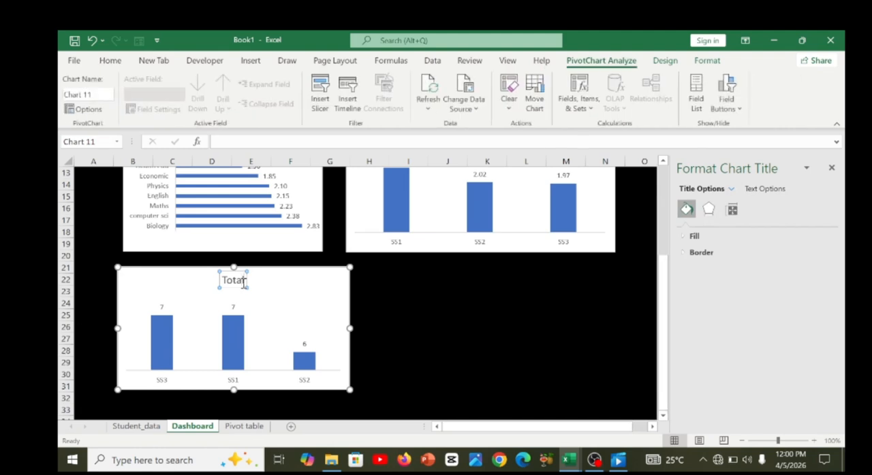
{"action": "key", "text": "BackSpace"}
{"action": "key", "text": "BackSpace"}
{"action": "key", "text": "BackSpace"}
{"action": "key", "text": "BackSpace"}
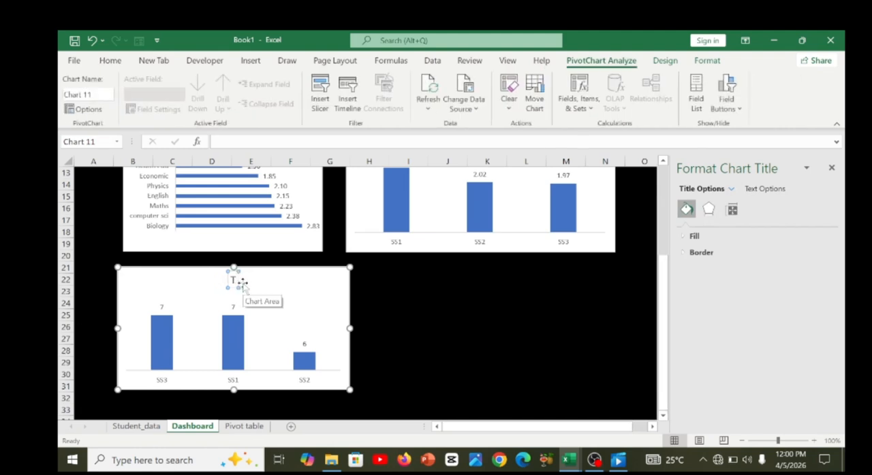
{"action": "type", "text": "St"}
{"action": "type", "text": "den"}
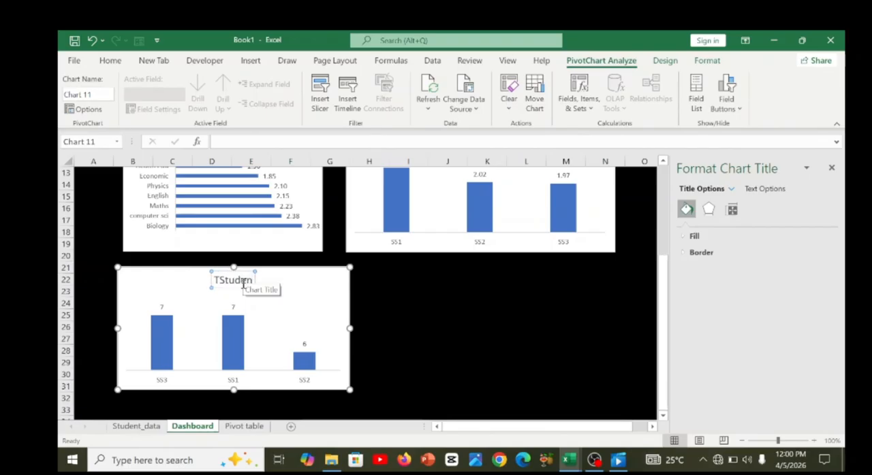
{"action": "type", "text": "t"}
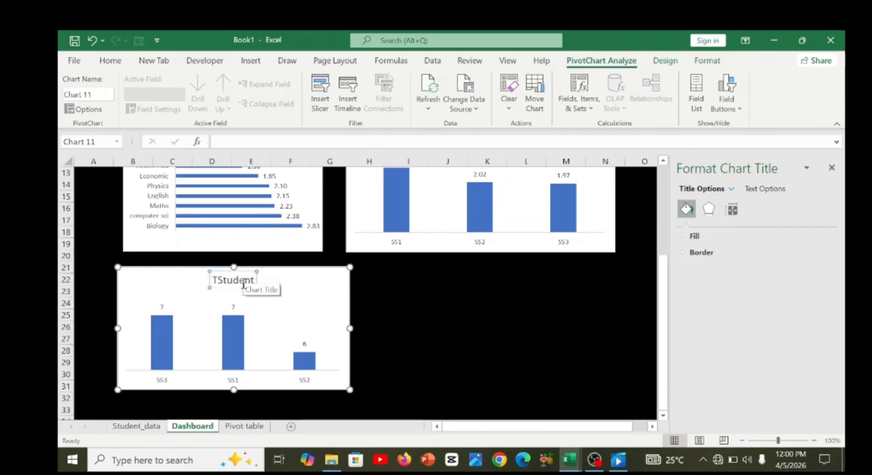
{"action": "type", "text": " bv"}
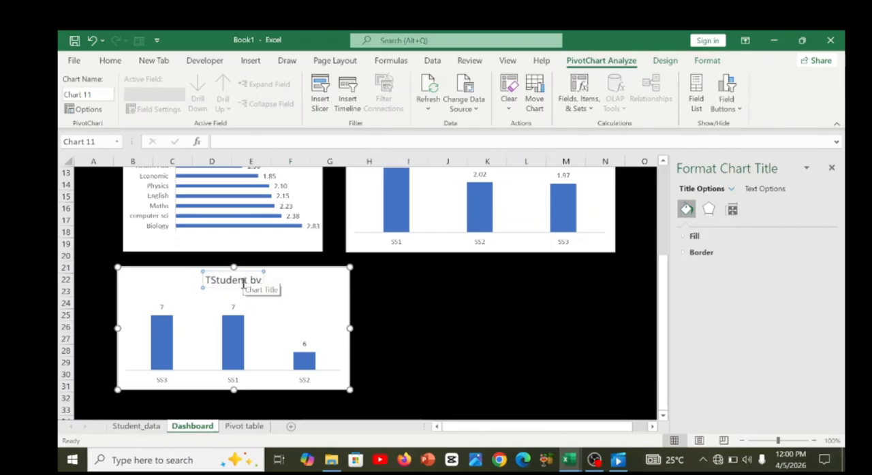
{"action": "type", "text": " Class"}
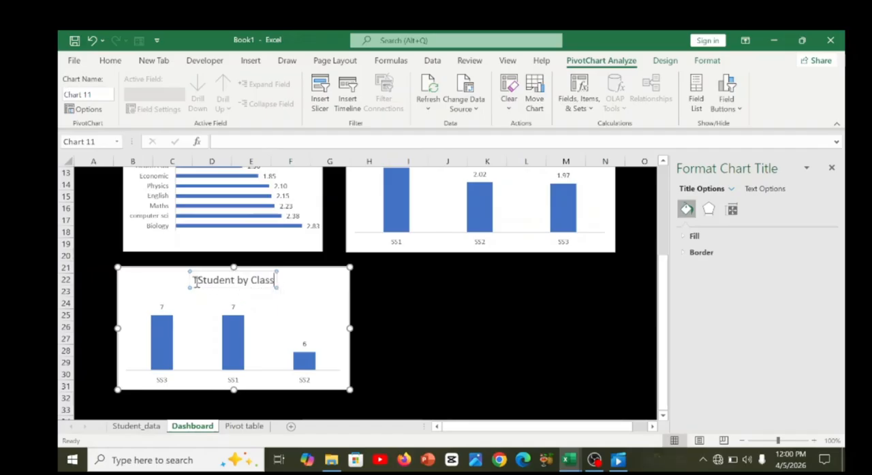
{"action": "left_click", "coordinate": [195, 281]}
{"action": "key", "text": "BackSpace"}
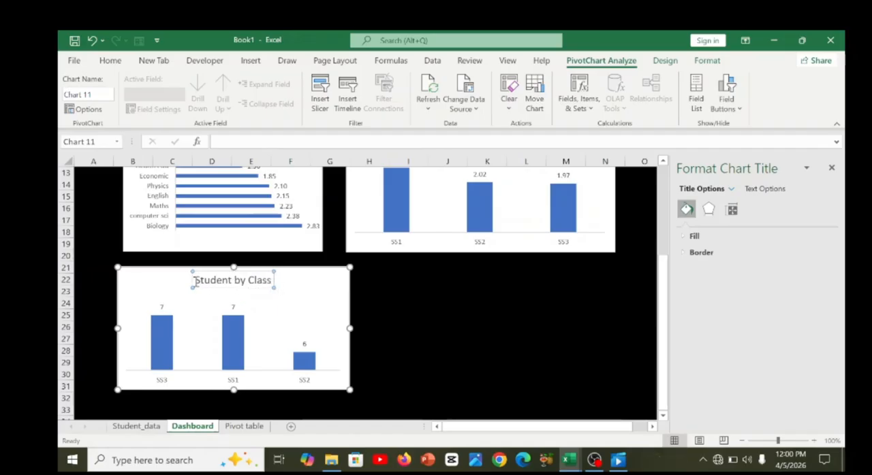
{"action": "left_click", "coordinate": [300, 276]}
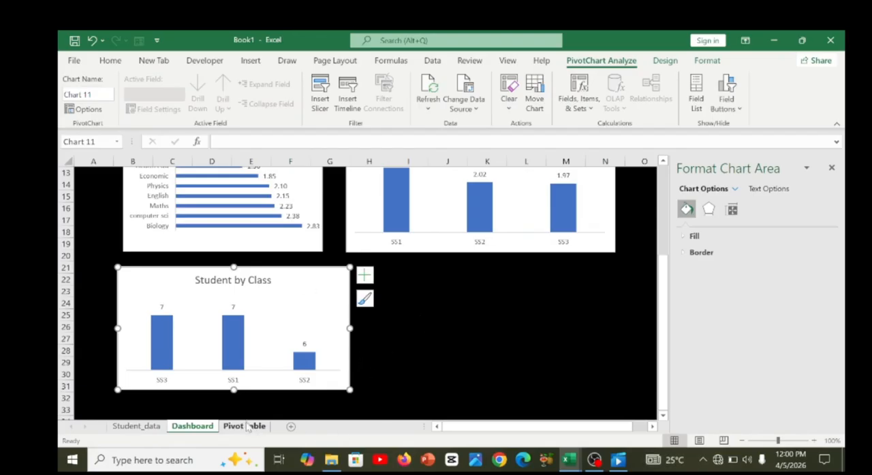
Copy the Student Distribution by Gender doughnut chart from the Pivot table sheet to the Dashboard and place it beside Student by Class.
{"action": "left_click", "coordinate": [153, 428]}
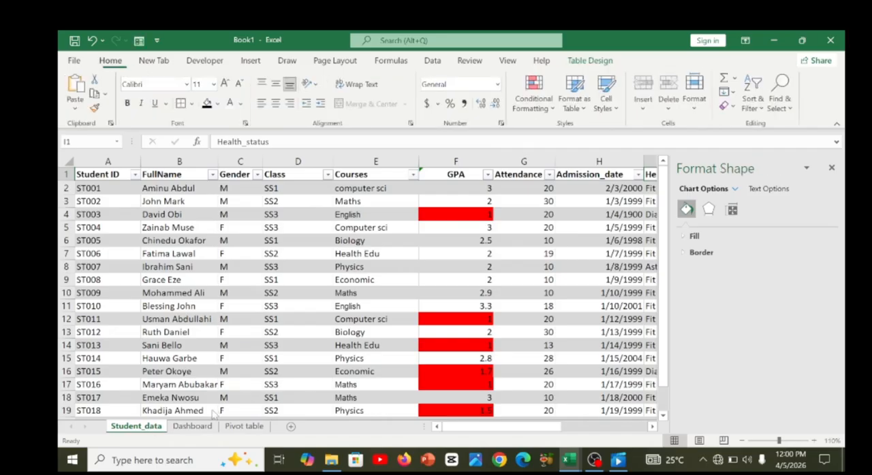
{"action": "left_click", "coordinate": [242, 427]}
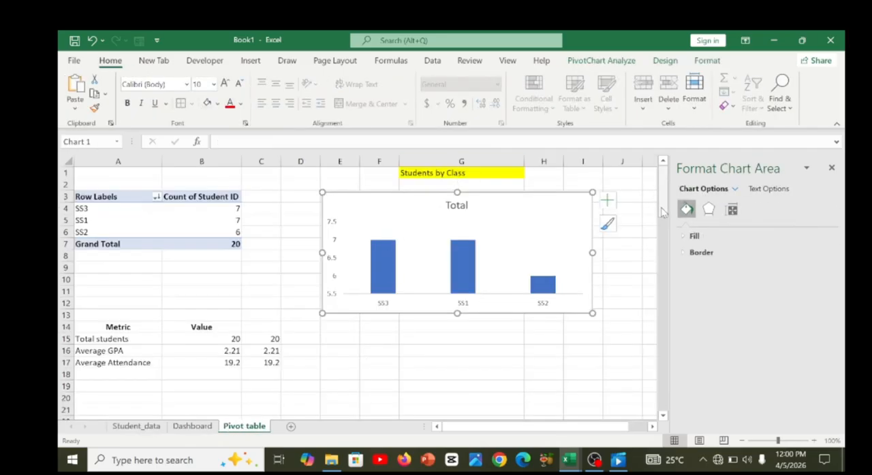
{"action": "left_click_drag", "start_coordinate": [661, 201], "coordinate": [664, 412]}
{"action": "left_click", "coordinate": [506, 233]}
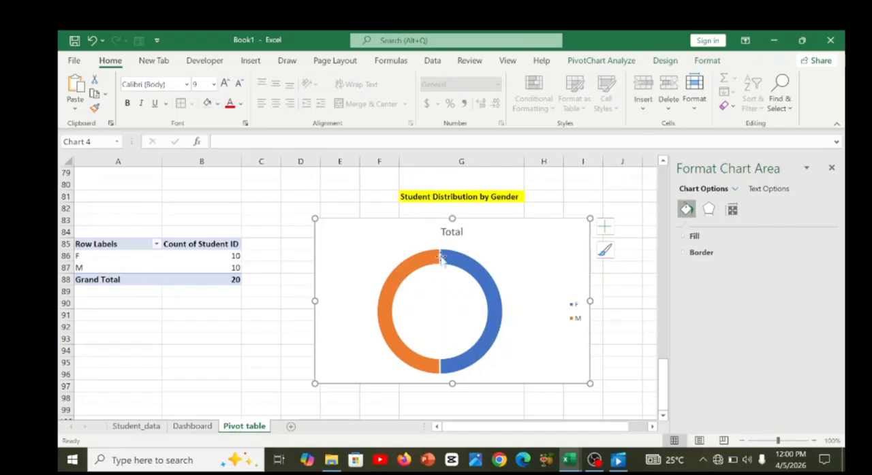
{"action": "left_click", "coordinate": [192, 426]}
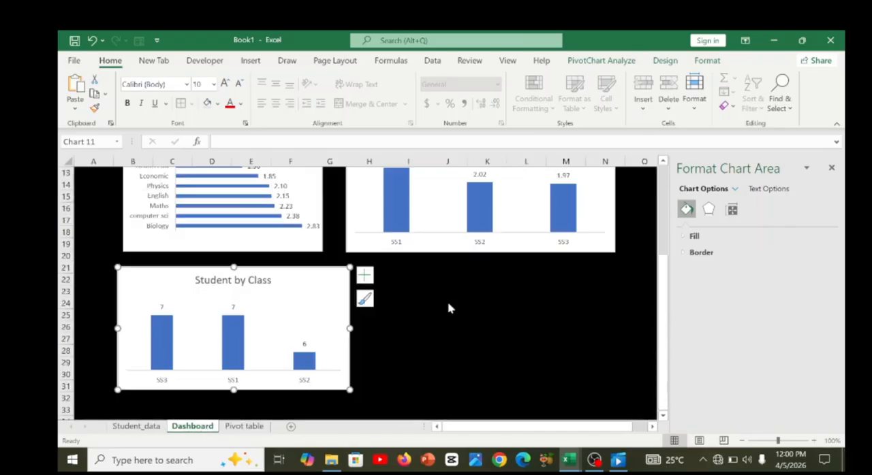
{"action": "left_click", "coordinate": [448, 308]}
{"action": "key", "text": "ctrl+v"}
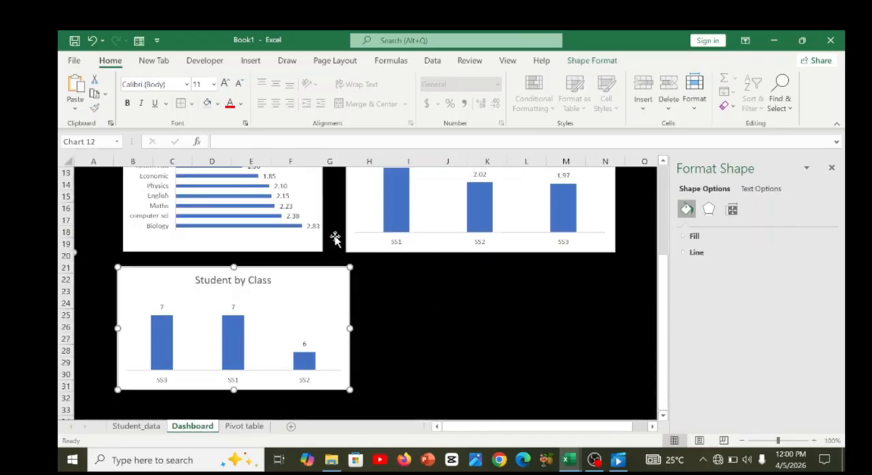
{"action": "left_click_drag", "start_coordinate": [397, 273], "coordinate": [596, 383]}
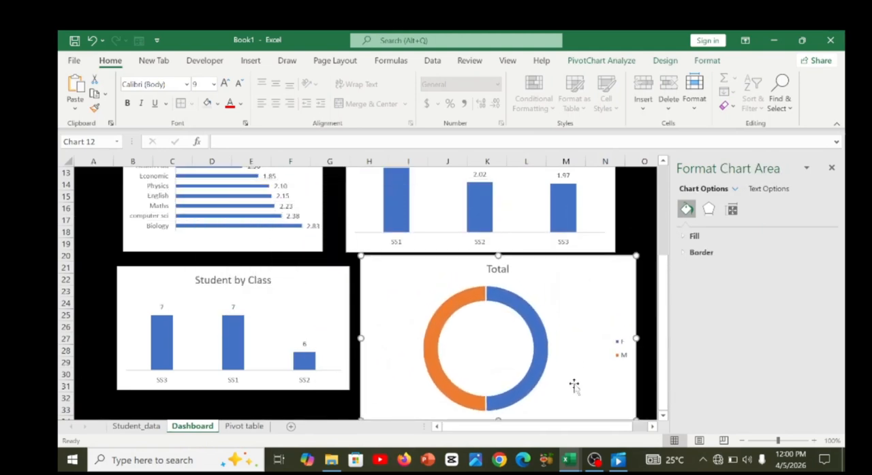
Move the Student by Class chart up under Courses Performance GPA and reduce its height and width.
{"action": "left_click", "coordinate": [323, 307]}
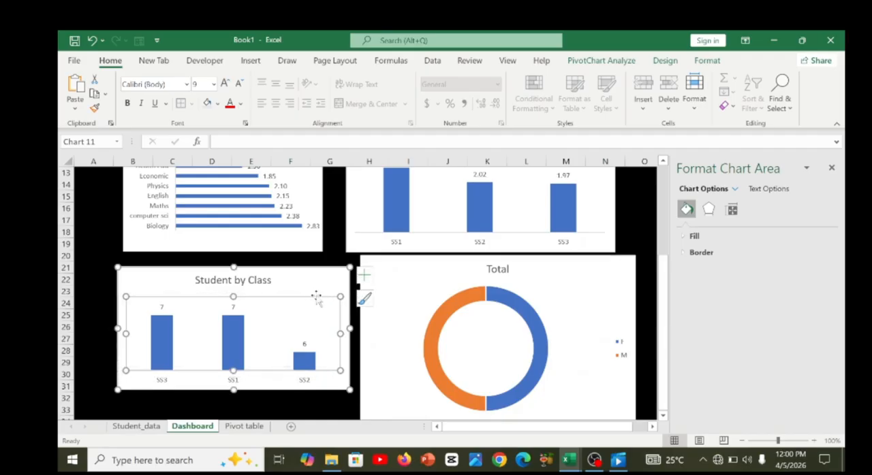
{"action": "left_click", "coordinate": [319, 301]}
{"action": "left_click_drag", "start_coordinate": [305, 276], "coordinate": [283, 269]}
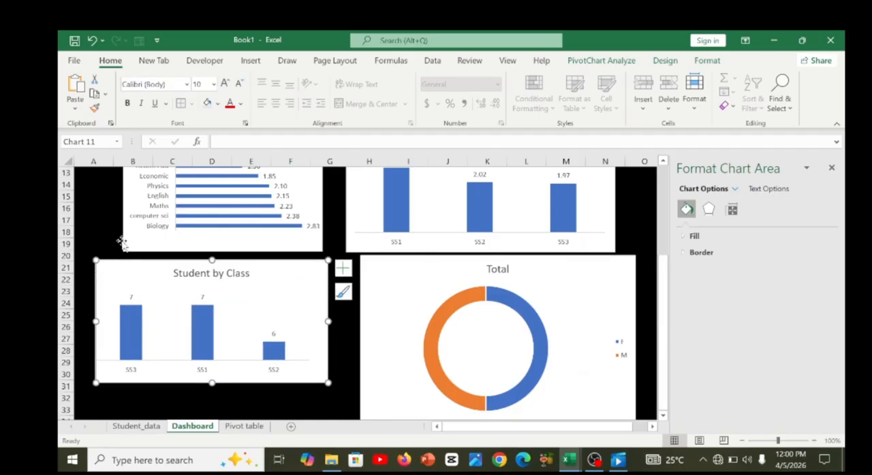
{"action": "left_click_drag", "start_coordinate": [126, 245], "coordinate": [124, 243]}
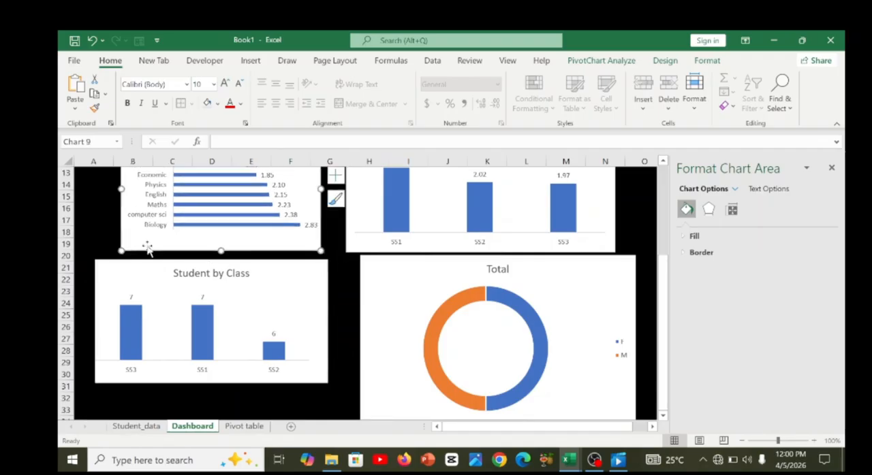
{"action": "left_click", "coordinate": [323, 383]}
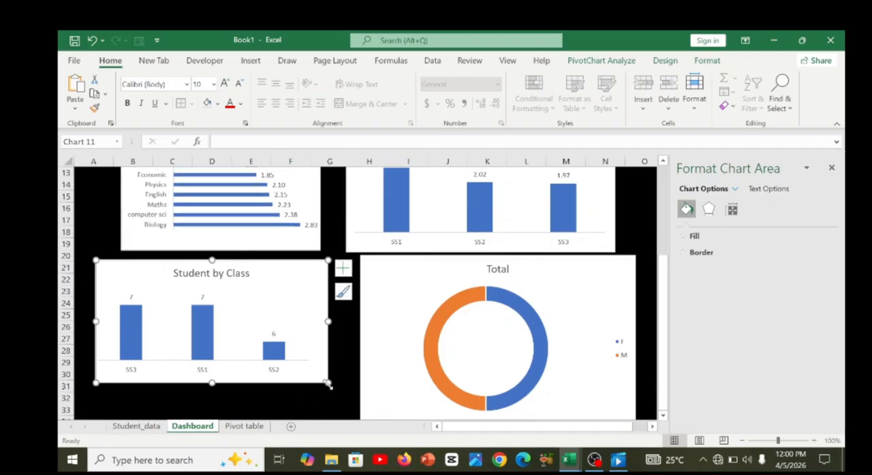
{"action": "left_click_drag", "start_coordinate": [322, 364], "coordinate": [325, 364]}
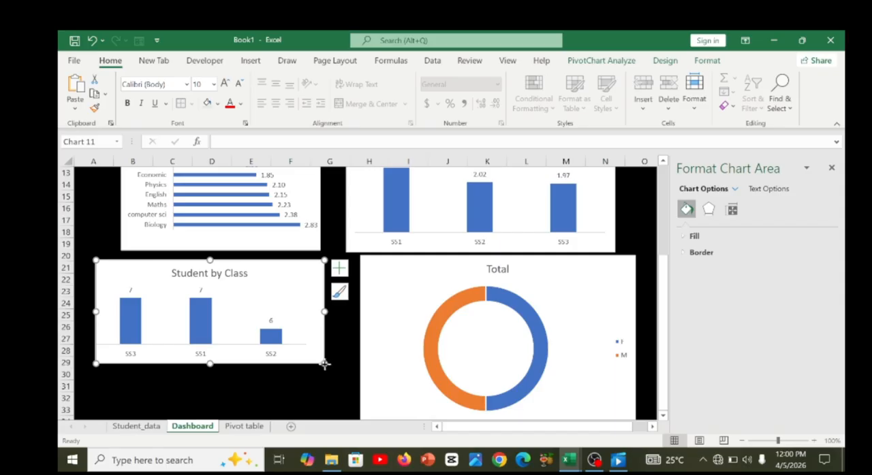
{"action": "left_click_drag", "start_coordinate": [95, 258], "coordinate": [111, 261]}
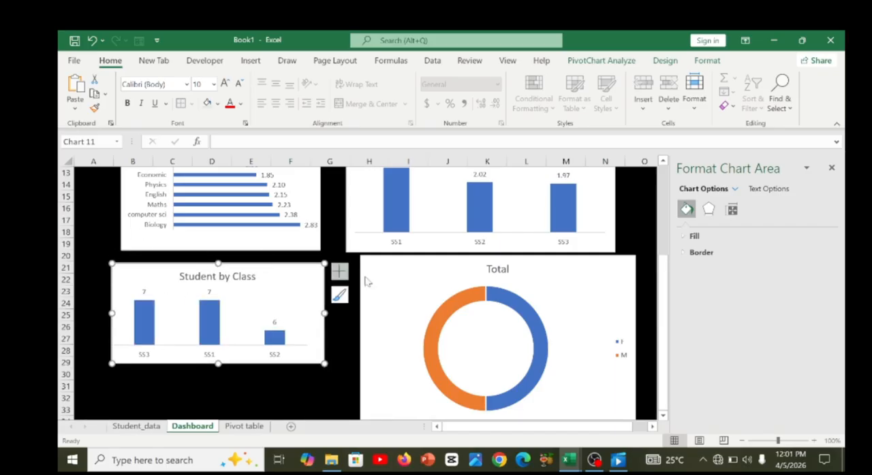
Move the gender doughnut chart closer to Student by Class and shrink it, and dismiss the chart formatting options.
{"action": "left_click", "coordinate": [399, 288]}
{"action": "left_click_drag", "start_coordinate": [384, 291], "coordinate": [377, 289]}
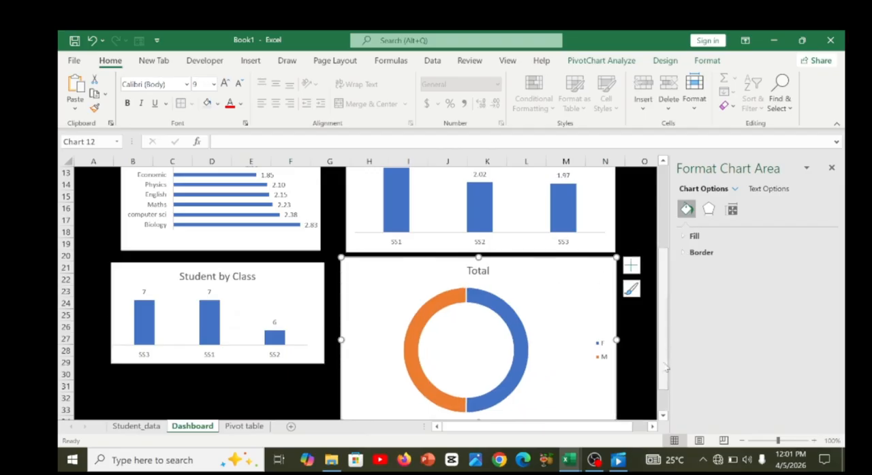
{"action": "scroll", "coordinate": [665, 416], "scroll_direction": "down", "scroll_amount": 1}
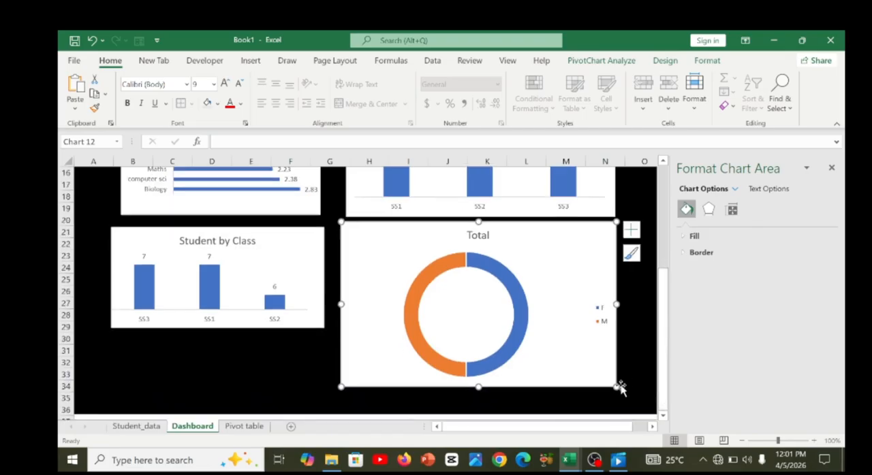
{"action": "left_click_drag", "start_coordinate": [614, 387], "coordinate": [603, 342]}
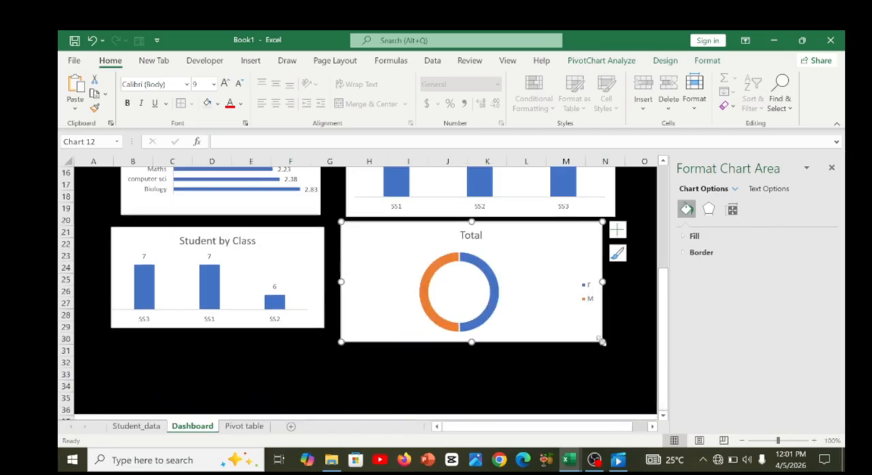
{"action": "left_click_drag", "start_coordinate": [603, 282], "coordinate": [583, 282]}
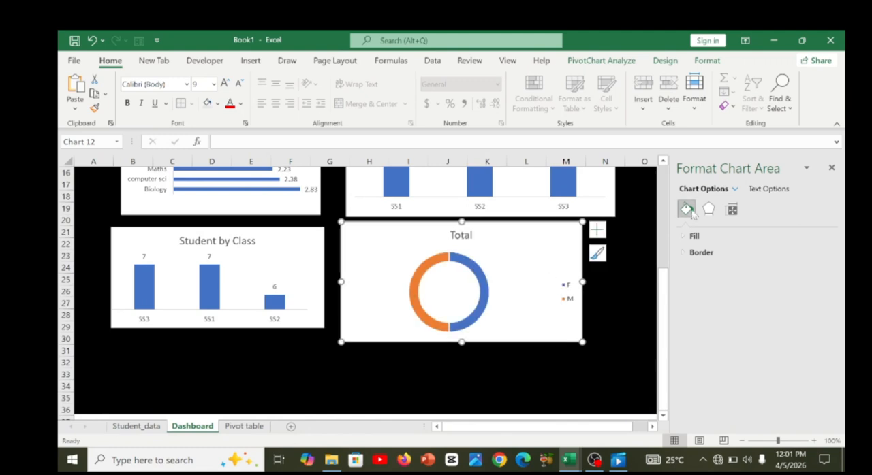
{"action": "left_click", "coordinate": [831, 168]}
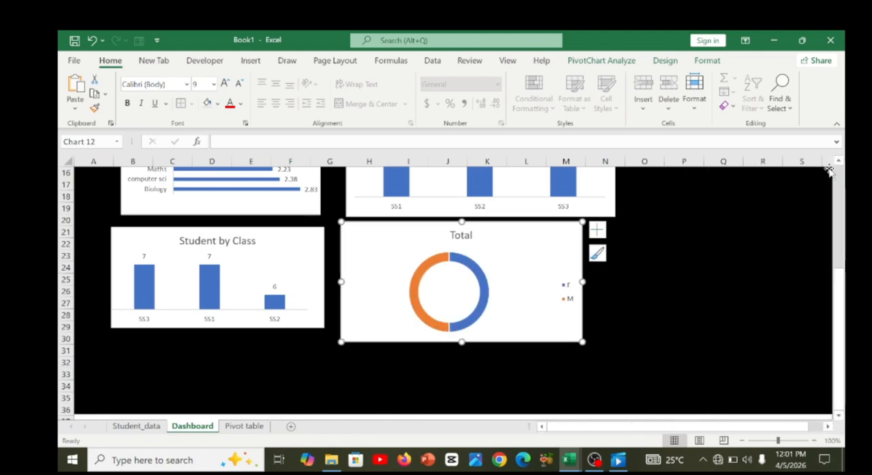
Shift all four Dashboard charts towards column A into a tight two-by-two grid, and widen the Courses Performance GPA chart.
{"action": "scroll", "coordinate": [822, 238], "scroll_direction": "up", "scroll_amount": 4}
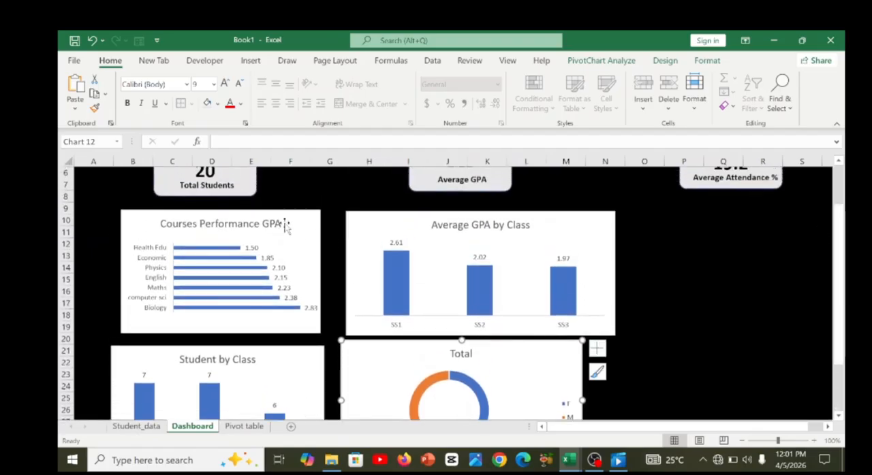
{"action": "left_click_drag", "start_coordinate": [297, 227], "coordinate": [279, 225]}
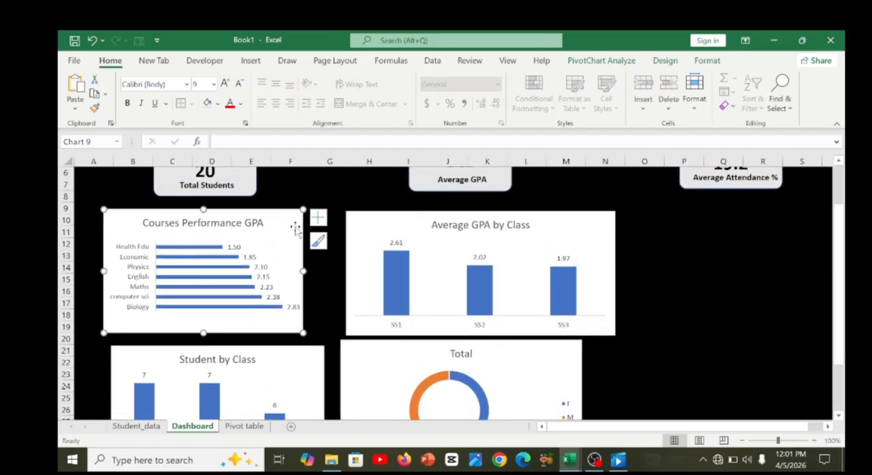
{"action": "left_click_drag", "start_coordinate": [392, 225], "coordinate": [367, 223]}
{"action": "left_click", "coordinate": [279, 370]}
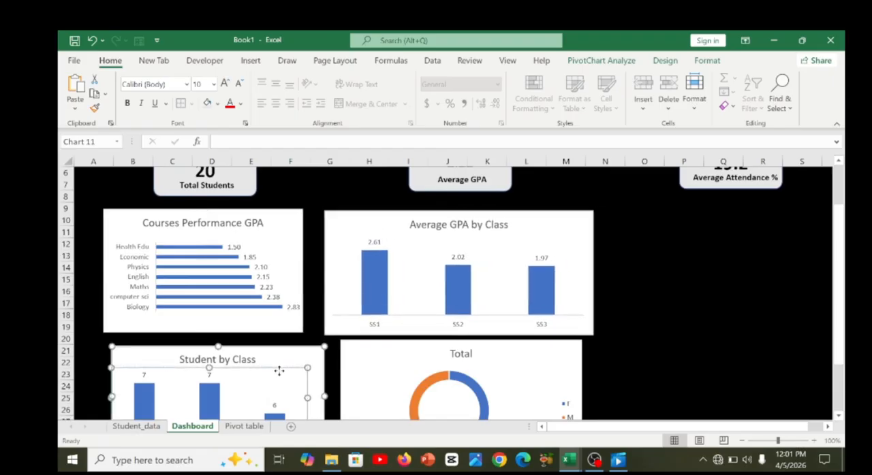
{"action": "left_click_drag", "start_coordinate": [286, 351], "coordinate": [273, 342]}
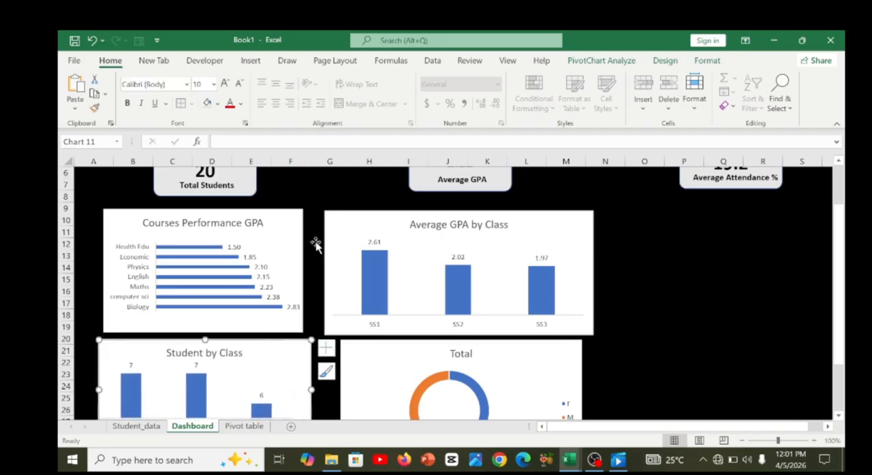
{"action": "left_click_drag", "start_coordinate": [373, 363], "coordinate": [357, 363]}
{"action": "left_click", "coordinate": [293, 267]}
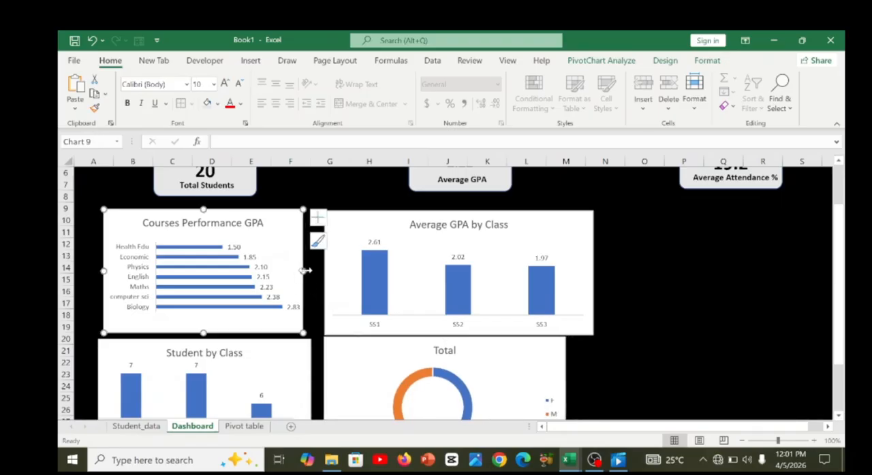
{"action": "left_click_drag", "start_coordinate": [304, 271], "coordinate": [315, 271]}
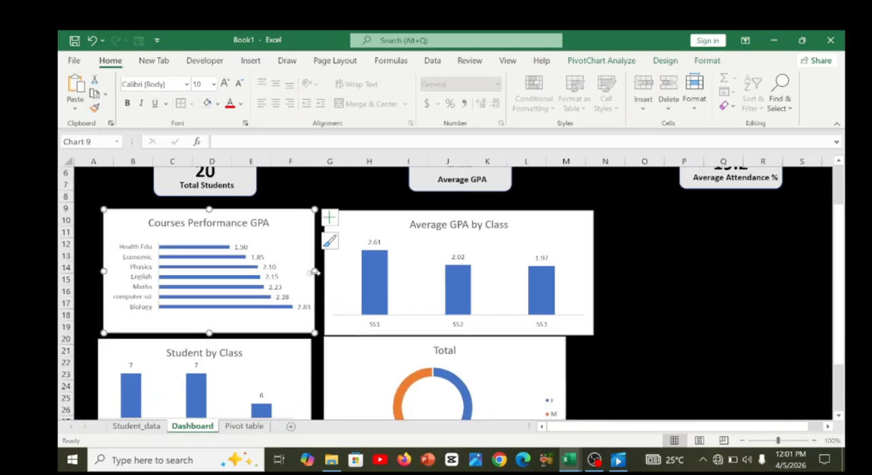
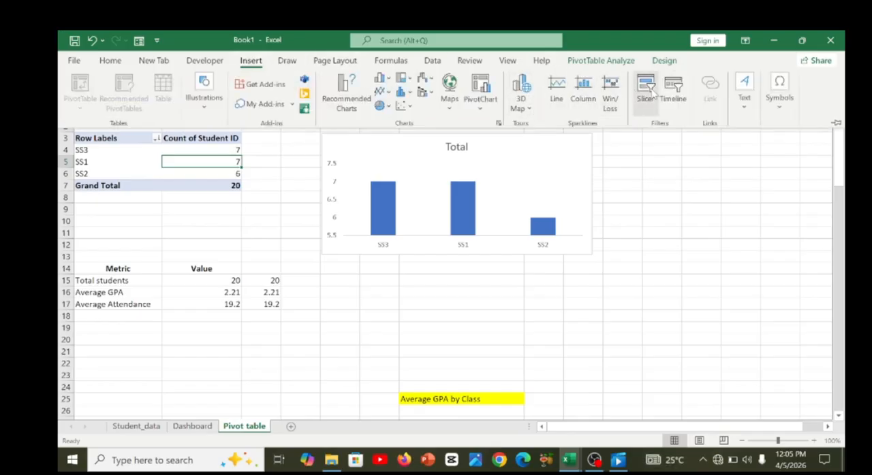
Insert a Courses slicer for the Students by Class pivot table and place it beside the class chart.
{"action": "left_click", "coordinate": [645, 89]}
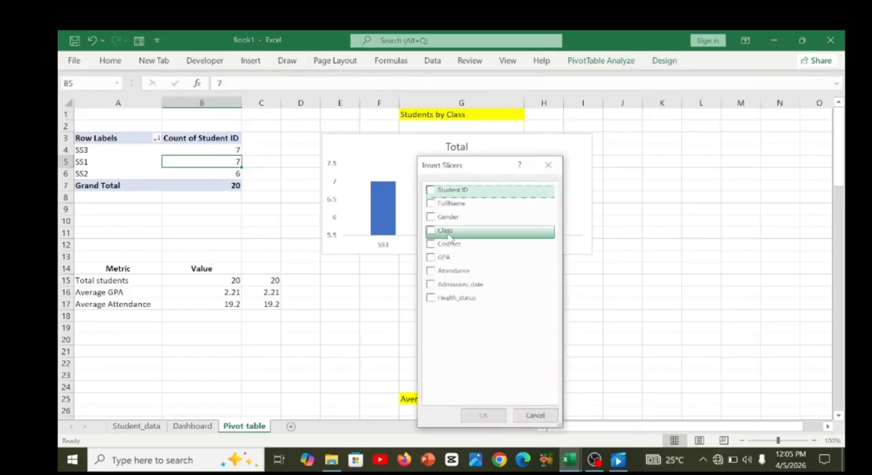
{"action": "left_click", "coordinate": [431, 245]}
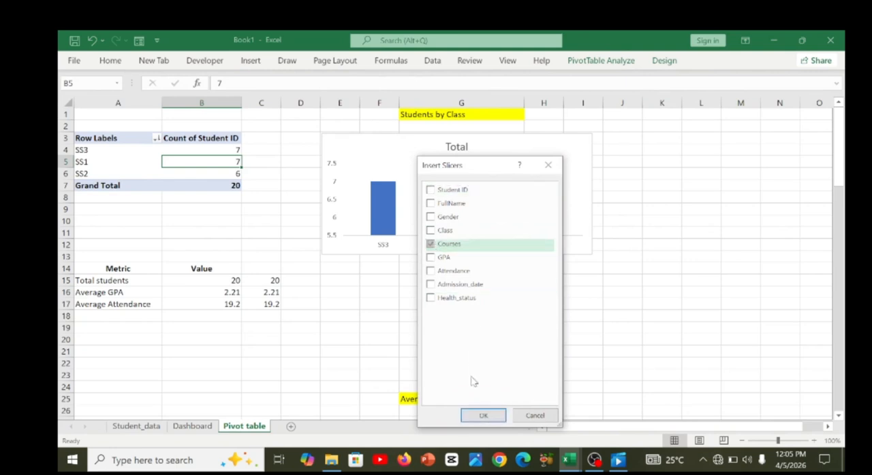
{"action": "left_click", "coordinate": [481, 415]}
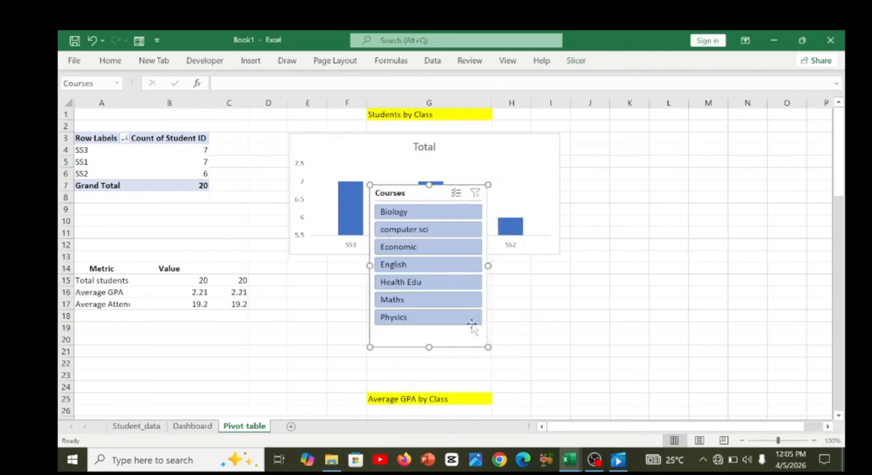
{"action": "left_click_drag", "start_coordinate": [442, 195], "coordinate": [647, 185]}
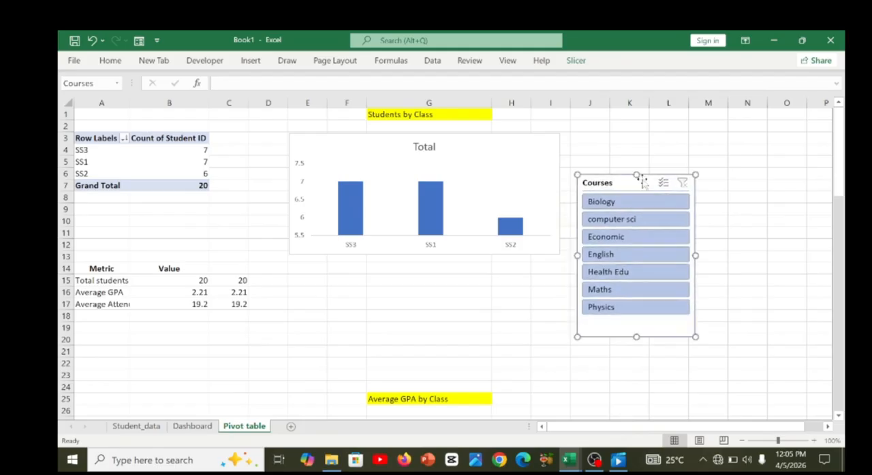
Insert a Gender slicer for the Students by Class pivot table and place it beside the Courses slicer.
{"action": "left_click", "coordinate": [117, 165]}
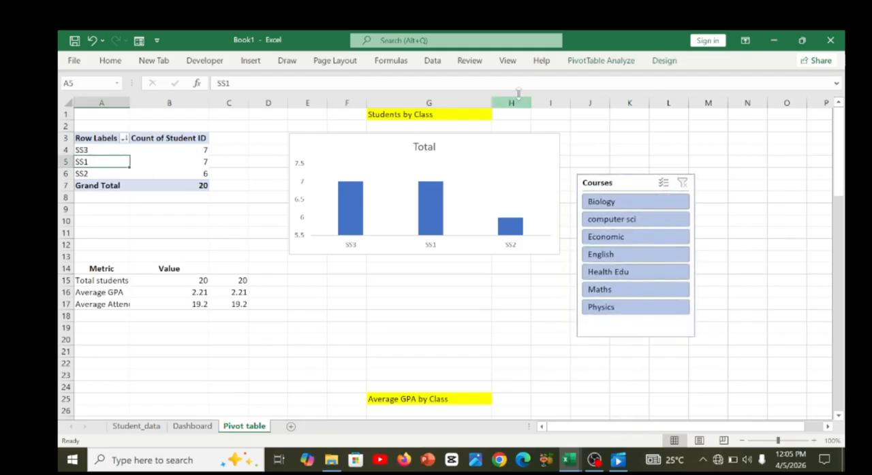
{"action": "left_click", "coordinate": [250, 61]}
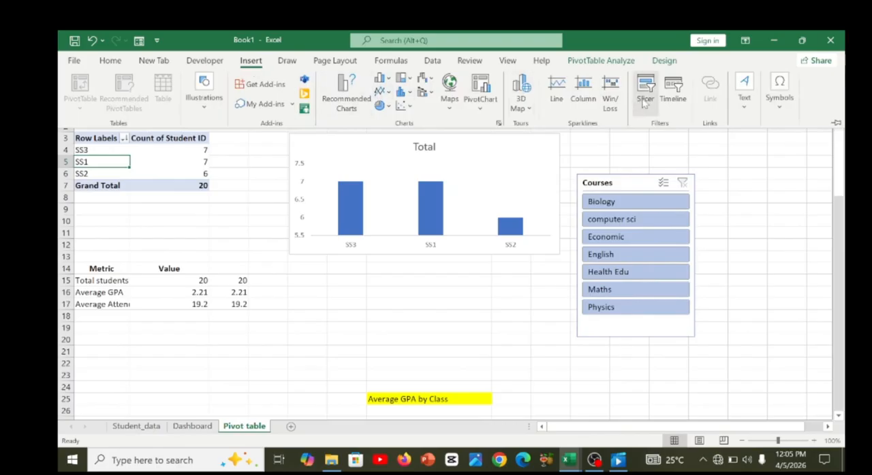
{"action": "left_click", "coordinate": [644, 99]}
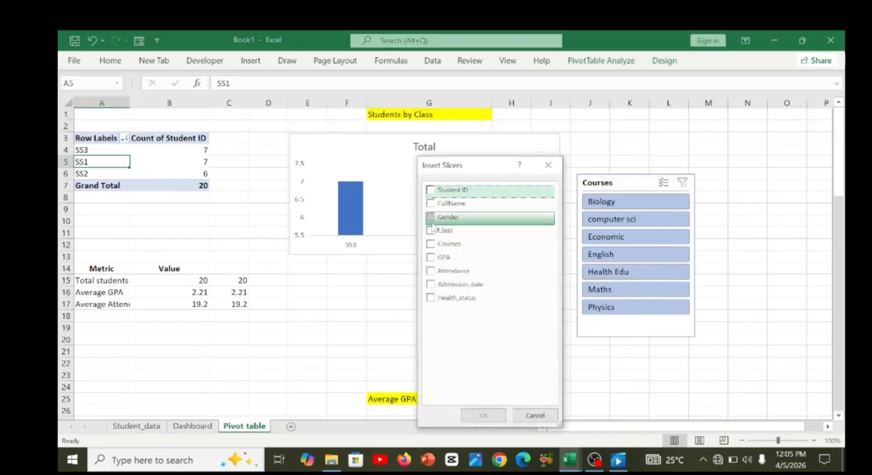
{"action": "left_click", "coordinate": [430, 218]}
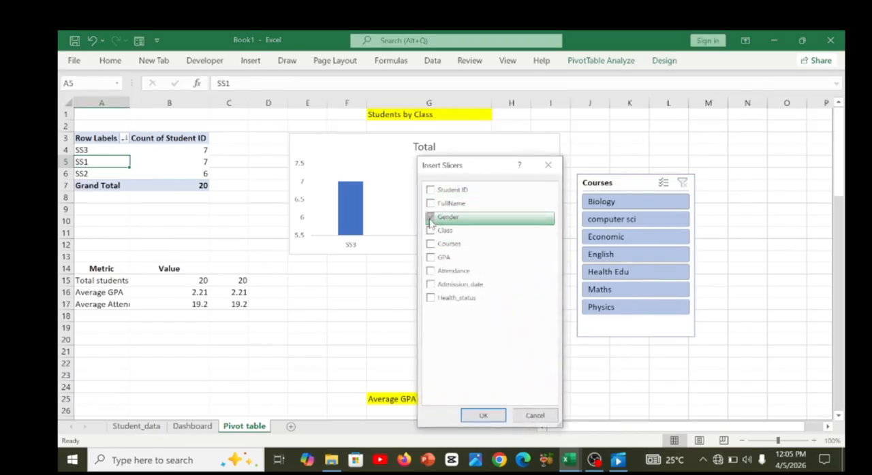
{"action": "left_click", "coordinate": [483, 416]}
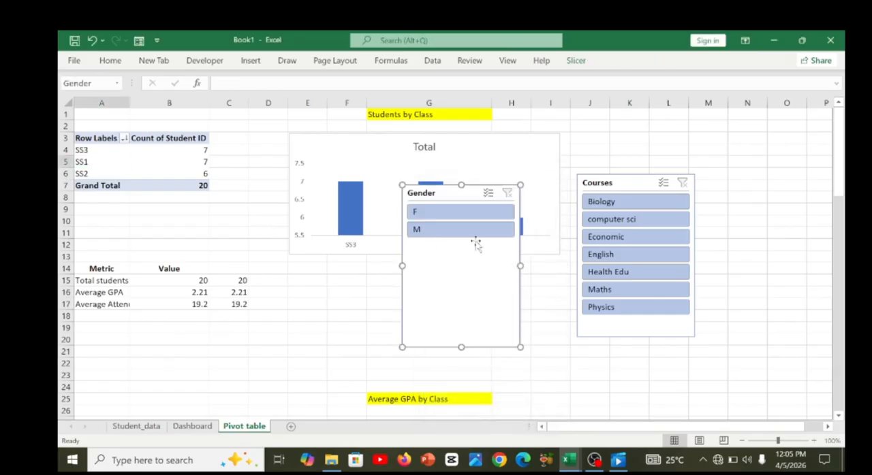
{"action": "left_click_drag", "start_coordinate": [452, 193], "coordinate": [736, 183]}
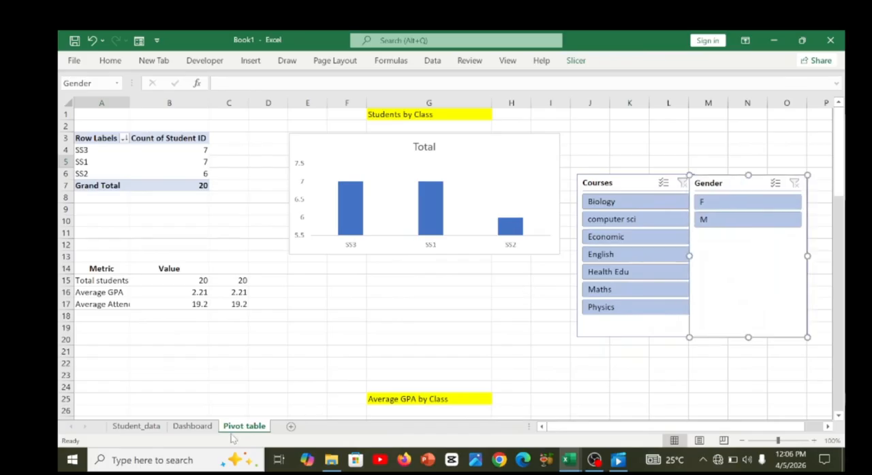
Copy the Gender slicer to the Dashboard sheet, place it under the Average Attendance card and narrow it slightly.
{"action": "left_click", "coordinate": [192, 426]}
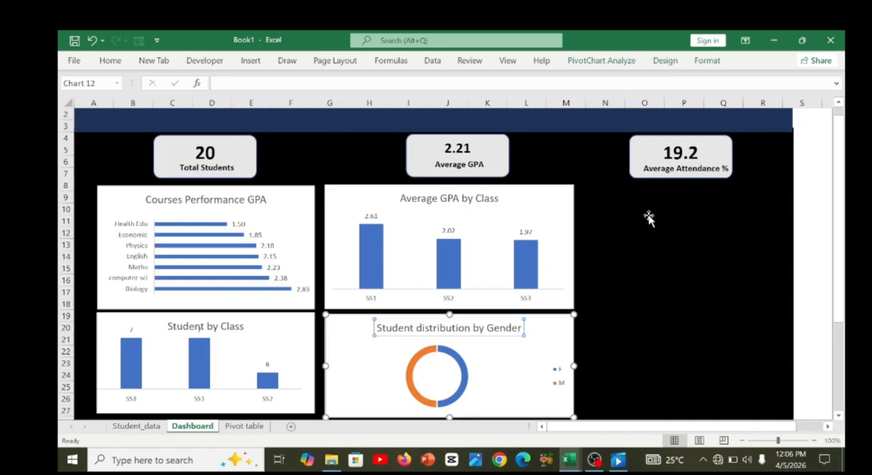
{"action": "left_click", "coordinate": [649, 217]}
{"action": "key", "text": "ctrl+v"}
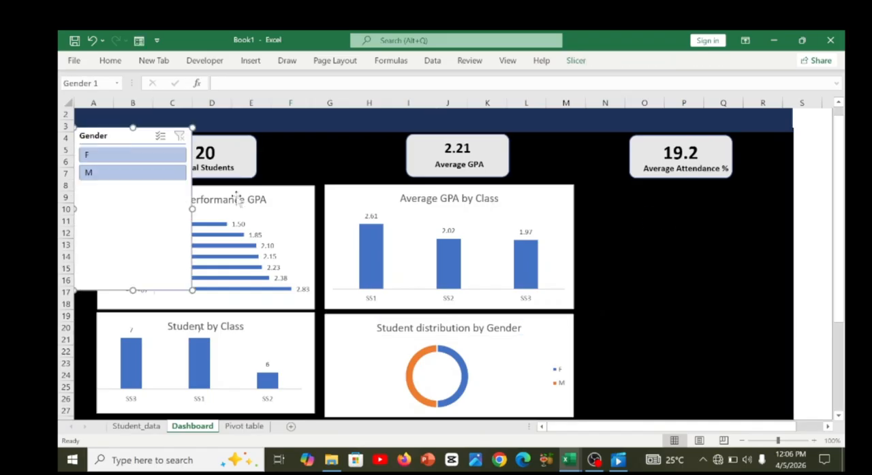
{"action": "left_click_drag", "start_coordinate": [136, 132], "coordinate": [665, 198]}
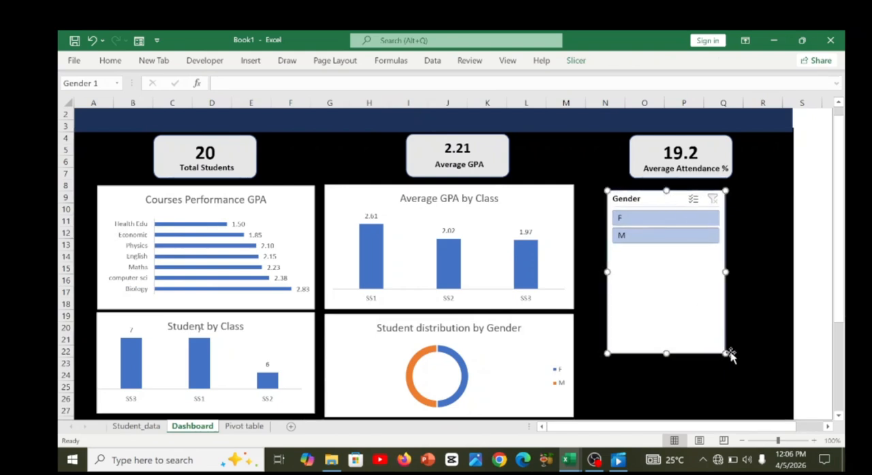
{"action": "left_click_drag", "start_coordinate": [726, 355], "coordinate": [712, 352]}
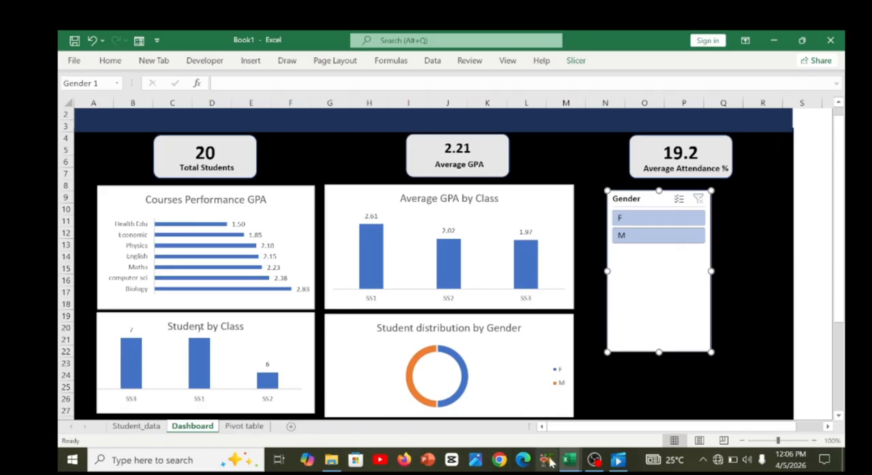
Check the slicer layout in the finished Student_SIS_Project.xlsx dashboard, return to Book1 and shrink the Gender slicer to match.
{"action": "mouse_move", "coordinate": [569, 462]}
{"action": "left_click", "coordinate": [515, 428]}
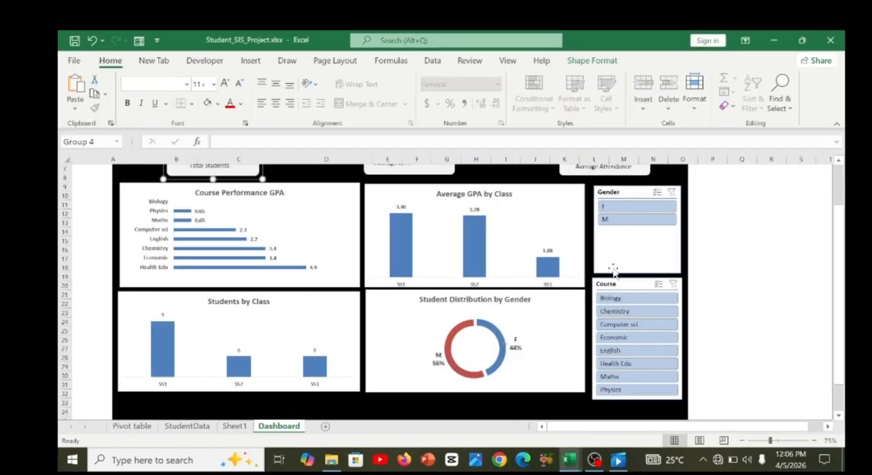
{"action": "left_click", "coordinate": [575, 379]}
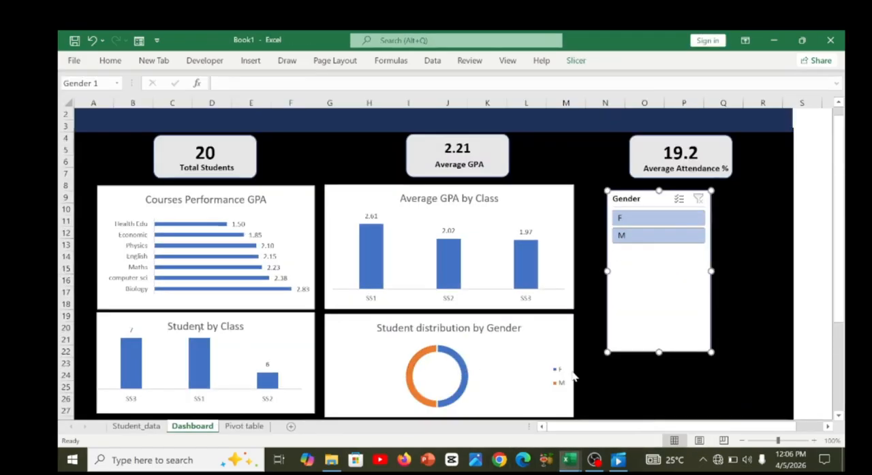
{"action": "left_click_drag", "start_coordinate": [711, 353], "coordinate": [689, 289]}
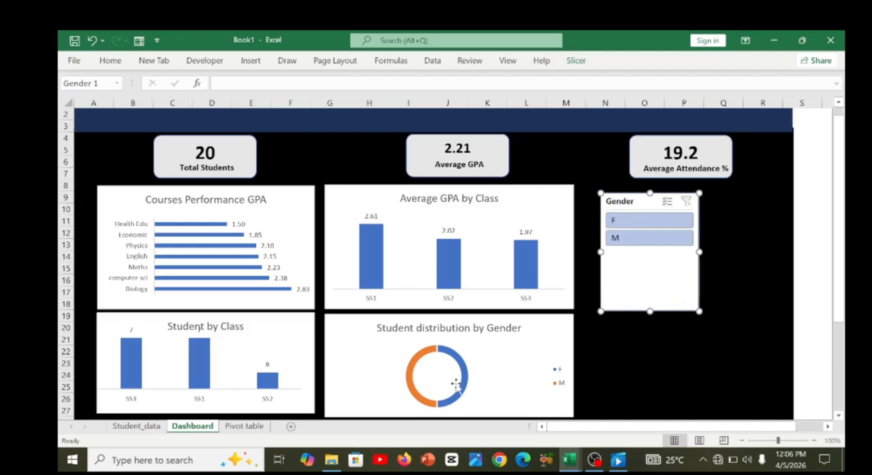
Copy the Courses slicer from the Pivot table sheet to the Dashboard and place it directly below the Gender slicer.
{"action": "left_click", "coordinate": [242, 427]}
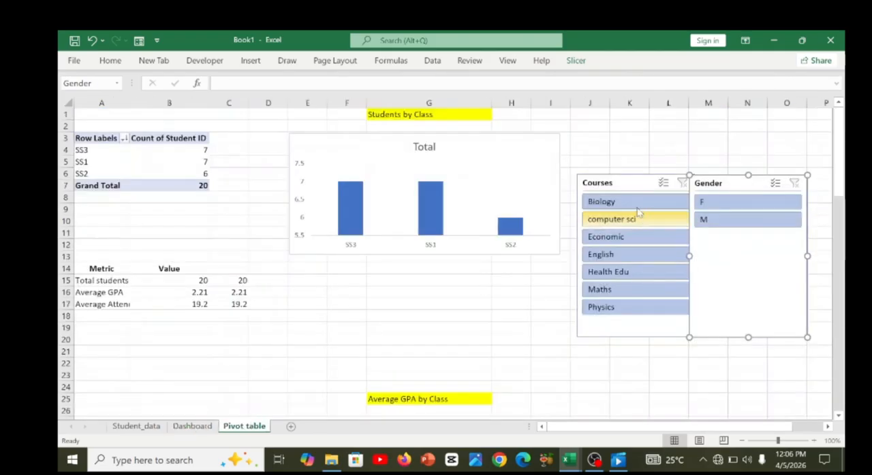
{"action": "left_click", "coordinate": [619, 185]}
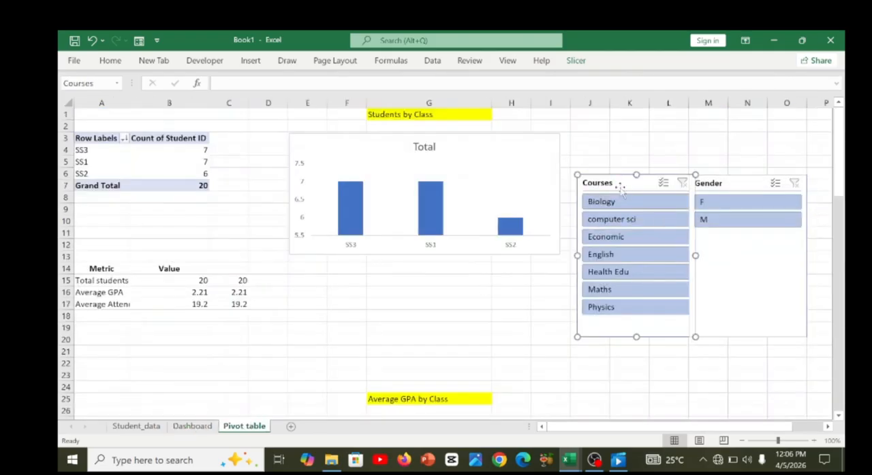
{"action": "left_click", "coordinate": [208, 427]}
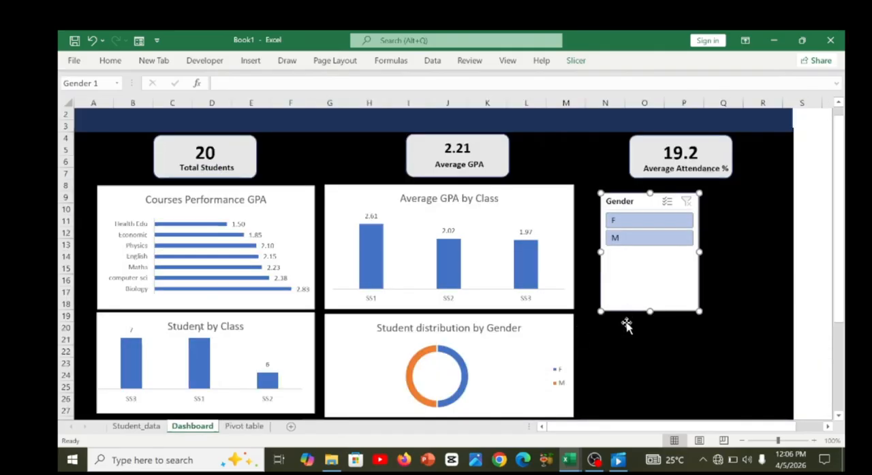
{"action": "left_click", "coordinate": [627, 344]}
{"action": "key", "text": "ctrl+v"}
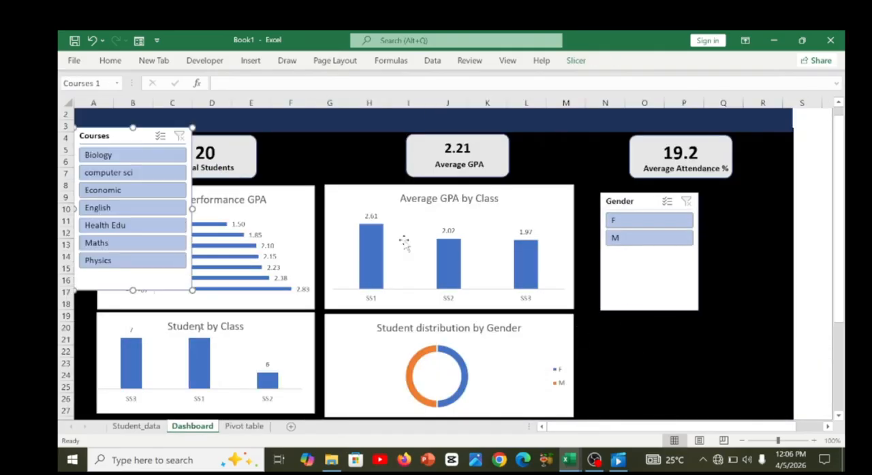
{"action": "left_click_drag", "start_coordinate": [136, 135], "coordinate": [372, 234]}
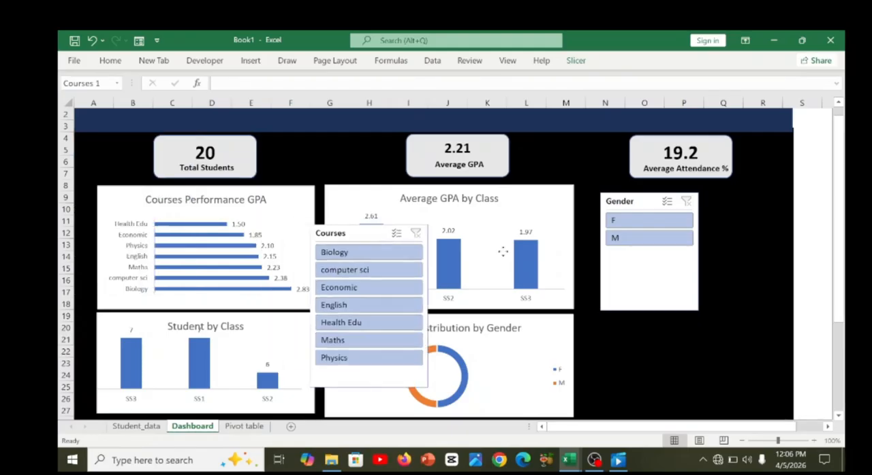
{"action": "left_click_drag", "start_coordinate": [502, 252], "coordinate": [658, 323]}
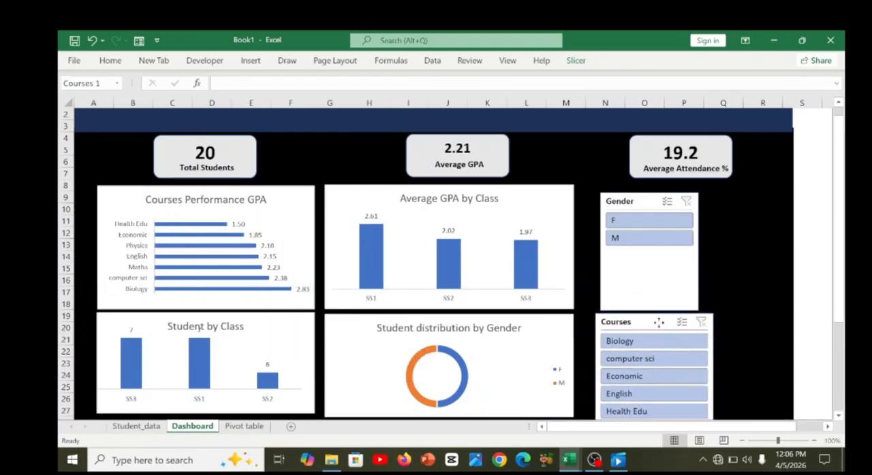
Reduce the Dashboard Courses slicer's height and width, and scroll its list to the last course.
{"action": "scroll", "coordinate": [839, 353], "scroll_direction": "down", "scroll_amount": 2}
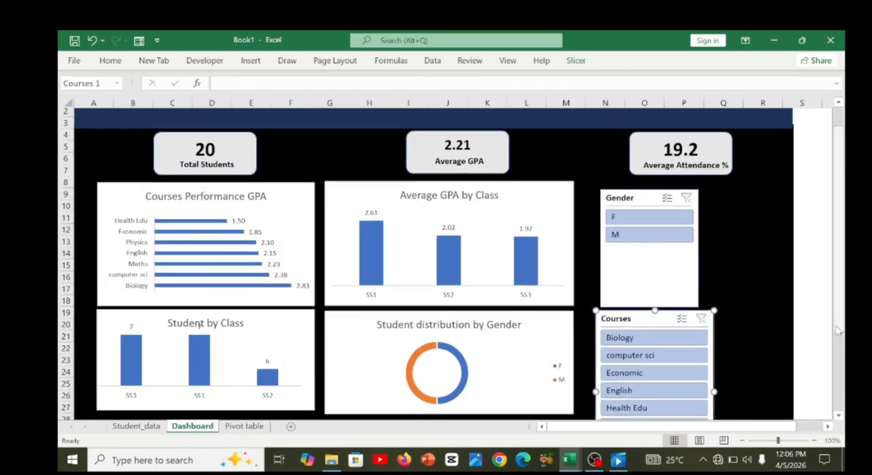
{"action": "scroll", "coordinate": [839, 352], "scroll_direction": "down", "scroll_amount": 2}
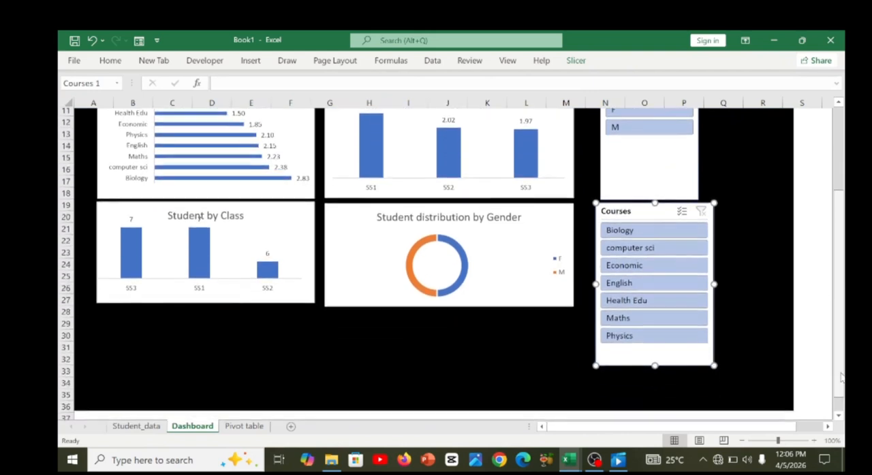
{"action": "left_click_drag", "start_coordinate": [713, 371], "coordinate": [702, 332]}
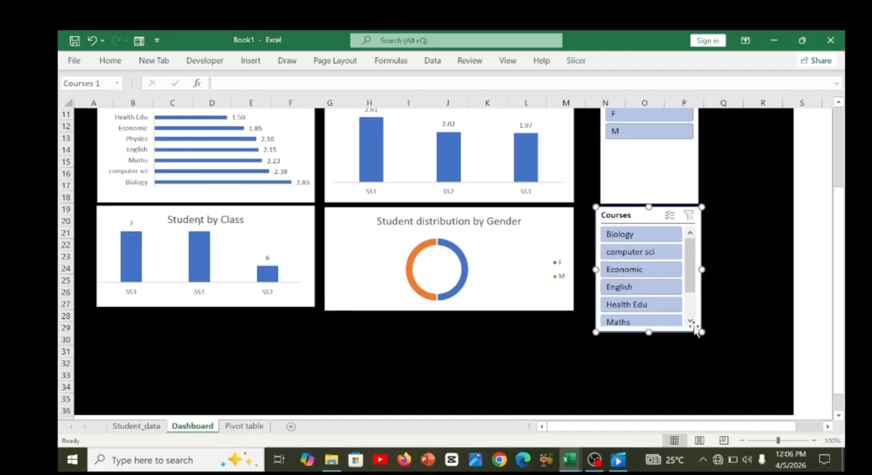
{"action": "left_click_drag", "start_coordinate": [690, 289], "coordinate": [691, 316]}
Shorten the Dashboard's black background rectangle so it ends at about row 30.
{"action": "left_click", "coordinate": [486, 404]}
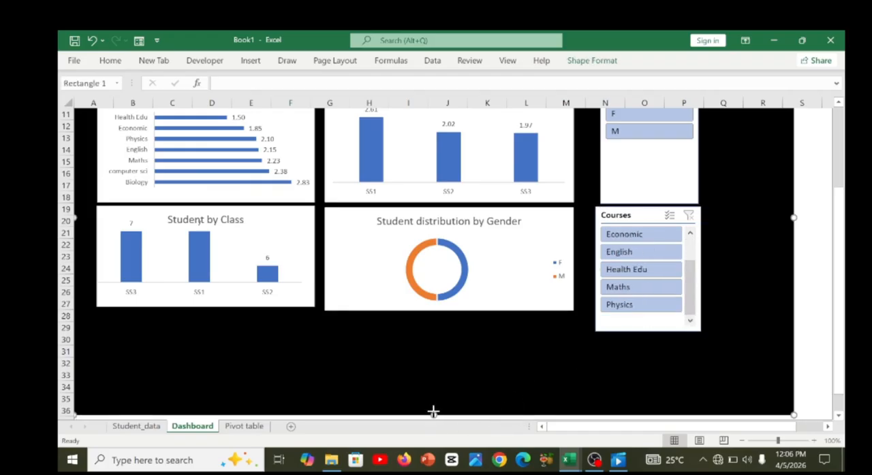
{"action": "left_click_drag", "start_coordinate": [433, 413], "coordinate": [434, 342]}
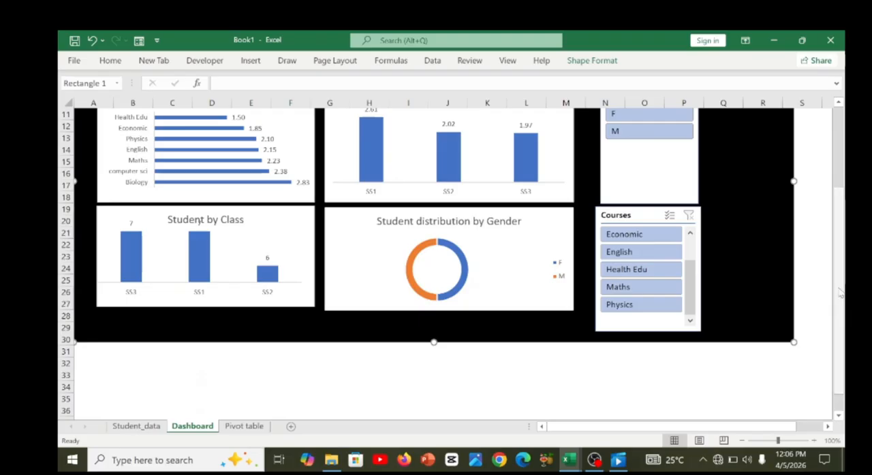
{"action": "scroll", "coordinate": [832, 201], "scroll_direction": "up", "scroll_amount": 3}
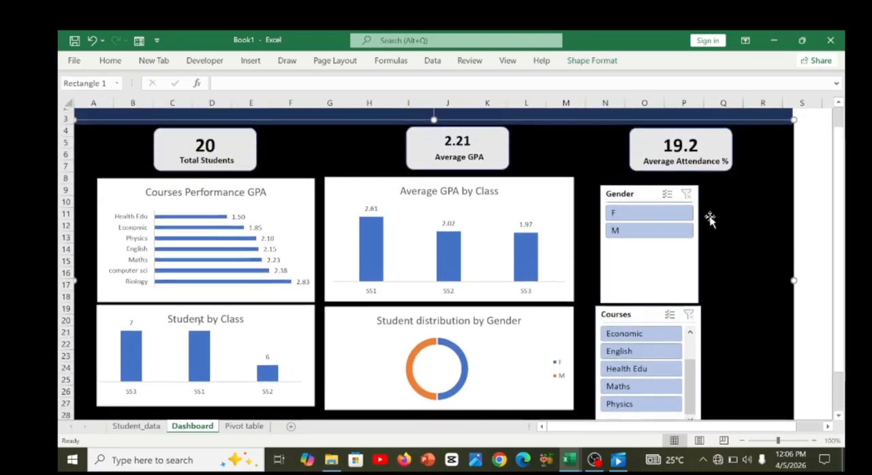
Align the Gender and Courses slicers more closely, and narrow the black background rectangle to end just past column Q.
{"action": "left_click_drag", "start_coordinate": [652, 192], "coordinate": [649, 186]}
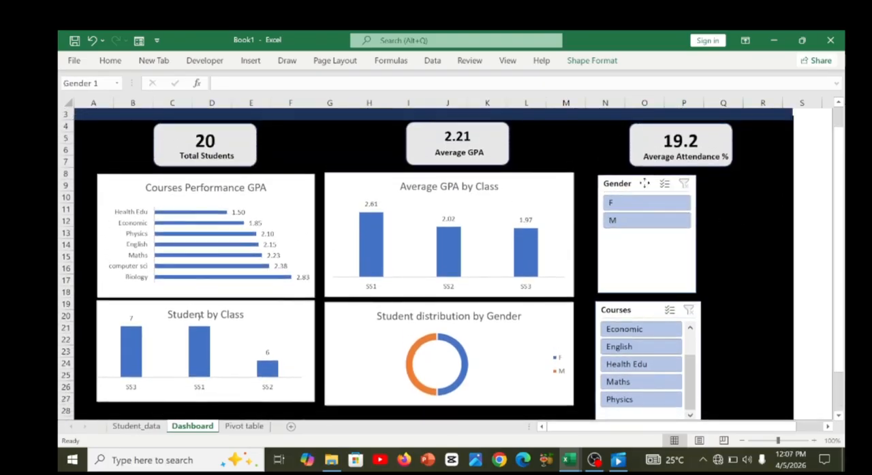
{"action": "left_click_drag", "start_coordinate": [647, 308], "coordinate": [649, 305]}
{"action": "left_click", "coordinate": [764, 273]}
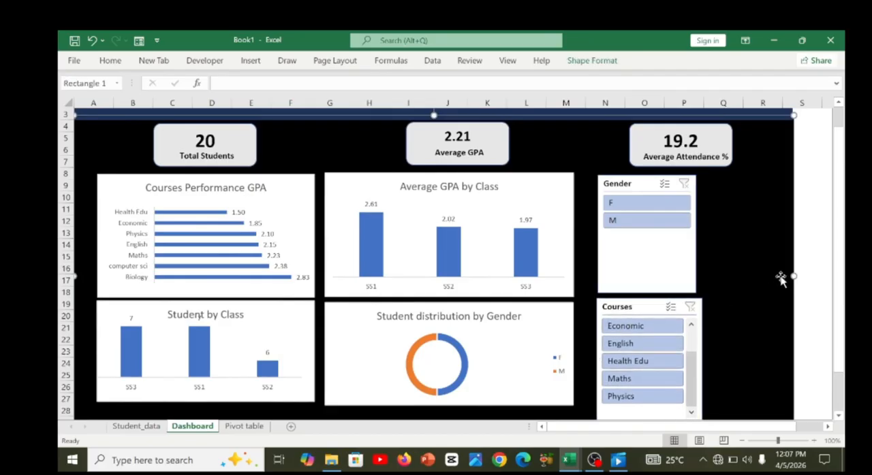
{"action": "left_click_drag", "start_coordinate": [793, 276], "coordinate": [748, 275]}
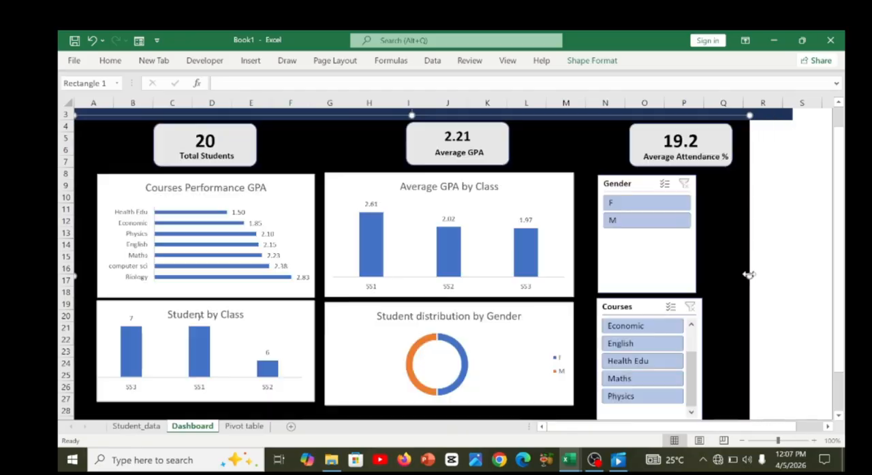
Move the Average Attendance % card and its label toward the Average GPA card, and narrow the black background rectangle to mid-column Q.
{"action": "left_click", "coordinate": [630, 145]}
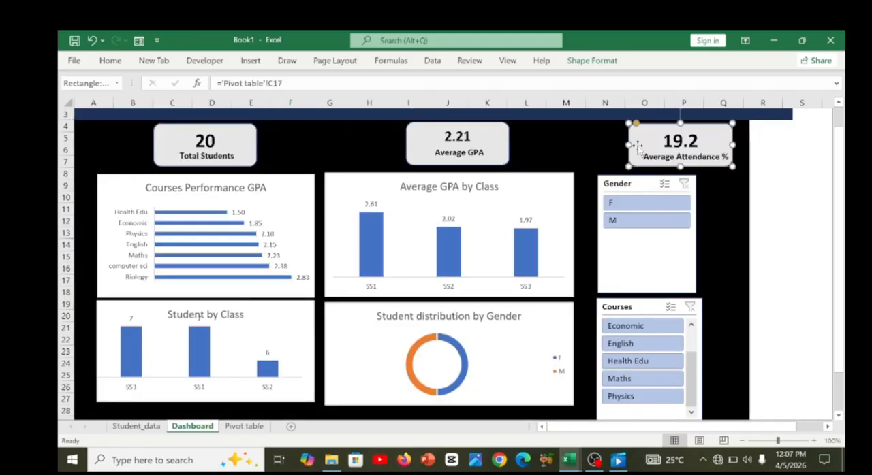
{"action": "key", "text": "Left"}
{"action": "key", "text": "Left"}
{"action": "key", "text": "Left"}
{"action": "key", "text": "Left"}
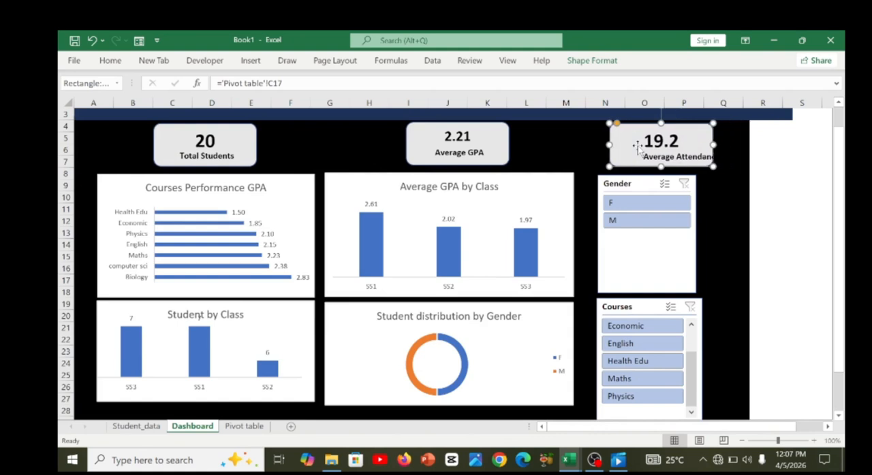
{"action": "left_click", "coordinate": [651, 160]}
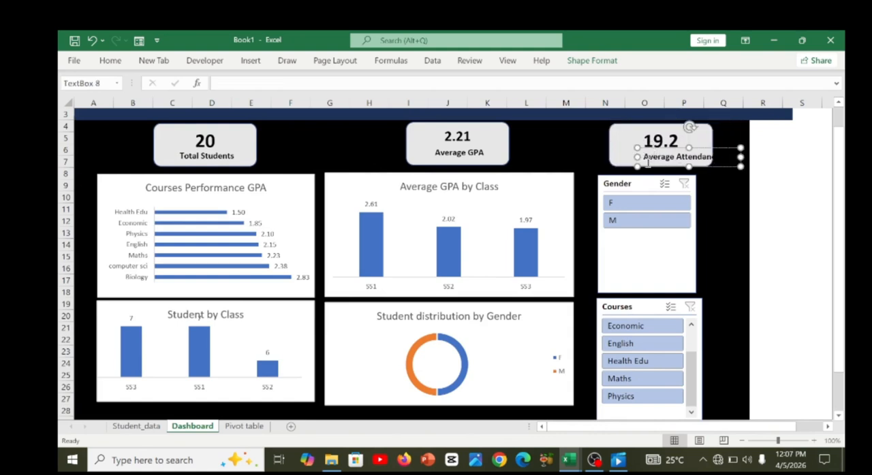
{"action": "left_click_drag", "start_coordinate": [649, 170], "coordinate": [624, 167]}
{"action": "left_click", "coordinate": [493, 140]}
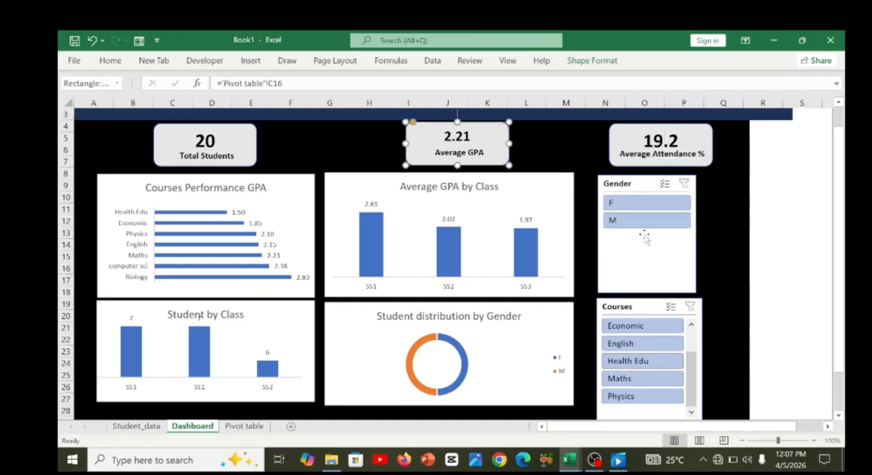
{"action": "left_click", "coordinate": [741, 259]}
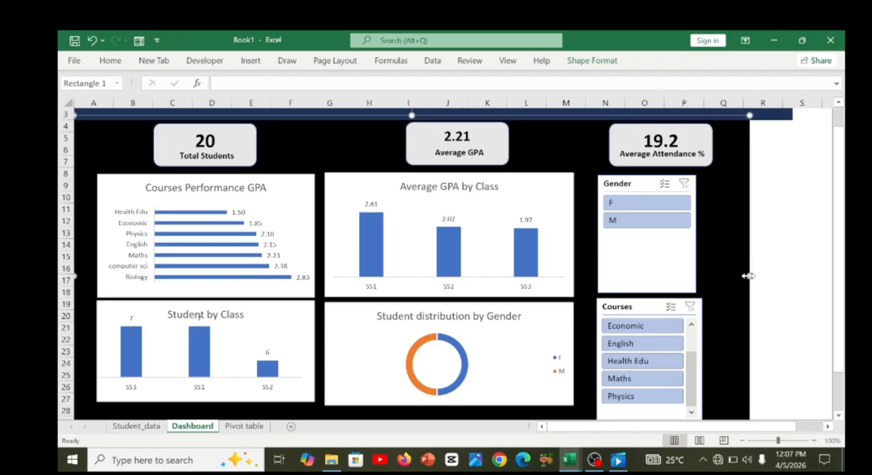
{"action": "left_click_drag", "start_coordinate": [748, 275], "coordinate": [725, 276]}
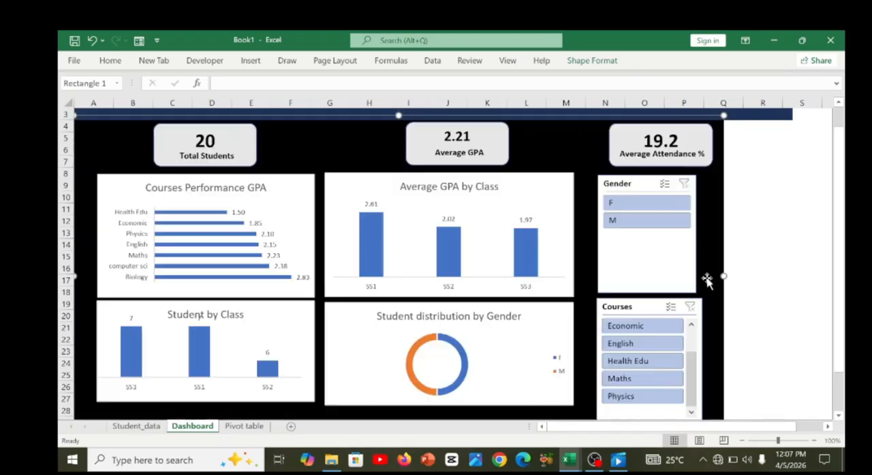
Shorten the Gender slicer to just below its two options, and move the Courses slicer up beneath it.
{"action": "left_click", "coordinate": [680, 284]}
{"action": "left_click_drag", "start_coordinate": [647, 290], "coordinate": [647, 251]}
{"action": "left_click_drag", "start_coordinate": [652, 306], "coordinate": [659, 269]}
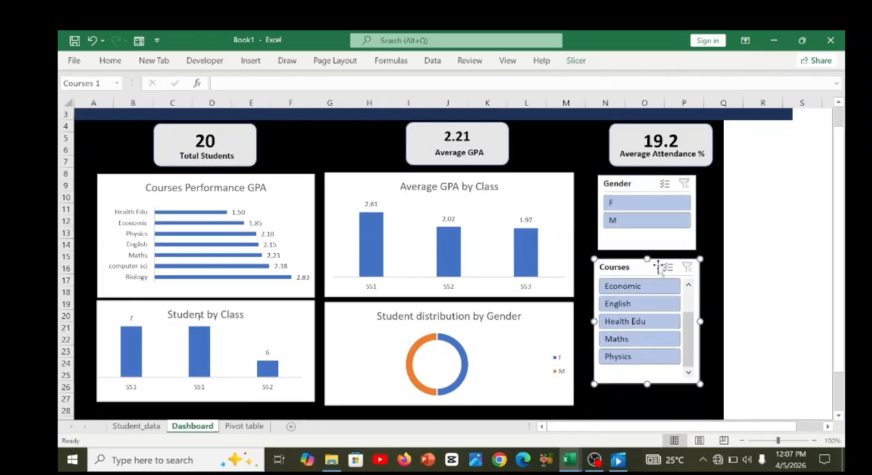
Narrow the black background rectangle to just past column P, and shift the Average Attendance % card and label inward to fit.
{"action": "left_click", "coordinate": [721, 285]}
{"action": "left_click_drag", "start_coordinate": [720, 277], "coordinate": [708, 277]}
{"action": "left_click", "coordinate": [749, 279]}
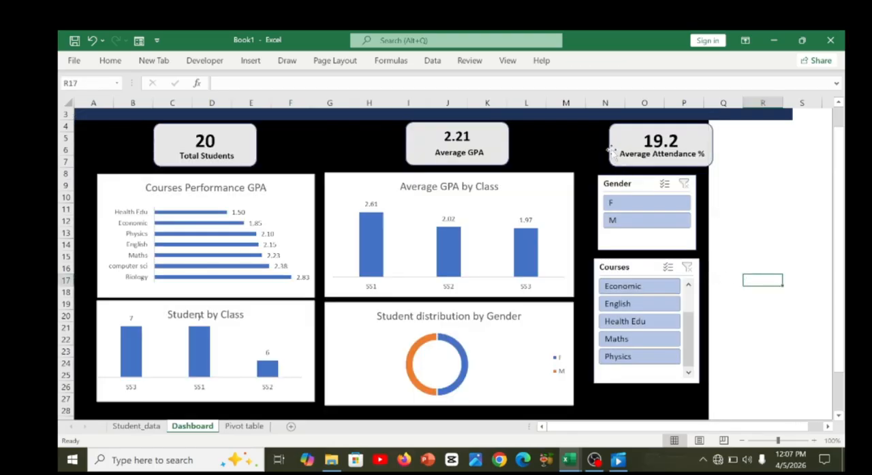
{"action": "left_click_drag", "start_coordinate": [612, 150], "coordinate": [593, 147]}
{"action": "left_click", "coordinate": [625, 156]}
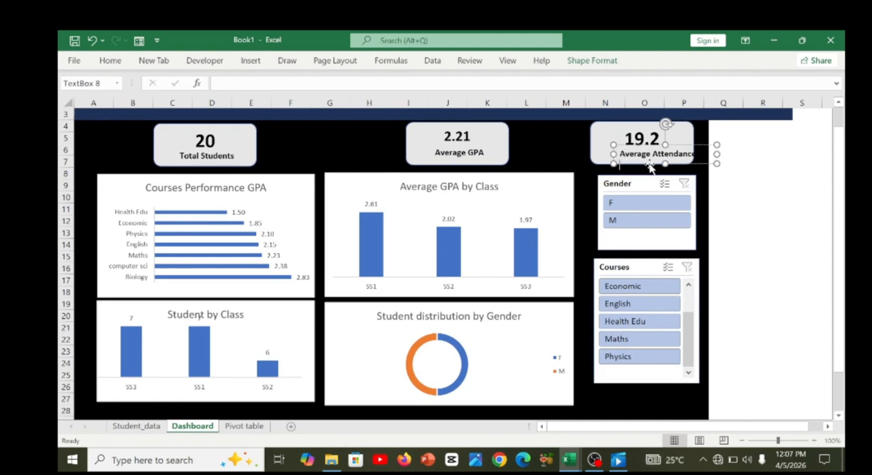
{"action": "left_click_drag", "start_coordinate": [649, 167], "coordinate": [633, 166]}
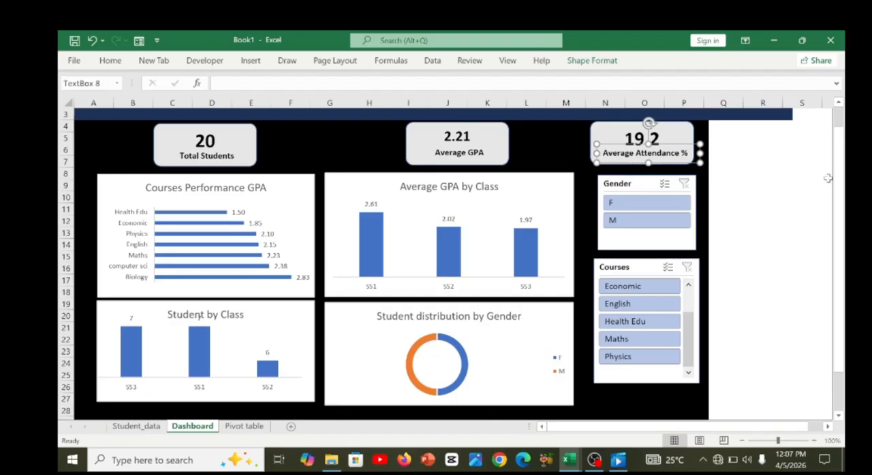
Narrow the dark blue header banner so it ends at about the black background rectangle's edge, just past column P.
{"action": "scroll", "coordinate": [828, 179], "scroll_direction": "up", "scroll_amount": 1}
{"action": "left_click", "coordinate": [776, 129]}
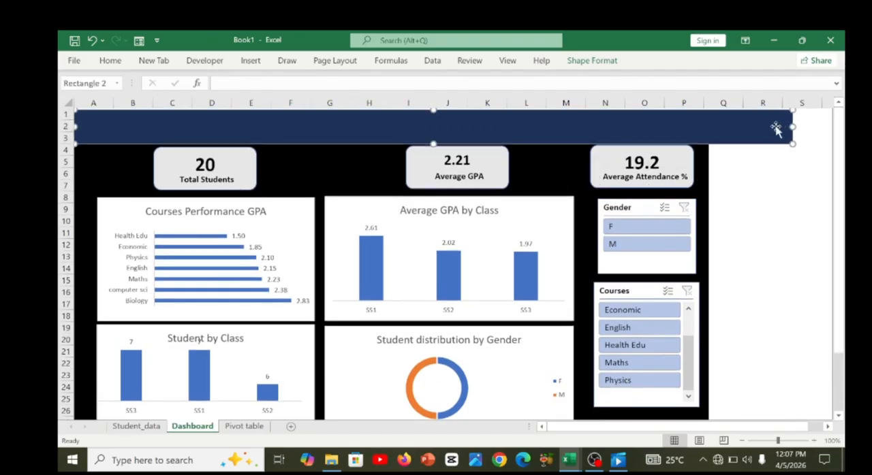
{"action": "left_click_drag", "start_coordinate": [792, 127], "coordinate": [716, 124]}
{"action": "left_click", "coordinate": [766, 158]}
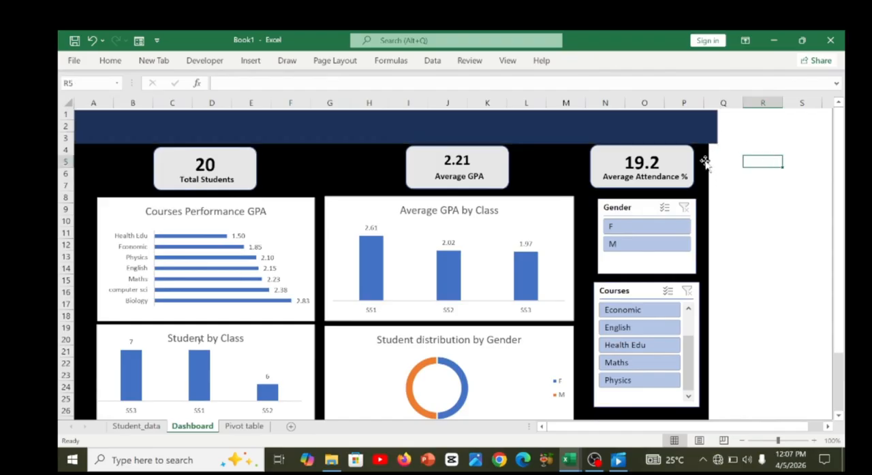
{"action": "left_click", "coordinate": [695, 131]}
{"action": "left_click_drag", "start_coordinate": [715, 127], "coordinate": [713, 127]}
{"action": "left_click", "coordinate": [776, 198]}
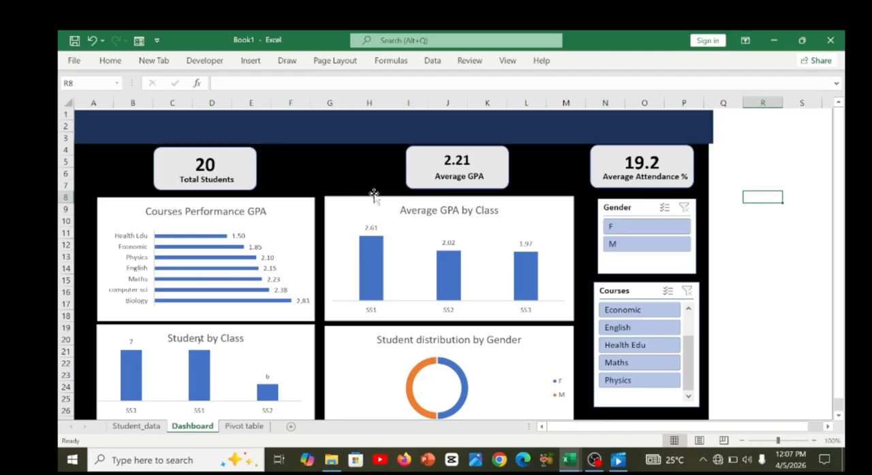
Enlarge the Courses slicer to list every course without scrolling, and widen the Gender slicer to match the Courses slicer's edge.
{"action": "left_click", "coordinate": [650, 415]}
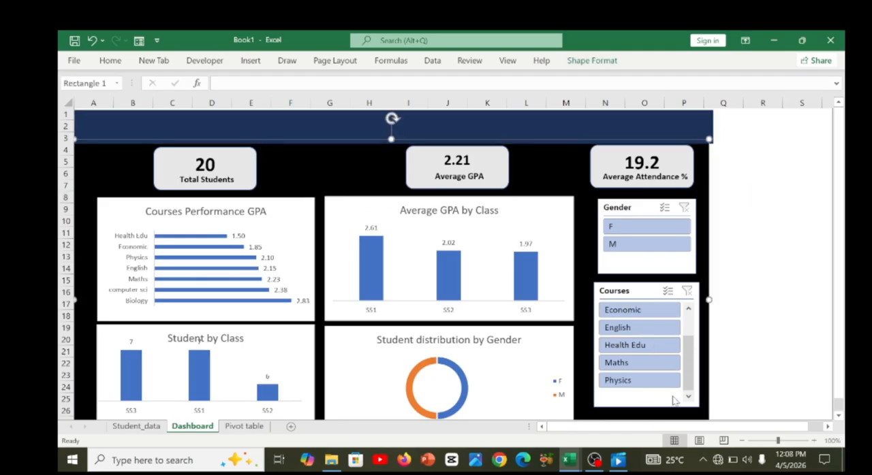
{"action": "left_click", "coordinate": [649, 410]}
{"action": "left_click_drag", "start_coordinate": [646, 409], "coordinate": [645, 407]}
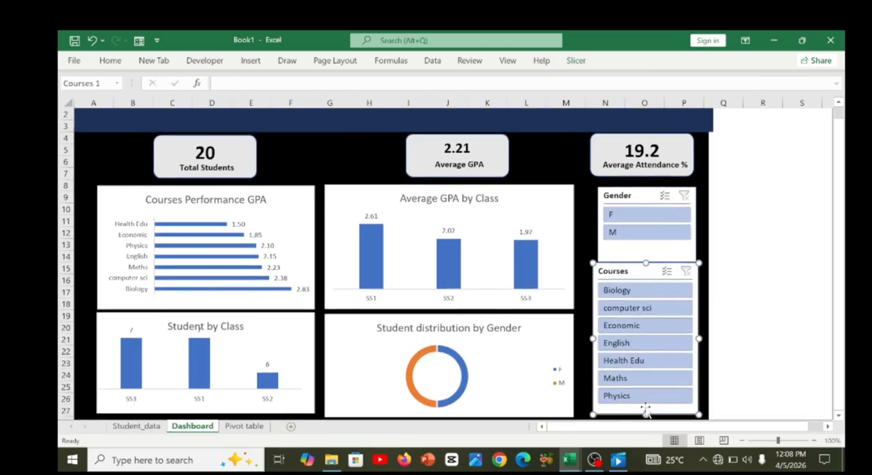
{"action": "left_click", "coordinate": [607, 250]}
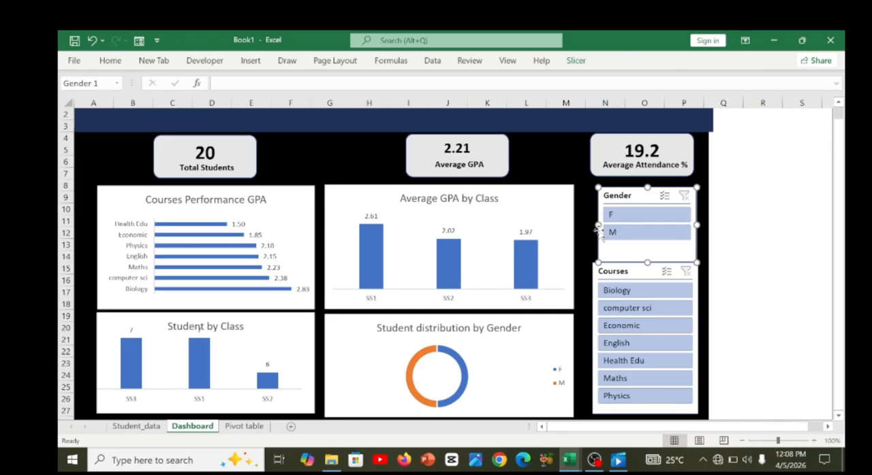
{"action": "left_click_drag", "start_coordinate": [598, 226], "coordinate": [593, 231]}
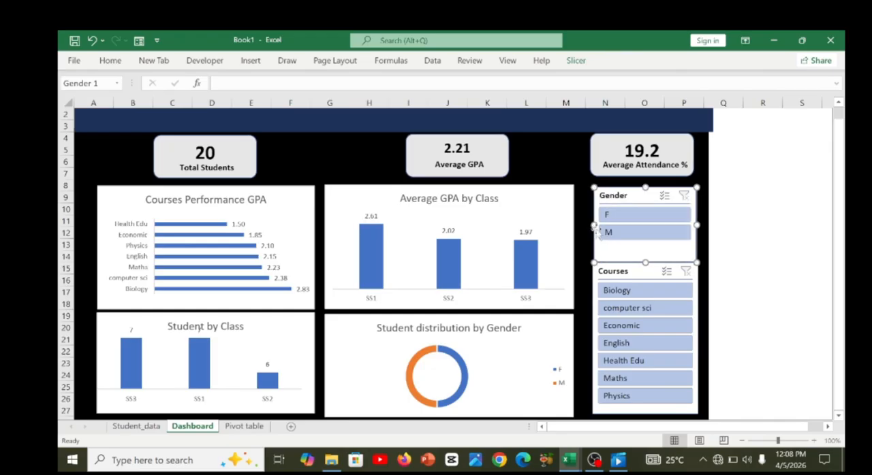
{"action": "left_click", "coordinate": [726, 221]}
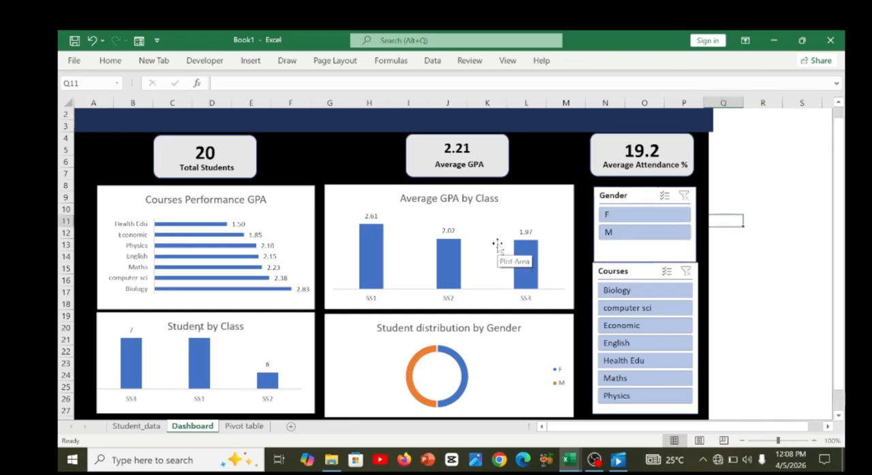
Select the Total Students, Average GPA and Average Attendance % card shapes together.
{"action": "left_click", "coordinate": [410, 165]}
{"action": "left_click", "coordinate": [363, 171]}
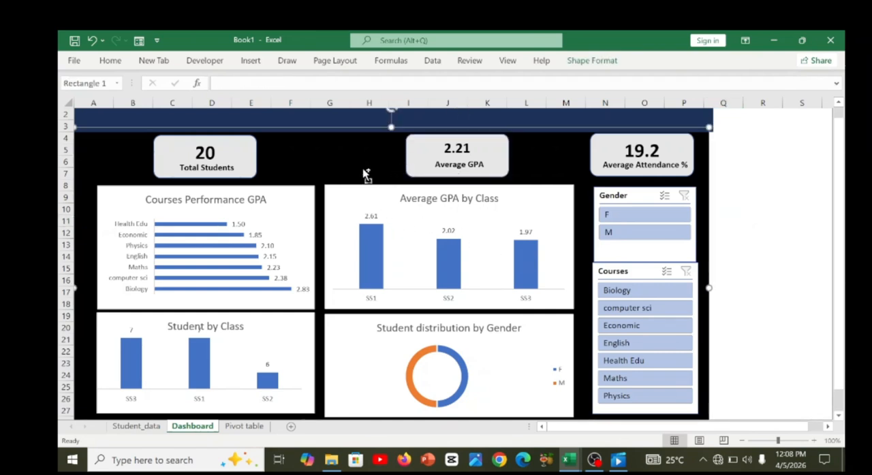
{"action": "key", "text": "ctrl+F1"}
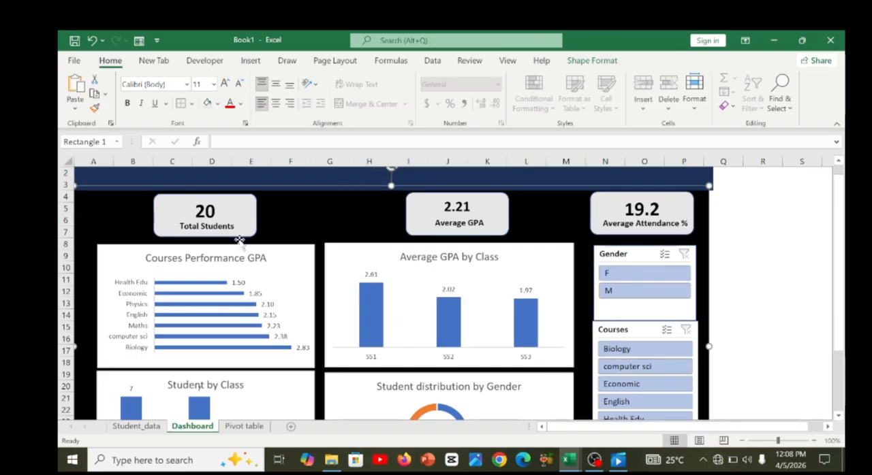
{"action": "left_click", "coordinate": [253, 216]}
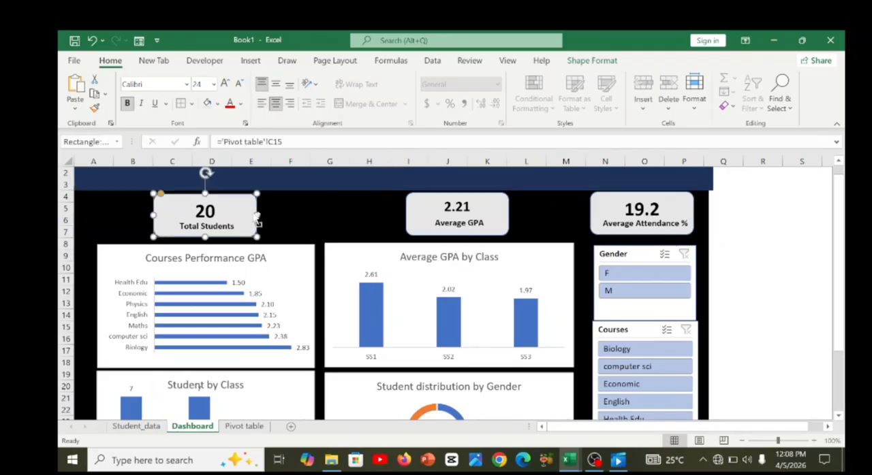
{"action": "left_click", "coordinate": [411, 227], "text": "ctrl"}
{"action": "left_click", "coordinate": [591, 213], "text": "ctrl"}
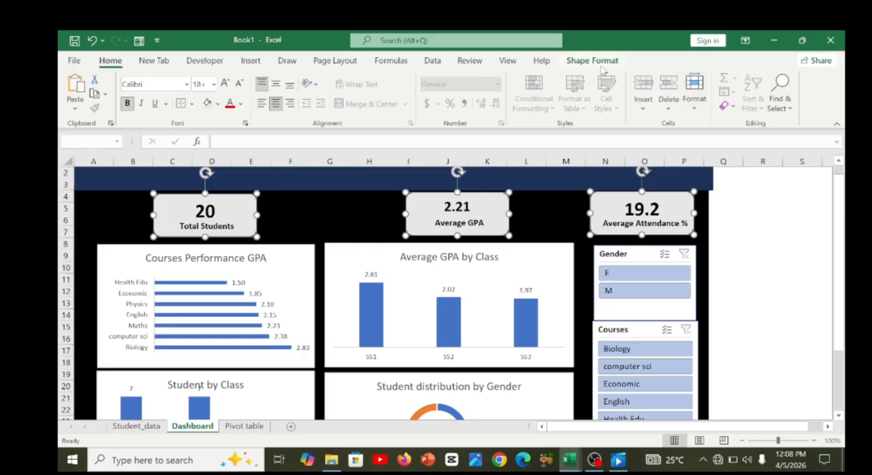
Try applying Align Center to the three KPI cards, and undo that alignment.
{"action": "left_click", "coordinate": [598, 62]}
{"action": "left_click", "coordinate": [731, 80]}
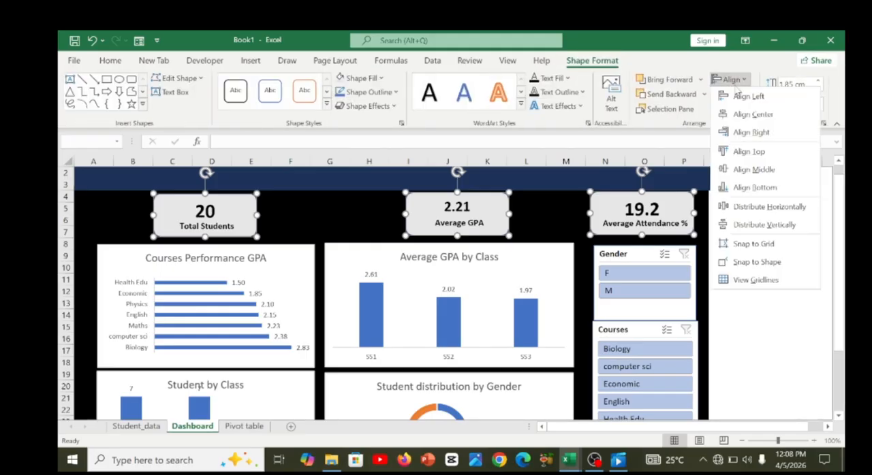
{"action": "left_click", "coordinate": [746, 117]}
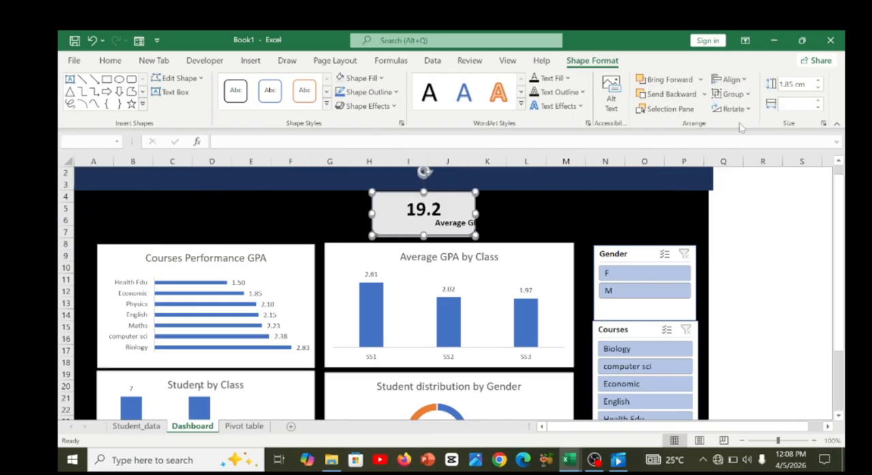
{"action": "key", "text": "ctrl+z"}
Apply Align Middle and Distribute Horizontally to the three selected KPI cards.
{"action": "left_click", "coordinate": [730, 80]}
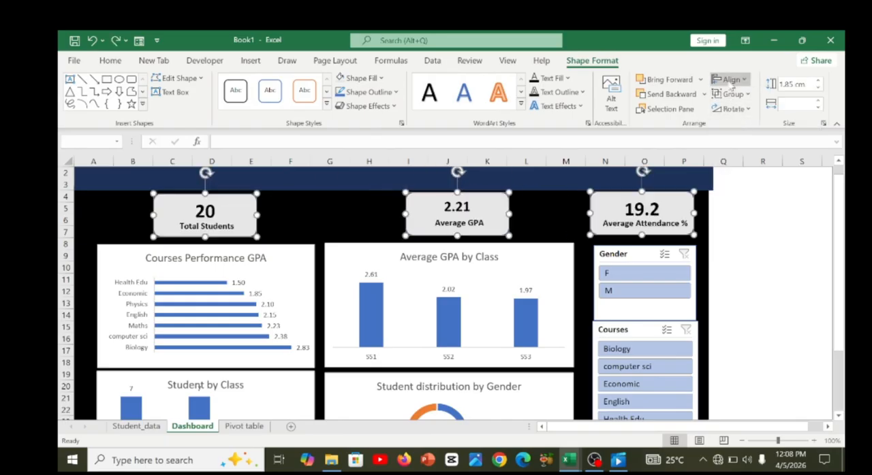
{"action": "left_click", "coordinate": [751, 170]}
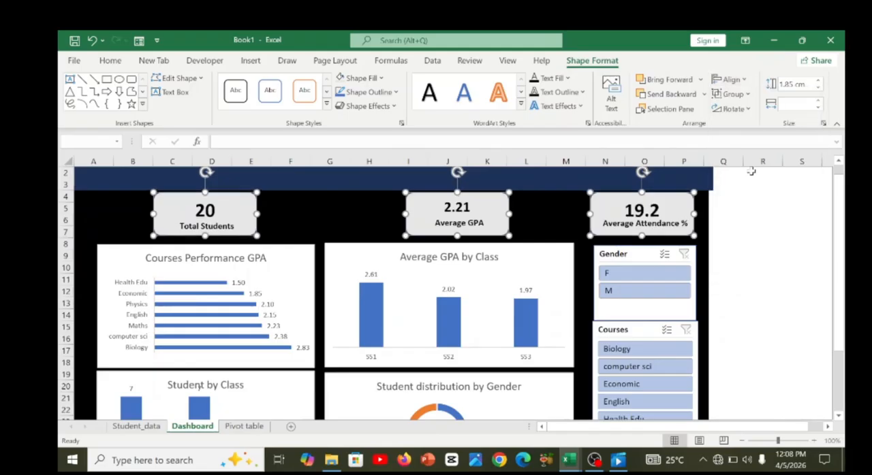
{"action": "left_click", "coordinate": [730, 79]}
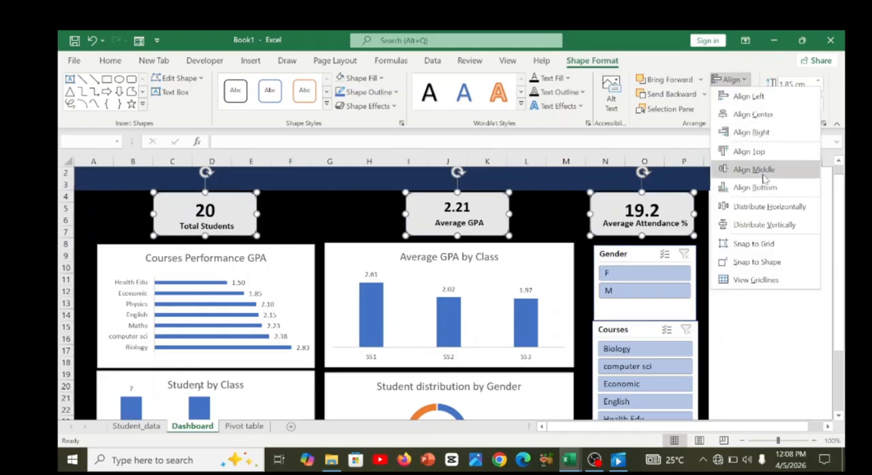
{"action": "left_click", "coordinate": [764, 206]}
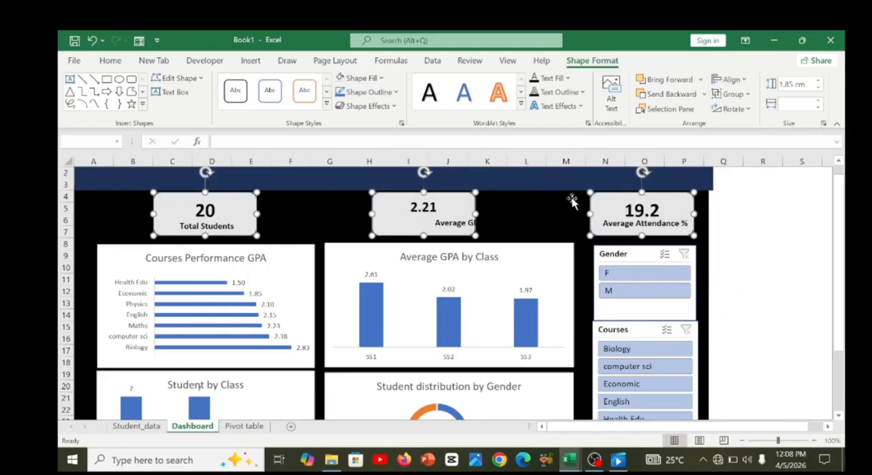
Reposition the Average GPA label so it sits centred beneath the value on its card.
{"action": "left_click", "coordinate": [510, 220]}
{"action": "left_click", "coordinate": [446, 228]}
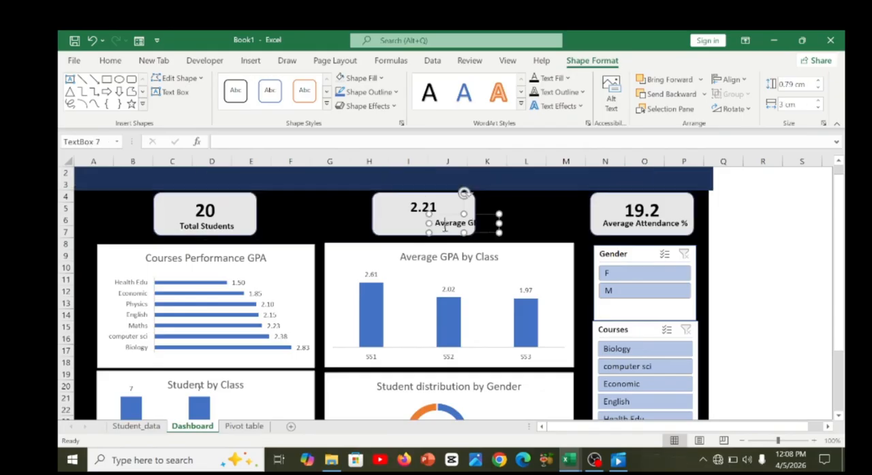
{"action": "left_click_drag", "start_coordinate": [444, 235], "coordinate": [418, 234]}
{"action": "left_click", "coordinate": [447, 232]}
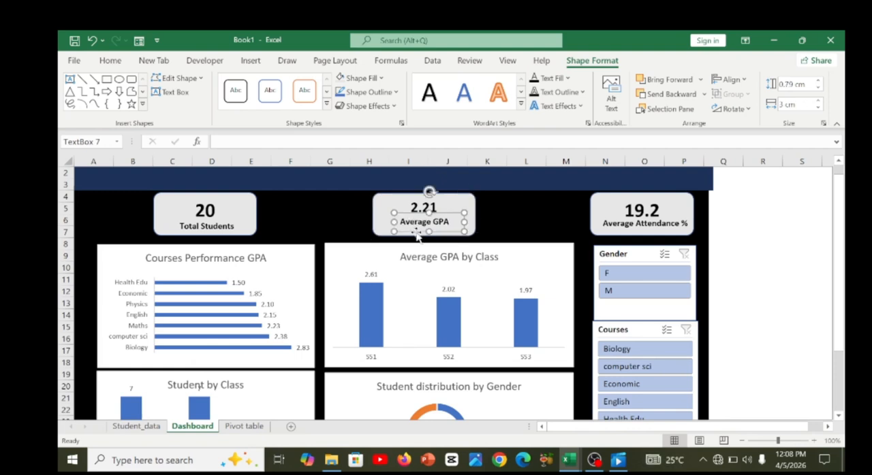
{"action": "left_click", "coordinate": [568, 220]}
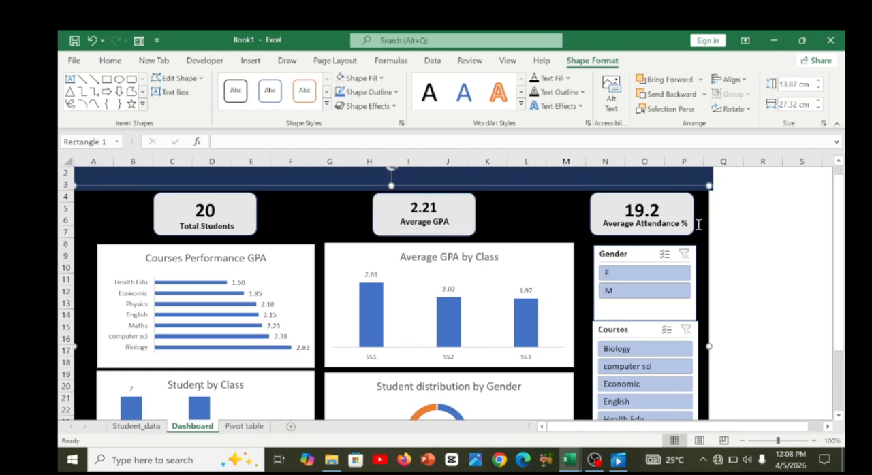
{"action": "left_click", "coordinate": [803, 281]}
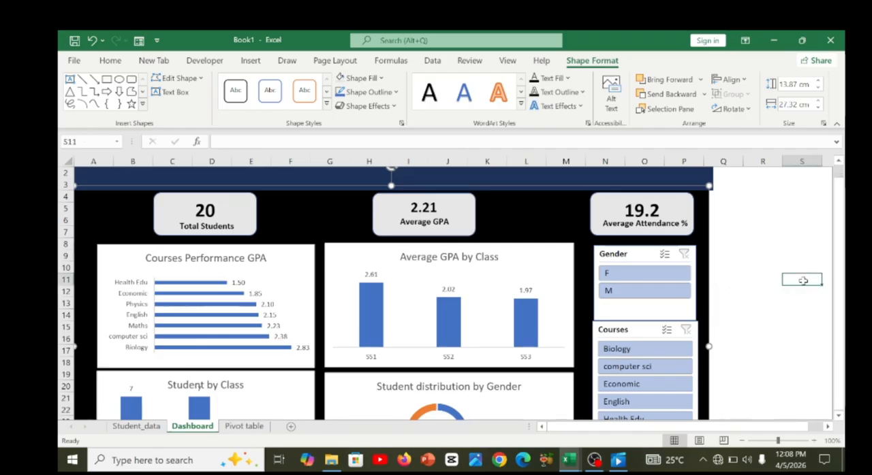
Decrease the font size of the Courses Performance GPA chart title.
{"action": "key", "text": "ctrl+F1"}
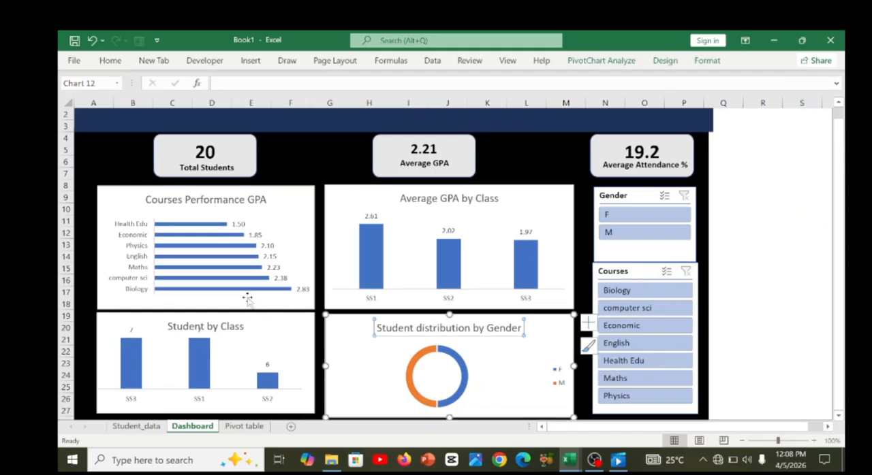
{"action": "left_click", "coordinate": [219, 203]}
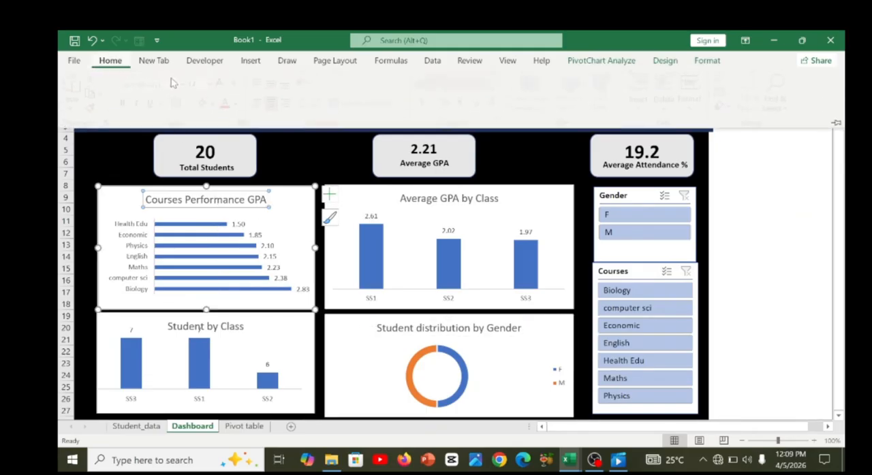
{"action": "left_click", "coordinate": [238, 84]}
Reduce the titles of the Courses Performance GPA and Average GPA by Class charts to font size 10.
{"action": "left_click", "coordinate": [238, 84]}
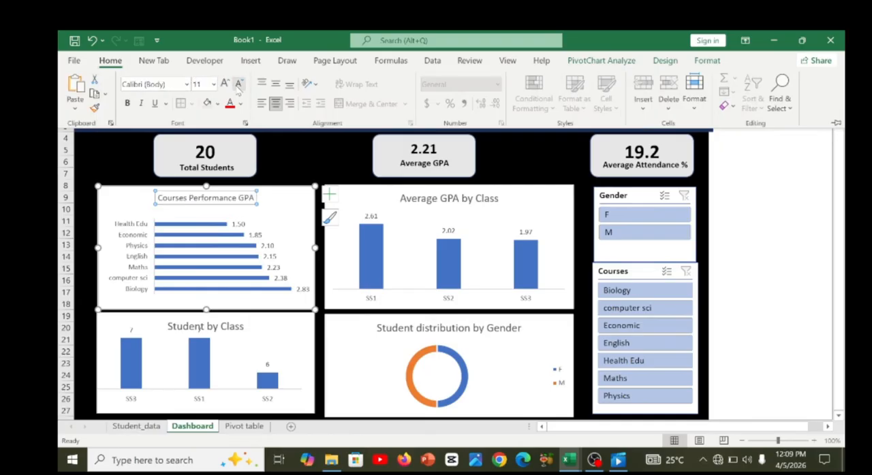
{"action": "left_click", "coordinate": [239, 84]}
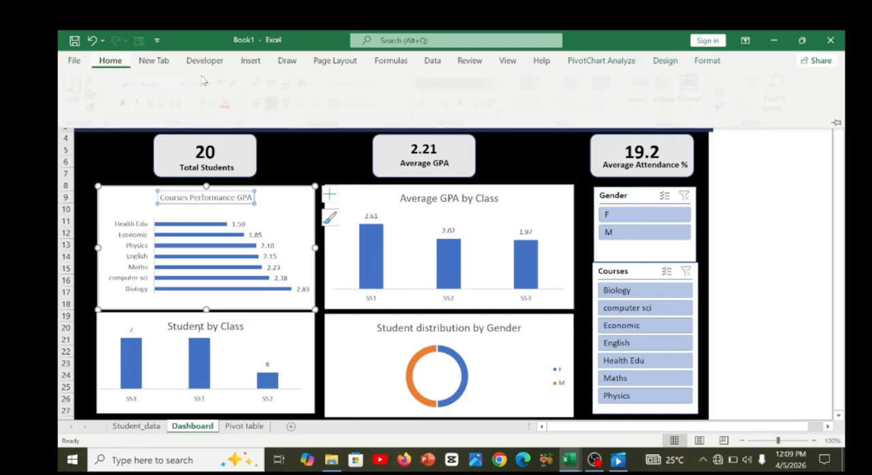
{"action": "left_click", "coordinate": [240, 87]}
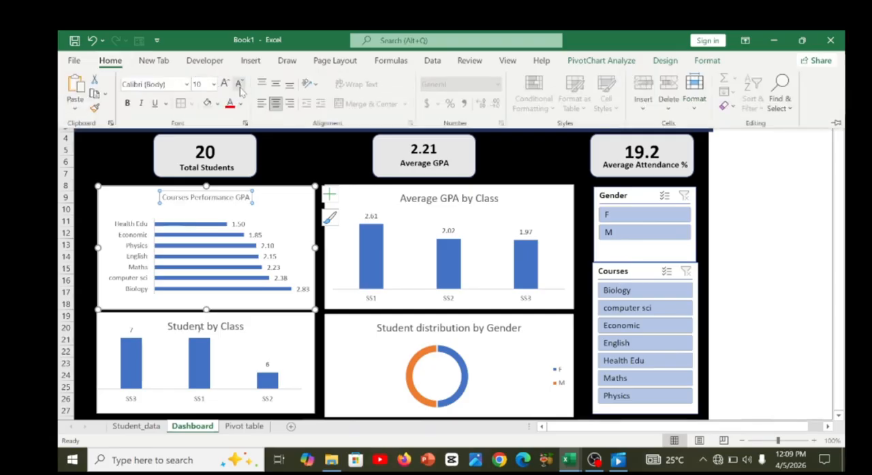
{"action": "left_click", "coordinate": [437, 204]}
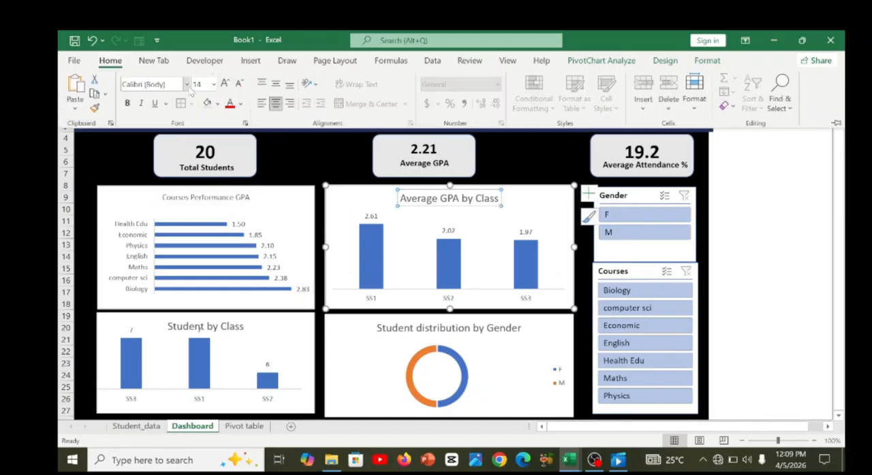
{"action": "left_click", "coordinate": [240, 87]}
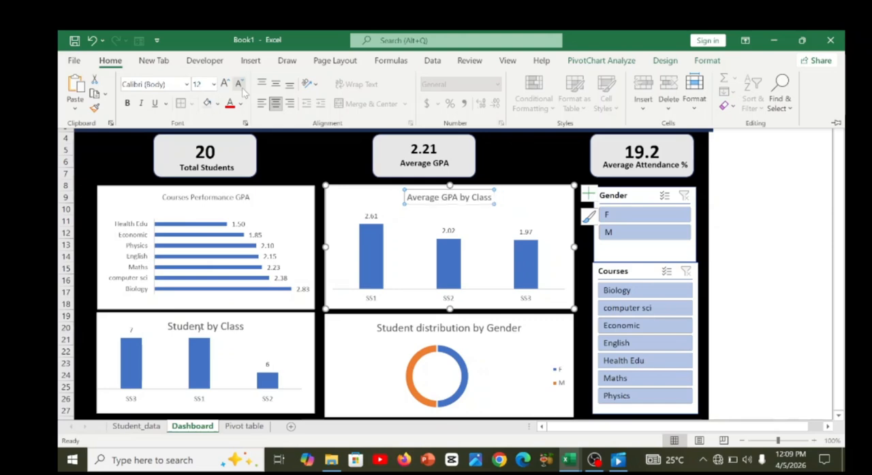
{"action": "left_click", "coordinate": [240, 88]}
{"action": "left_click", "coordinate": [240, 86]}
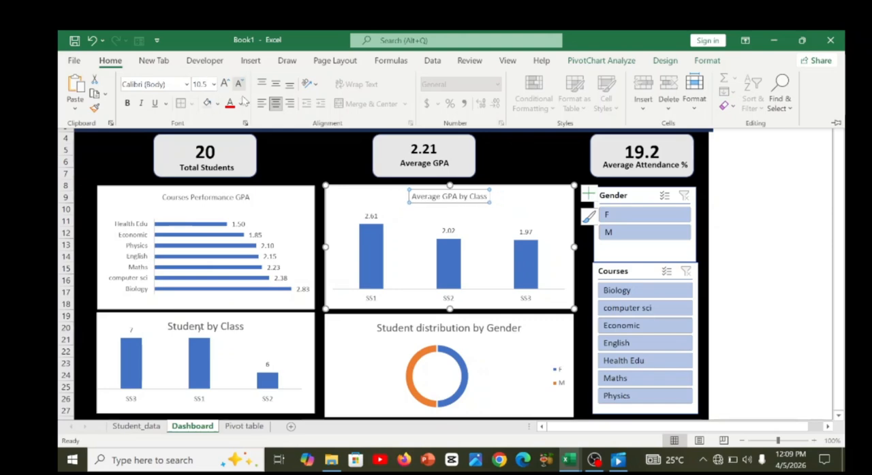
{"action": "left_click", "coordinate": [240, 85]}
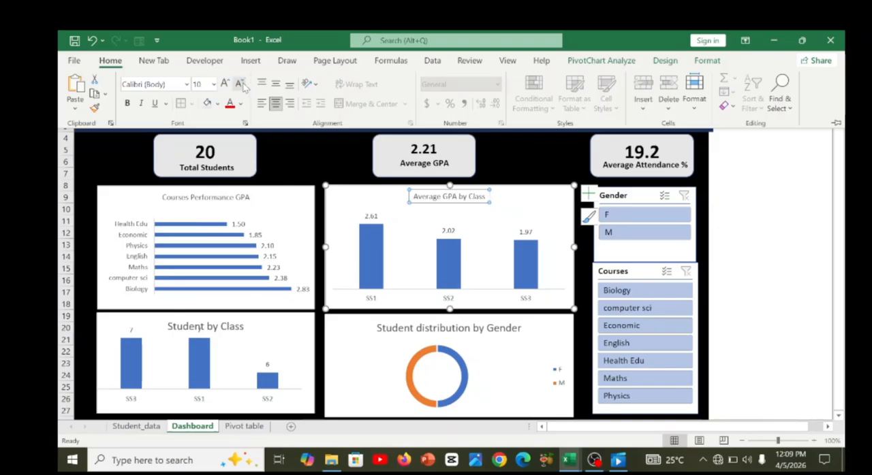
Reduce the Student by Class chart title to font size 10.
{"action": "left_click", "coordinate": [222, 321]}
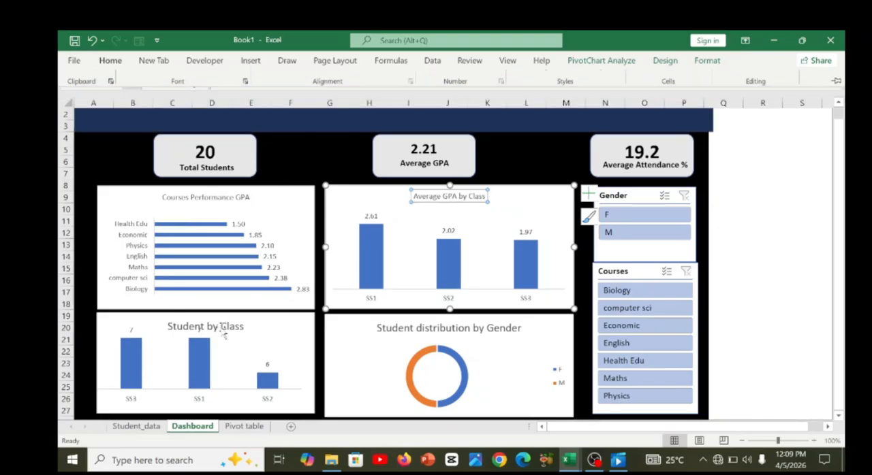
{"action": "left_click", "coordinate": [223, 325]}
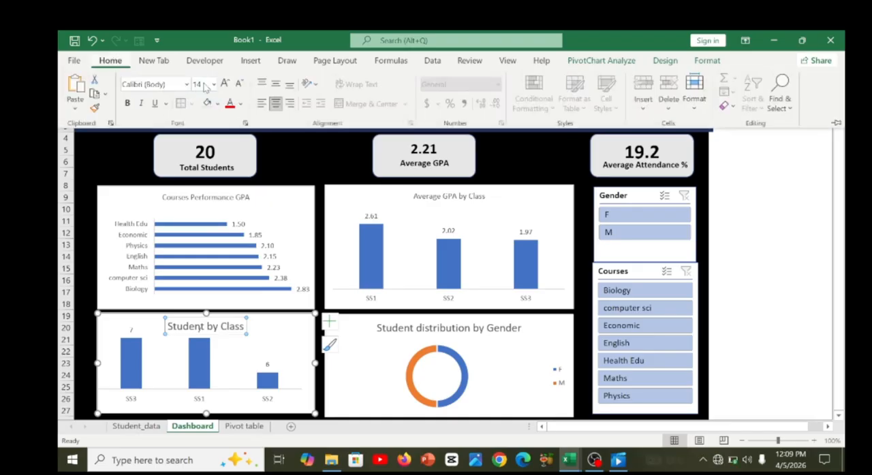
{"action": "left_click", "coordinate": [239, 84]}
{"action": "left_click", "coordinate": [239, 83]}
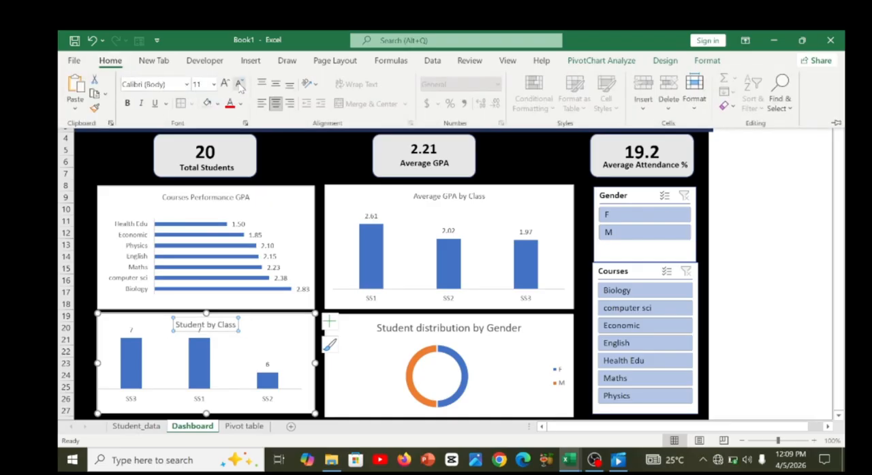
{"action": "left_click", "coordinate": [239, 83]}
{"action": "left_click", "coordinate": [239, 85]}
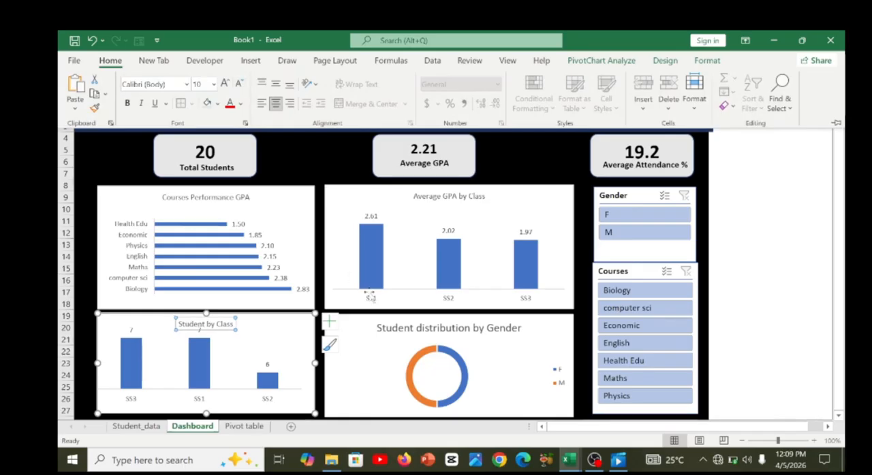
Reduce the Student distribution by Gender chart title to font size 10.
{"action": "left_click", "coordinate": [412, 331]}
{"action": "left_click", "coordinate": [413, 332]}
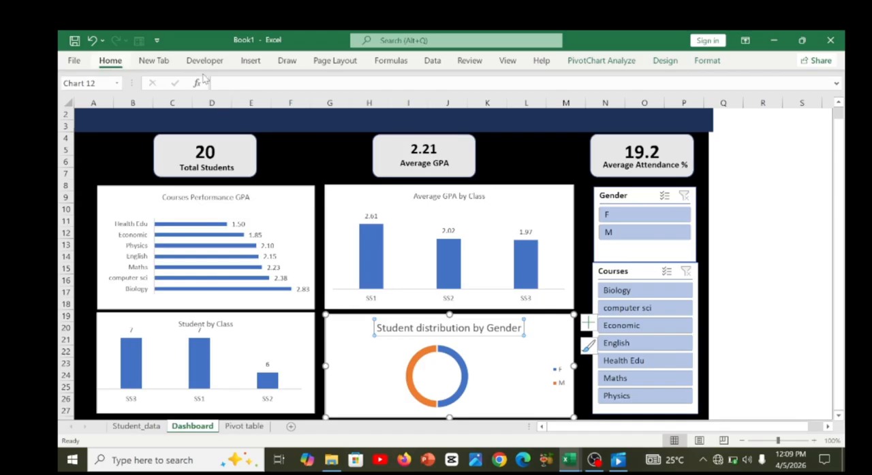
{"action": "left_click", "coordinate": [239, 84]}
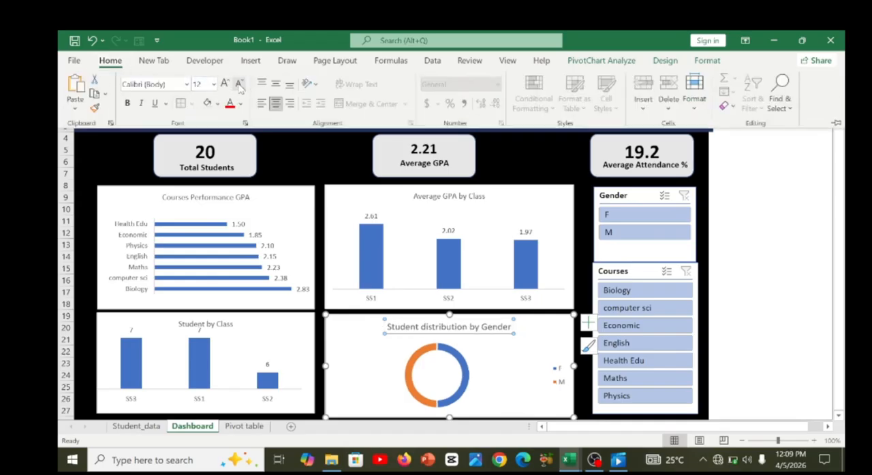
{"action": "left_click", "coordinate": [239, 84]}
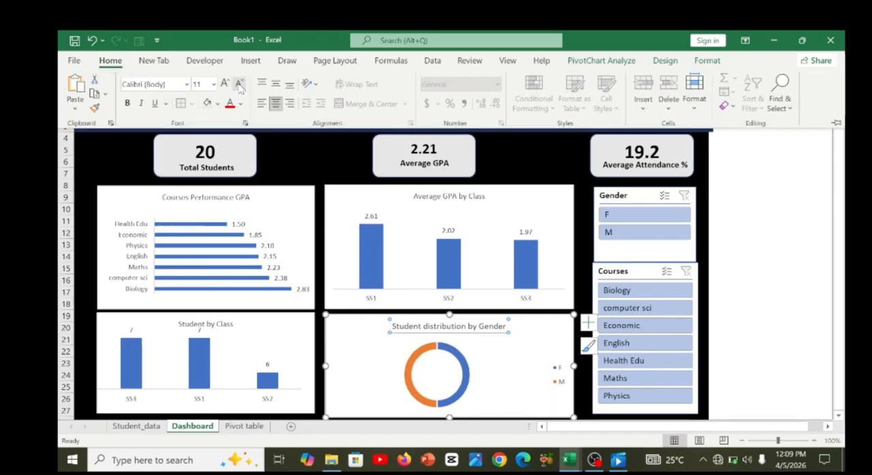
{"action": "left_click", "coordinate": [239, 84]}
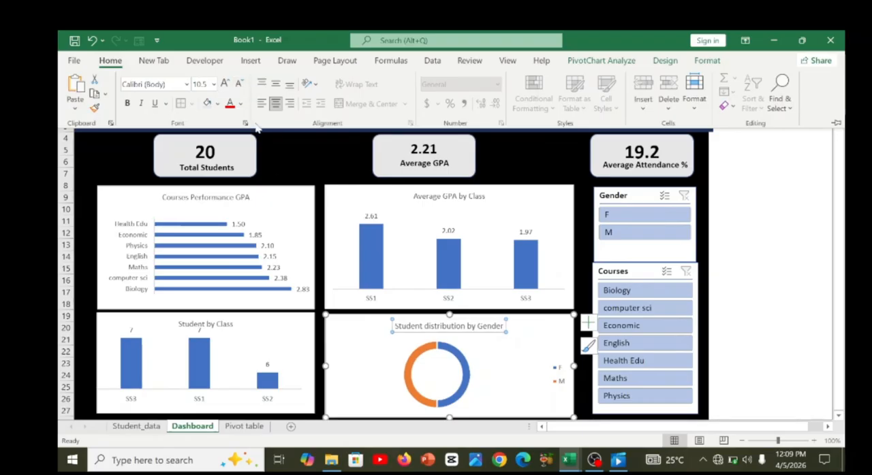
{"action": "left_click", "coordinate": [240, 85]}
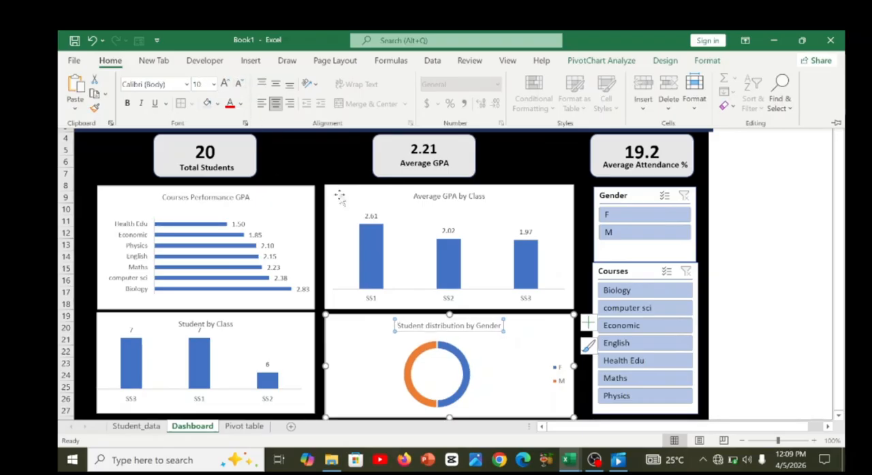
{"action": "left_click", "coordinate": [389, 211]}
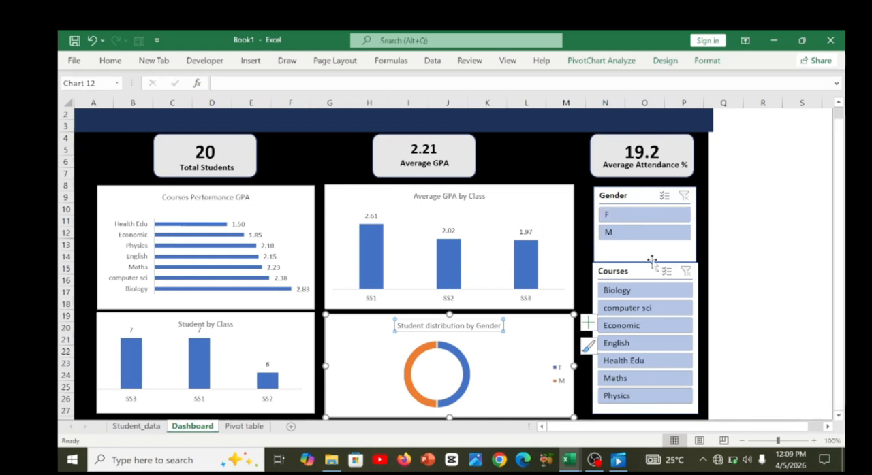
Test the Gender slicer on the dashboard by filtering on F, and clear the filter.
{"action": "left_click", "coordinate": [638, 198]}
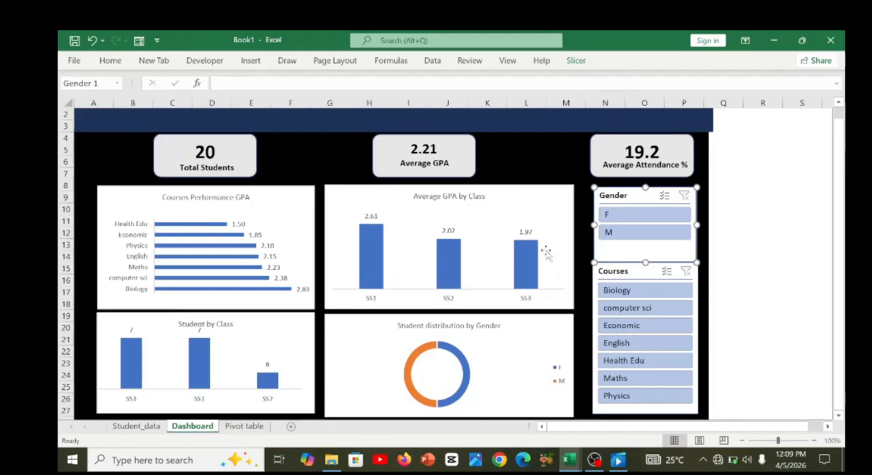
{"action": "left_click", "coordinate": [606, 216]}
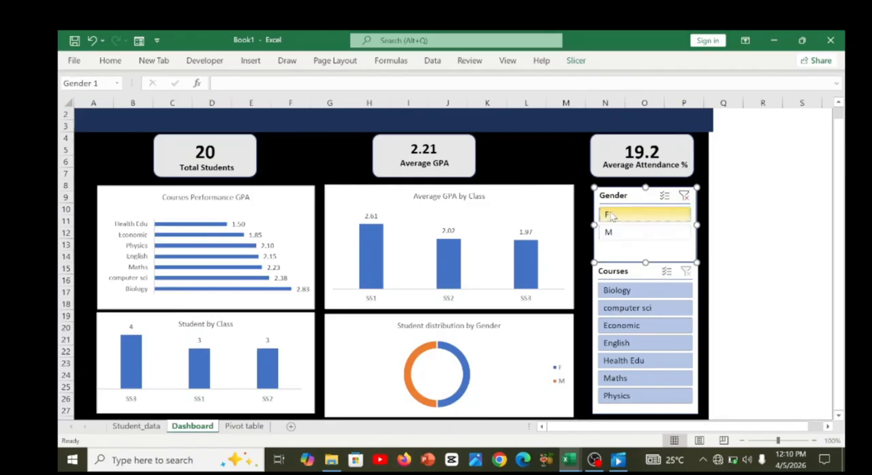
{"action": "left_click", "coordinate": [683, 196]}
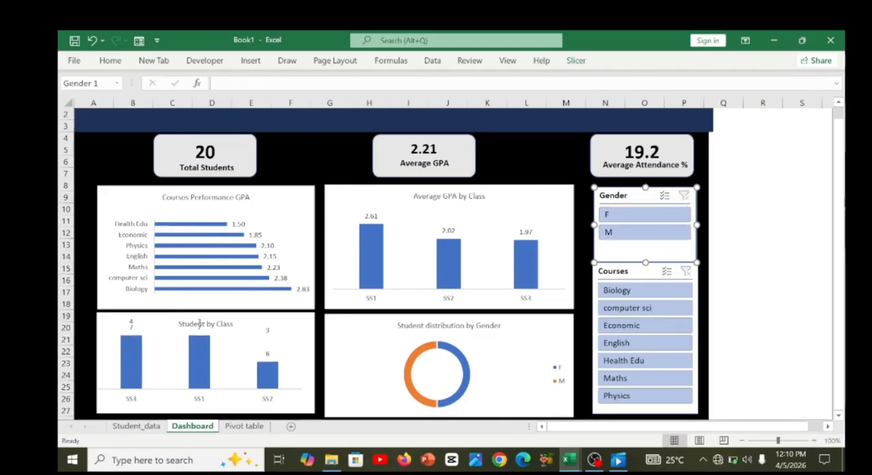
{"action": "scroll", "coordinate": [842, 203], "scroll_direction": "up", "scroll_amount": 1}
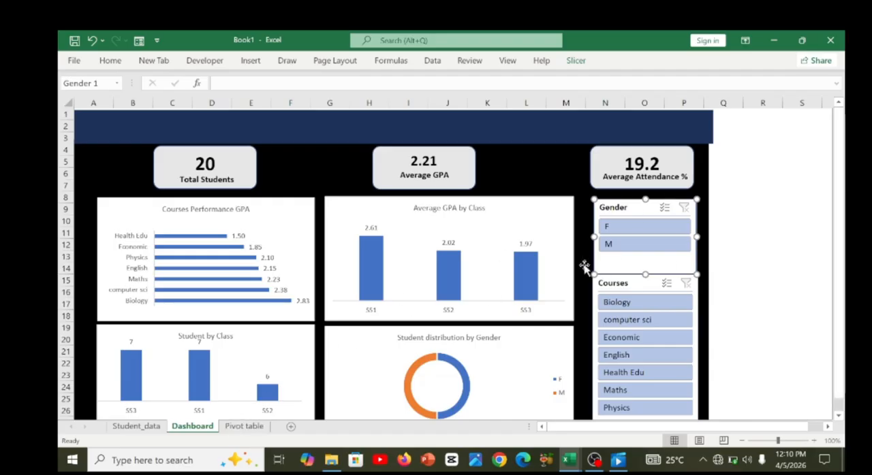
On the Pivot table sheet, move the Courses slicer off the chart and connect it to PivotTable3, PivotTable4 and PivotTable5 as well.
{"action": "left_click", "coordinate": [238, 427]}
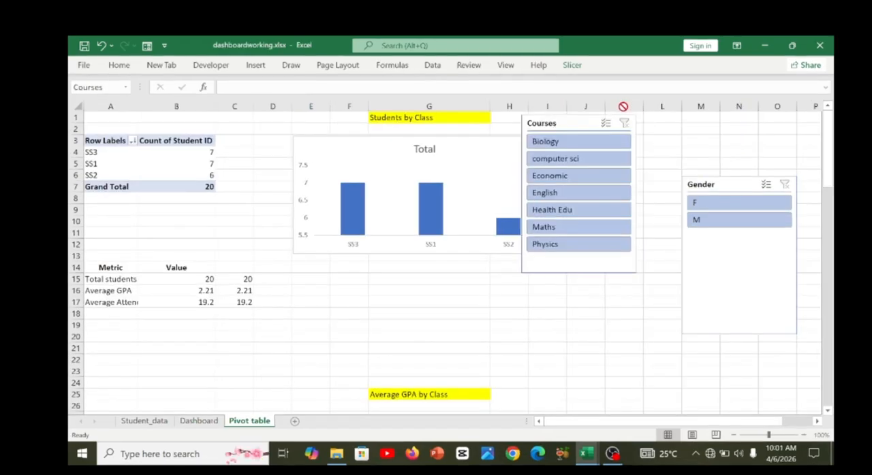
{"action": "left_click_drag", "start_coordinate": [622, 107], "coordinate": [615, 156]}
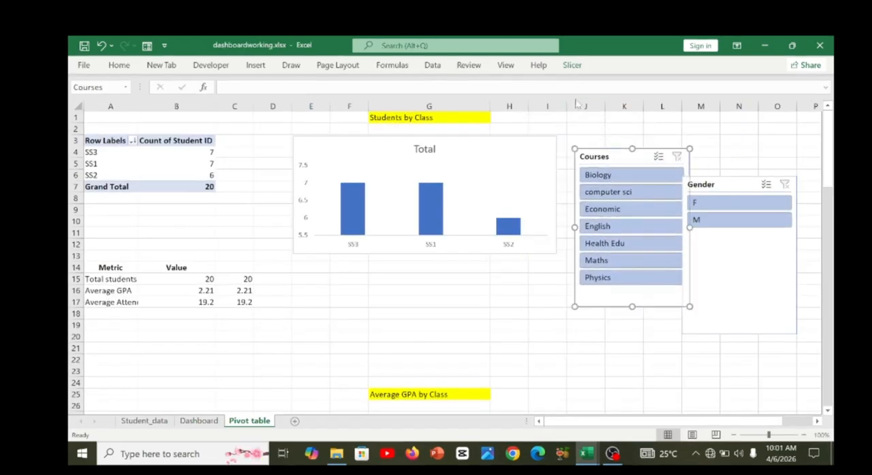
{"action": "left_click", "coordinate": [572, 68]}
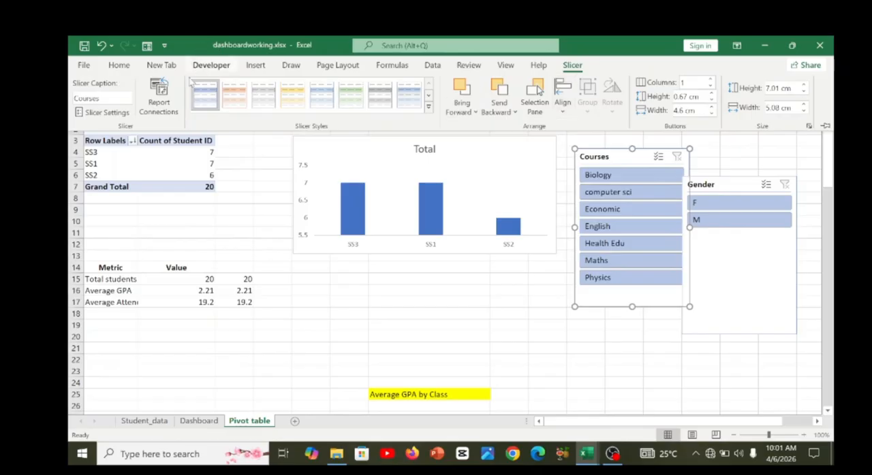
{"action": "left_click", "coordinate": [162, 104]}
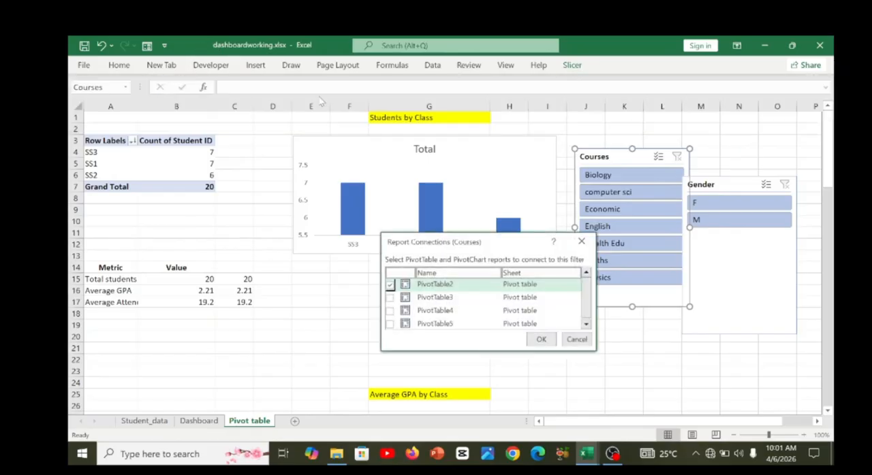
{"action": "left_click", "coordinate": [390, 297]}
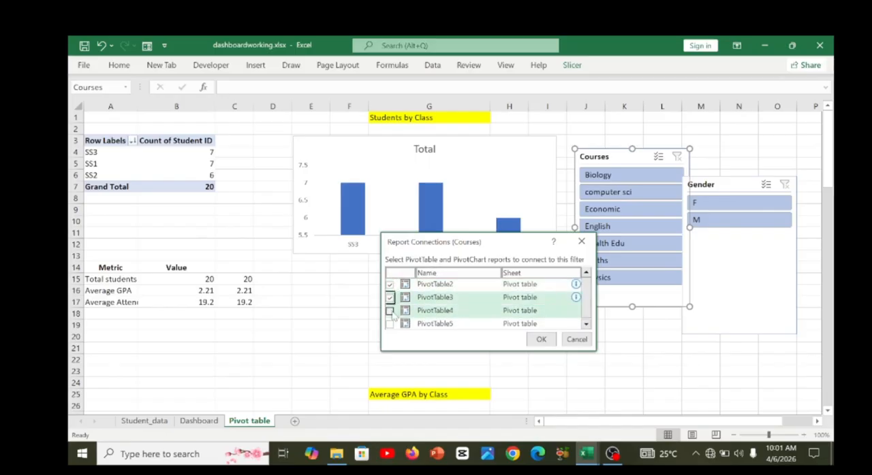
{"action": "left_click", "coordinate": [390, 311]}
{"action": "left_click", "coordinate": [390, 324]}
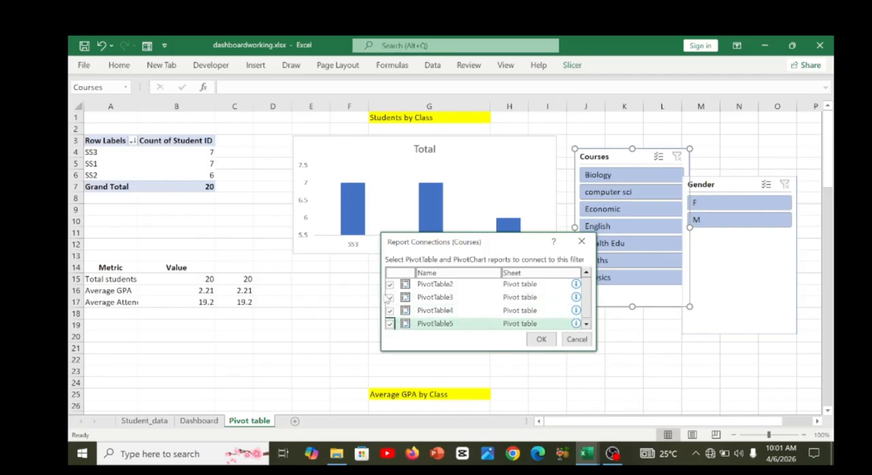
{"action": "left_click", "coordinate": [539, 340]}
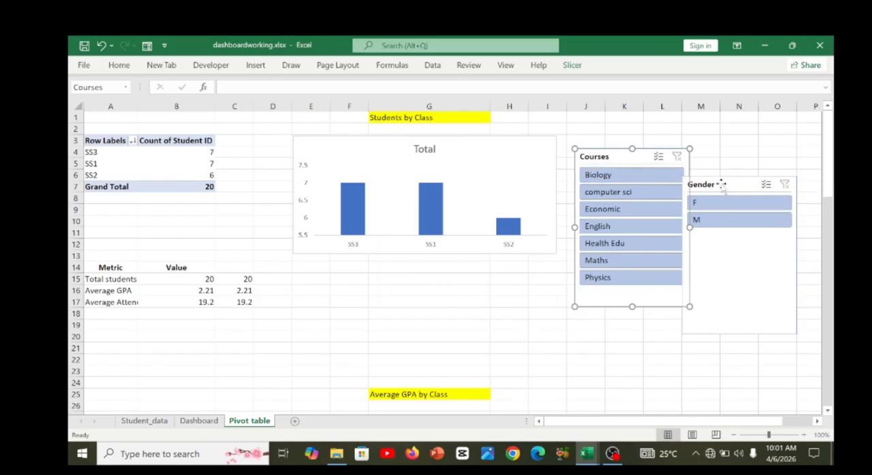
Connect the Gender slicer to PivotTable3, PivotTable4 and PivotTable5 in its report connections.
{"action": "left_click", "coordinate": [720, 184]}
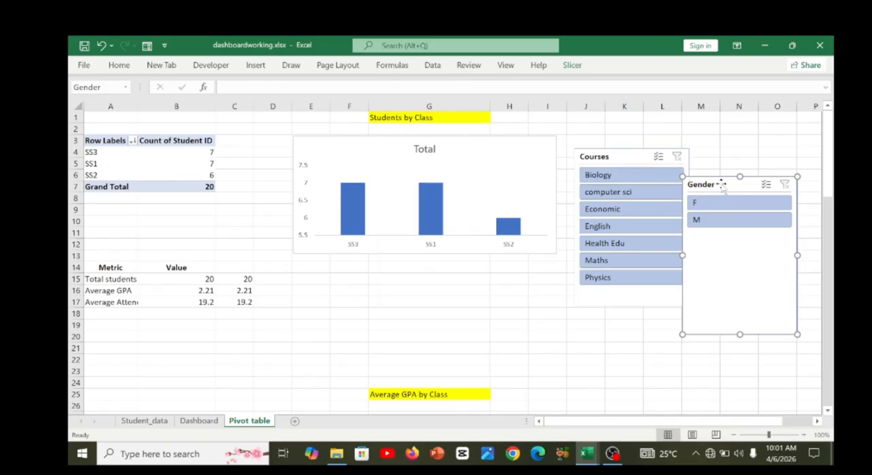
{"action": "left_click", "coordinate": [573, 66]}
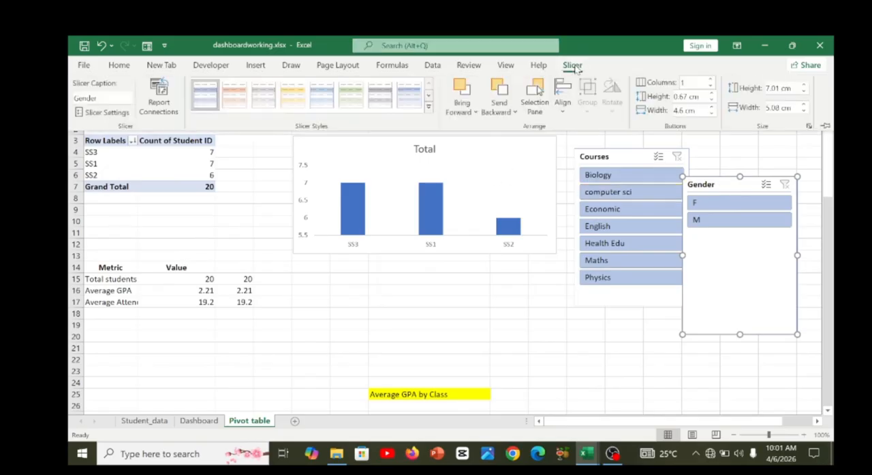
{"action": "left_click", "coordinate": [158, 103]}
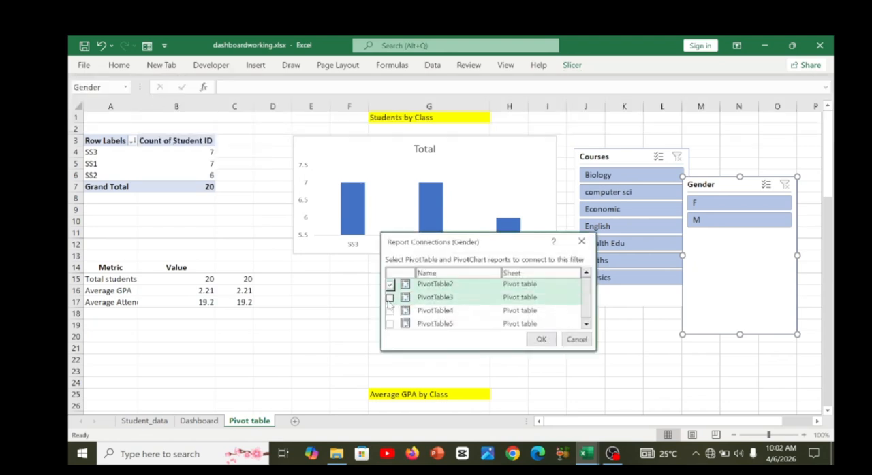
{"action": "left_click", "coordinate": [389, 298]}
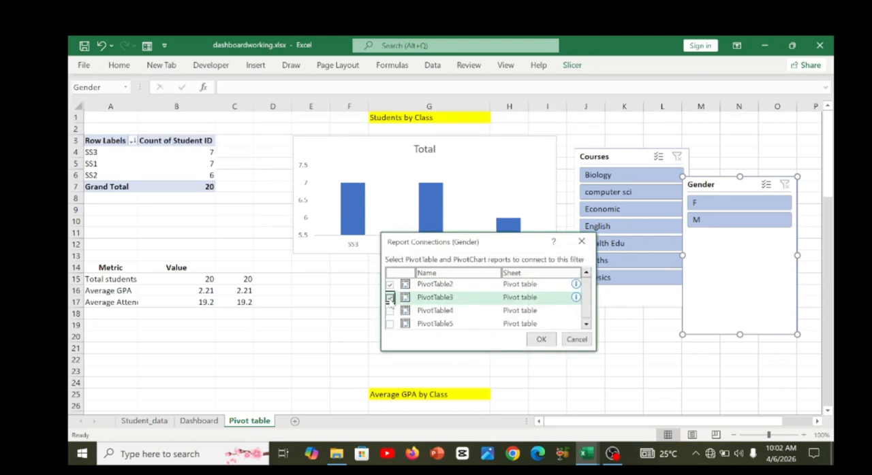
{"action": "left_click", "coordinate": [390, 311]}
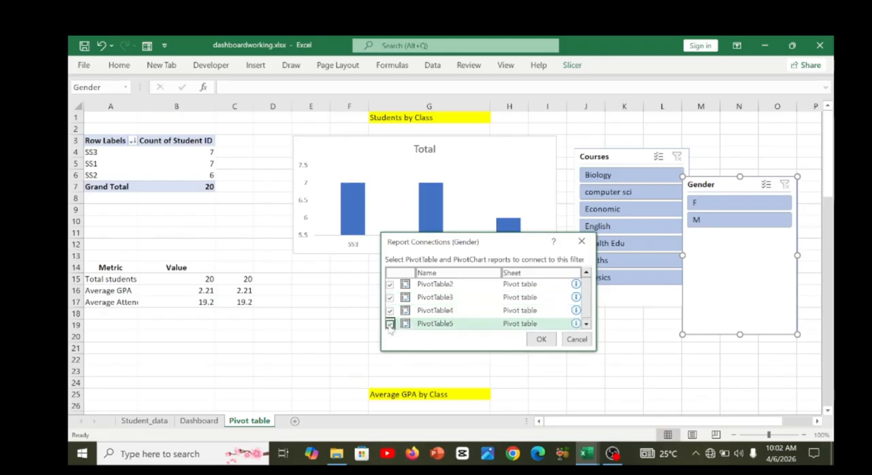
{"action": "left_click", "coordinate": [390, 325]}
{"action": "left_click", "coordinate": [541, 340]}
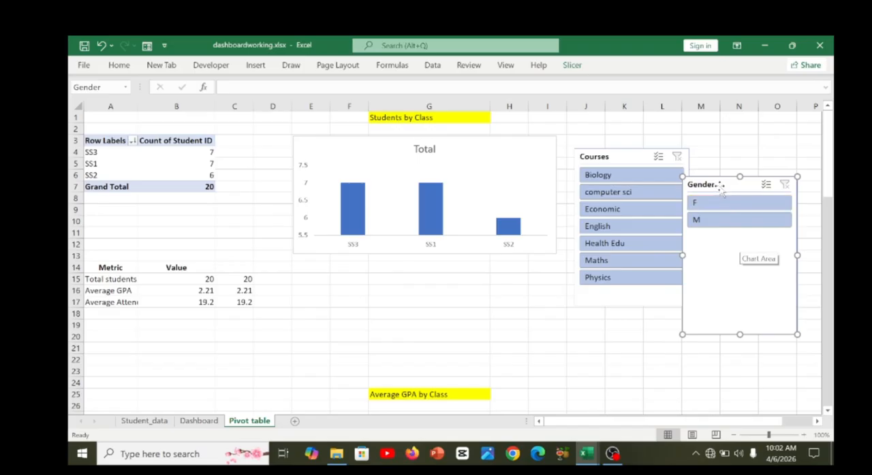
Move the Gender slicer clear of the Courses slicer and return to the Dashboard sheet.
{"action": "left_click_drag", "start_coordinate": [720, 185], "coordinate": [728, 168]}
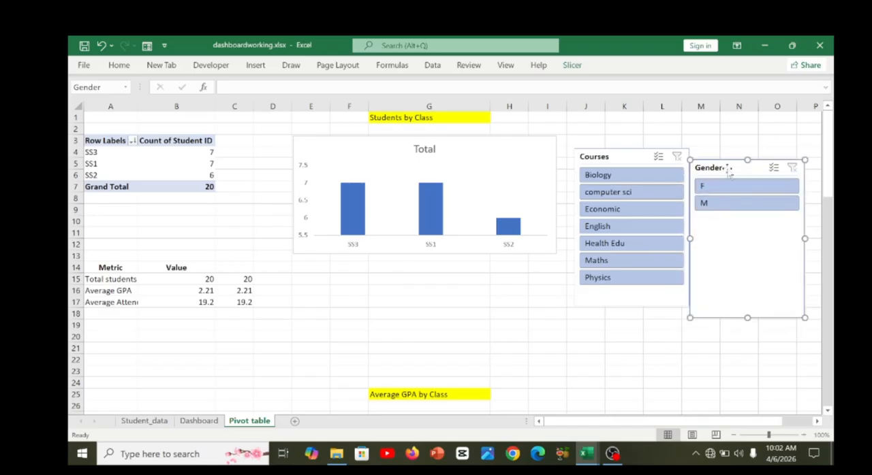
{"action": "left_click", "coordinate": [196, 422]}
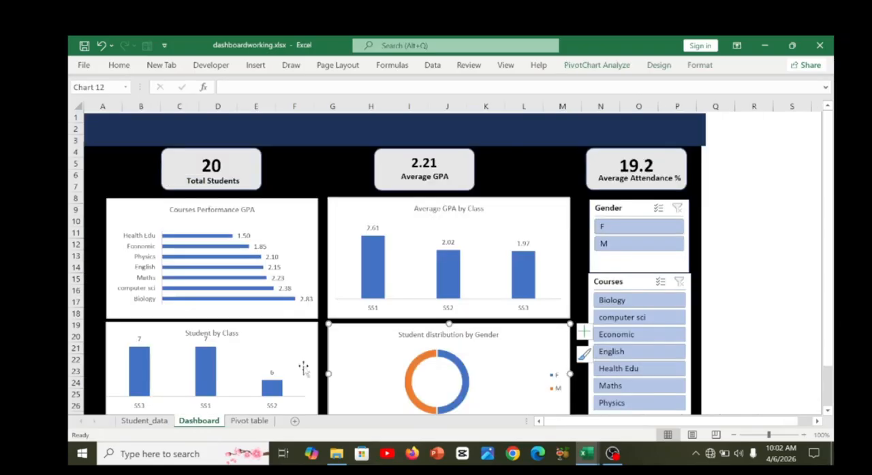
Test the Gender slicer on the dashboard by filtering on F and on M, and clear its filter.
{"action": "left_click", "coordinate": [632, 228]}
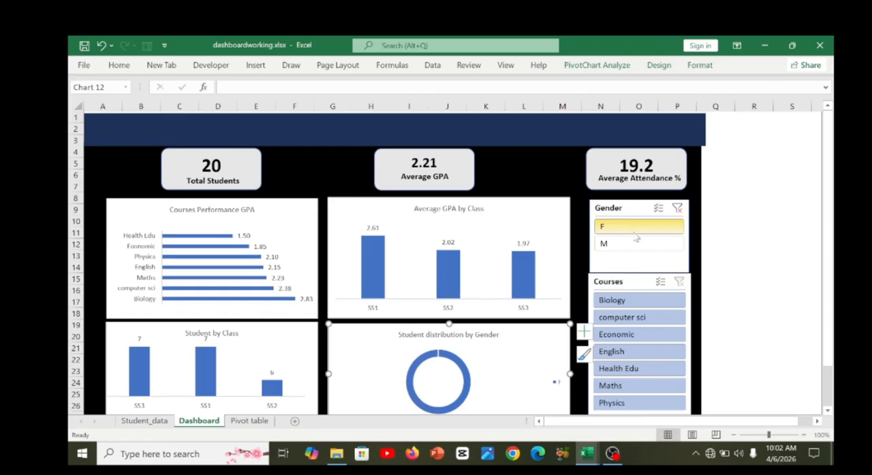
{"action": "left_click", "coordinate": [635, 242]}
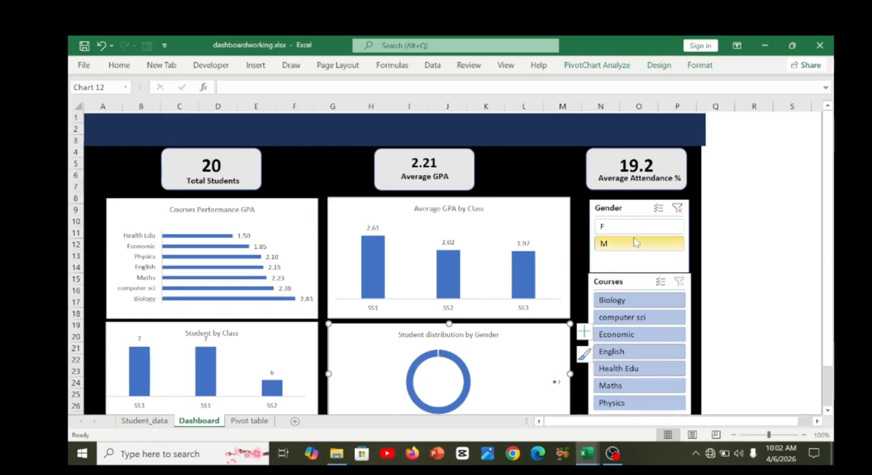
{"action": "left_click_drag", "start_coordinate": [634, 238], "coordinate": [630, 232]}
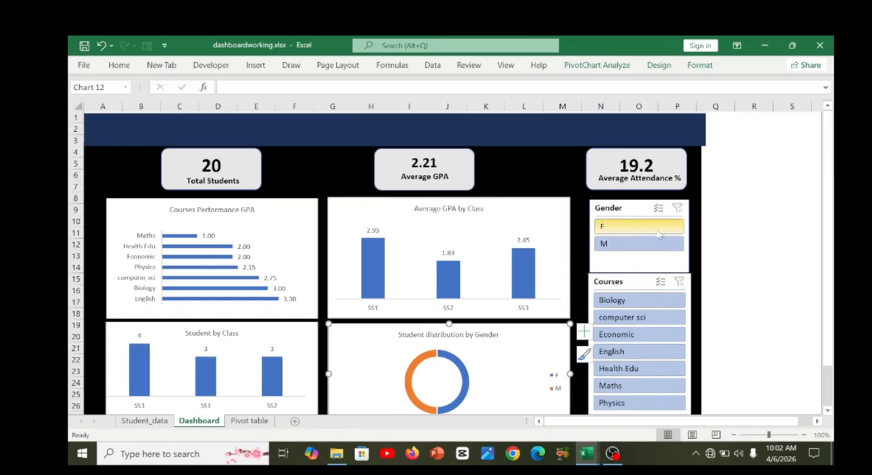
Test the Courses slicer by filtering on computer sci, Biology and computer sci again, and clear the filter.
{"action": "scroll", "coordinate": [735, 299], "scroll_direction": "down", "scroll_amount": 1}
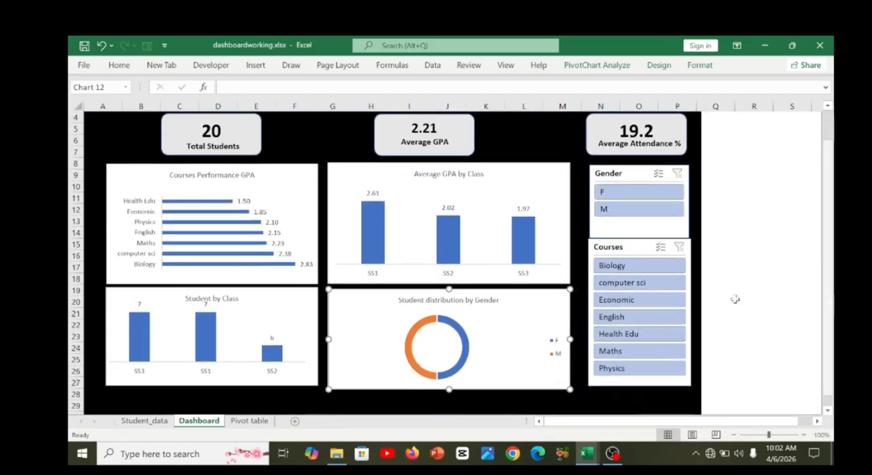
{"action": "left_click", "coordinate": [631, 289]}
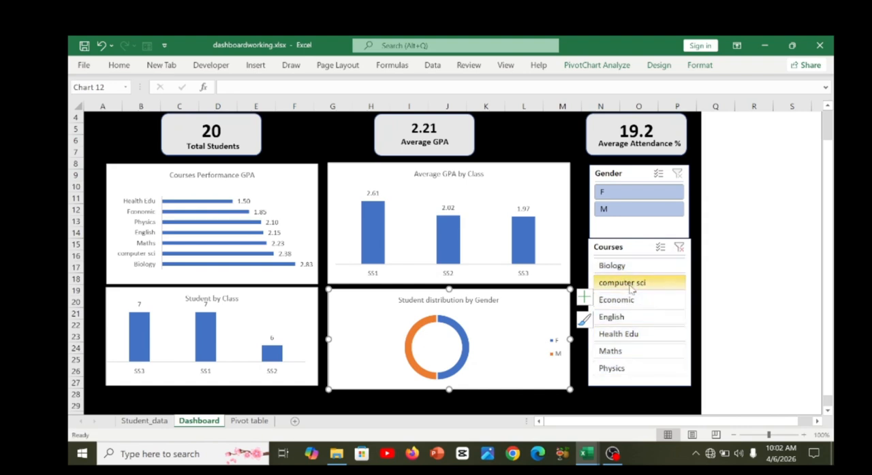
{"action": "left_click", "coordinate": [617, 268]}
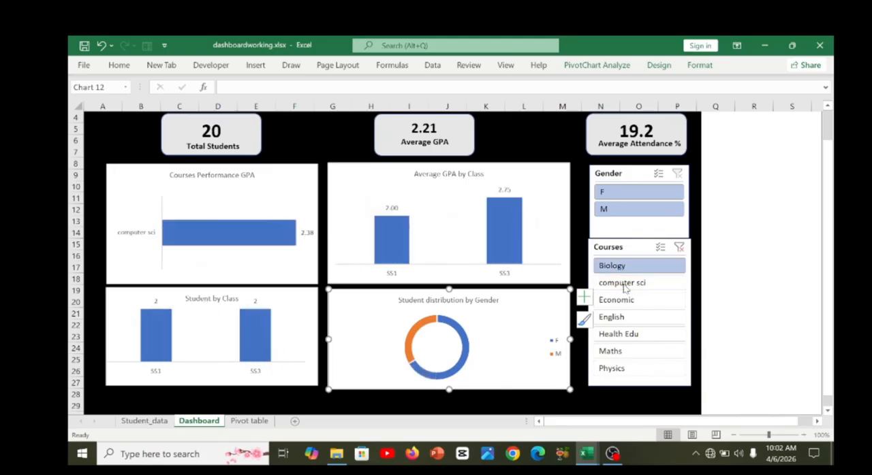
{"action": "left_click", "coordinate": [625, 284]}
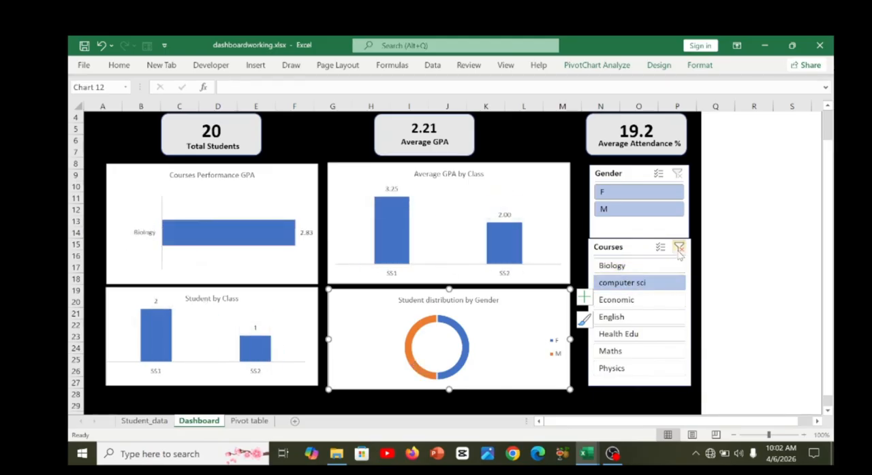
{"action": "left_click", "coordinate": [679, 251]}
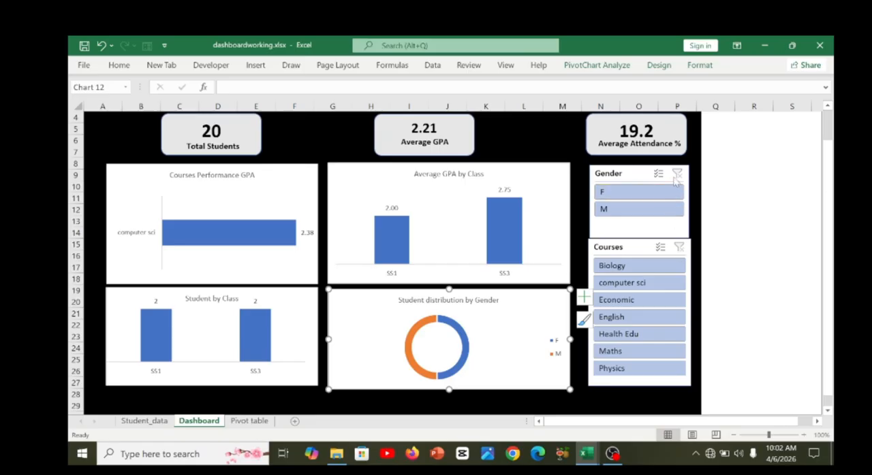
{"action": "left_click", "coordinate": [676, 178]}
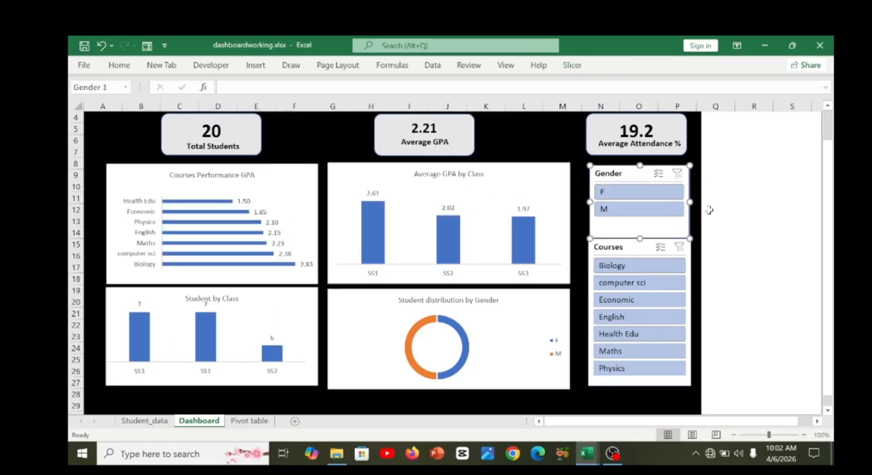
{"action": "scroll", "coordinate": [832, 237], "scroll_direction": "up", "scroll_amount": 1}
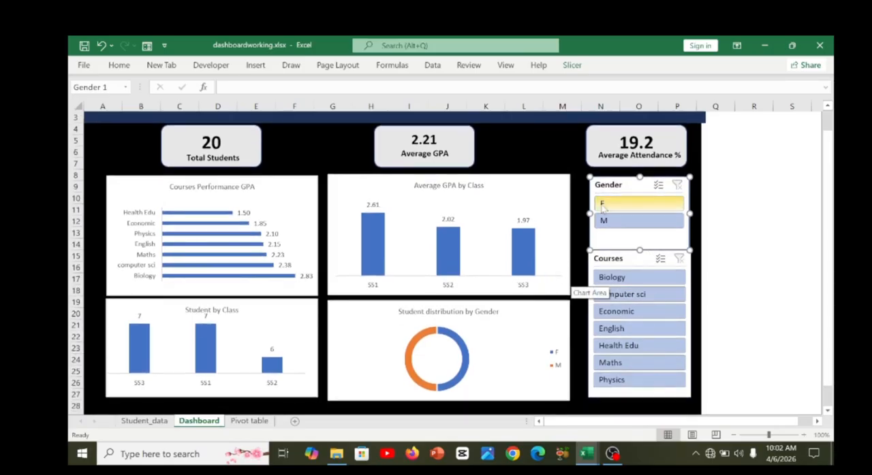
{"action": "mouse_move", "coordinate": [585, 455]}
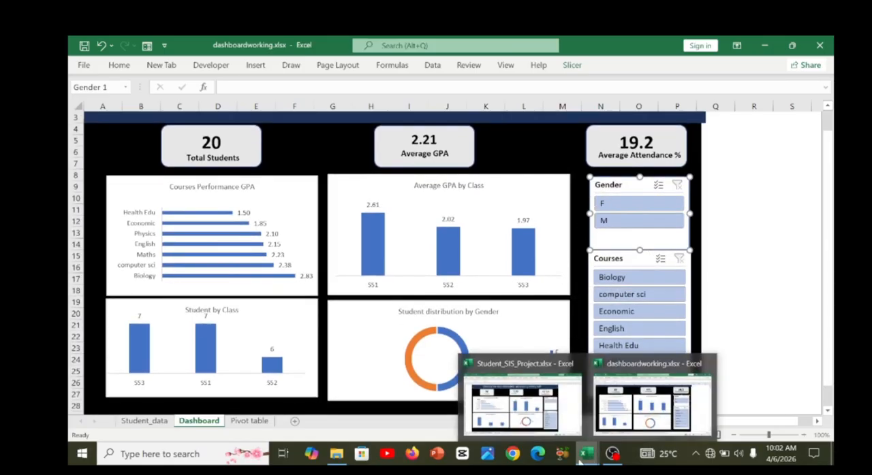